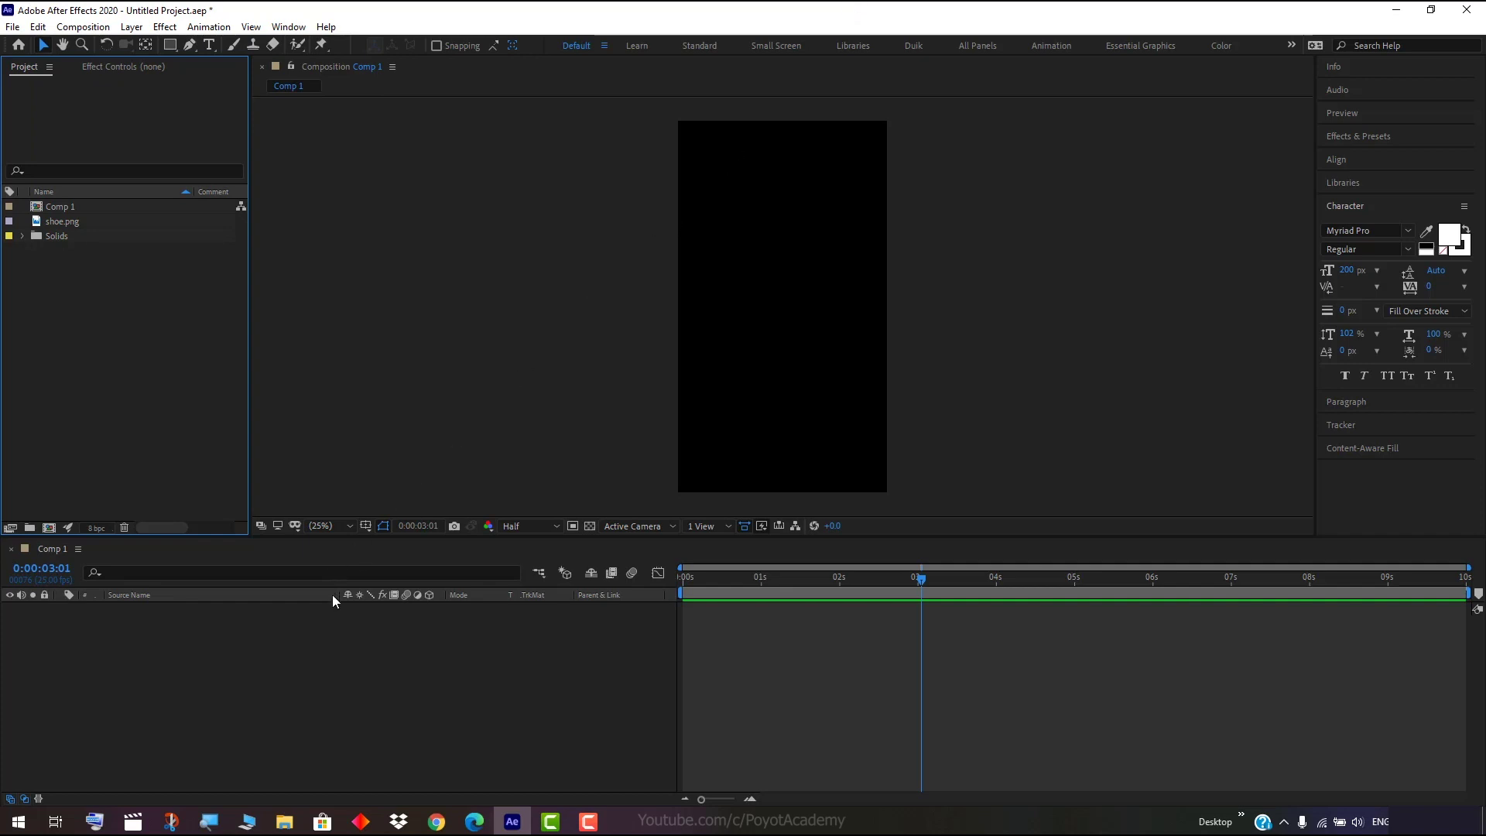
Browse the Layer and Composition commands, cancelling without creating a solid or new composition.
left_click(130, 29)
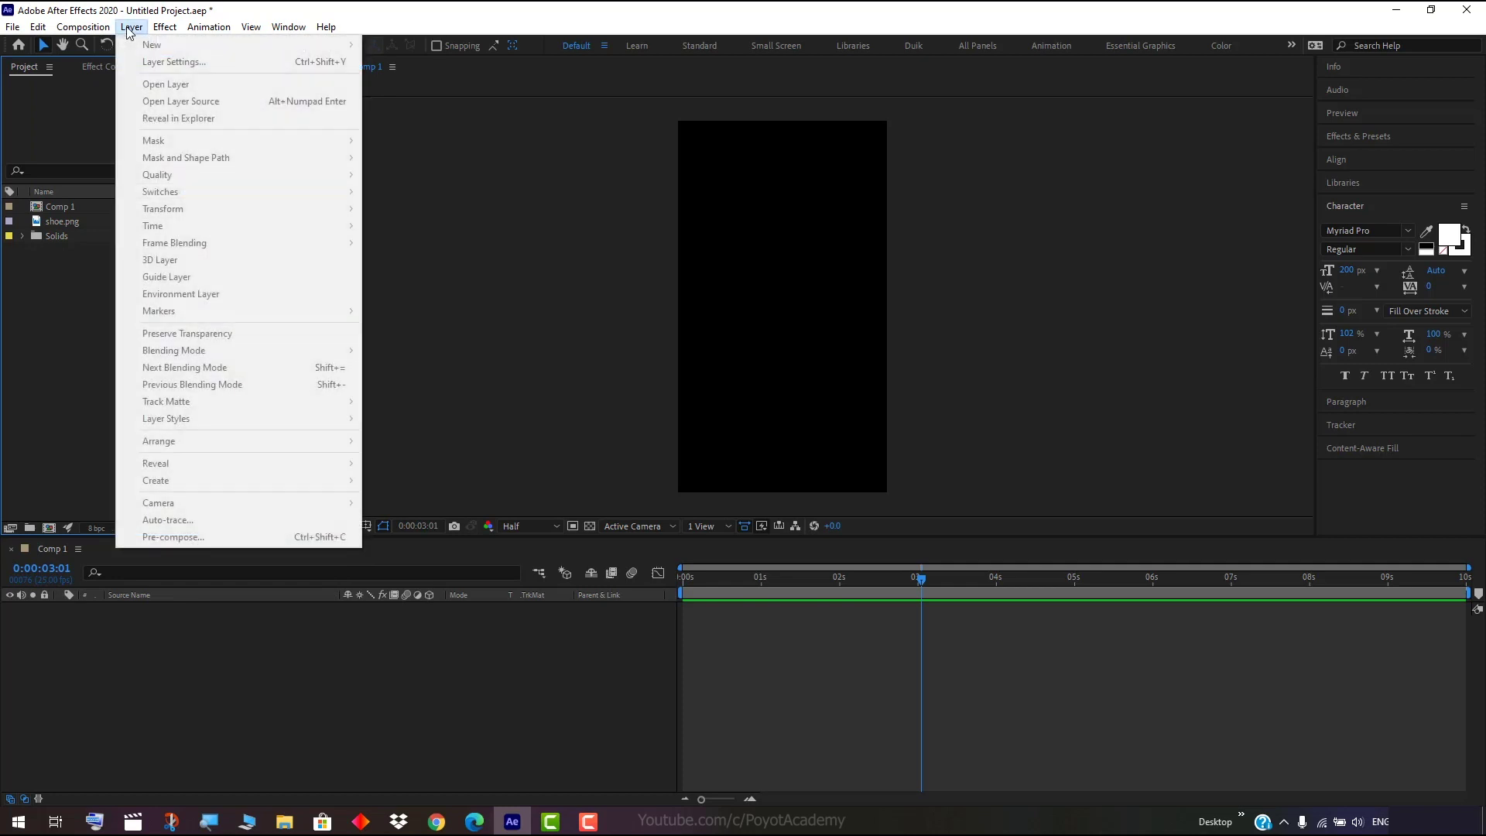
left_click(197, 660)
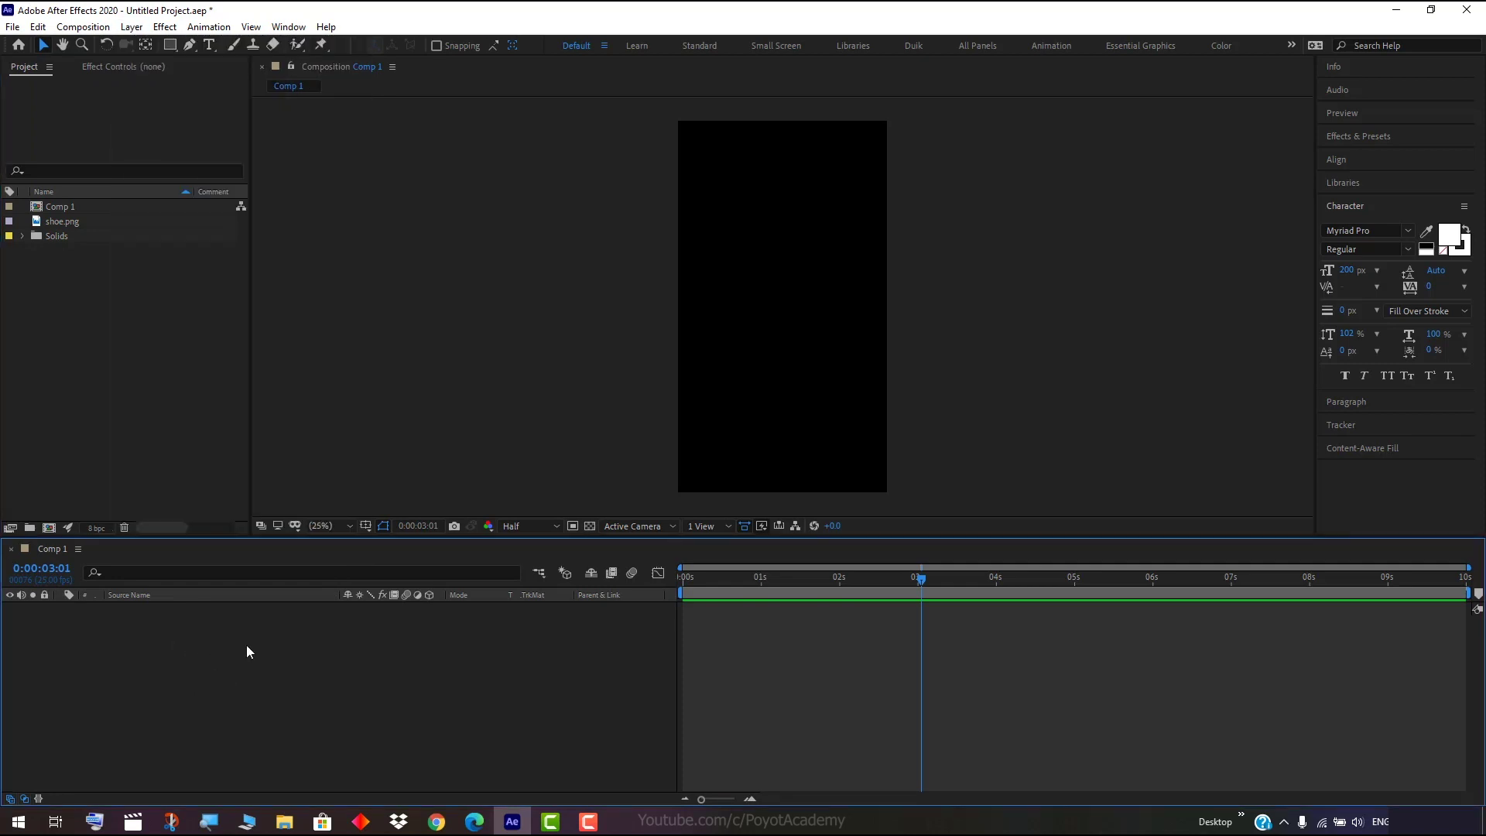
left_click(131, 27)
mouse_move(156, 48)
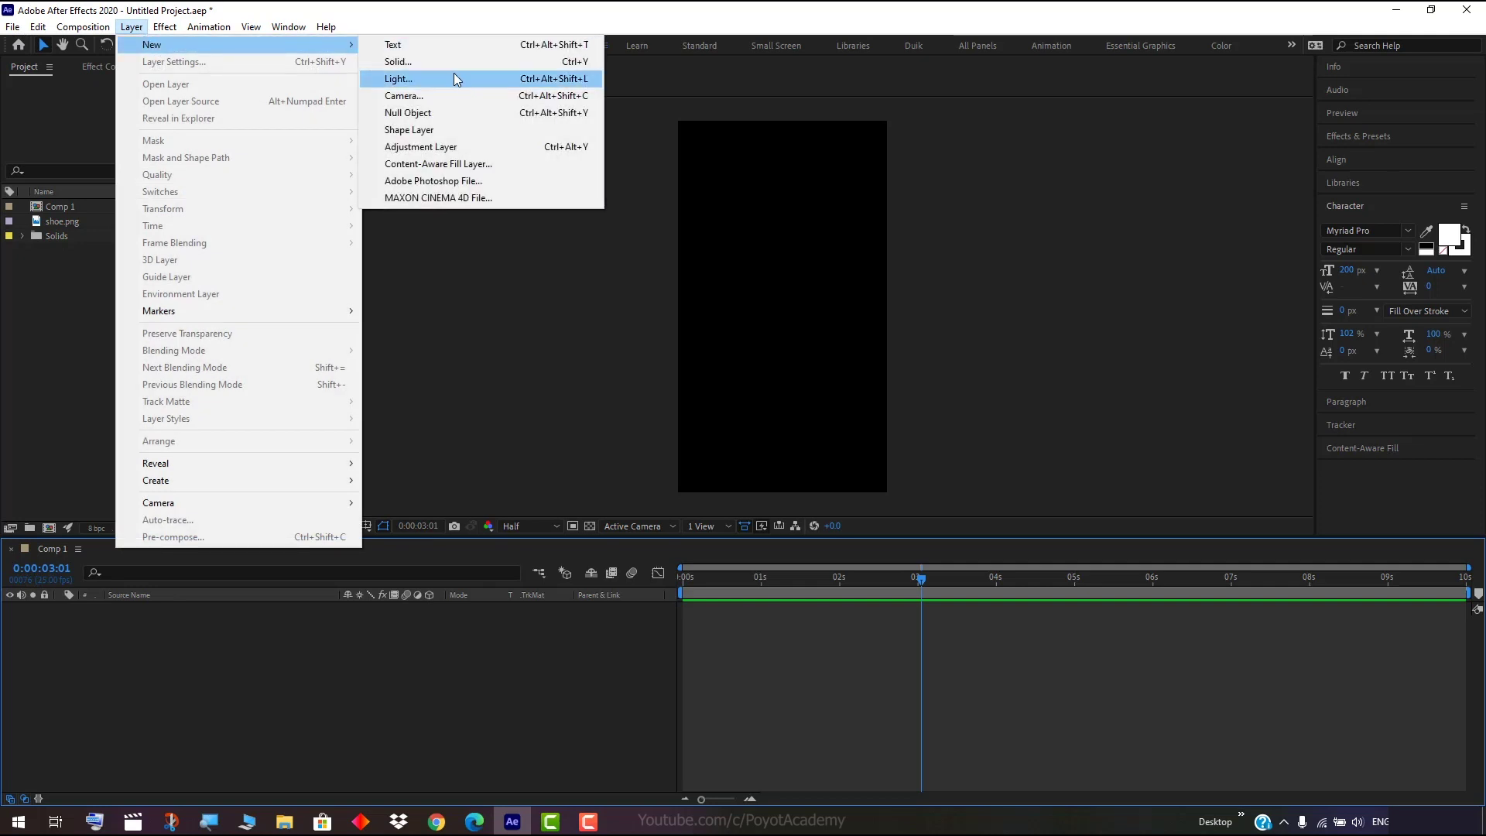
left_click(448, 63)
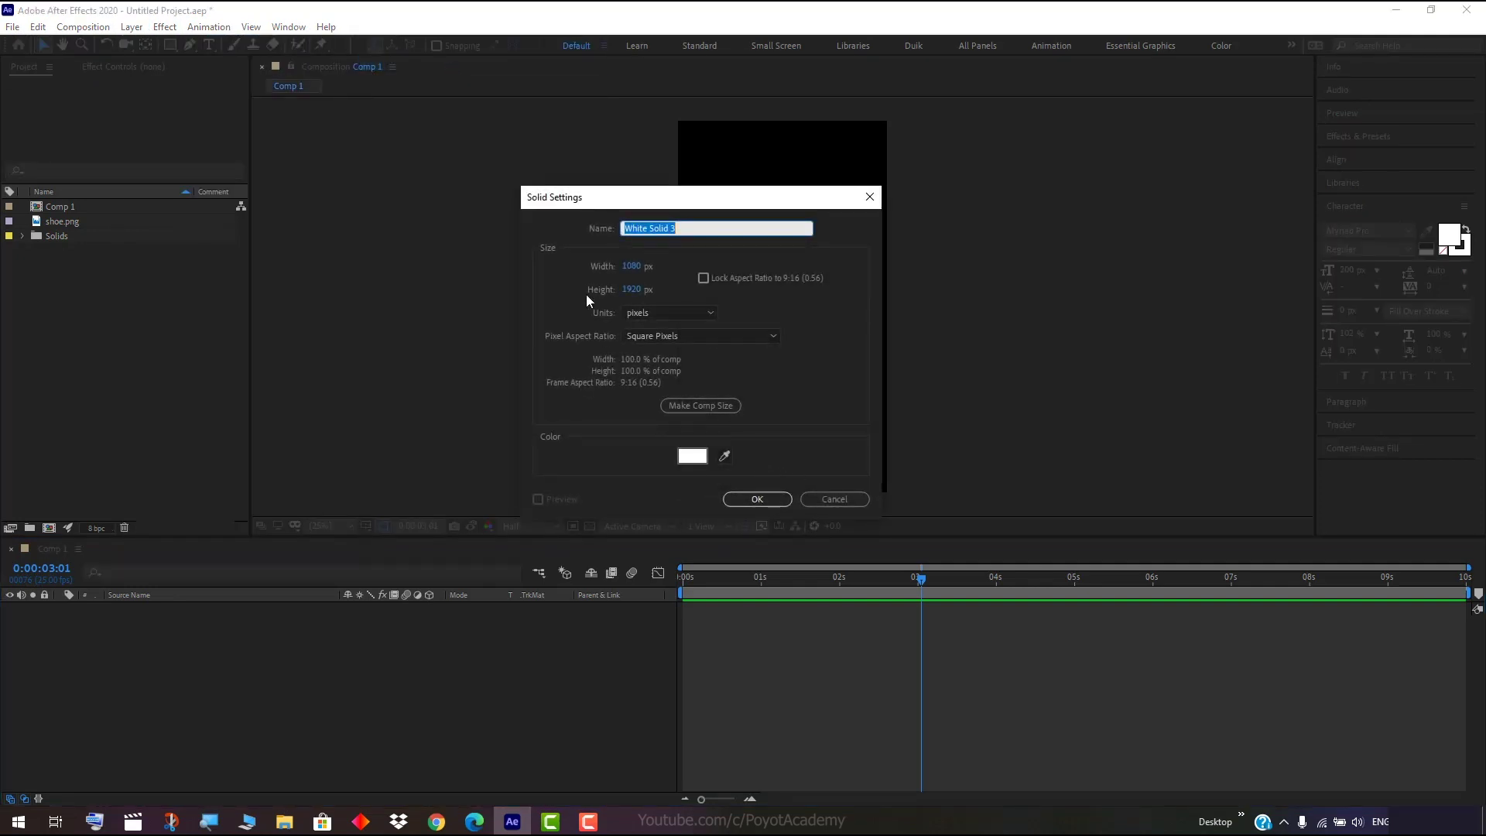
left_click(834, 501)
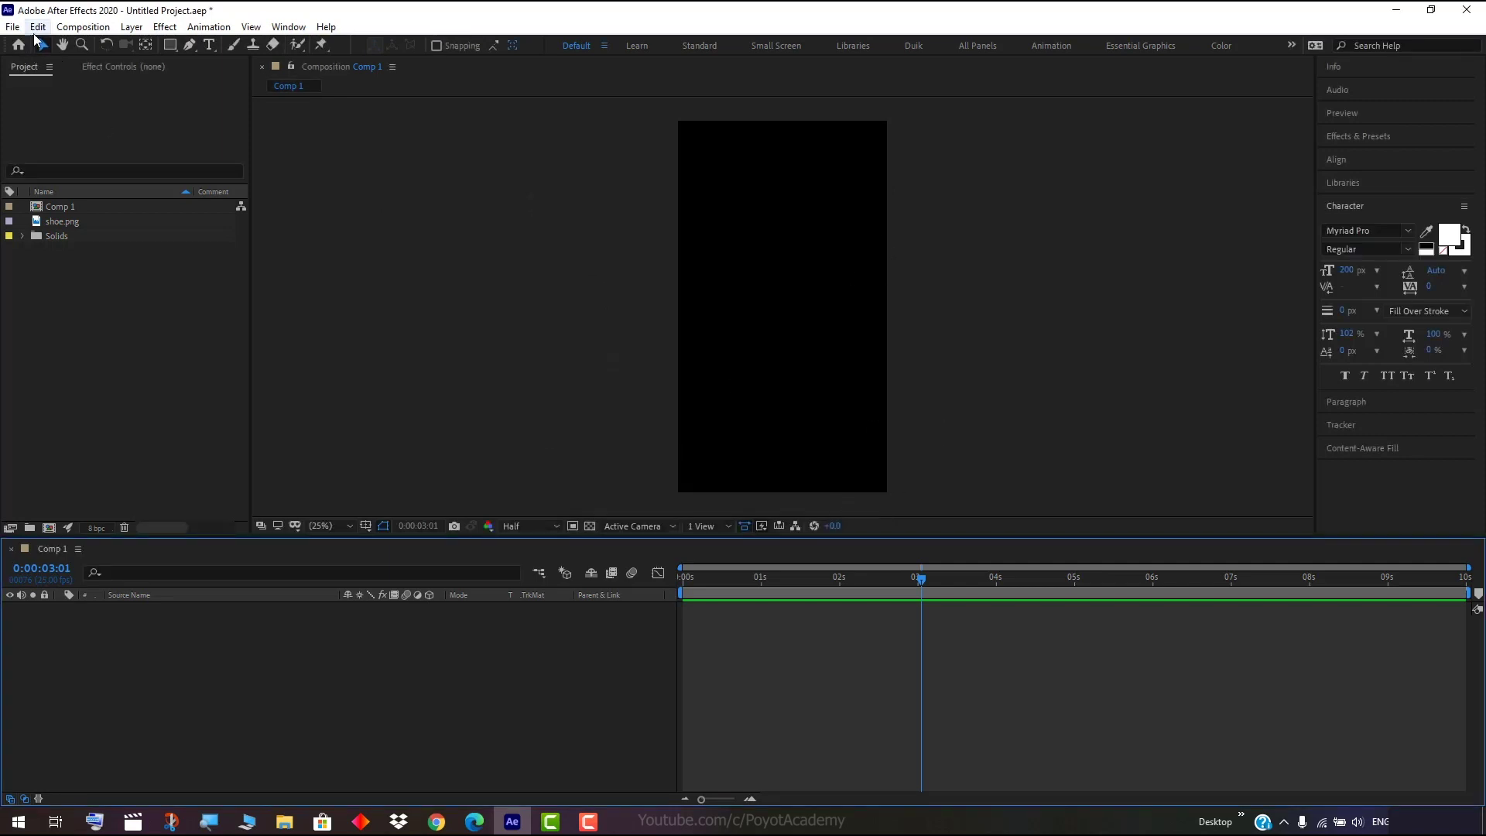
left_click(83, 27)
left_click(89, 45)
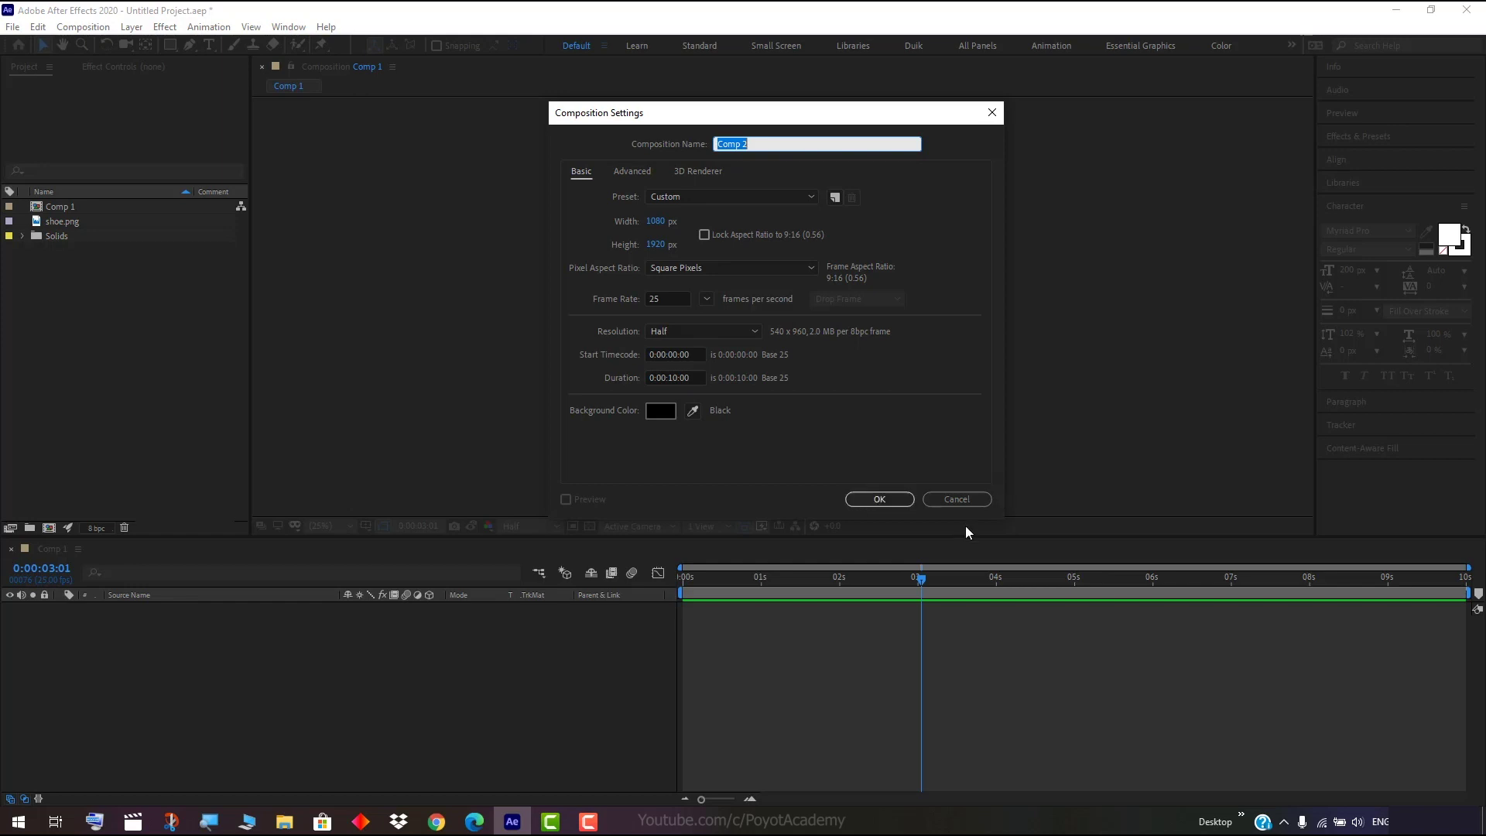
left_click(954, 500)
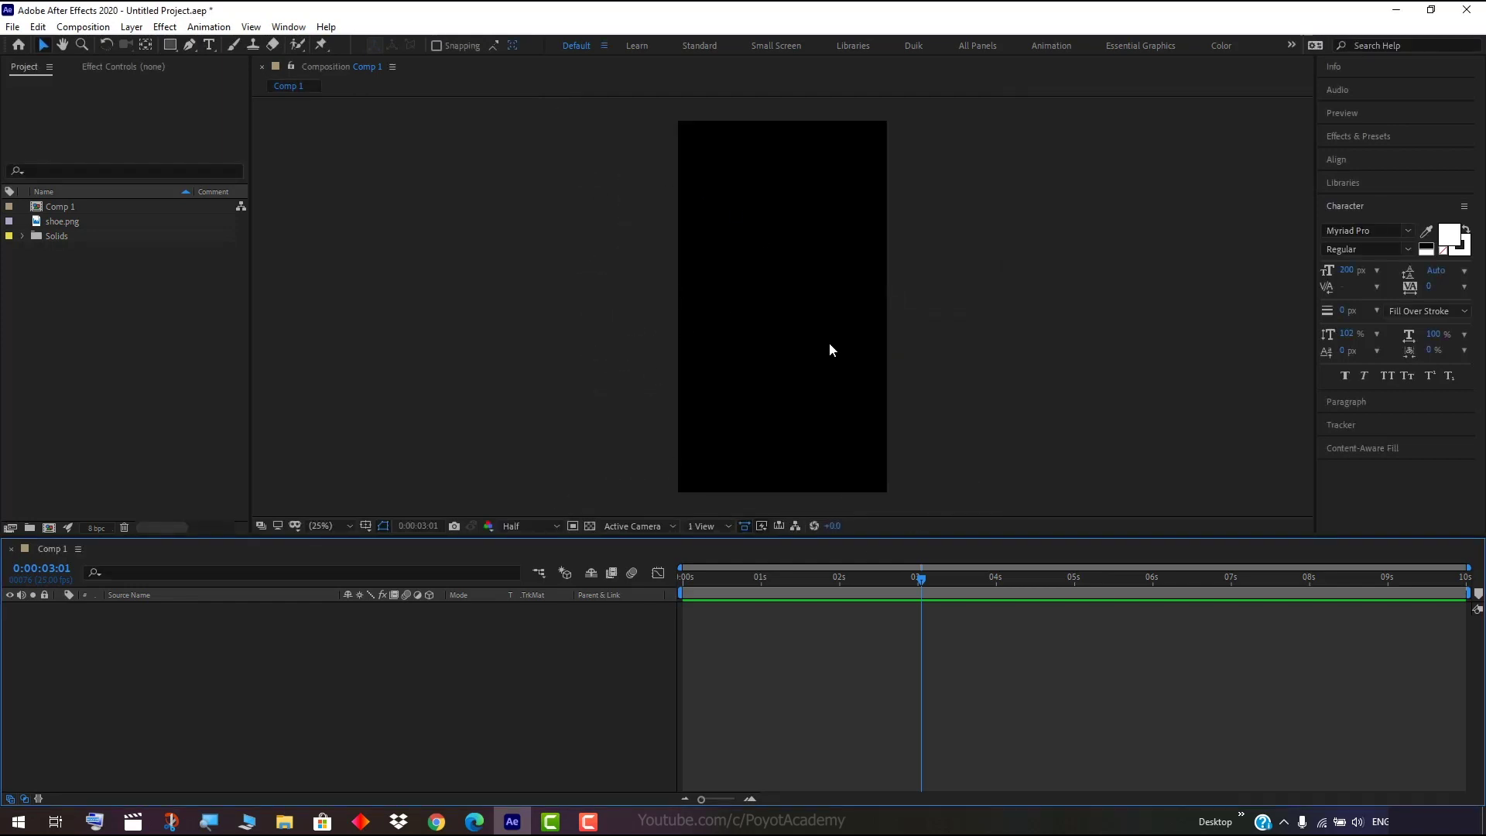
Add a full-frame white solid to Comp 1 and apply 4-Color Gradient to it.
left_click(131, 27)
mouse_move(147, 47)
left_click(396, 62)
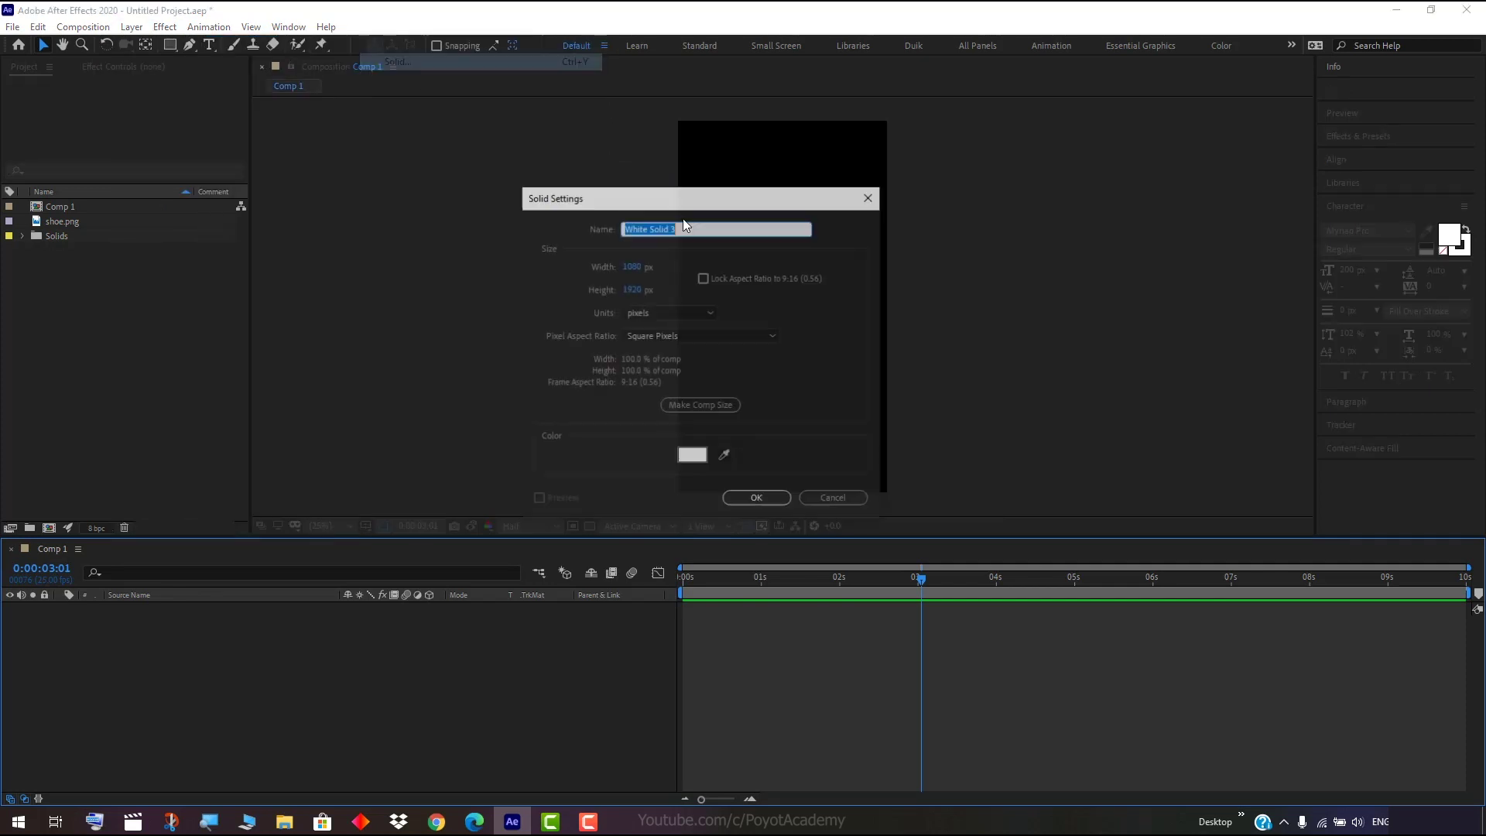
left_click(770, 495)
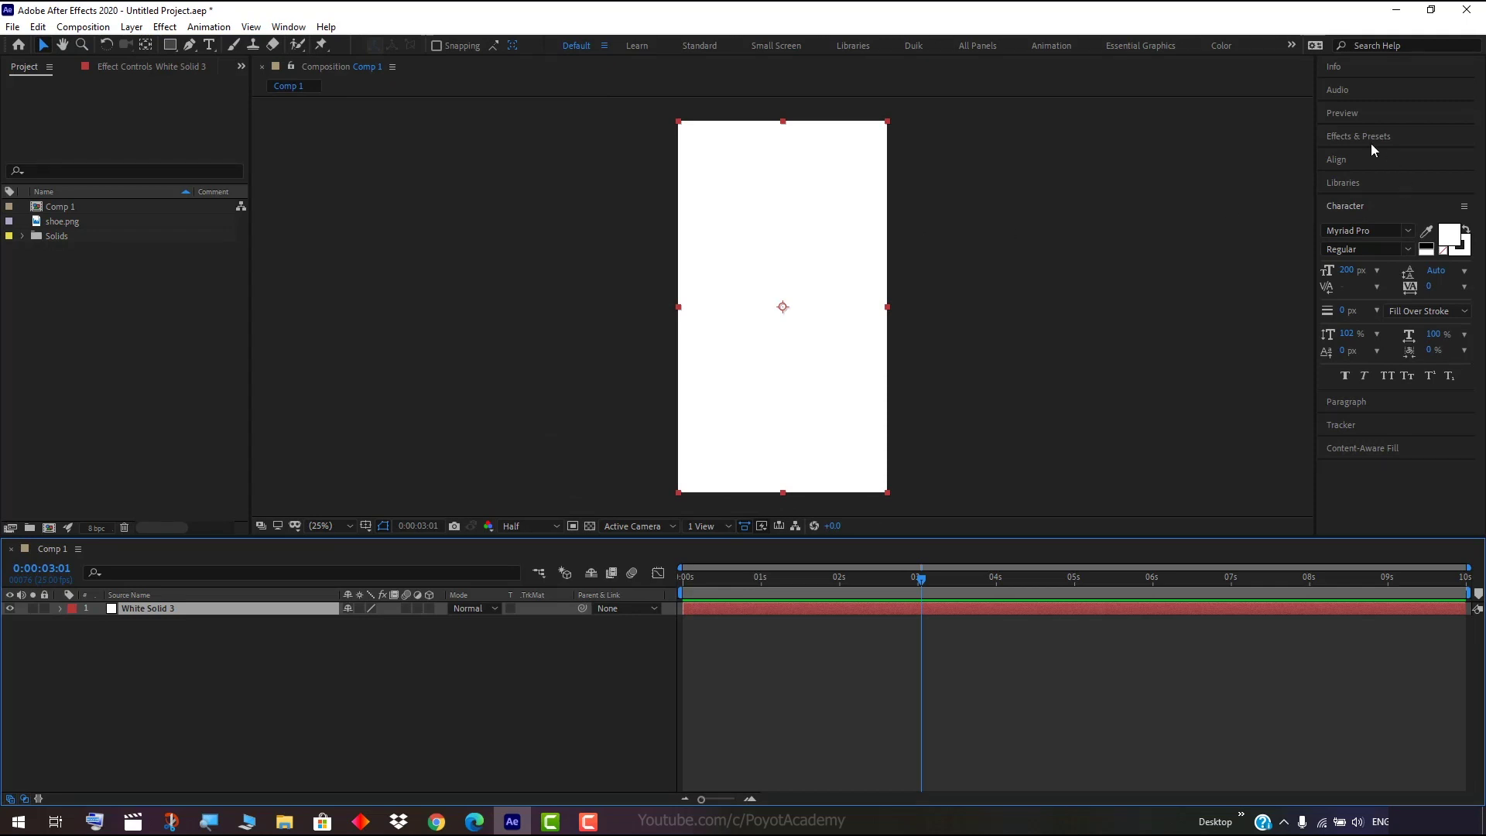
left_click(1352, 137)
type("gradie")
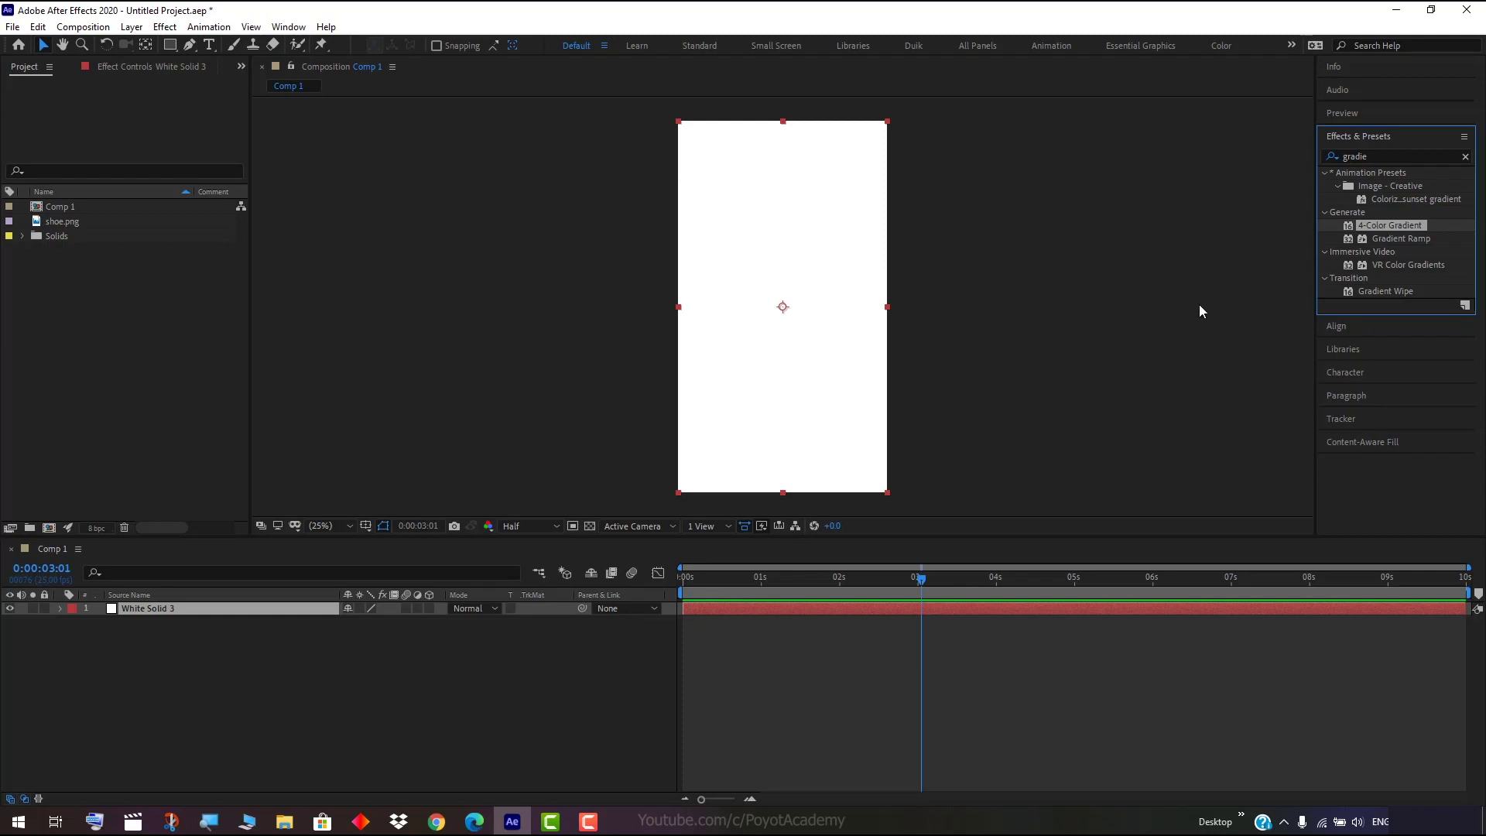
left_click_drag(1395, 226, 267, 607)
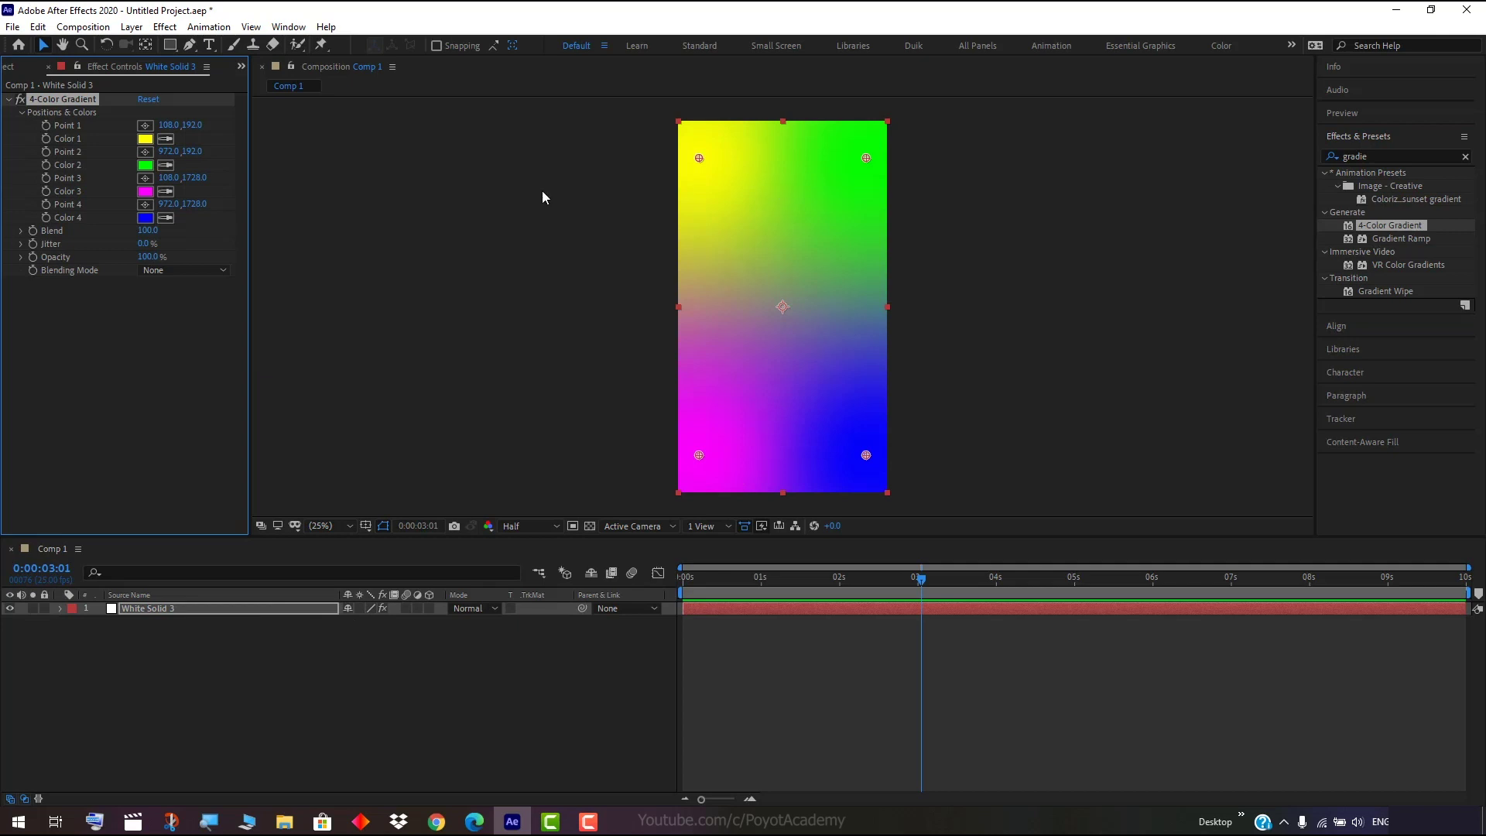
Change gradient Colors 1 and 2 from yellow and green to pink.
left_click(145, 140)
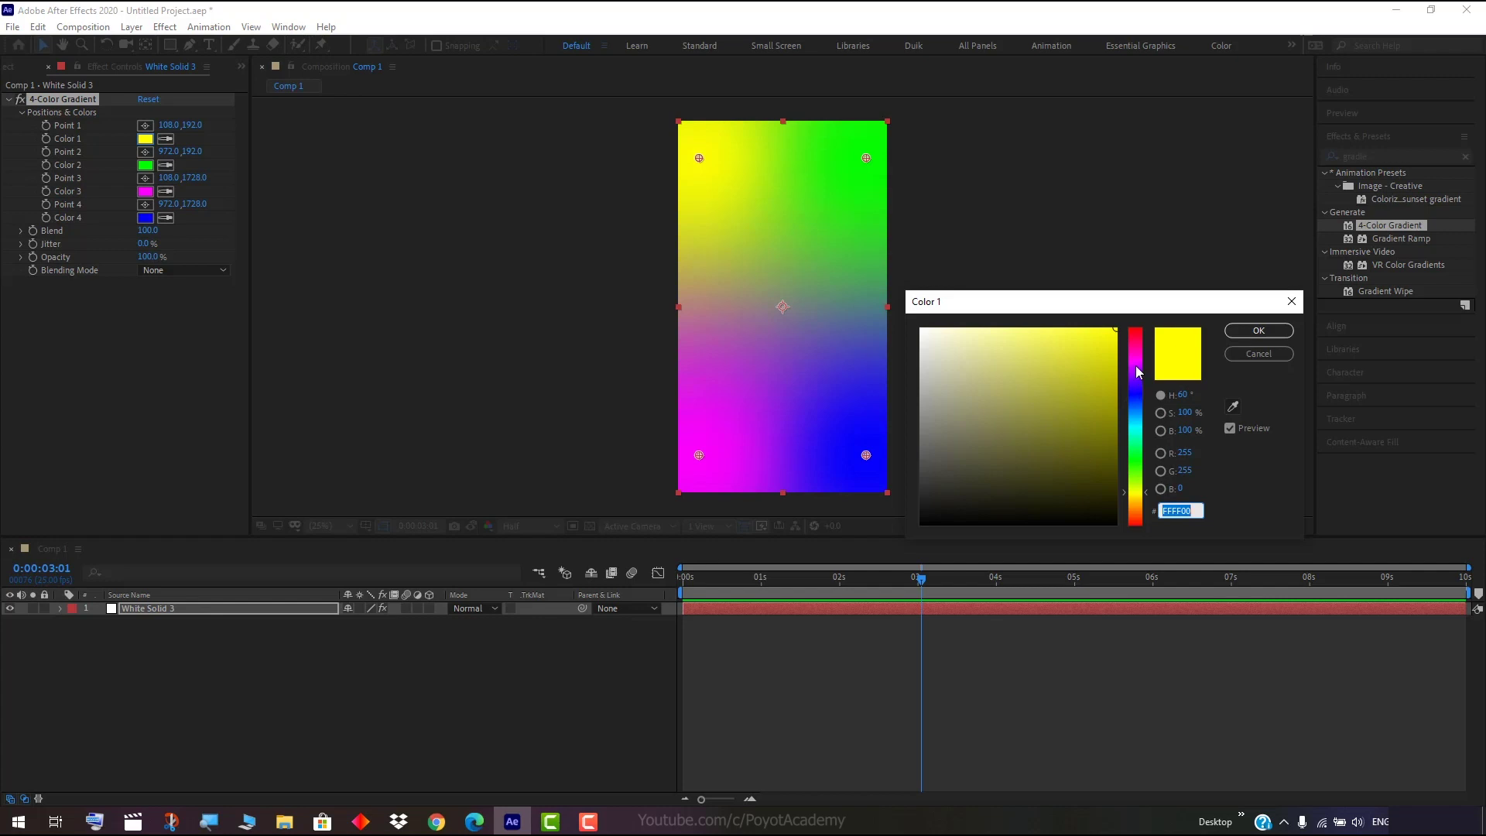
left_click_drag(1138, 381, 1137, 349)
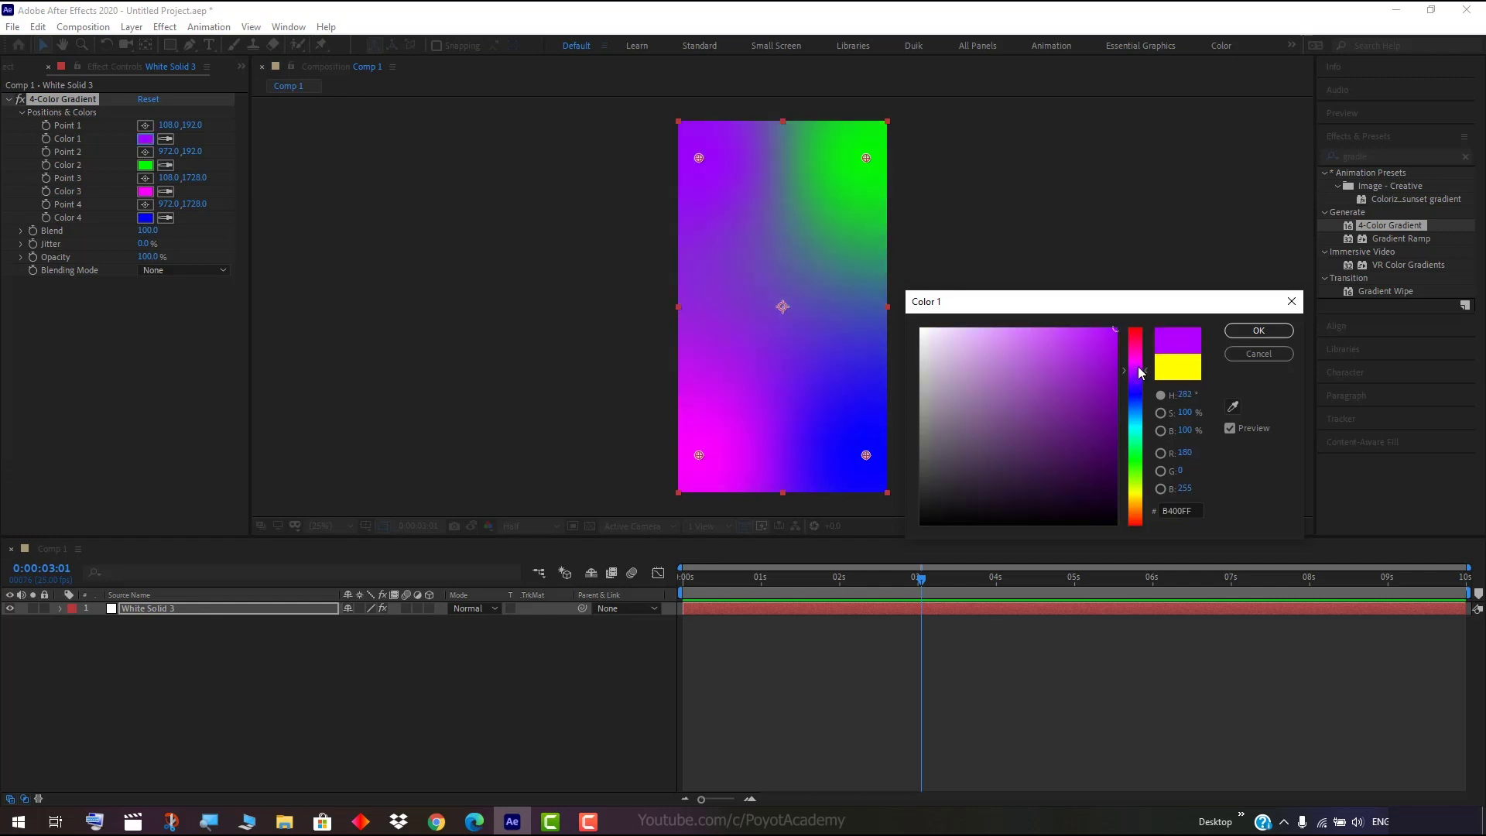
left_click(1273, 332)
left_click(145, 165)
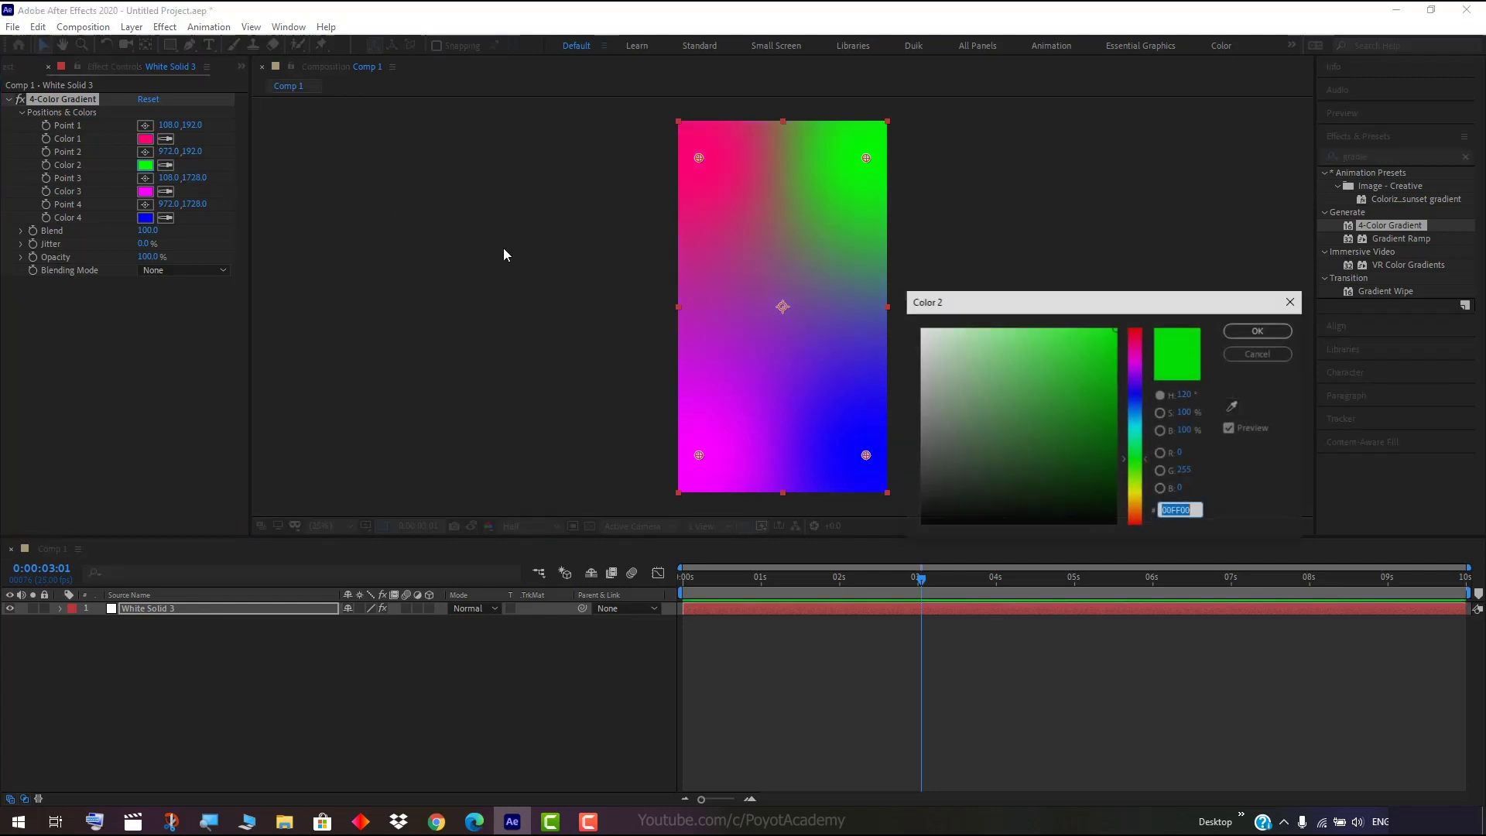
left_click_drag(1129, 377, 1139, 352)
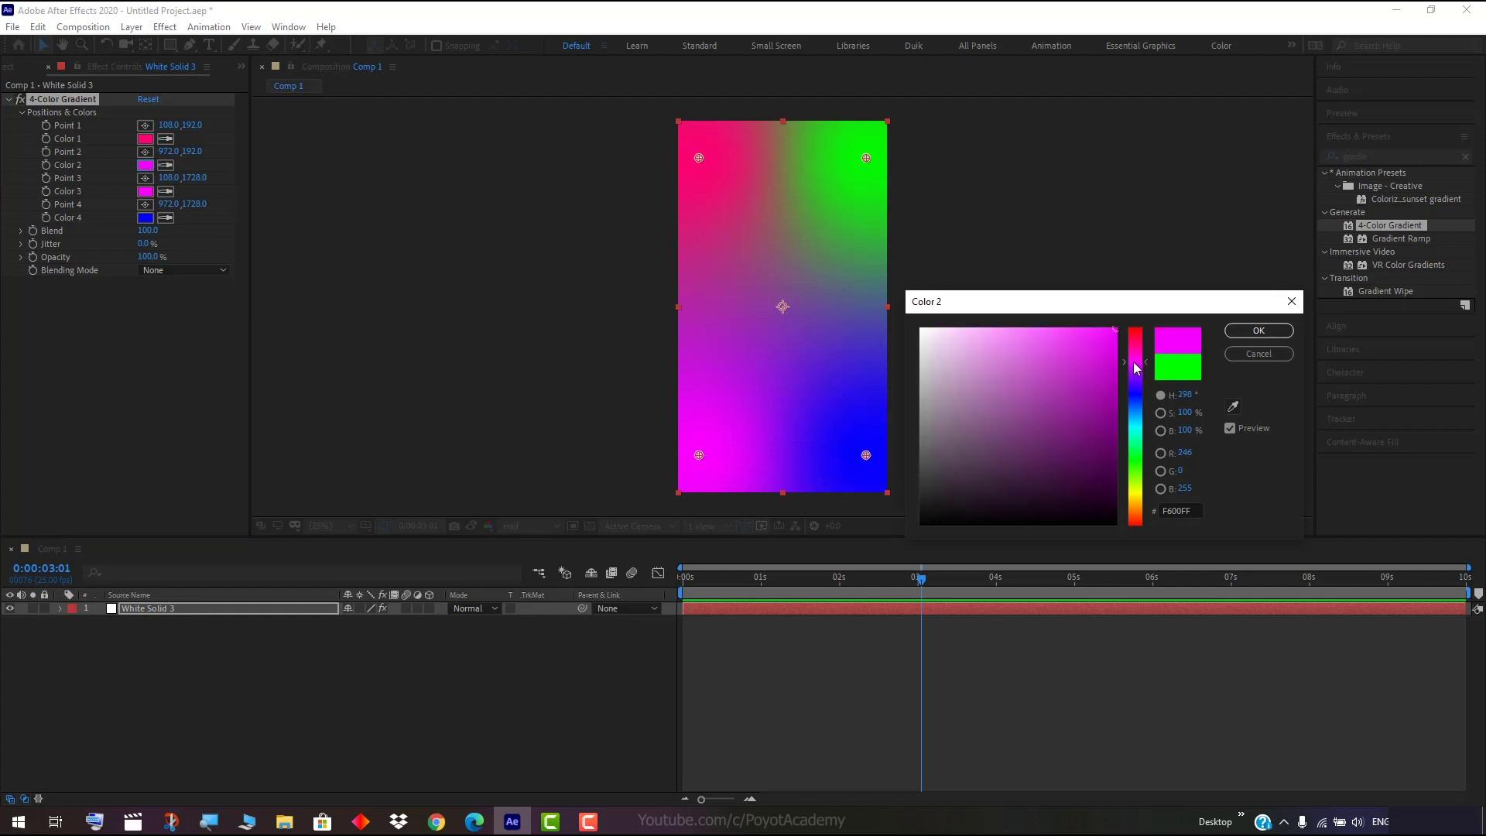
left_click(1270, 332)
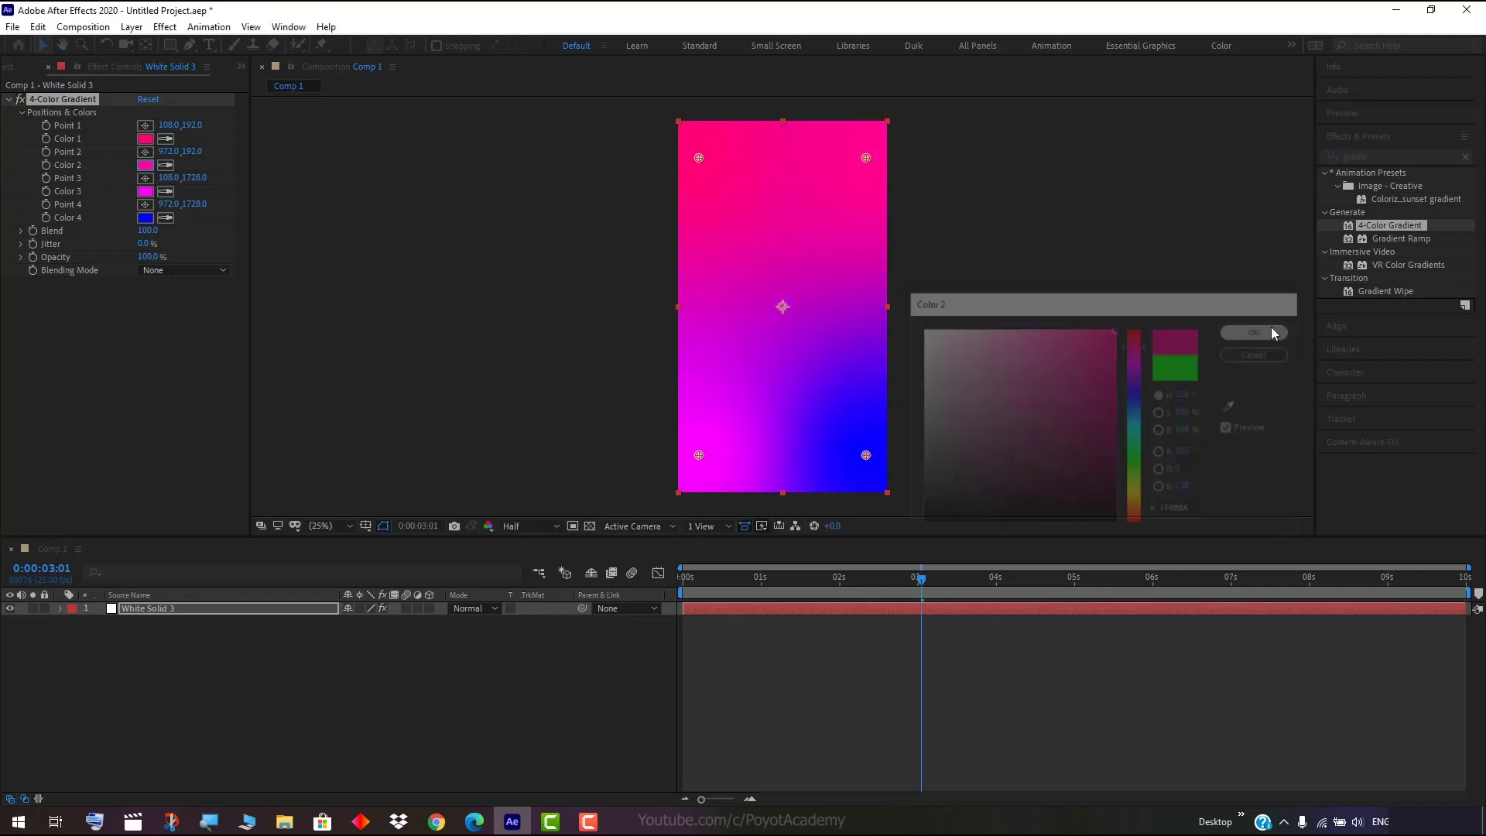
Set gradient Color 3 to red and Color 4 to magenta-pink (FF0090).
left_click(144, 194)
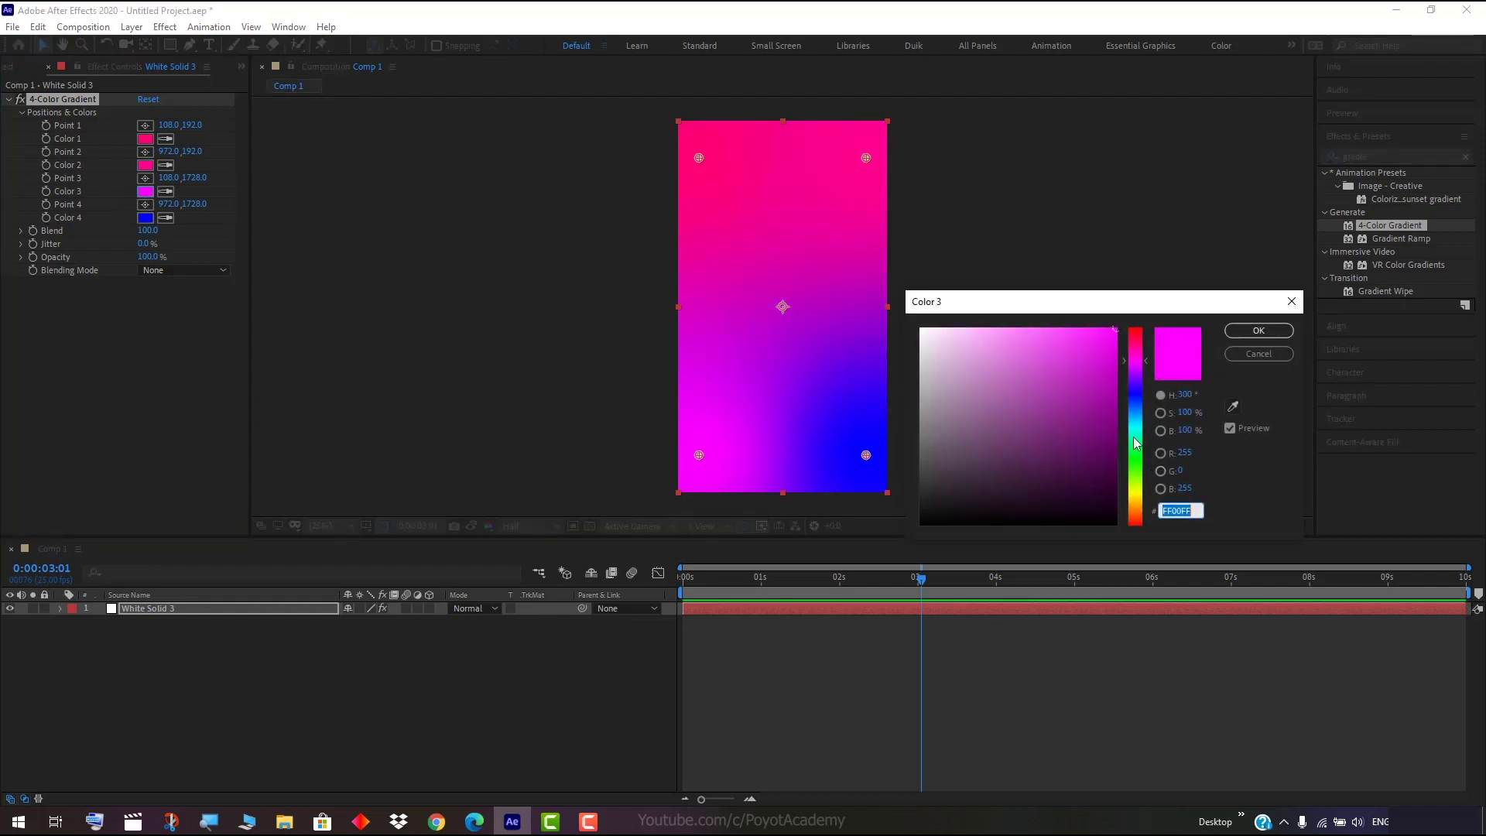
left_click_drag(1139, 362, 1134, 329)
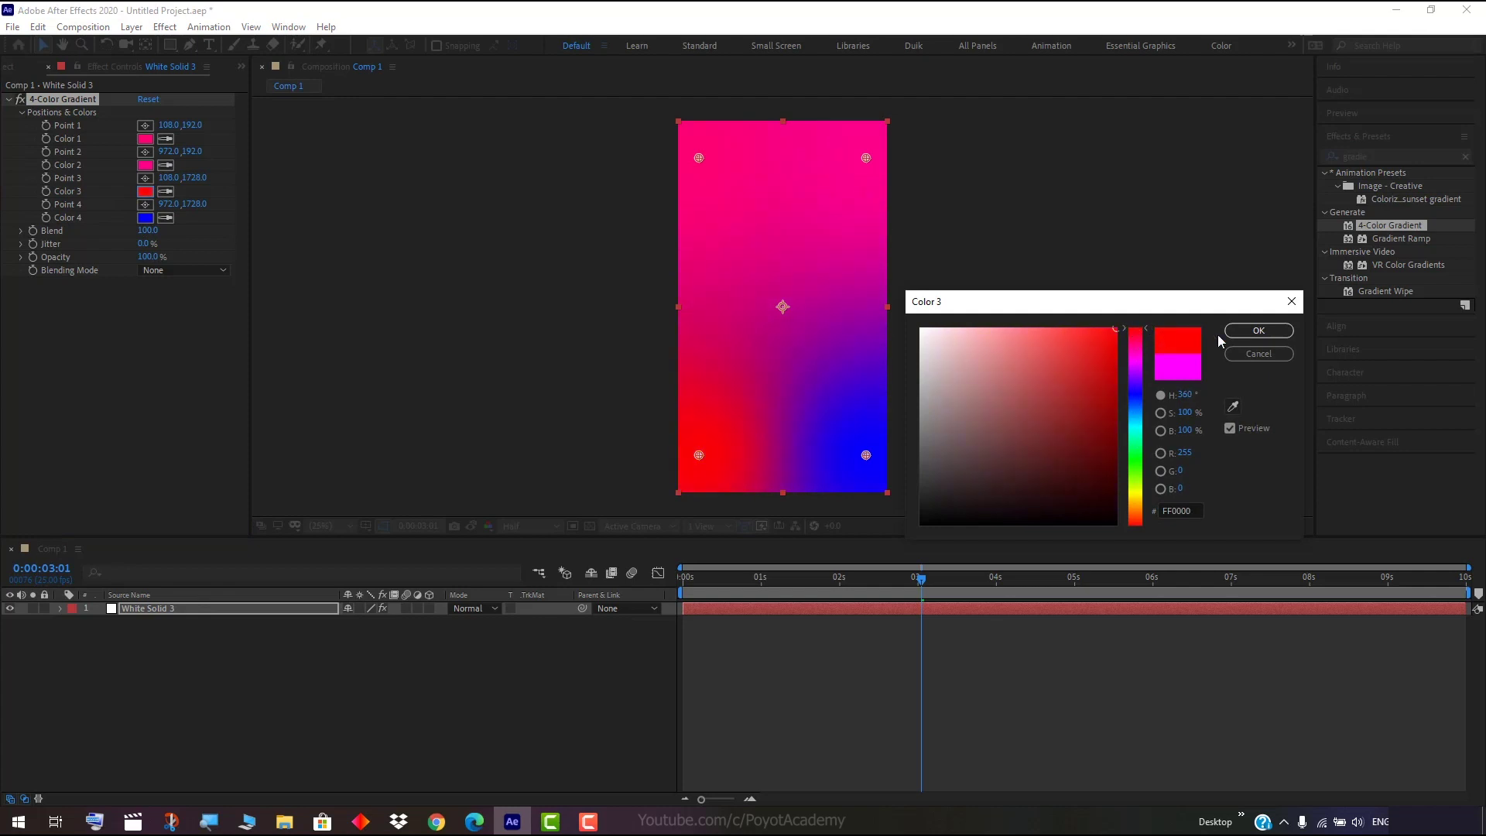
left_click(1259, 330)
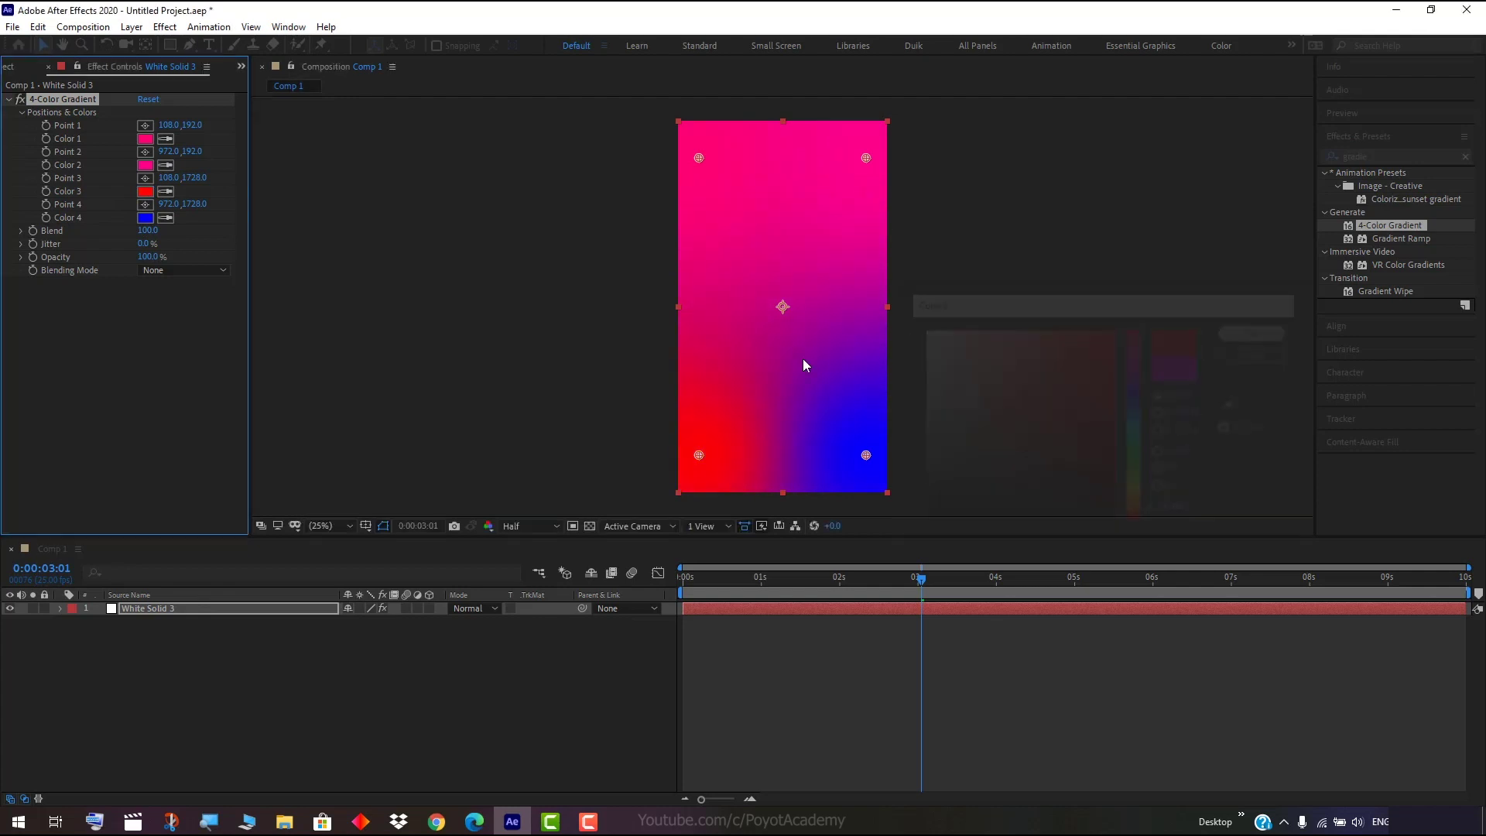
left_click(145, 218)
left_click_drag(1133, 394, 1142, 353)
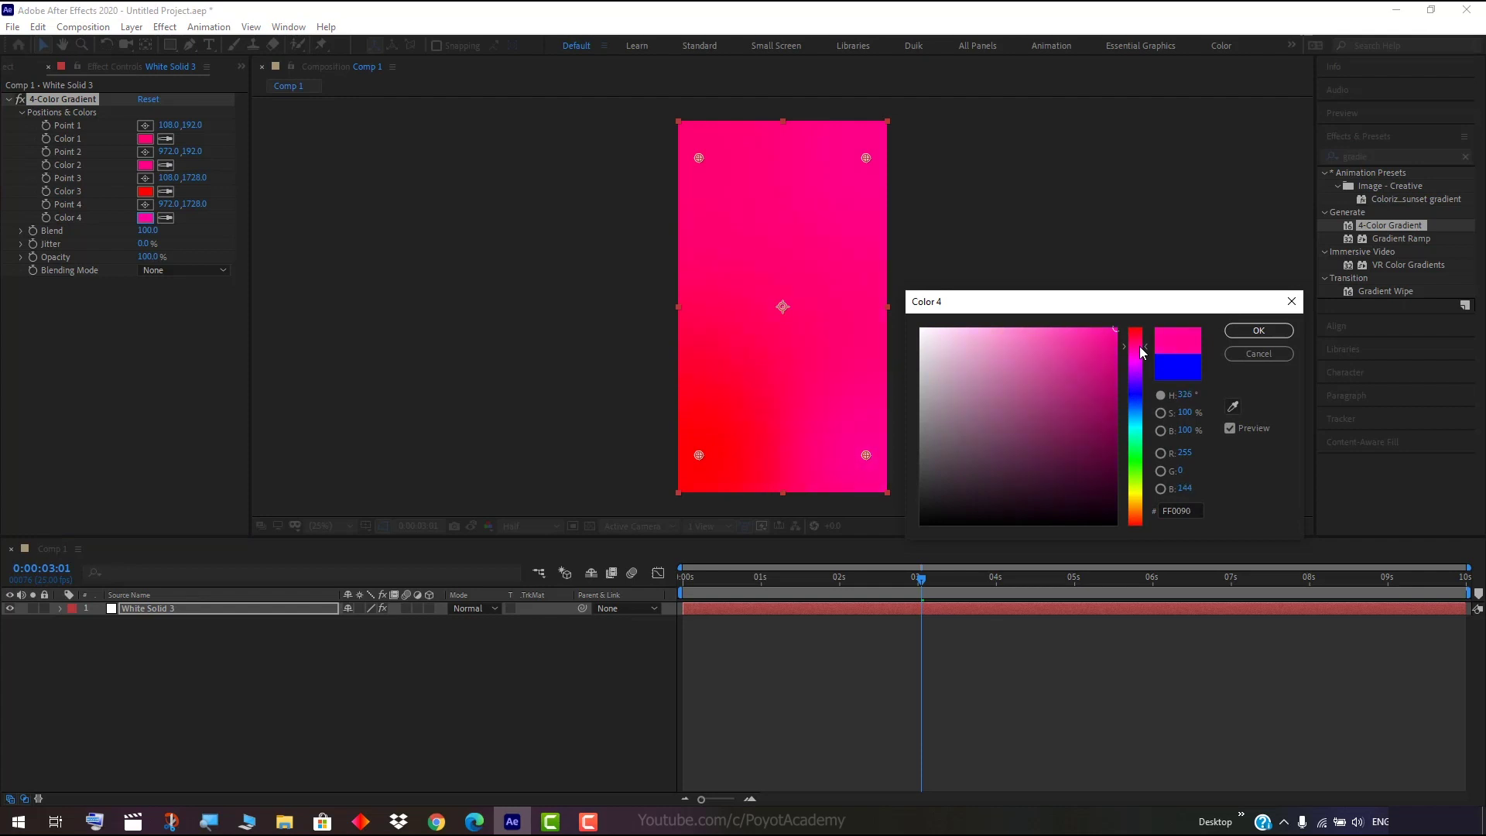
left_click(1236, 336)
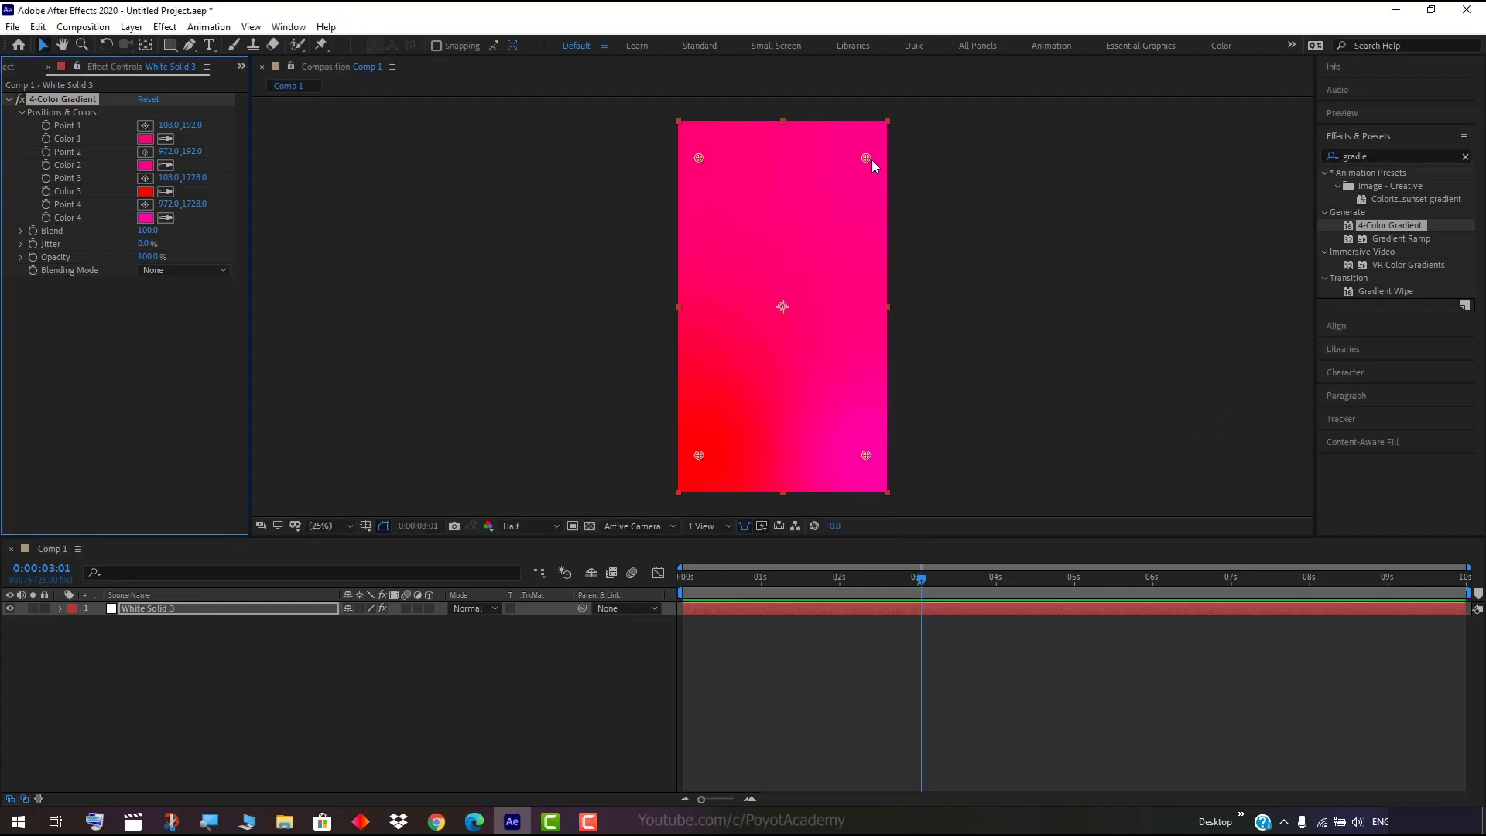
Shift gradient Color 2 to red (FF0024) and deselect the background layer.
left_click(145, 165)
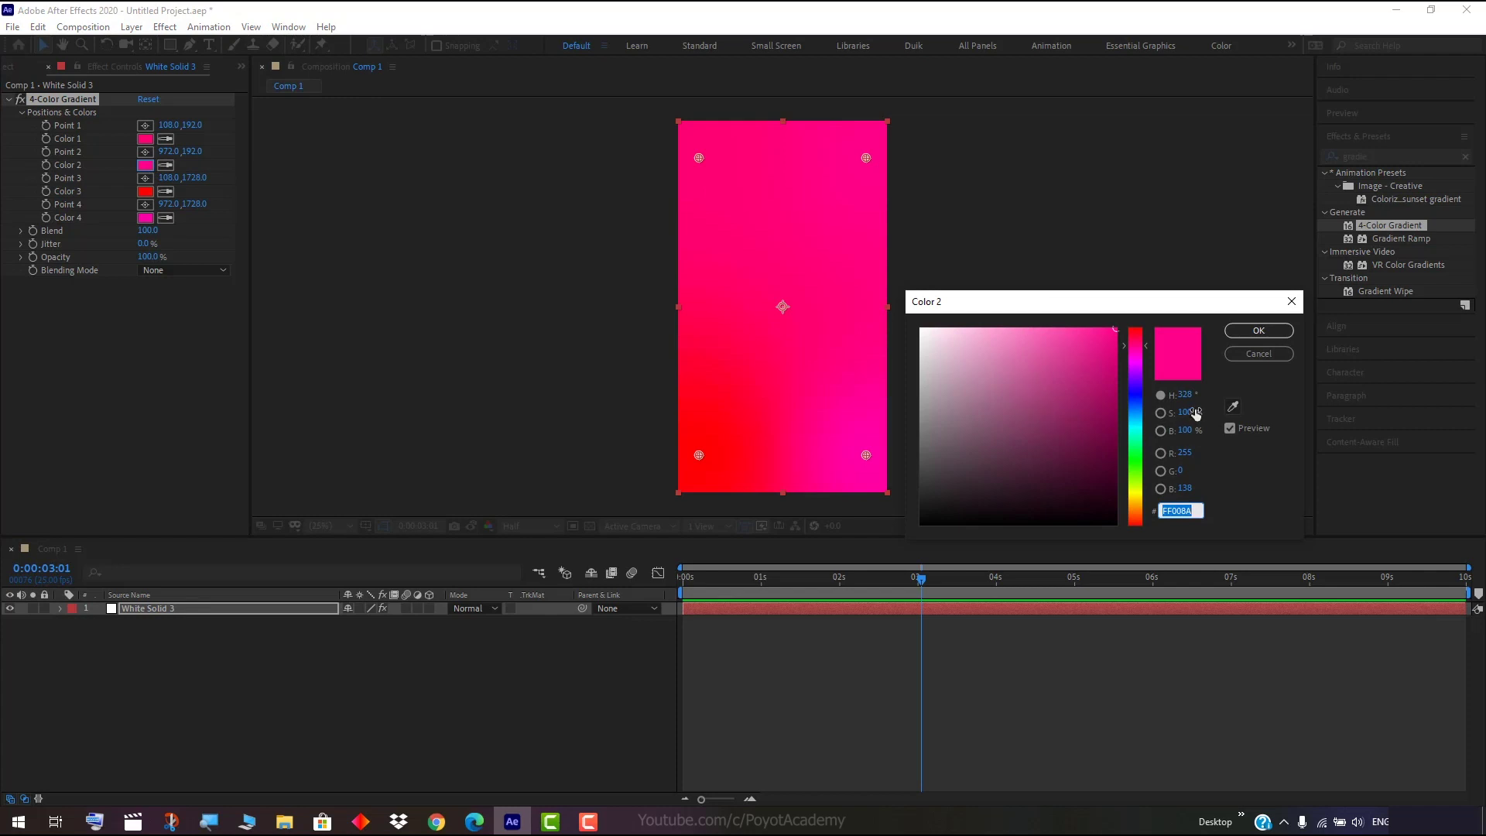
left_click_drag(1147, 360, 1141, 340)
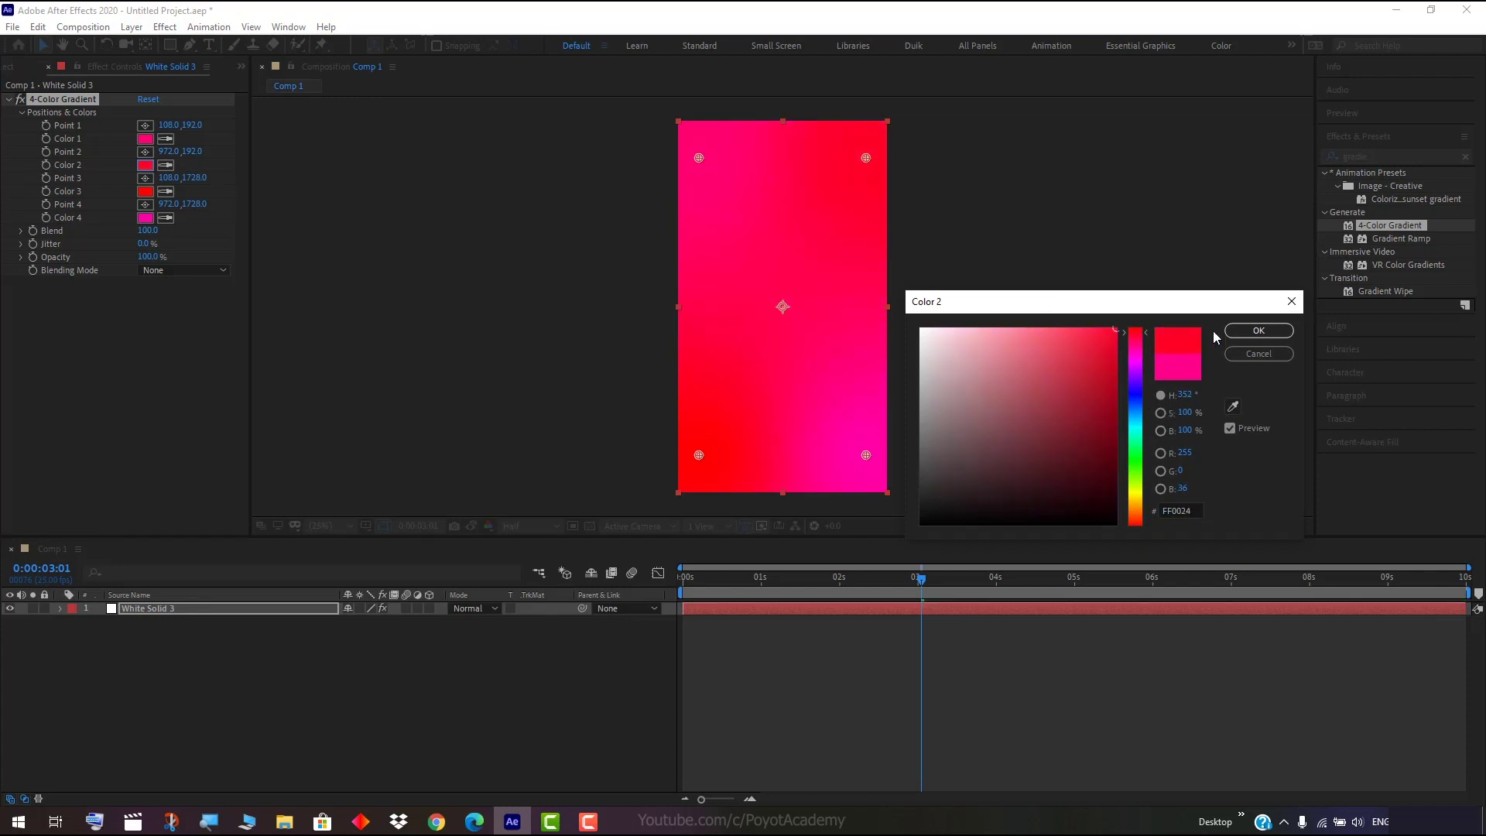
left_click(1254, 331)
left_click(550, 689)
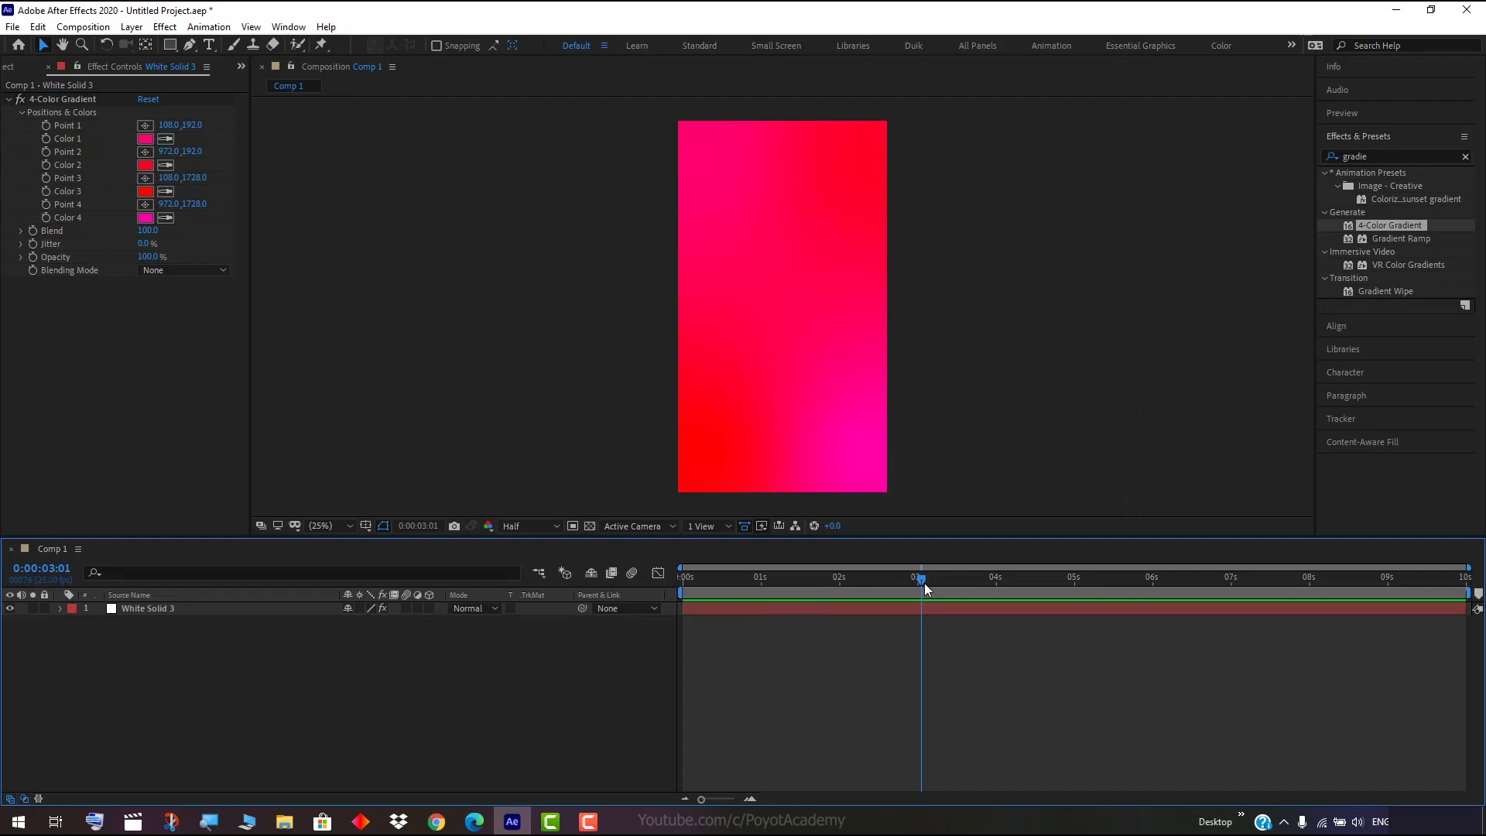
At time 0, draw a tall black rectangle near the comp centre and nudge it down-right.
left_click_drag(919, 580, 653, 599)
left_click(170, 45)
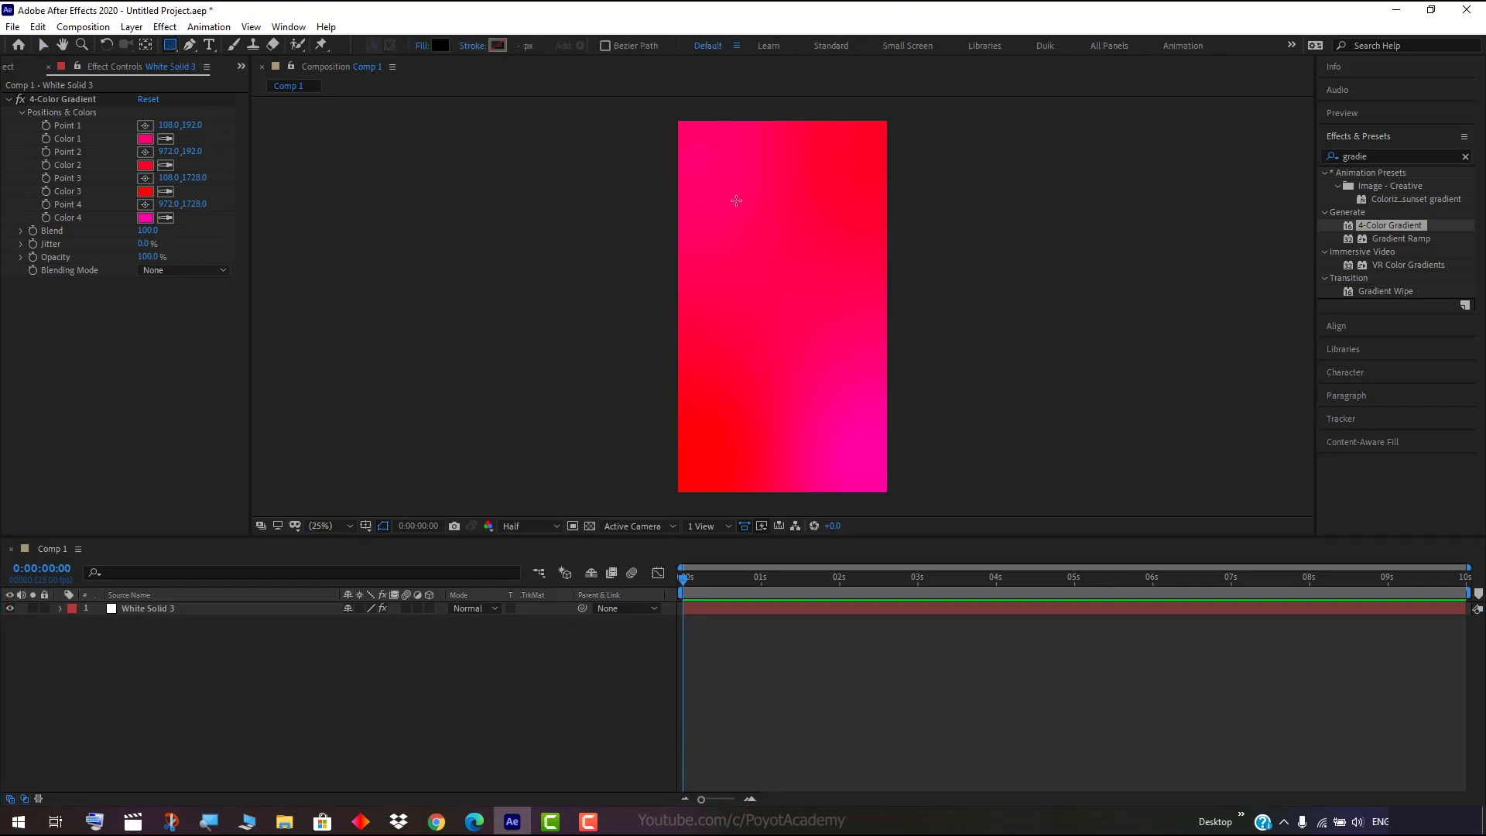
left_click_drag(748, 216, 801, 356)
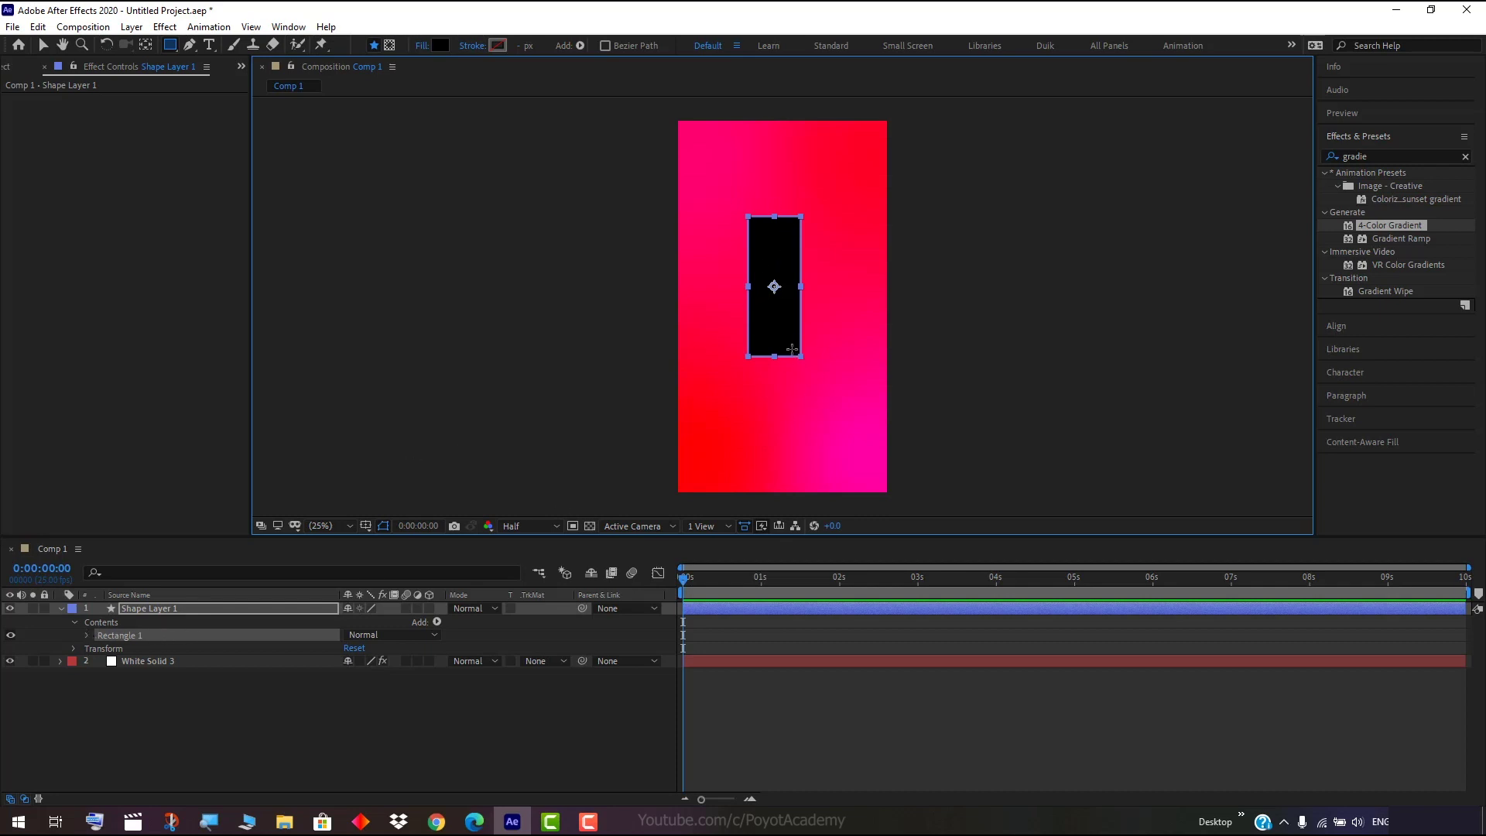
left_click(43, 45)
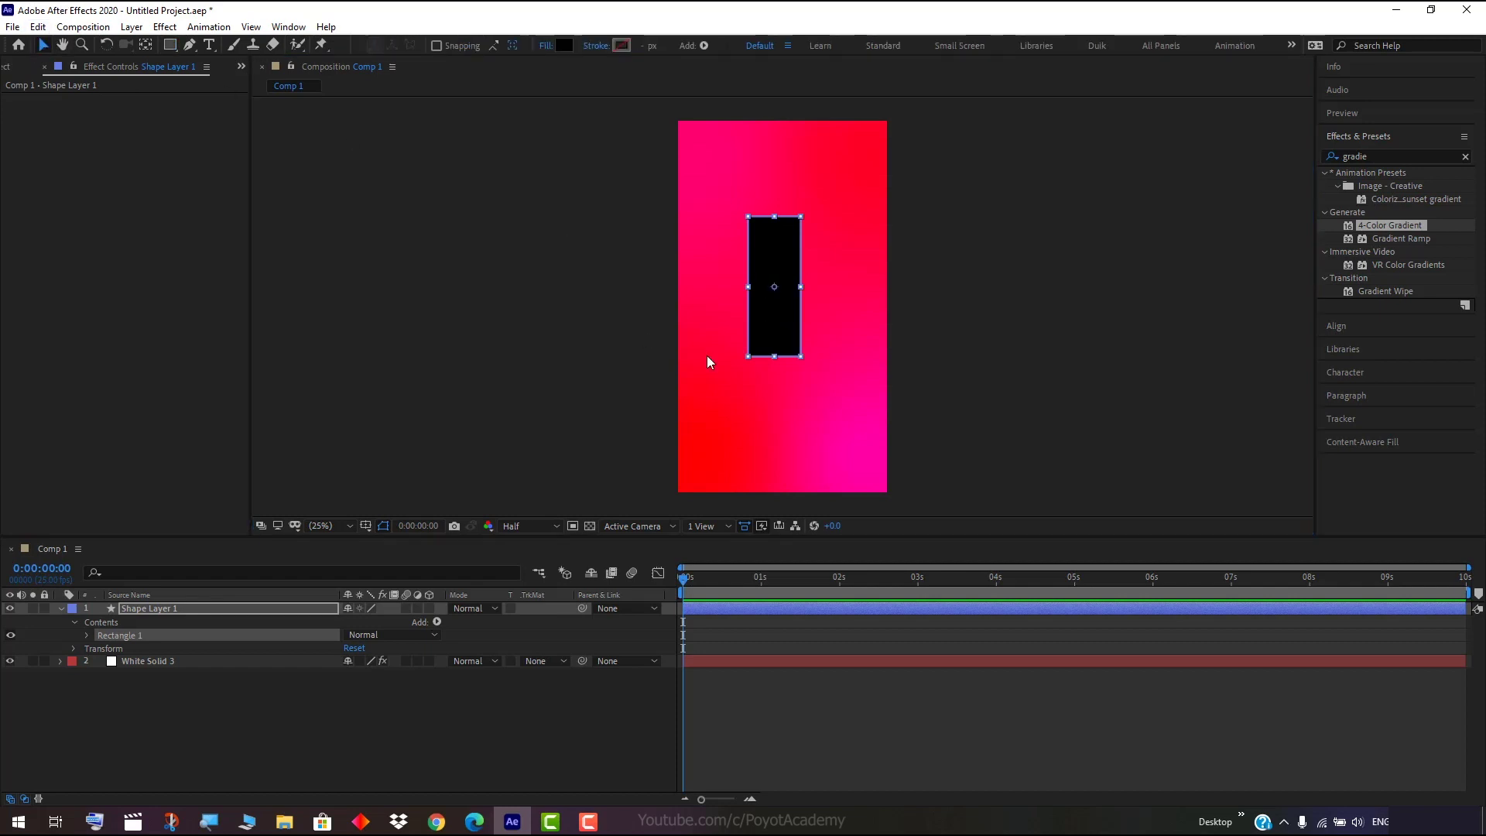
left_click_drag(778, 336, 787, 352)
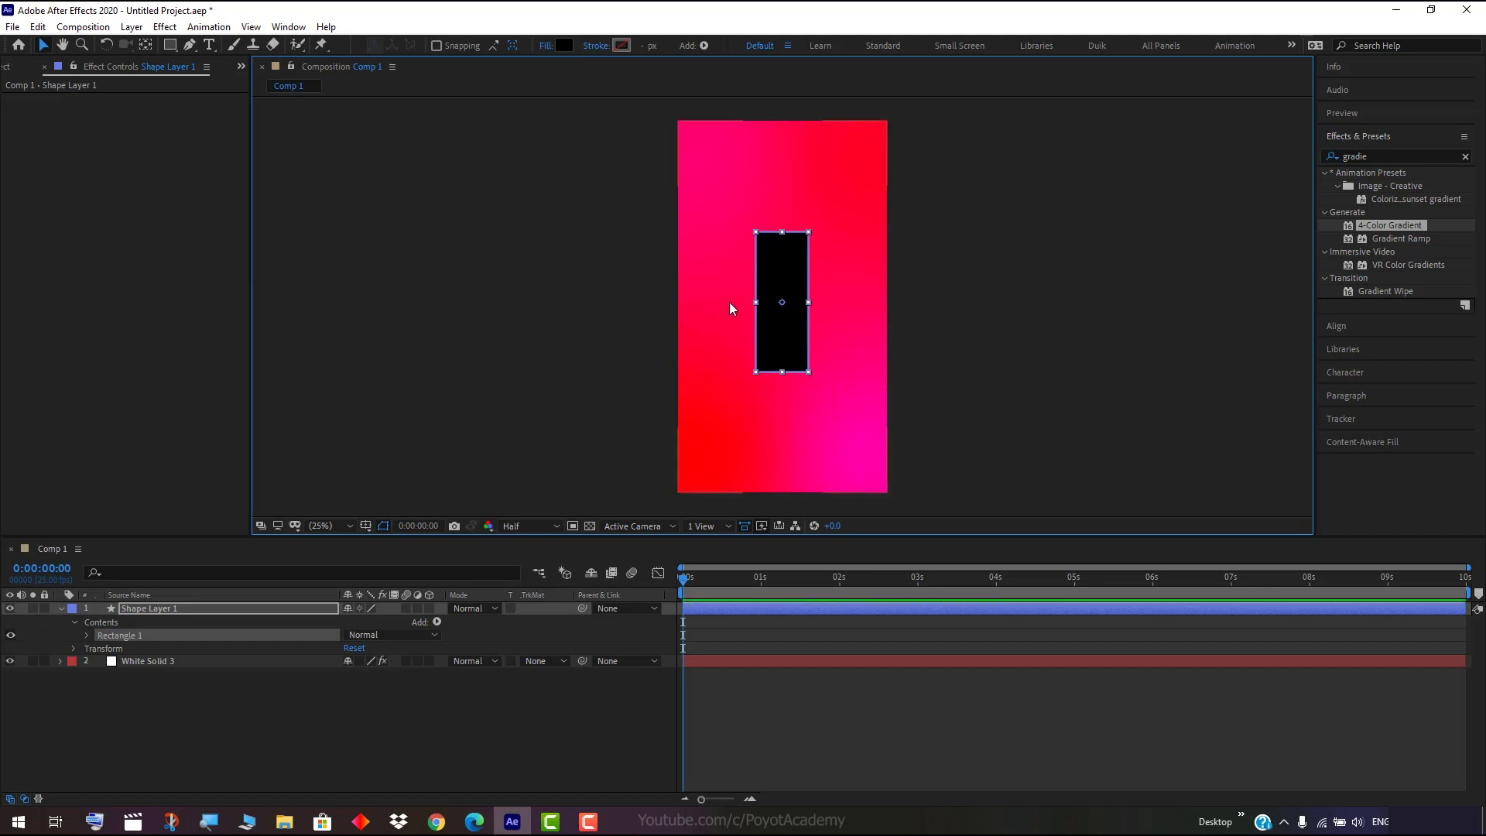
left_click_drag(685, 583, 702, 585)
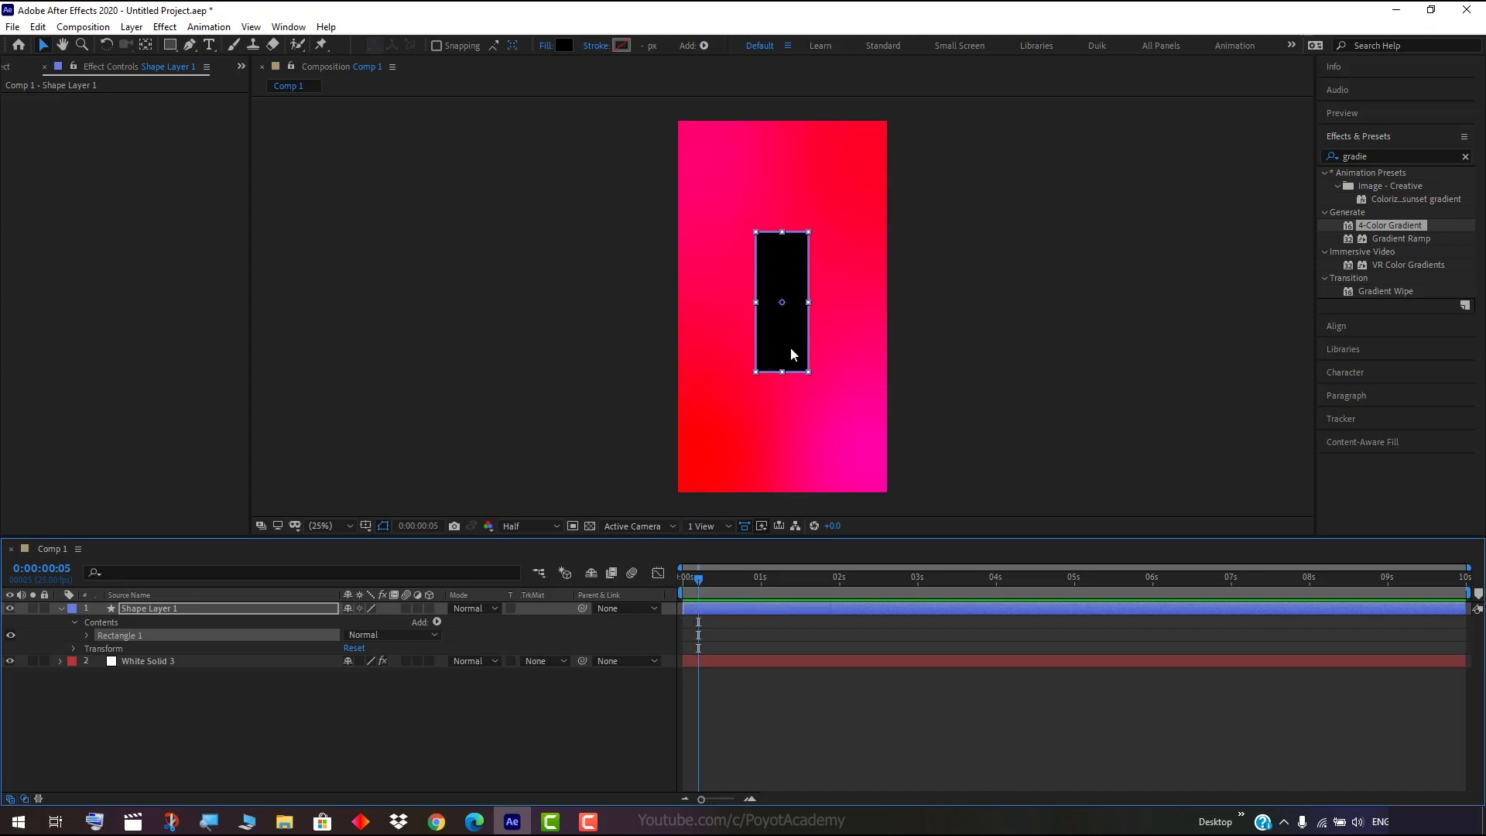
Keyframe Shape Layer 1's Scale and set it to 0% at the start.
left_click(74, 650)
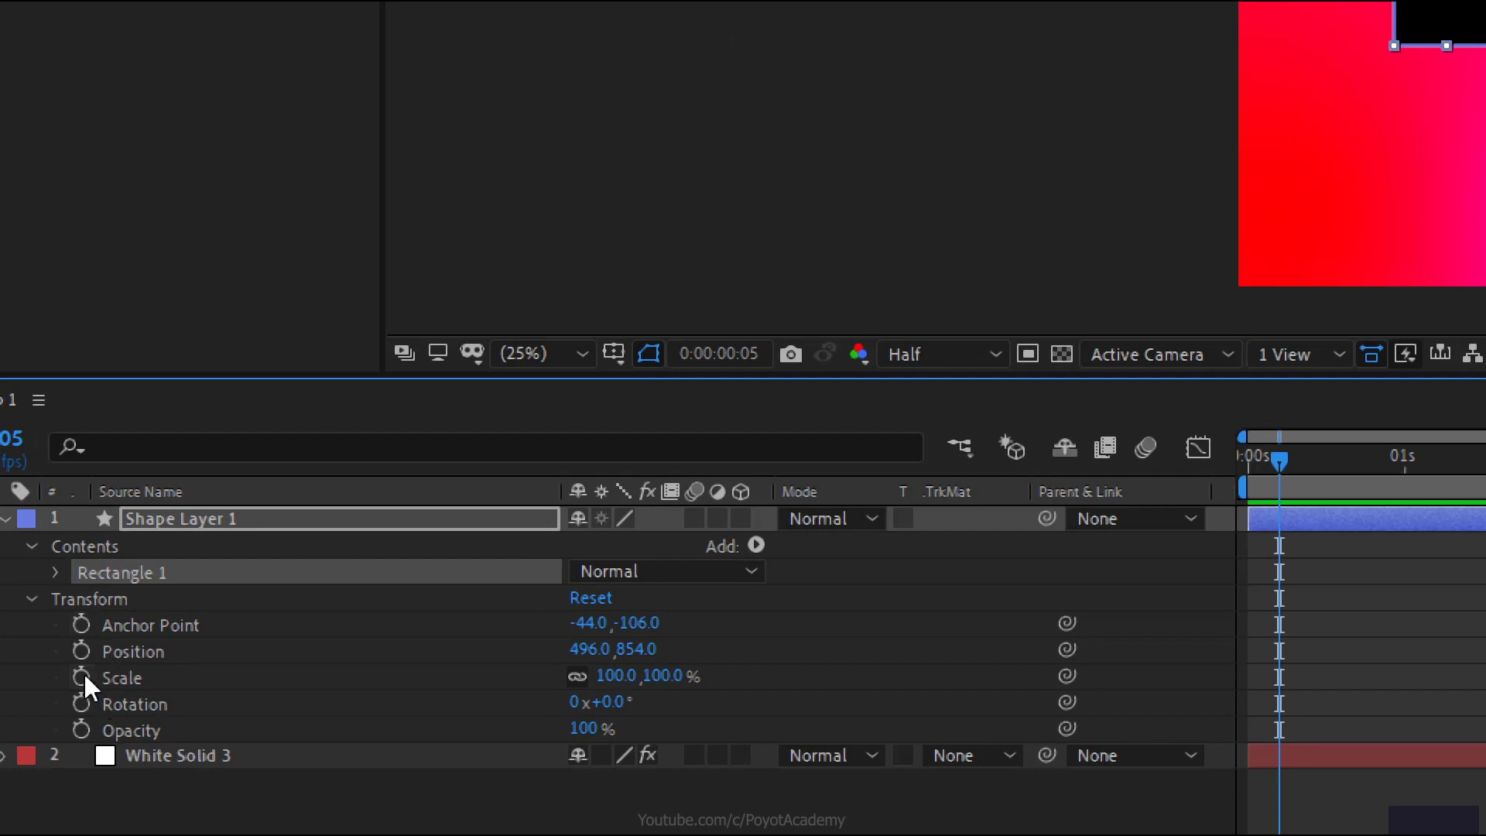
left_click(82, 676)
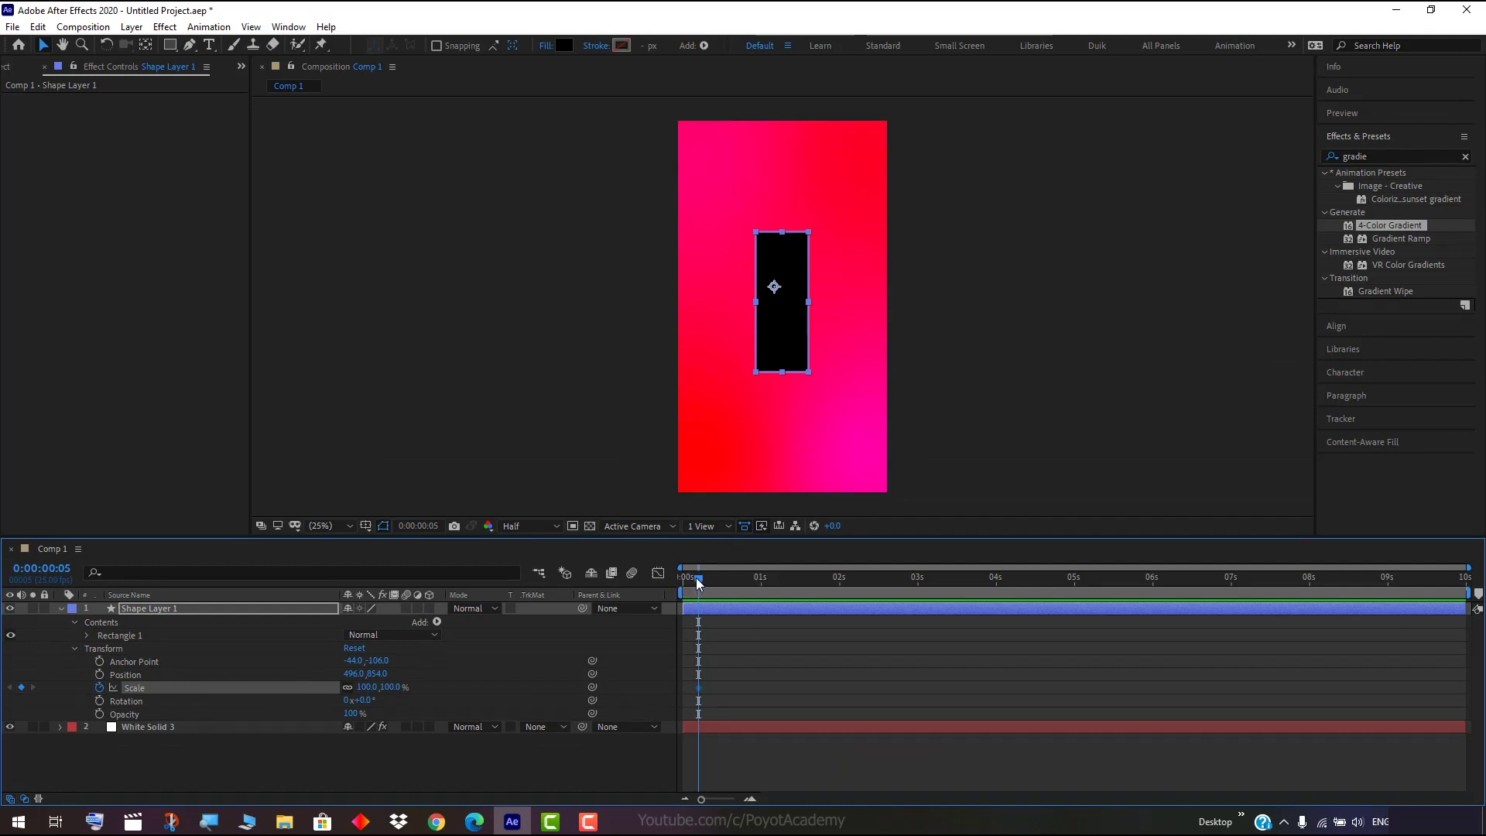
left_click_drag(697, 581, 667, 593)
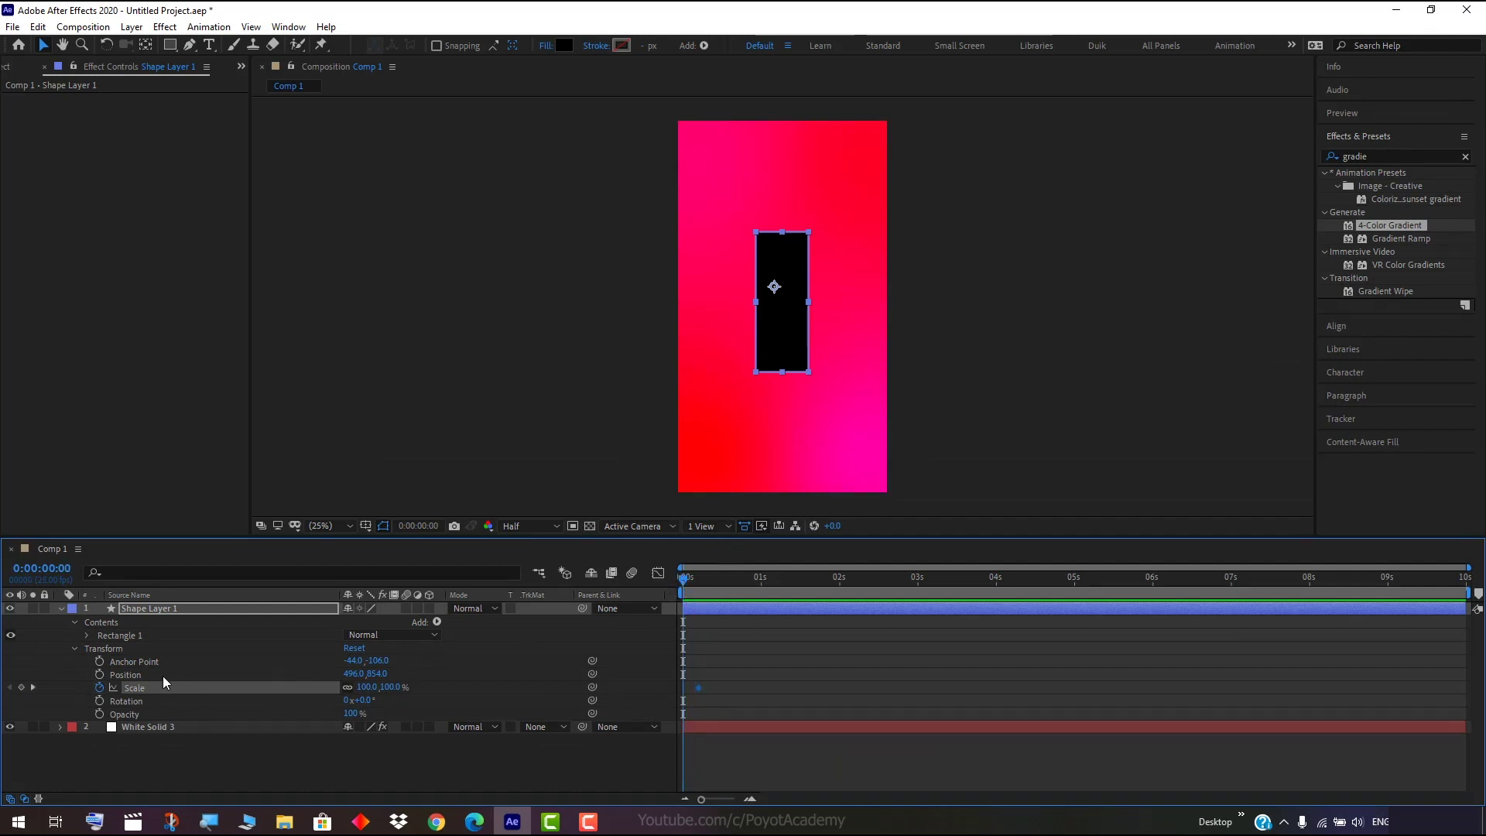
left_click(367, 686)
type("0")
key("Return")
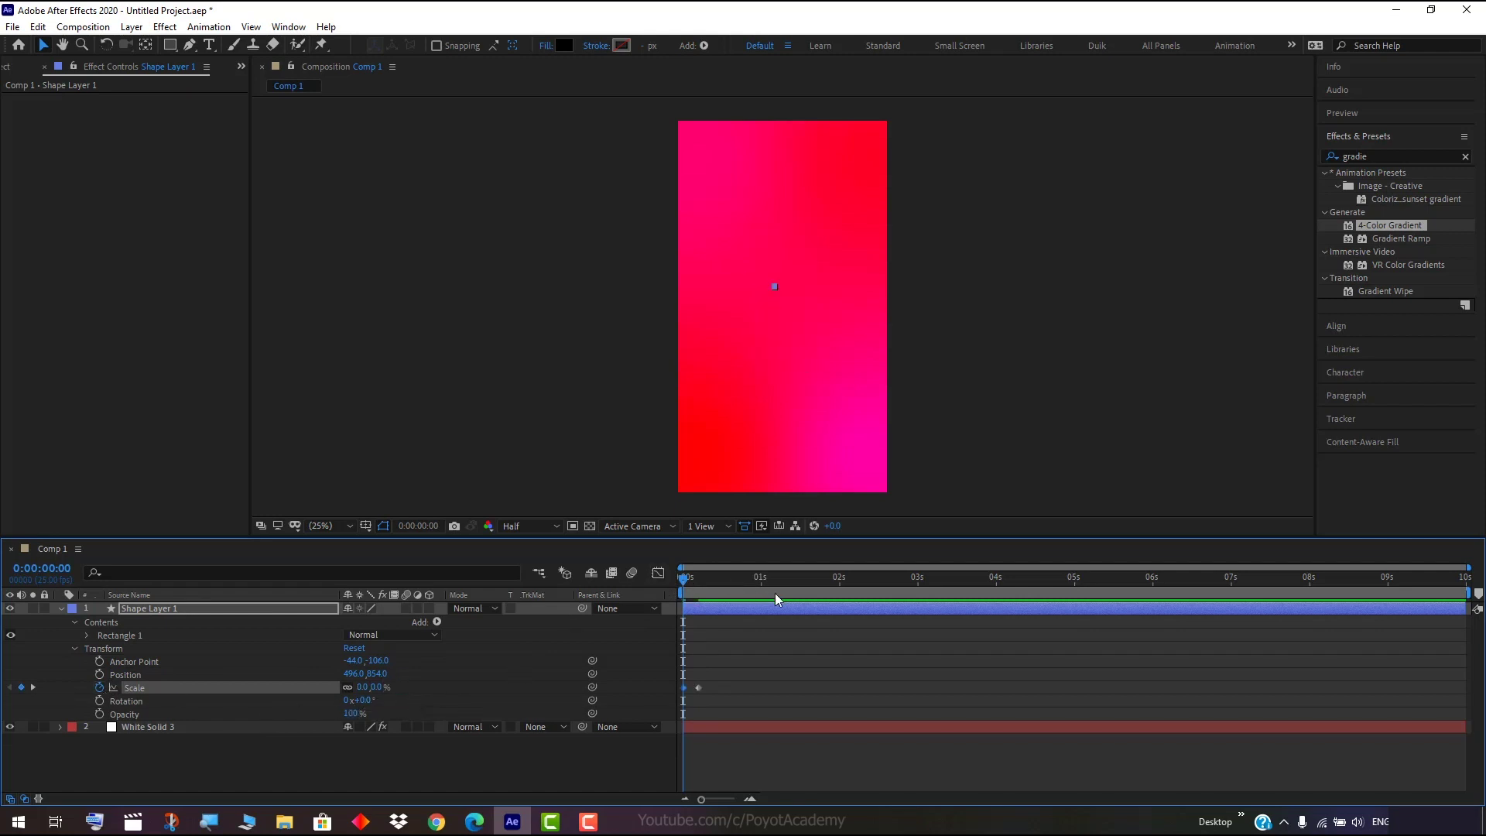
Preview and scrub the rectangle growing to 100%, then deselect the layer.
key("space")
key("space")
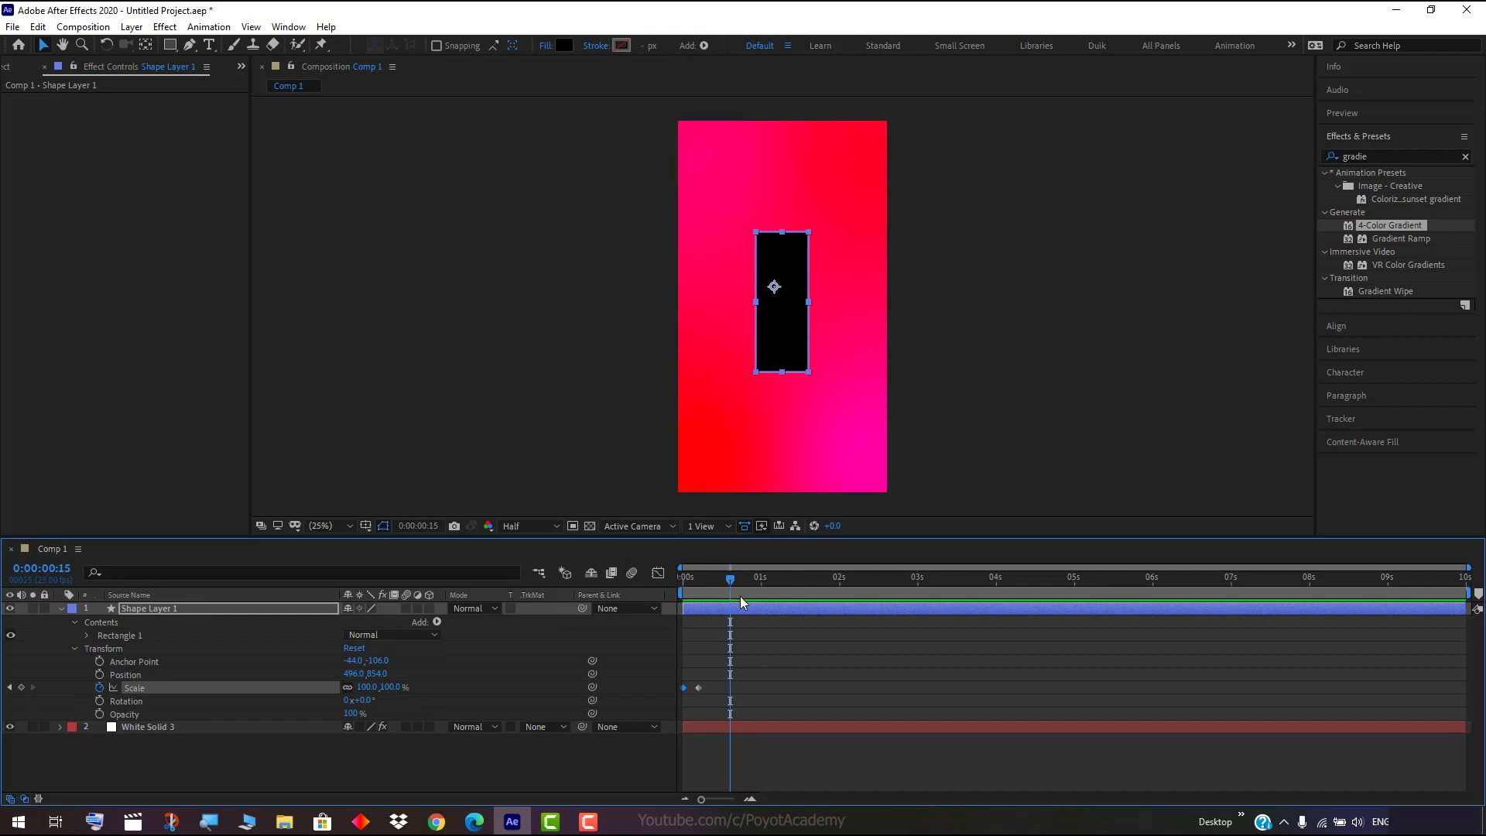
left_click_drag(728, 581, 671, 595)
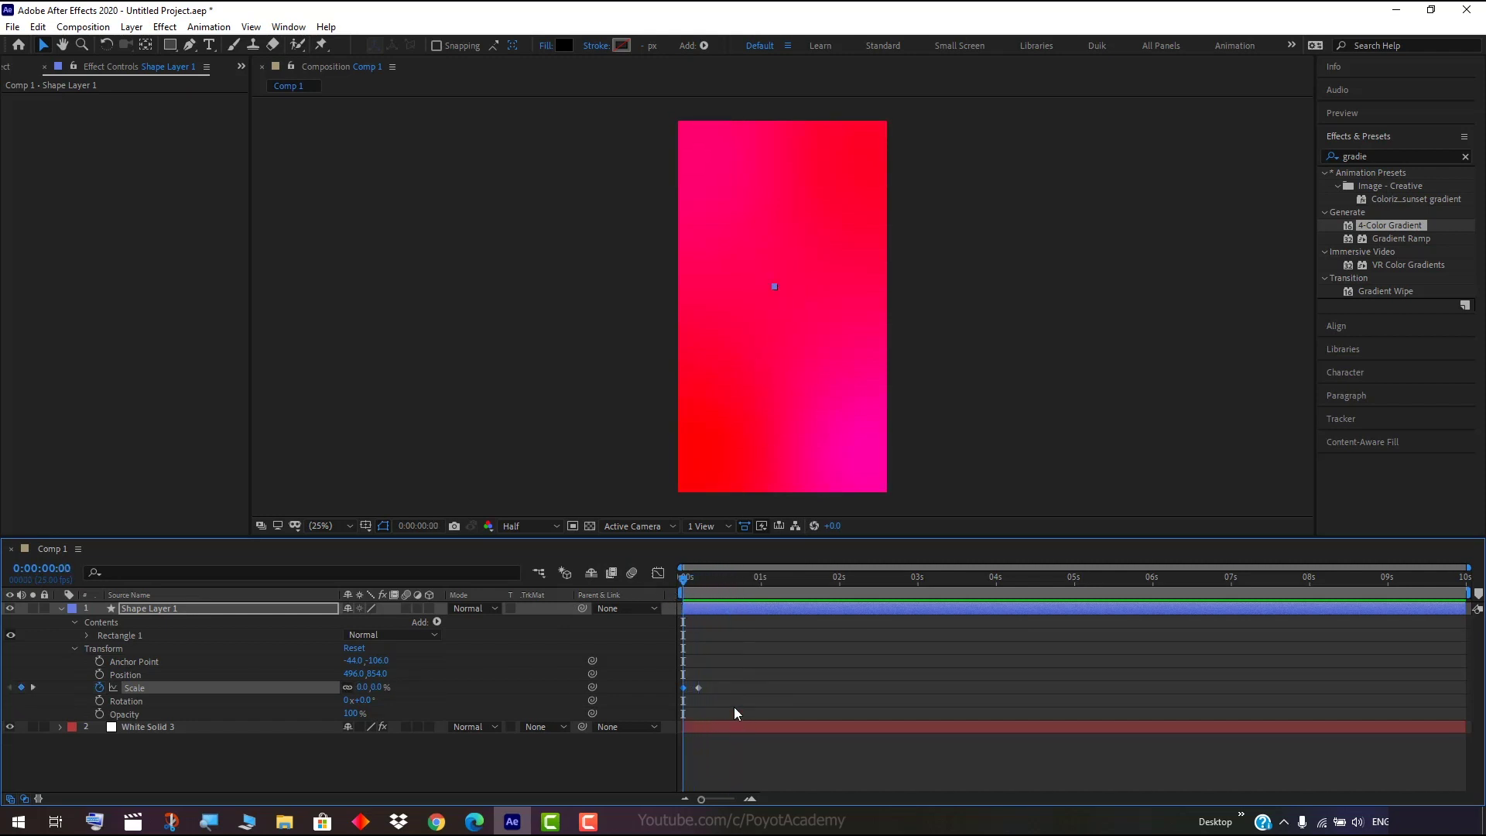
left_click(699, 687)
left_click_drag(684, 580, 701, 587)
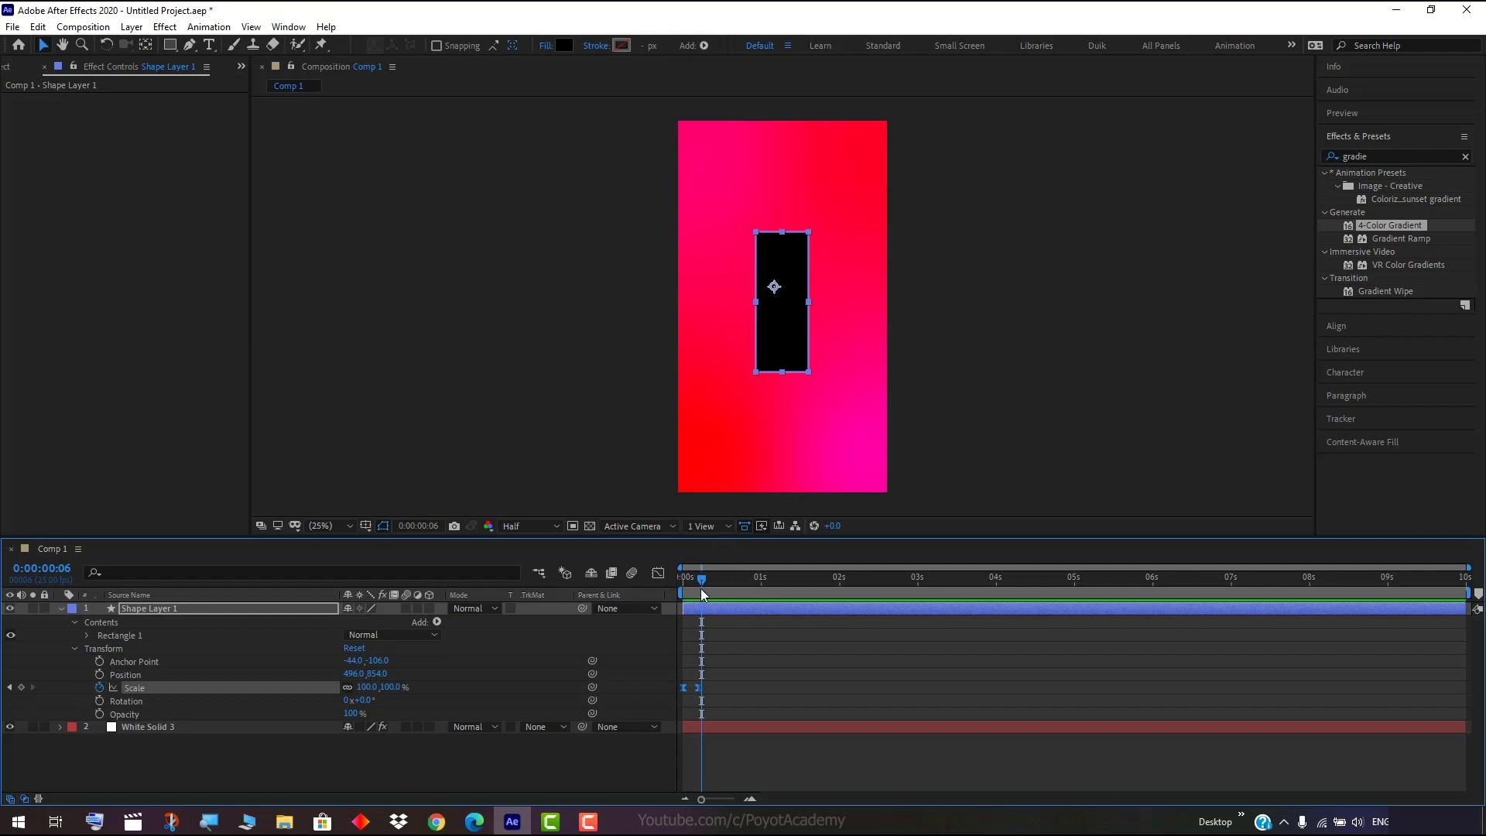
left_click_drag(699, 586, 705, 580)
left_click(298, 751)
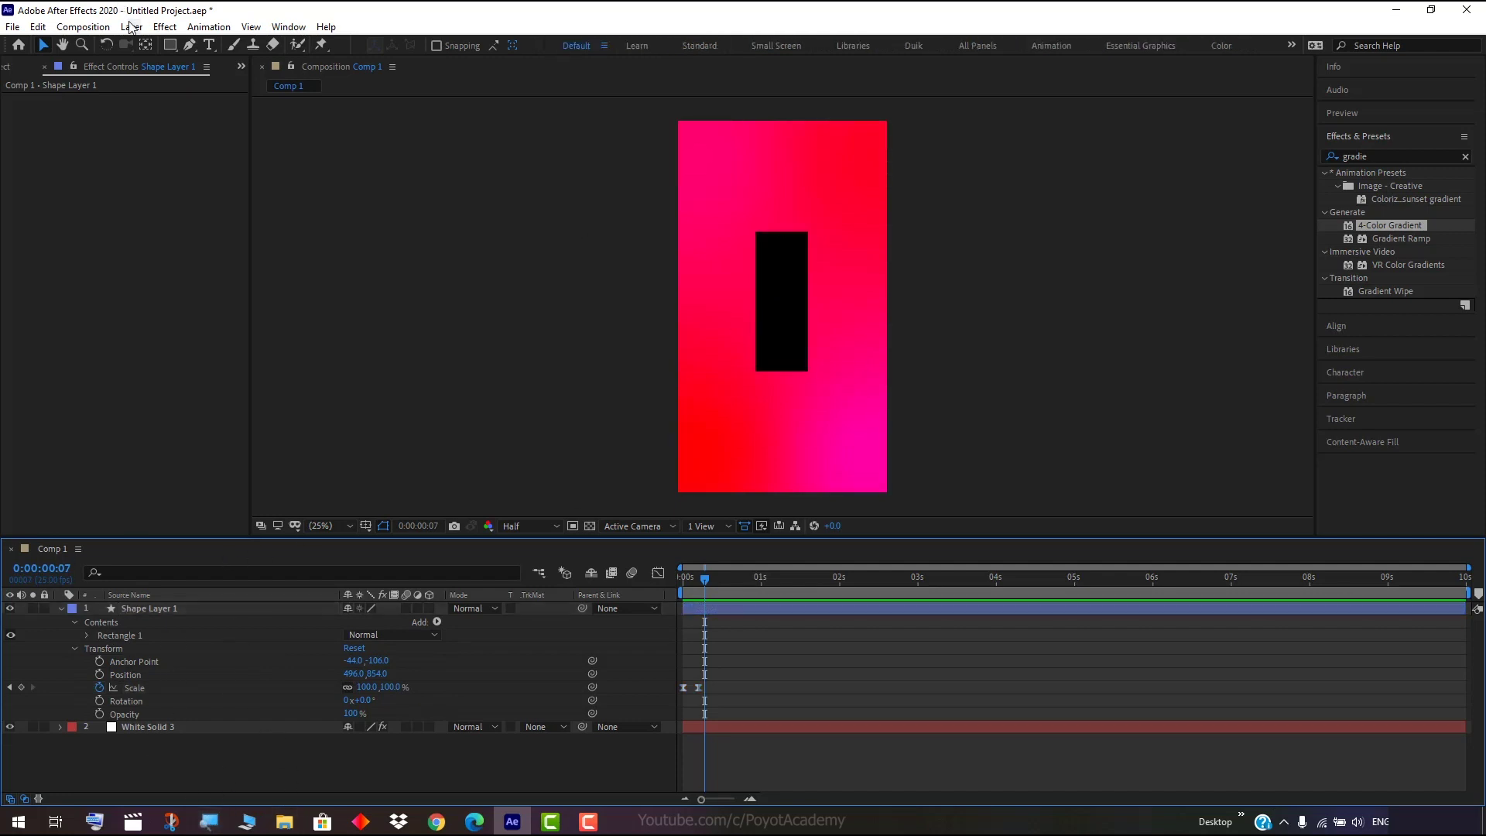
Create a white 'B' text layer and move it into the top of the black rectangle.
left_click(209, 45)
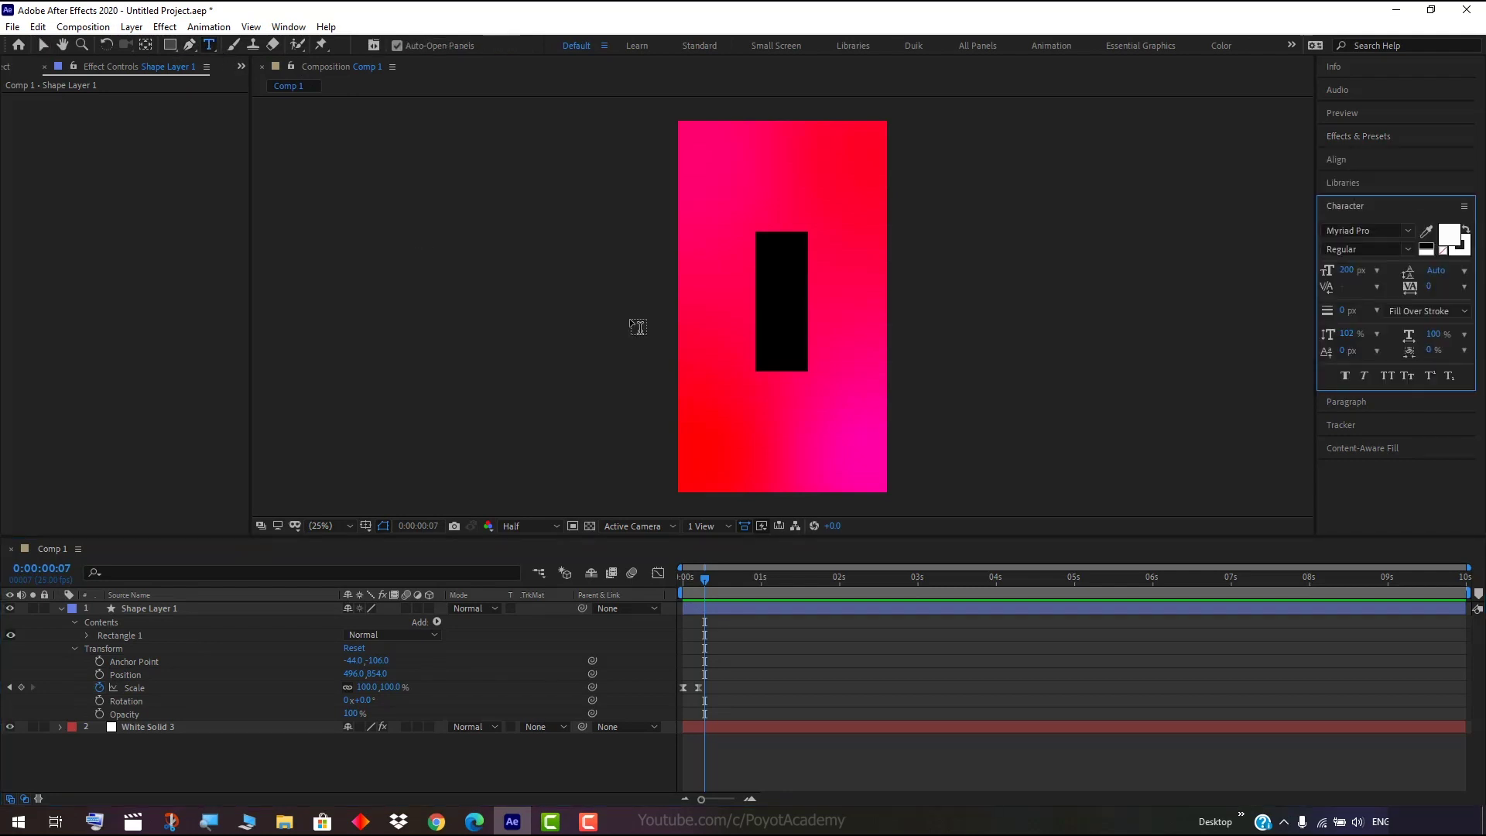
left_click(724, 241)
type("B")
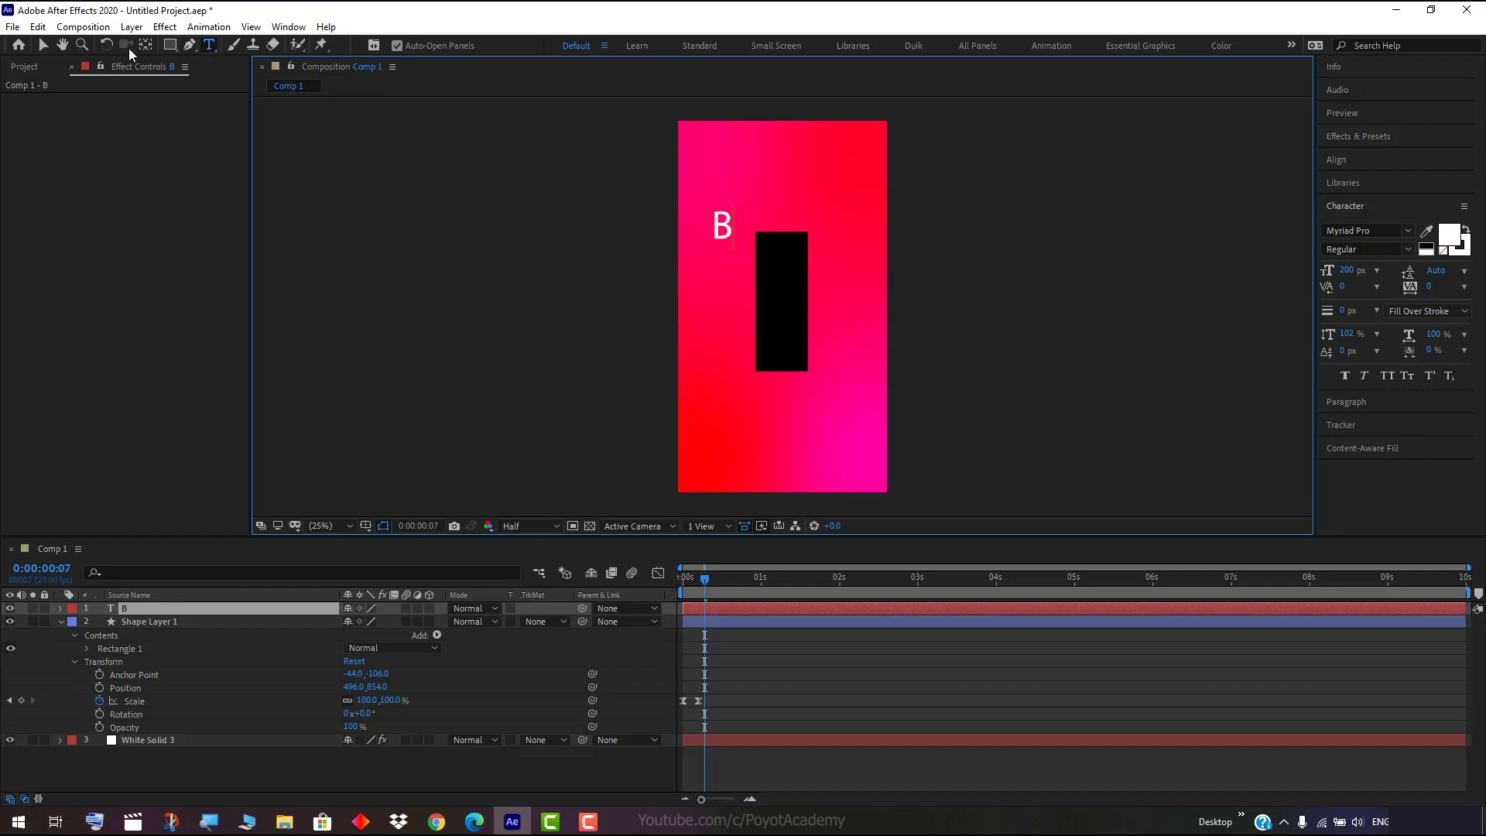
left_click(43, 45)
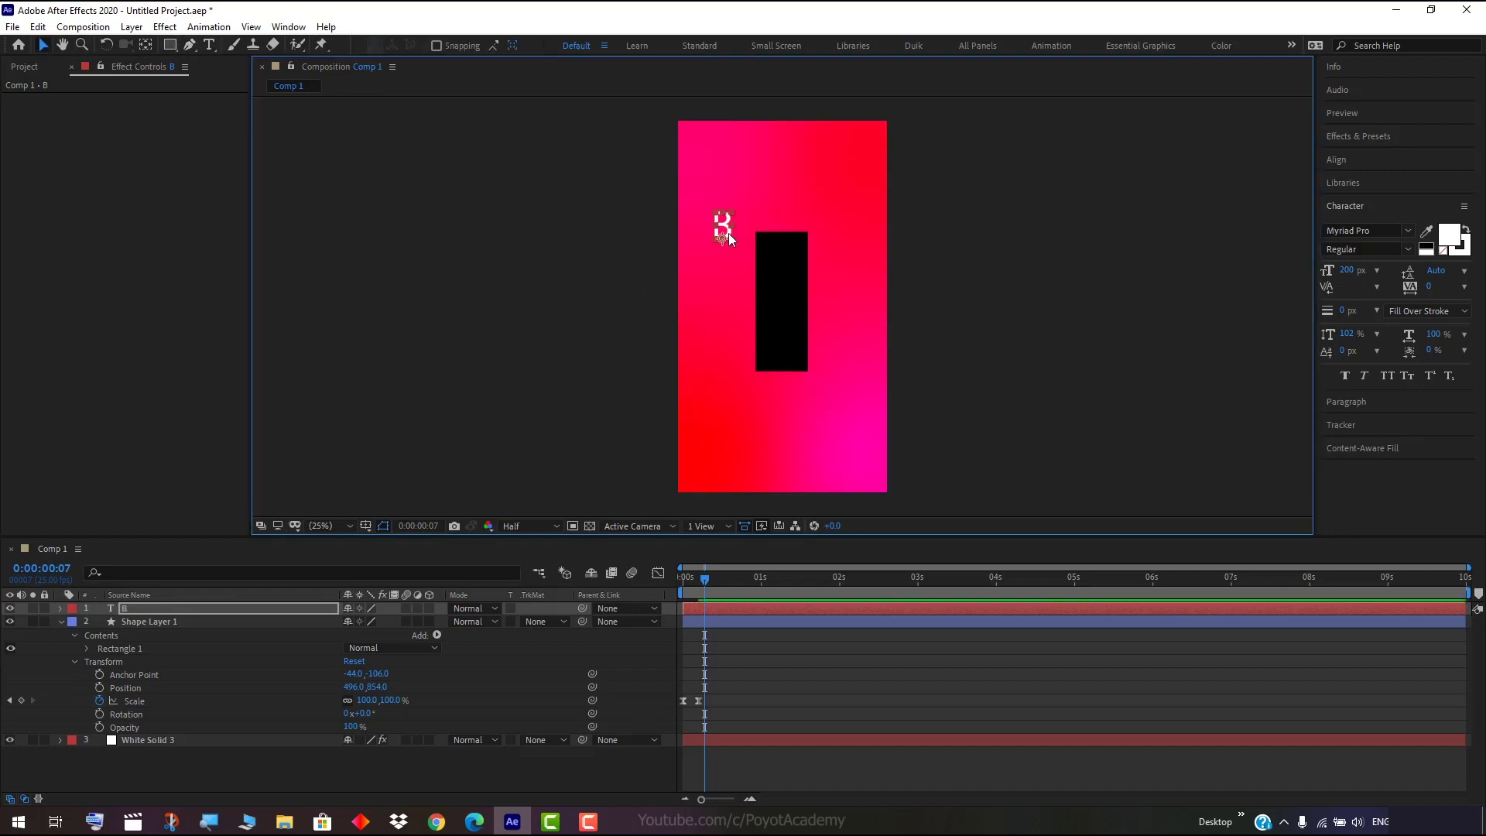
left_click_drag(728, 234, 791, 278)
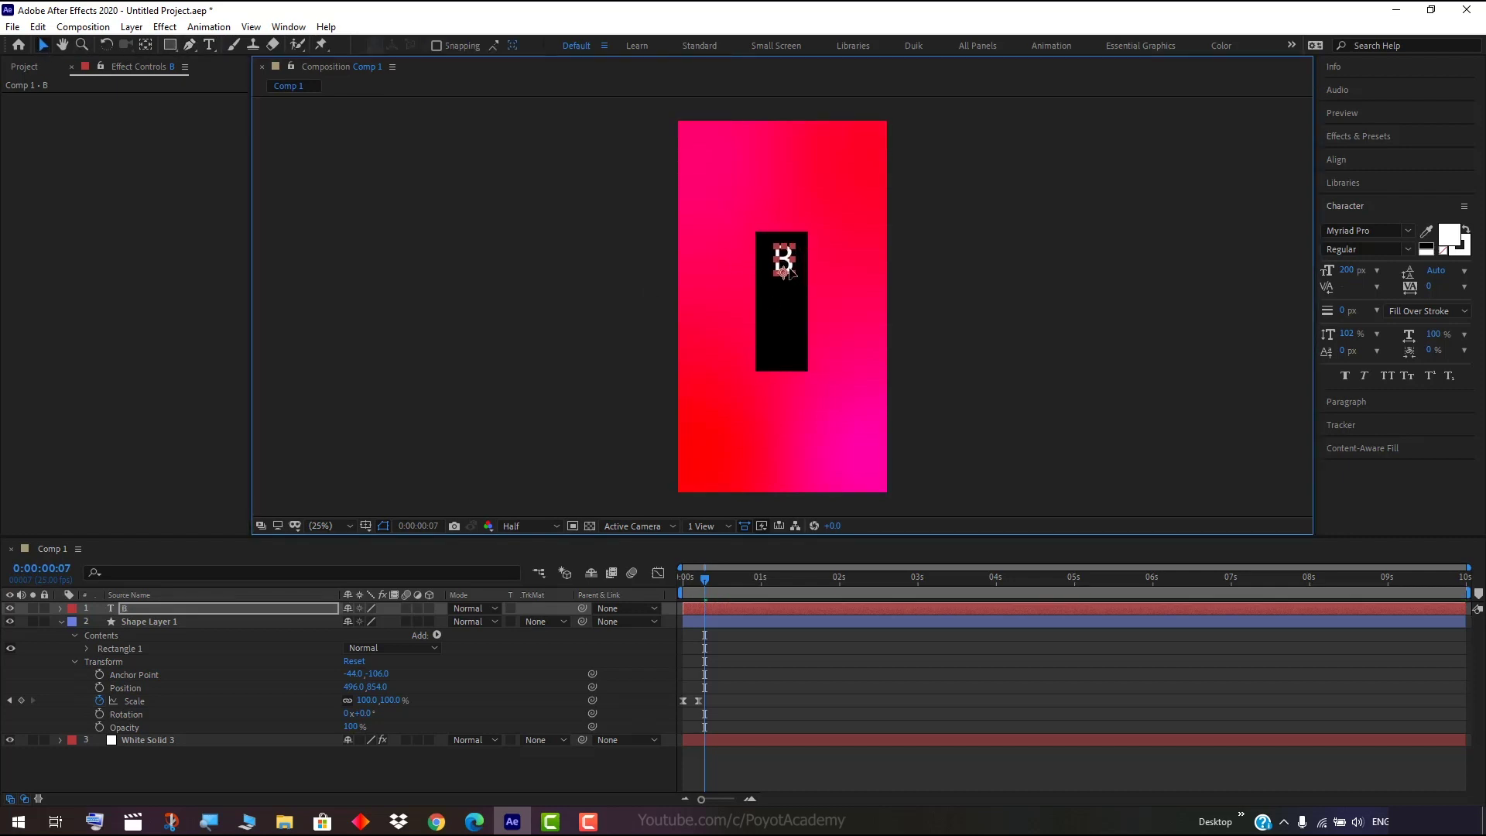
left_click(460, 781)
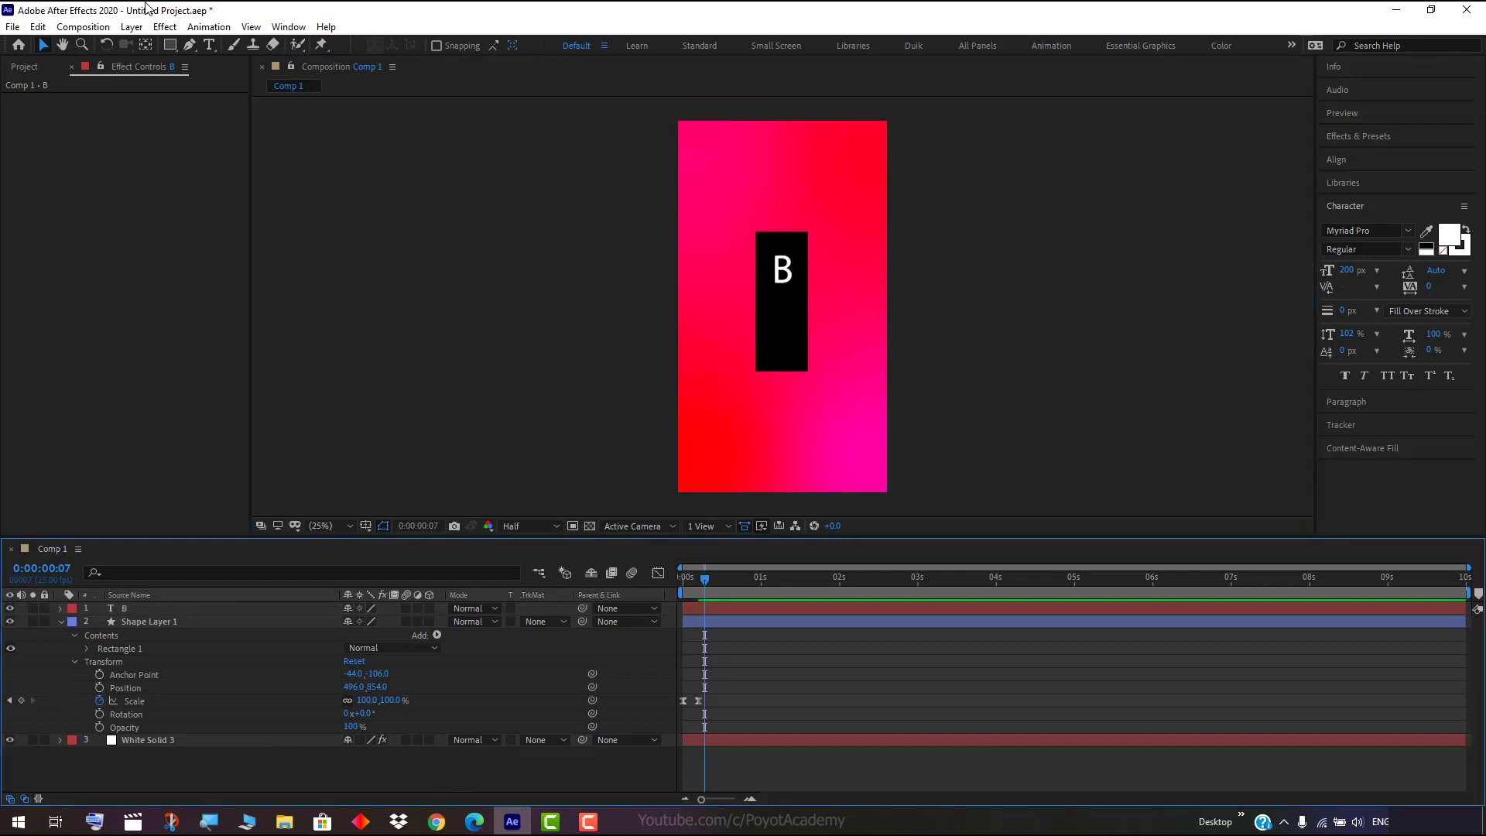
left_click(209, 44)
Create a white 'F' text layer and place it below the B in the rectangle.
left_click(721, 333)
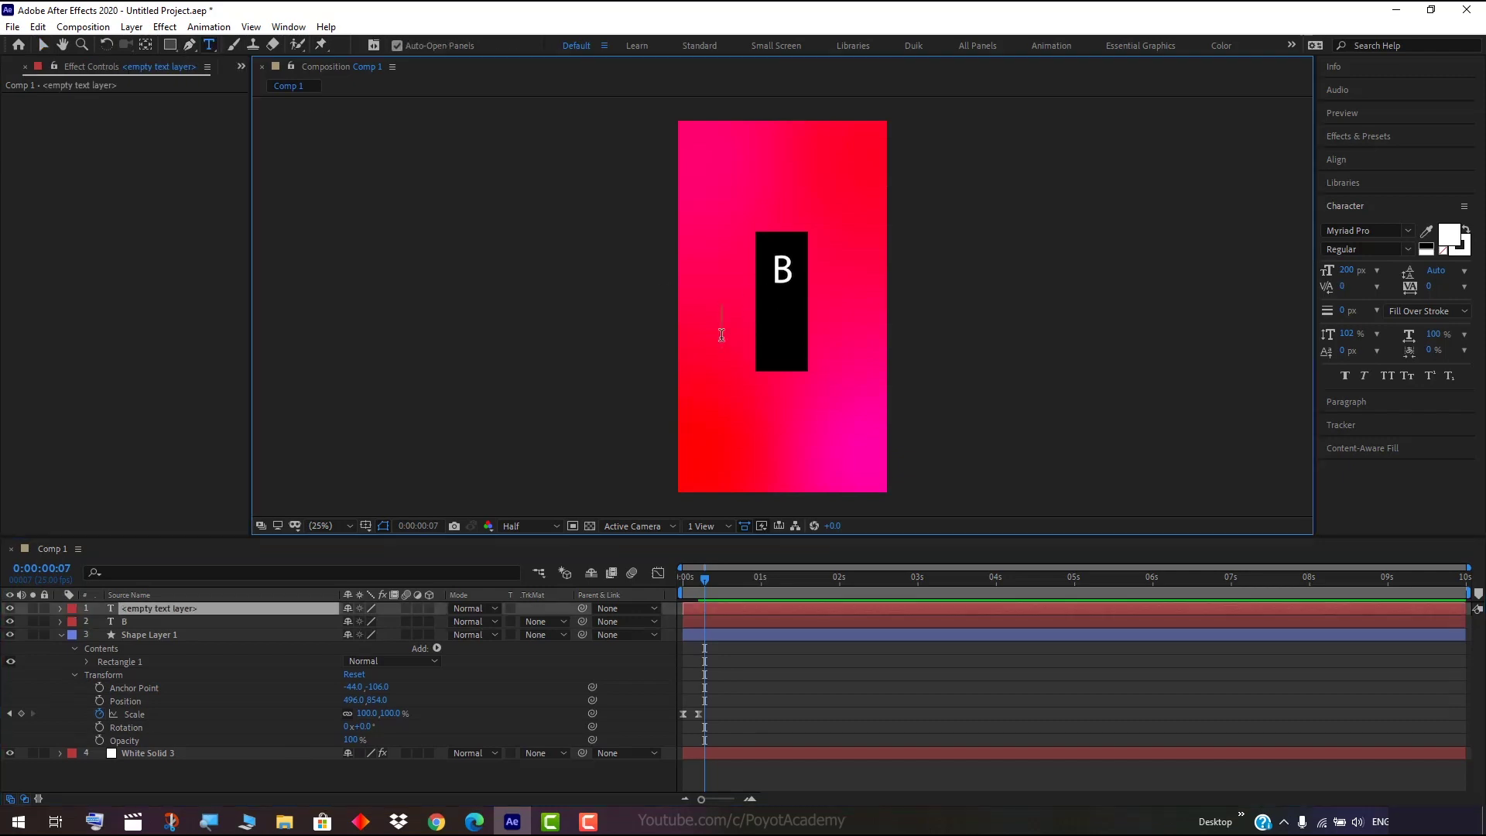
type("F")
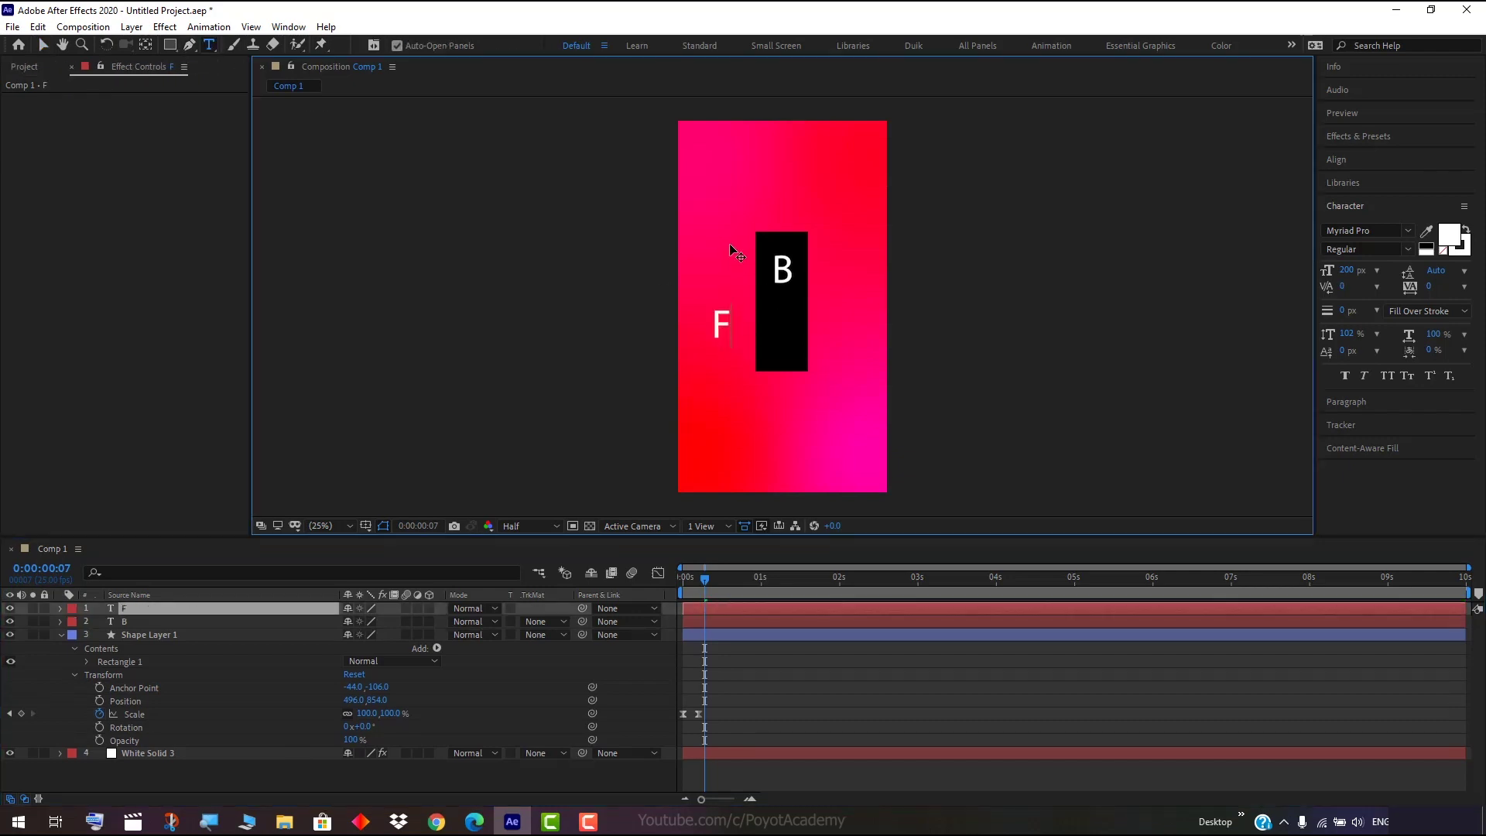
left_click_drag(731, 245, 791, 246)
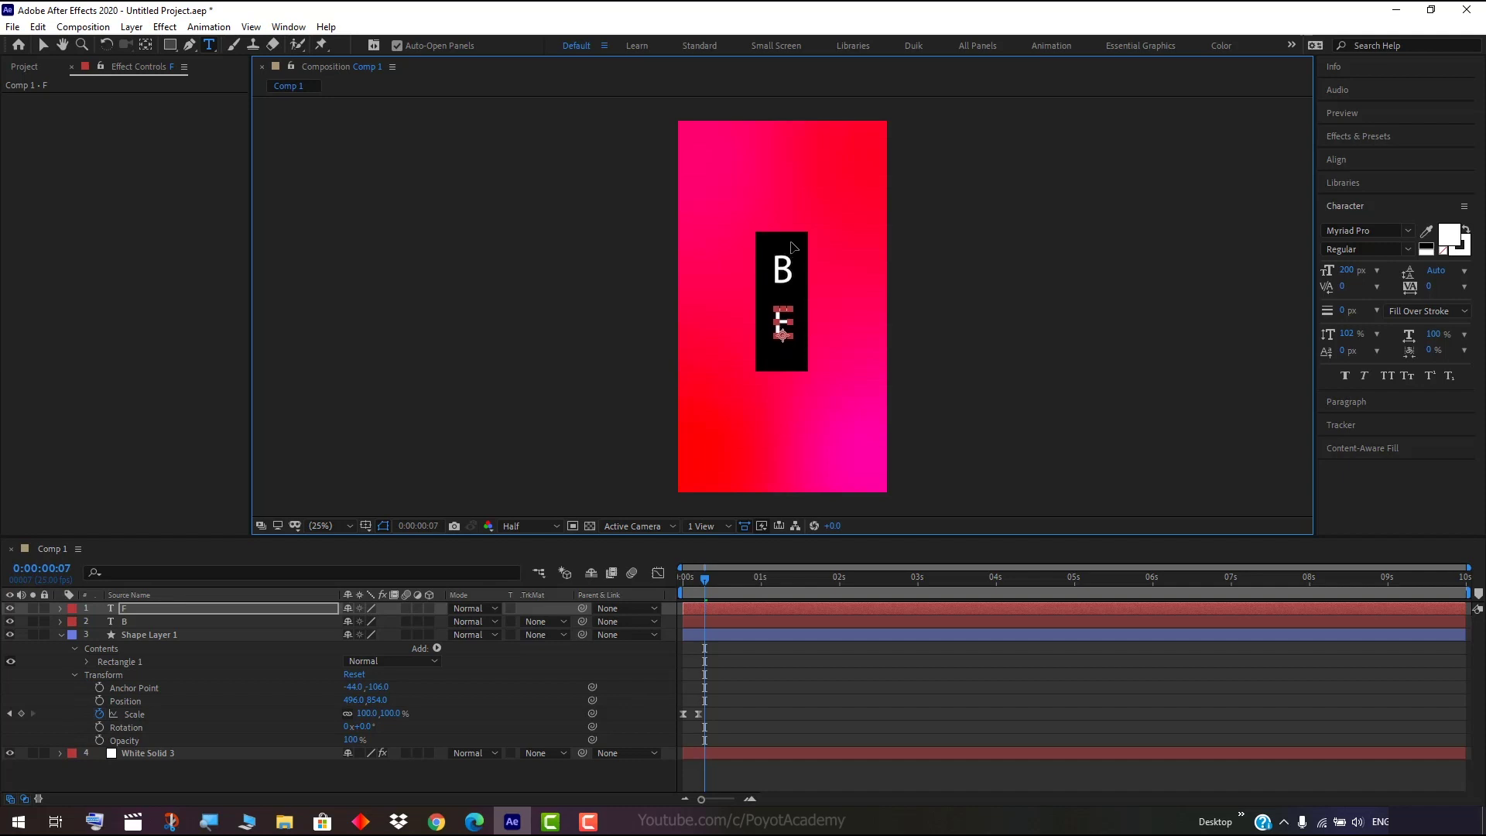
key("Escape")
left_click(435, 742)
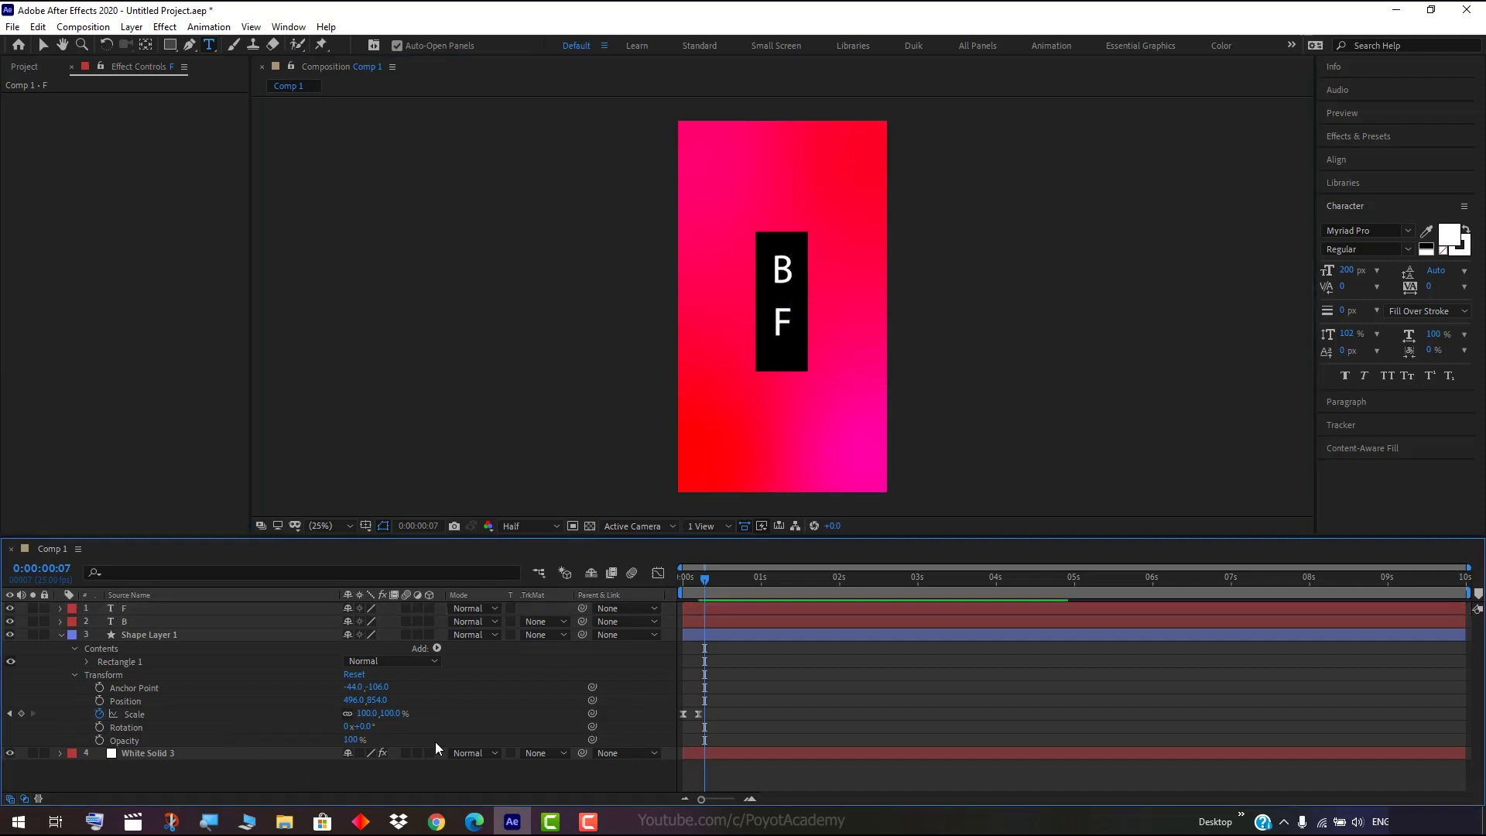
Select the B layer, rename it, and deselect.
left_click(43, 45)
left_click(786, 275)
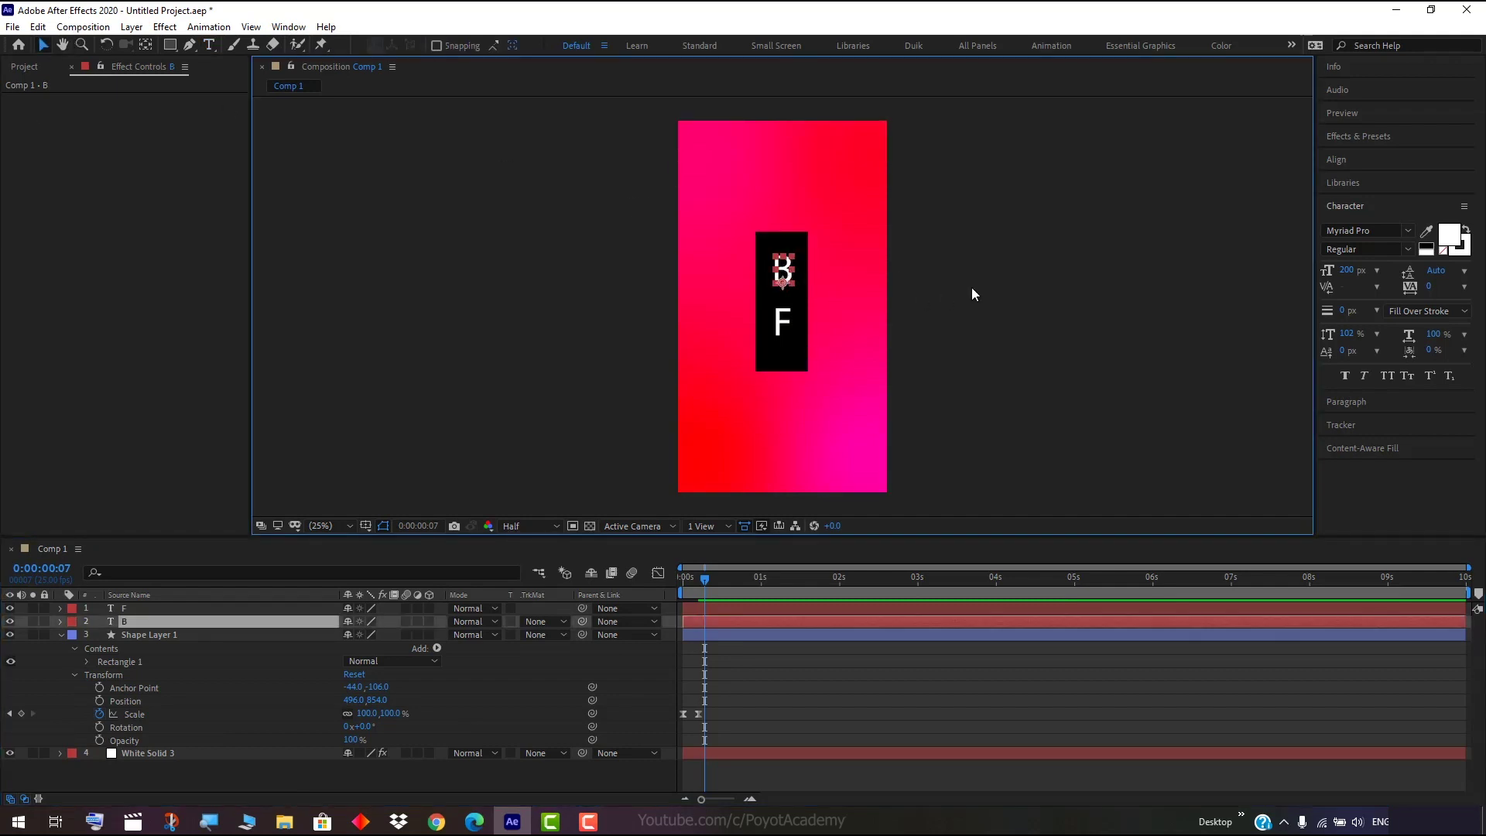
key("Return")
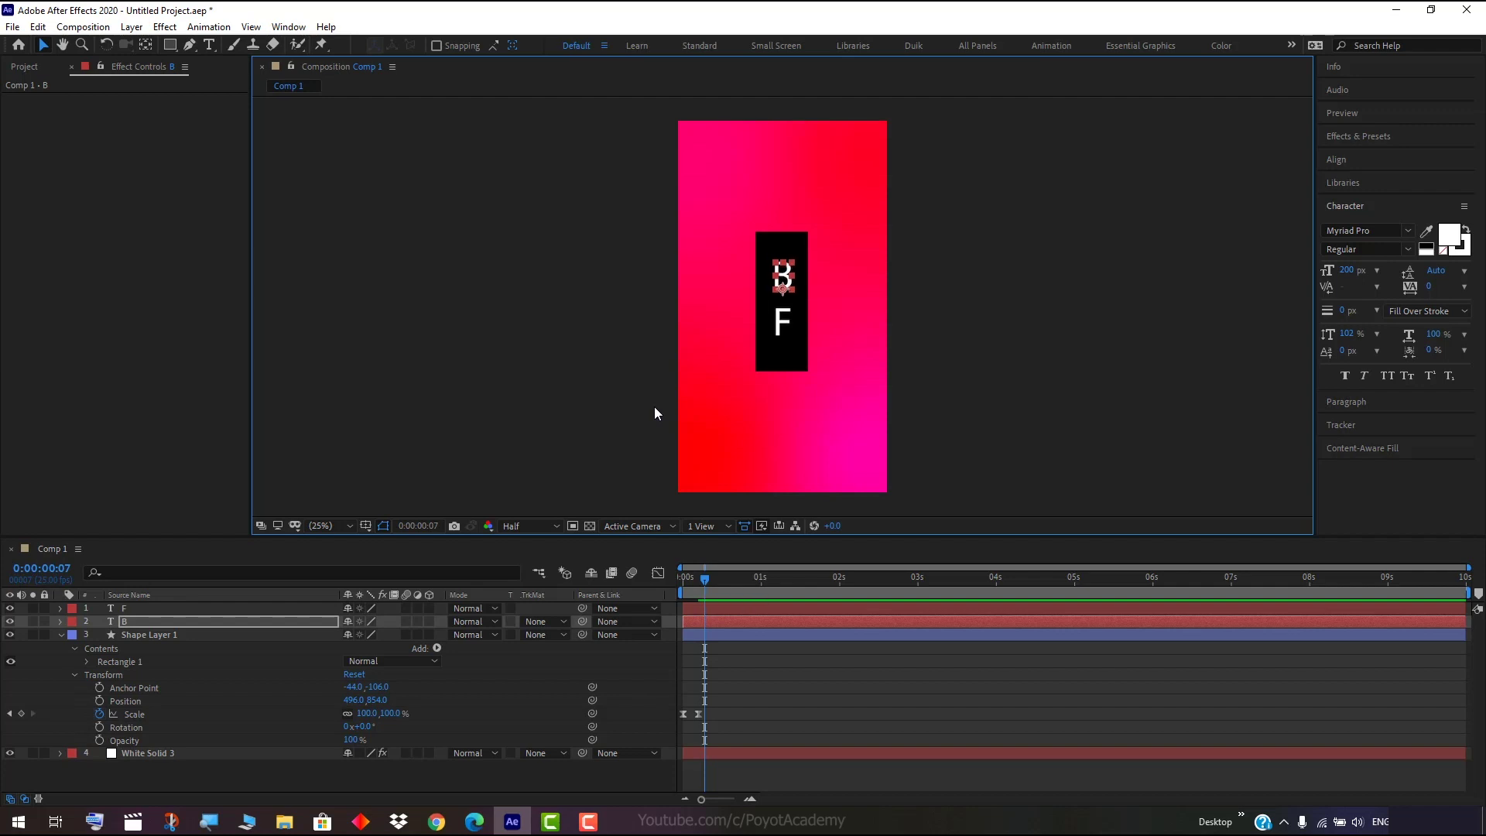
left_click(556, 768)
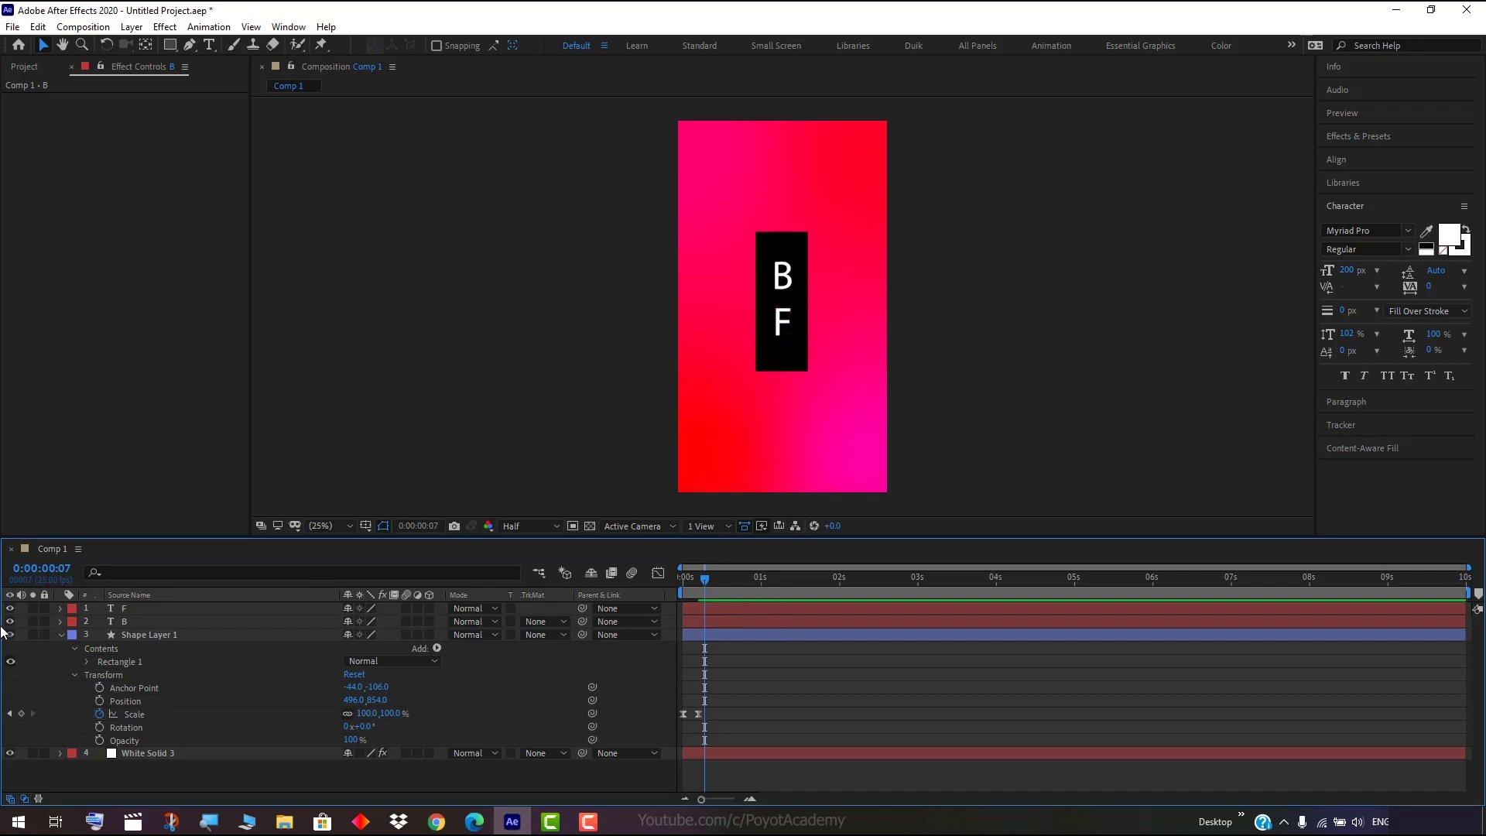
Expand the B and F layers' Transform groups and set a 100% Scale keyframe on B at frame 7.
left_click(145, 622)
left_click(60, 621)
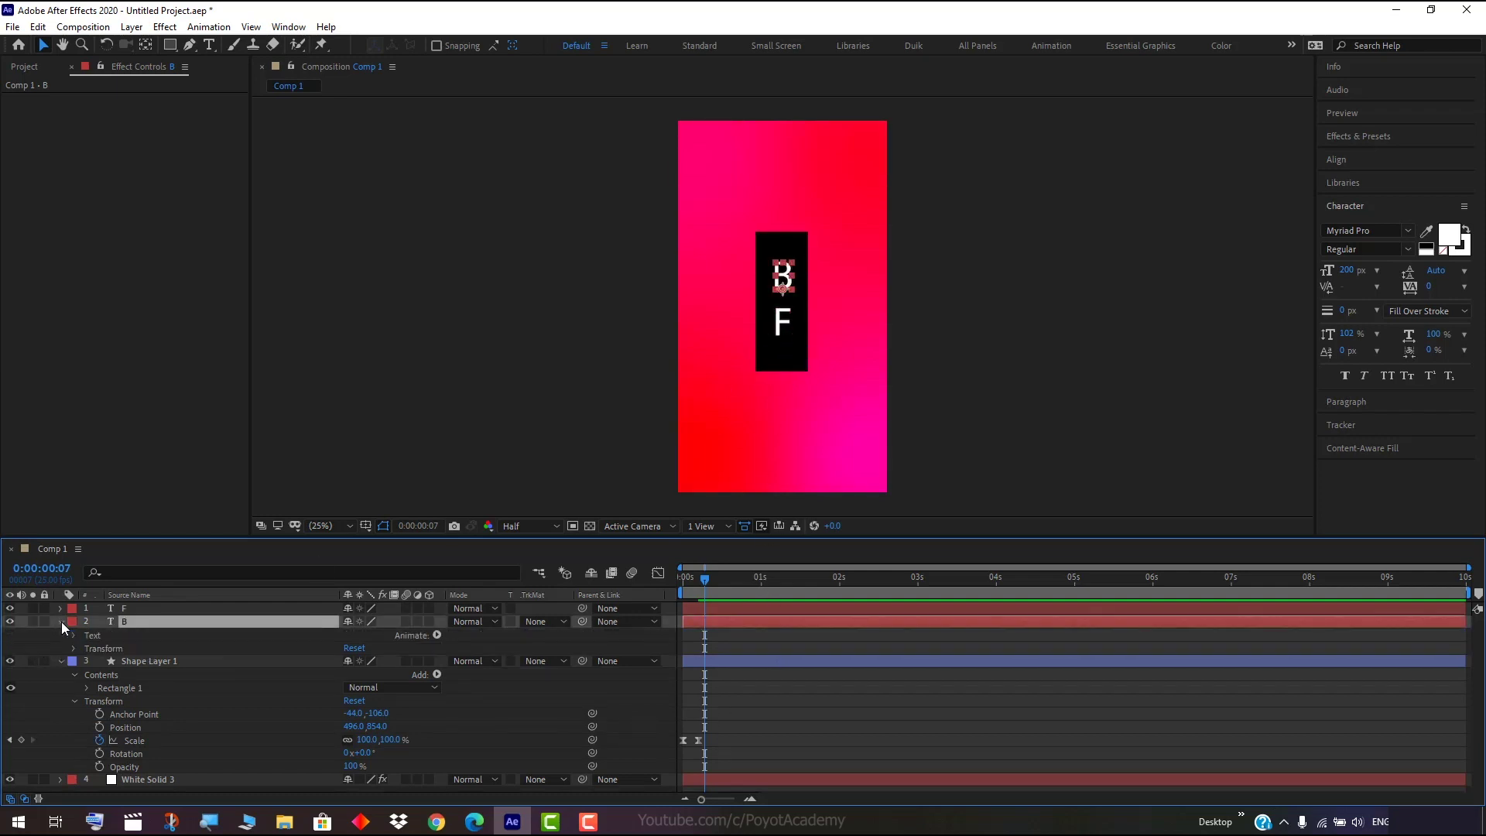
left_click(60, 608)
left_click(73, 635)
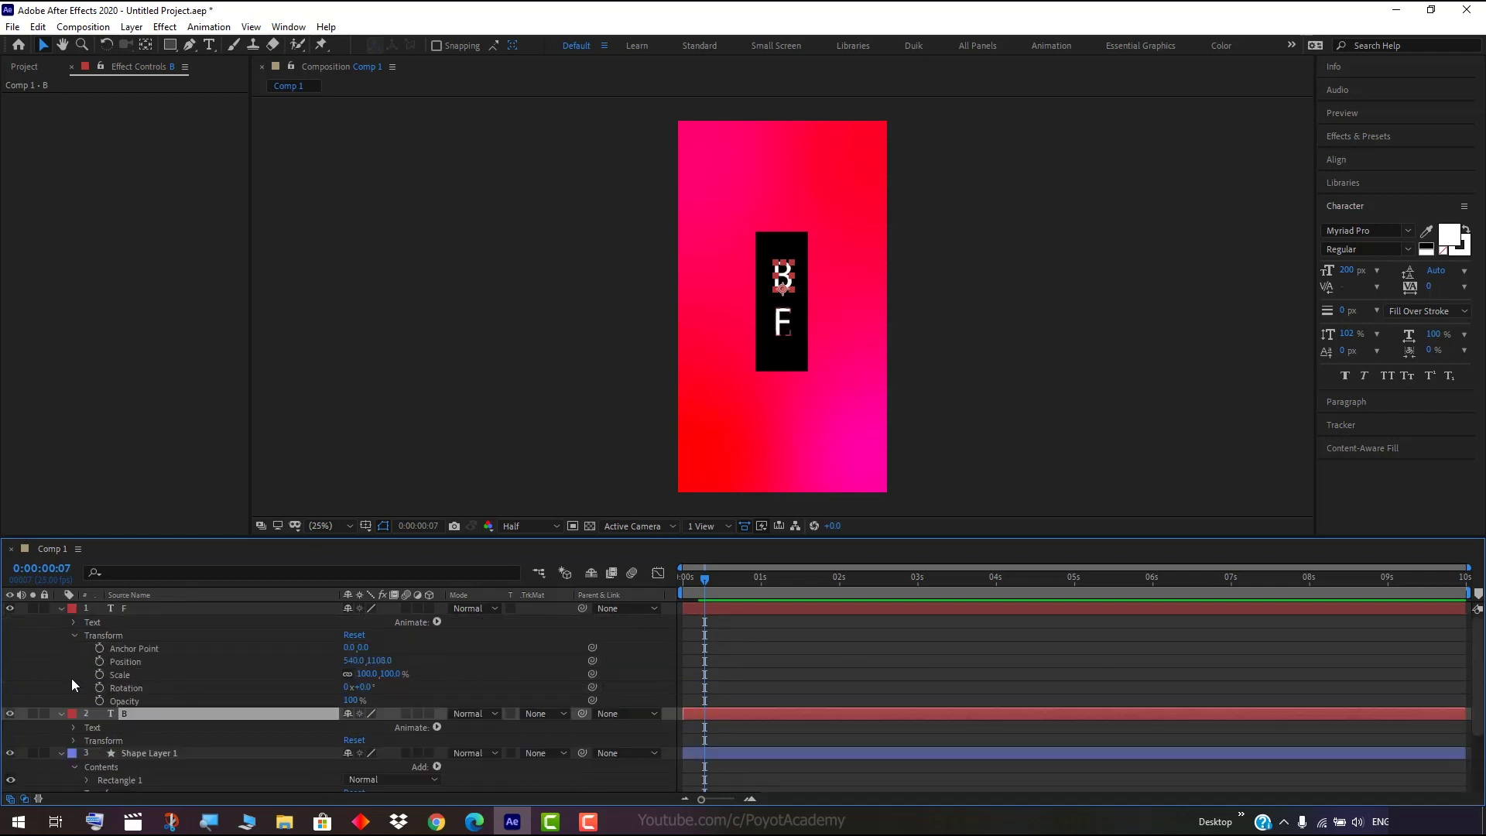
left_click(73, 740)
scroll(266, 737, "down", 1)
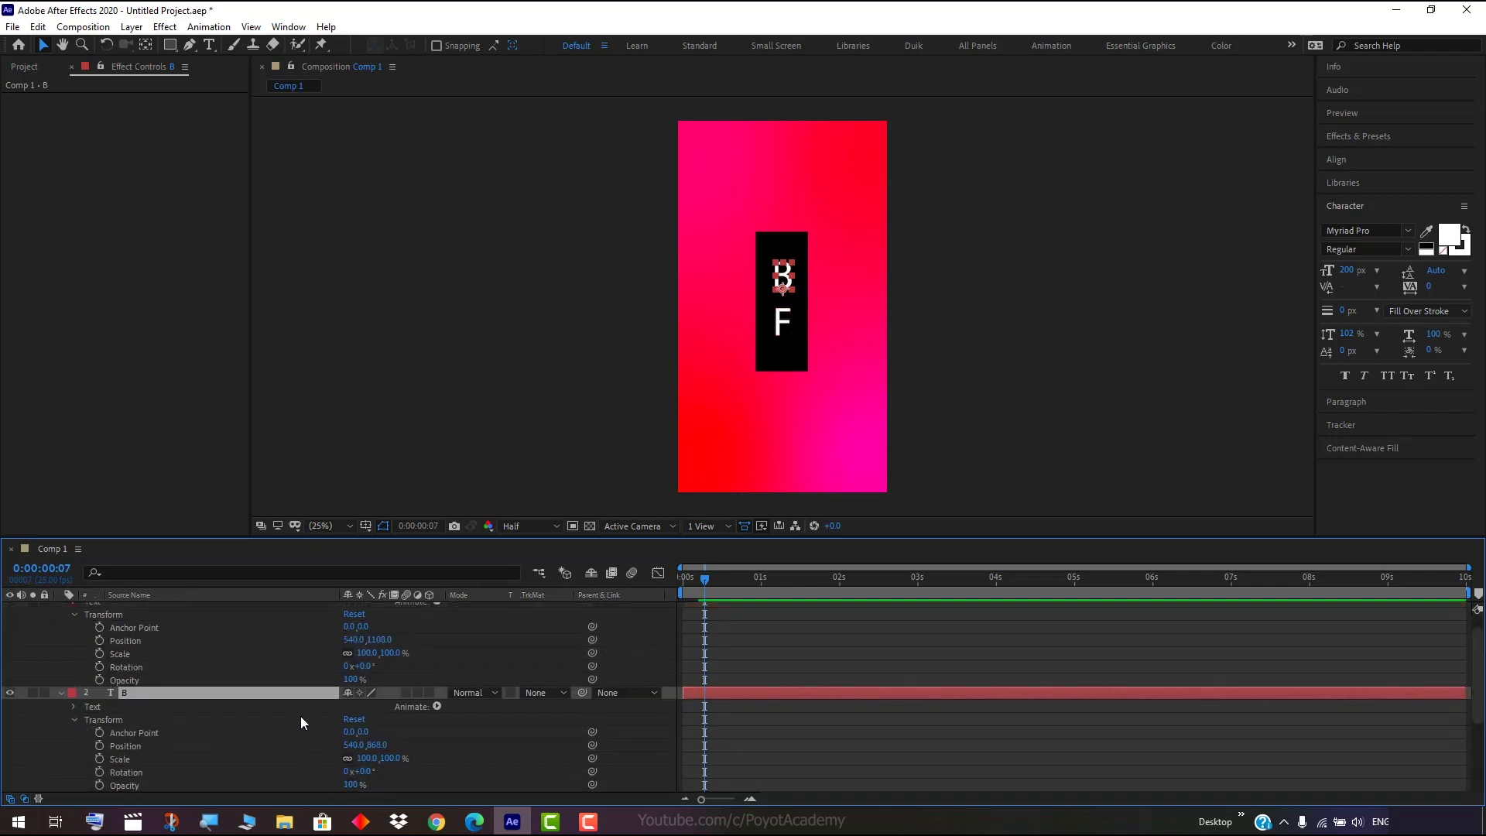
scroll(302, 723, "down", 2)
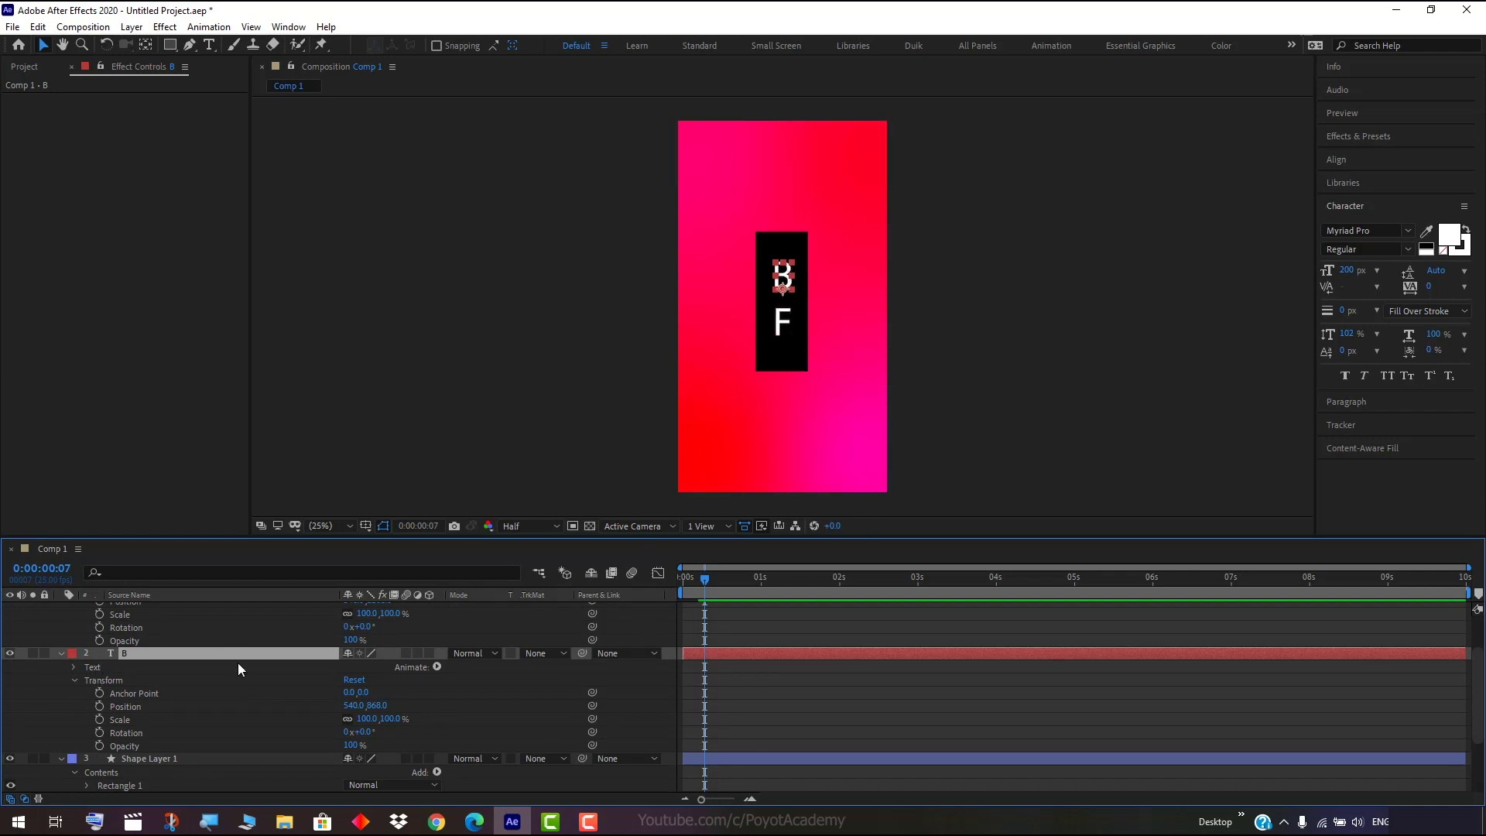
left_click(102, 719)
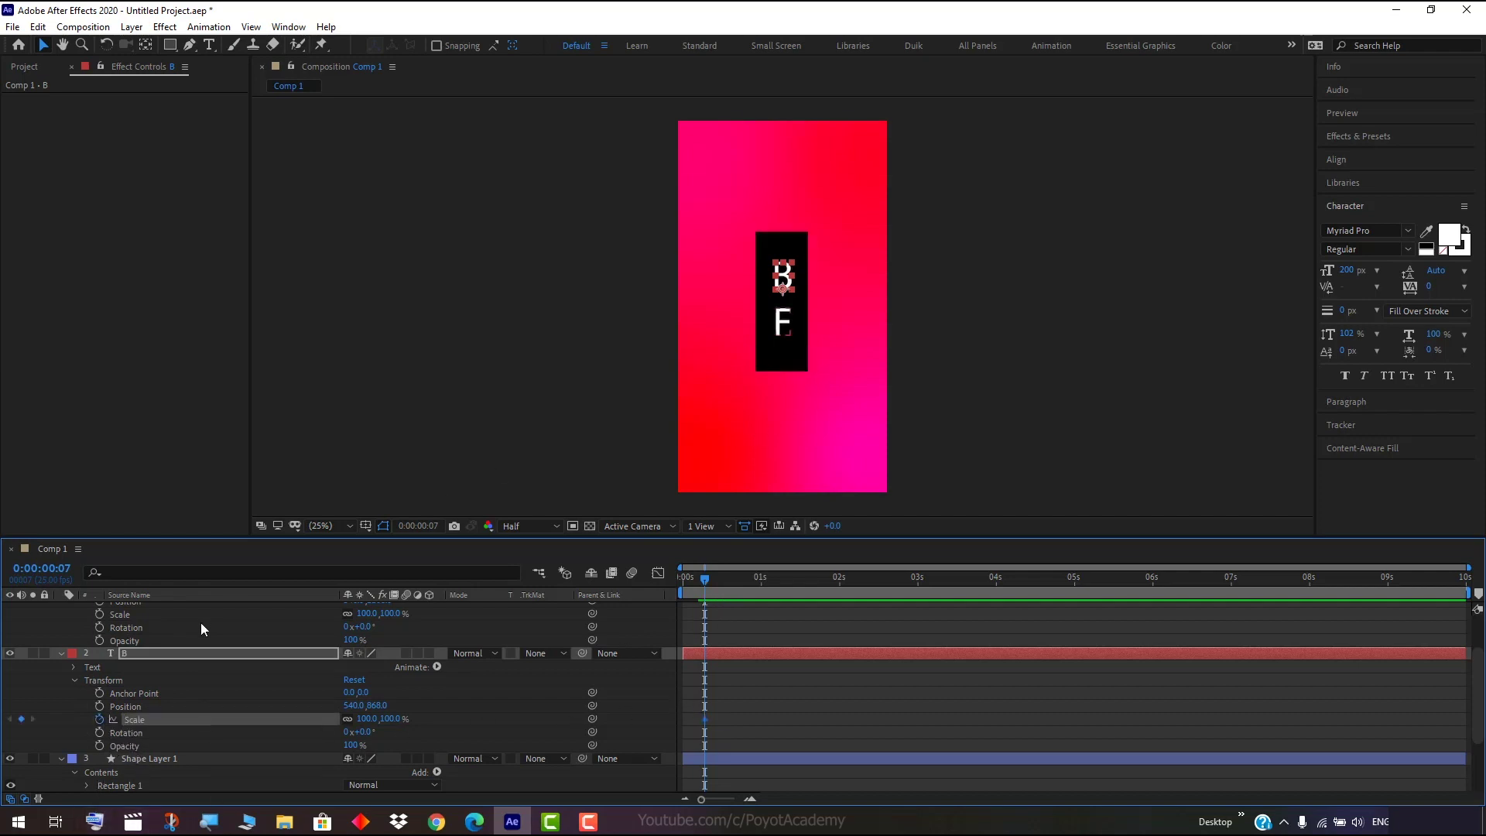
Keyframe the B letter's Scale at 0% on frame 7 and 100% on frame 12.
left_click(397, 719)
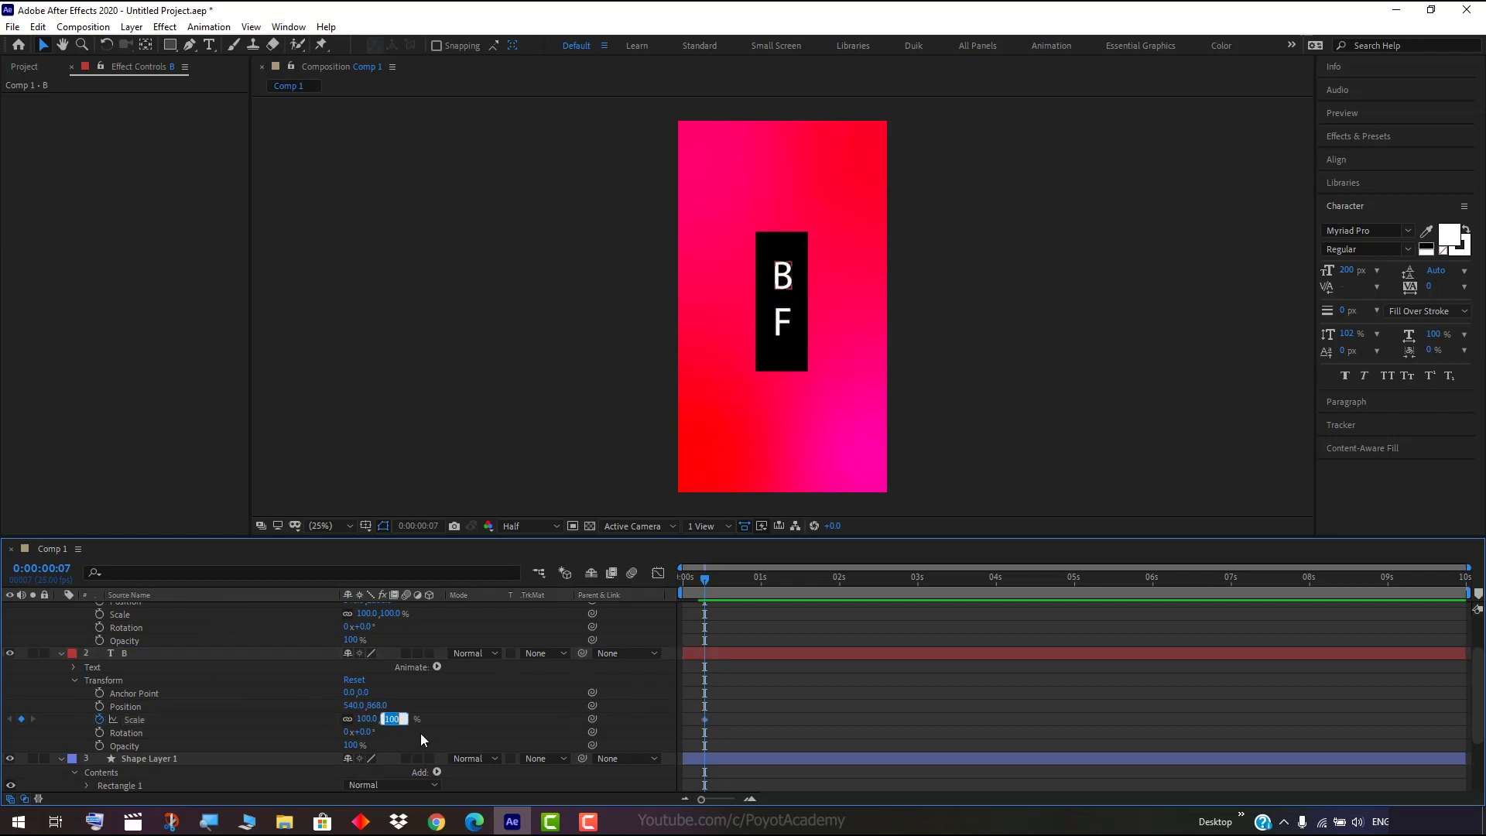
type("0")
key("Return")
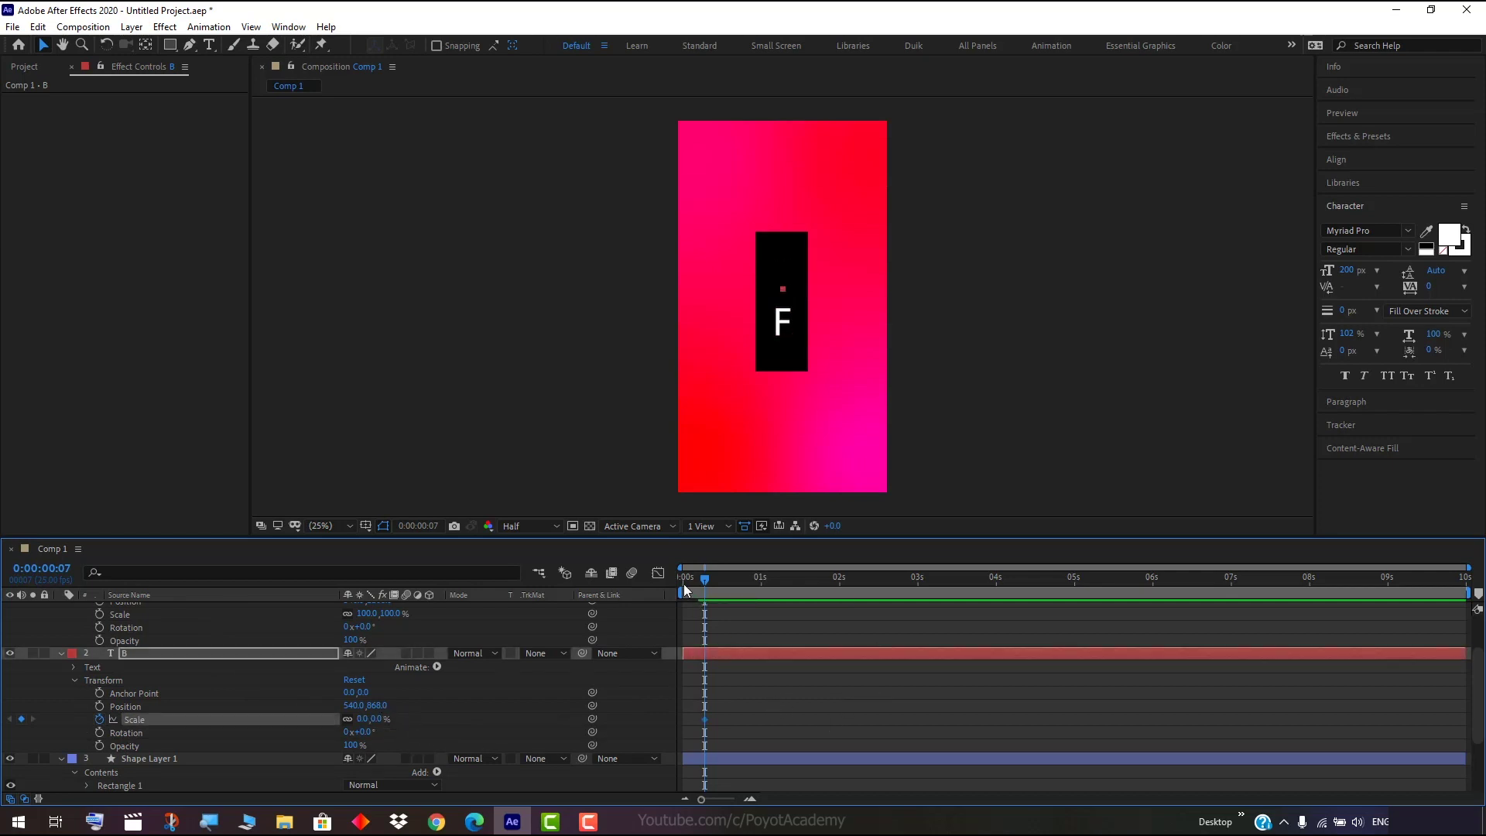
left_click_drag(705, 579, 717, 580)
left_click(719, 587)
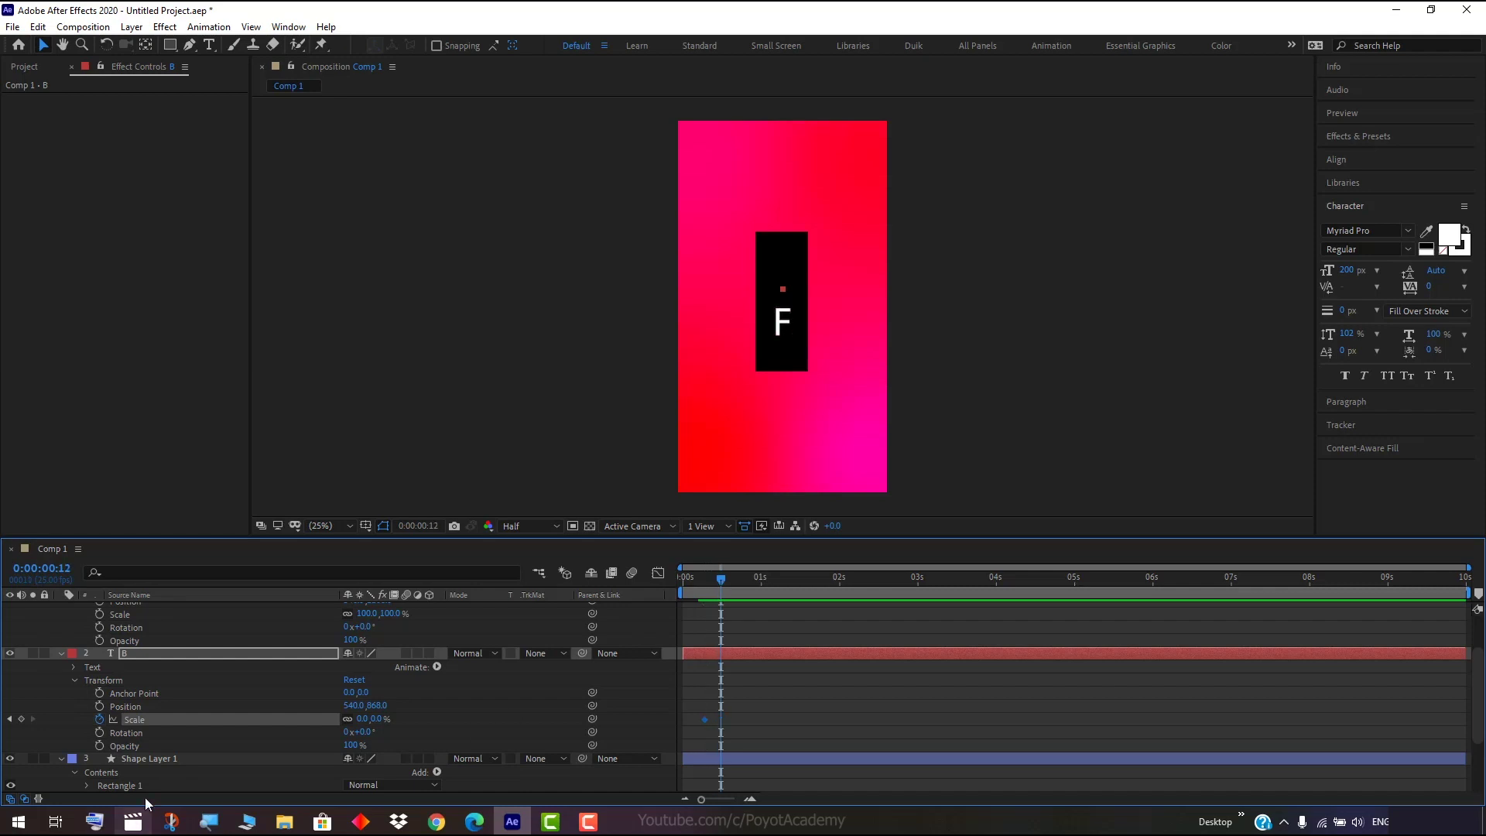
left_click(374, 720)
type("1000")
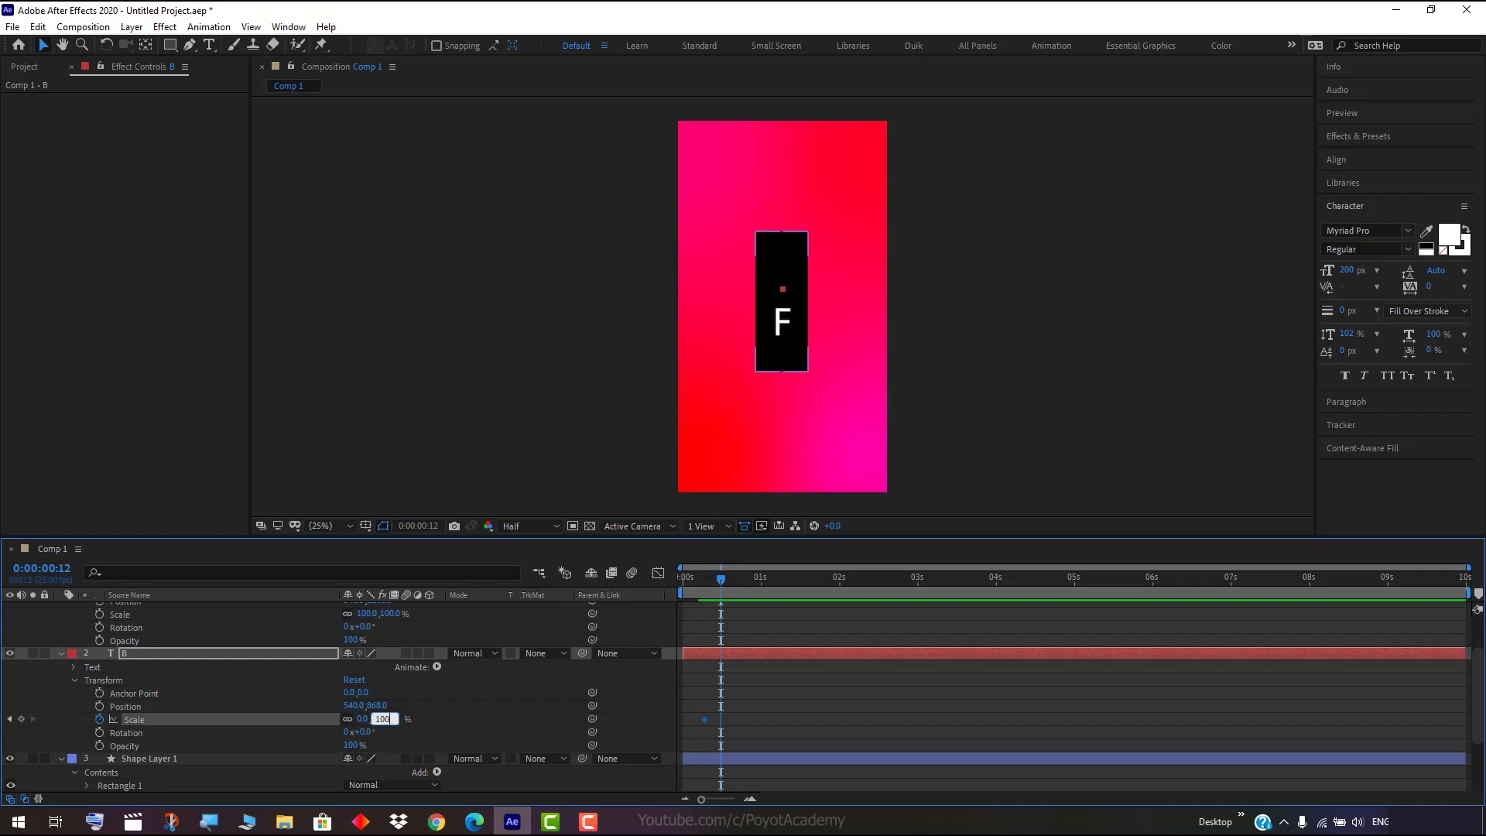
key("Return")
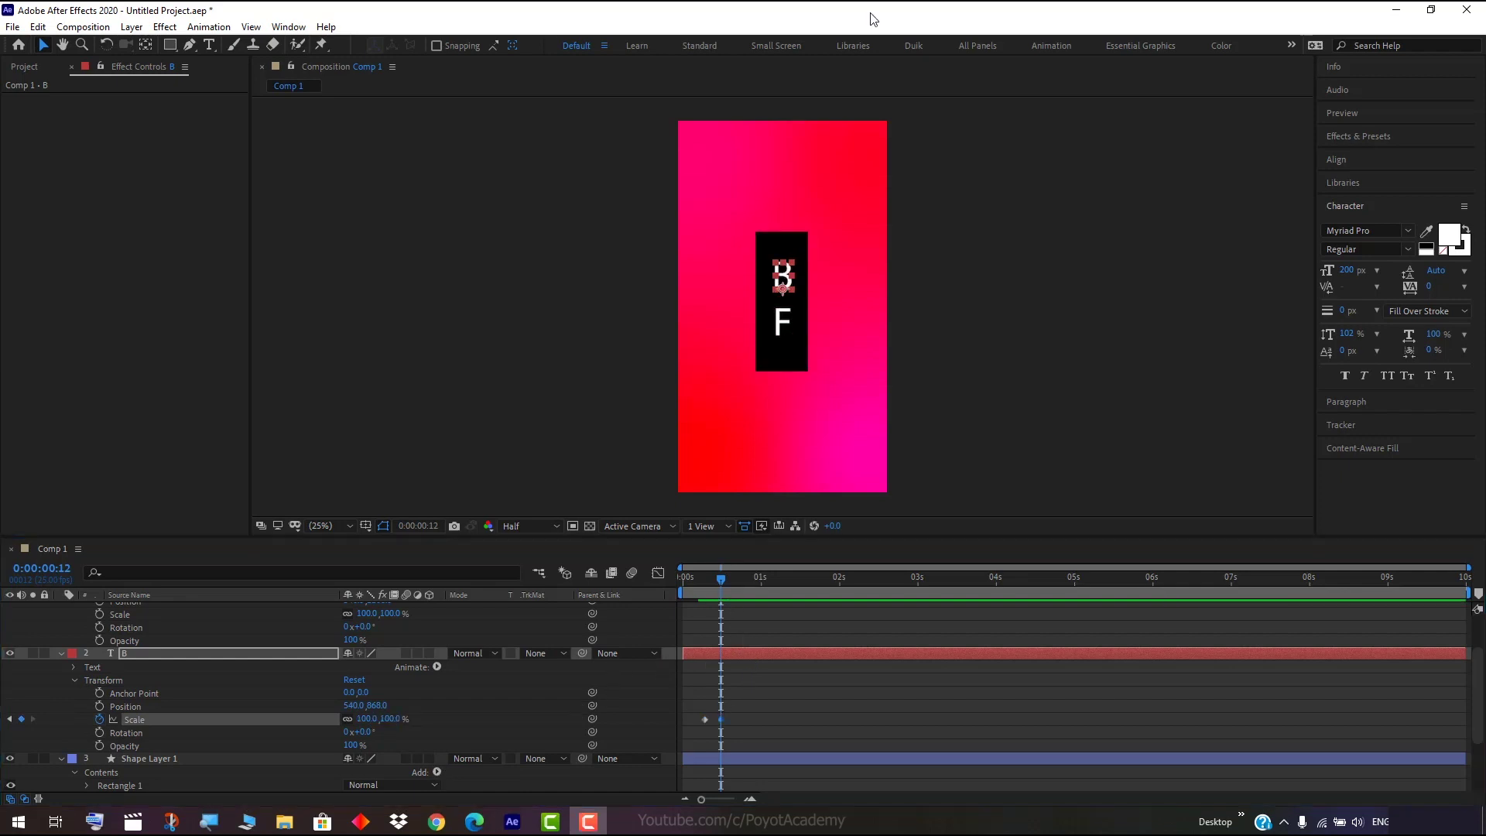
left_click(873, 19)
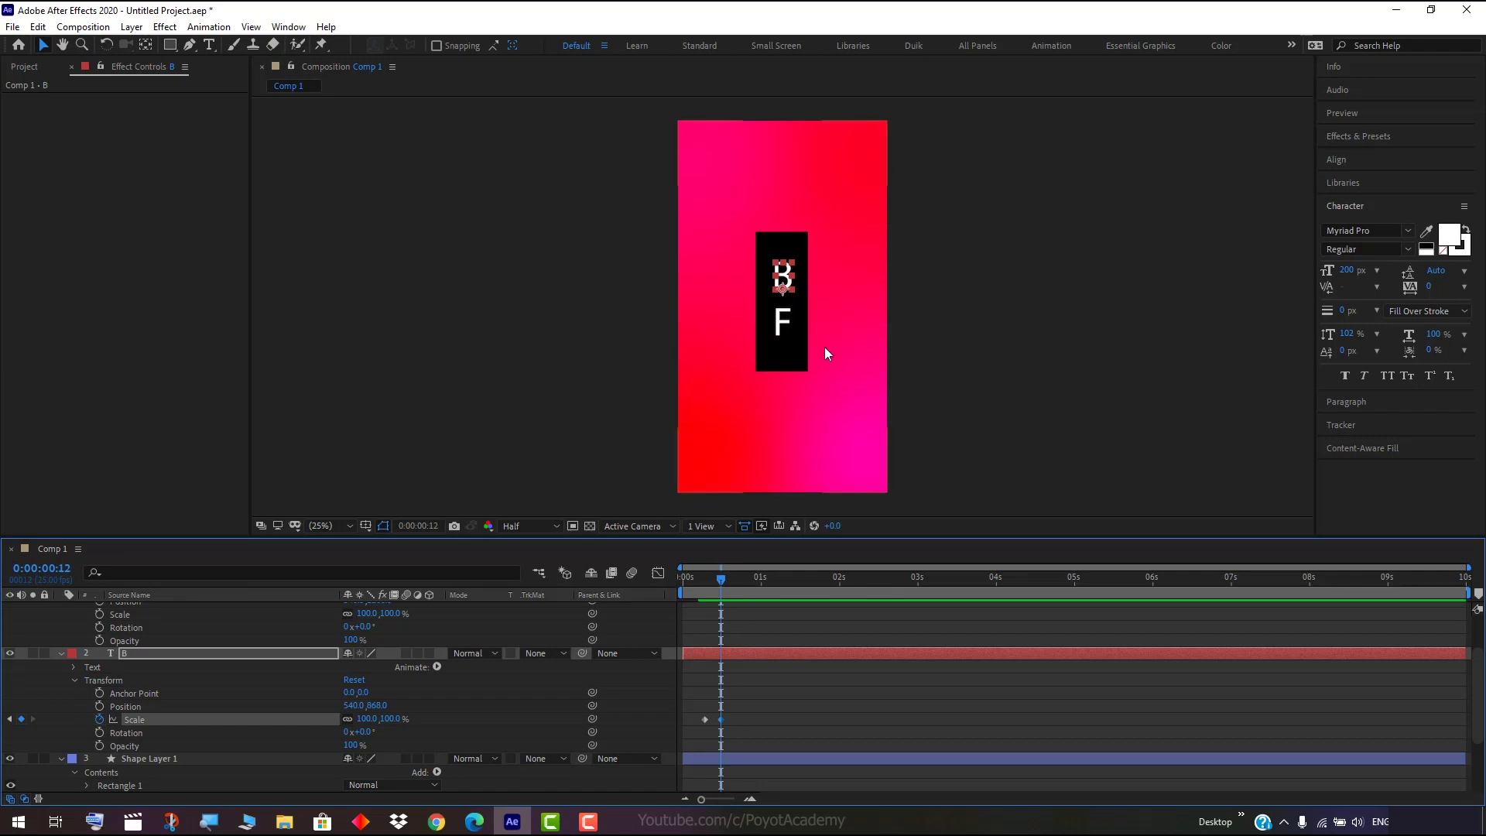
At frame 7, start a Scale keyframe on the F layer at 0%.
scroll(175, 660, "up", 1)
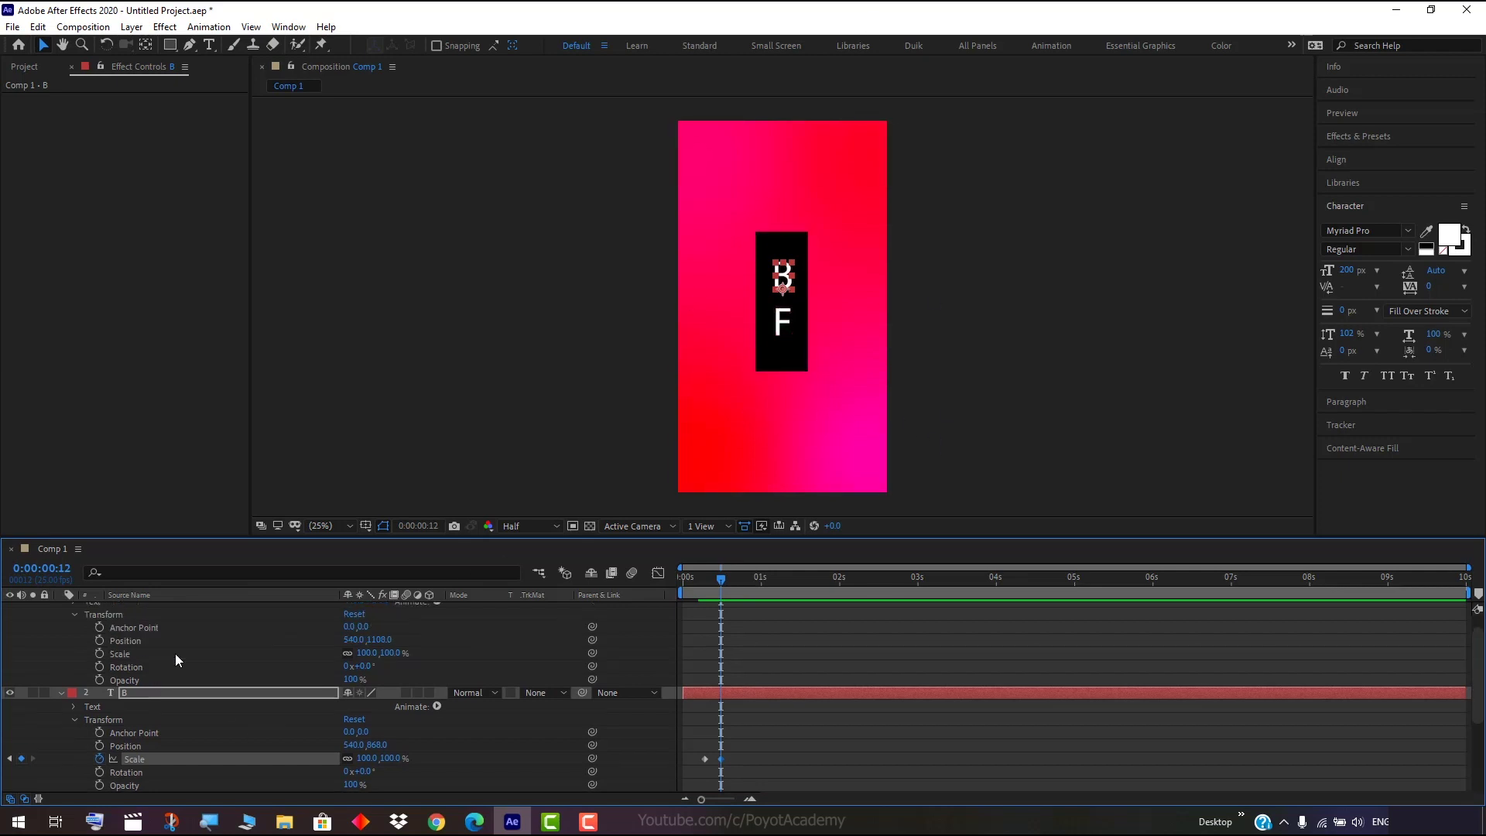
scroll(133, 656, "up", 1)
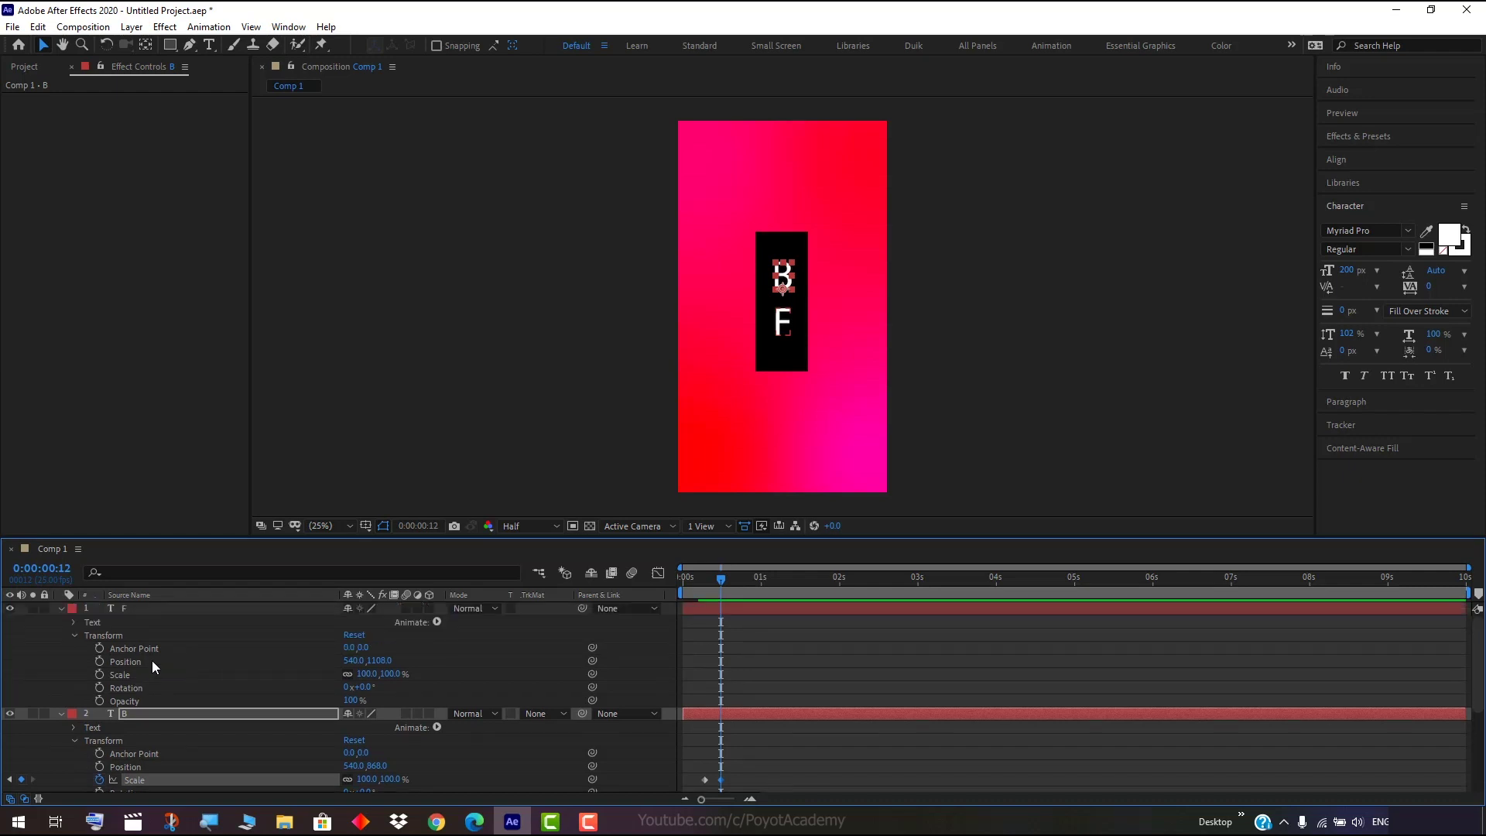
left_click(125, 677)
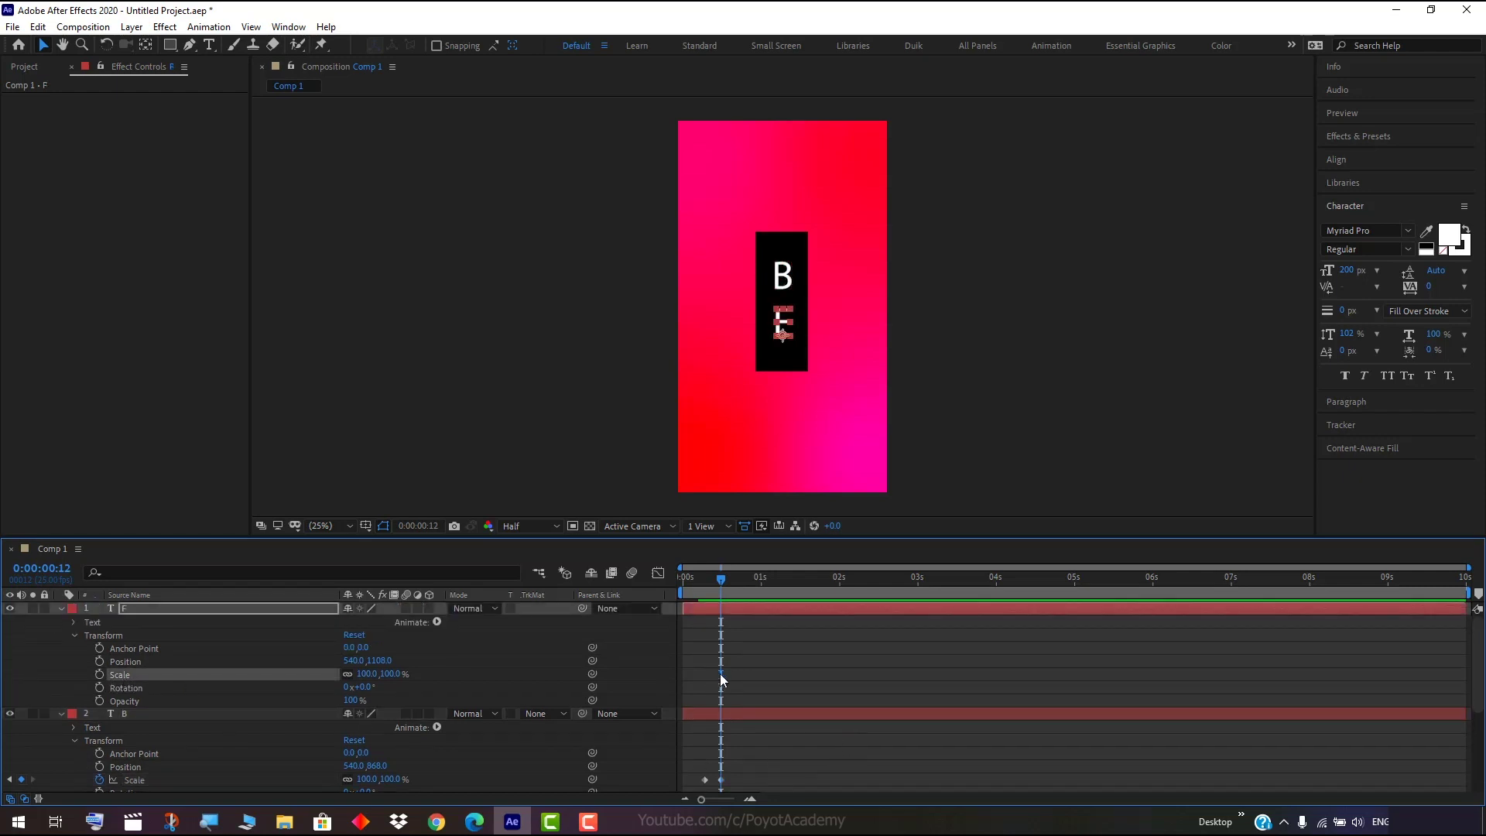
left_click_drag(724, 586, 706, 590)
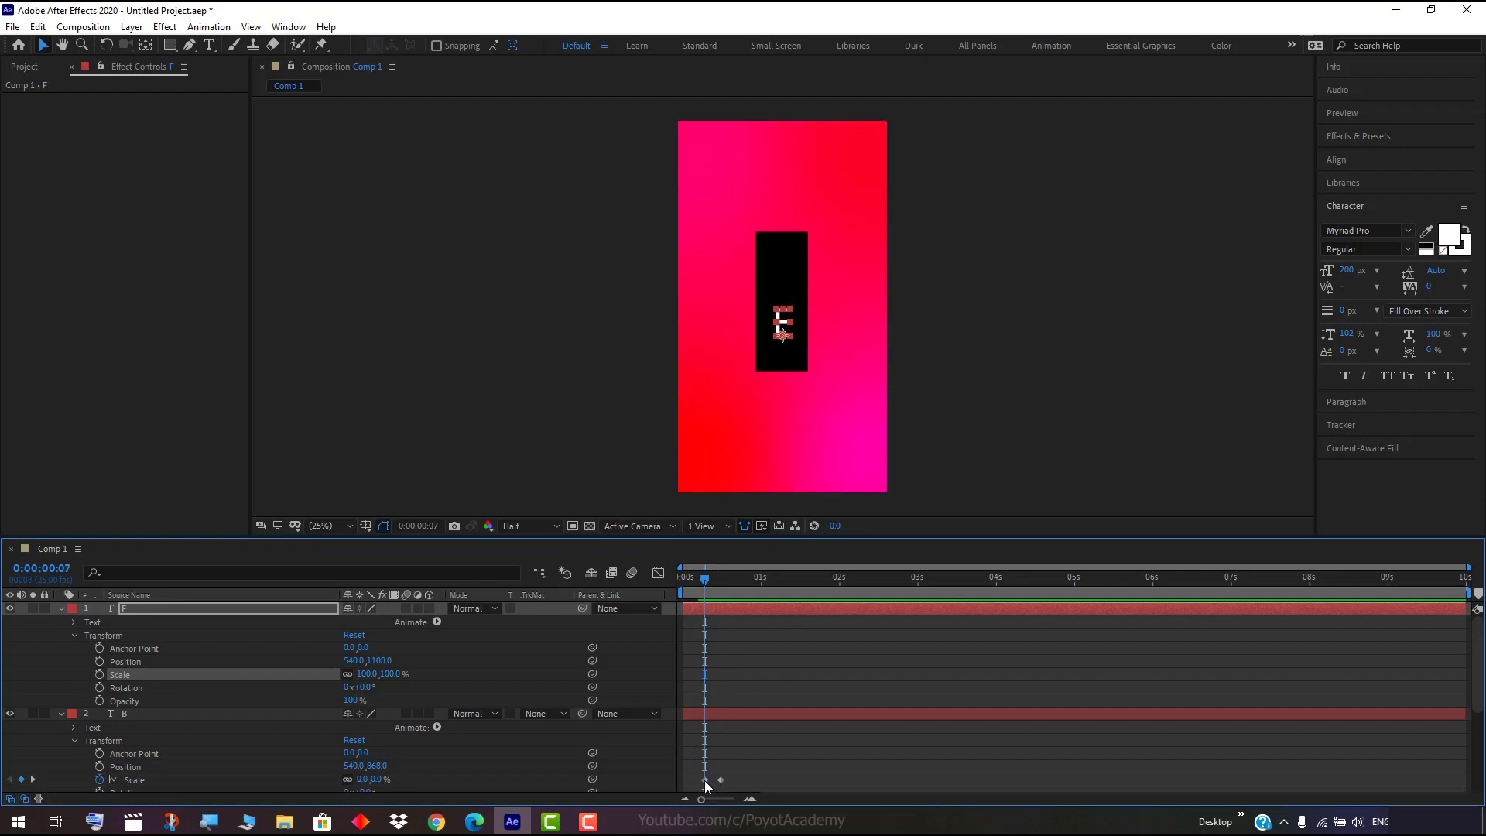
mouse_move(706, 781)
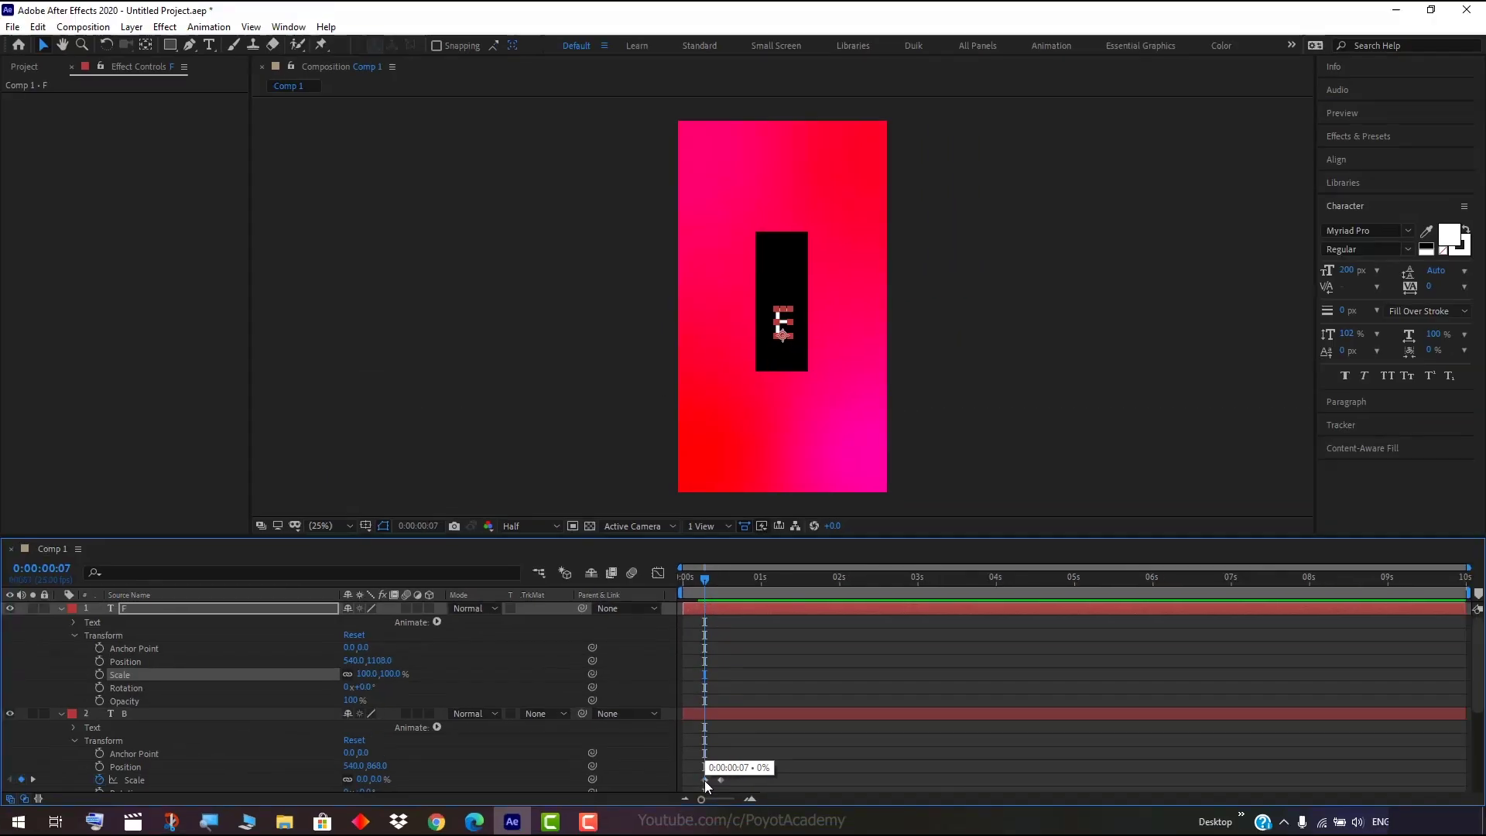
left_click(100, 675)
left_click(391, 675)
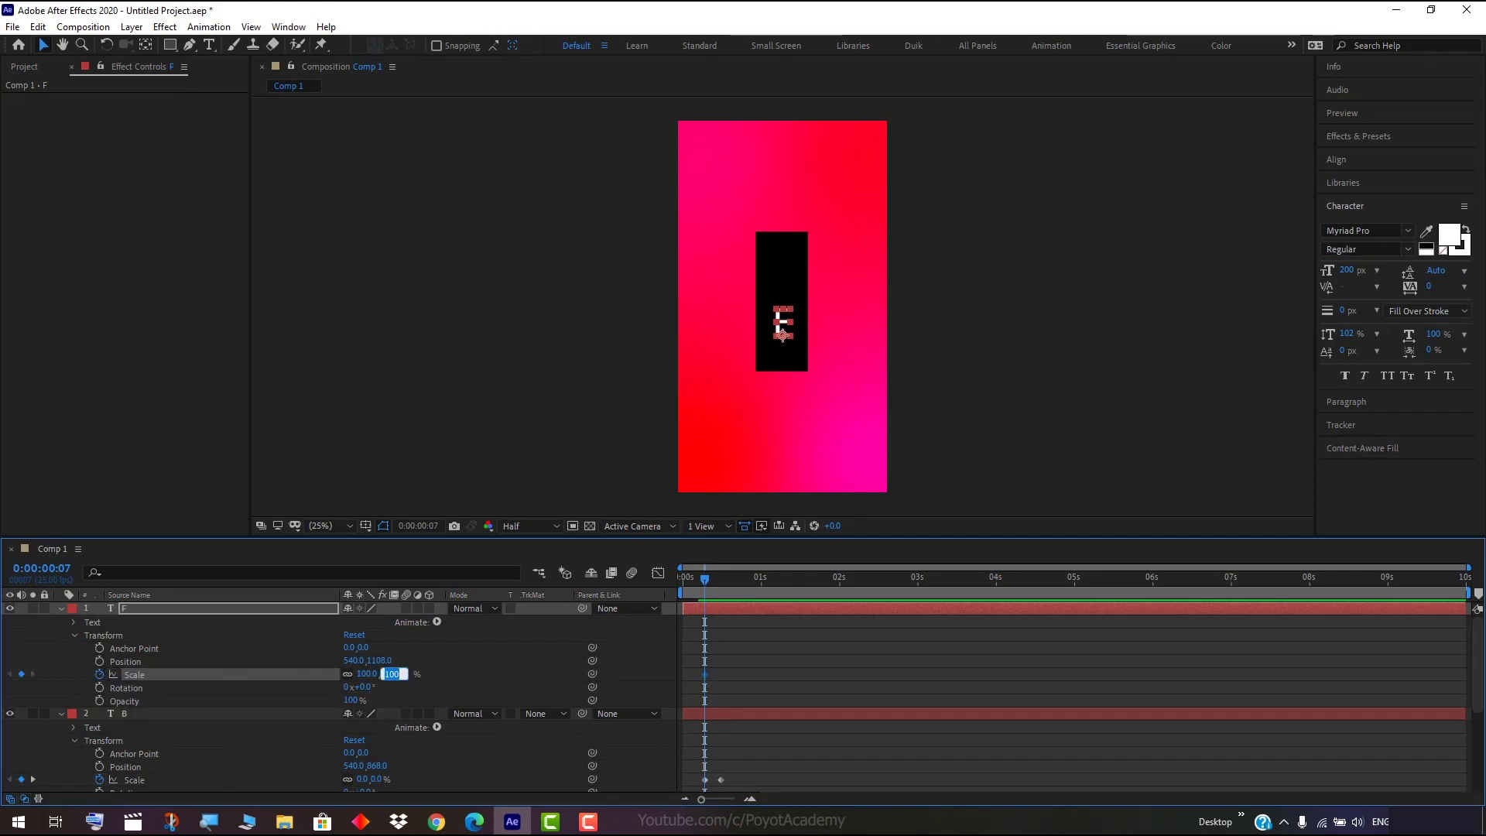
type("0")
key("Return")
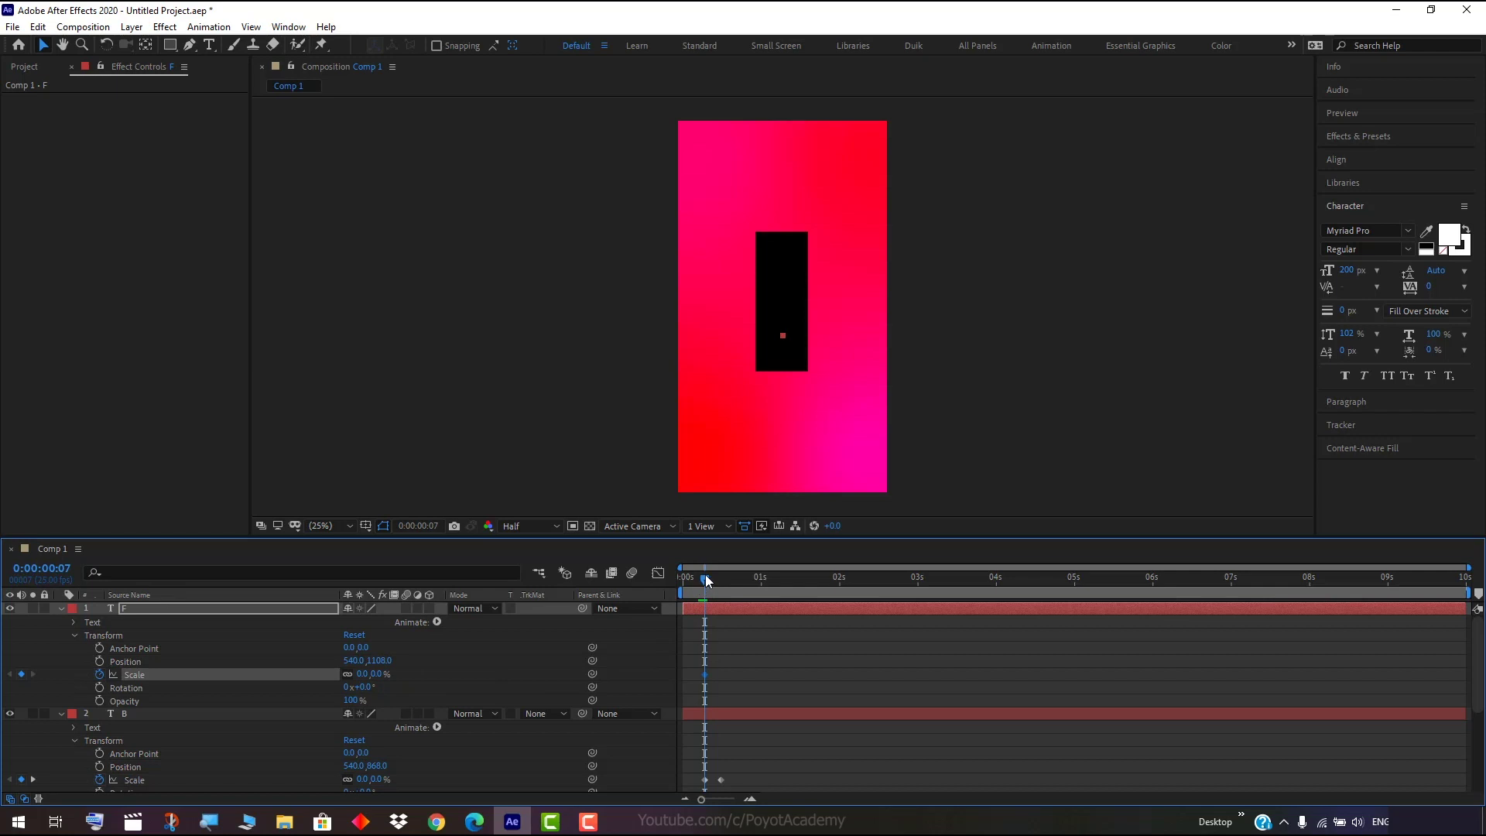
At frame 12, set the F layer's Scale to 100%, then return to an early frame.
left_click_drag(705, 579, 722, 582)
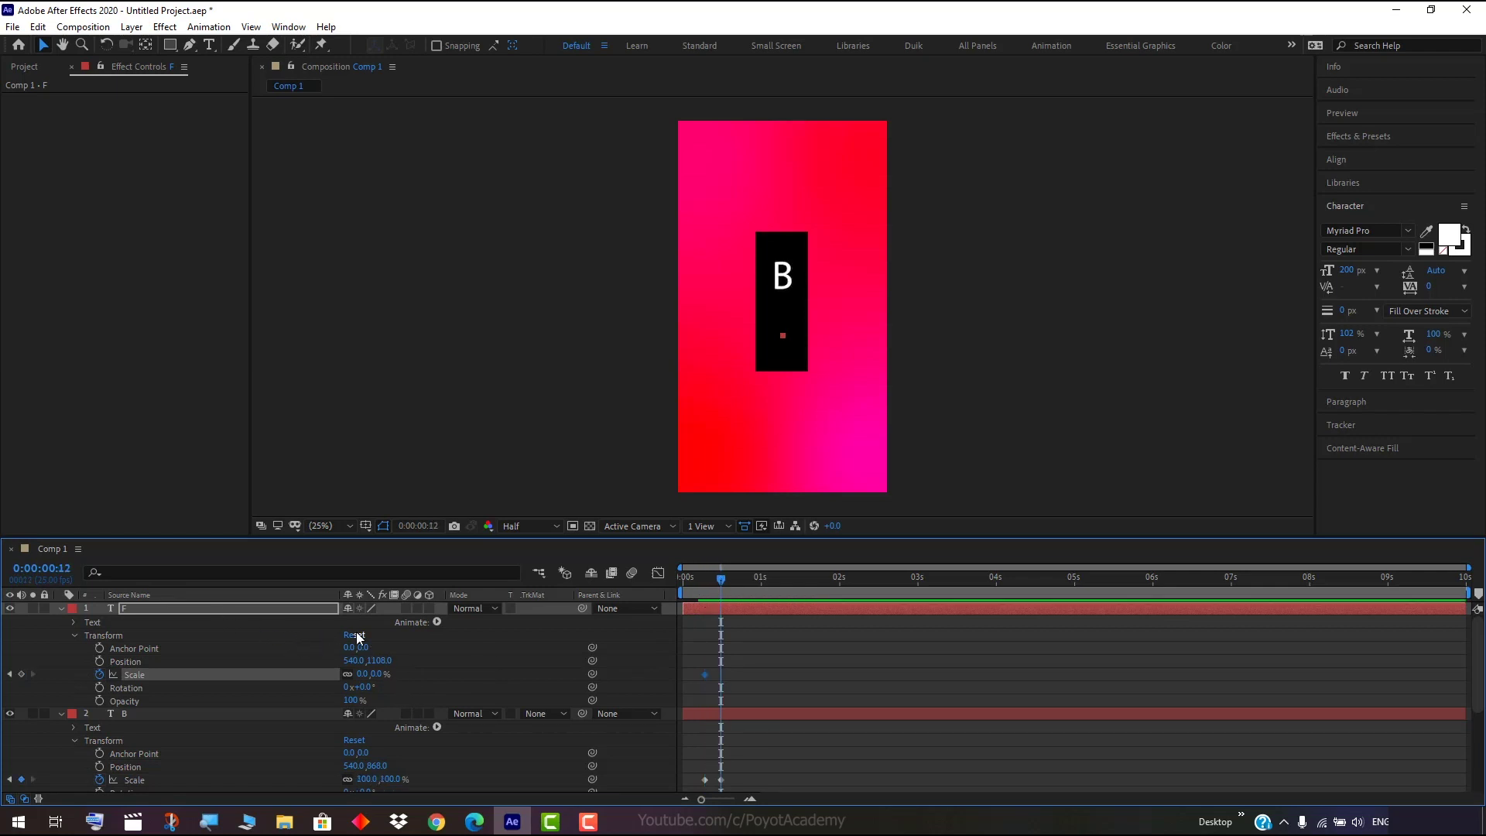
left_click(376, 674)
type("100")
key("Return")
left_click_drag(737, 587, 666, 593)
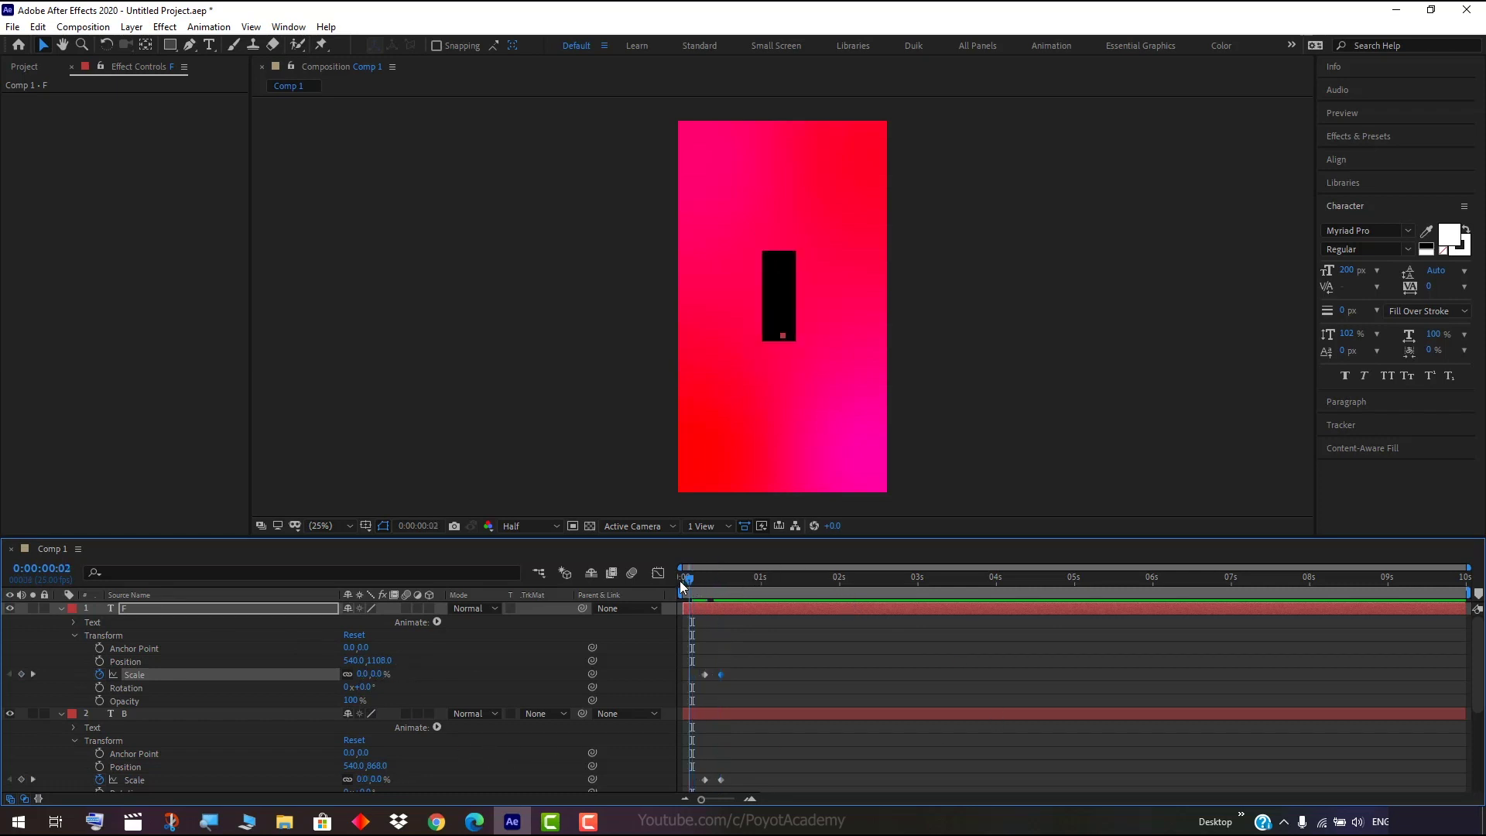
Drag F's first Scale keyframe a few frames later so it pops in after B, and preview.
key("space")
key("space")
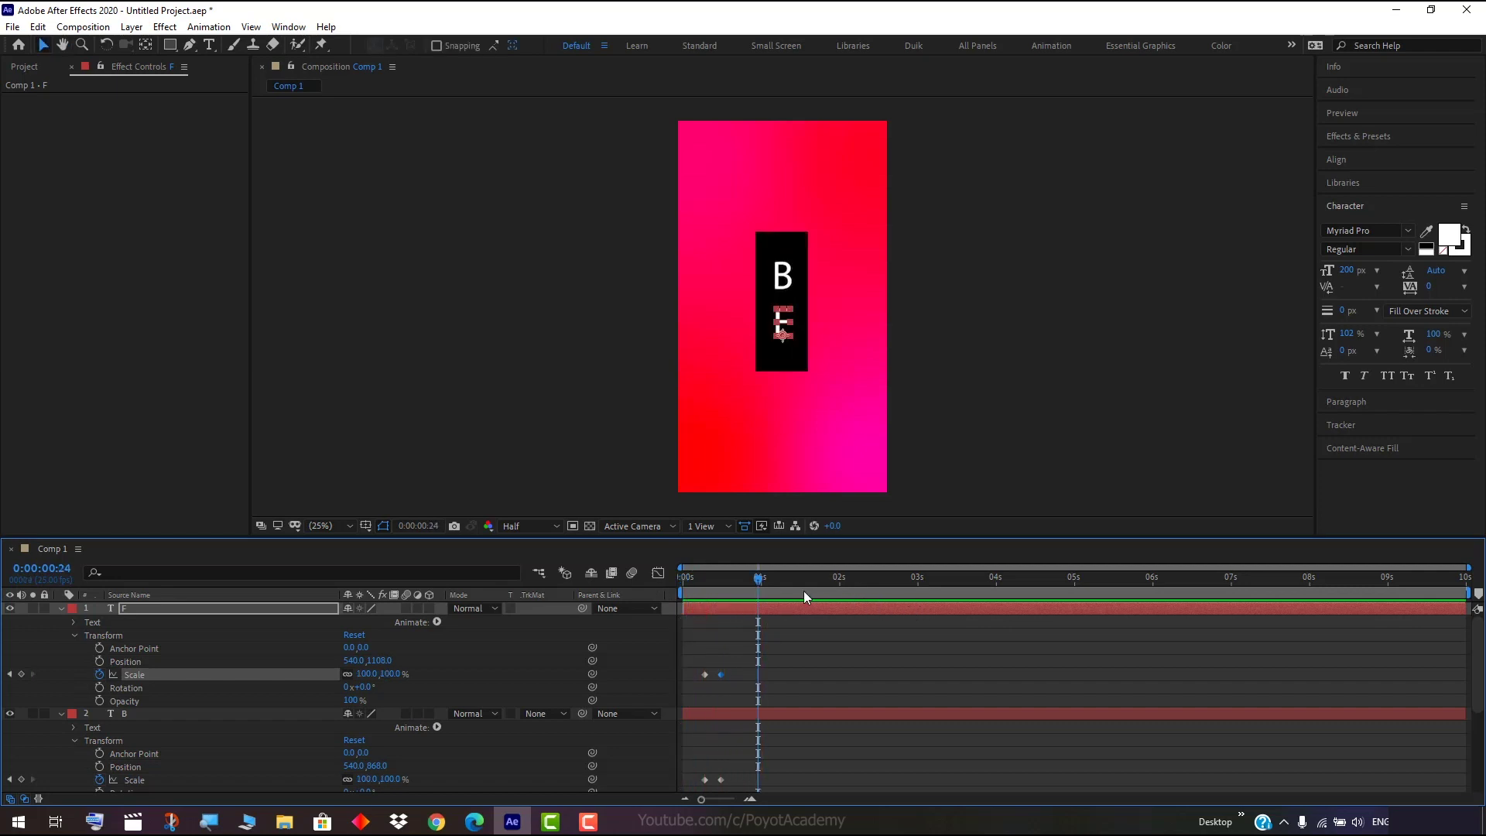
left_click_drag(761, 582, 722, 591)
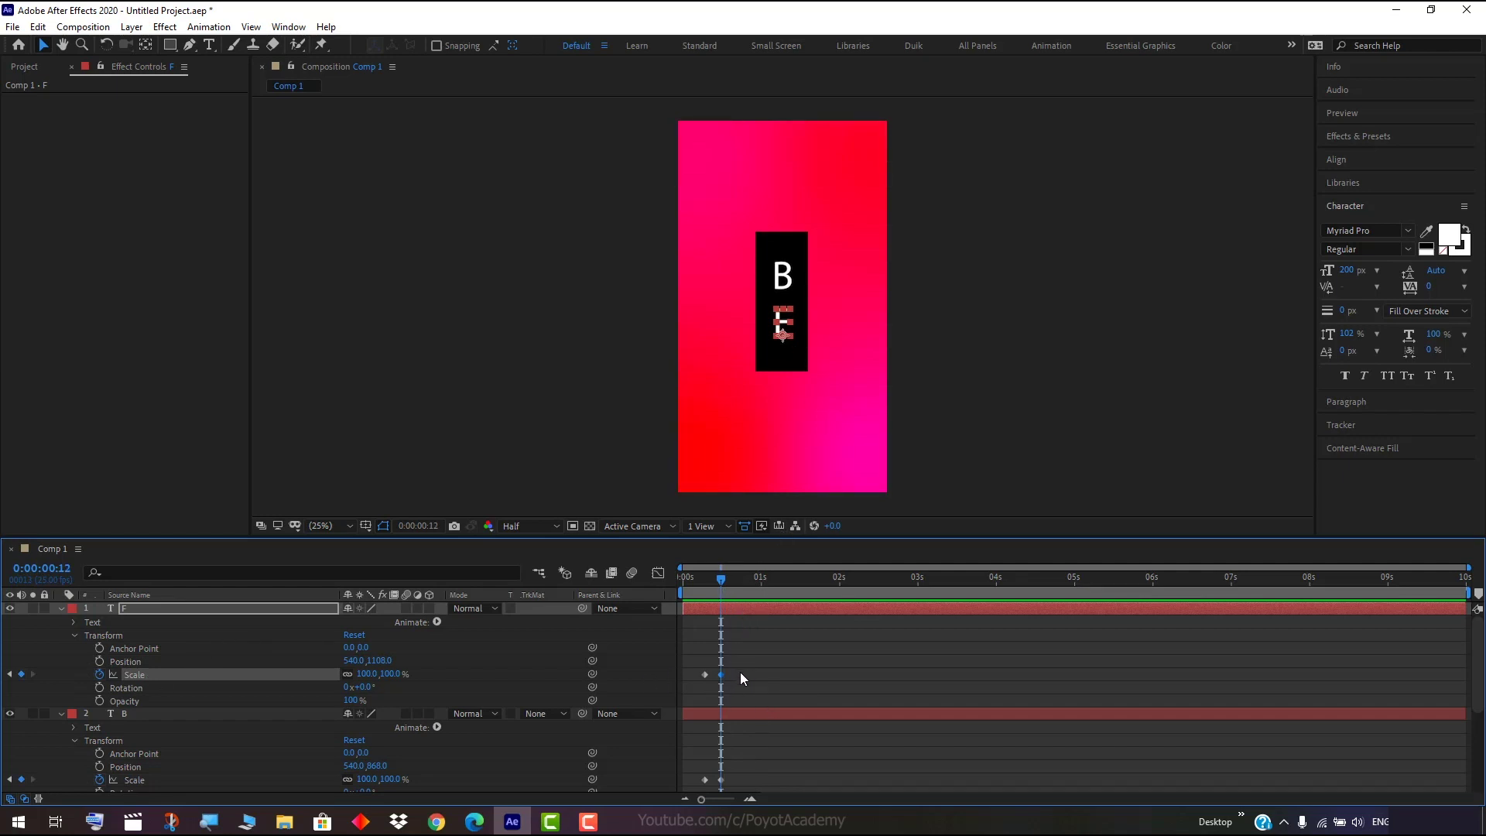
left_click(697, 682)
left_click(705, 674)
left_click_drag(705, 675, 713, 680)
mouse_move(722, 578)
left_mouse_down()
mouse_move(700, 578)
mouse_move(740, 583)
left_mouse_up()
left_click_drag(697, 569, 671, 577)
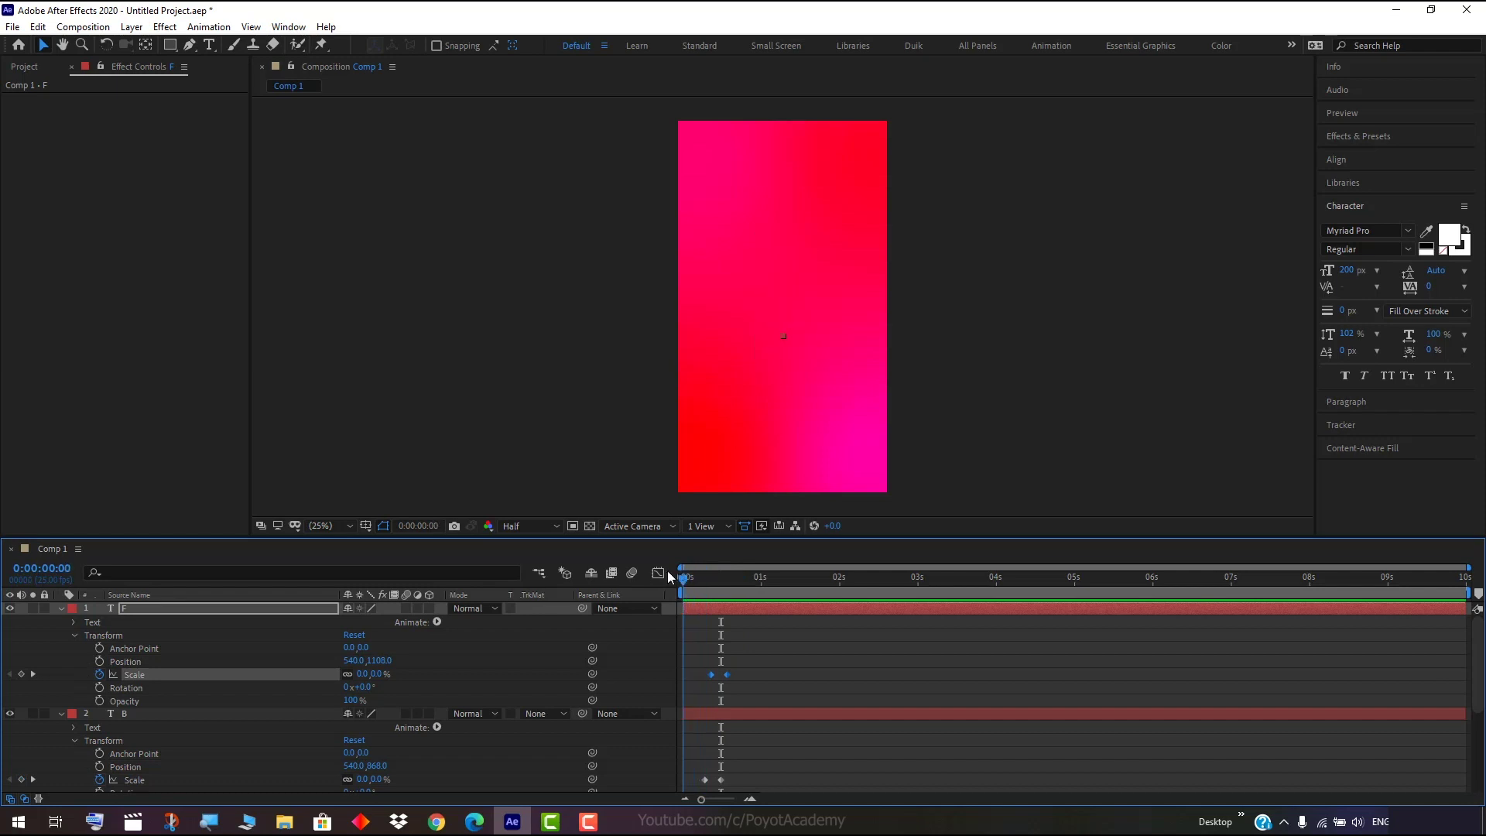
key("space")
key("space")
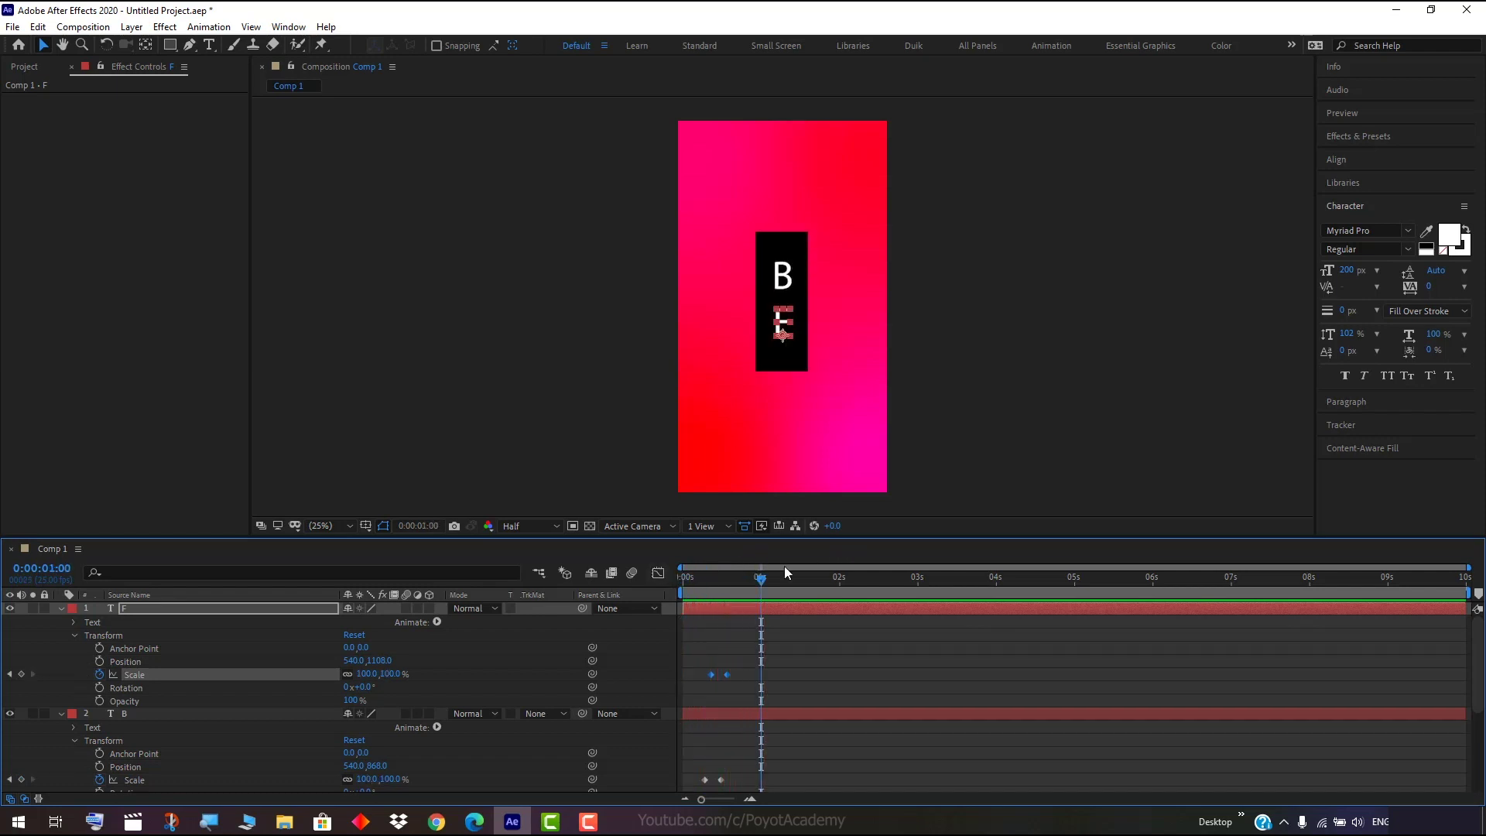
left_click_drag(762, 579, 704, 579)
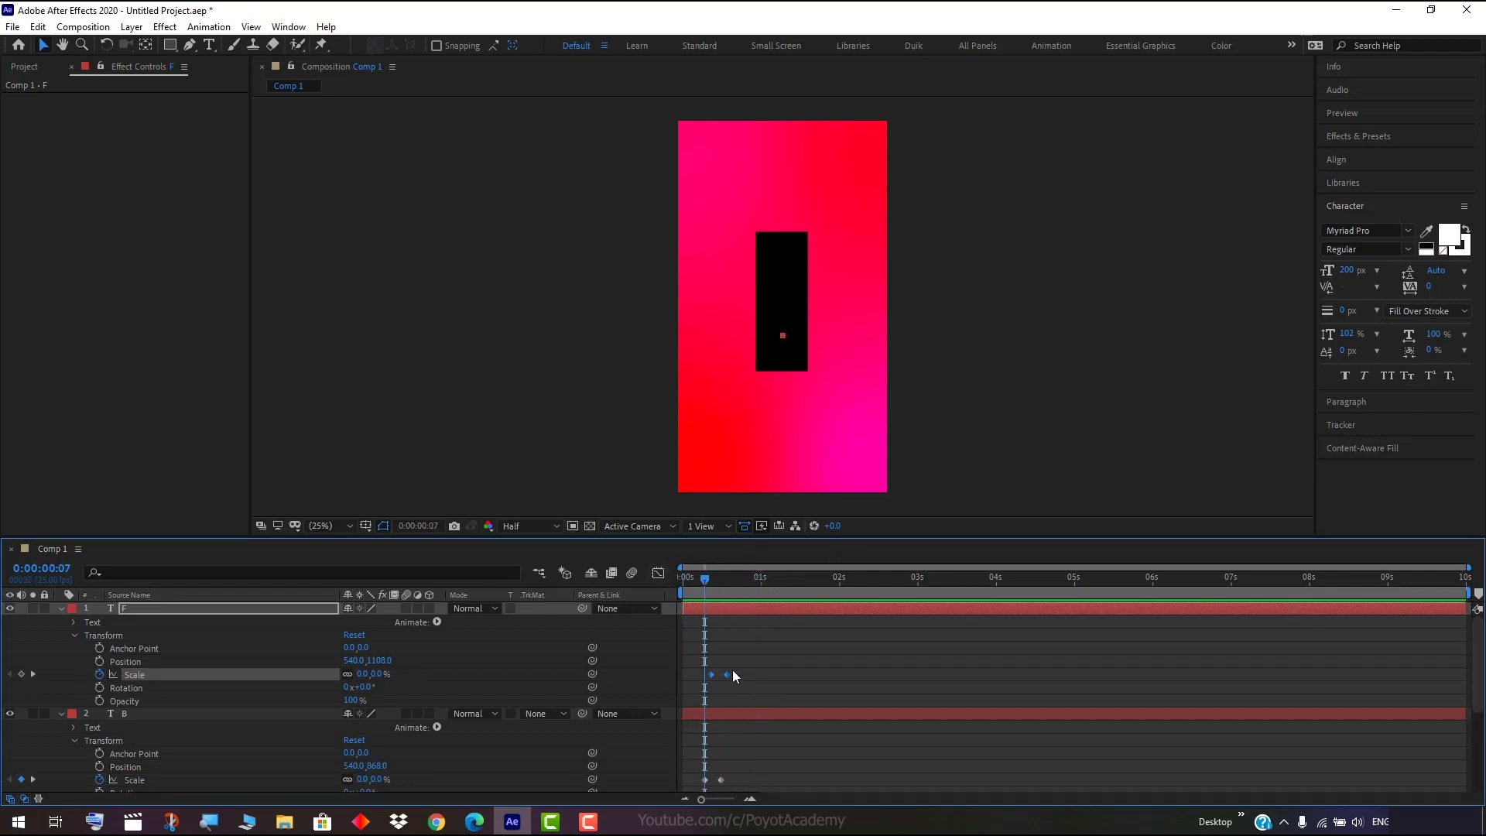
Apply Easy Ease (F9) to F's Scale keyframes, then select B's Scale keyframes.
left_click(758, 676)
left_click_drag(760, 678, 703, 673)
key("F9")
left_click(741, 777)
left_click_drag(742, 777, 690, 782)
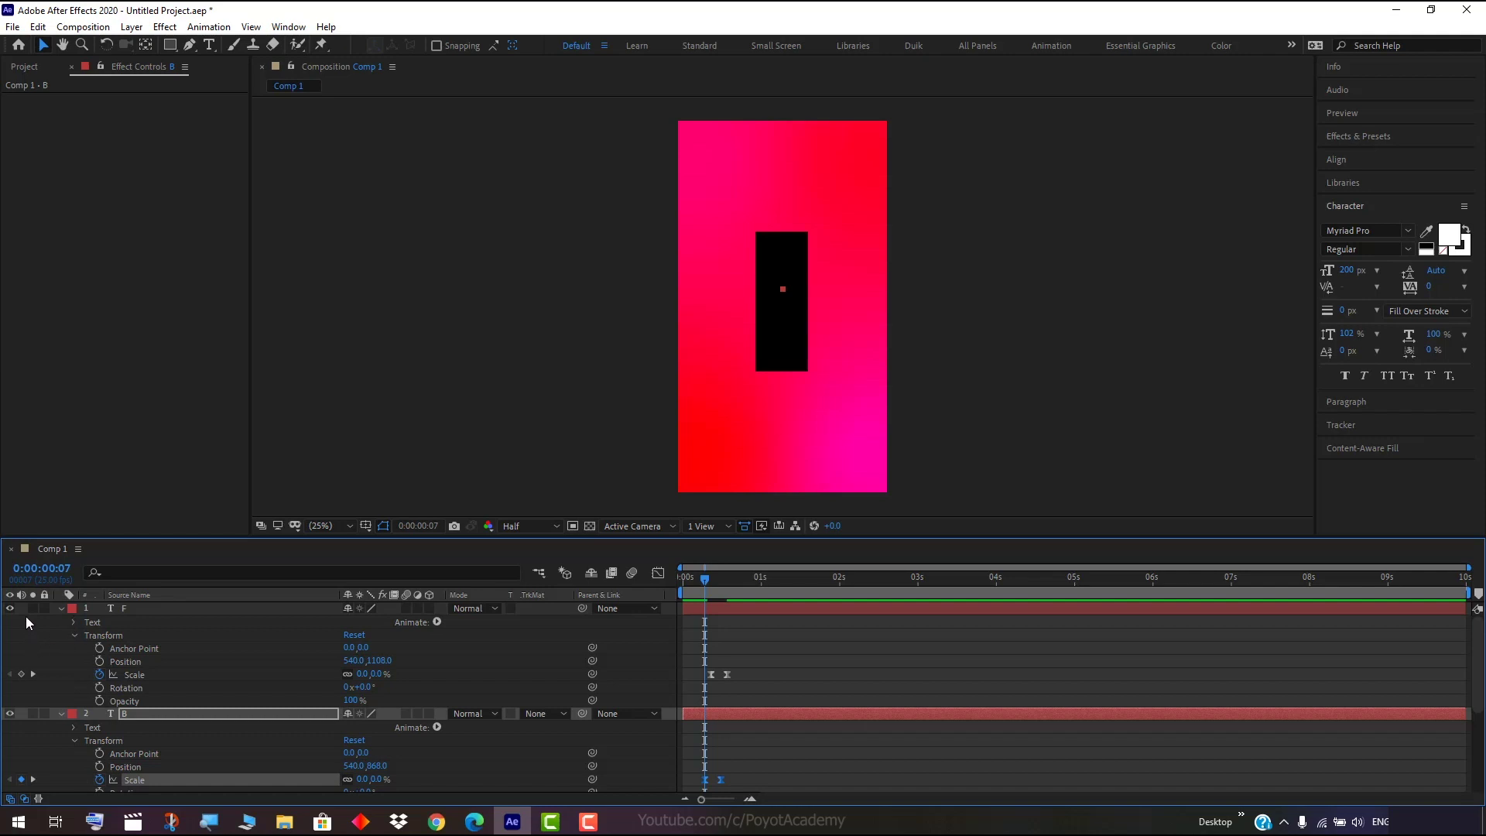
Collapse the F, B and Shape Layer 1 properties and return to the timeline start.
left_click(60, 609)
left_click(60, 621)
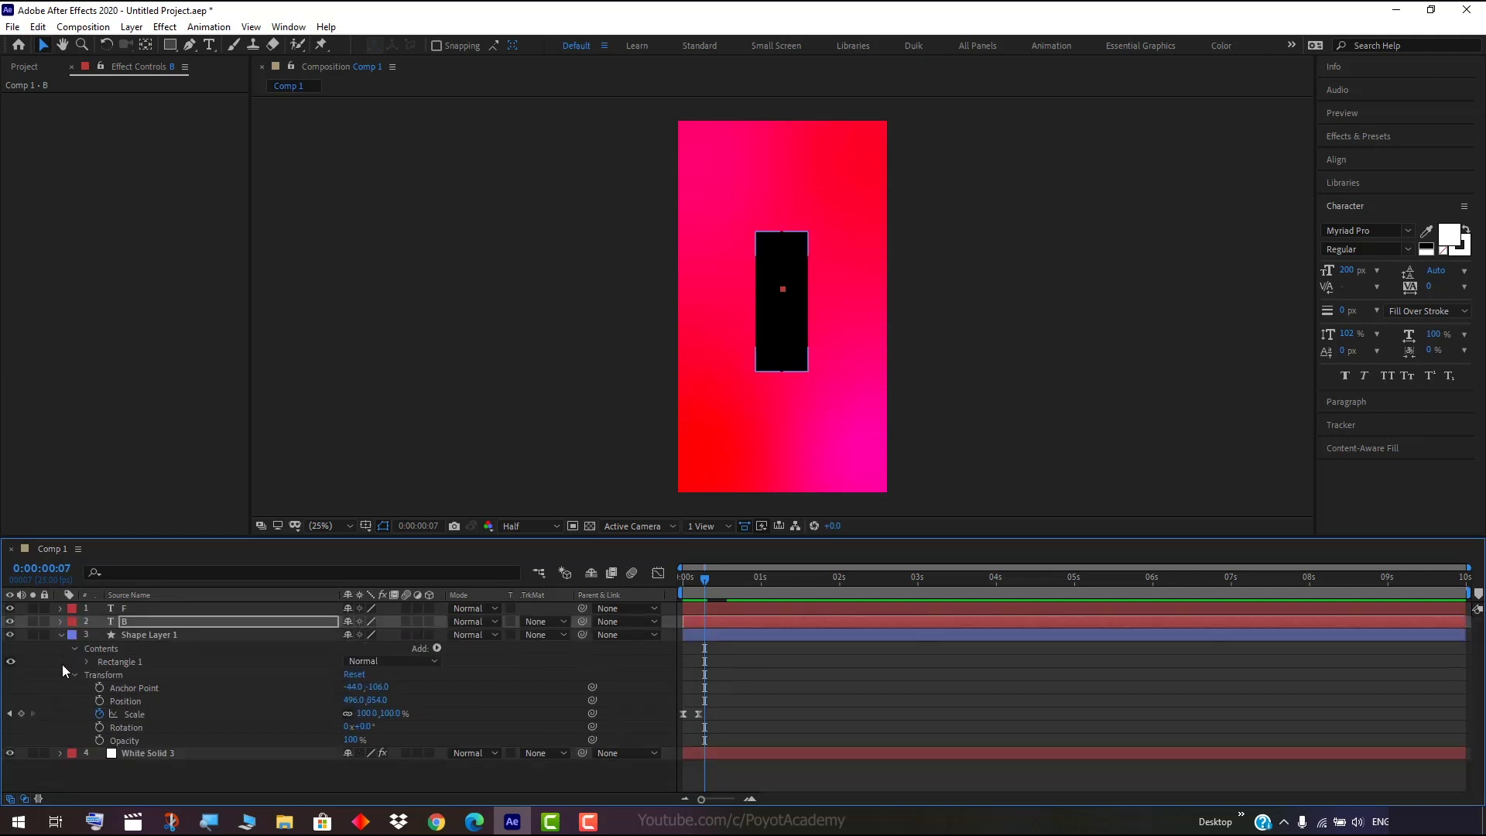
left_click(61, 635)
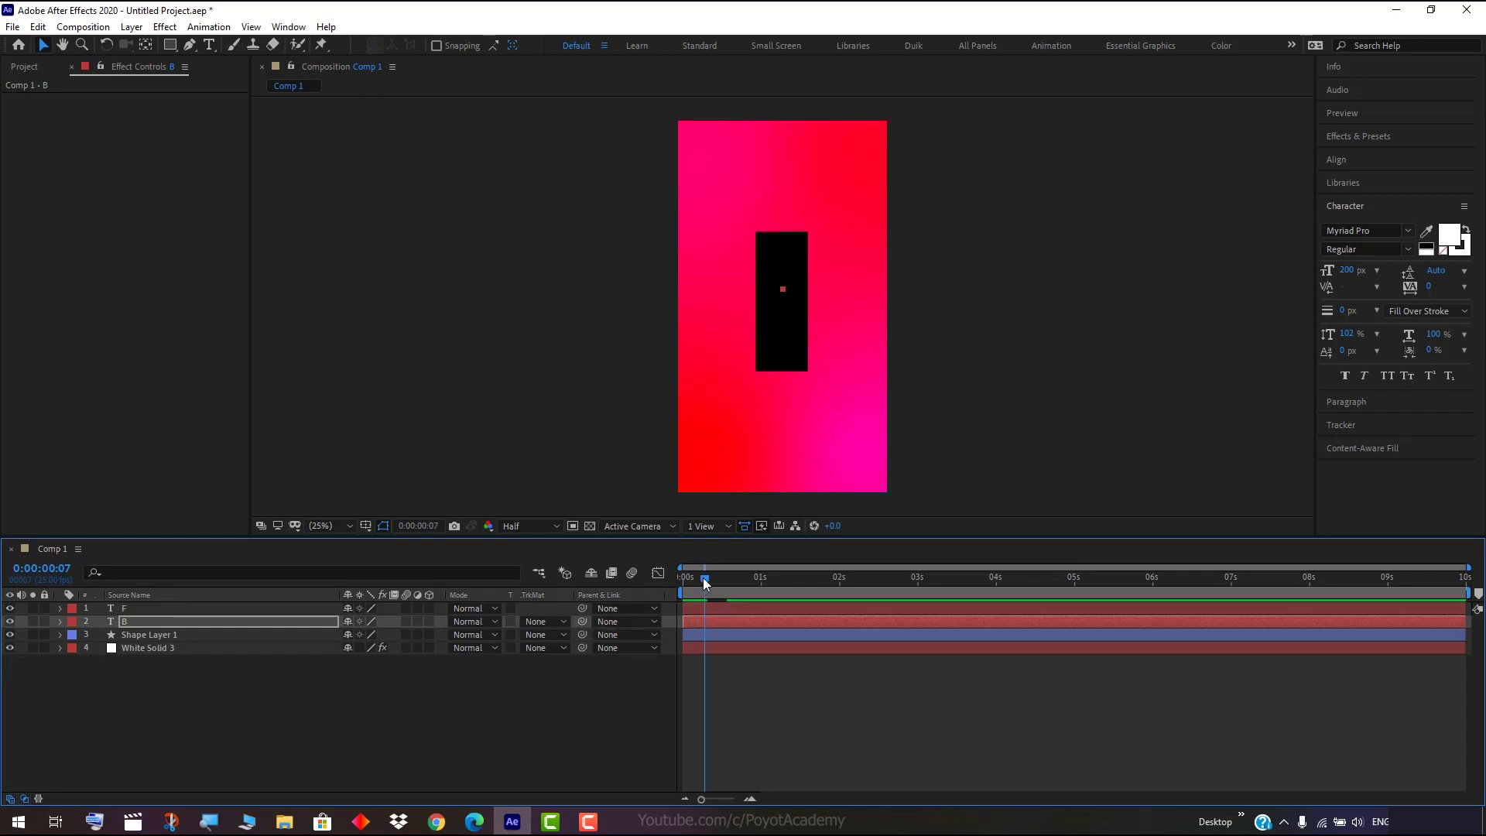
mouse_move(703, 577)
left_mouse_down()
mouse_move(681, 579)
mouse_move(742, 577)
left_mouse_up()
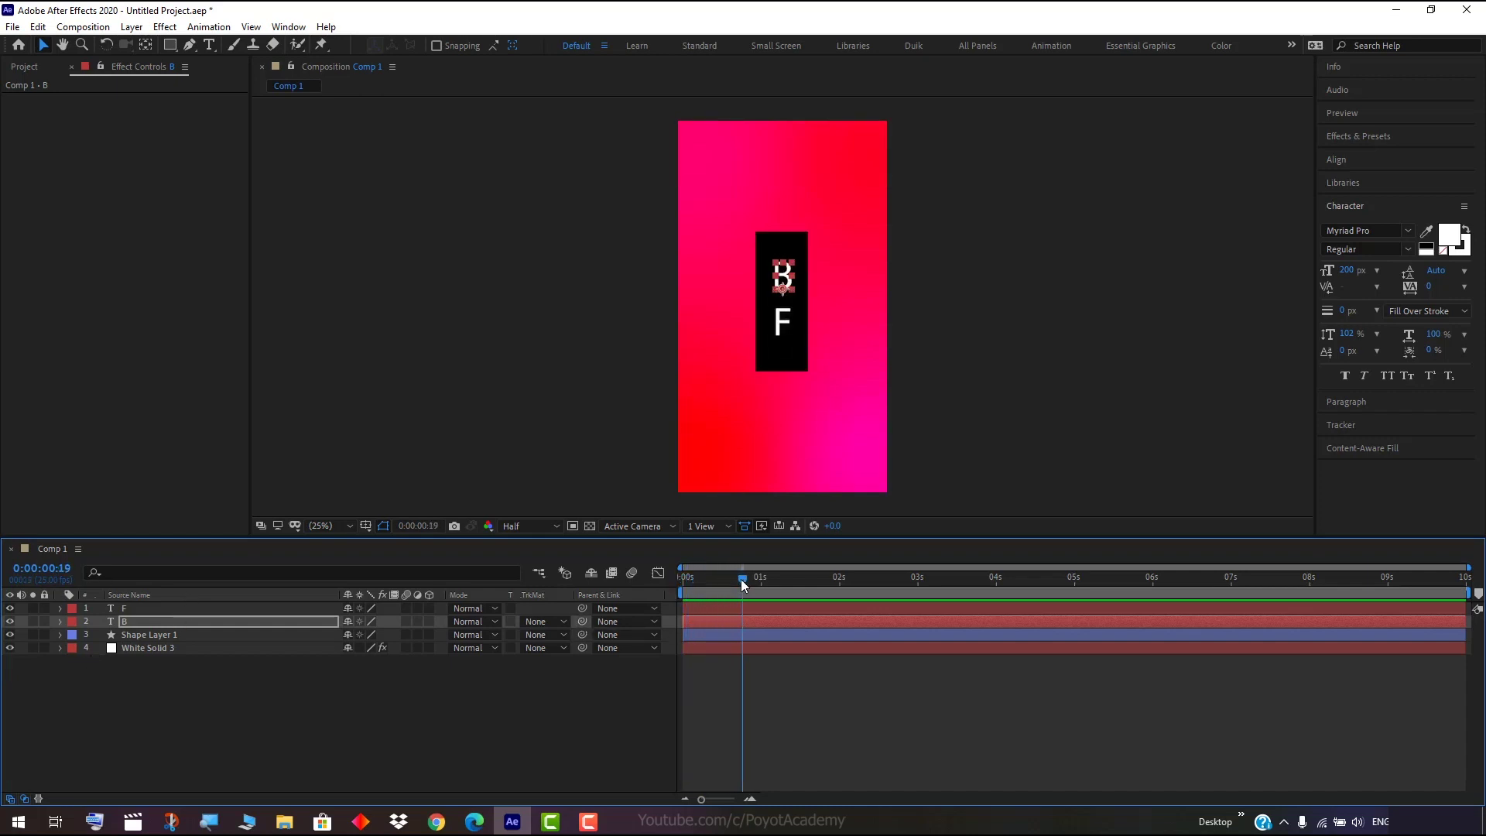
Start a new empty text layer just beside the B in the composition.
left_click(822, 347)
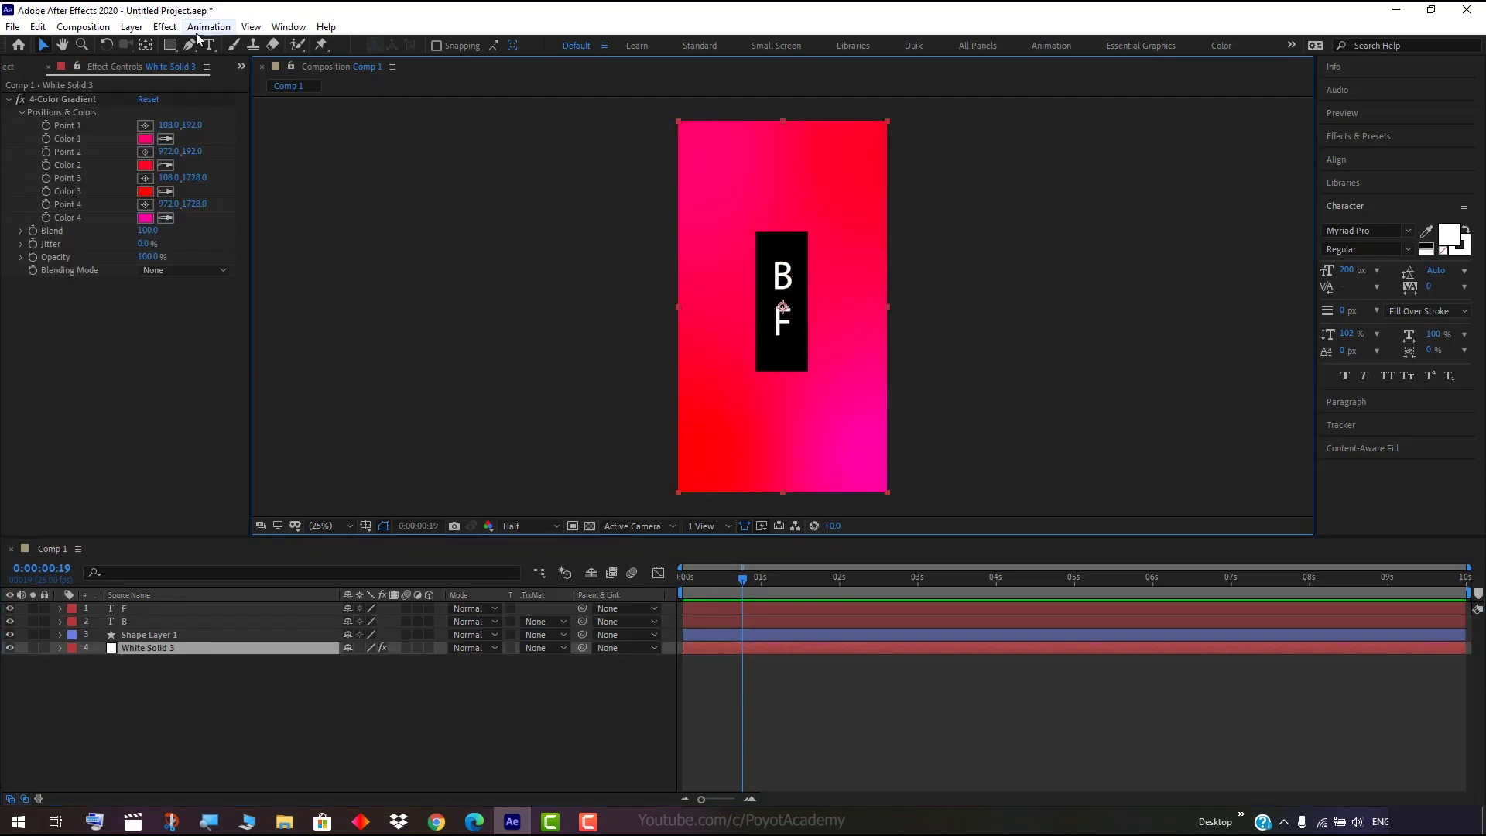
left_click(216, 46)
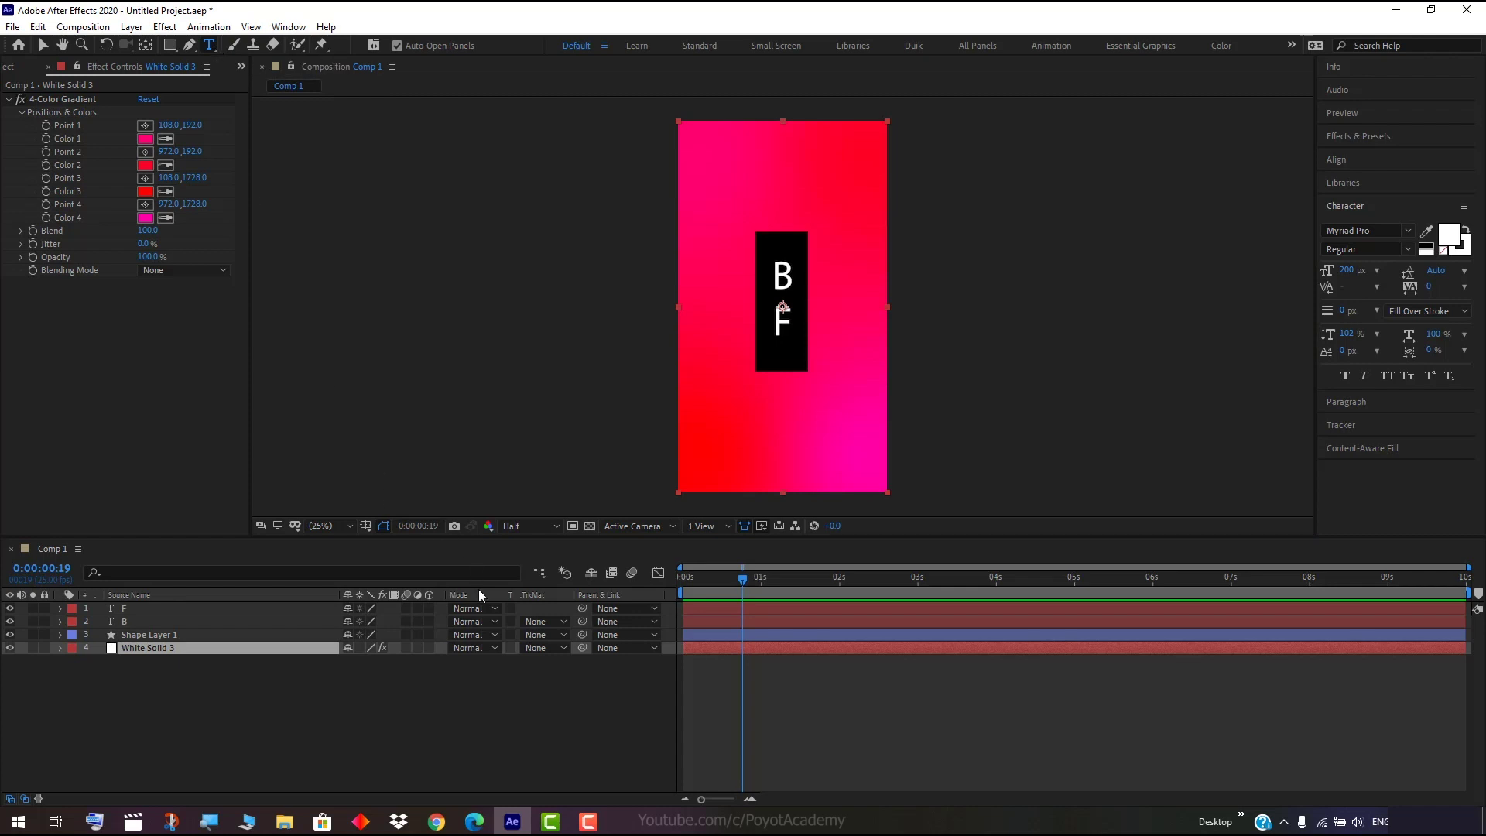
left_click(499, 694)
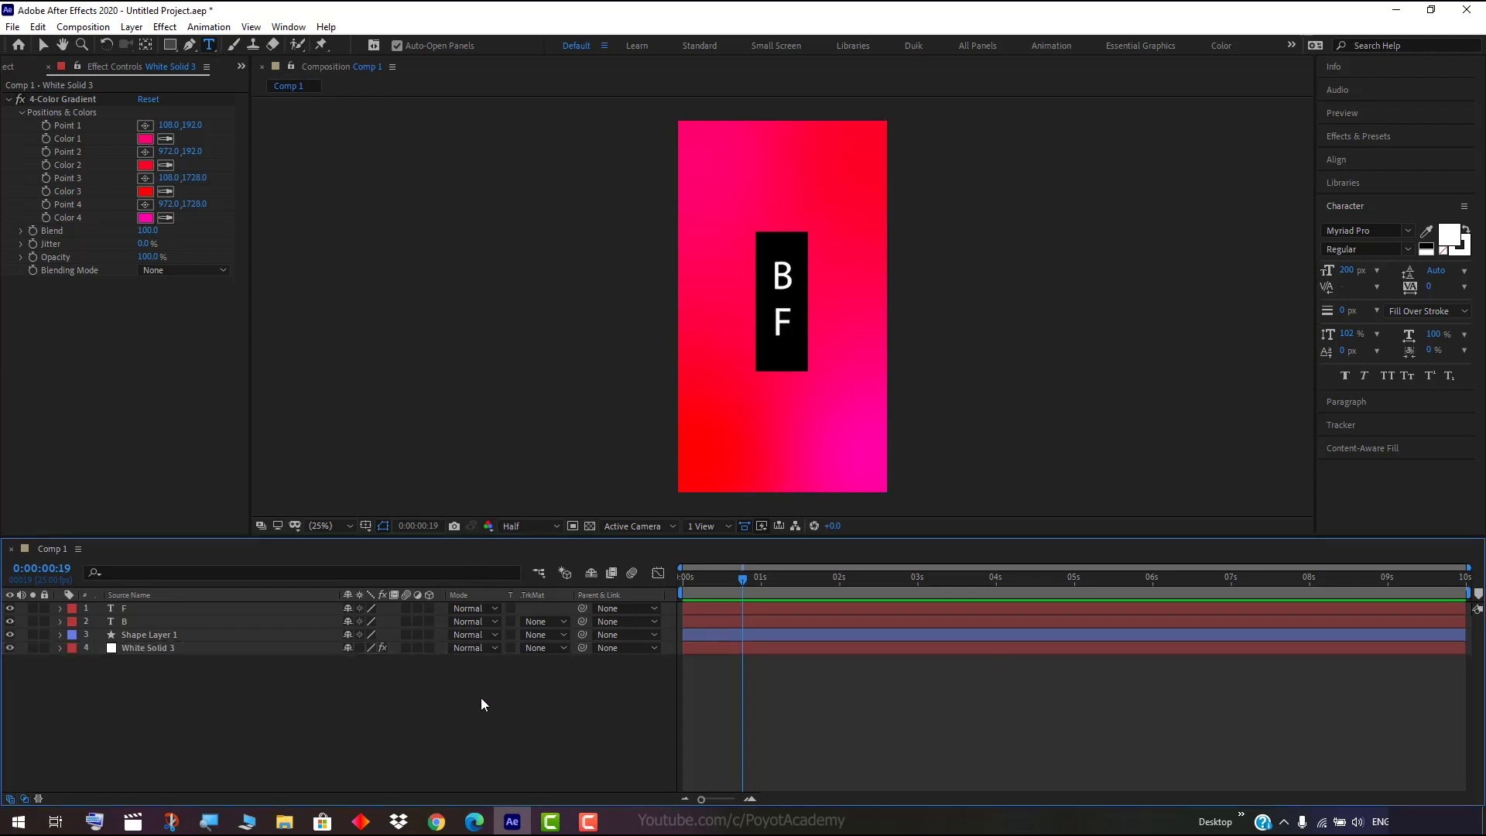
left_click(806, 271)
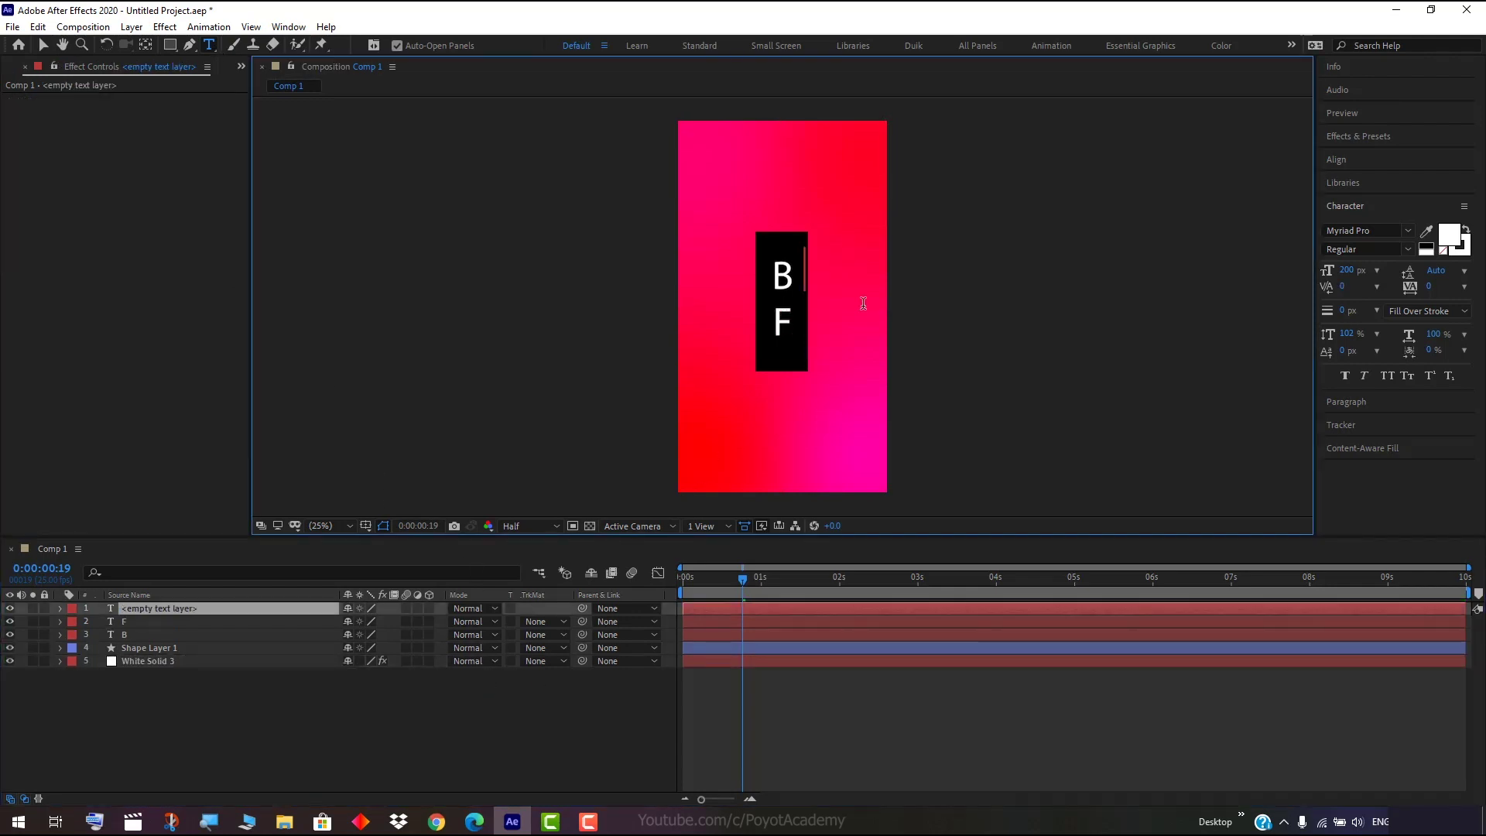
Type 'lack' and nudge it next to the B so the line spells 'Black'.
type("lack")
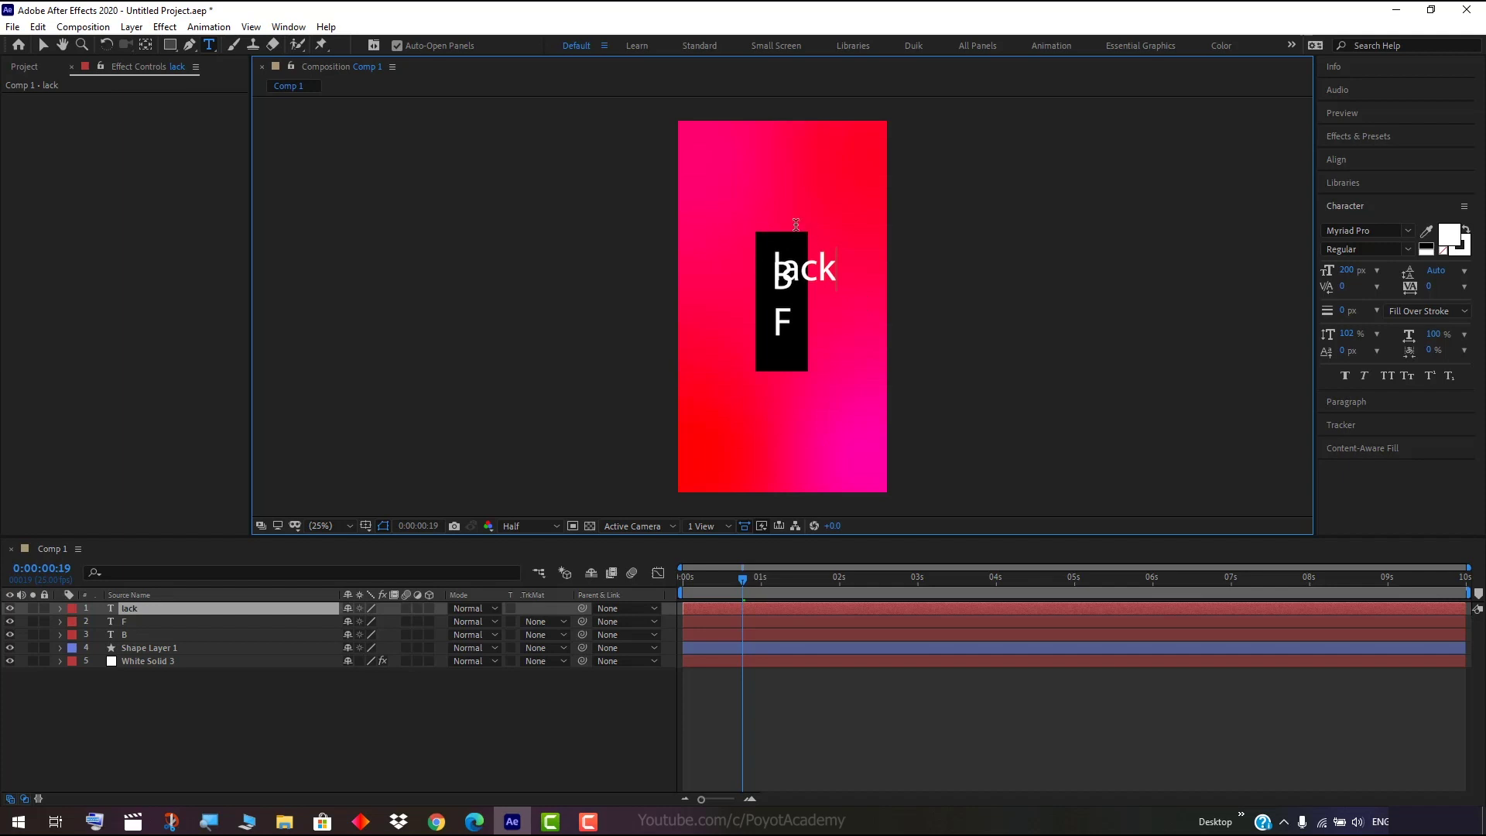
left_click_drag(780, 215, 802, 222)
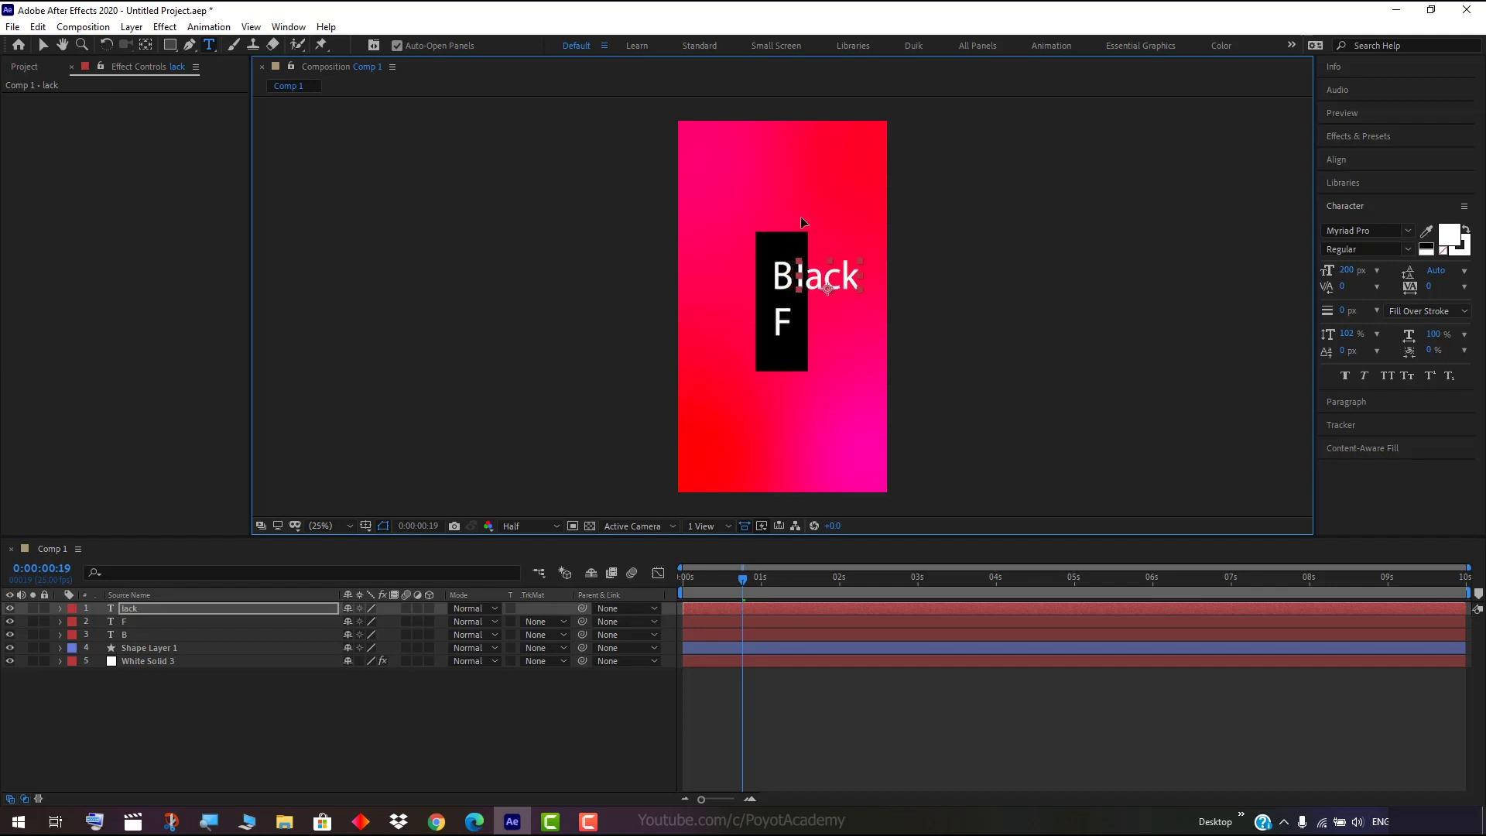
left_click(43, 45)
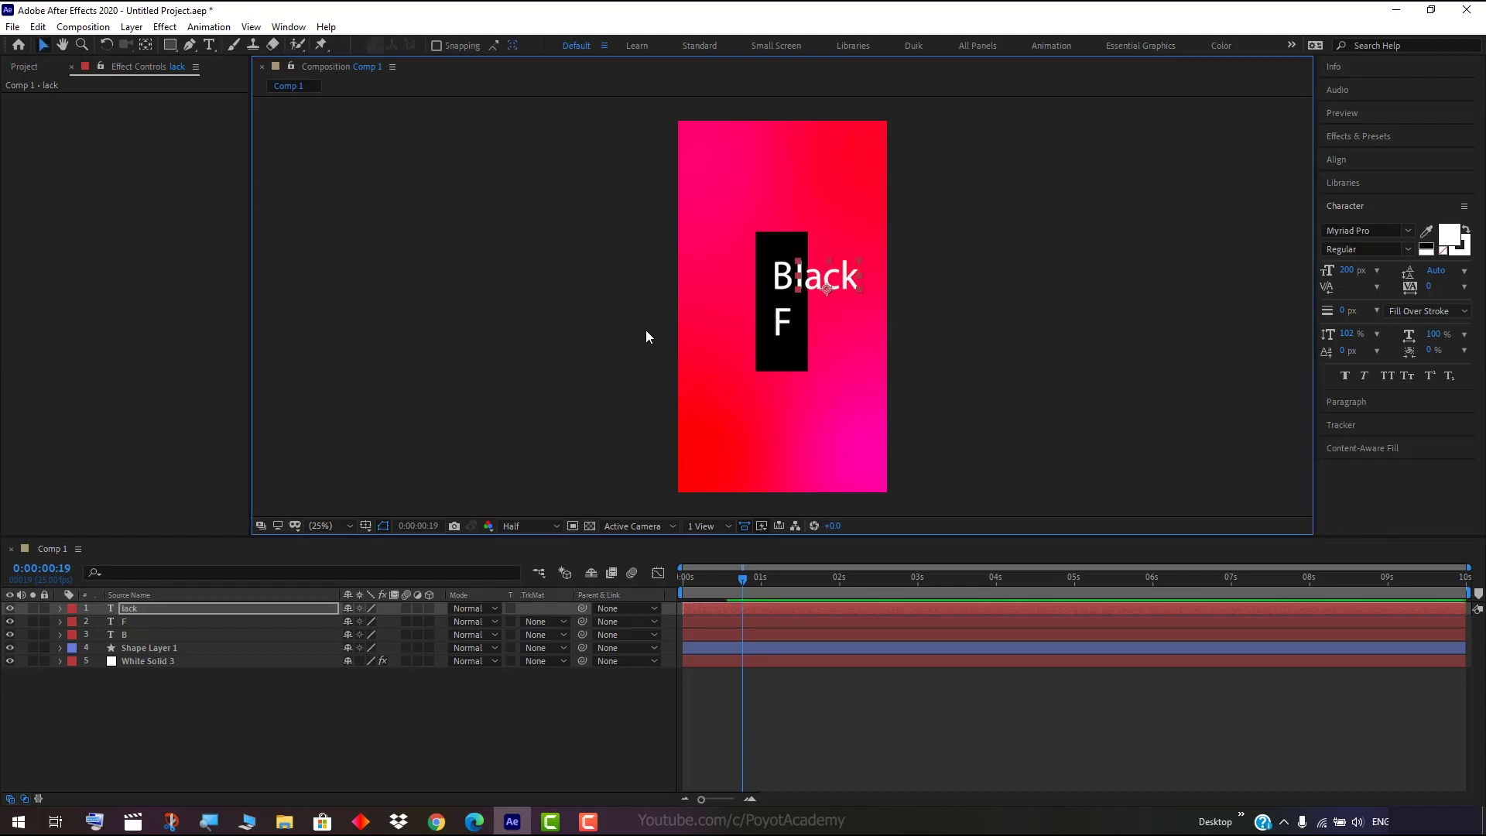
key("Left")
key("Left")
left_click(693, 770)
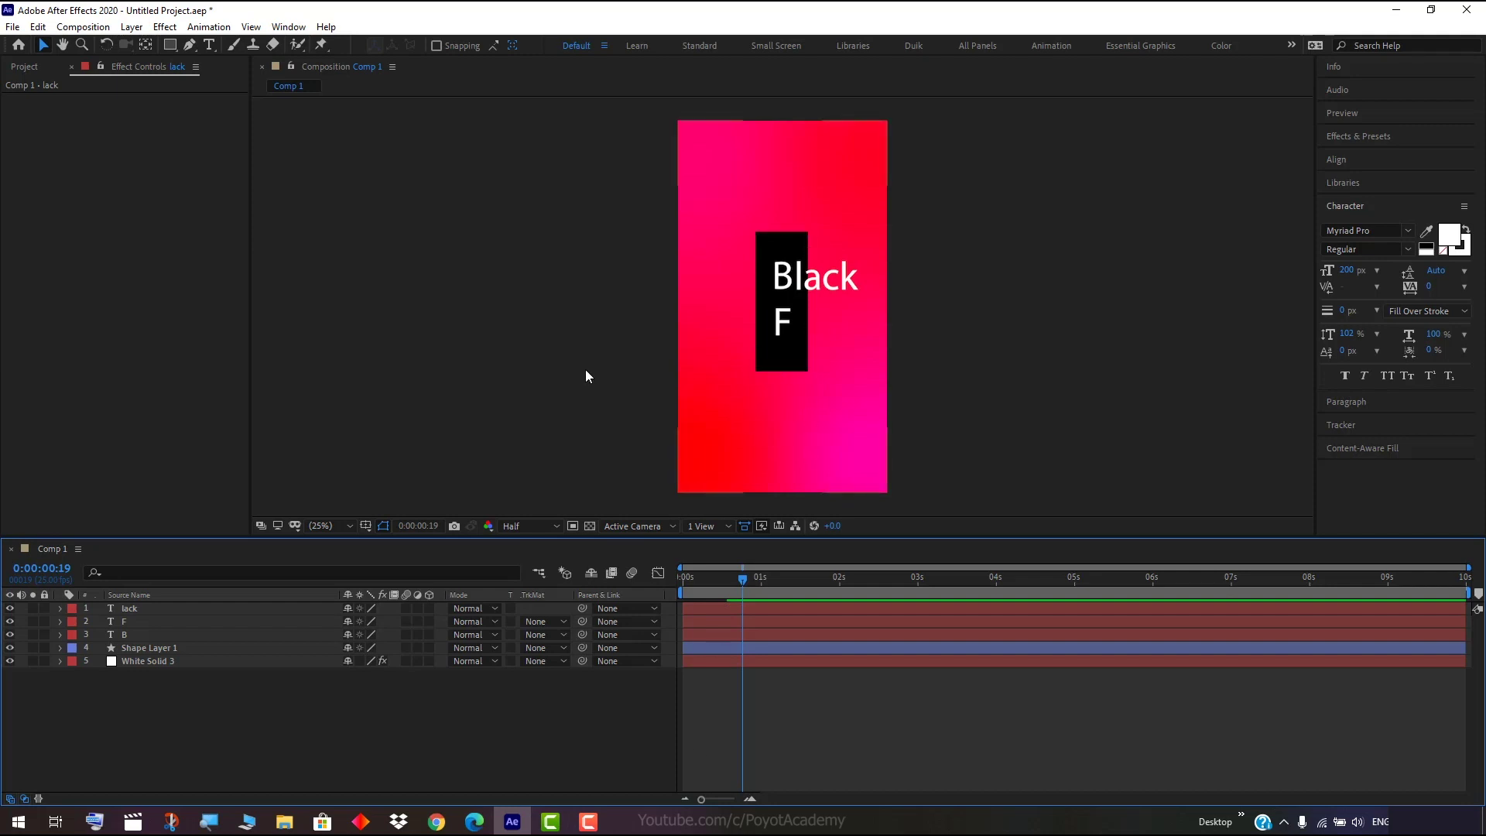
Add a new text layer reading 'riday' beside the F.
left_click(208, 45)
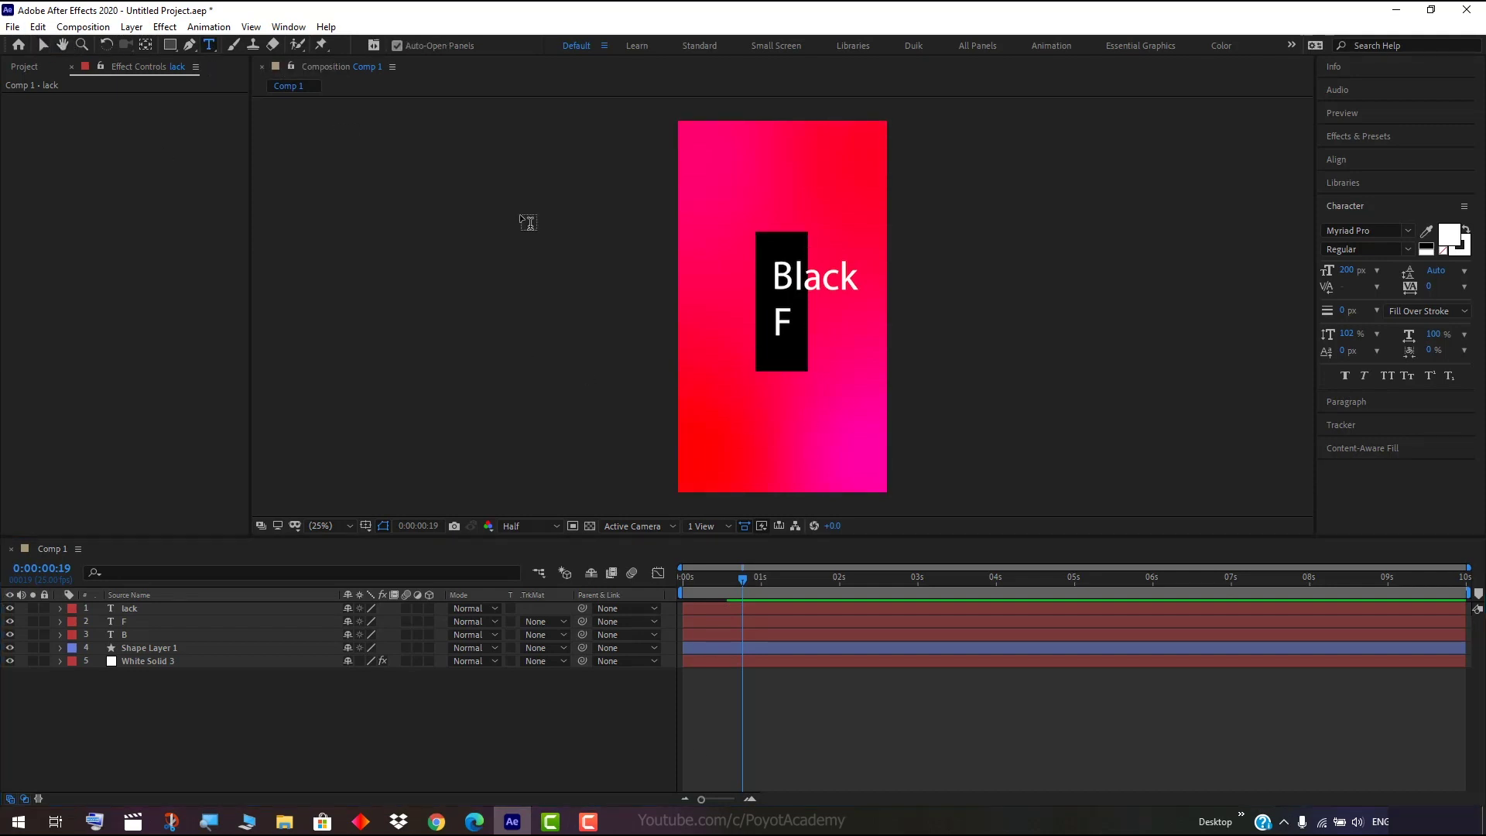
left_click(291, 709)
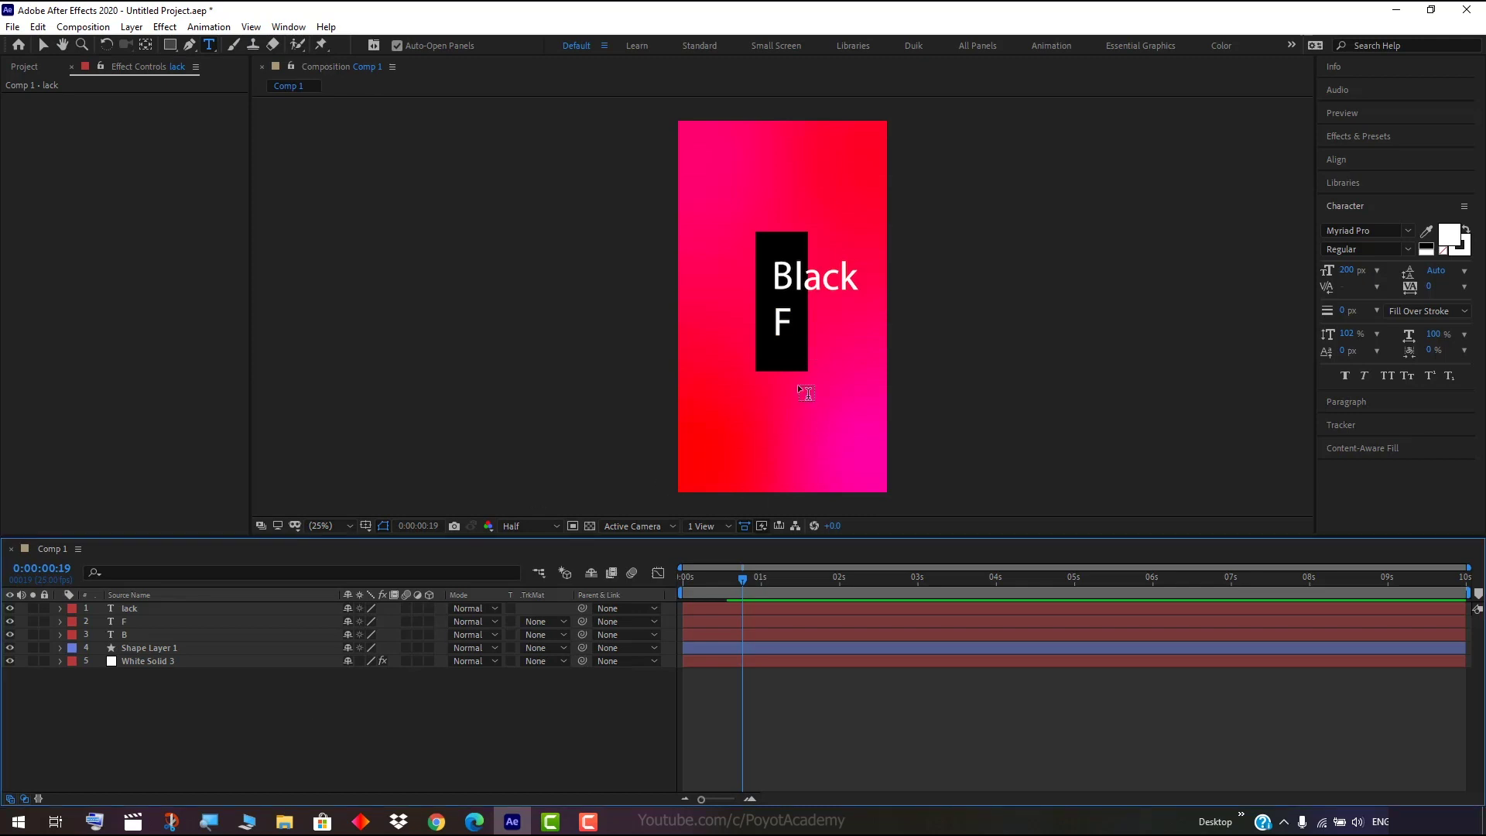
left_click(780, 341)
type("rida")
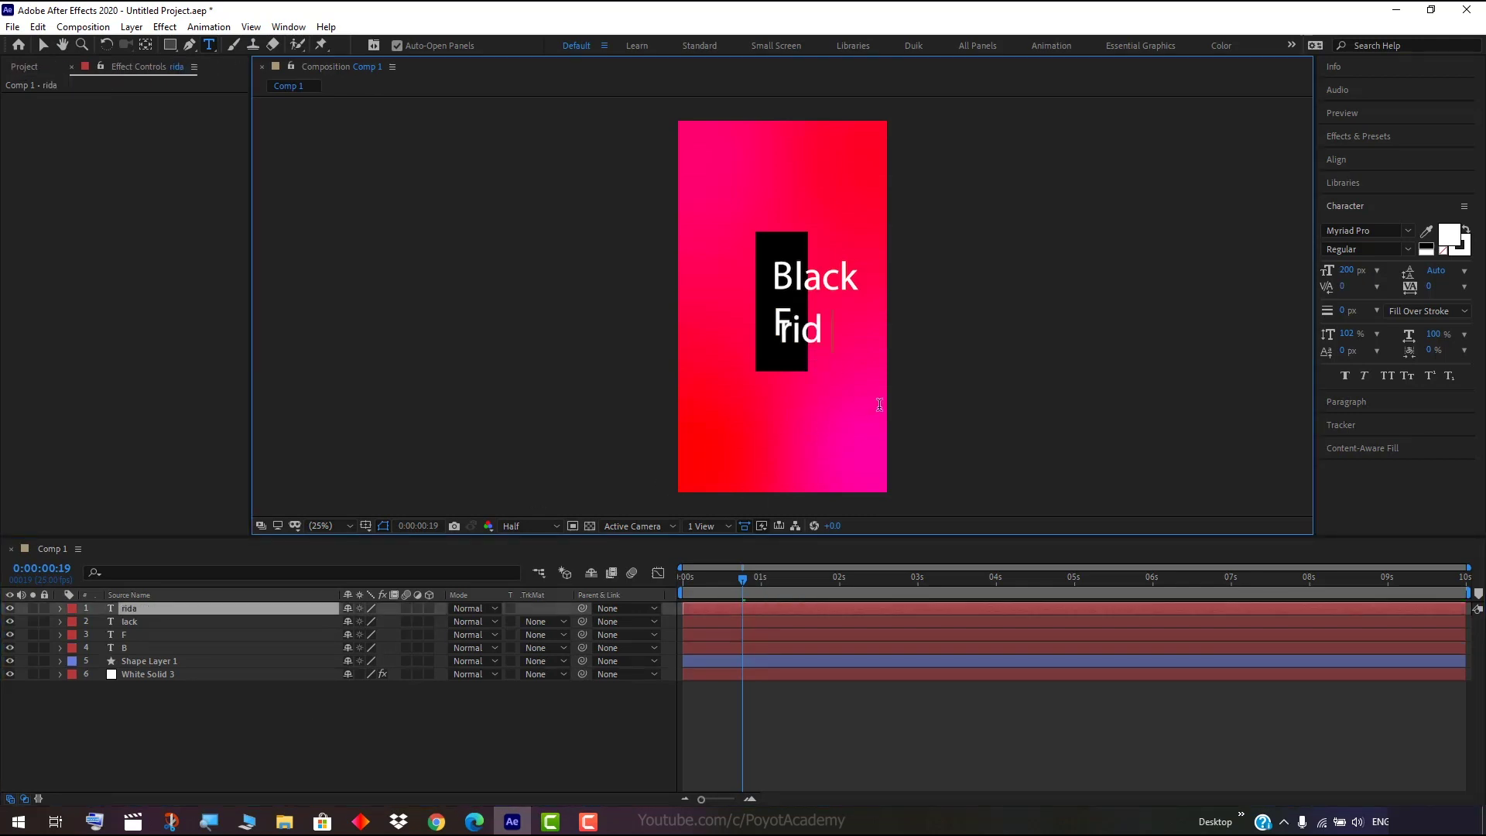
type("ay")
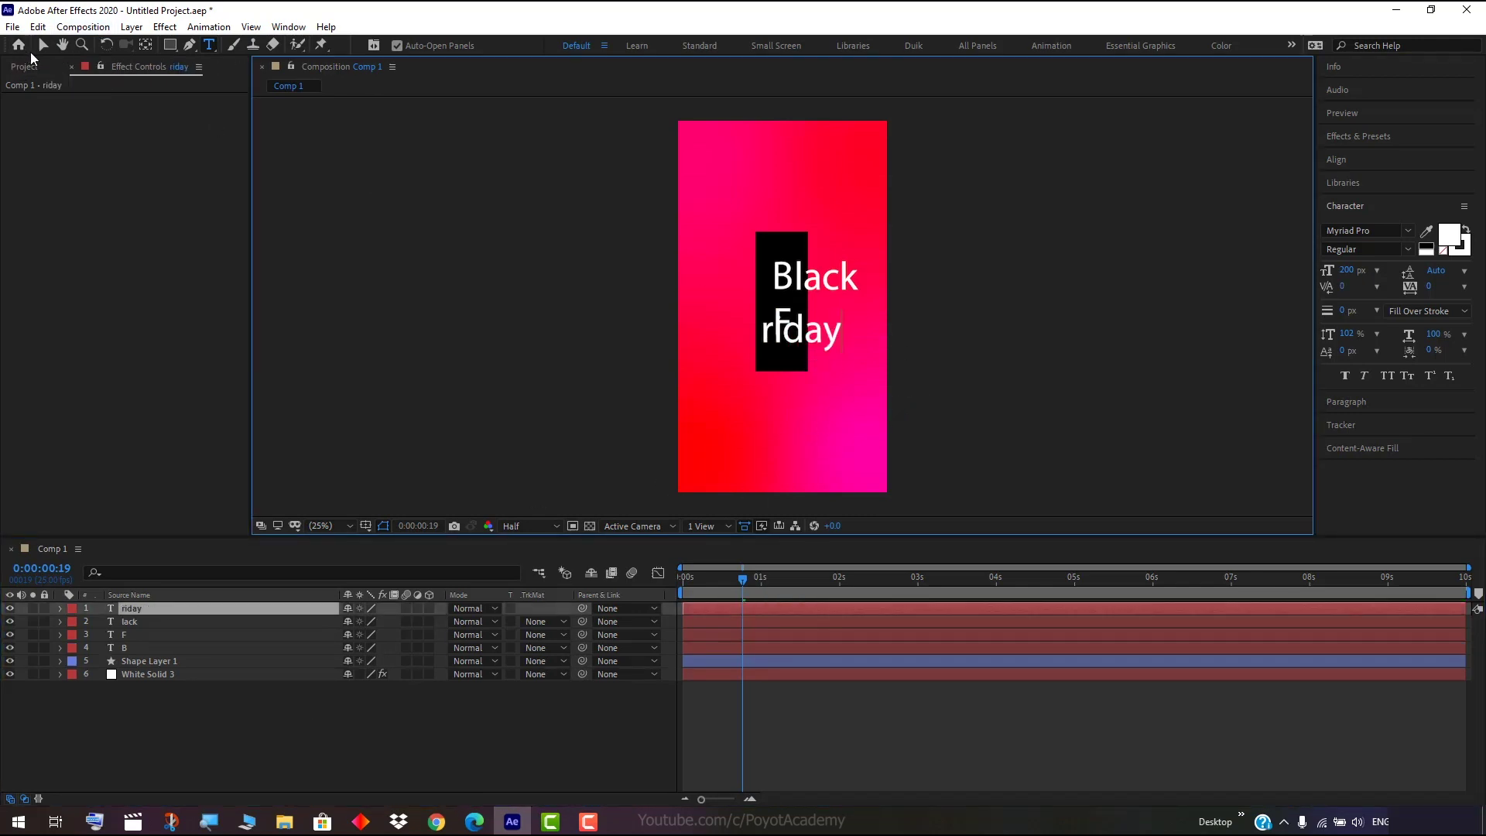
Nudge the riday text right, up and slightly left so 'Friday' aligns under 'Black'.
left_click(42, 45)
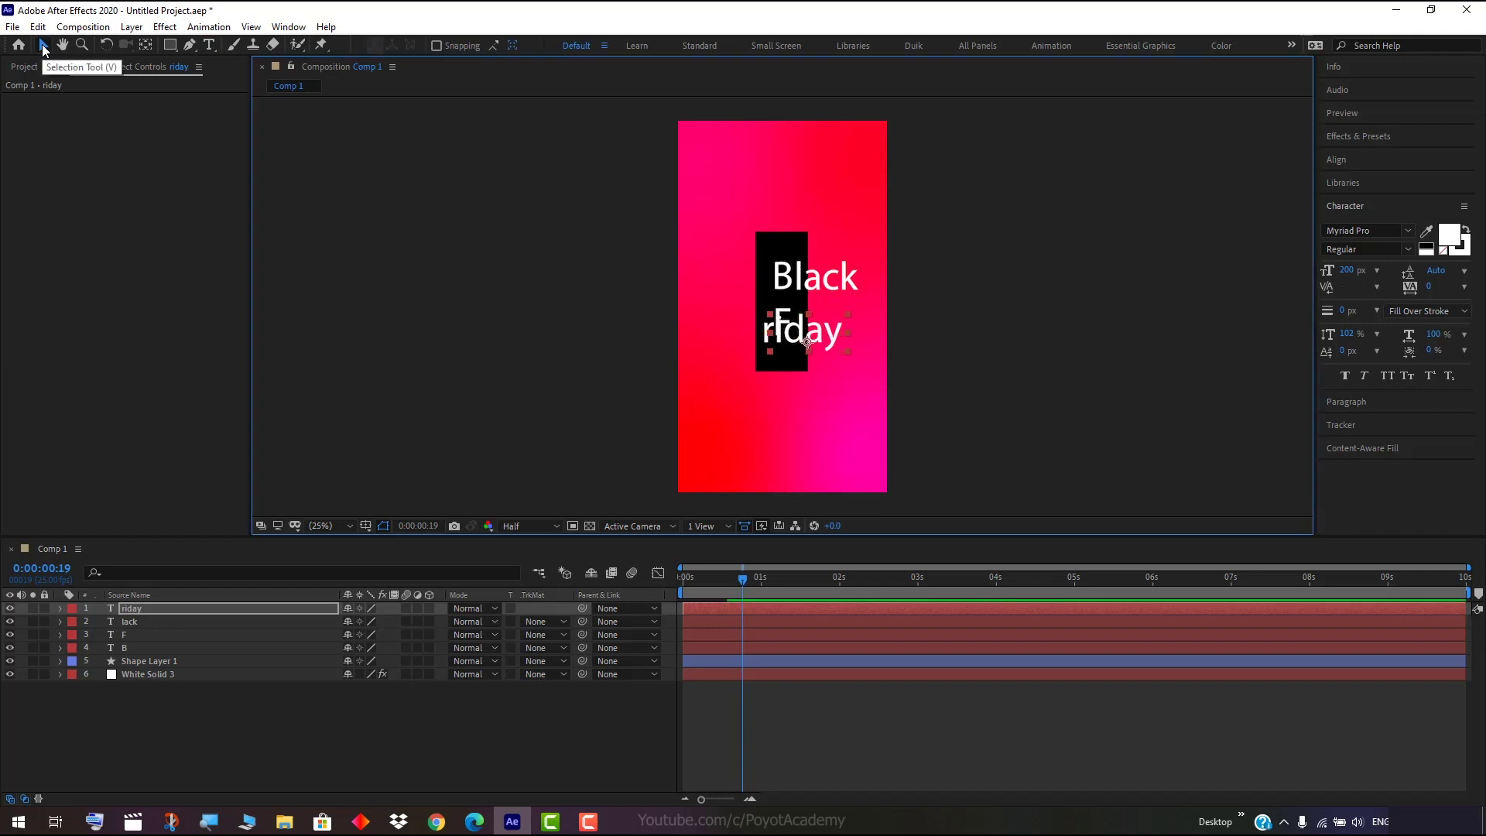
key("shift+Right")
key("shift+Right")
key("shift+Right")
key("shift+Right")
key("shift+Right")
key("shift+Right")
key("shift+Right")
key("shift+Right")
key("shift+Right")
key("shift+Right")
key("shift+Right")
key("shift+Right")
key("shift+Right")
key("shift+Right")
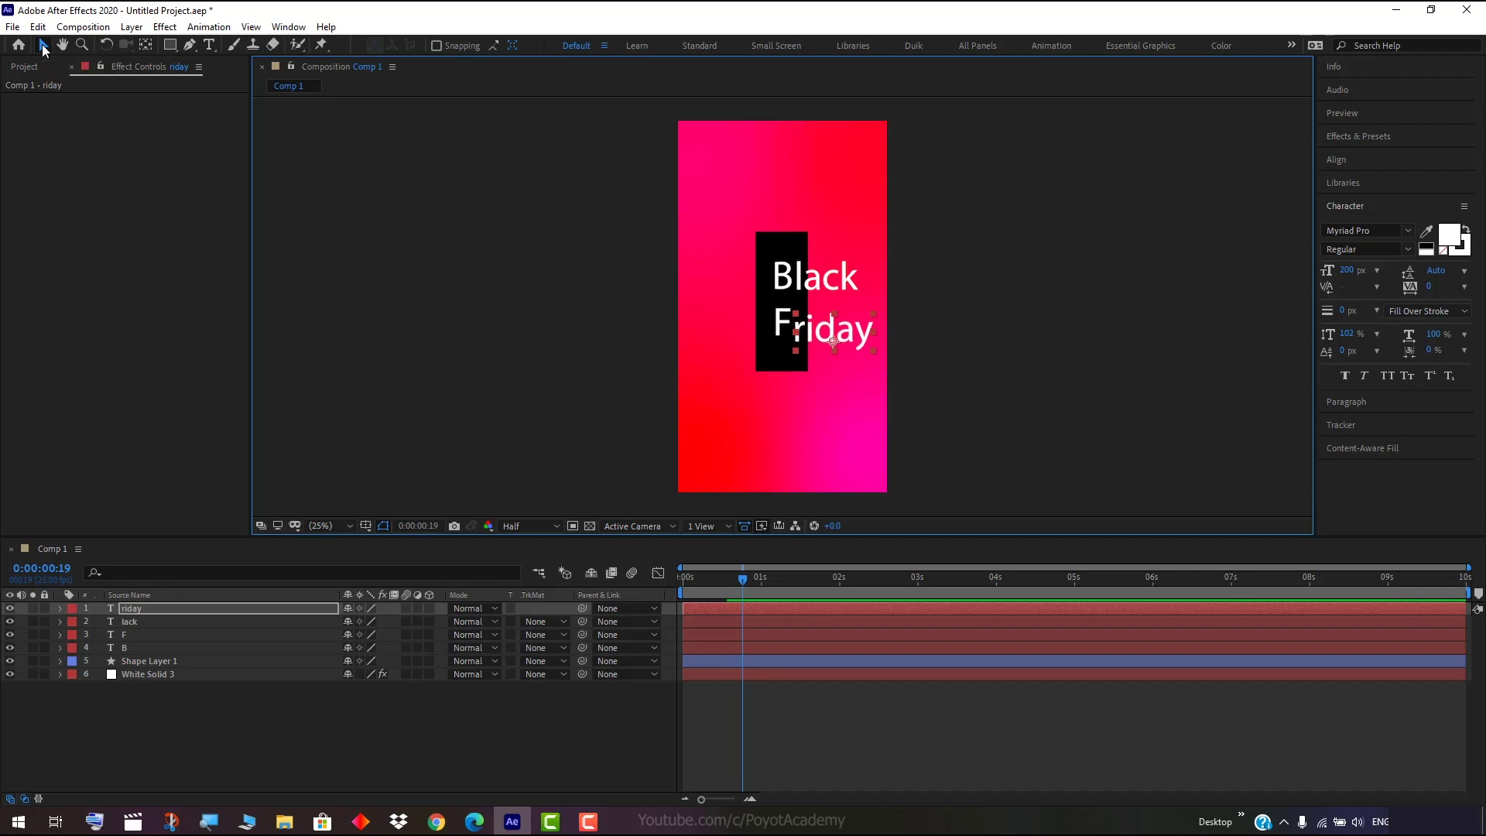
key("shift+Up")
key("shift+Up")
key("shift+Up")
key("Left")
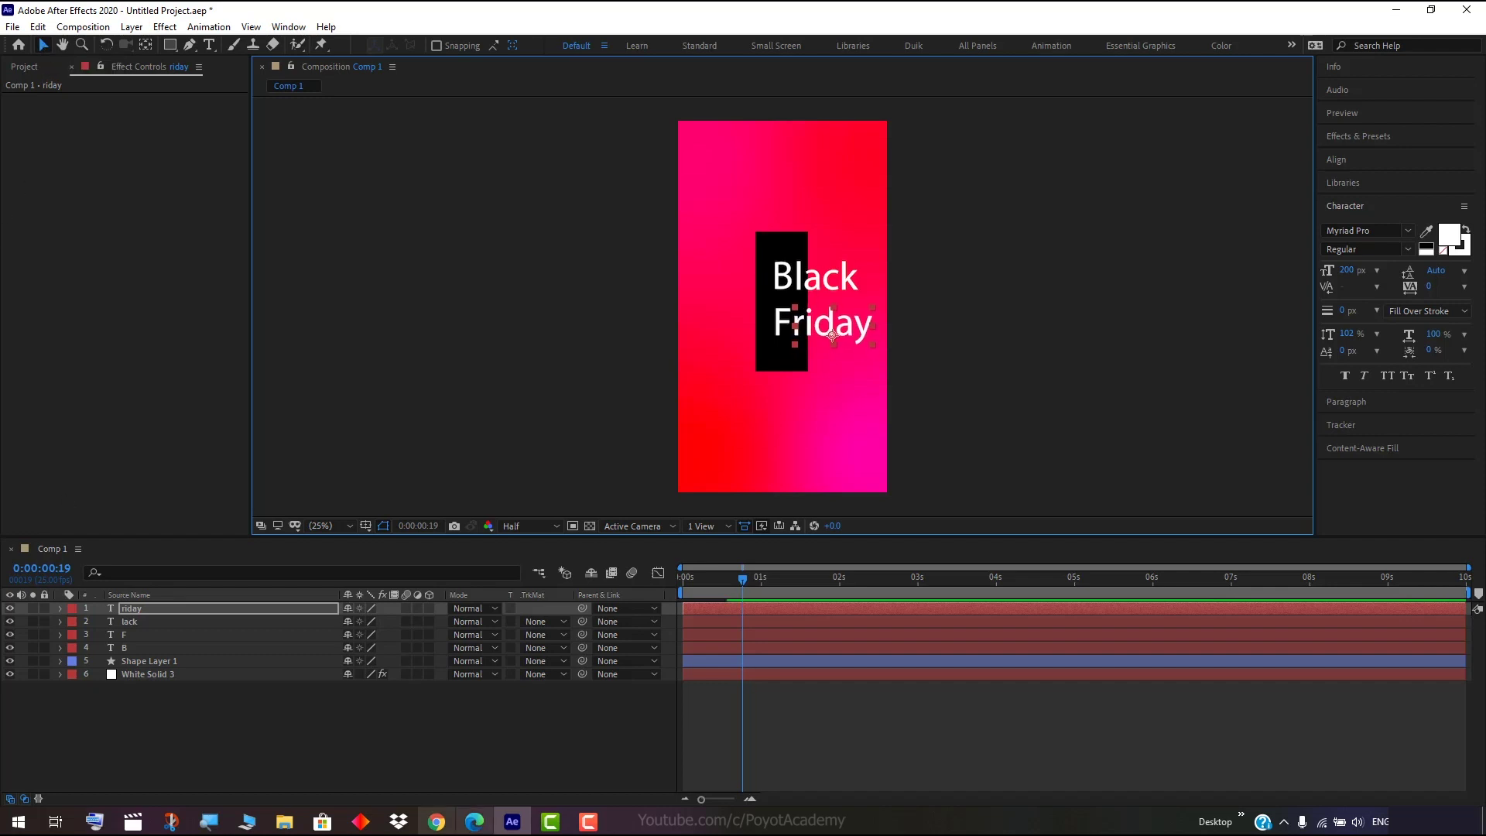
left_click(512, 731)
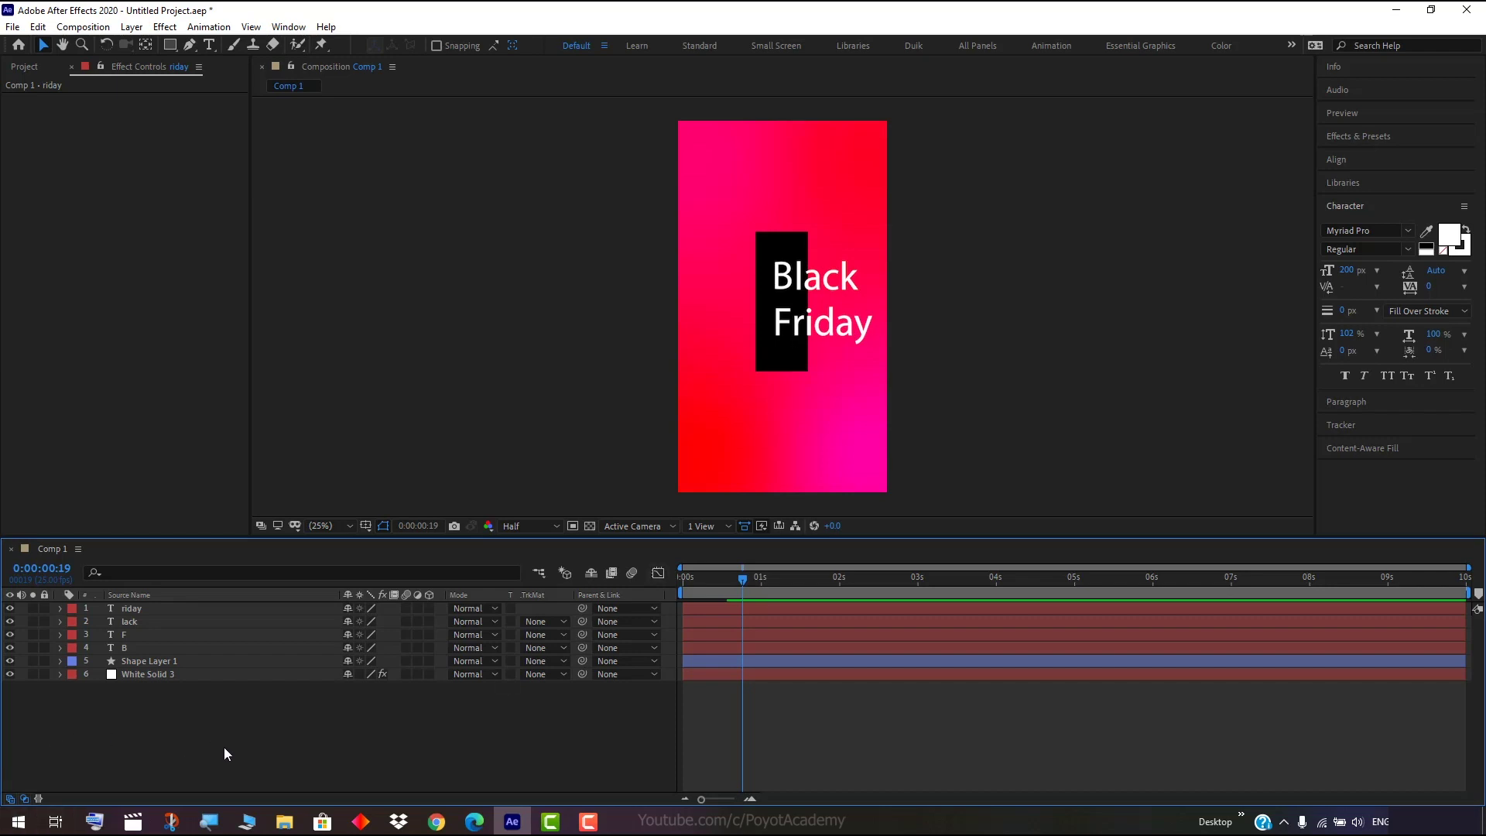
Pre-compose the 'riday' and 'lack' text layers into Pre-comp 1, then go back to Comp 1.
left_click(220, 611)
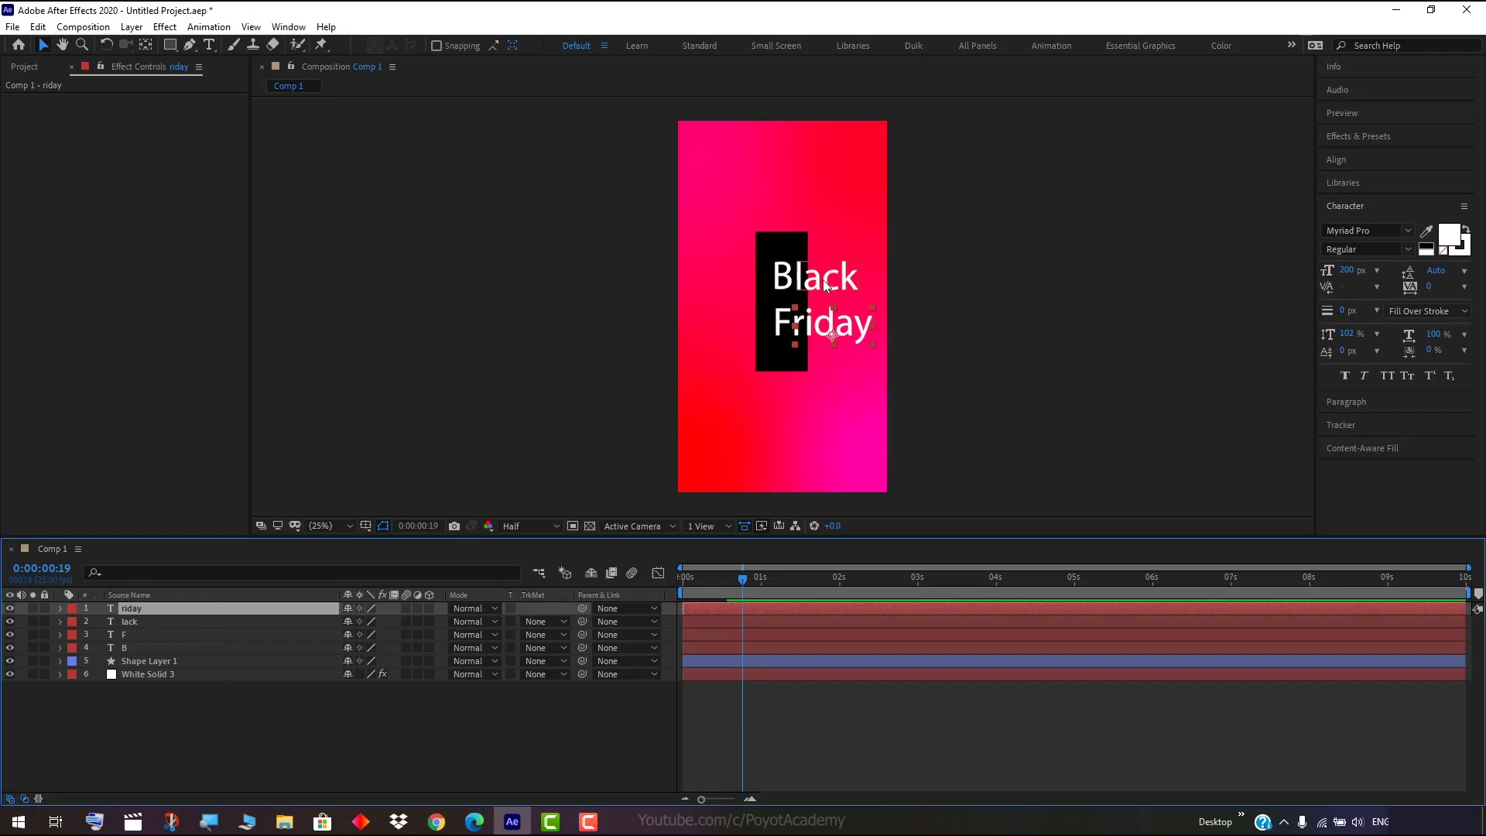
left_click(181, 625, "ctrl")
right_click(183, 626)
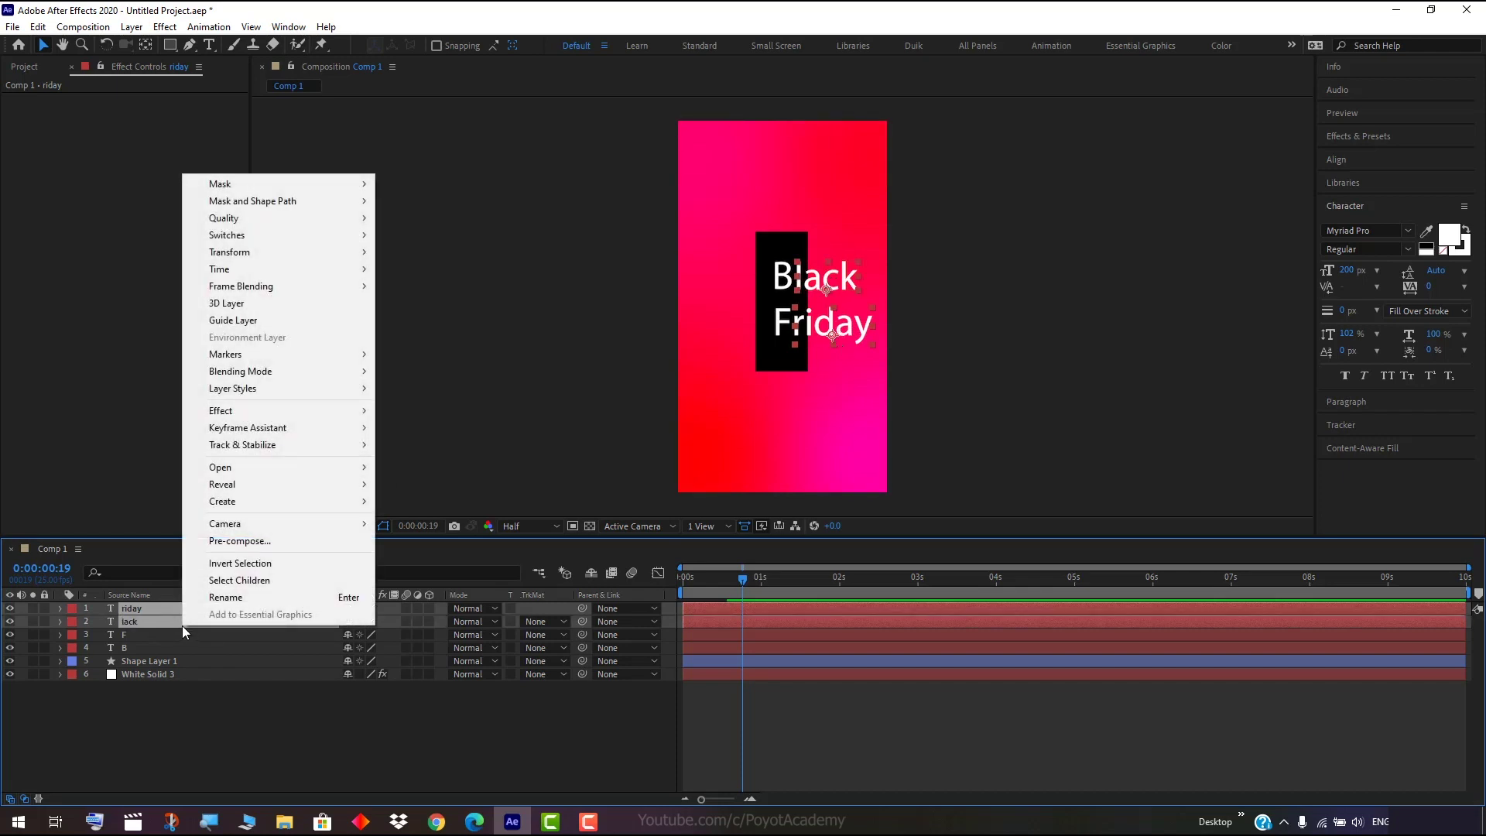
left_click(264, 542)
left_click(774, 509)
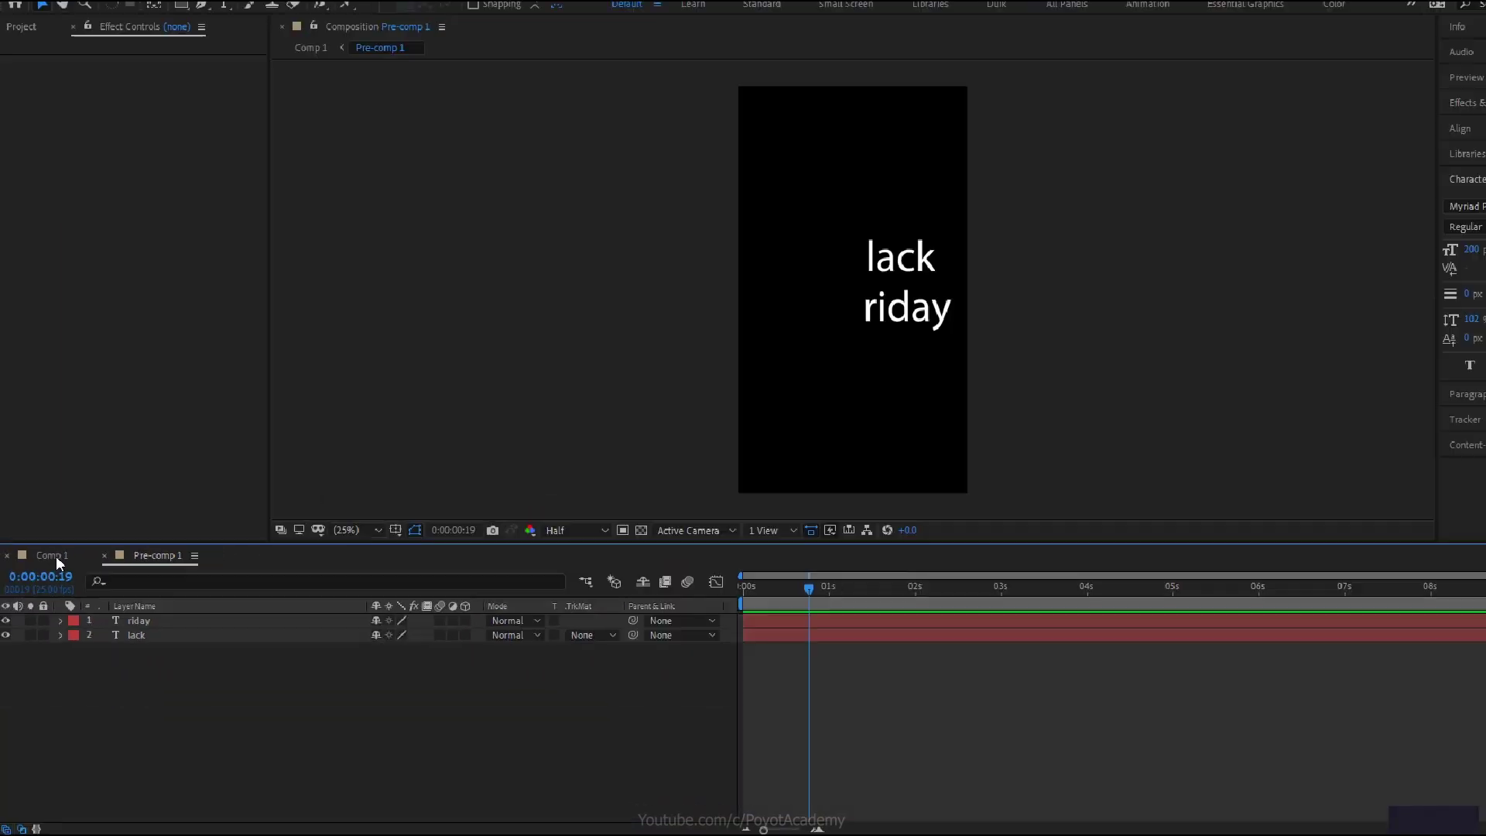
left_click(55, 553)
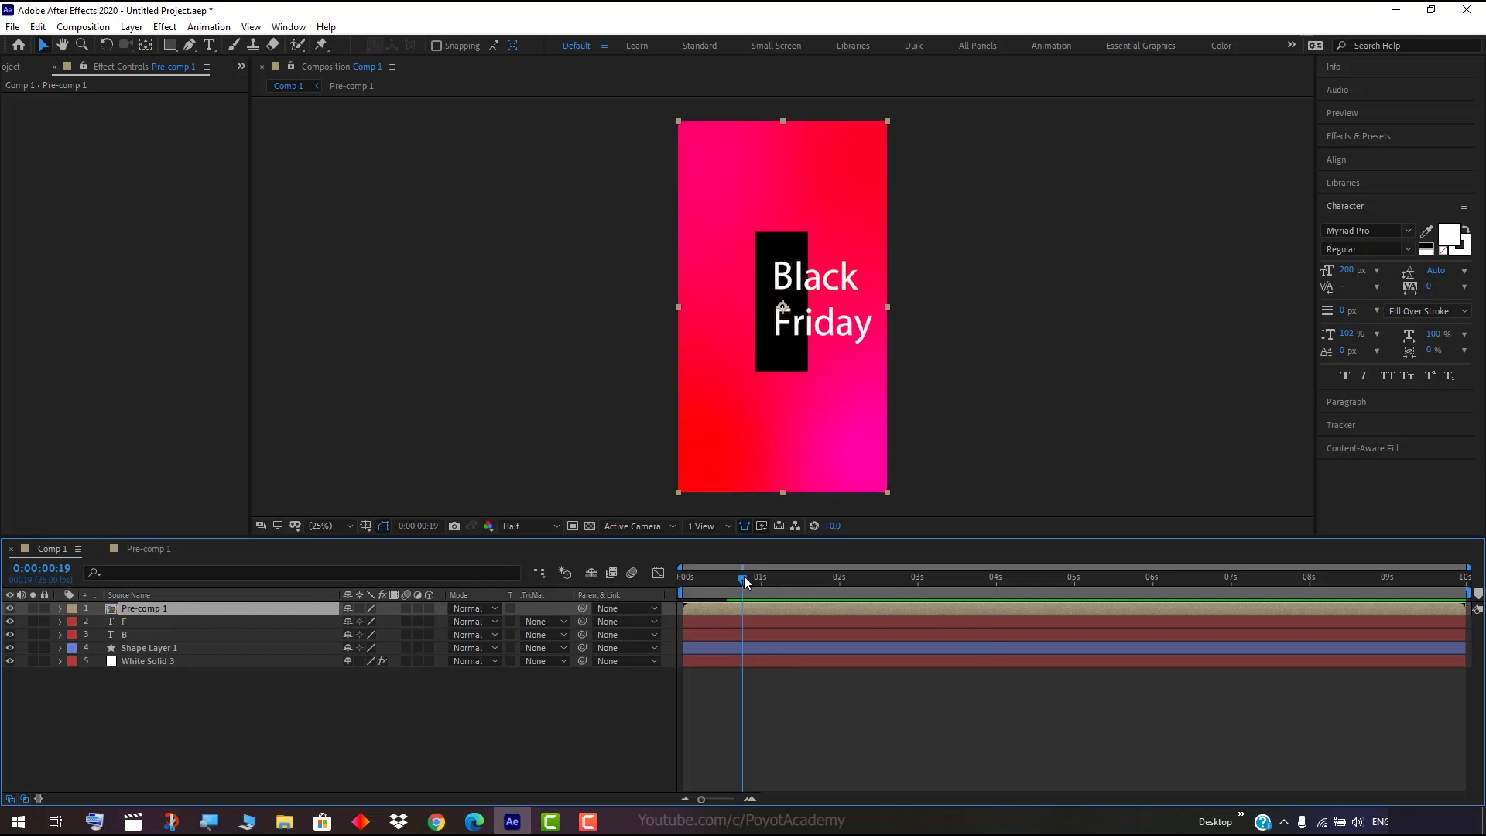
Around frame 15, draw a rectangle mask on Pre-comp 1 fitted to the black box.
left_click_drag(743, 578, 726, 579)
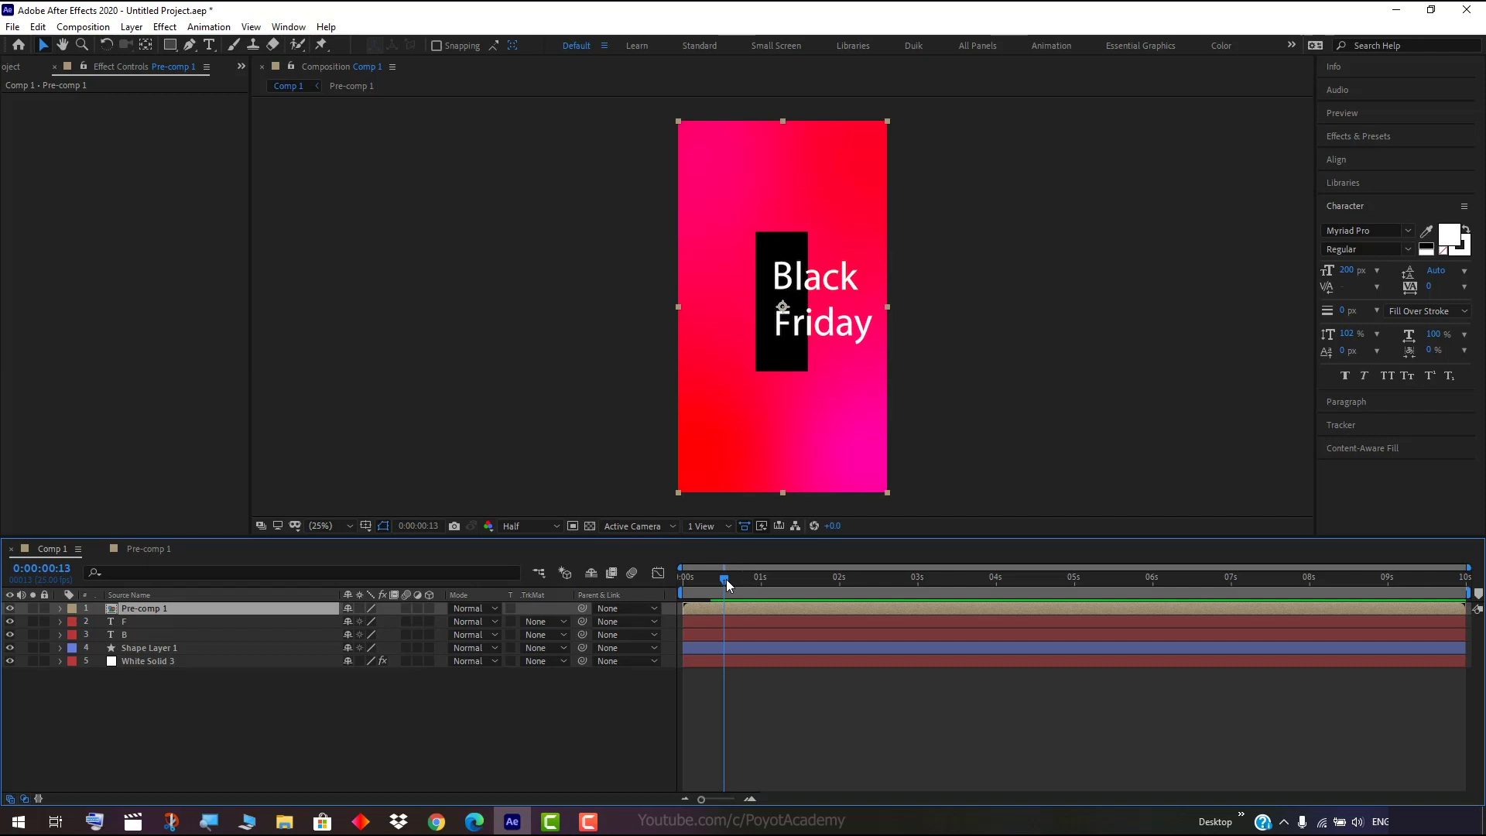
left_click_drag(726, 579, 732, 579)
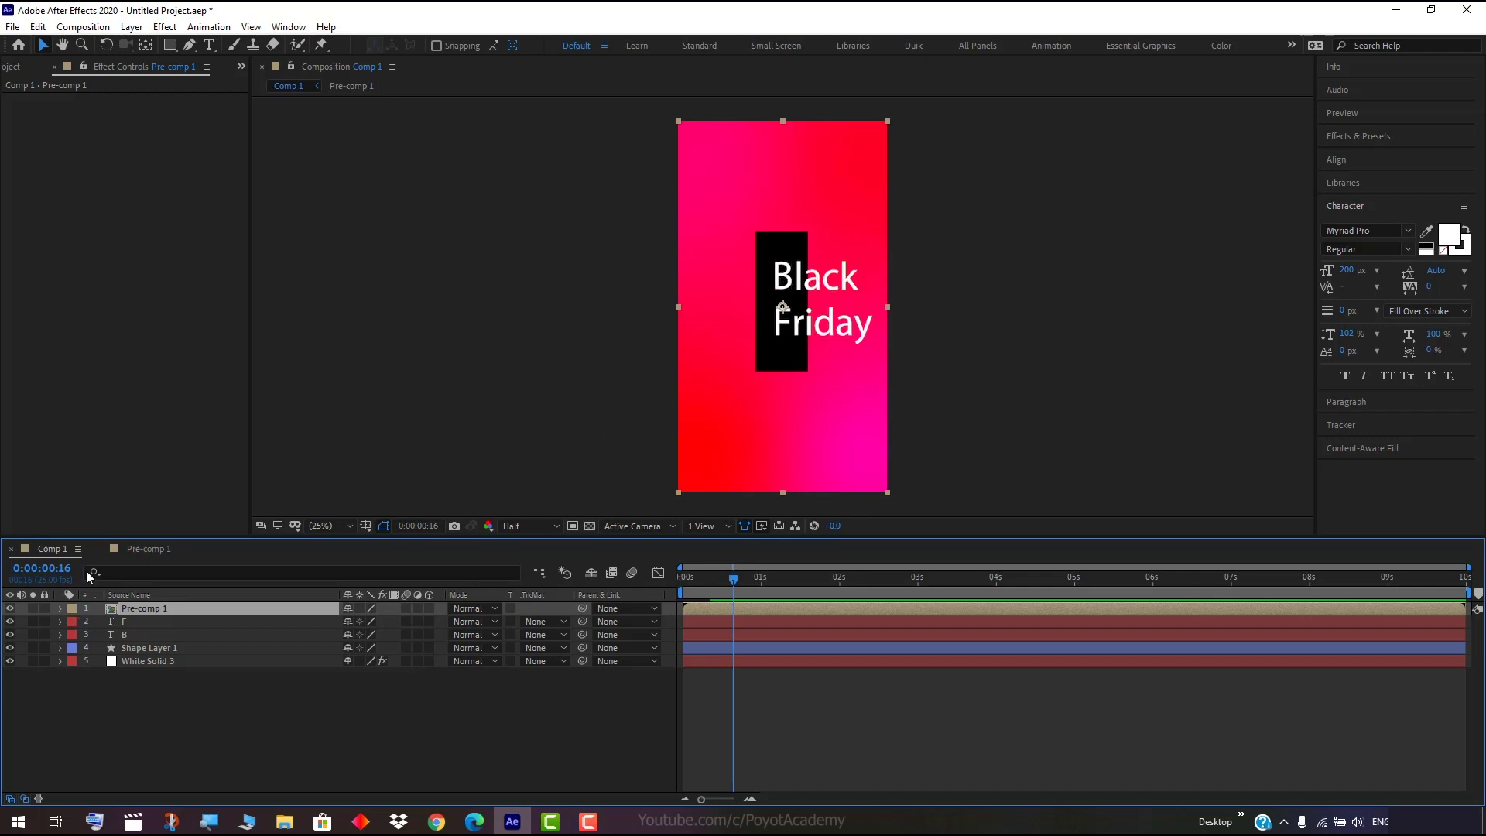
left_click(170, 44)
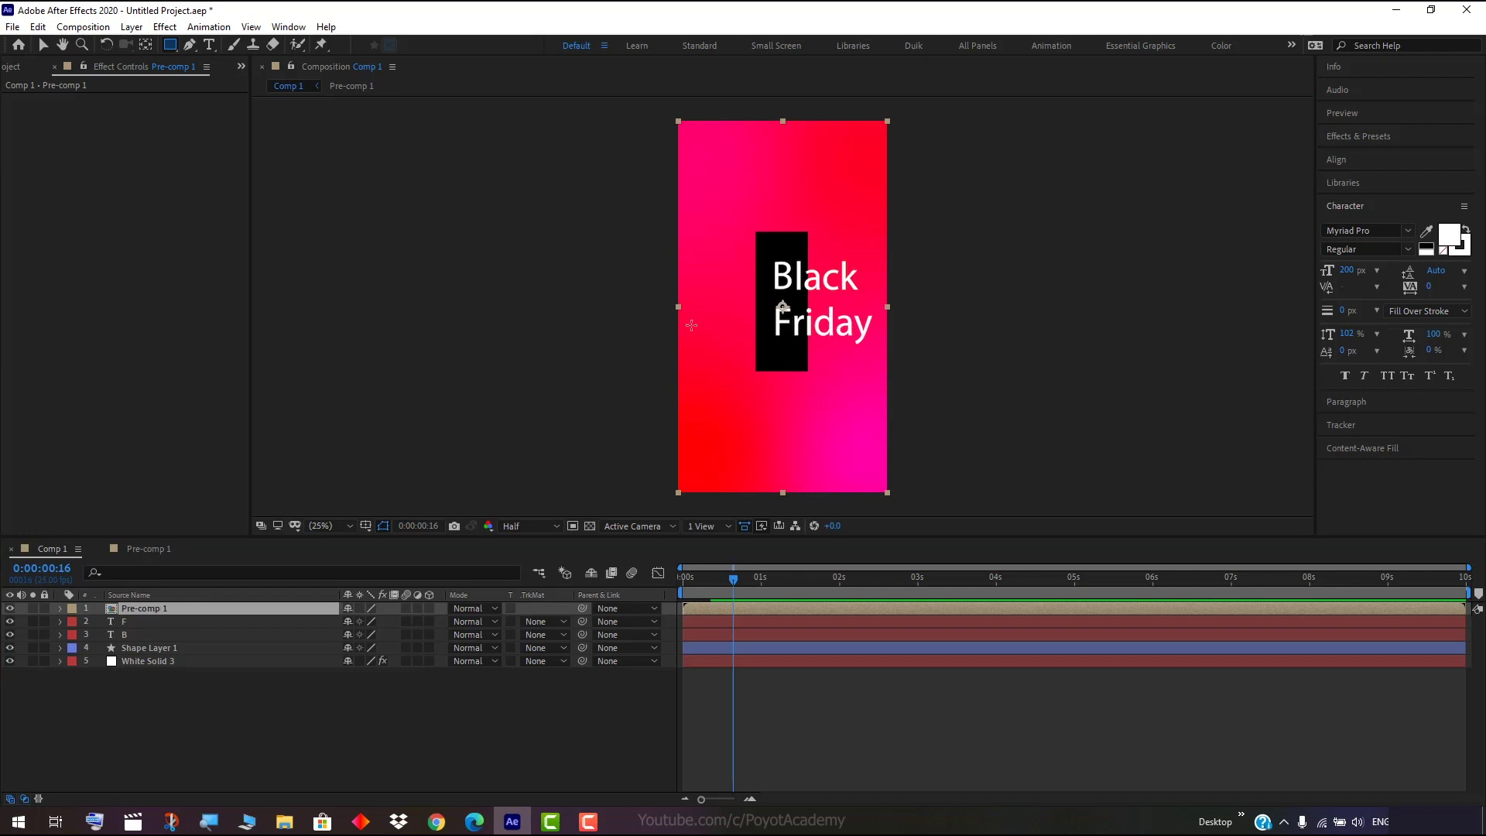
left_click(160, 607)
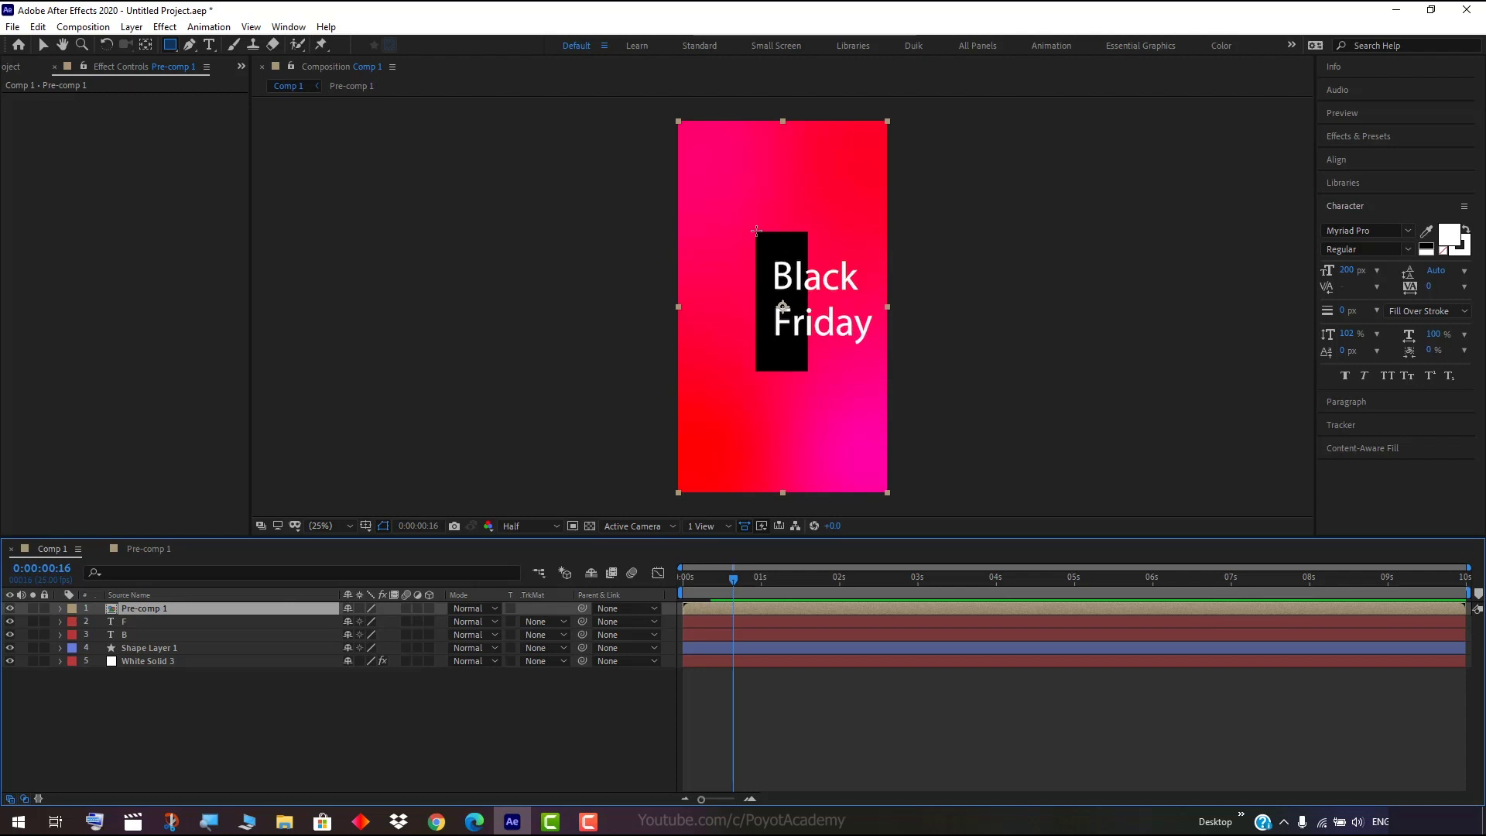
mouse_move(756, 231)
left_mouse_down()
mouse_move(812, 362)
mouse_move(834, 368)
mouse_move(795, 375)
left_mouse_up()
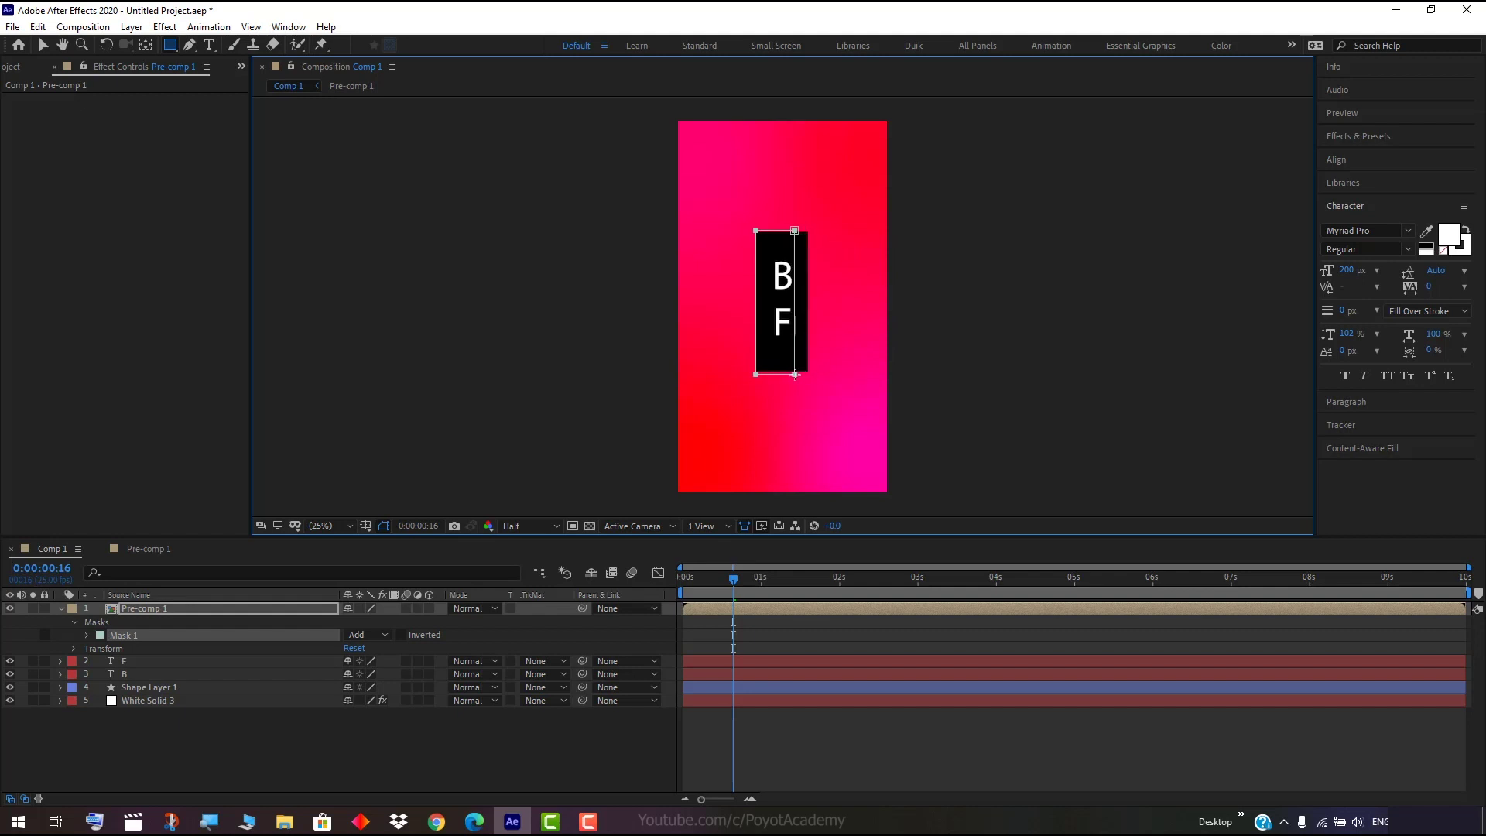
left_click_drag(795, 375, 795, 371)
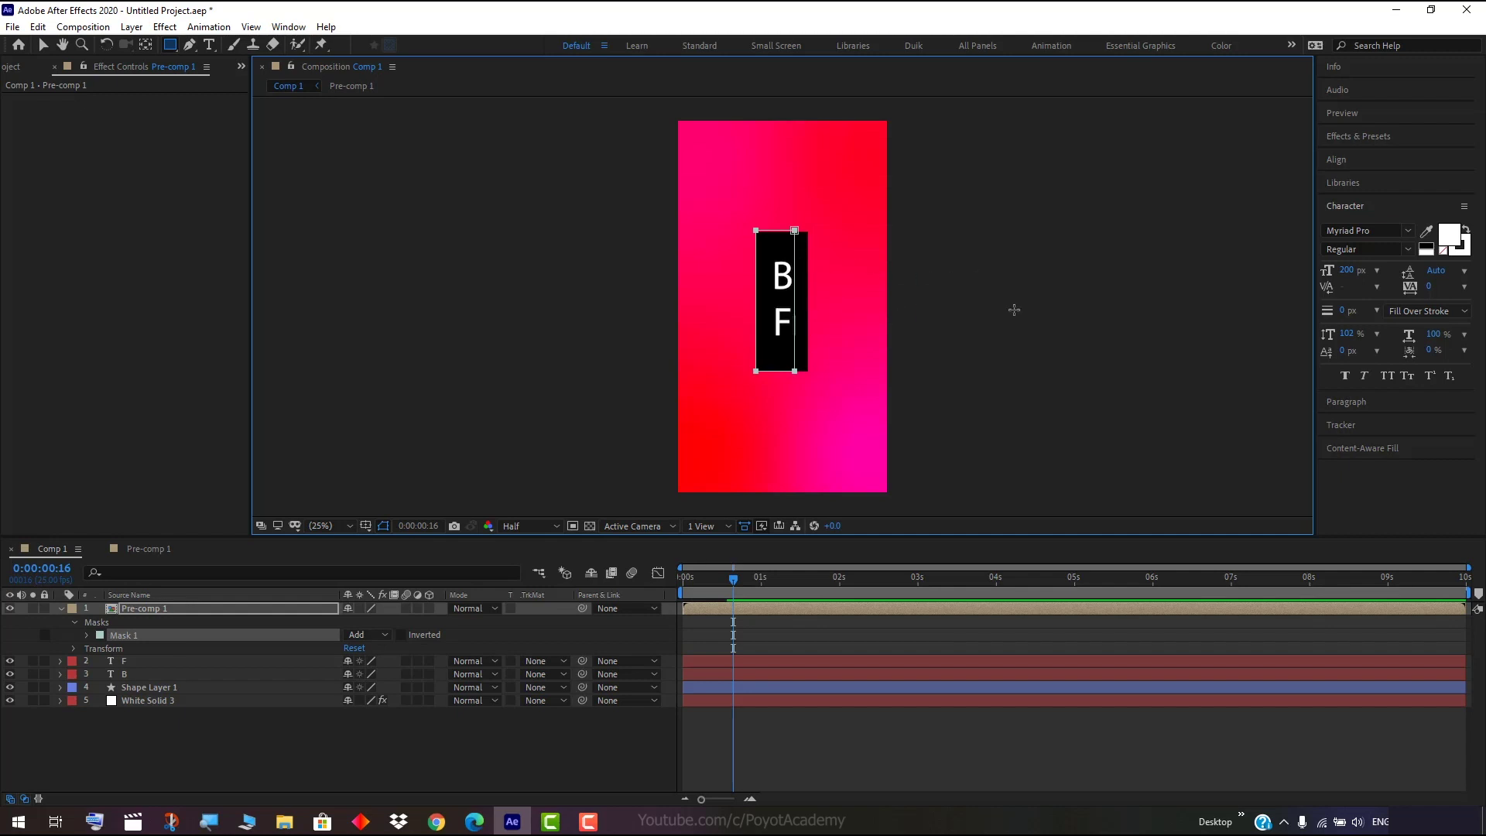
Keyframe Shape Layer 1's Position so the black box slides right off-frame to X 1267 by 1 second.
left_click(157, 687)
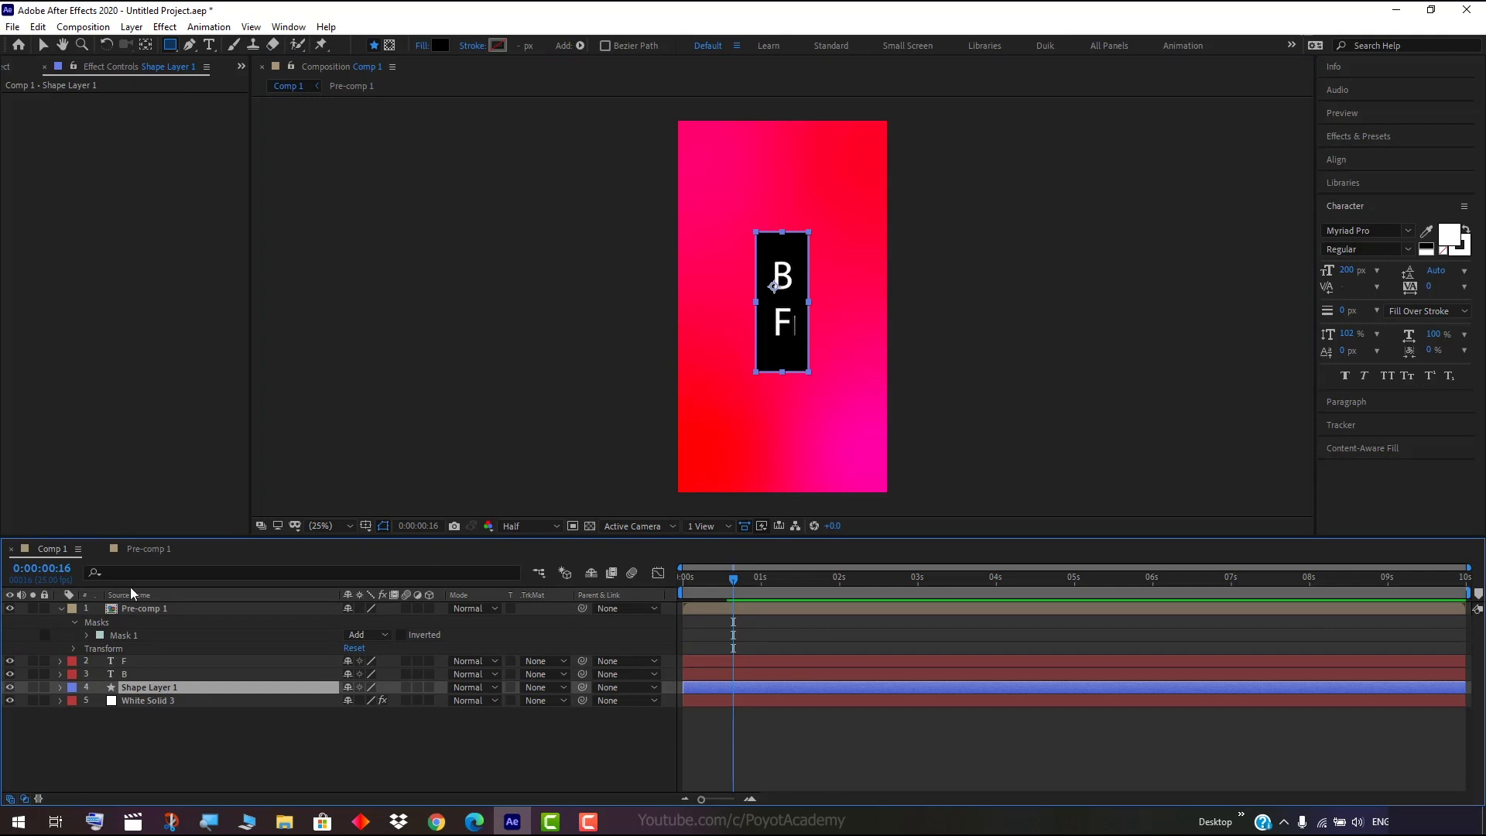
left_click(60, 688)
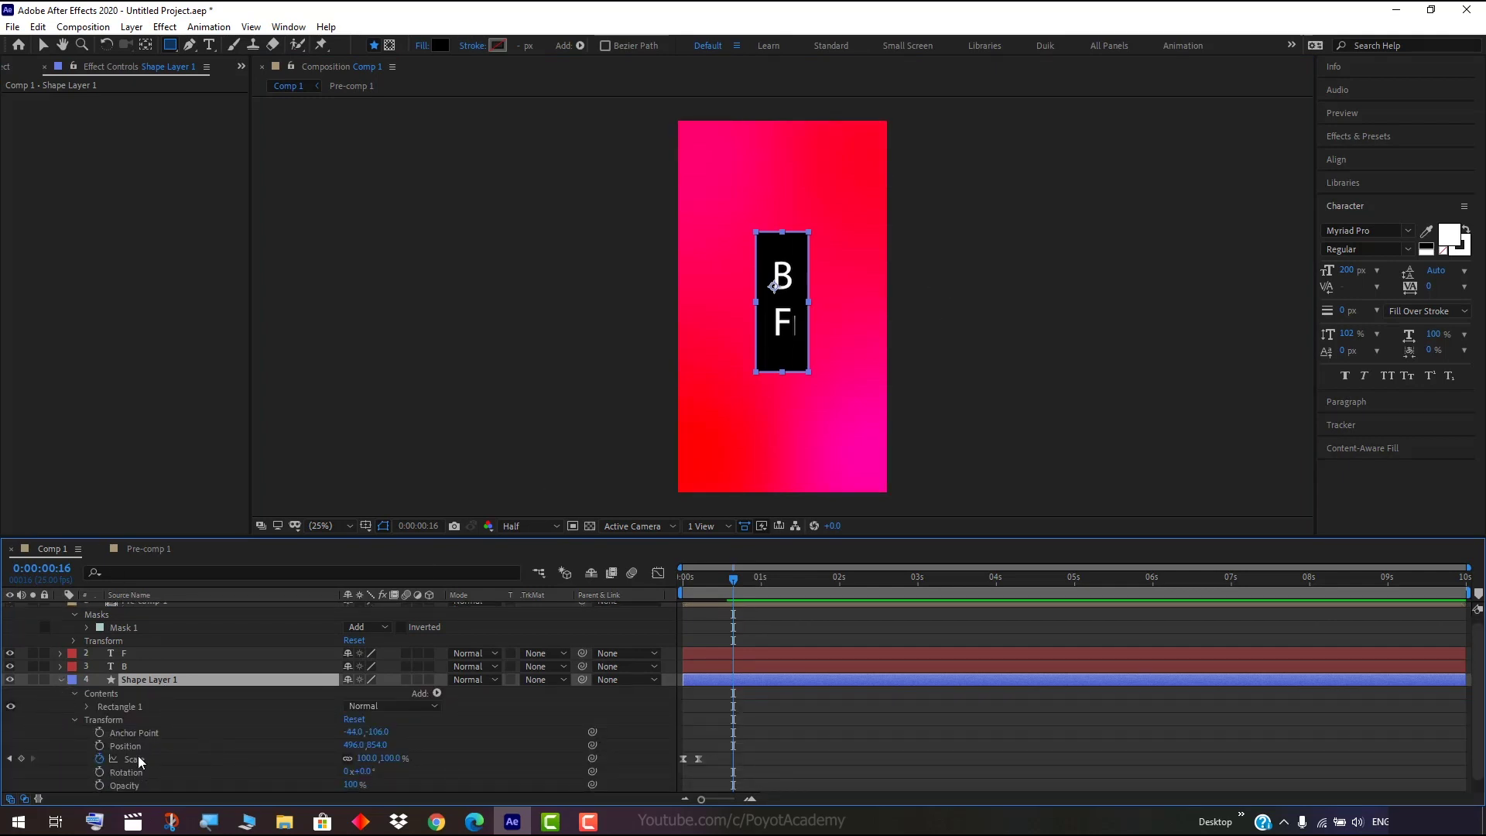
scroll(139, 763, "down", 1)
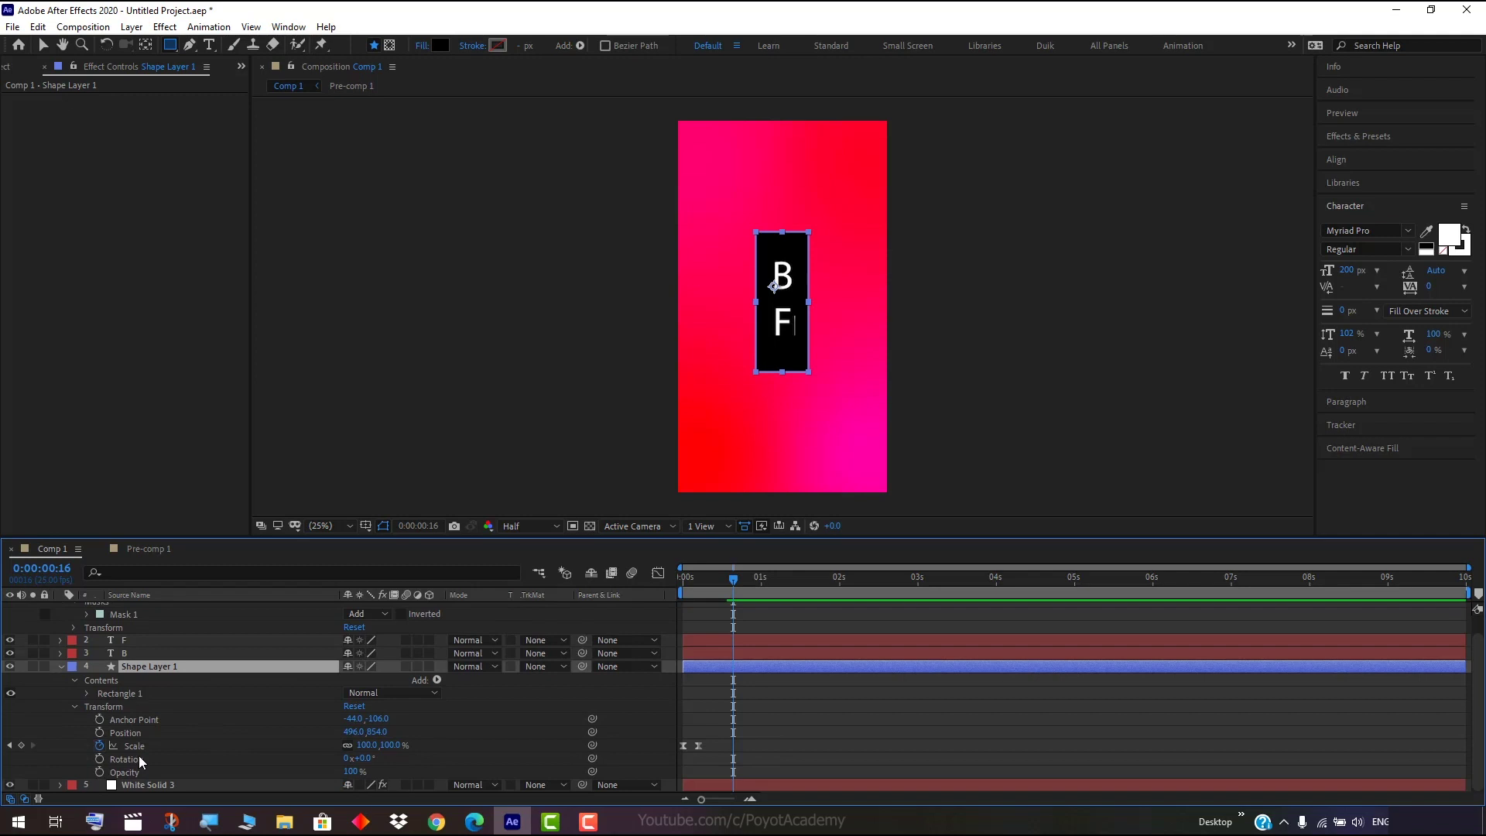
left_click(100, 732)
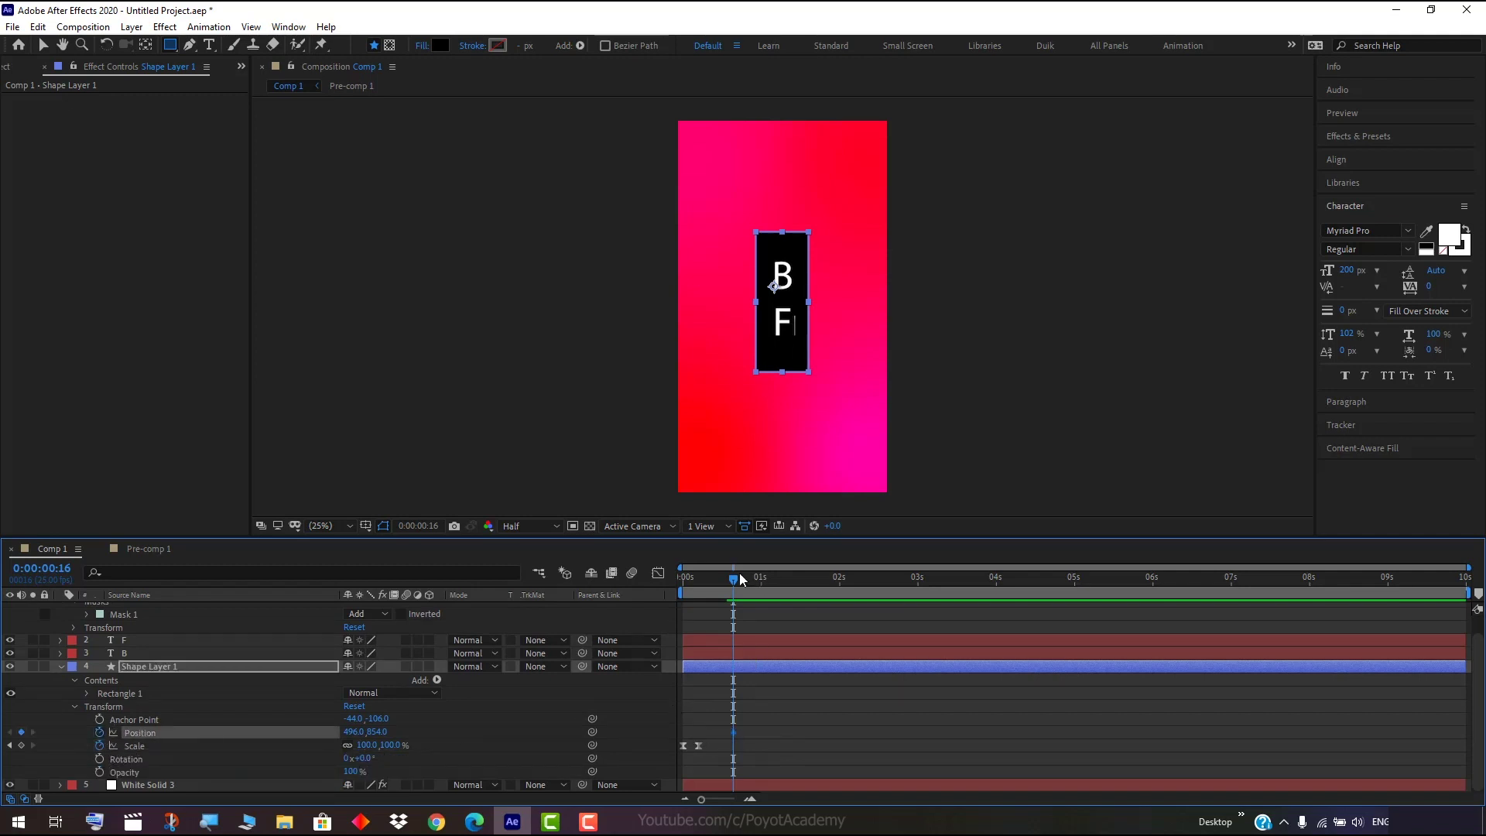
left_click_drag(741, 578, 762, 578)
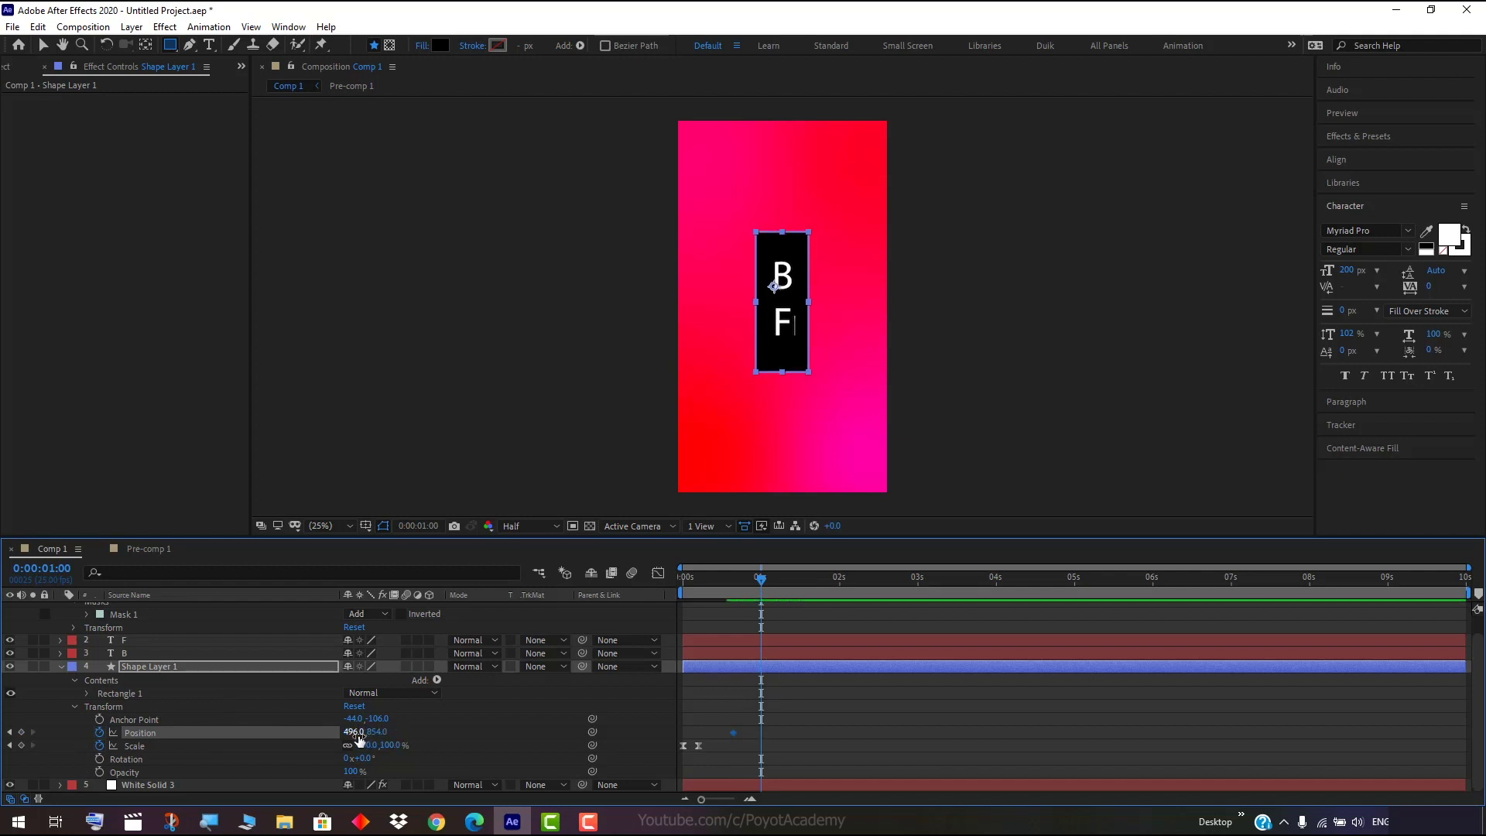
left_click_drag(355, 732, 958, 745)
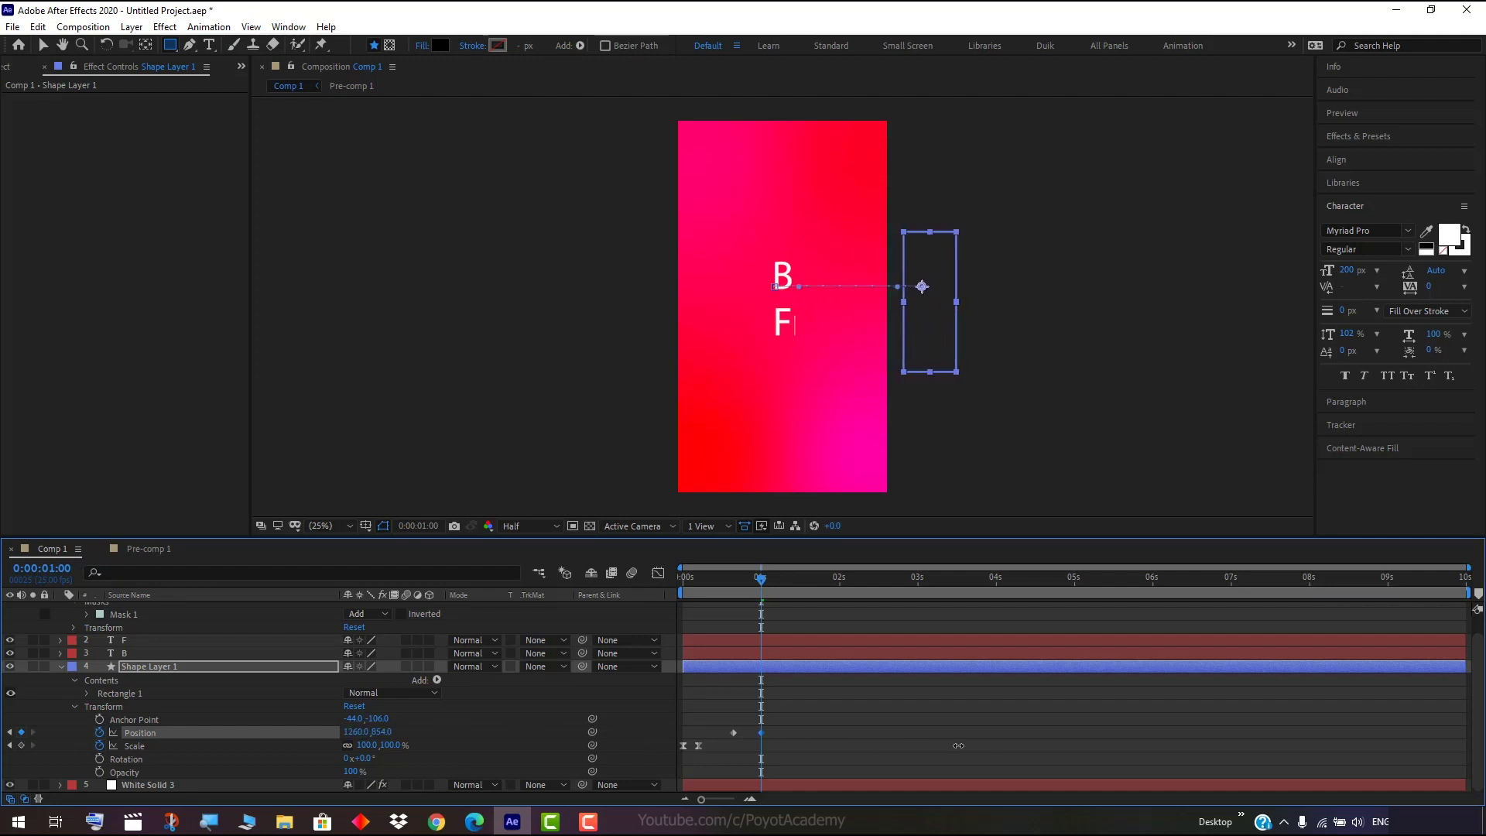
left_click_drag(958, 745, 964, 745)
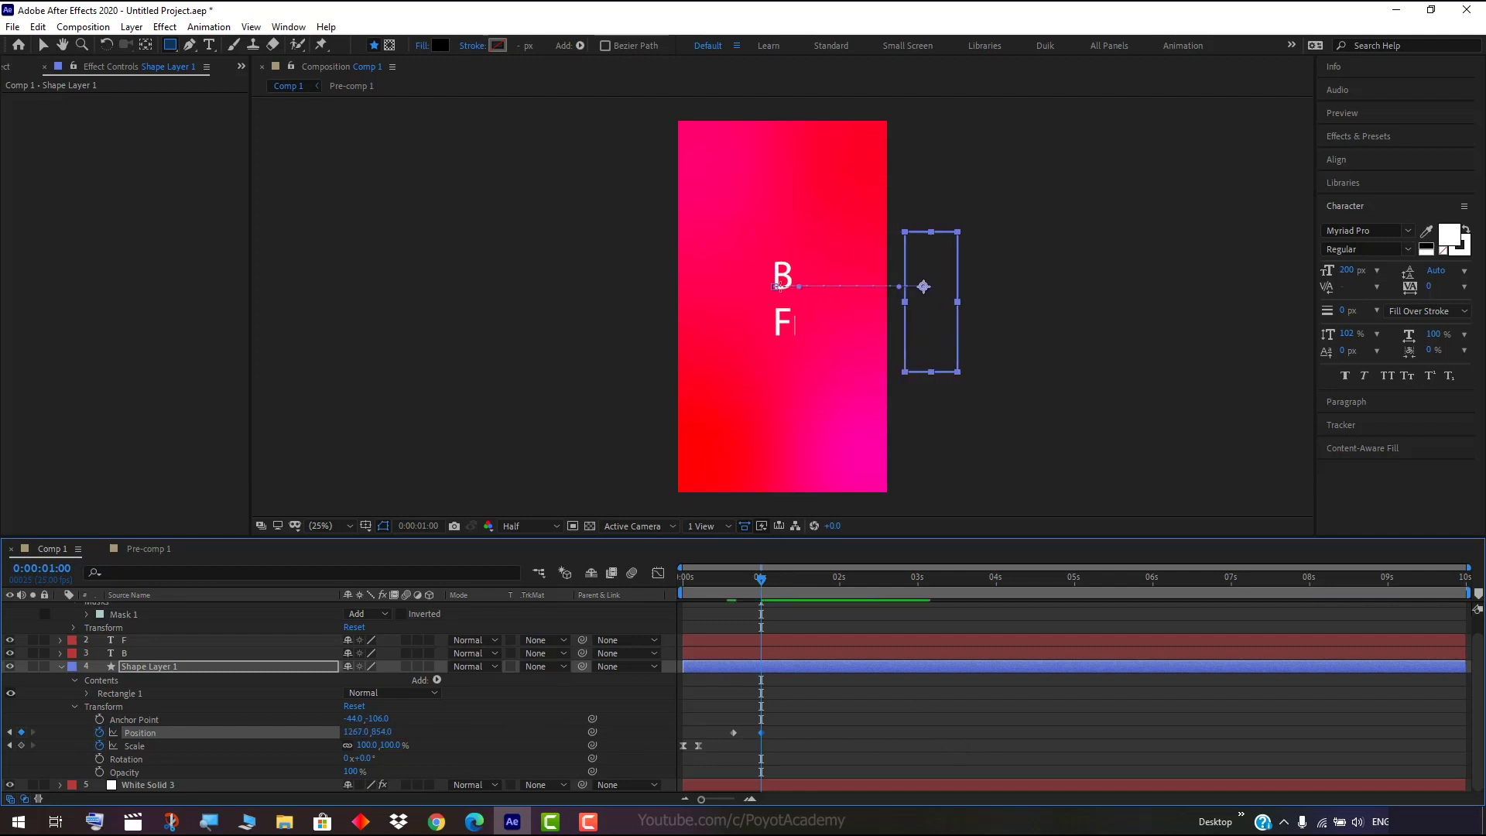
Pull Mask 1's right edge slightly inward using Free Transform.
left_click(128, 617)
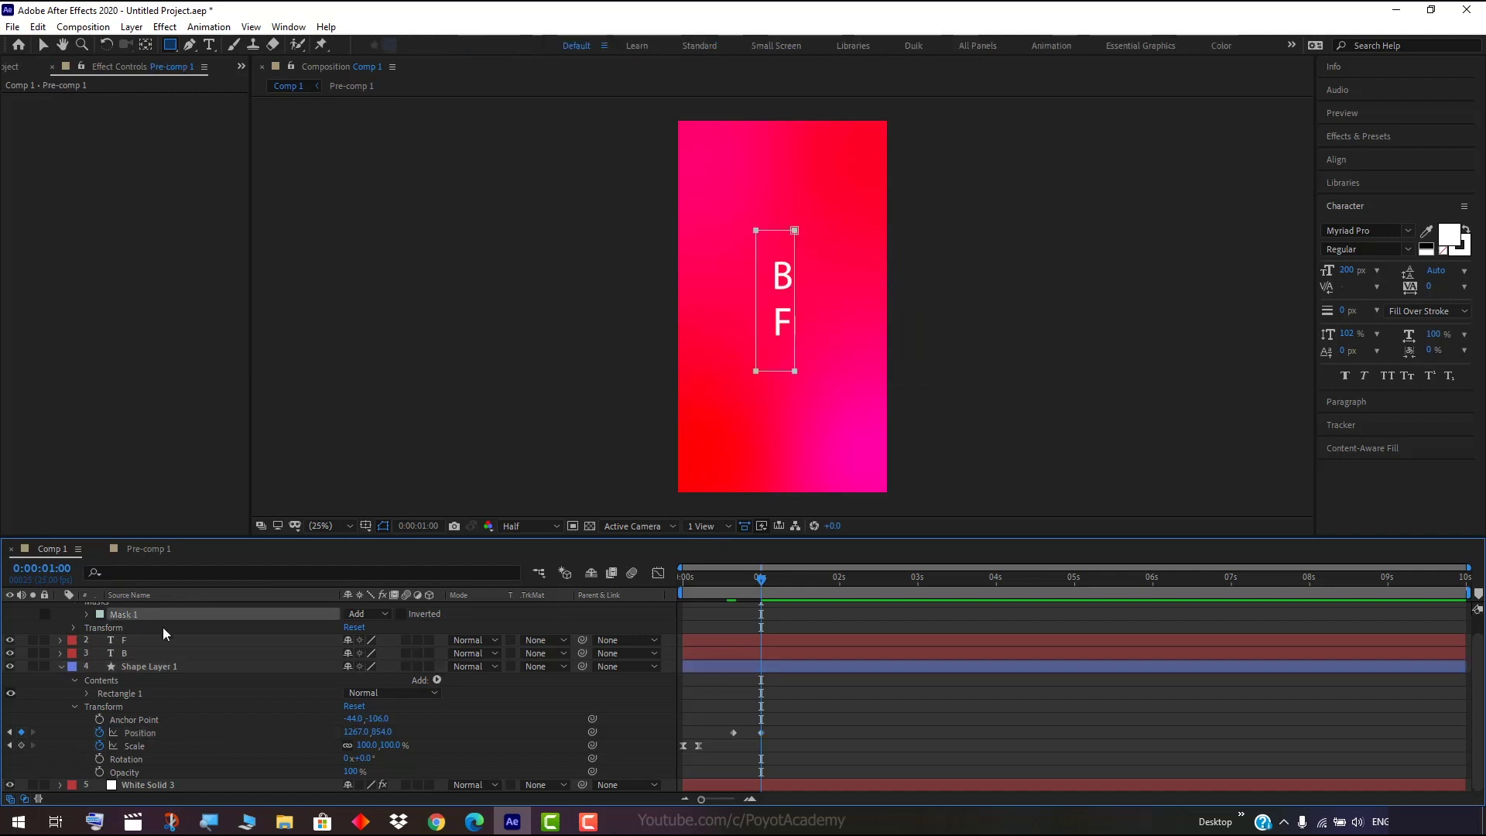
scroll(165, 633, "up", 1)
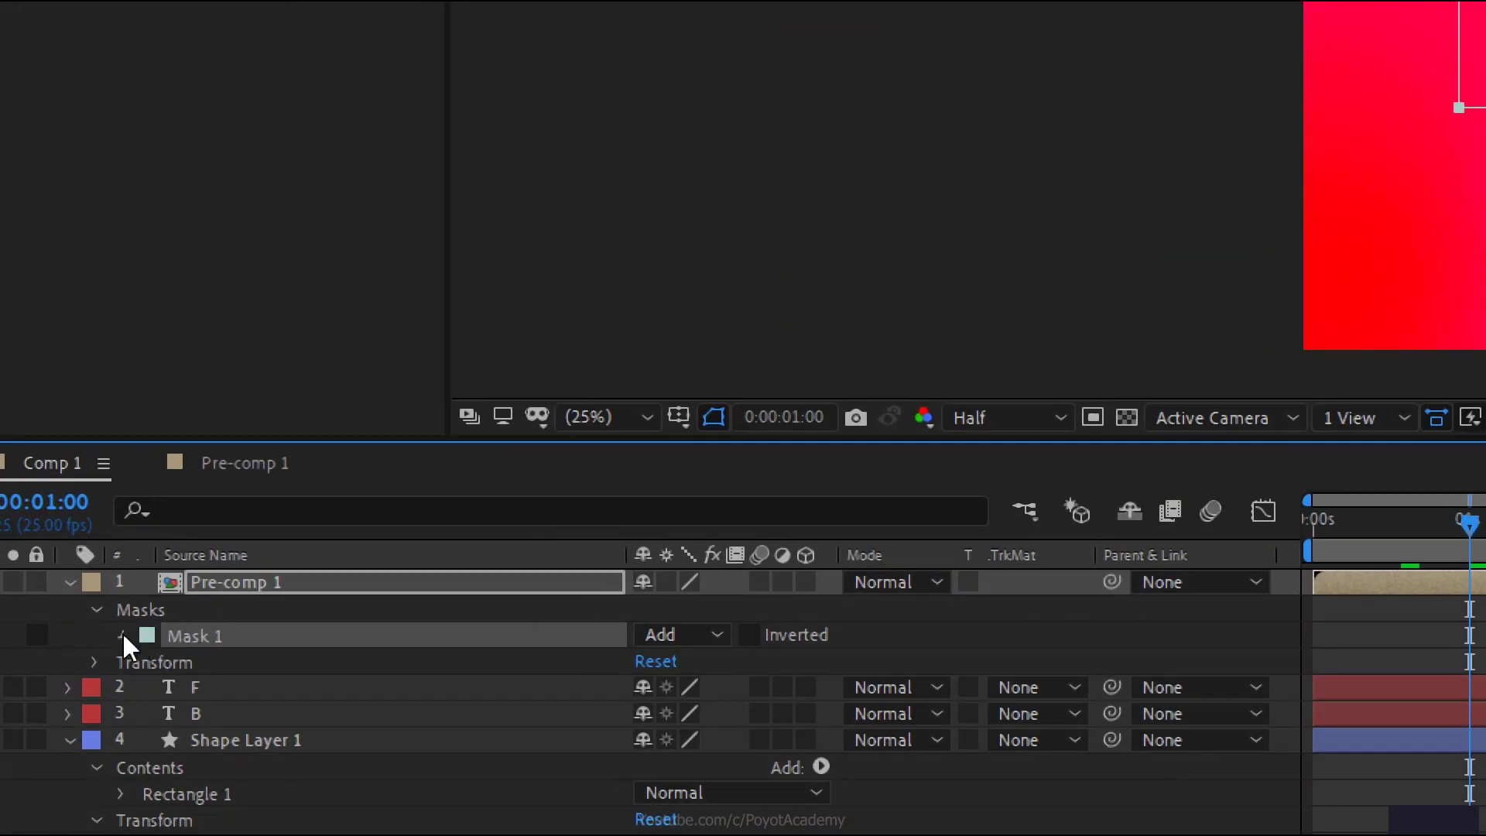
left_click(121, 635)
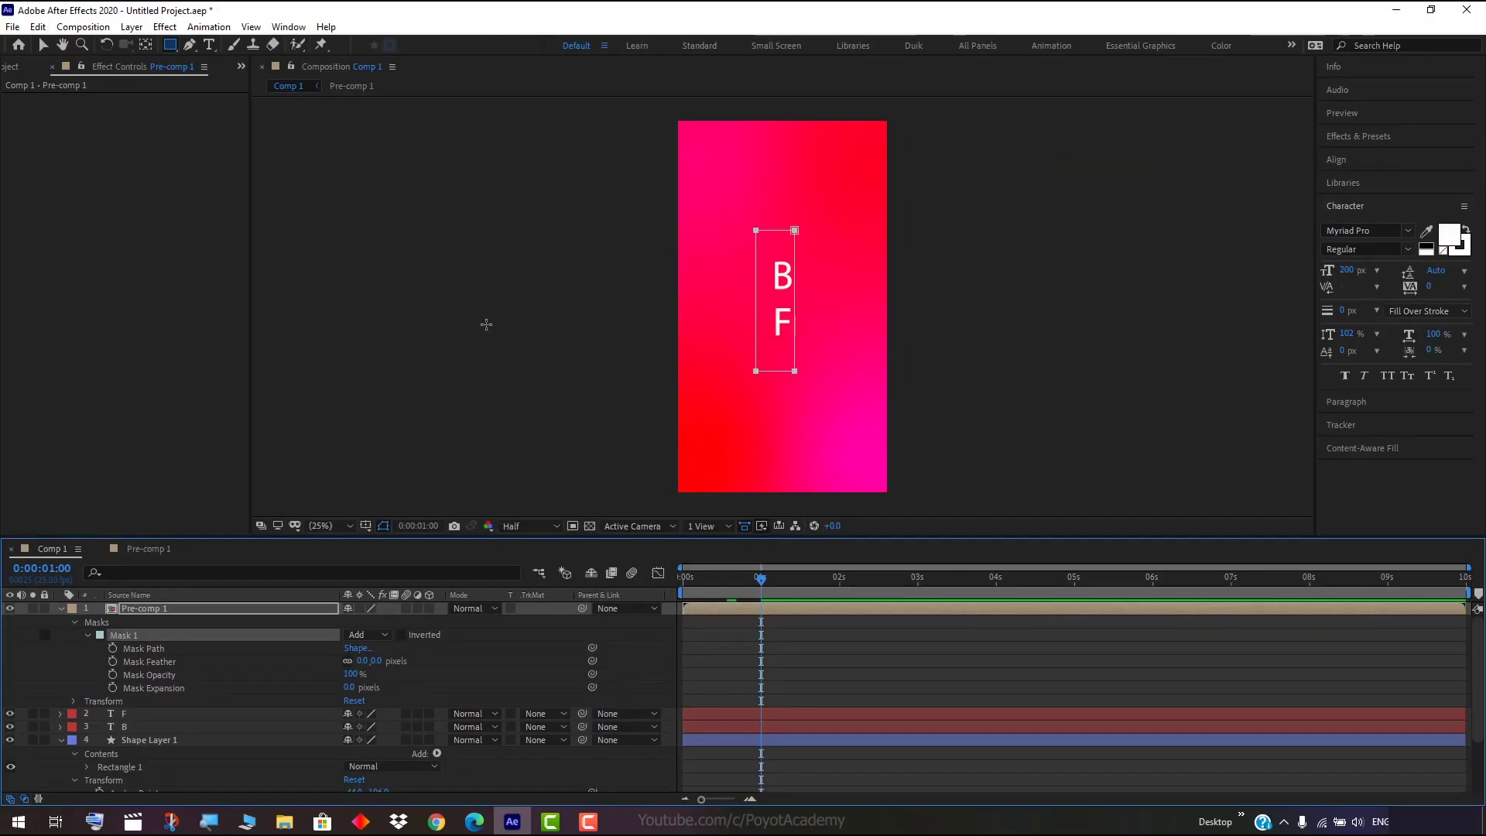
left_click(44, 45)
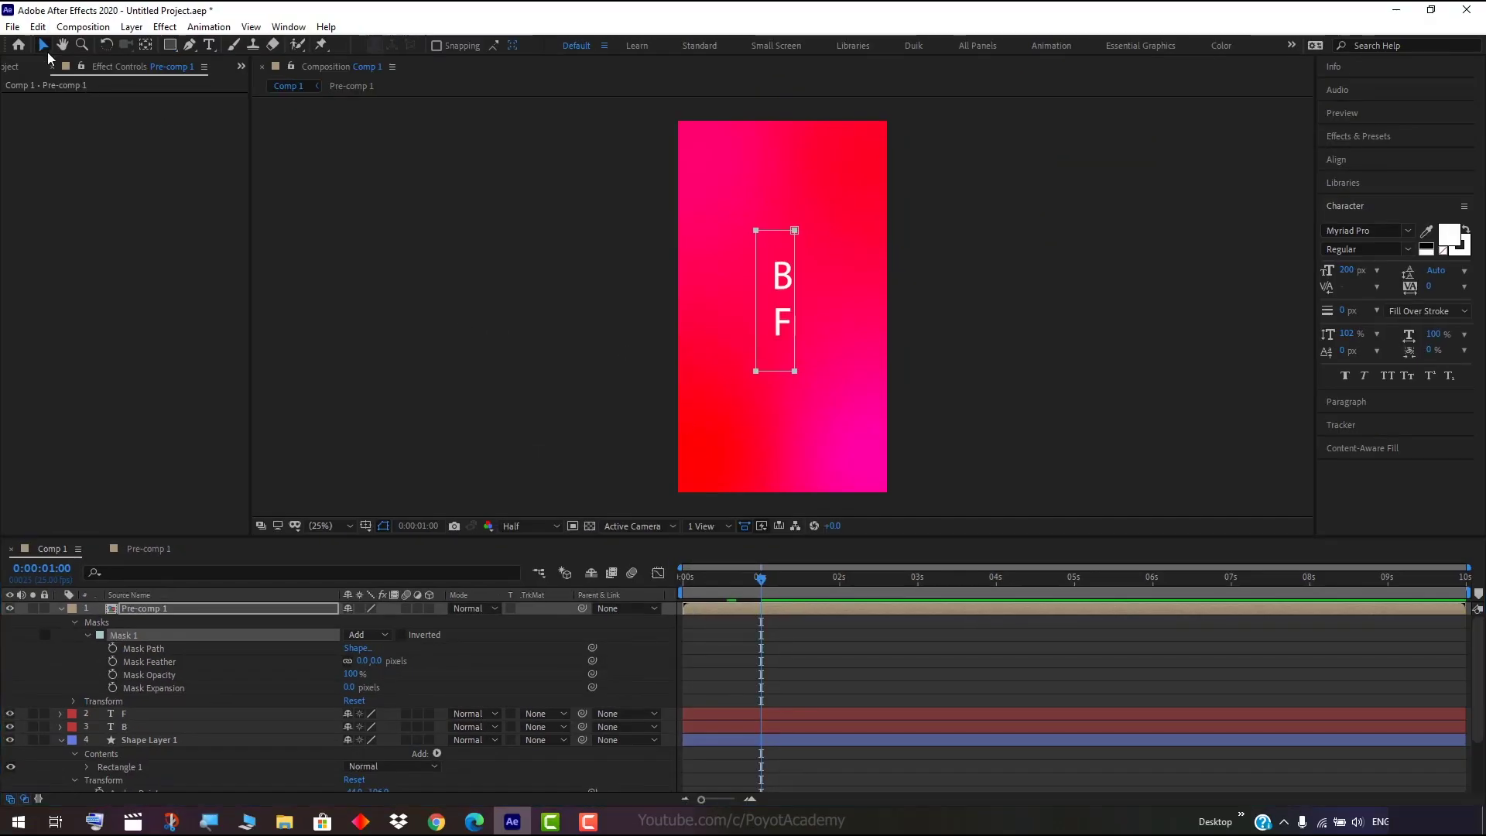
double_click(796, 231)
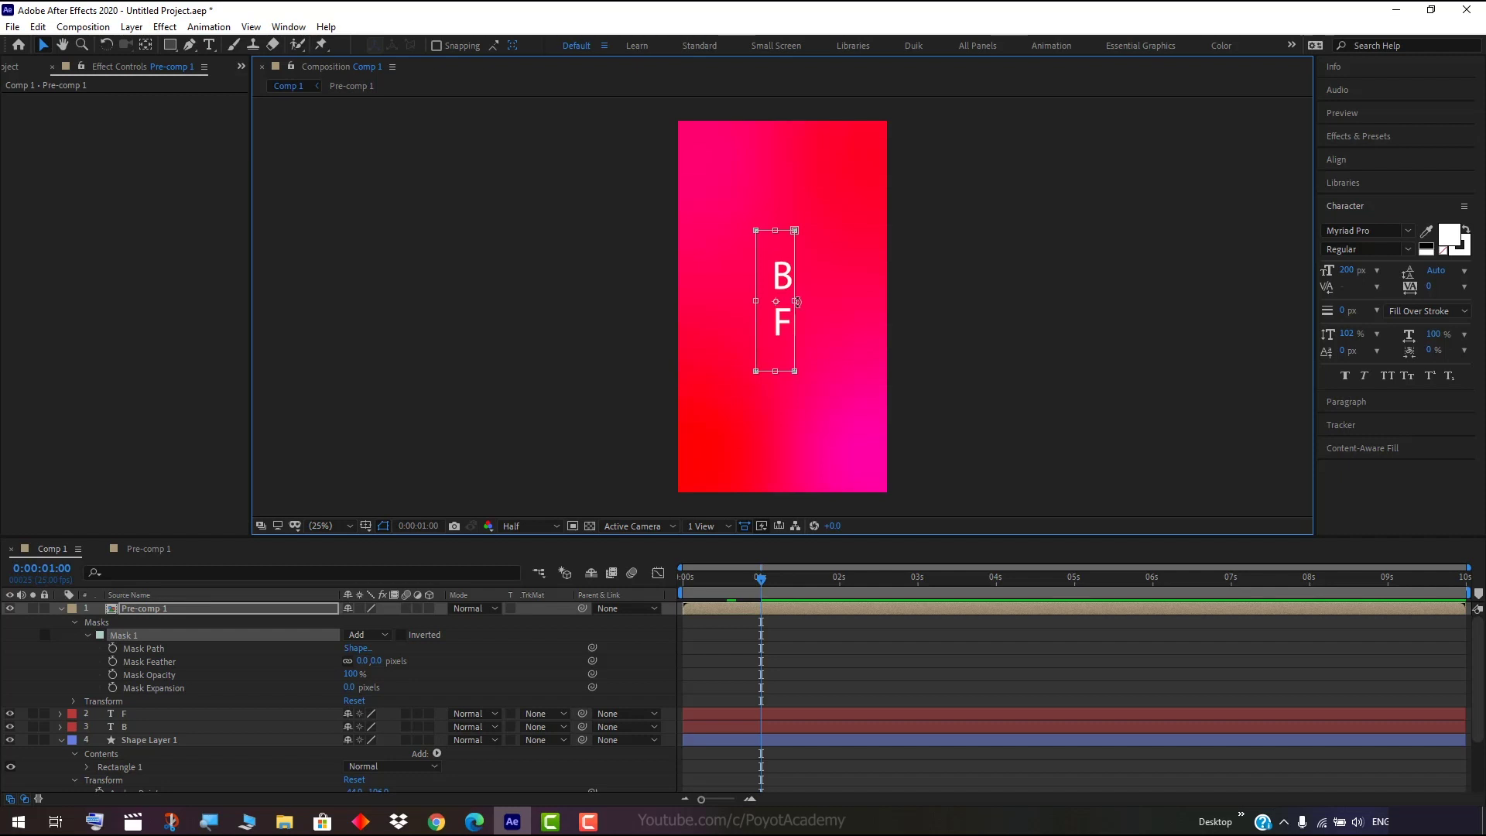
left_click_drag(796, 301, 794, 302)
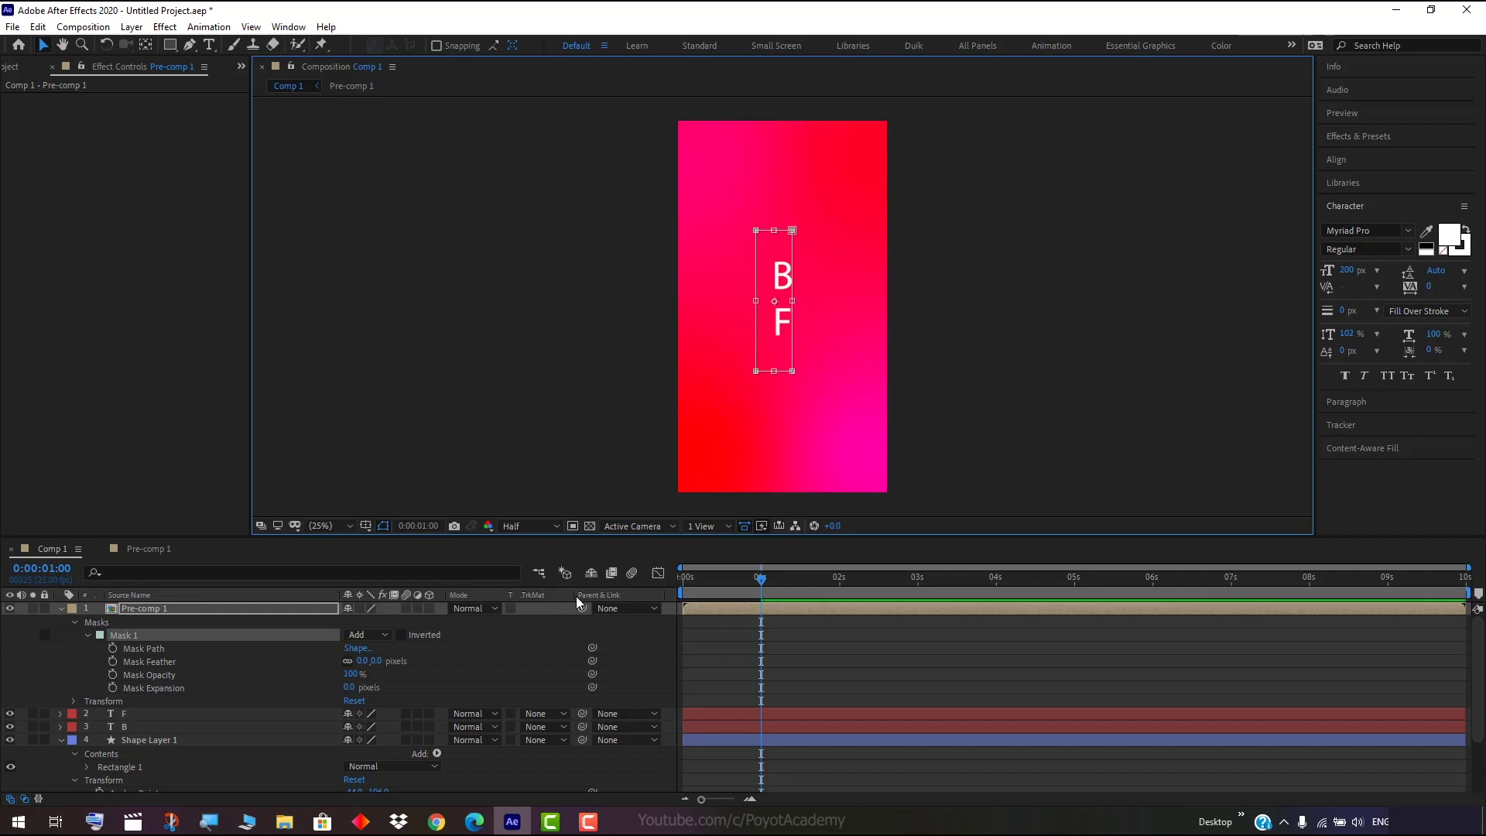
scroll(412, 699, "down", 3)
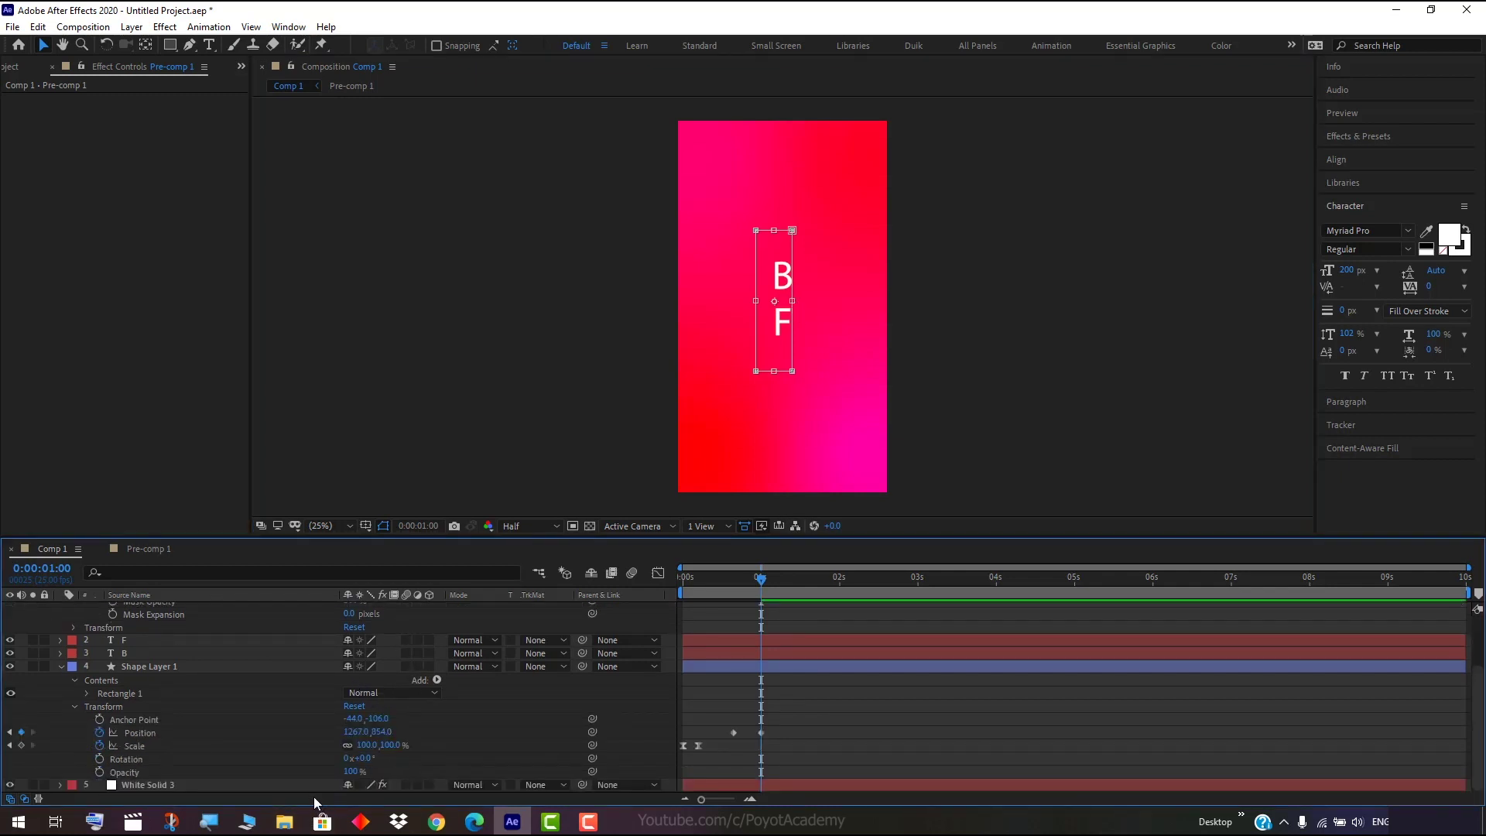
left_click(515, 409)
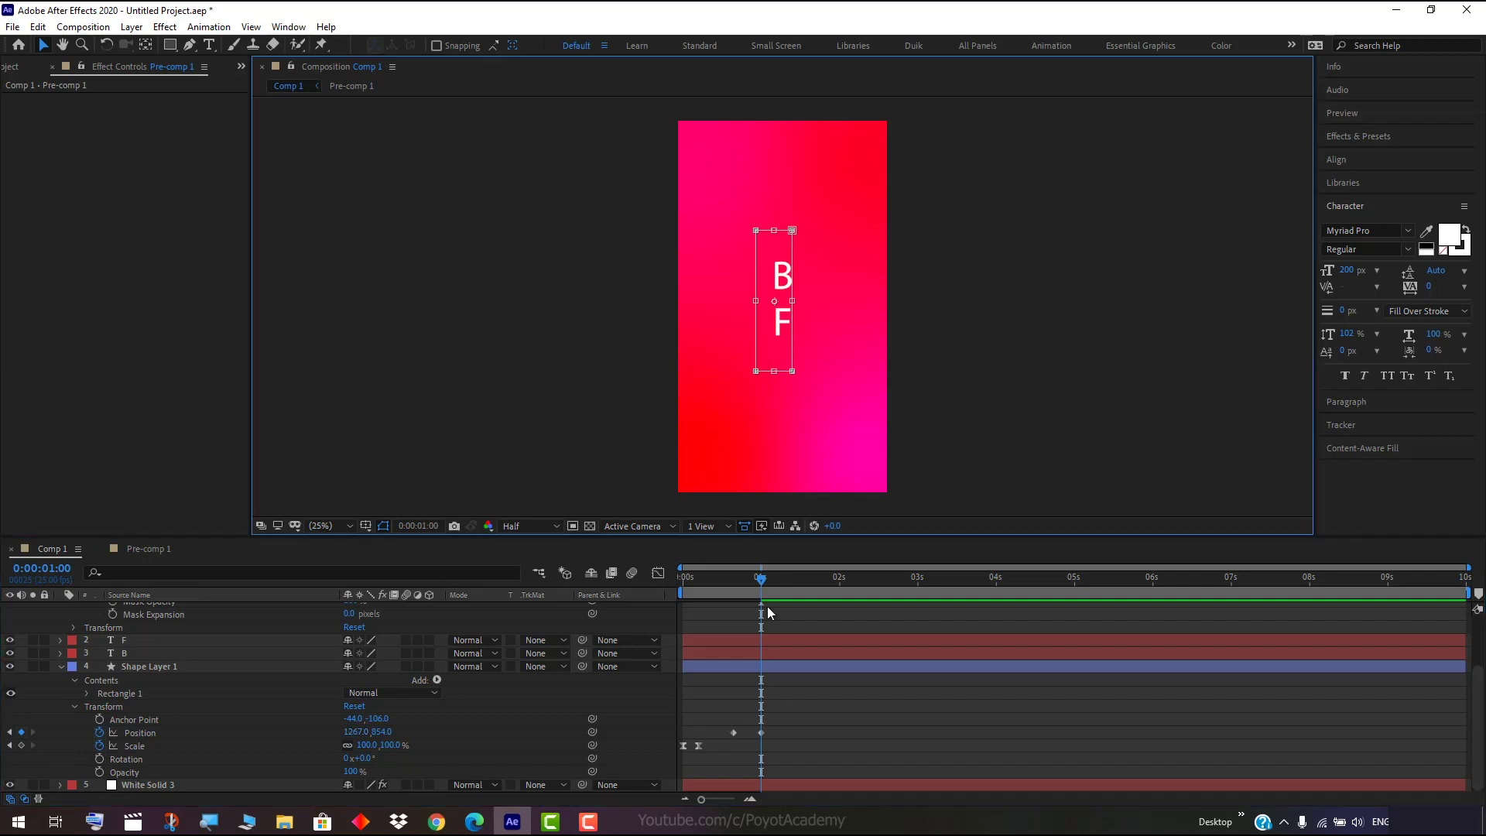
left_click_drag(762, 580, 652, 583)
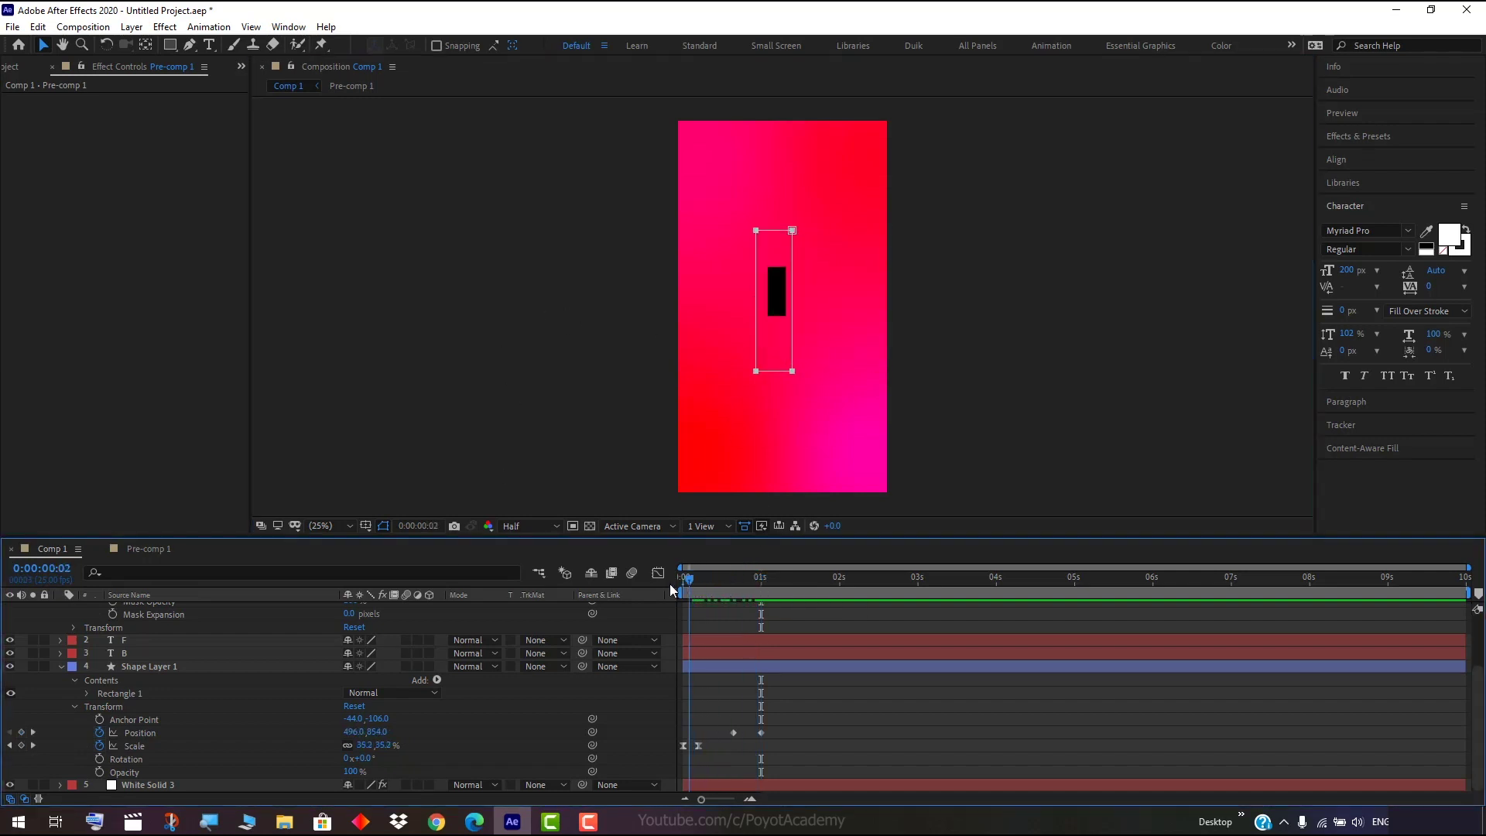
key("space")
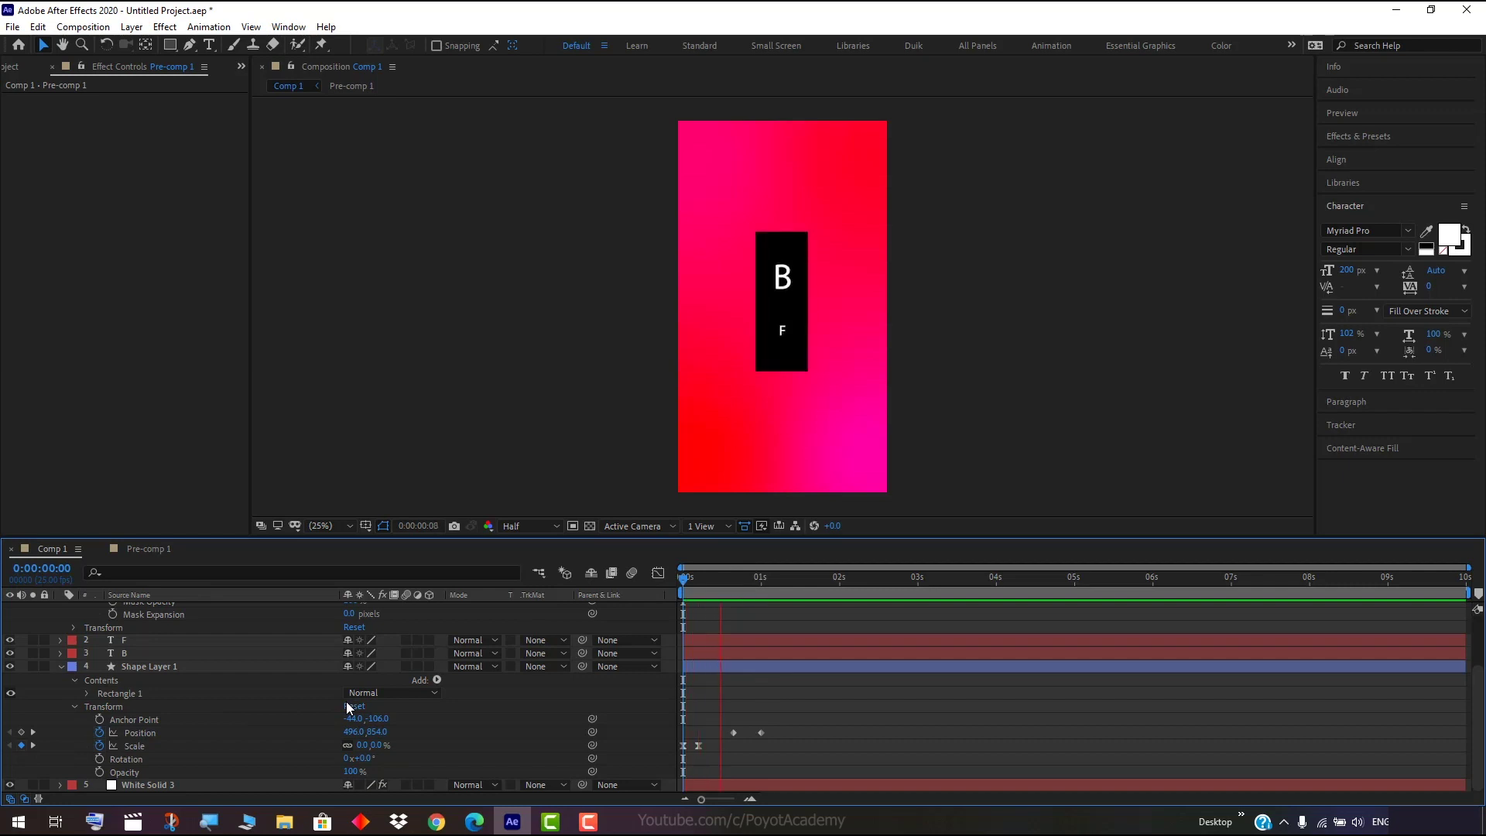
key("space")
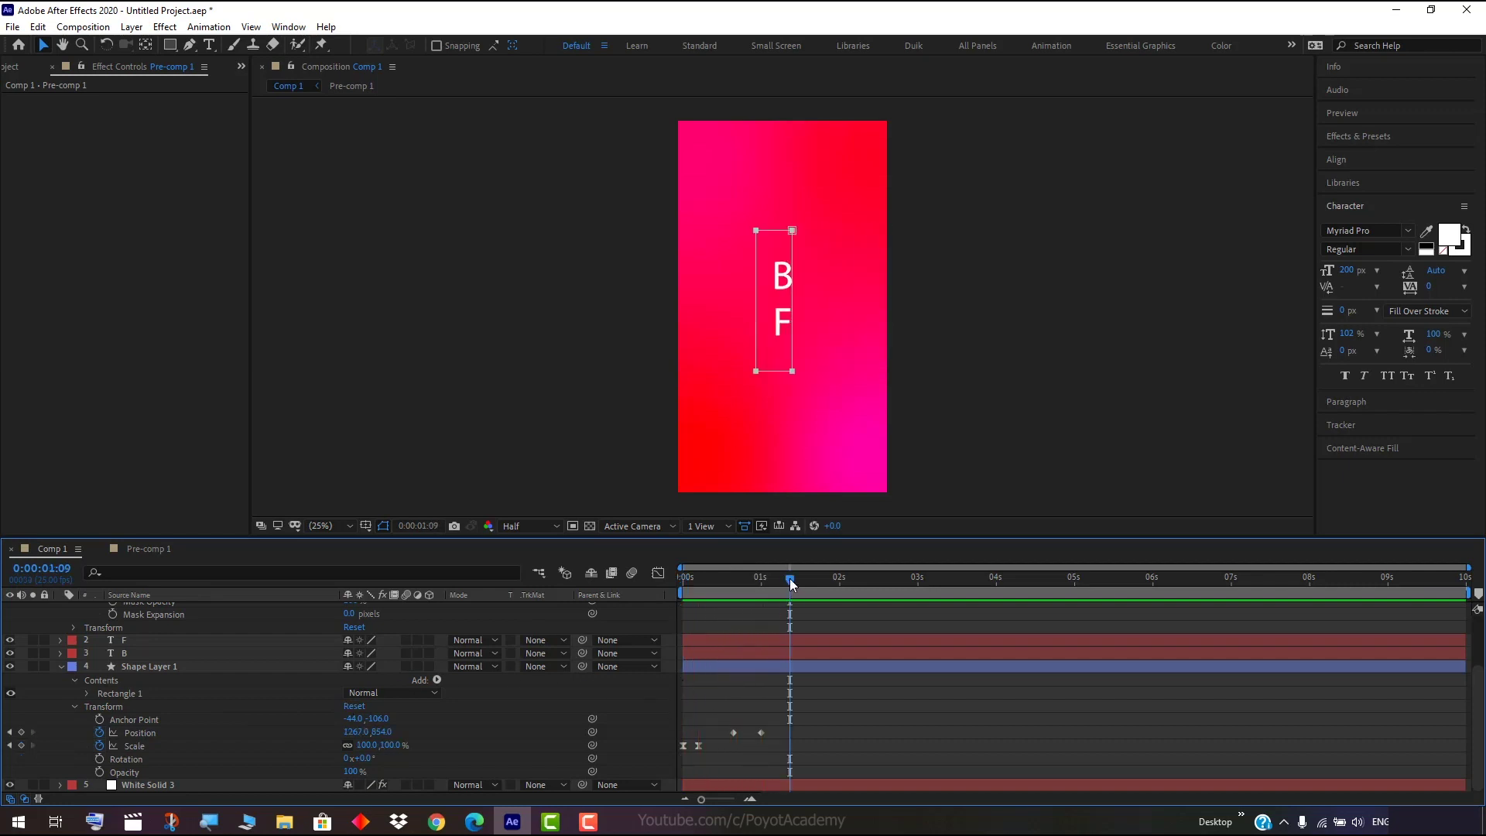
left_click_drag(790, 578, 737, 579)
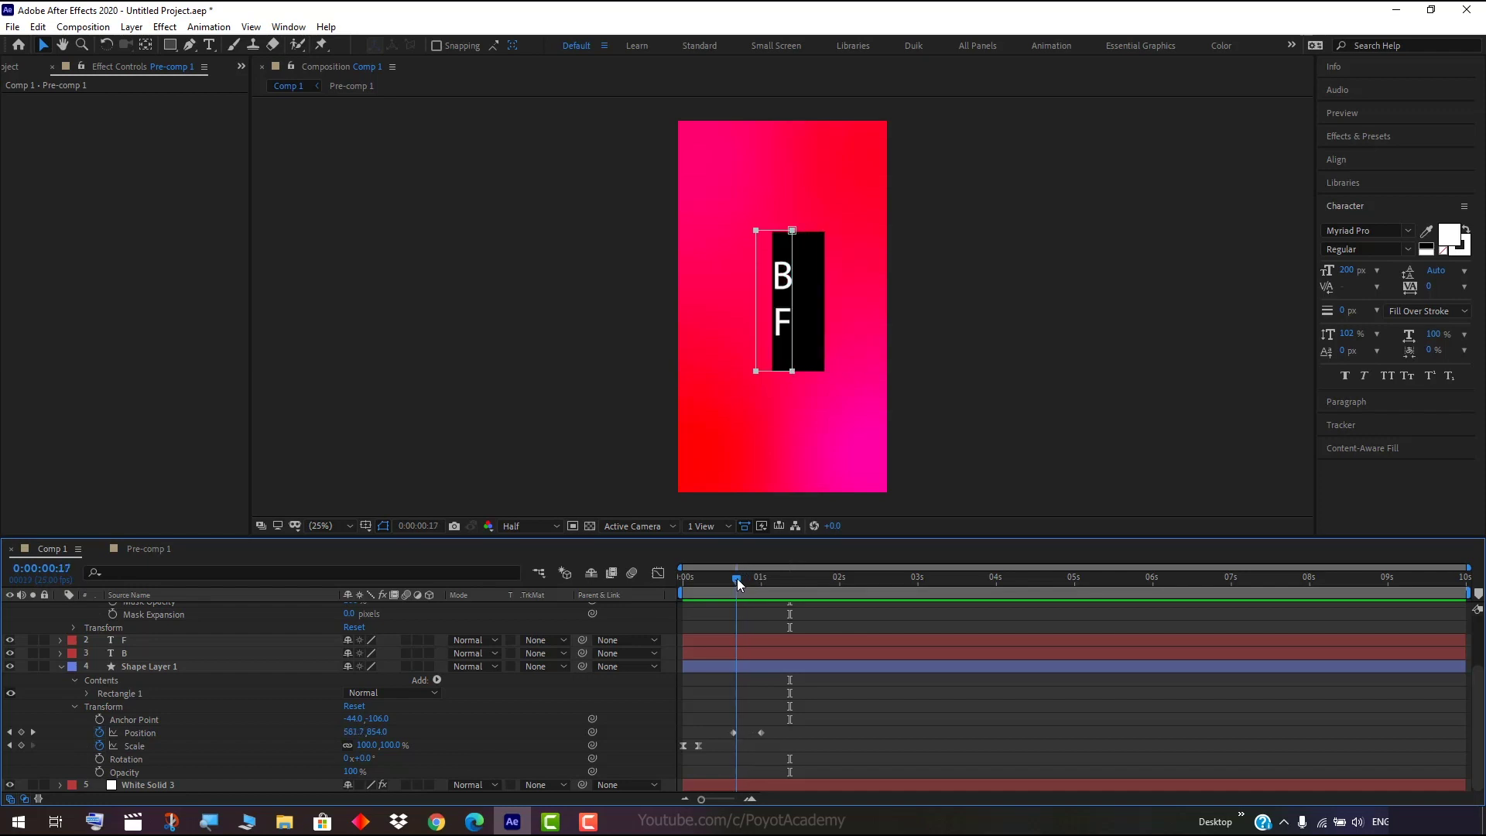
left_click_drag(737, 578, 743, 579)
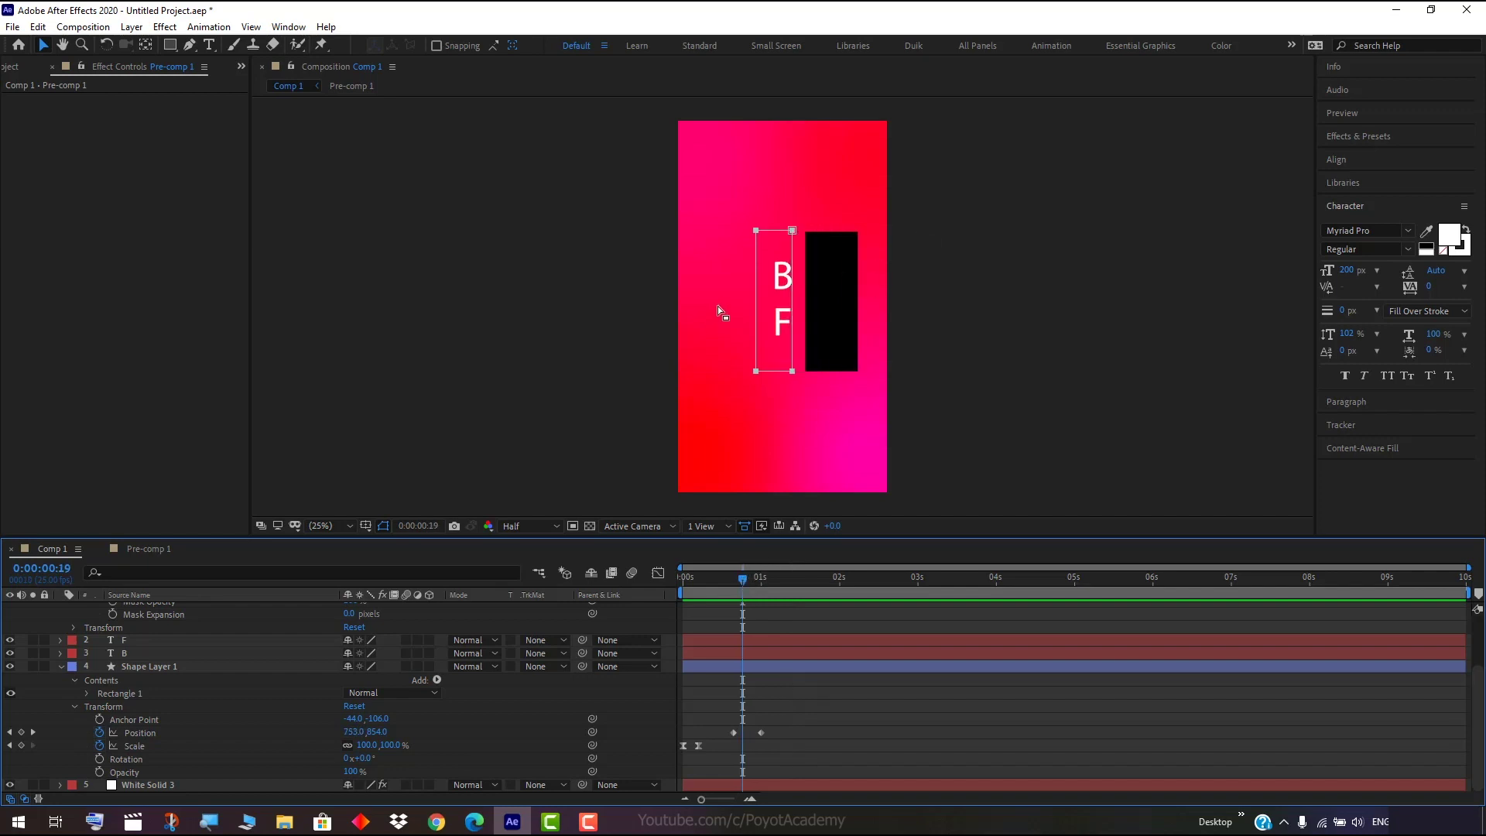
Set the first Mask Path keyframe on Pre-comp 1's Mask 1 at frame 19.
left_click(793, 230)
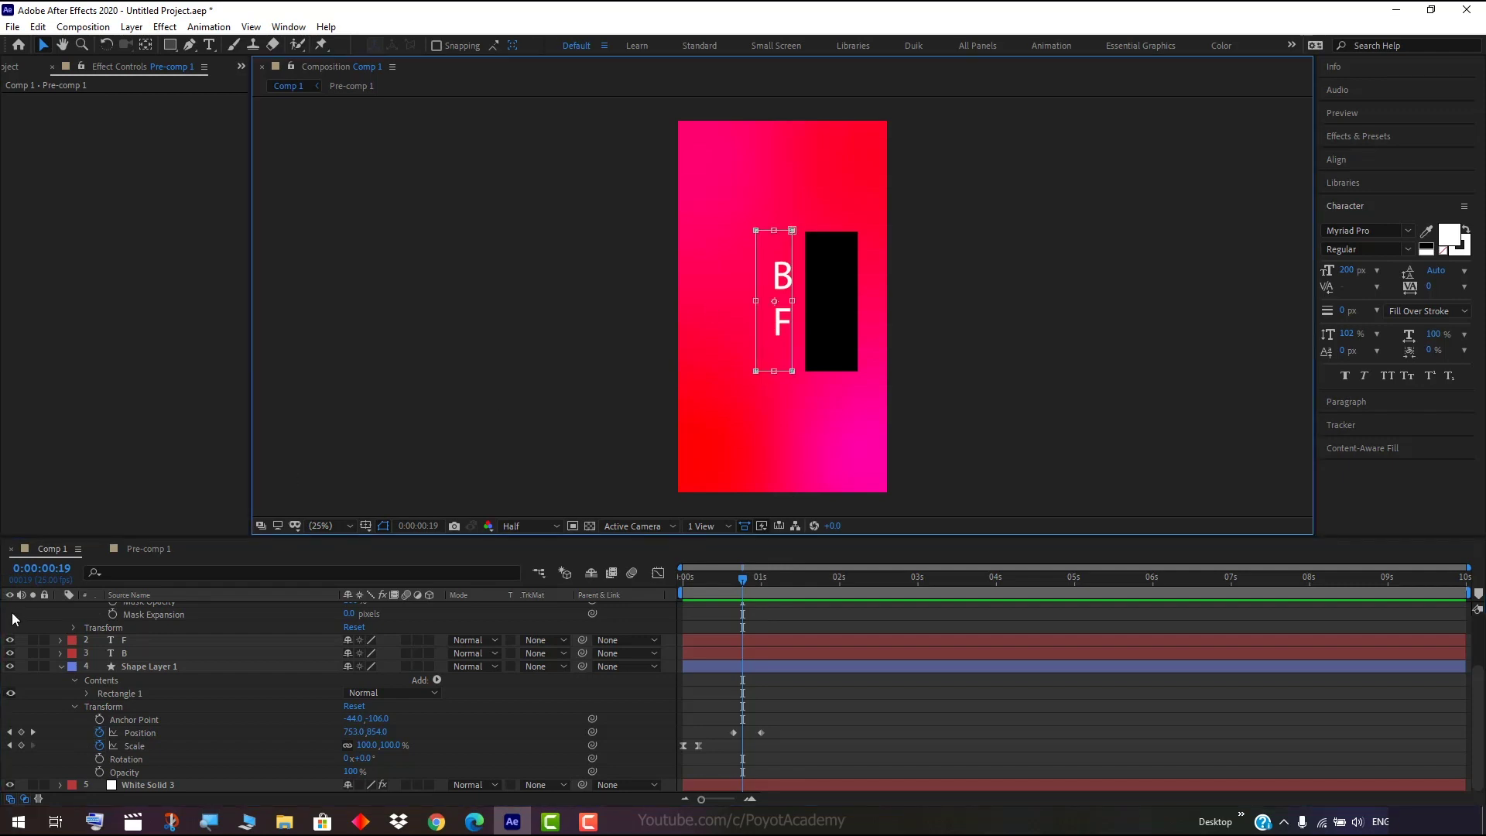
scroll(200, 639, "up", 3)
left_click(200, 634)
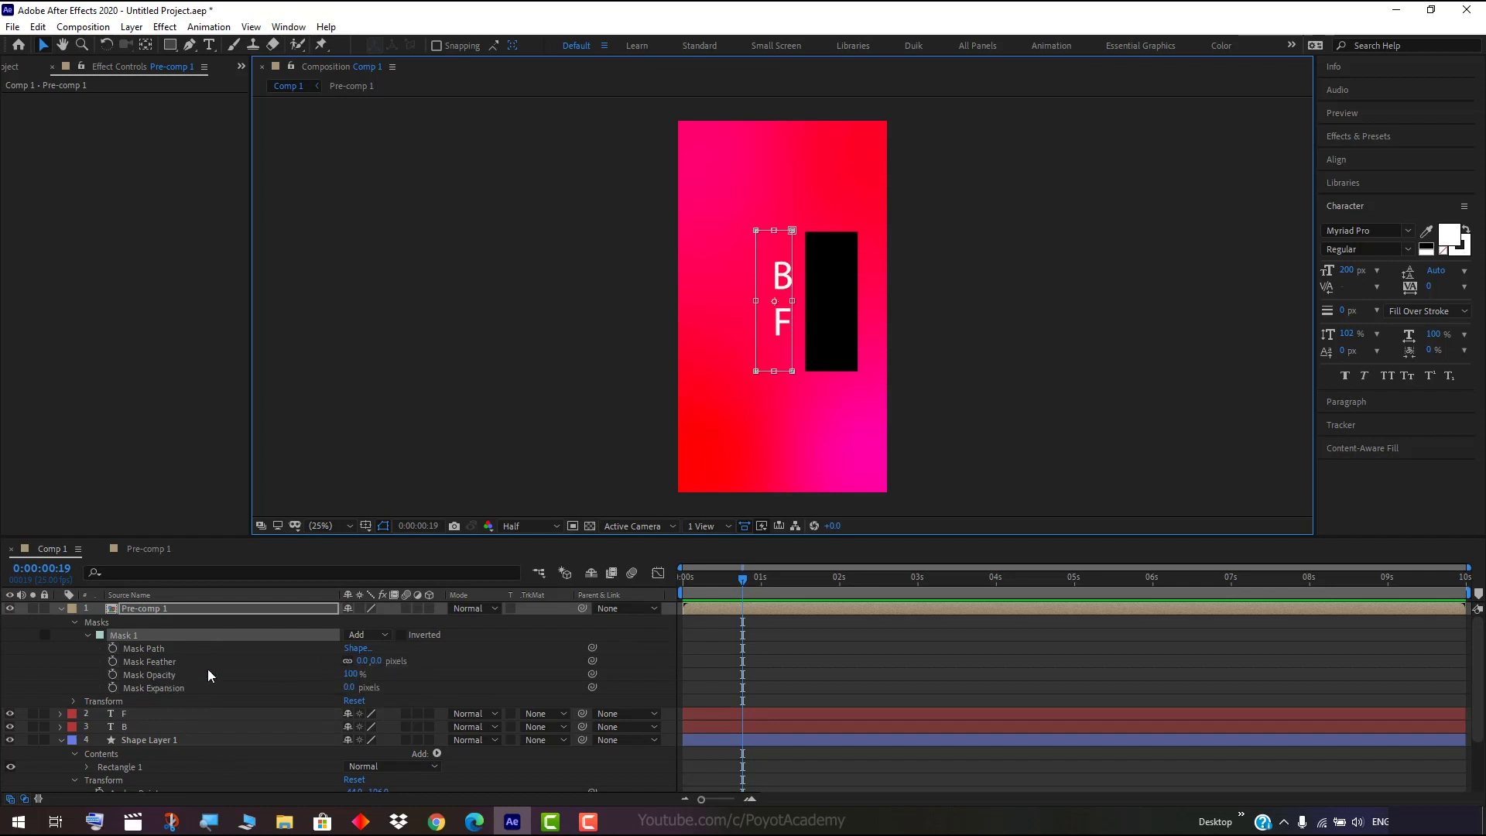
left_click(114, 651)
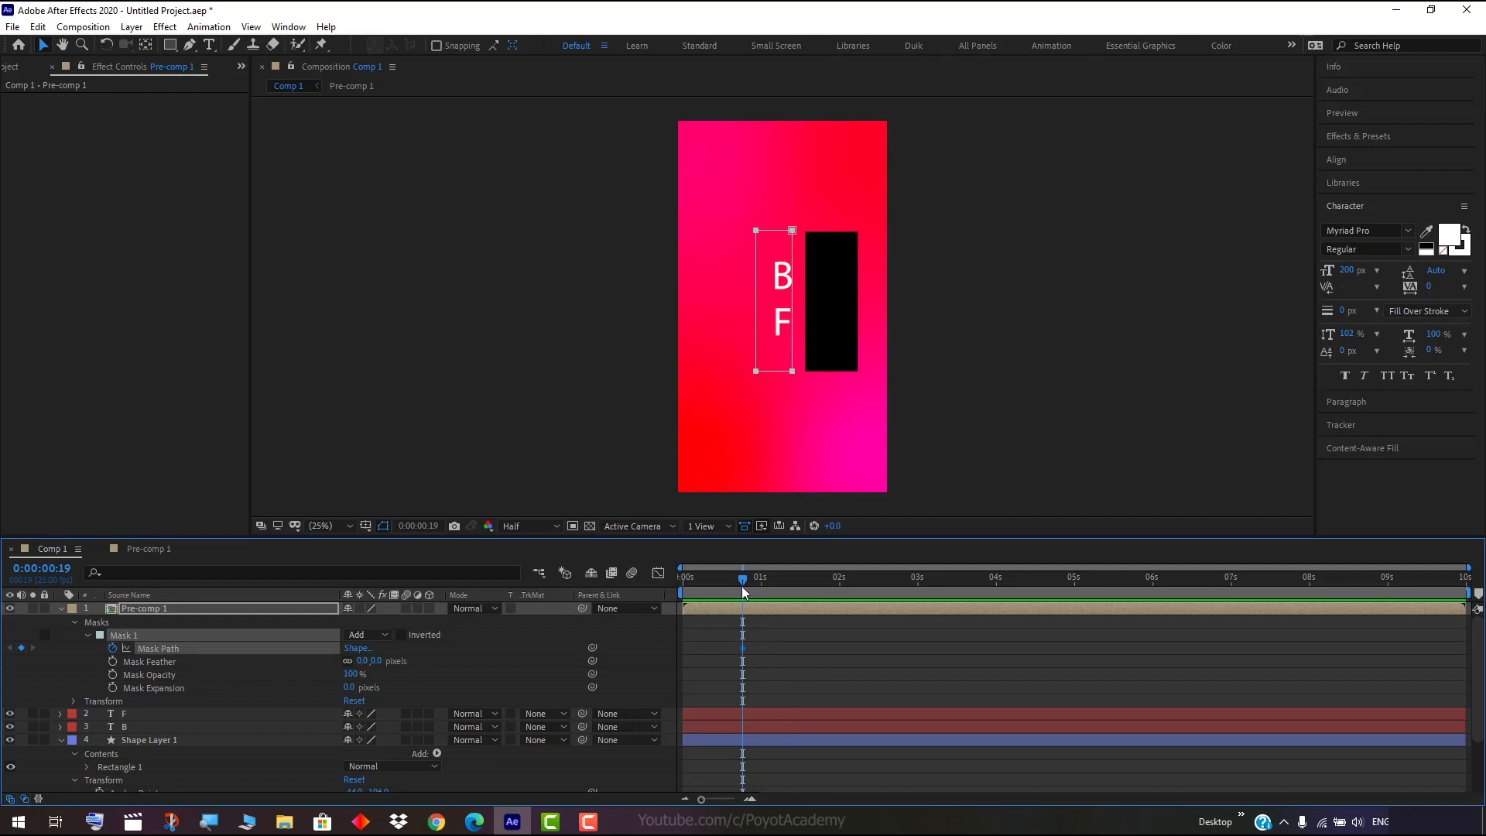
Widen Mask 1 at frames 19 and 20 to reveal 'Bl/Fr' then 'Bla/Fri'.
left_click_drag(740, 587, 733, 589)
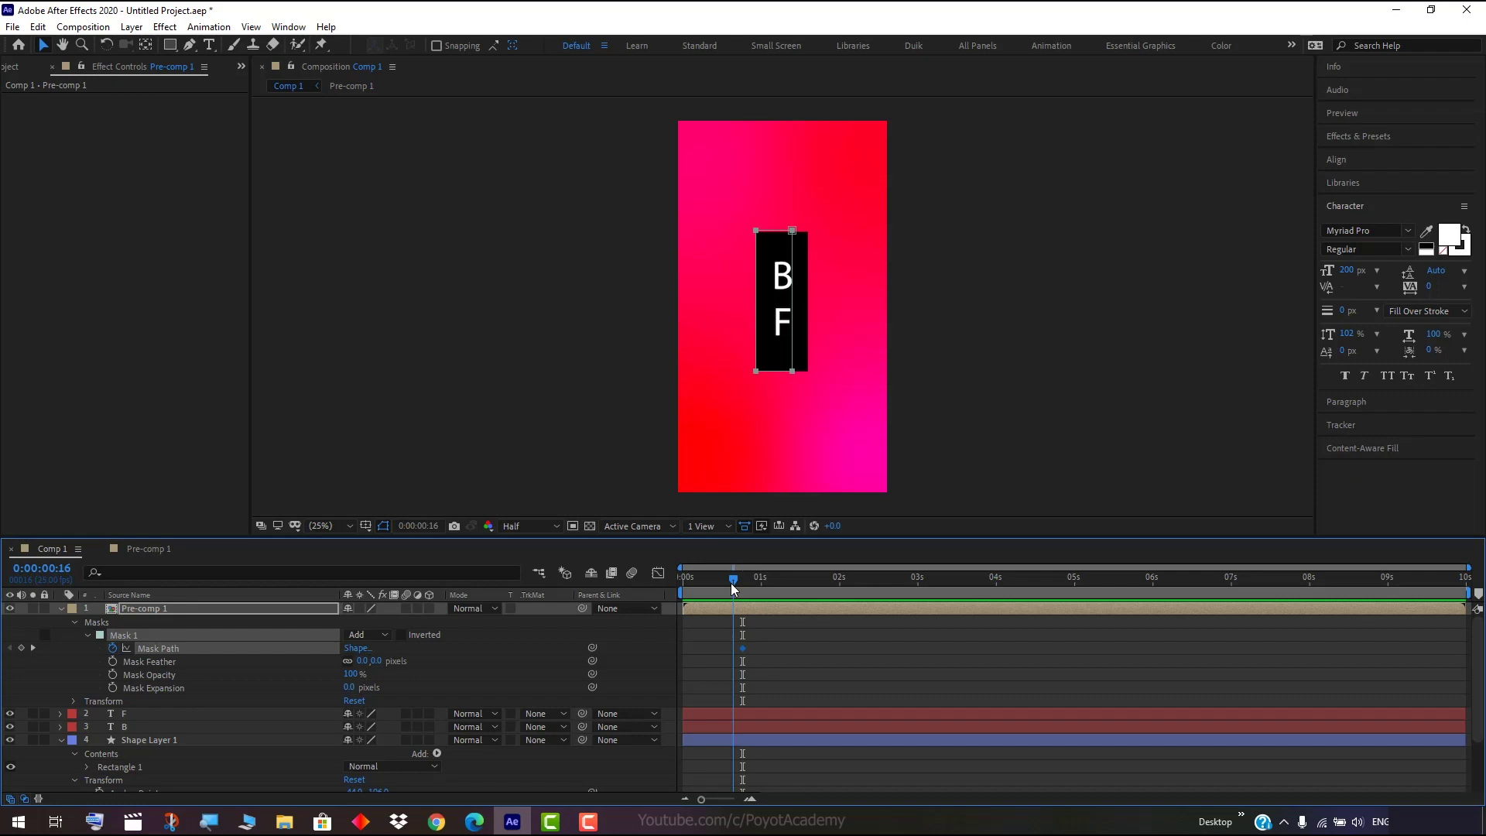
left_click(736, 649)
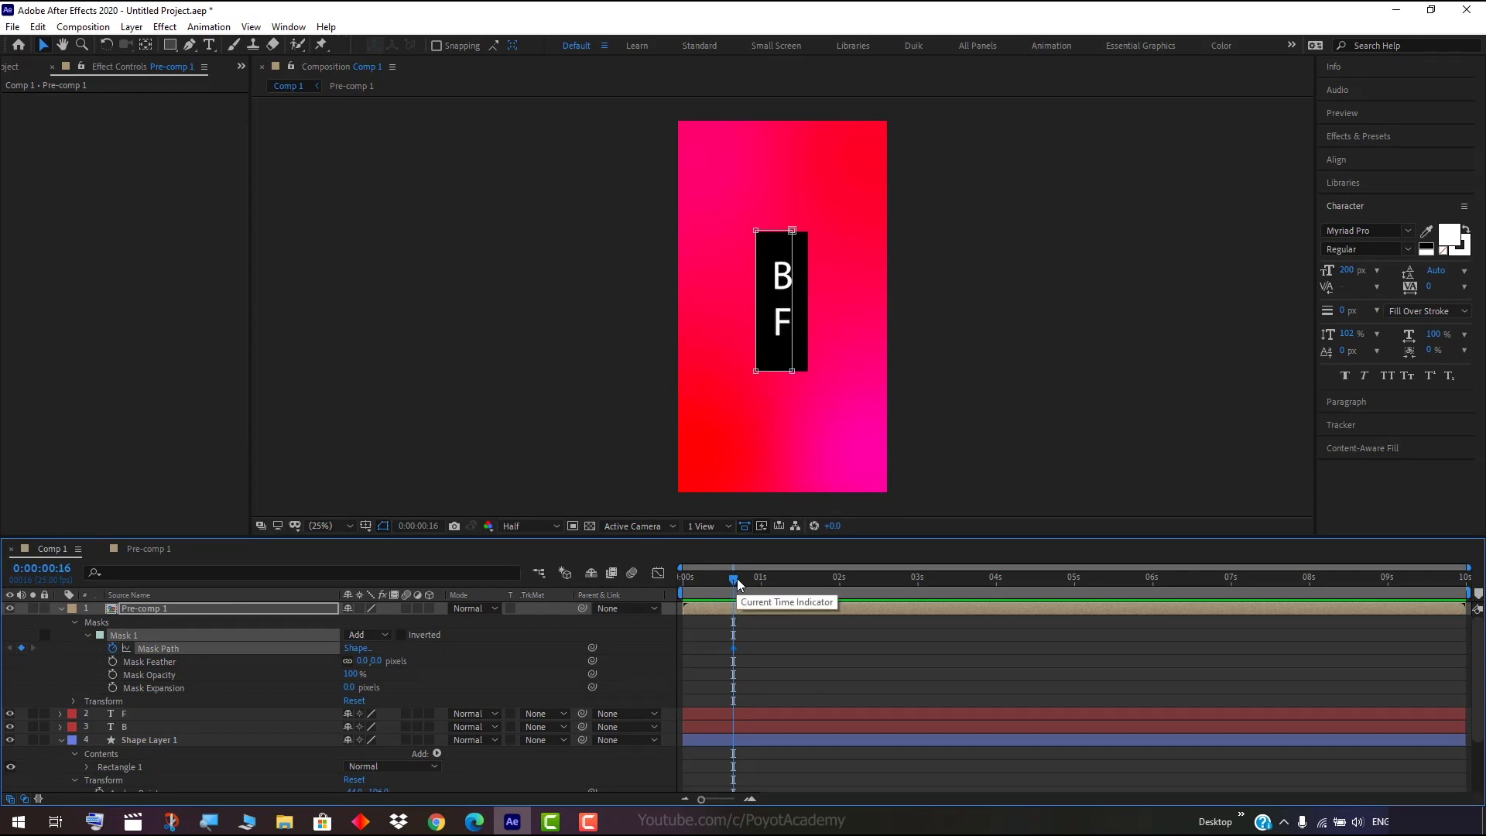
left_click_drag(734, 579, 745, 581)
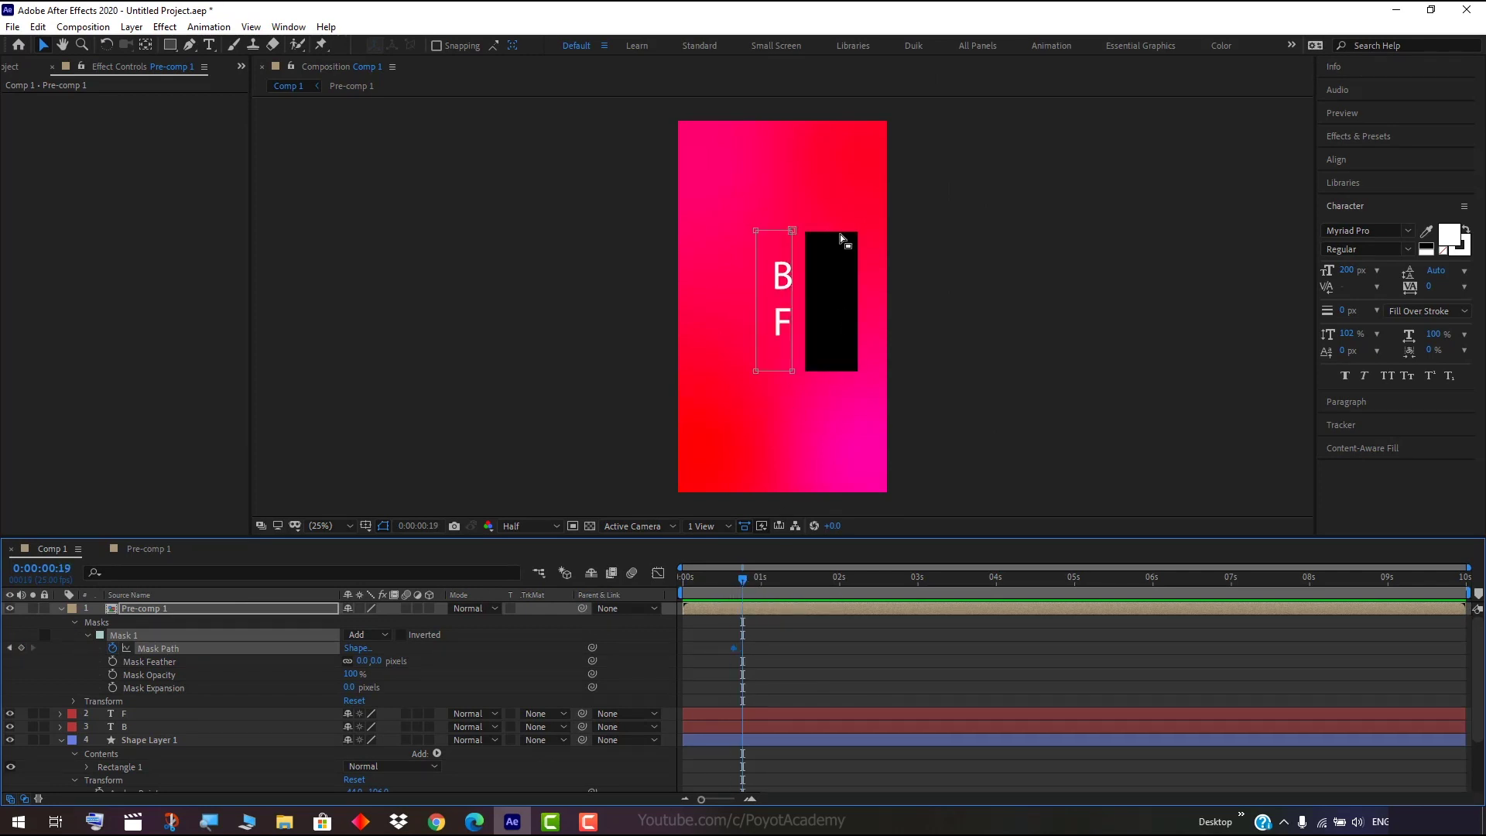
double_click(793, 232)
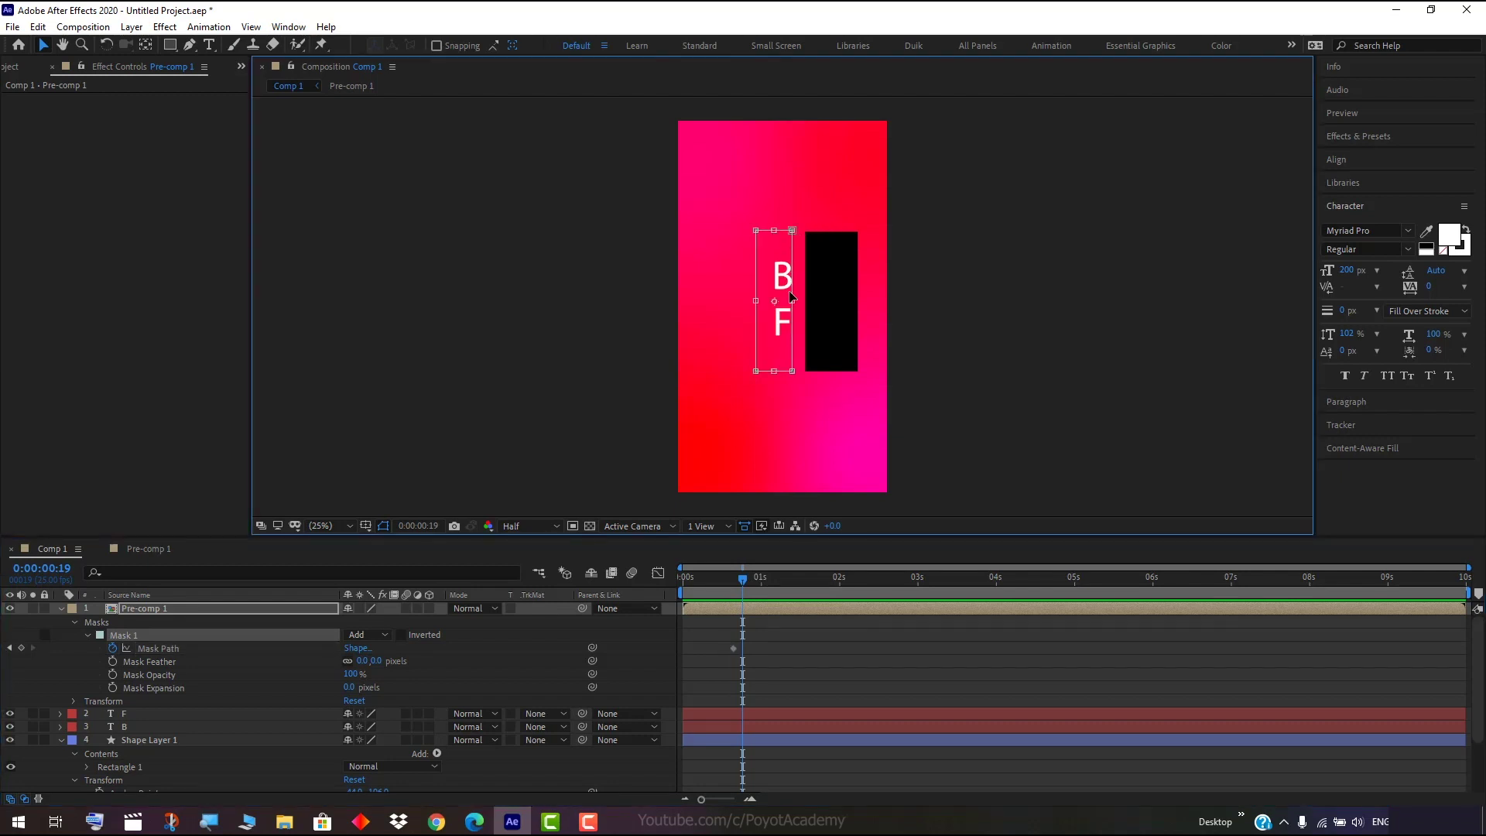
left_click_drag(794, 302, 807, 307)
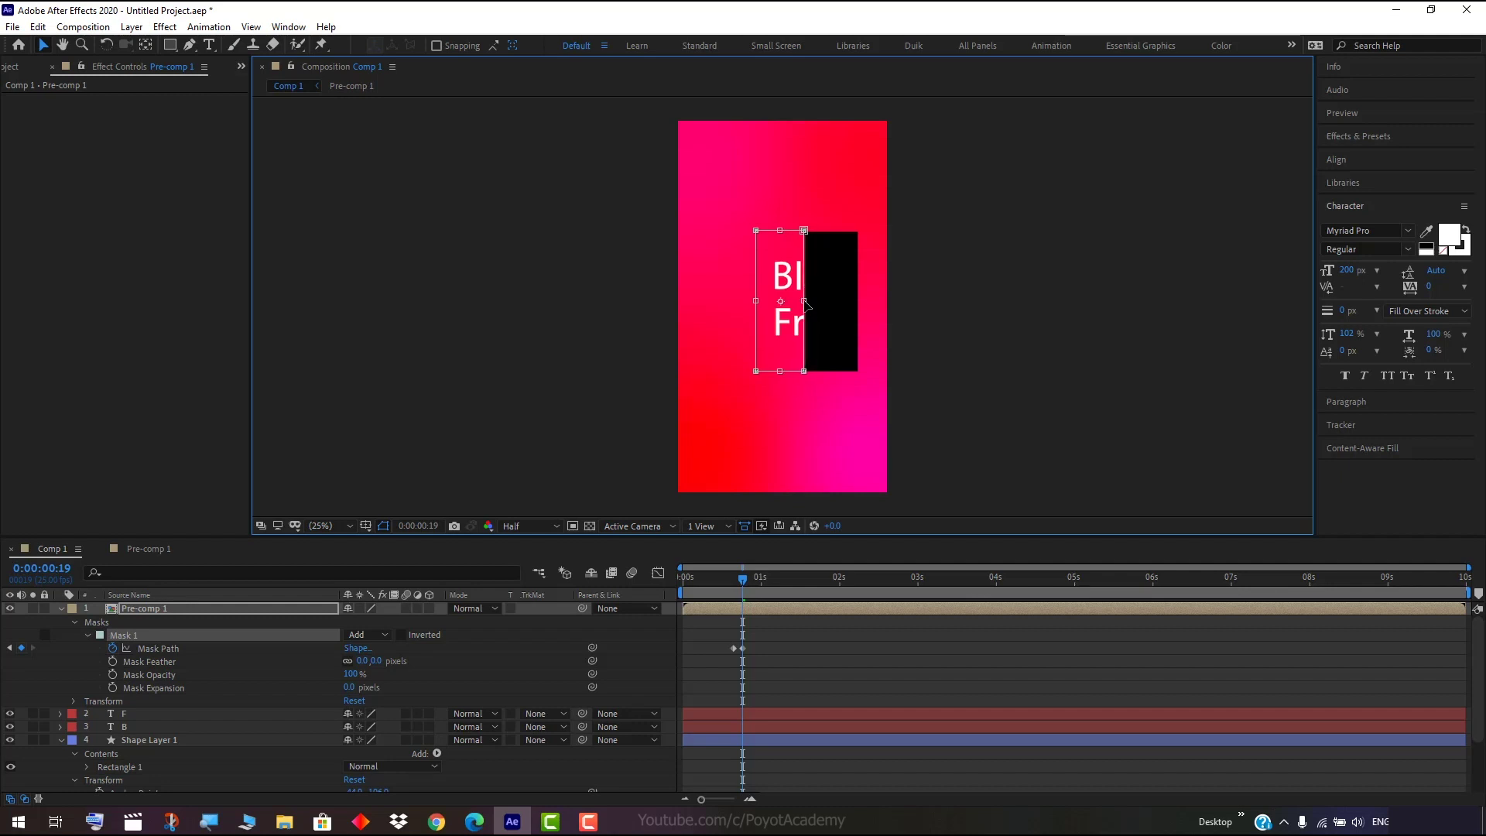
left_click_drag(742, 583, 745, 581)
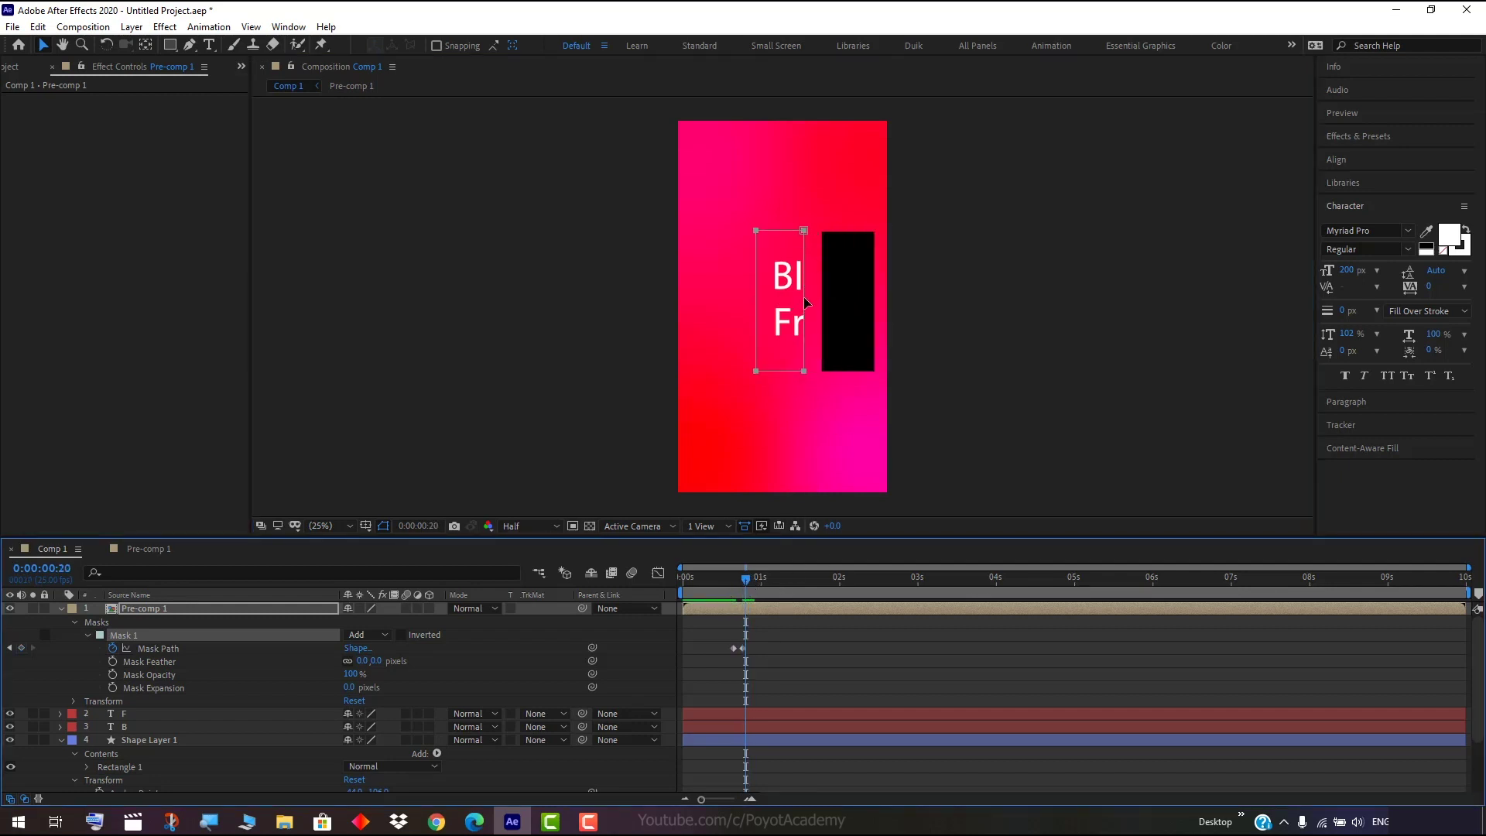
double_click(806, 236)
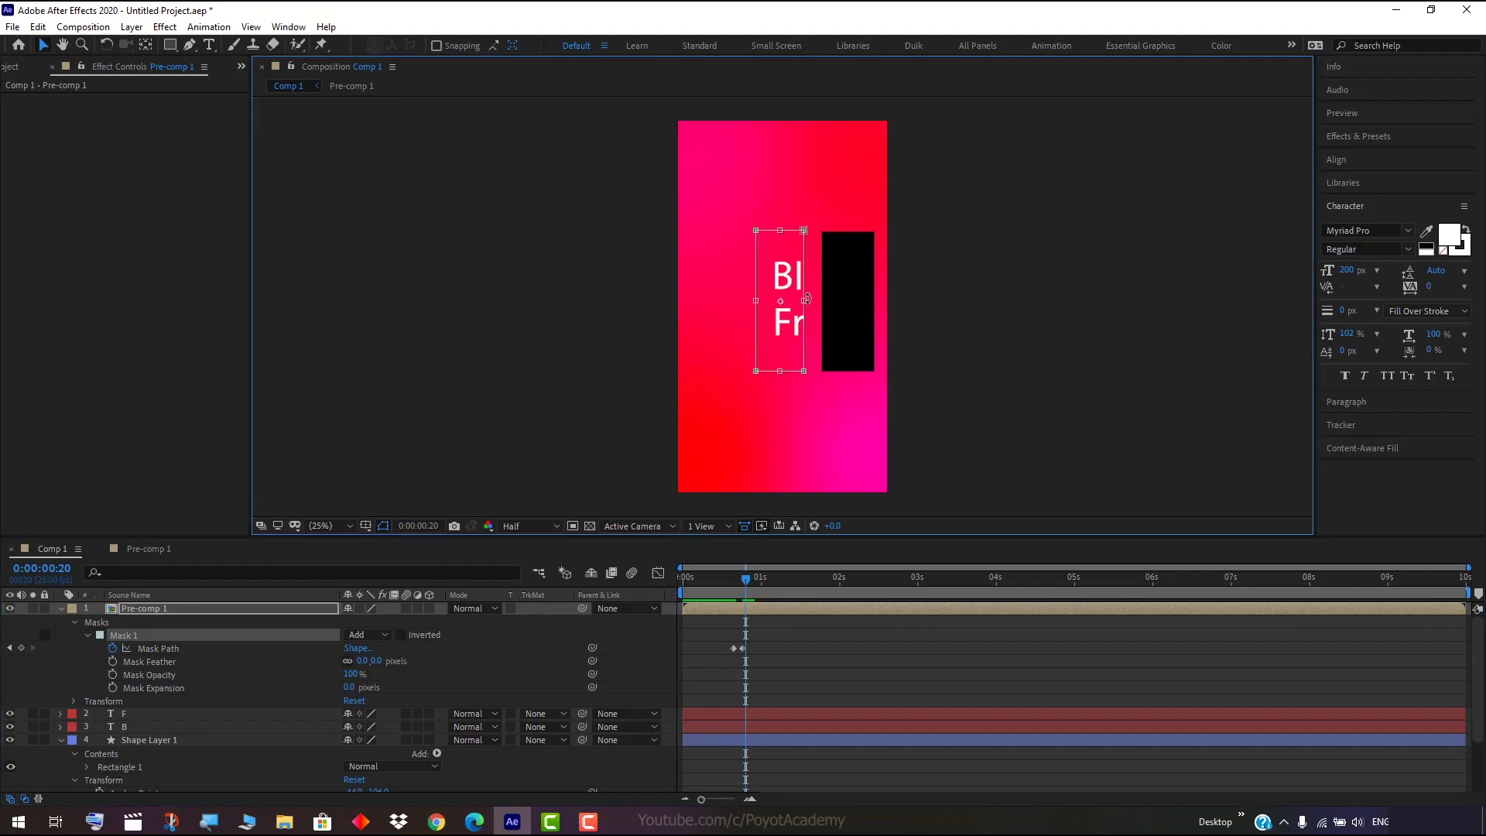
left_click_drag(806, 302, 823, 305)
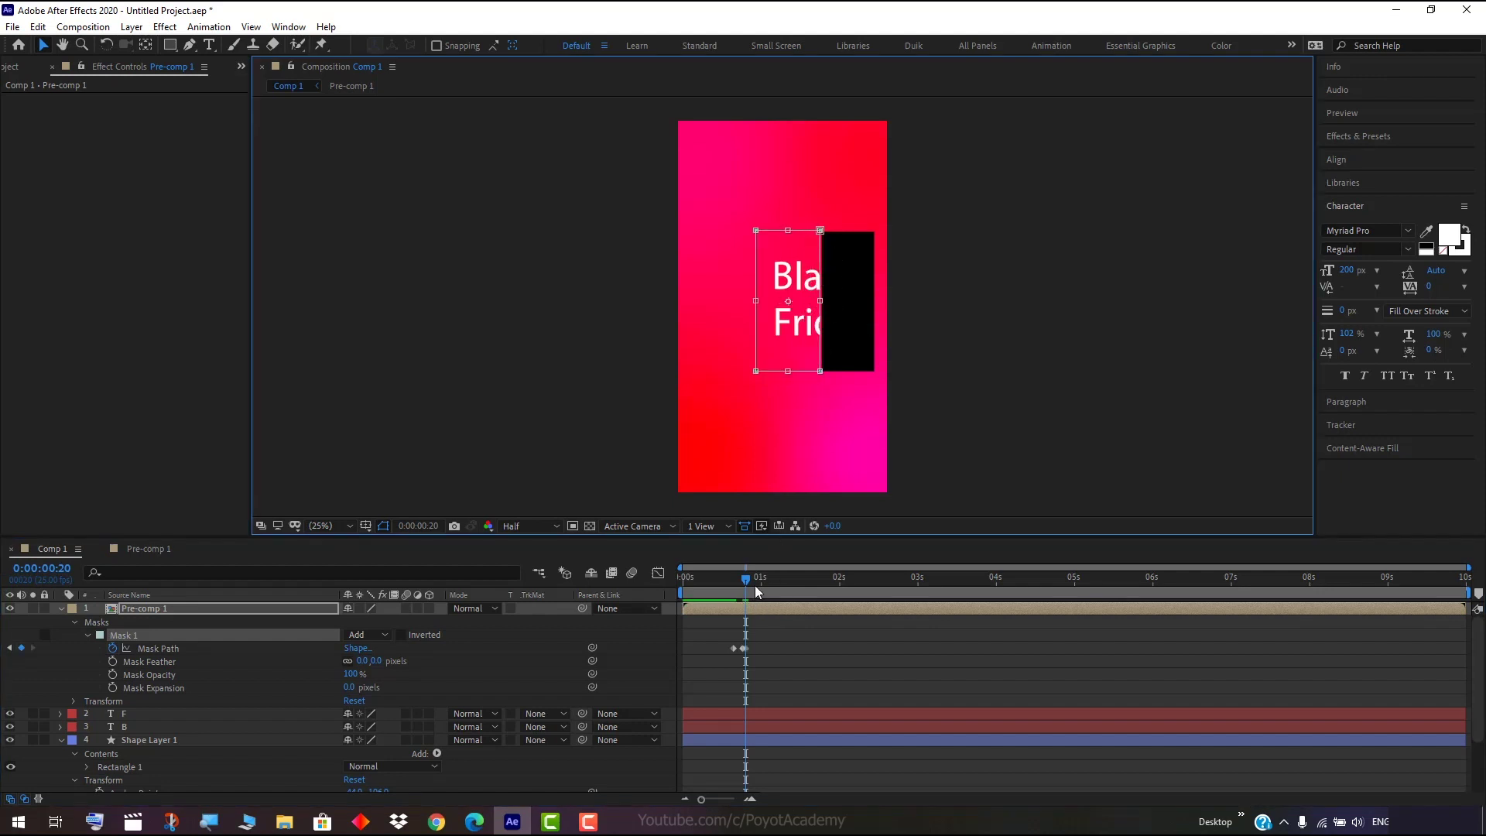
Widen Mask 1 over the next frames until 'Black Friday' is fully revealed at frame 24.
left_click_drag(750, 578, 758, 579)
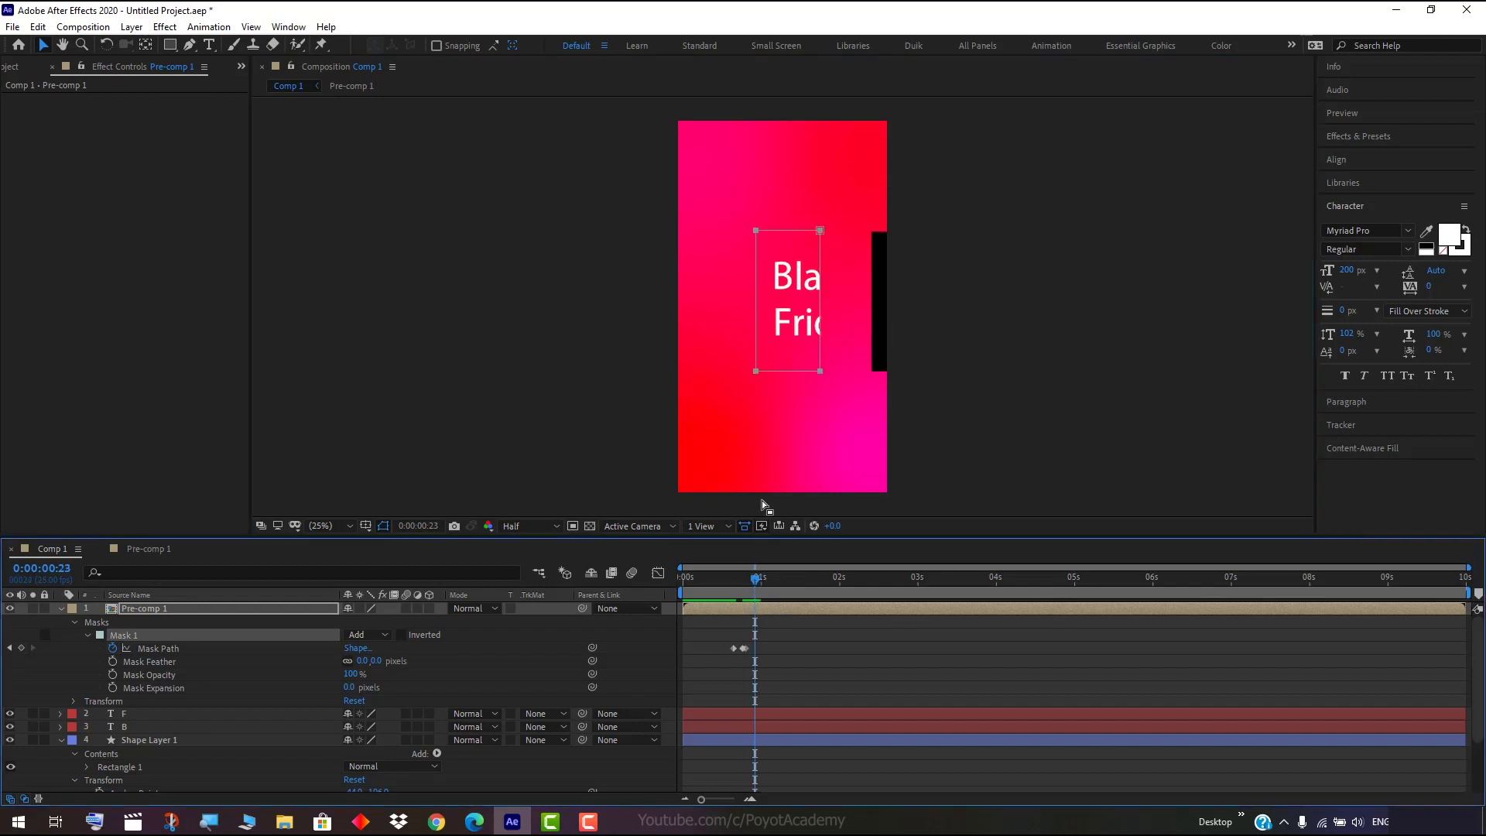
double_click(819, 232)
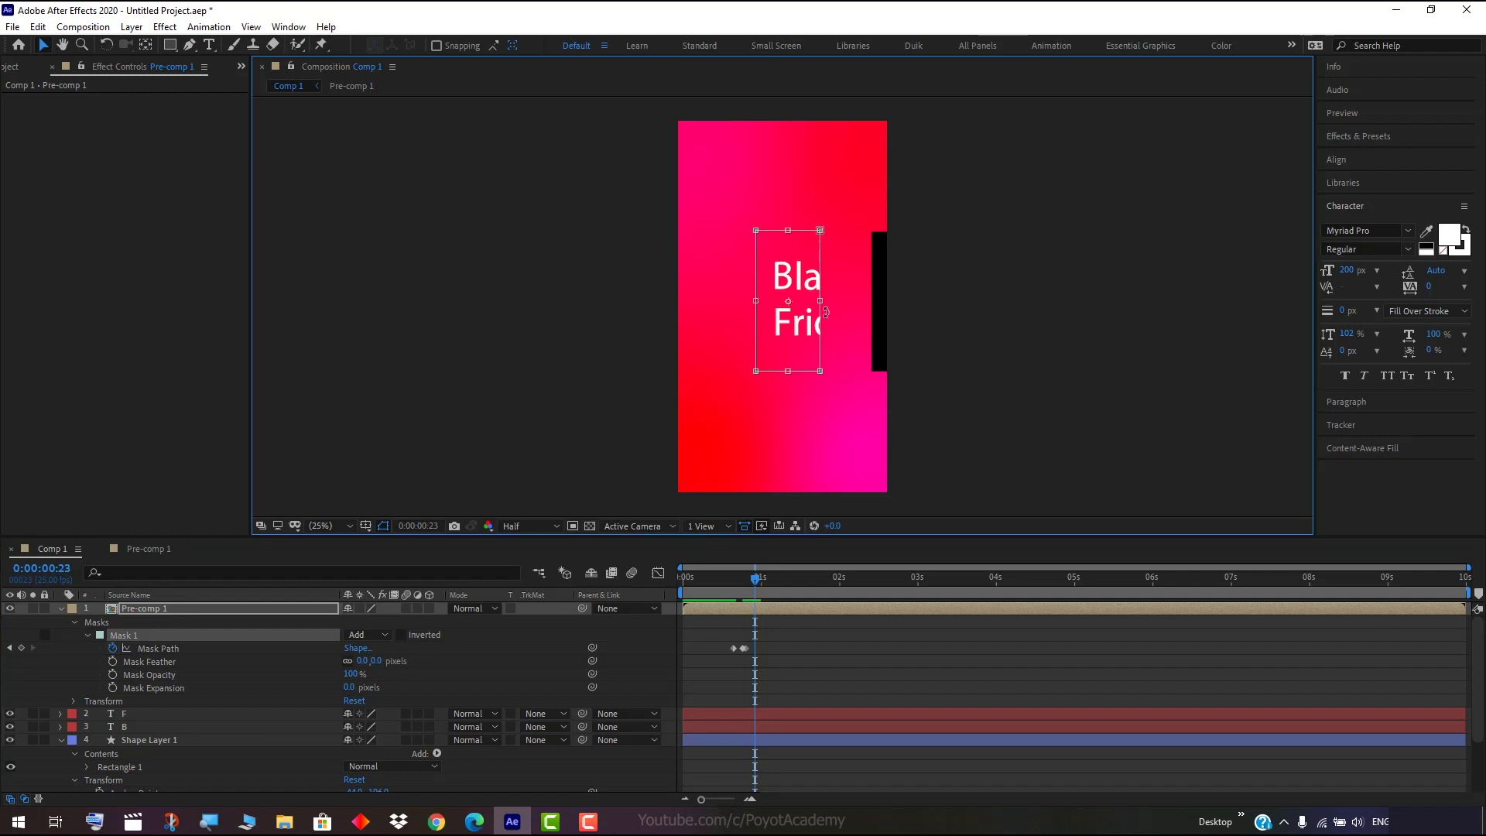
left_click_drag(821, 302, 871, 305)
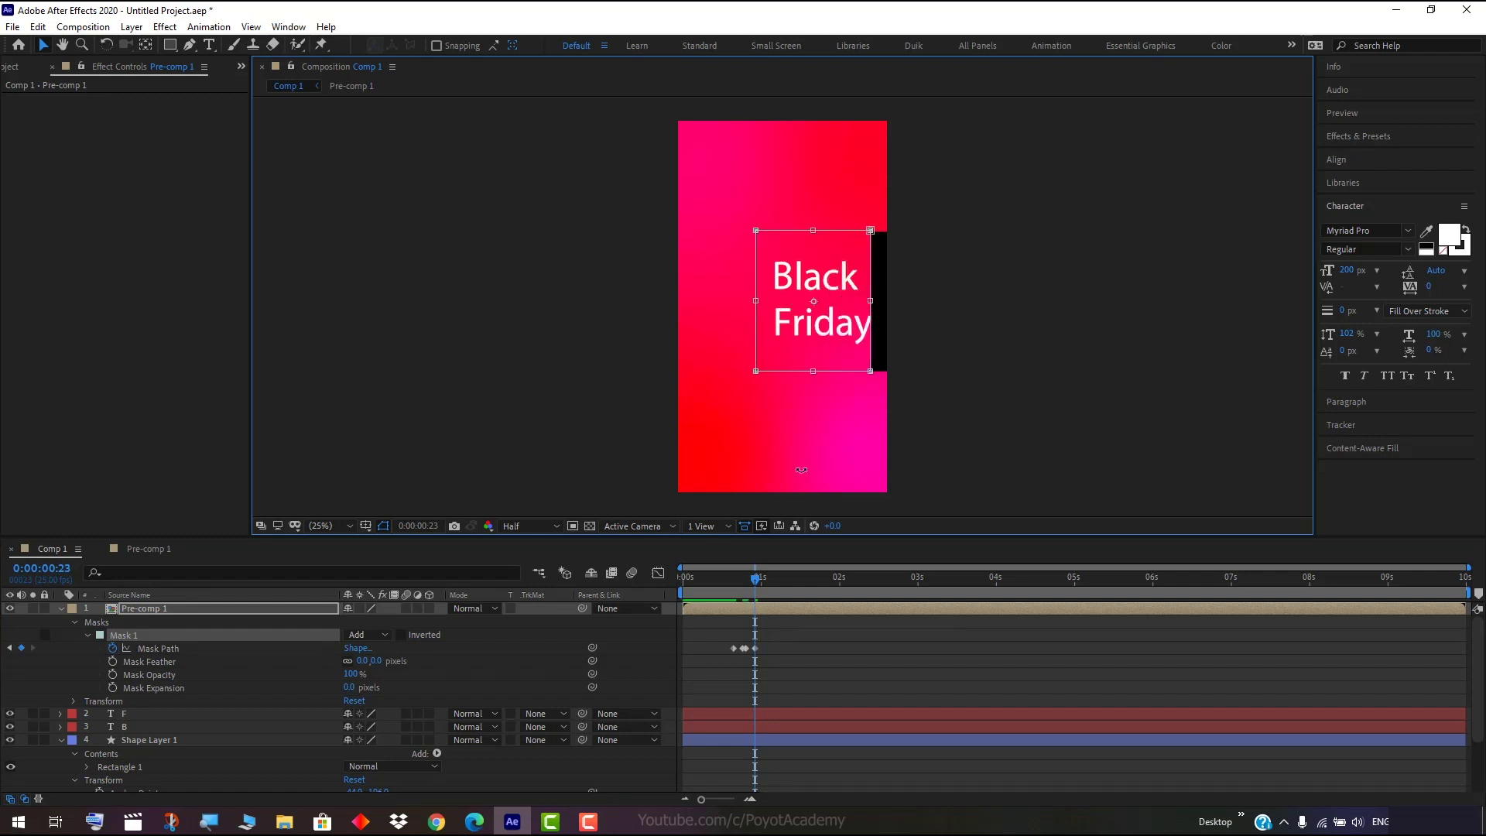
left_click(757, 578)
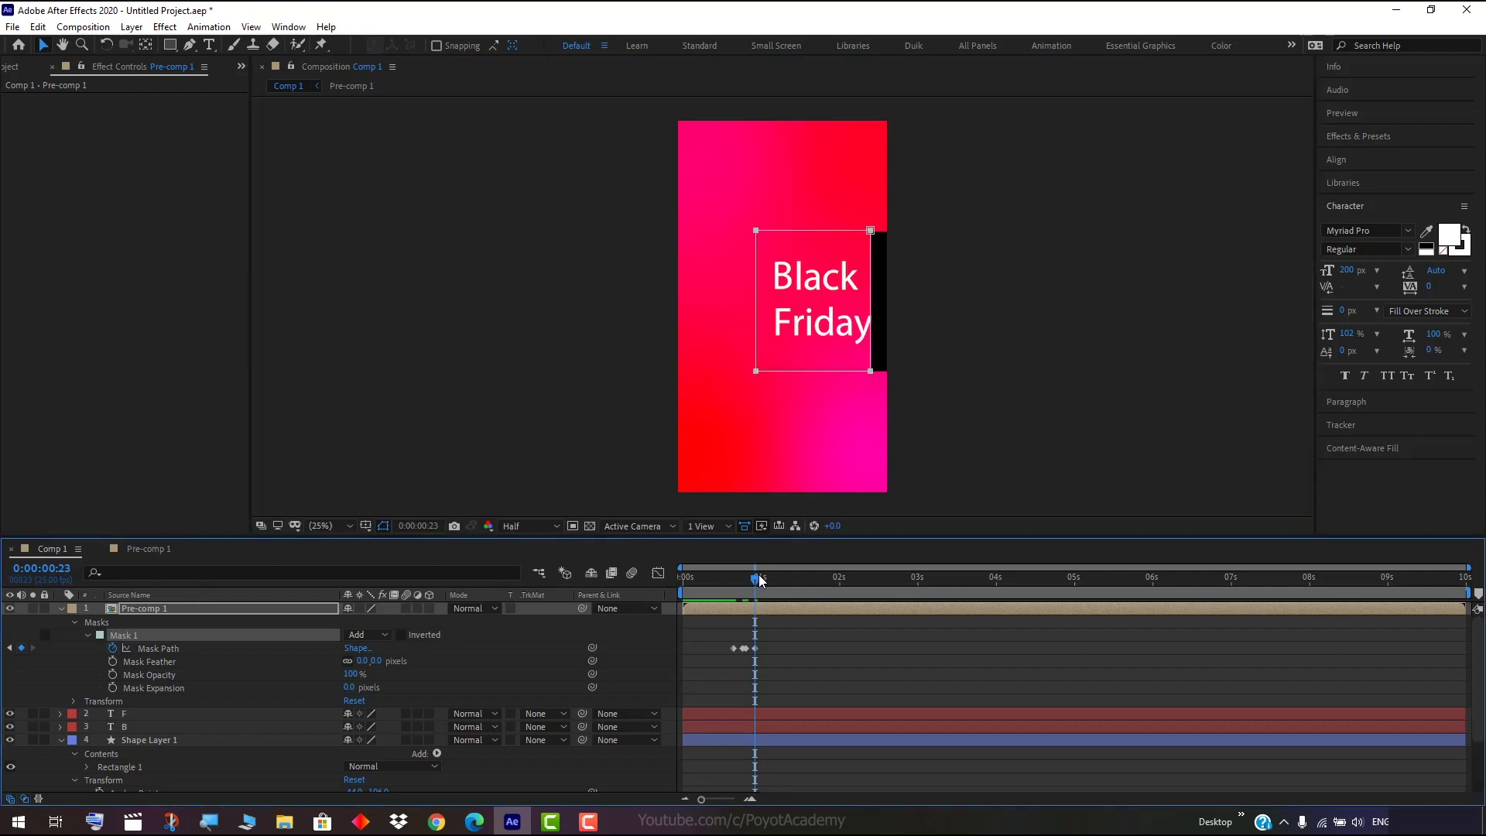
double_click(871, 231)
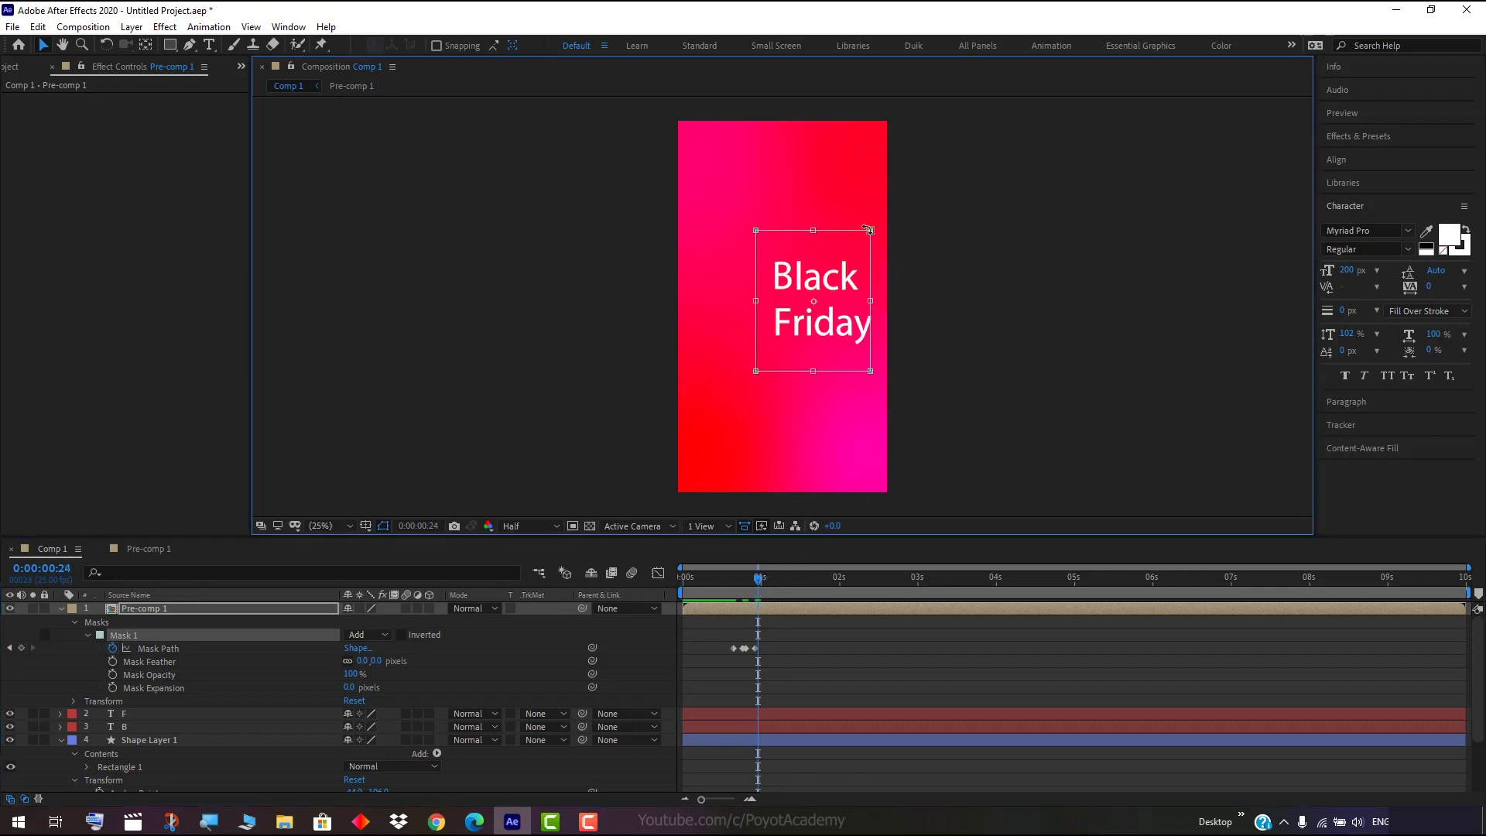
left_click_drag(872, 301, 878, 300)
left_click_drag(759, 586, 628, 582)
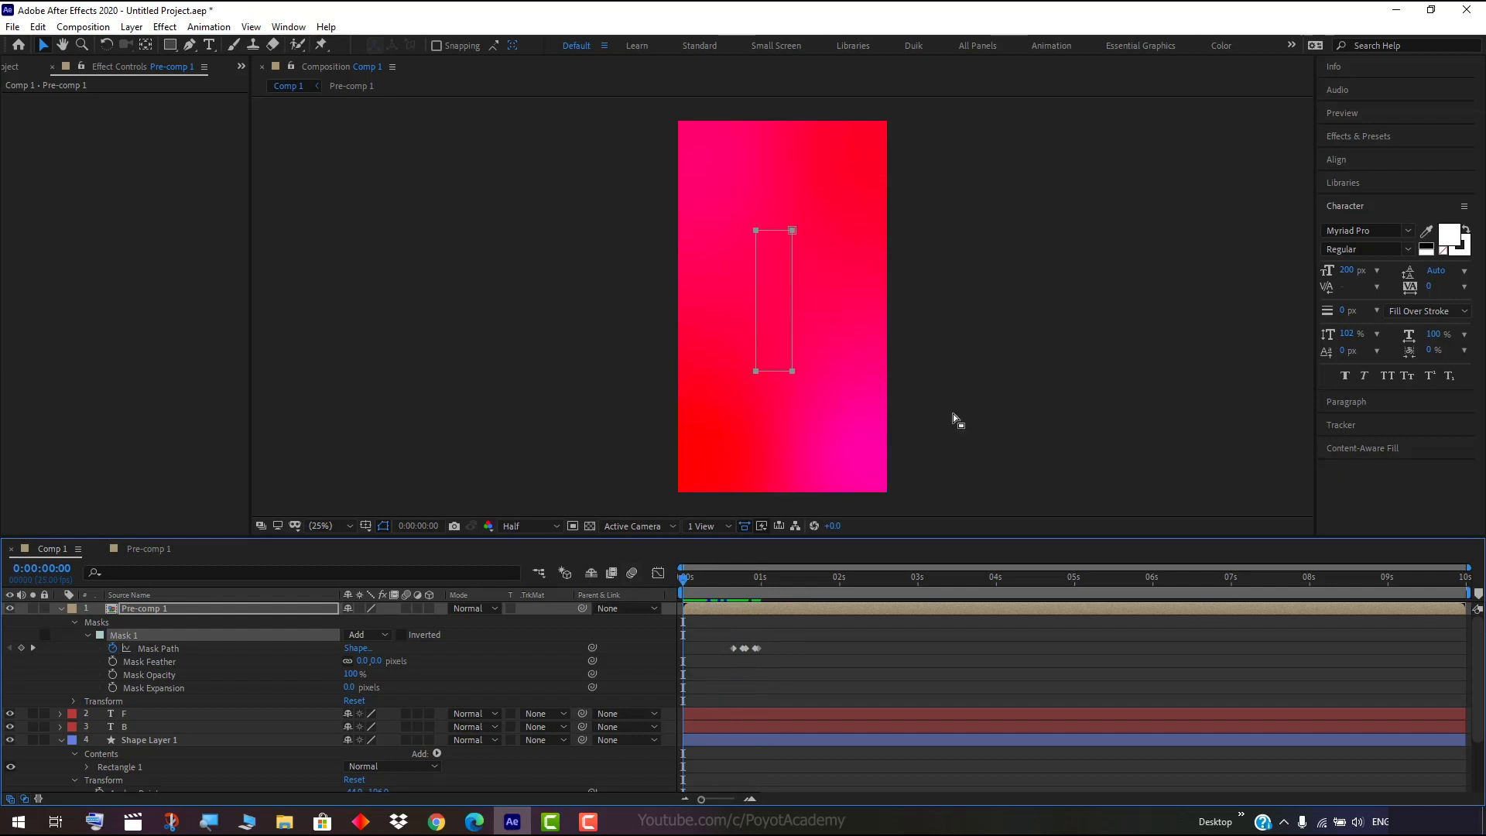
left_click(526, 375)
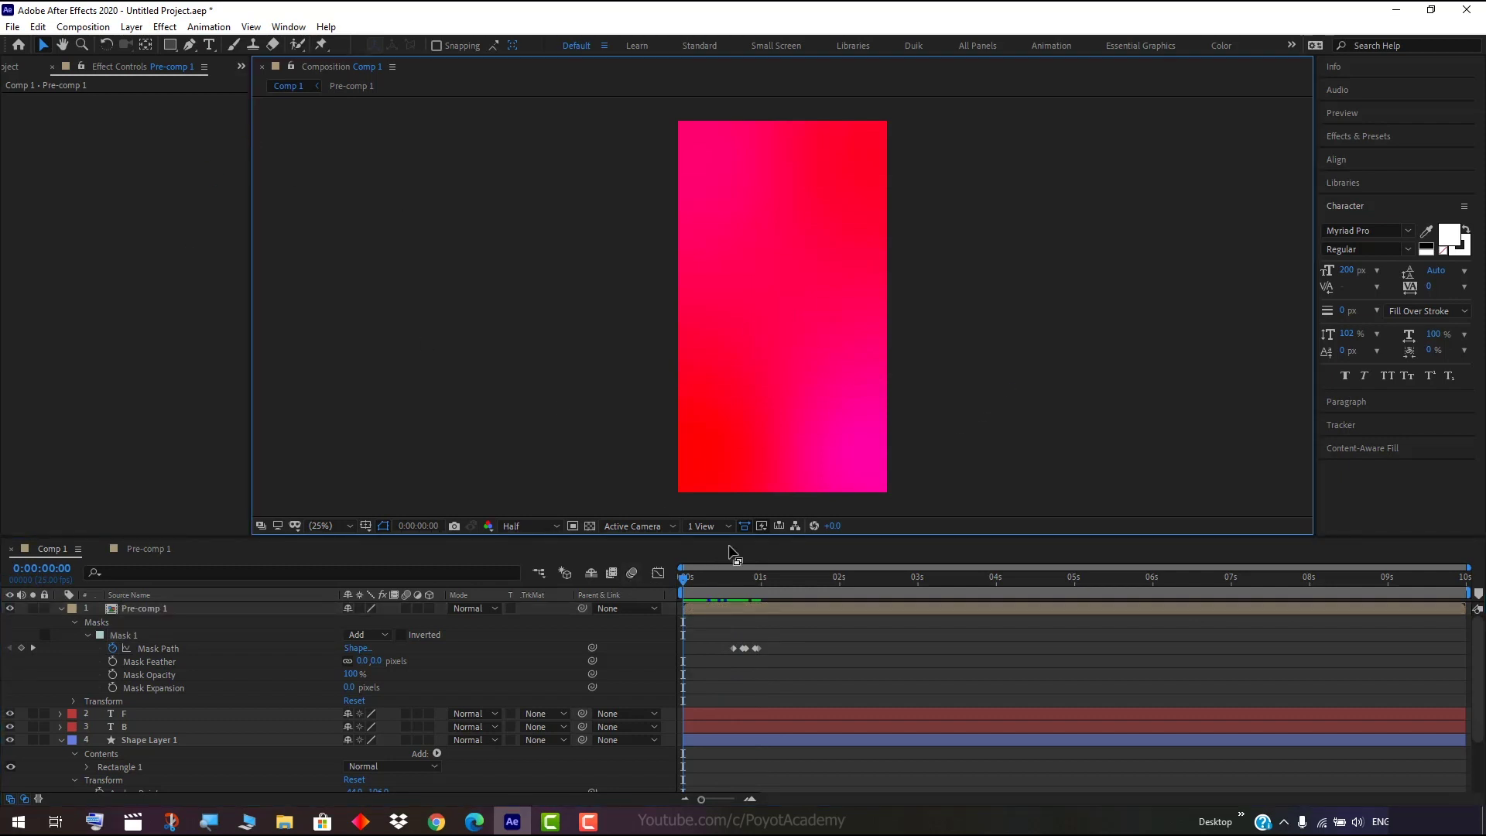
key("space")
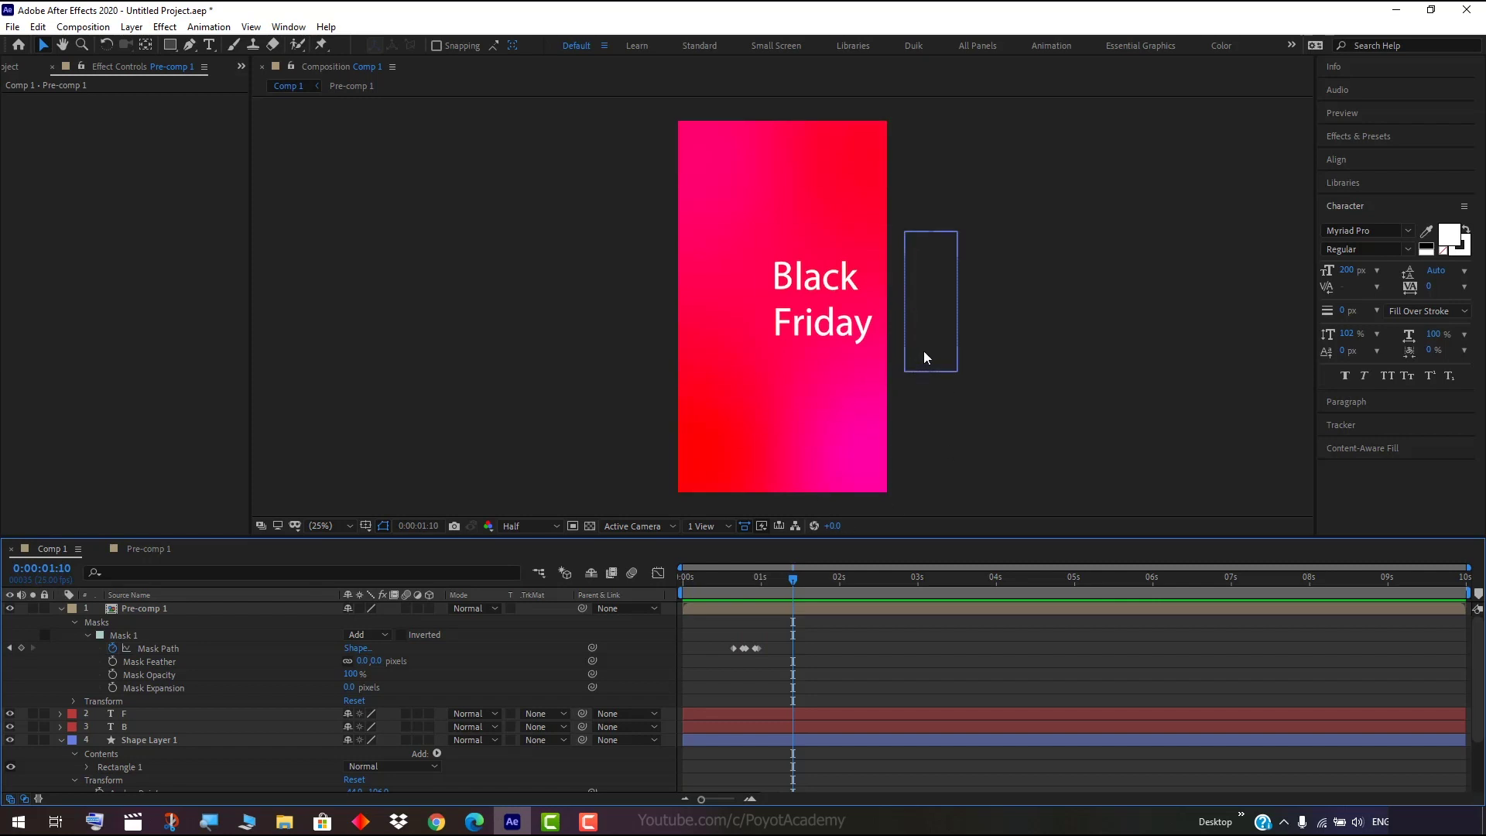
left_click_drag(793, 579, 741, 587)
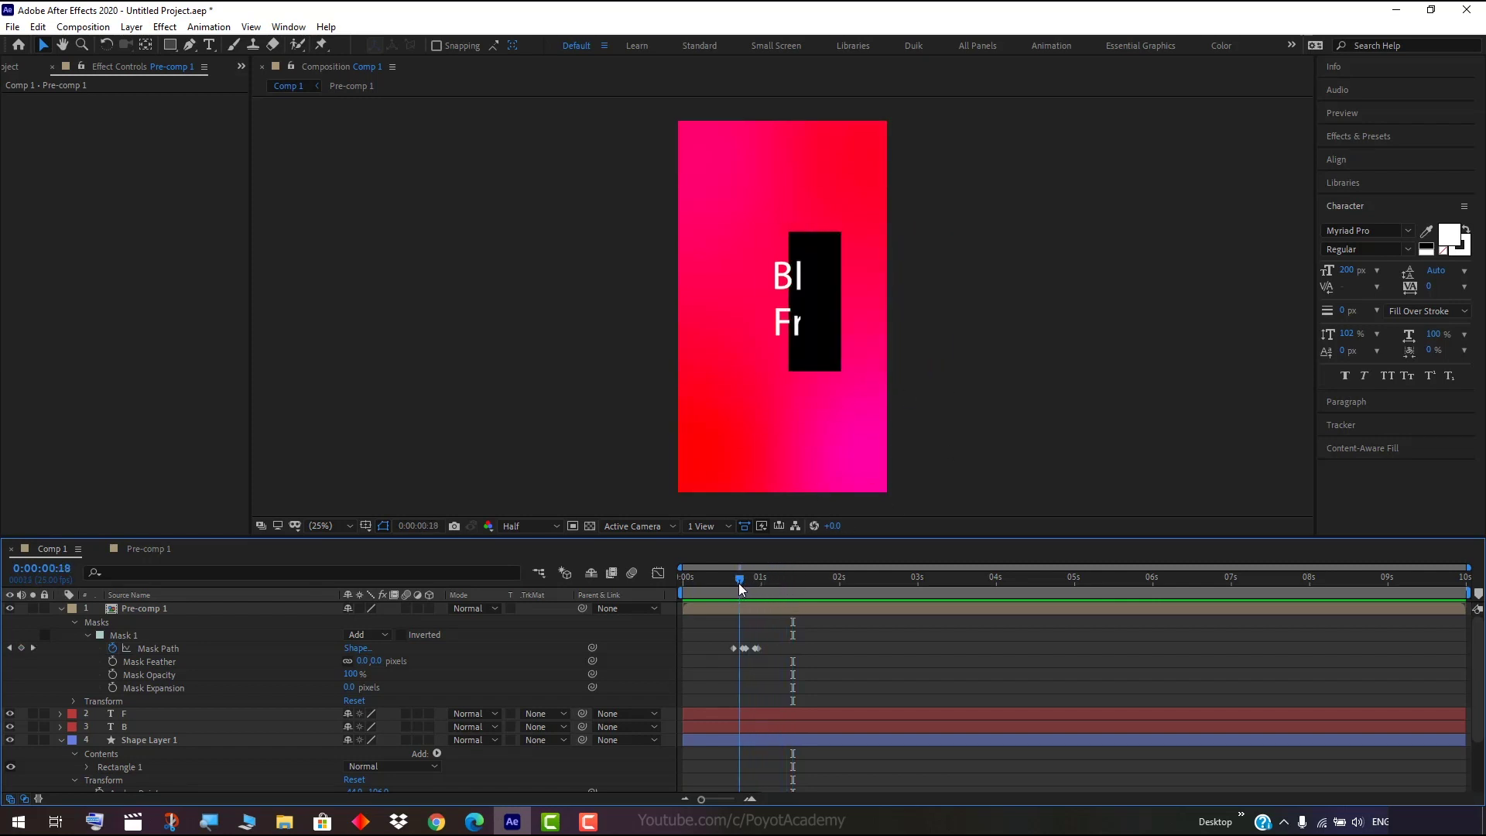
left_click_drag(740, 588, 742, 587)
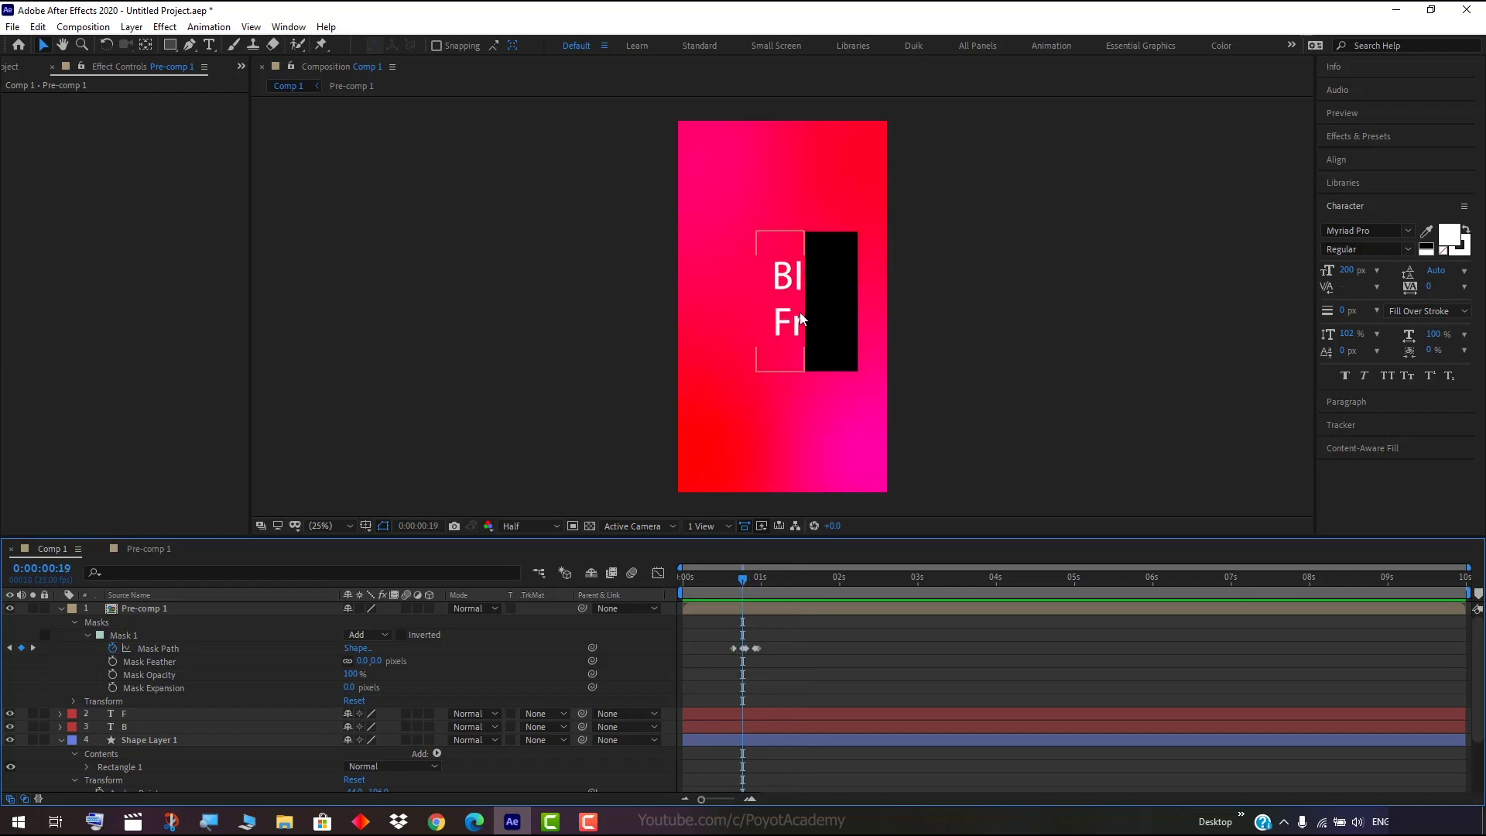
left_click_drag(740, 581, 736, 580)
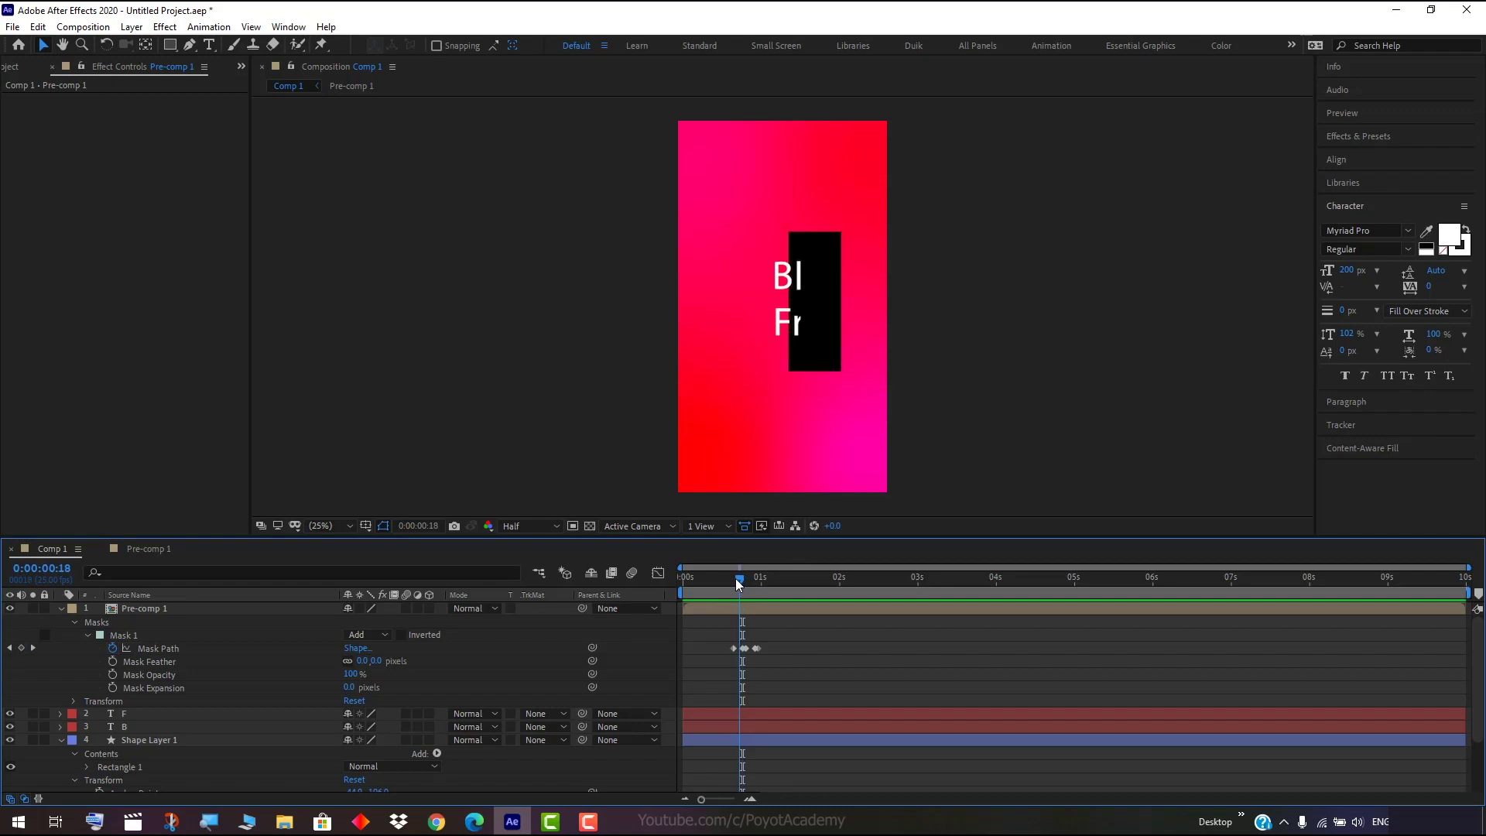
Move the middle Mask Path keyframes to frames 20 and 21, scrubbing to check the reveal.
left_click(737, 643)
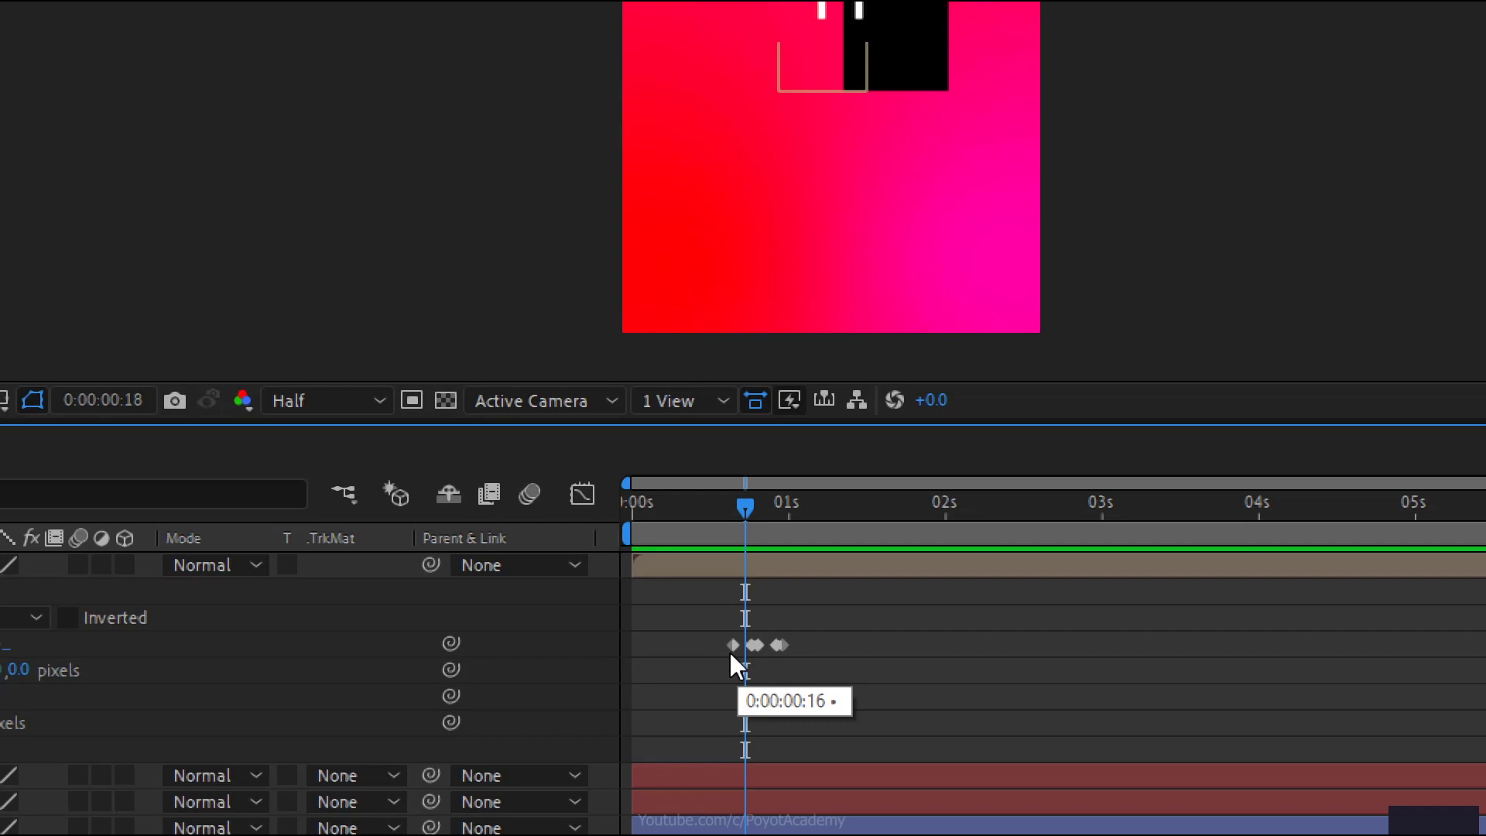
left_click(734, 648)
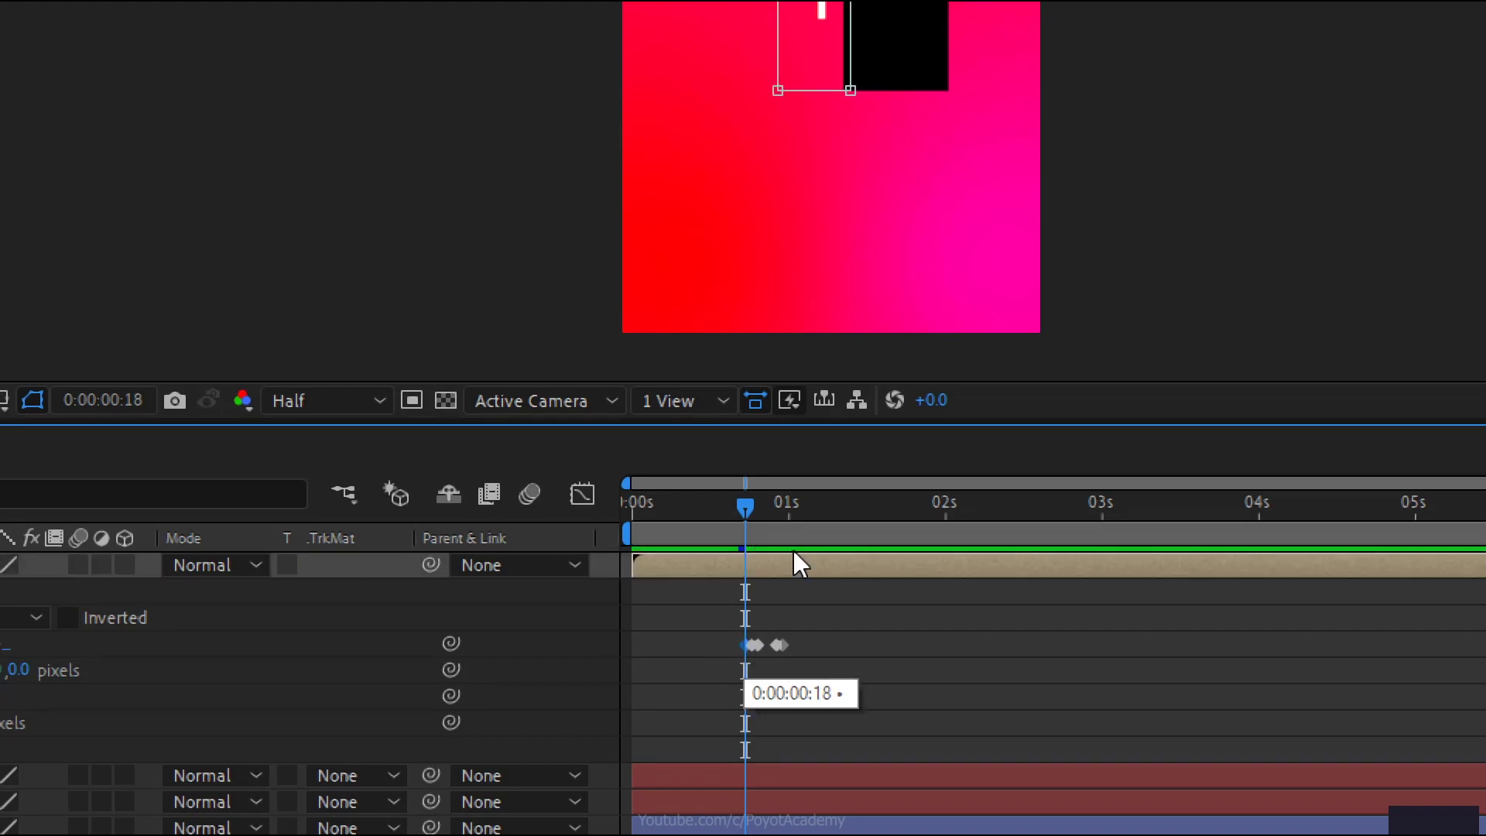
left_click(755, 645)
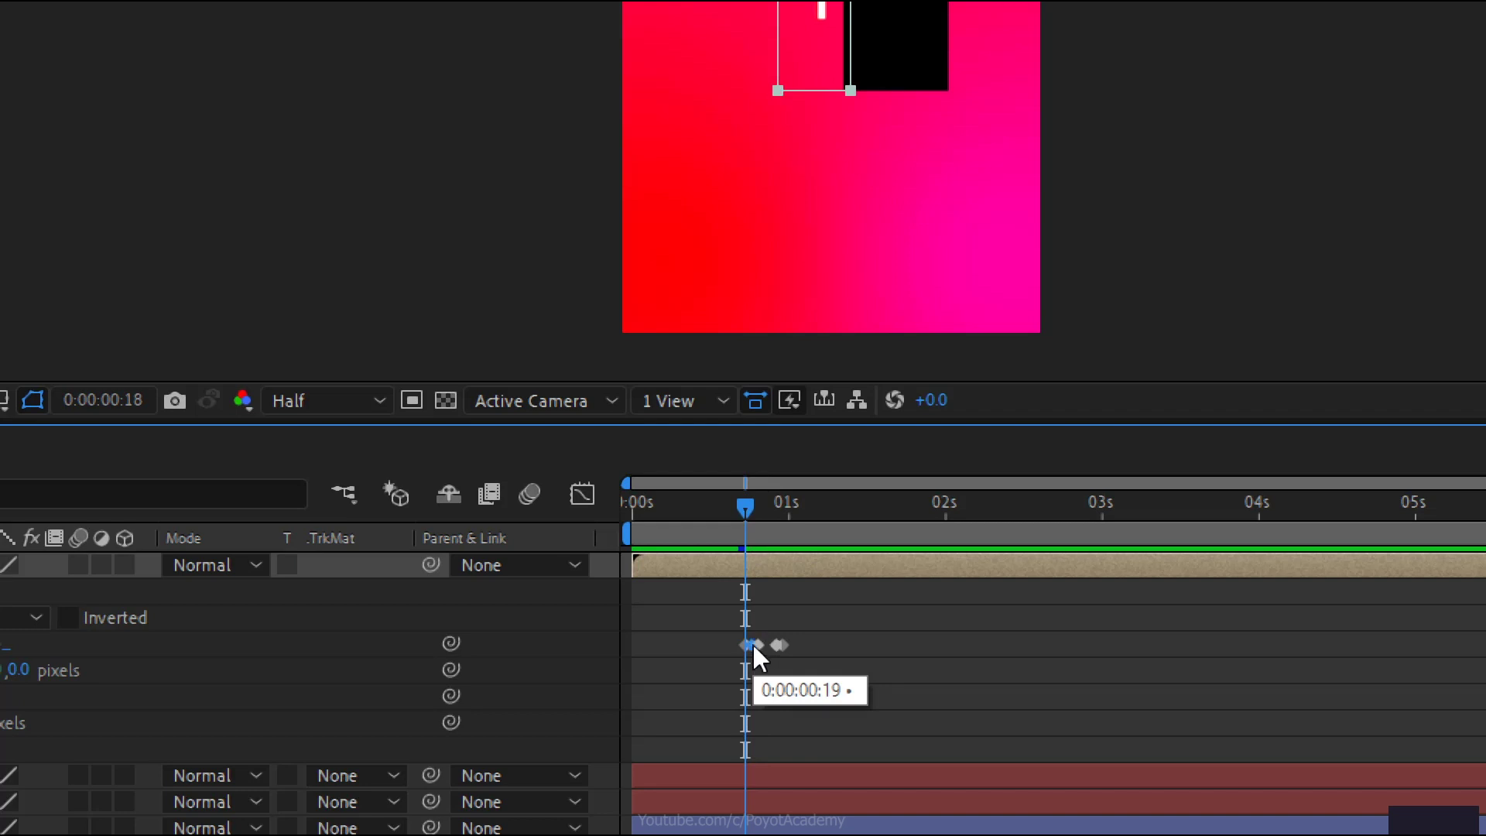
mouse_move(756, 648)
left_mouse_down()
mouse_move(768, 643)
mouse_move(756, 649)
left_mouse_up()
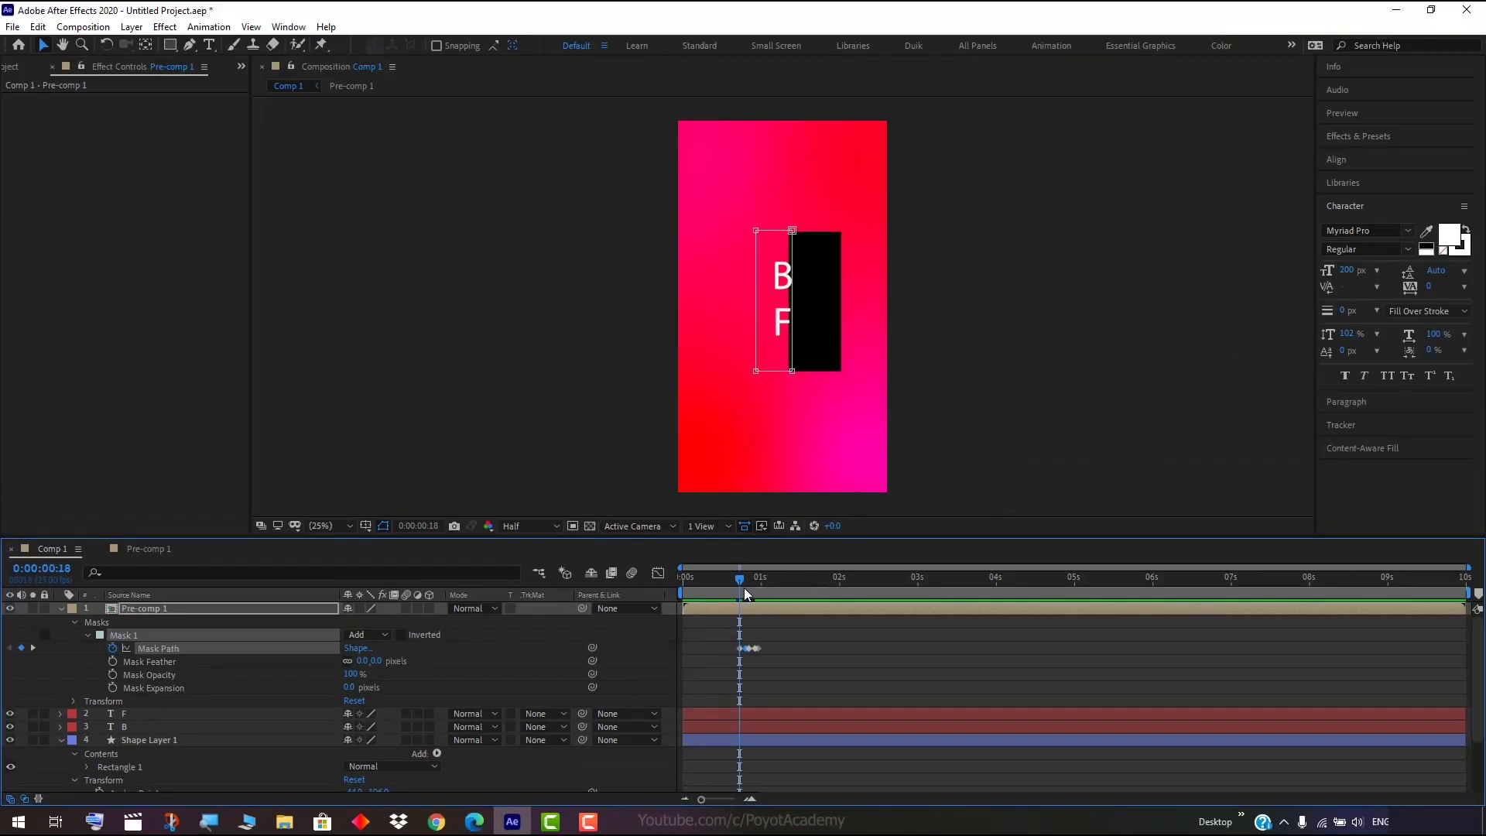
left_click(735, 579)
left_click_drag(735, 580, 747, 579)
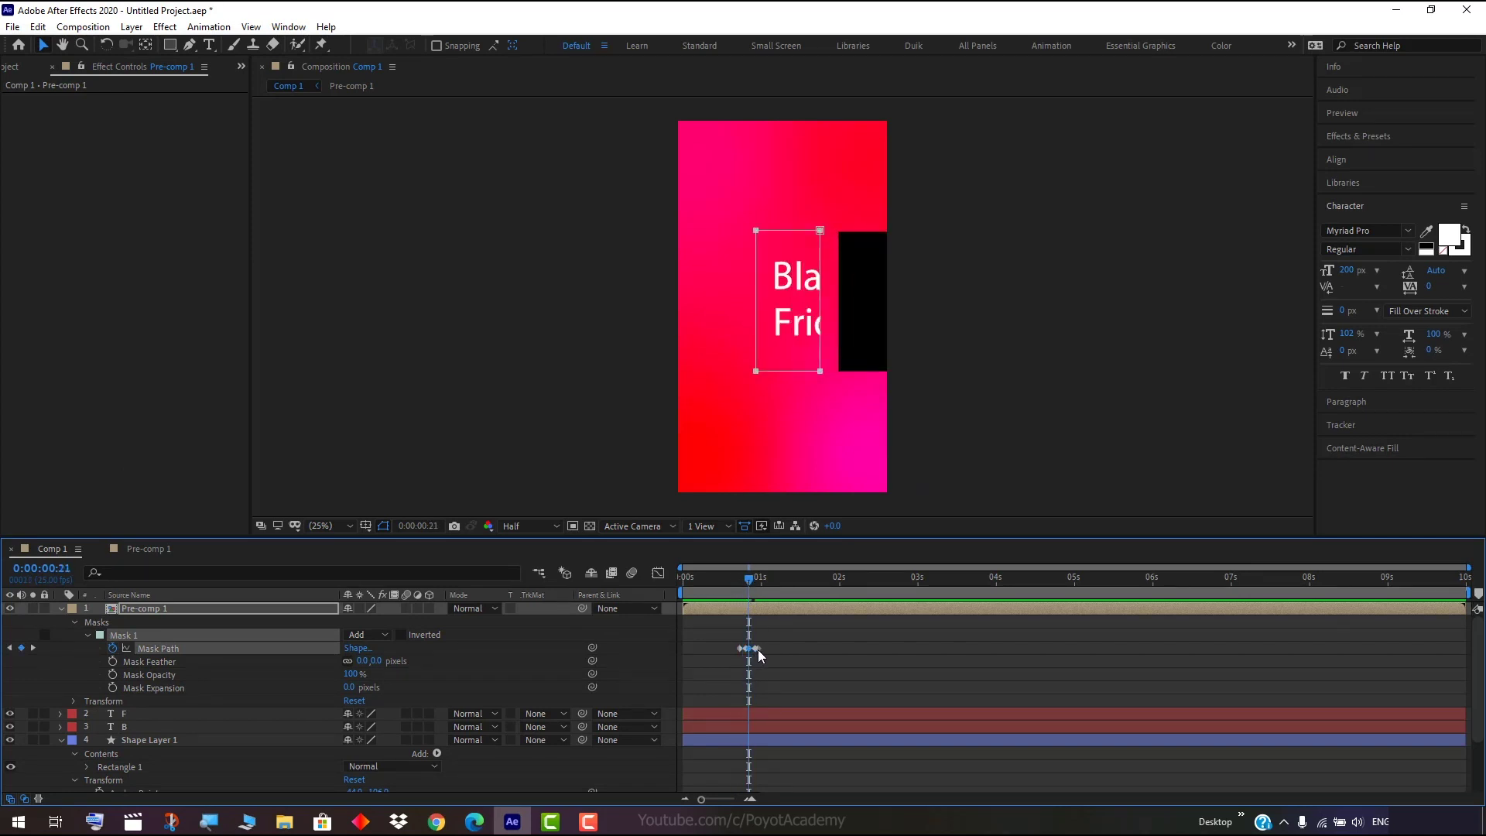
left_click_drag(758, 656, 749, 657)
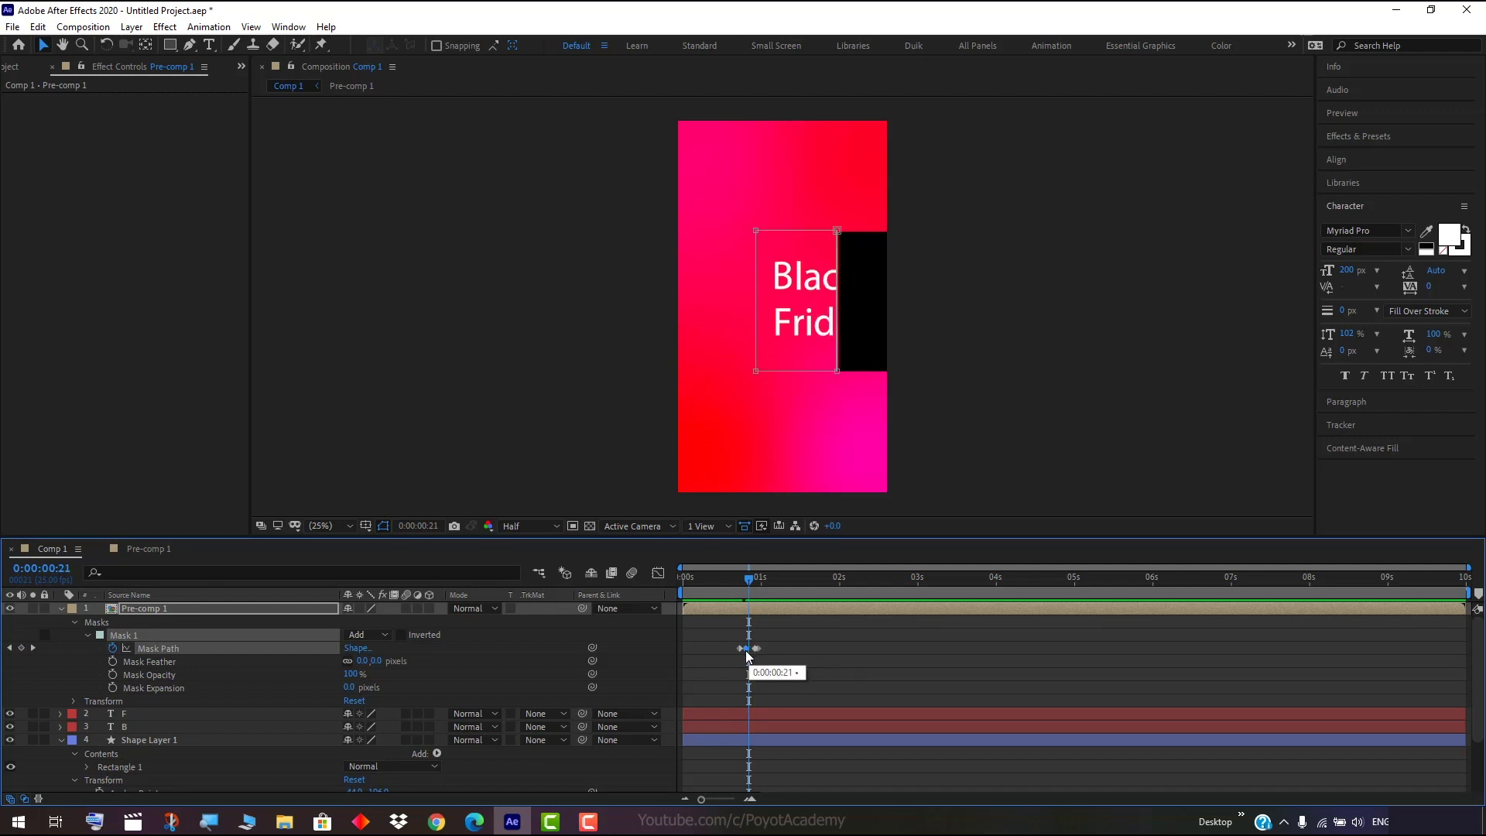
mouse_move(748, 579)
left_mouse_down()
mouse_move(763, 579)
mouse_move(731, 579)
left_mouse_up()
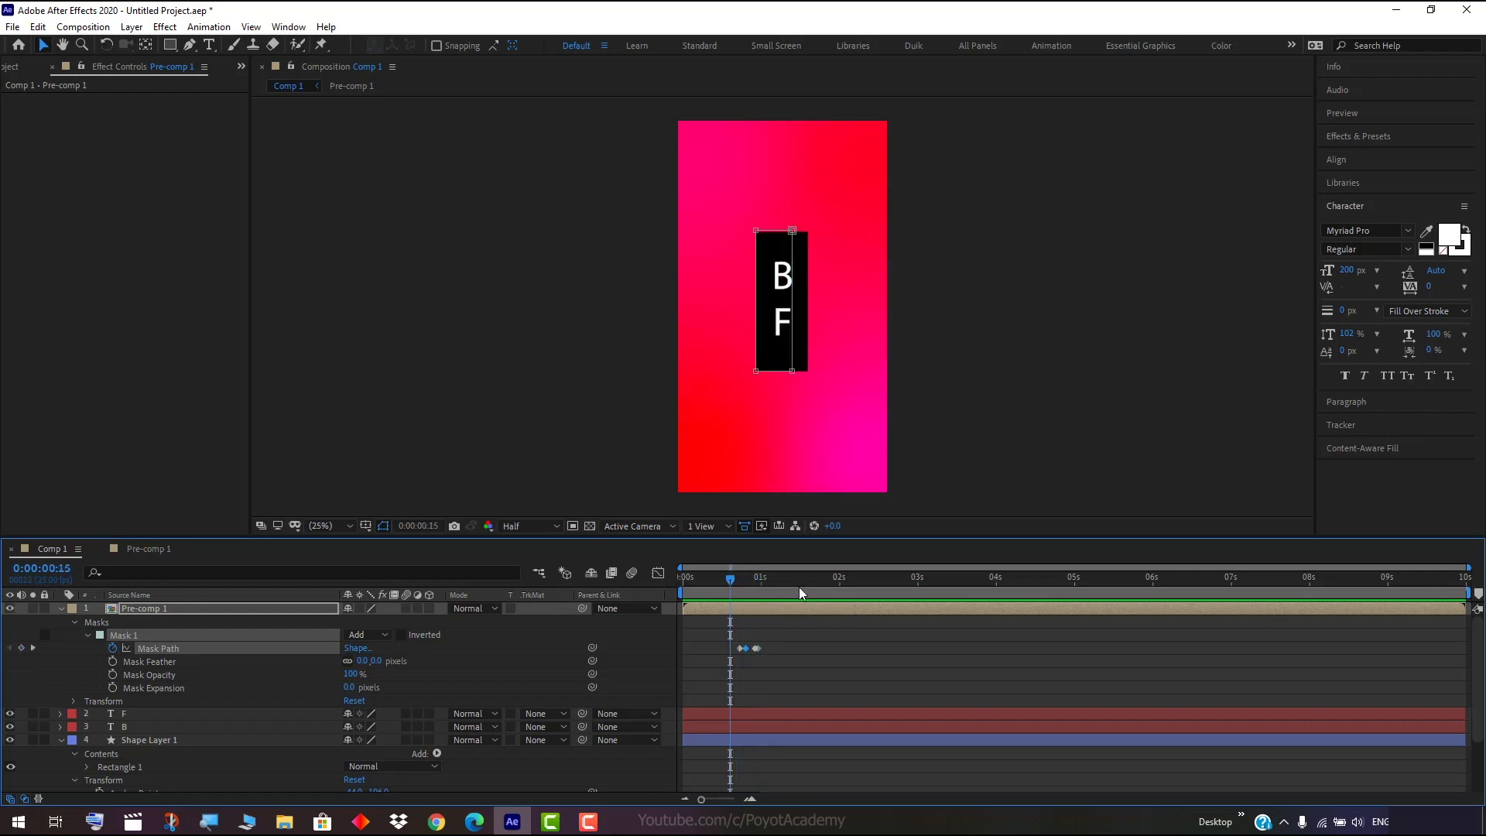
left_click_drag(864, 581, 788, 583)
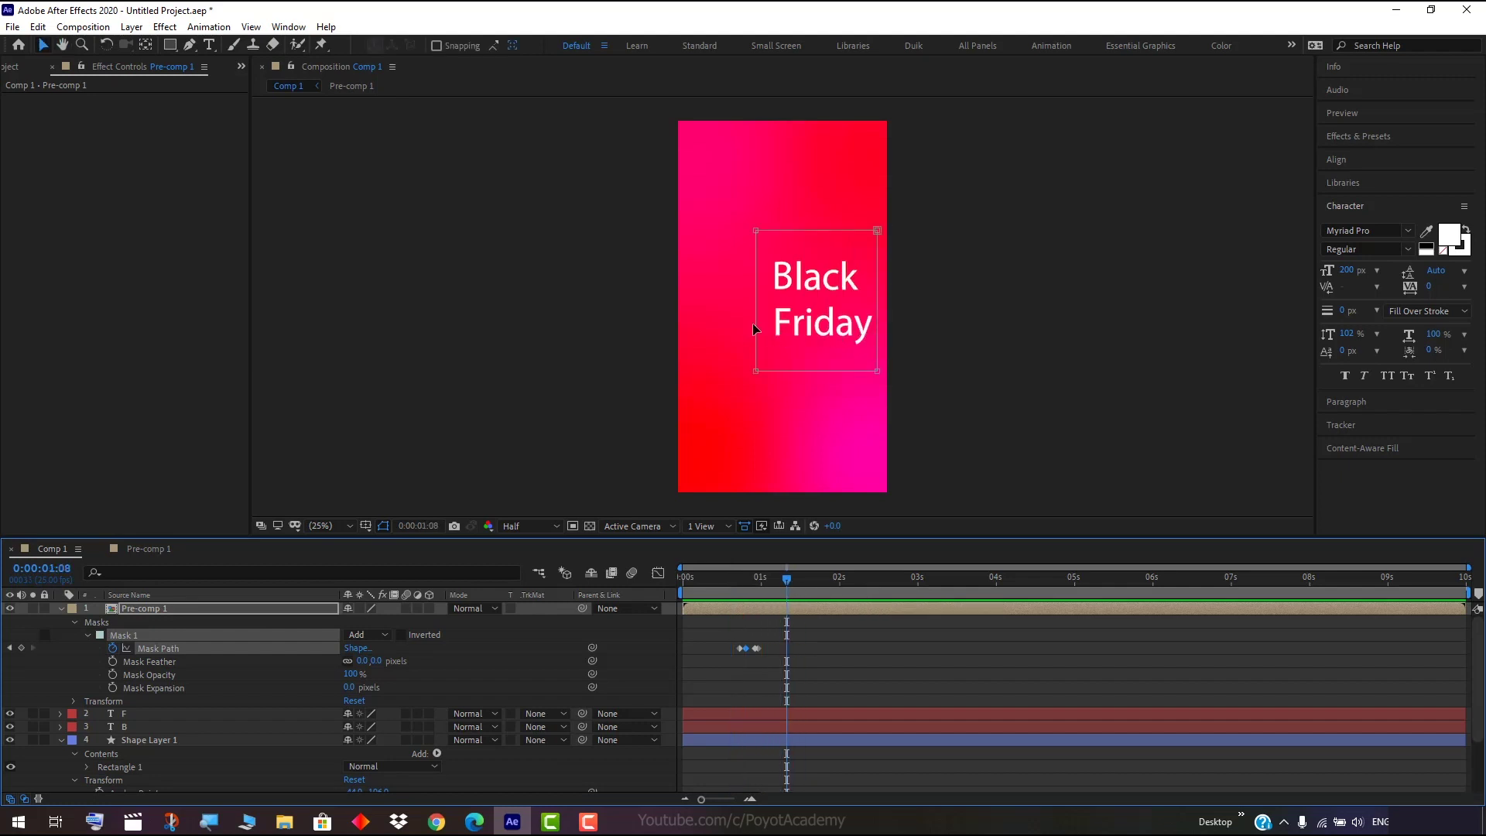
Pre-compose the B, F and Pre-comp 1 layers into Pre-comp 2, then return to Comp 1.
left_click(60, 609)
left_click(60, 648)
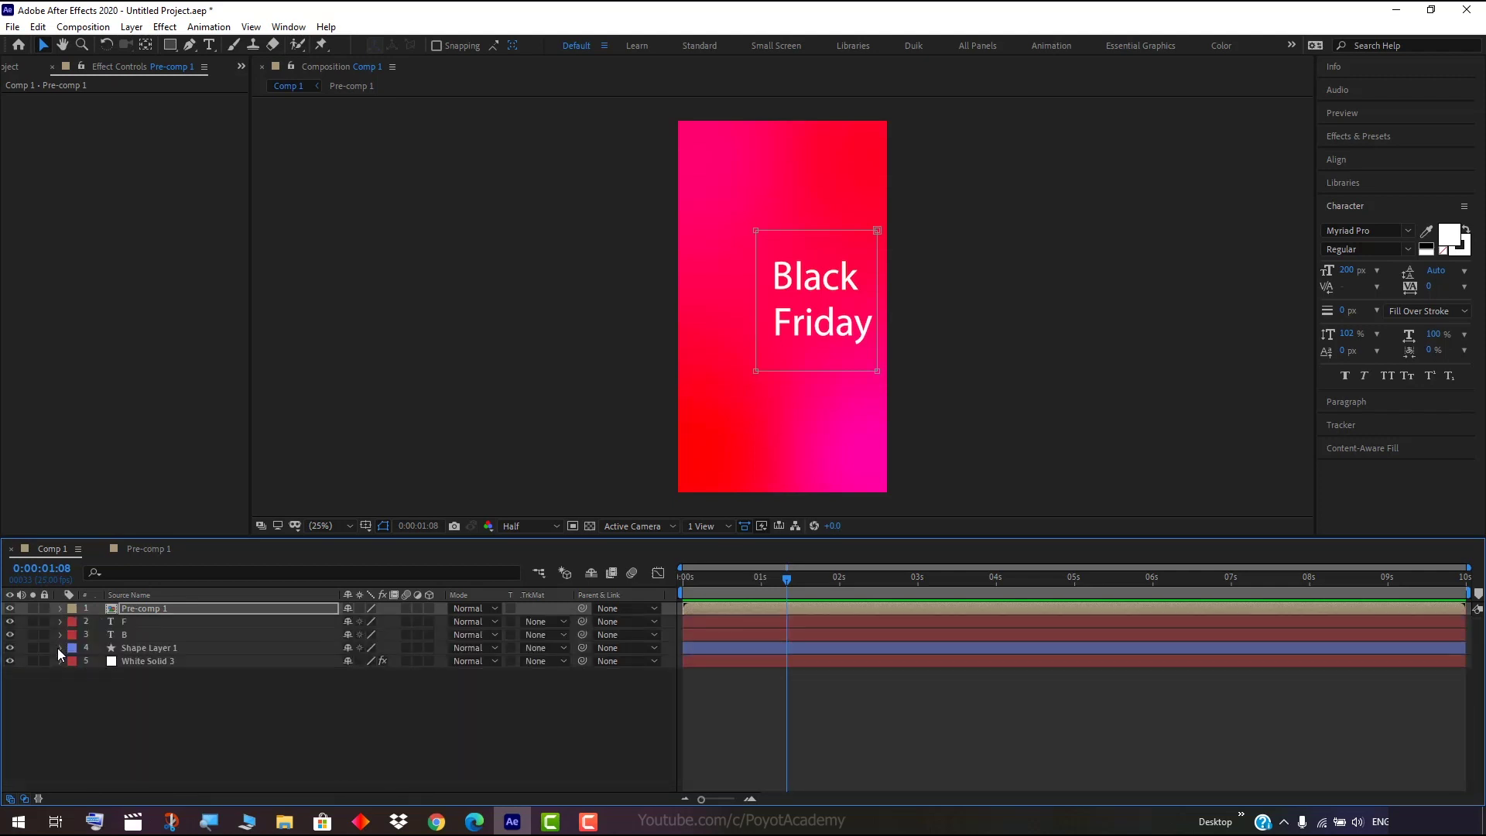
left_click(143, 634)
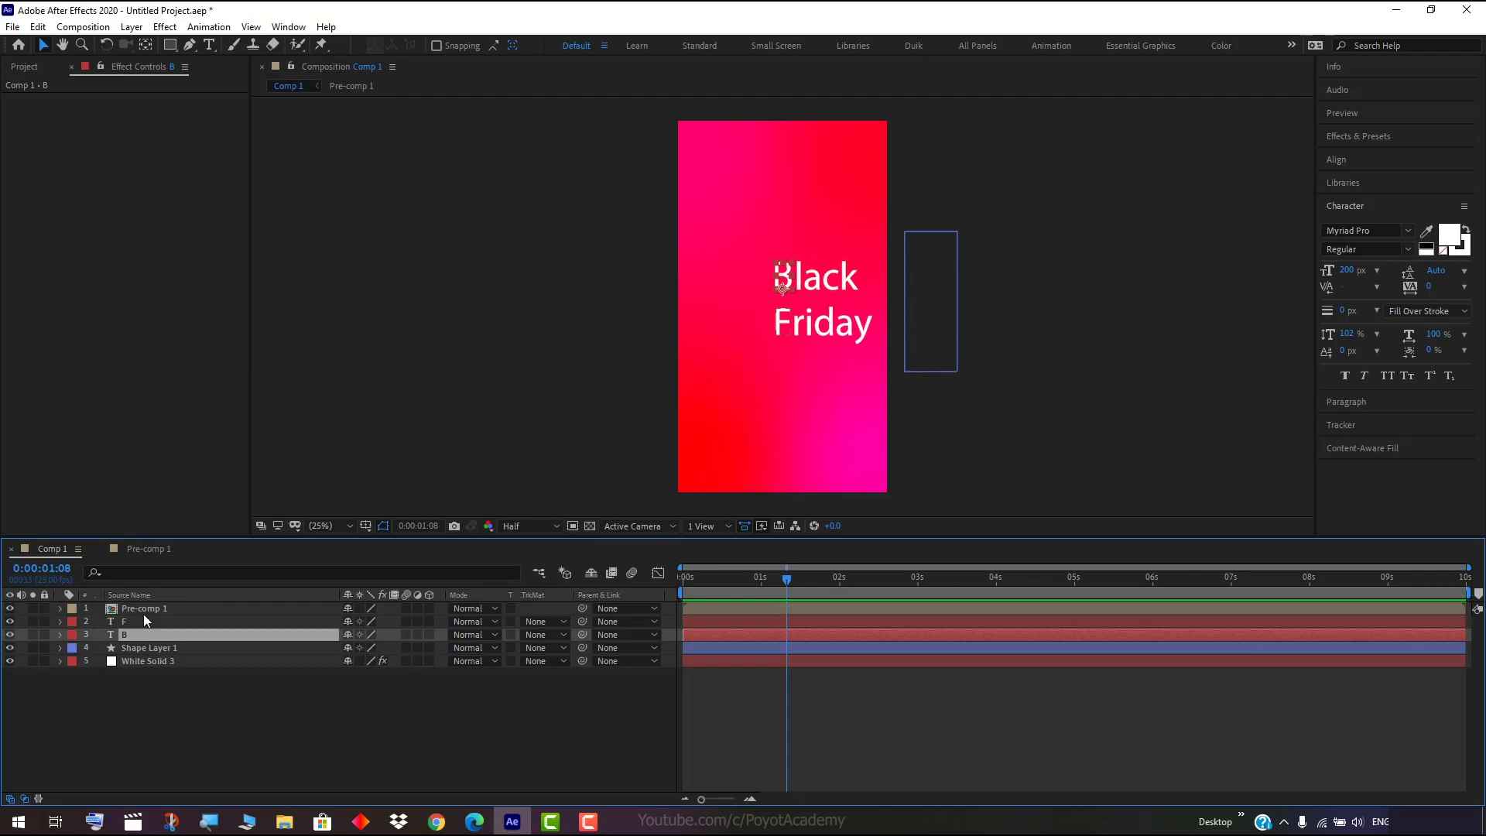
left_click(147, 608, "shift")
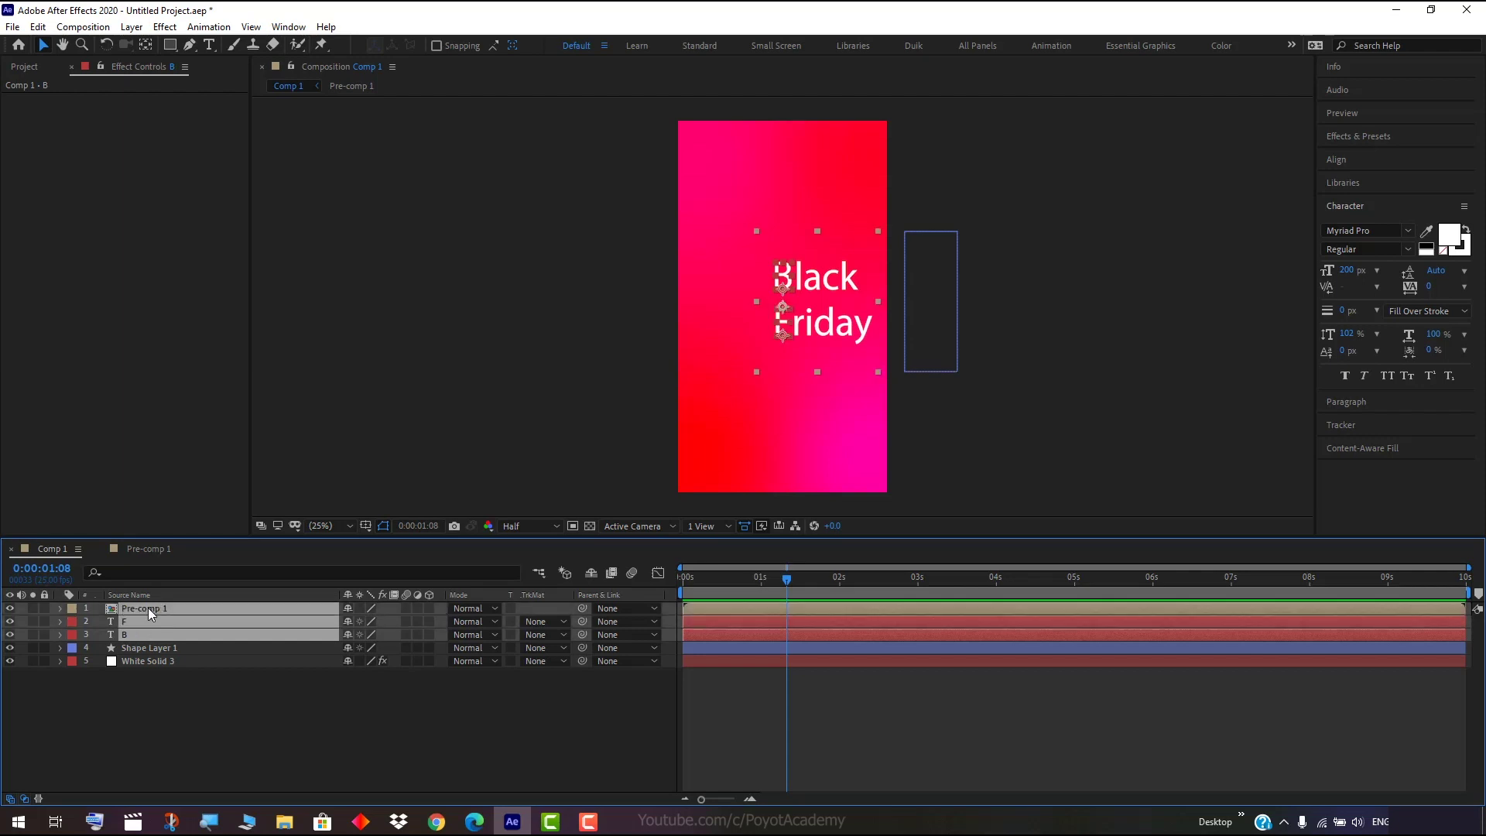
right_click(148, 611)
left_click(189, 523)
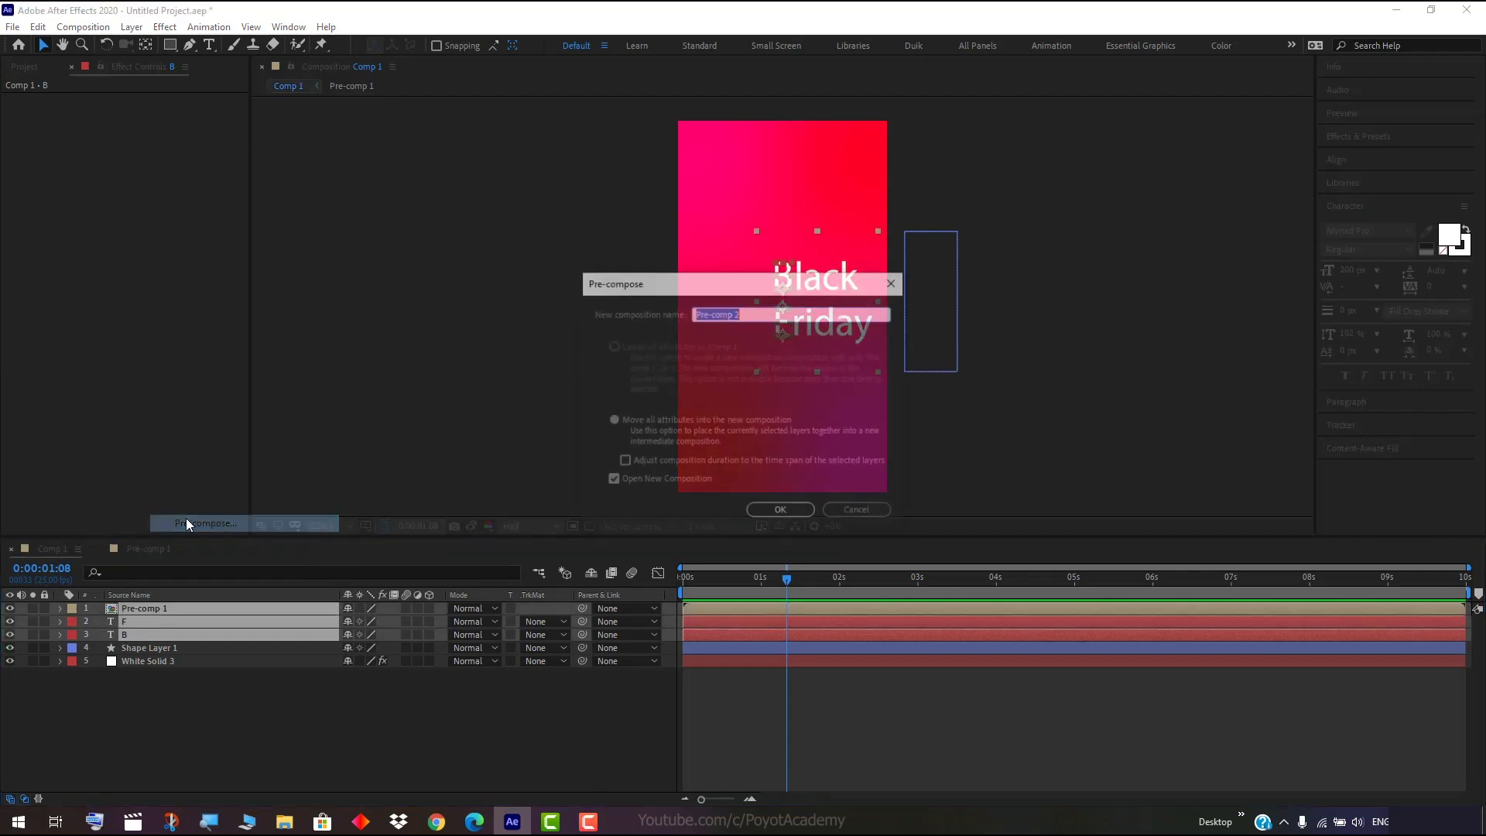
left_click(778, 512)
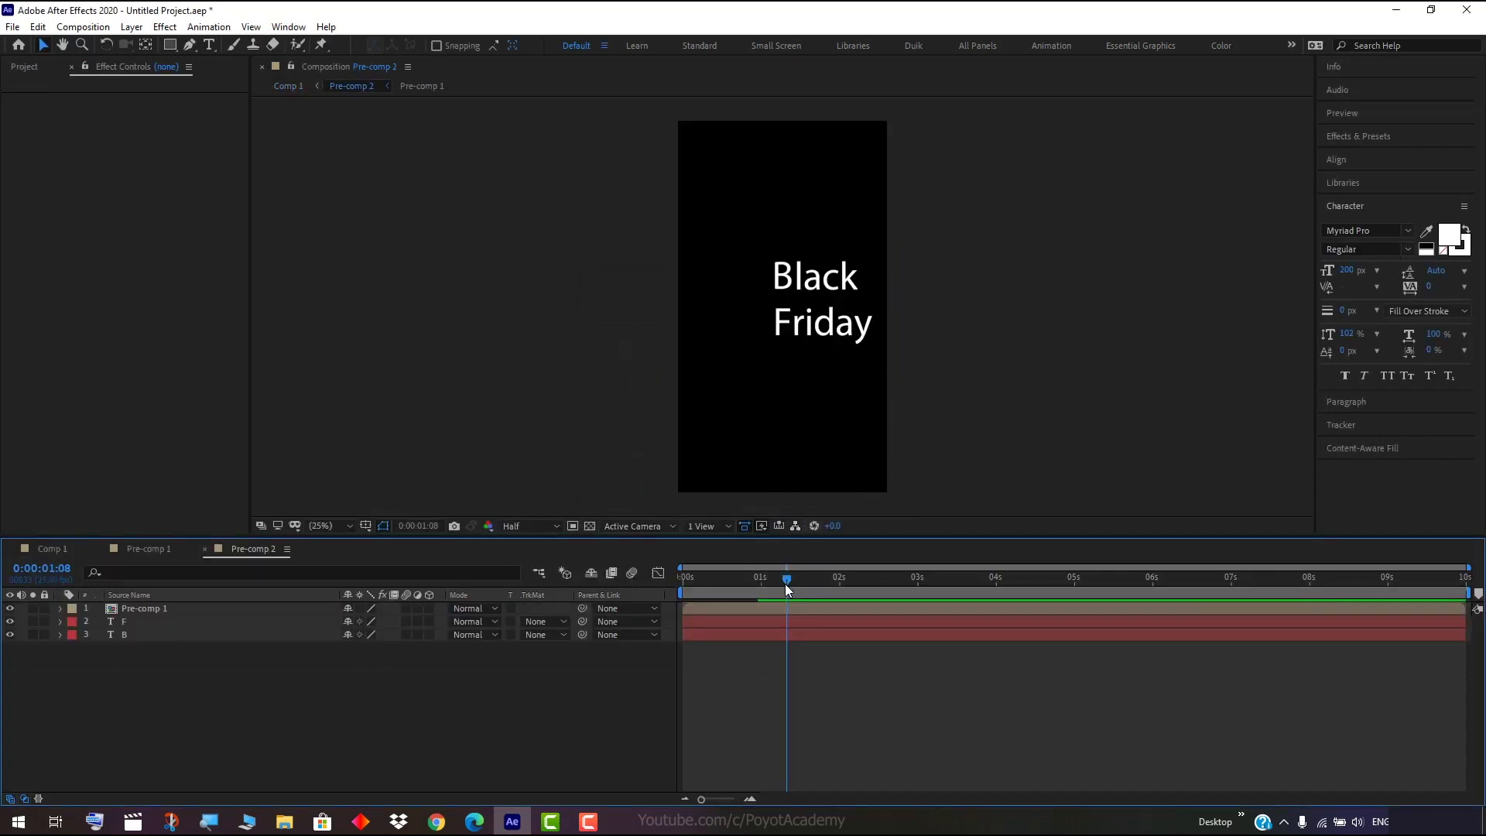
left_click_drag(788, 579, 765, 582)
left_click(62, 552)
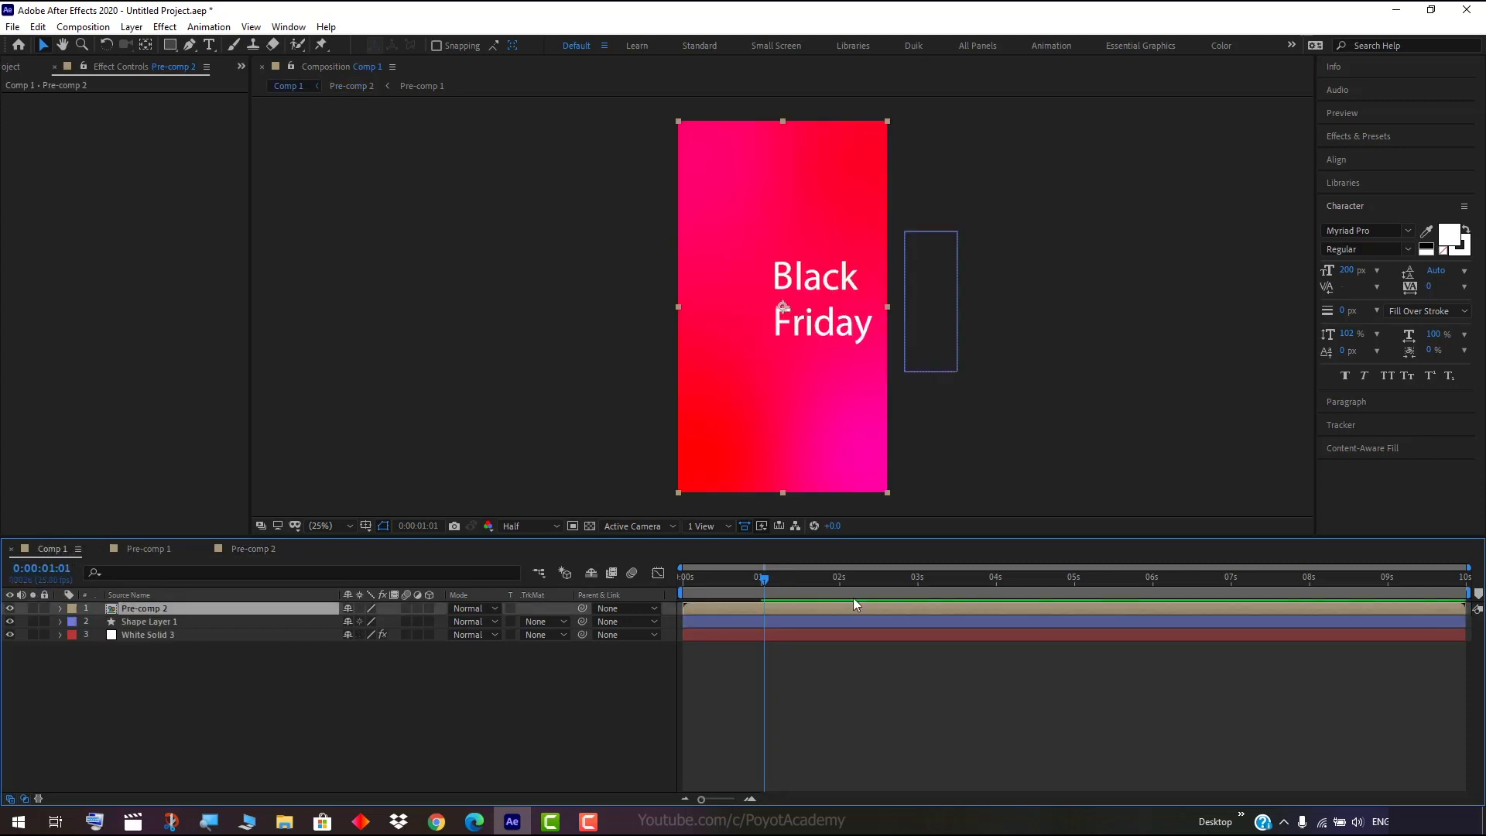
Keyframe Pre-comp 2's Position so the Black Friday text moves from 540,960 up to 383,315.
mouse_move(764, 579)
left_mouse_down()
mouse_move(752, 582)
mouse_move(771, 583)
left_mouse_up()
left_click(829, 325)
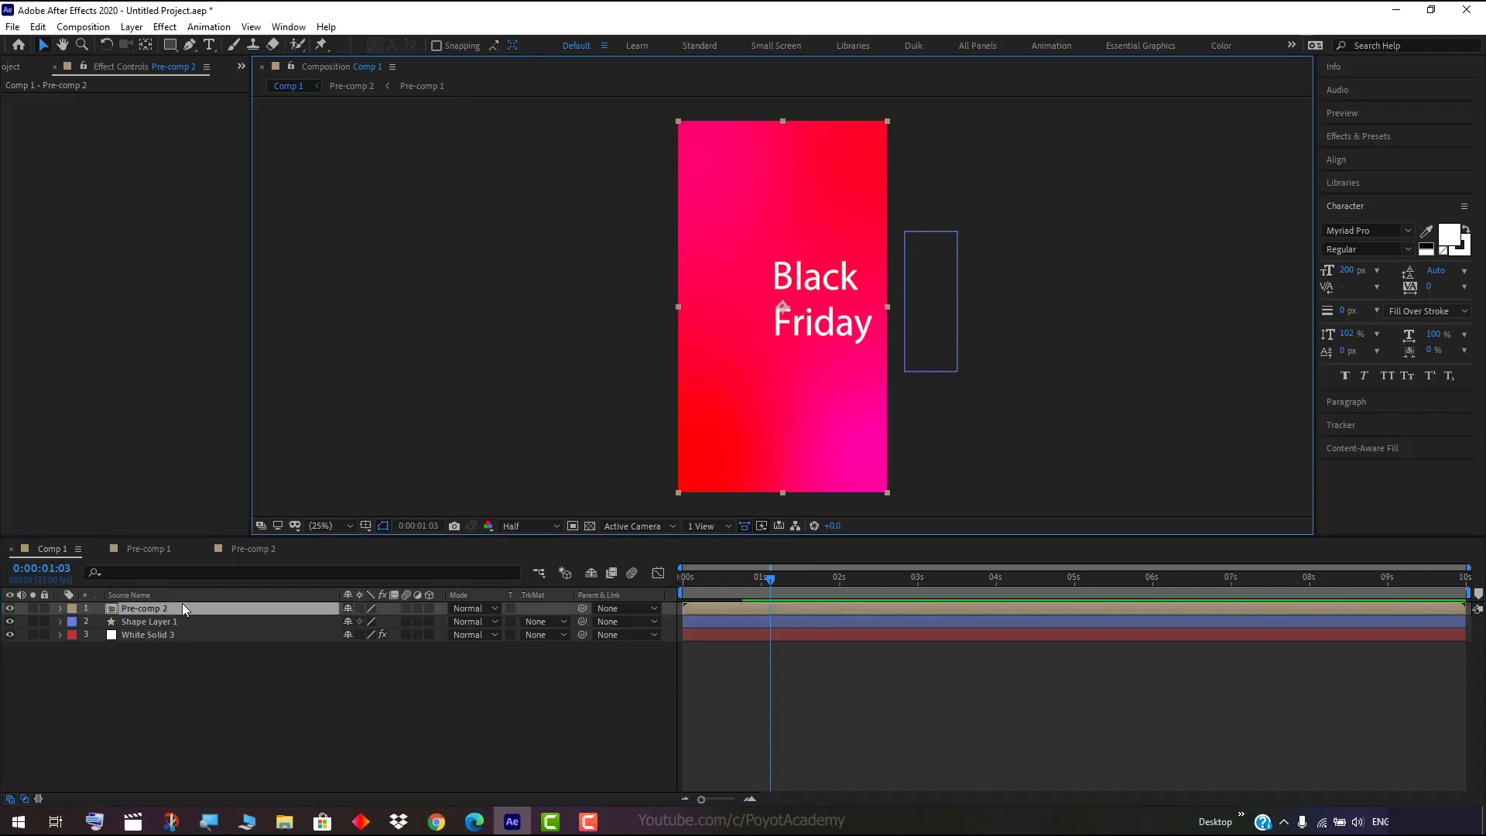
left_click(60, 609)
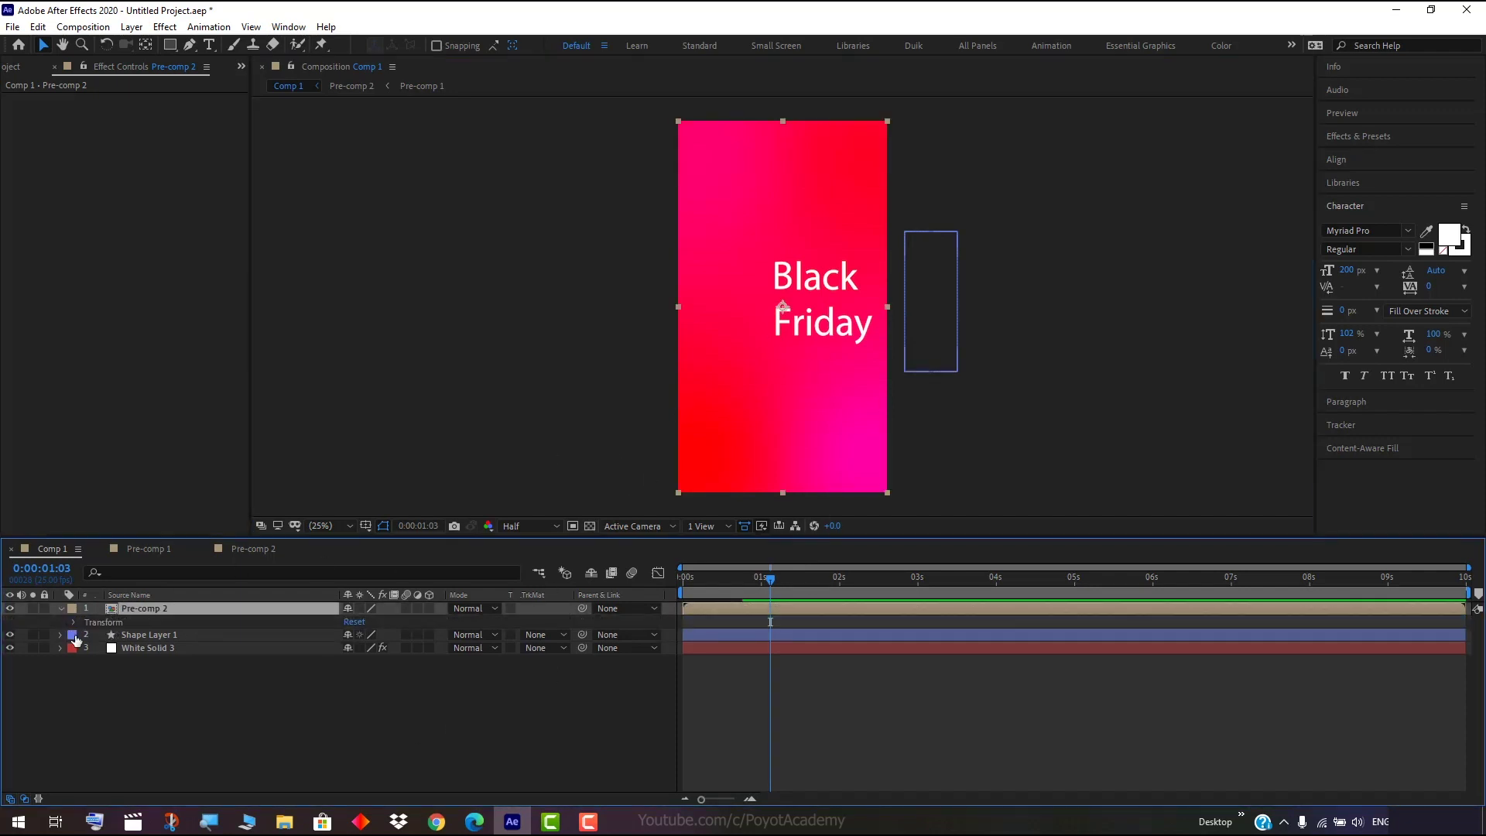
left_click(73, 623)
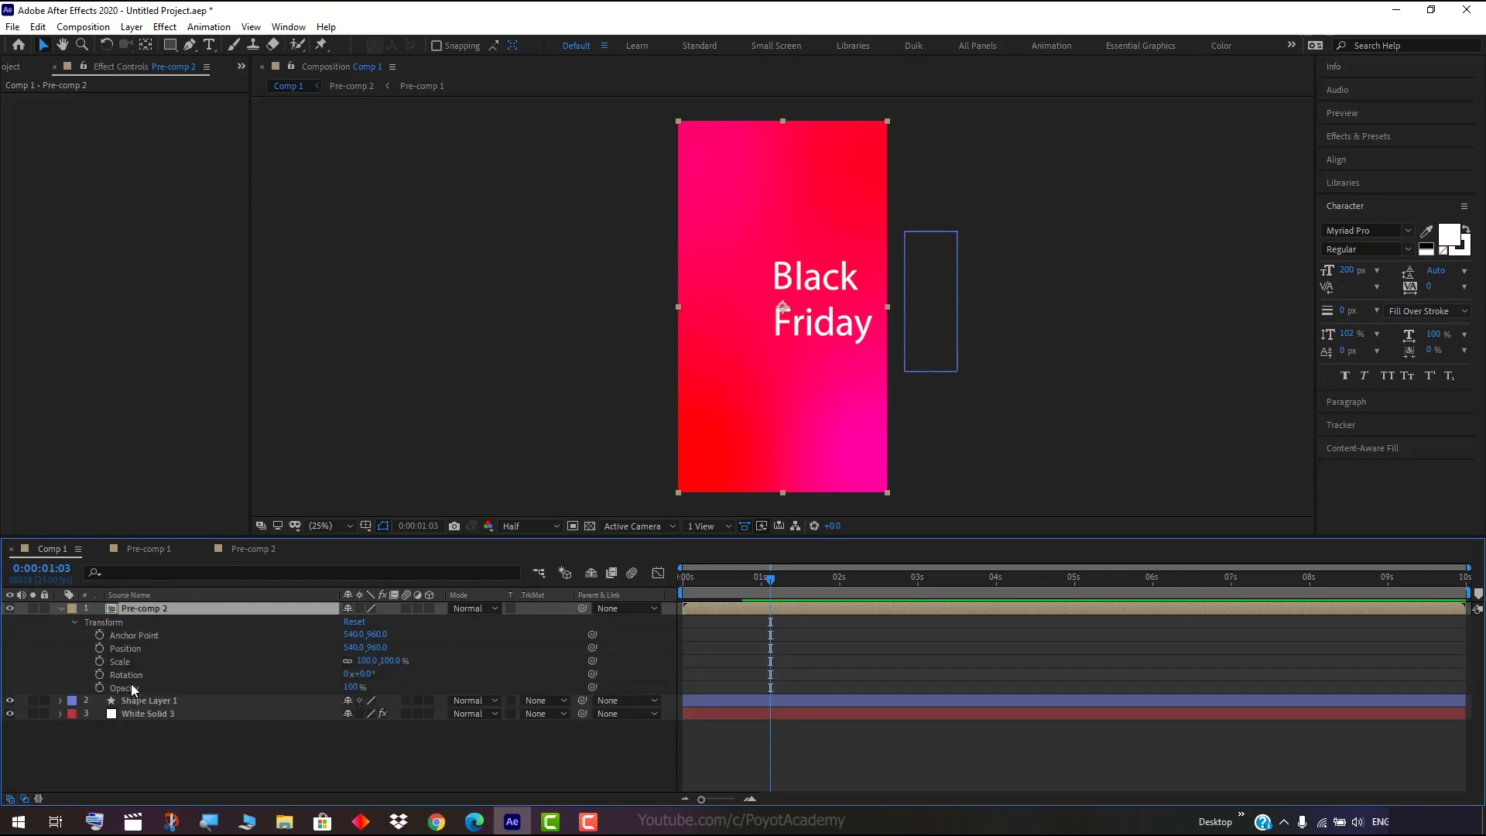
left_click(100, 649)
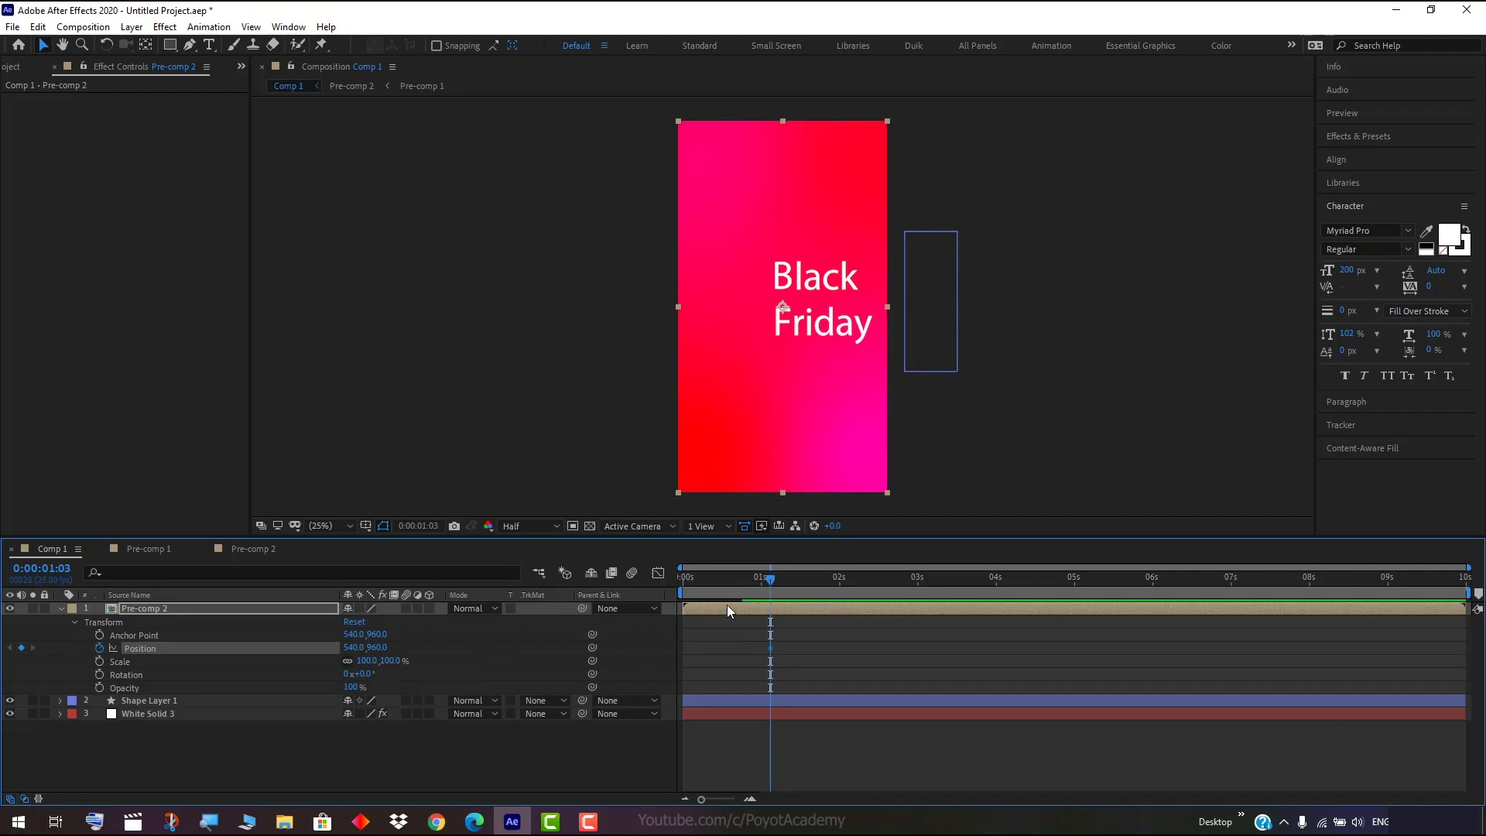
left_click_drag(769, 582, 779, 582)
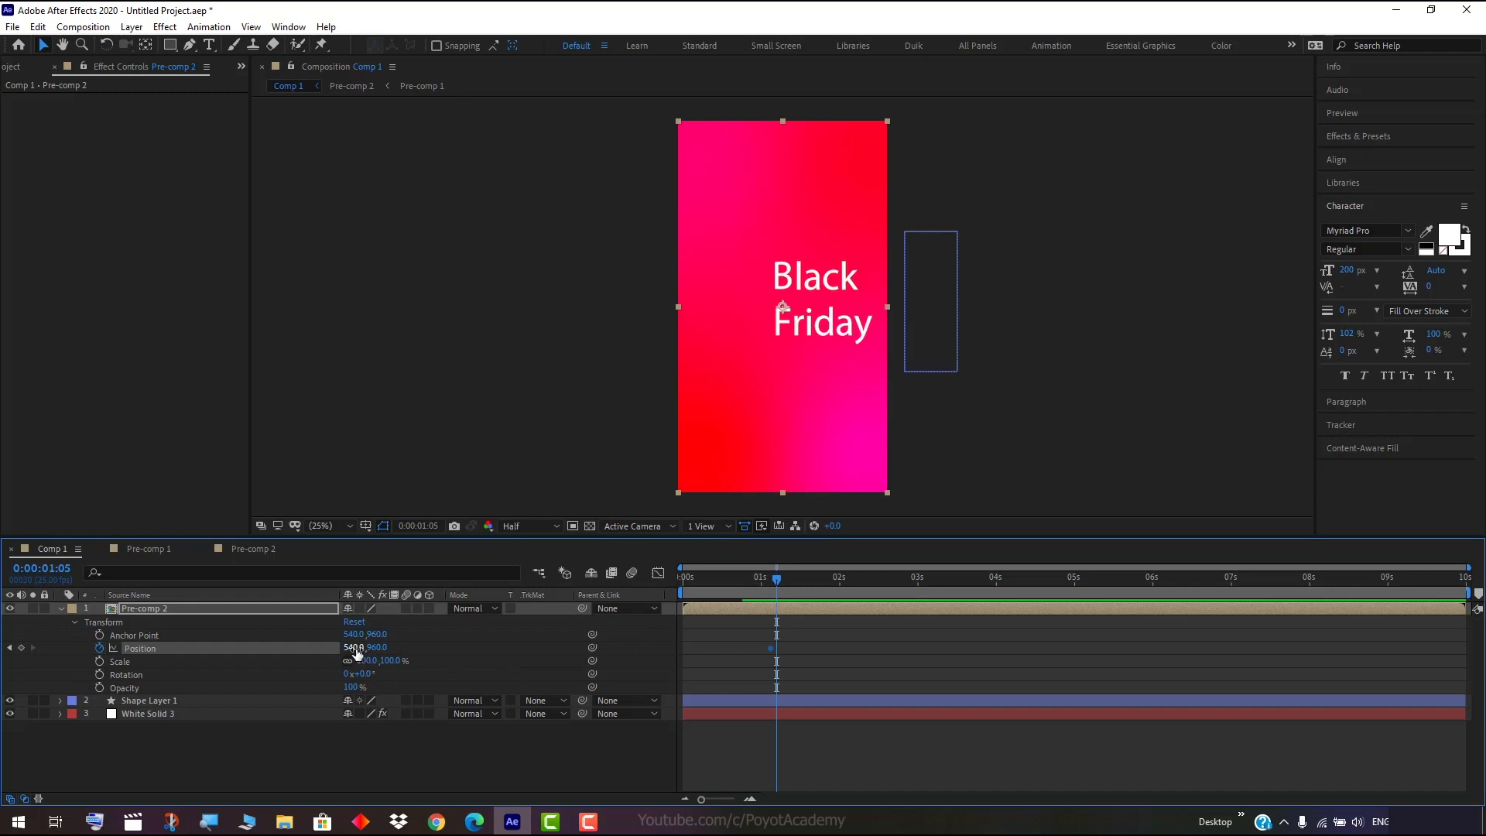
left_click_drag(377, 653, 245, 659)
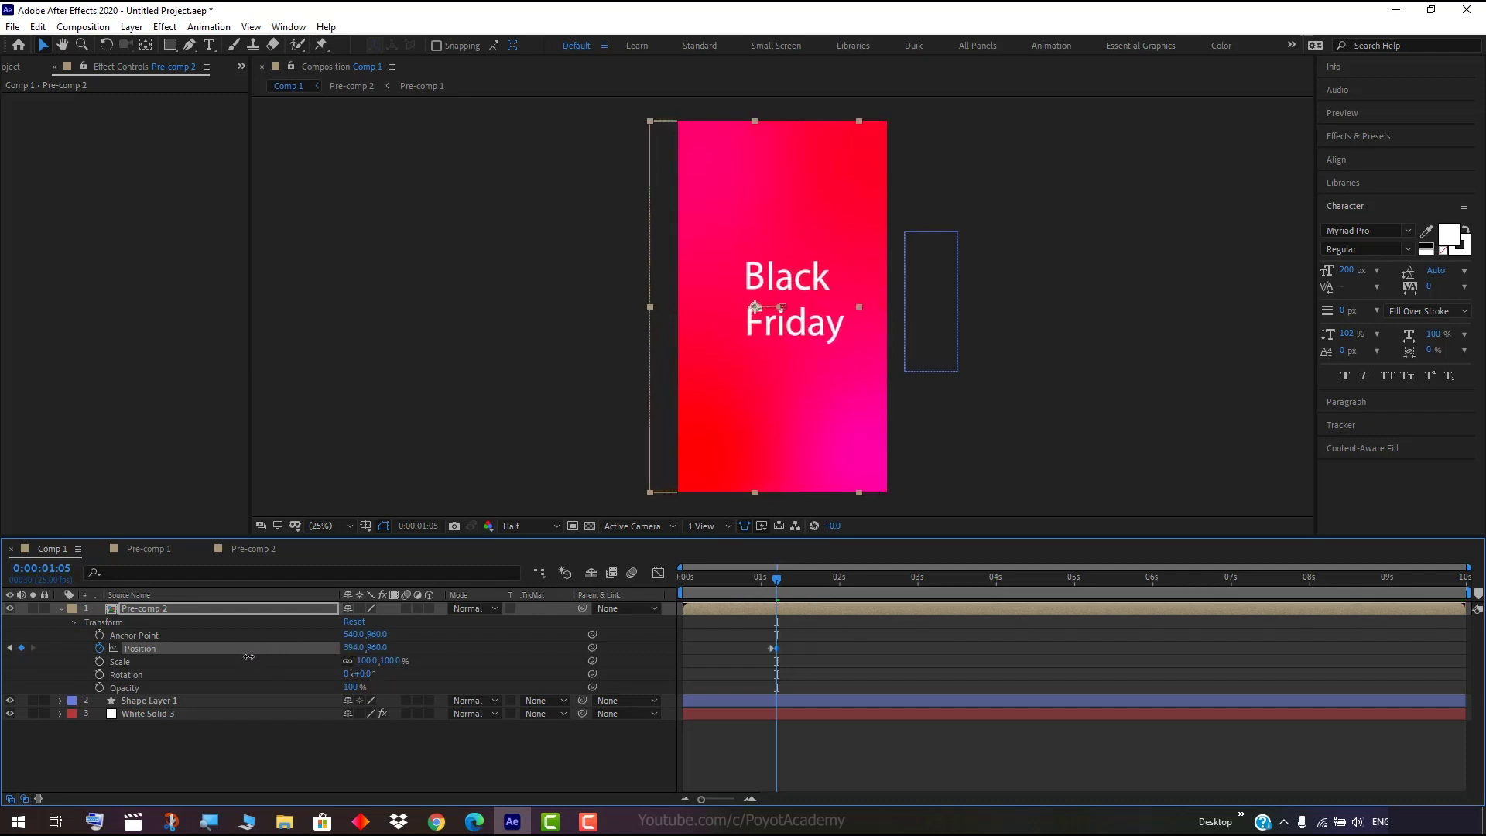
key("Left")
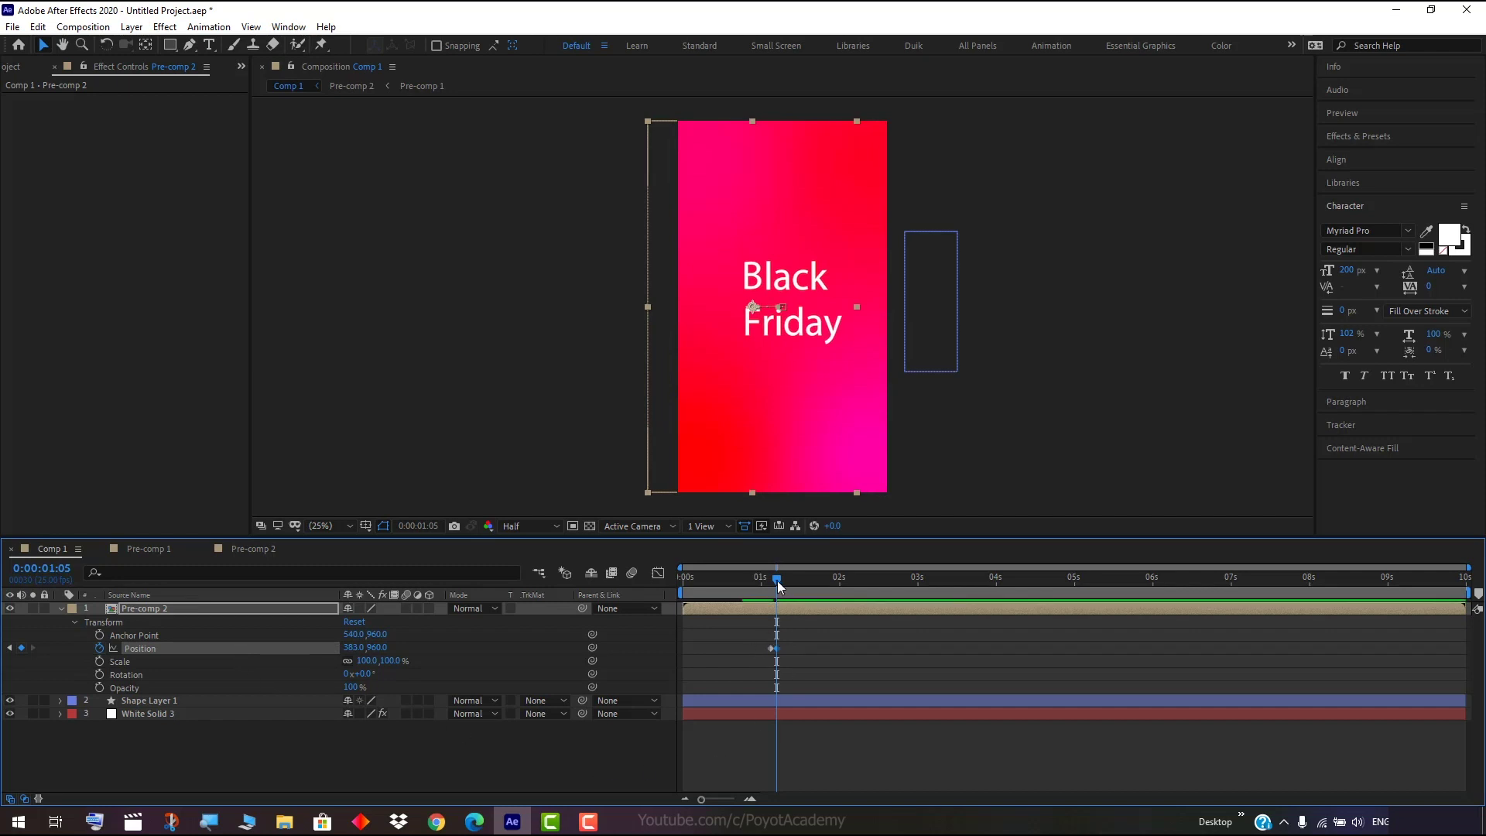
left_click_drag(778, 580, 786, 579)
mouse_move(379, 647)
left_mouse_down()
mouse_move(3, 617)
mouse_move(5, 536)
left_mouse_up()
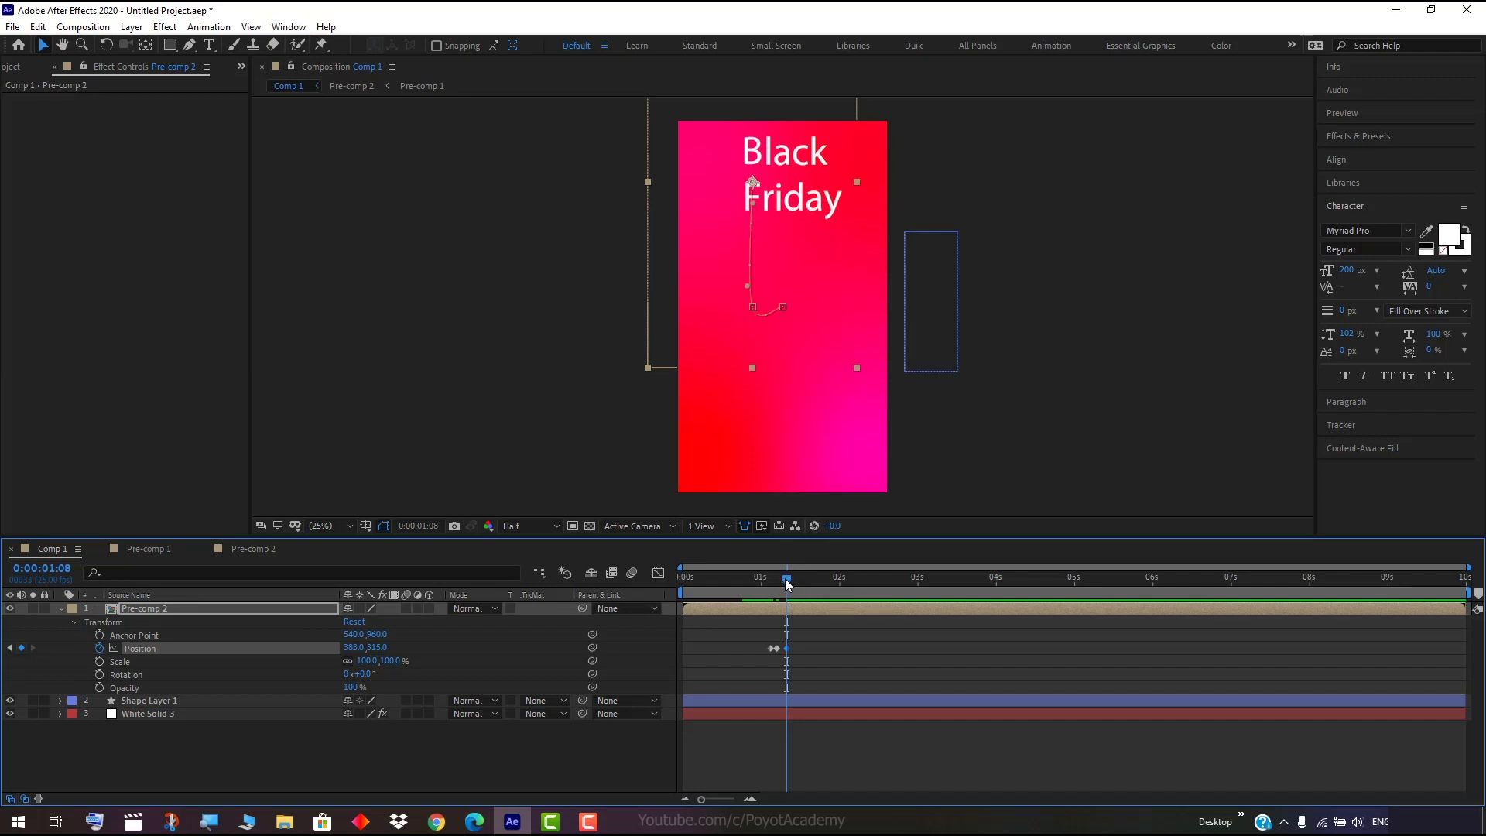
Preview the rising text and shift the end Position keyframe later in time.
left_click_drag(787, 581, 724, 584)
key("space")
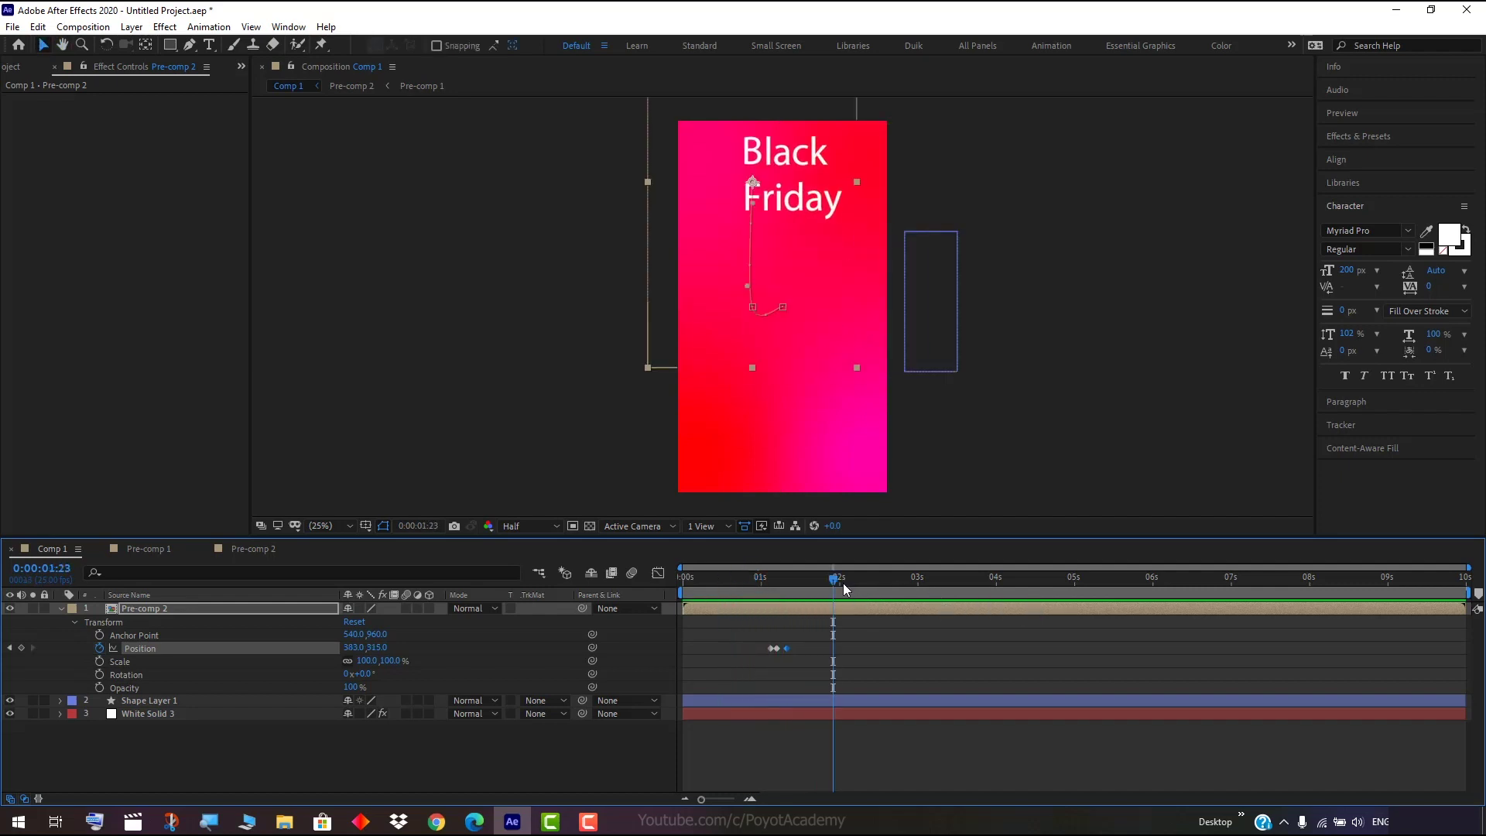
left_click_drag(797, 584, 770, 583)
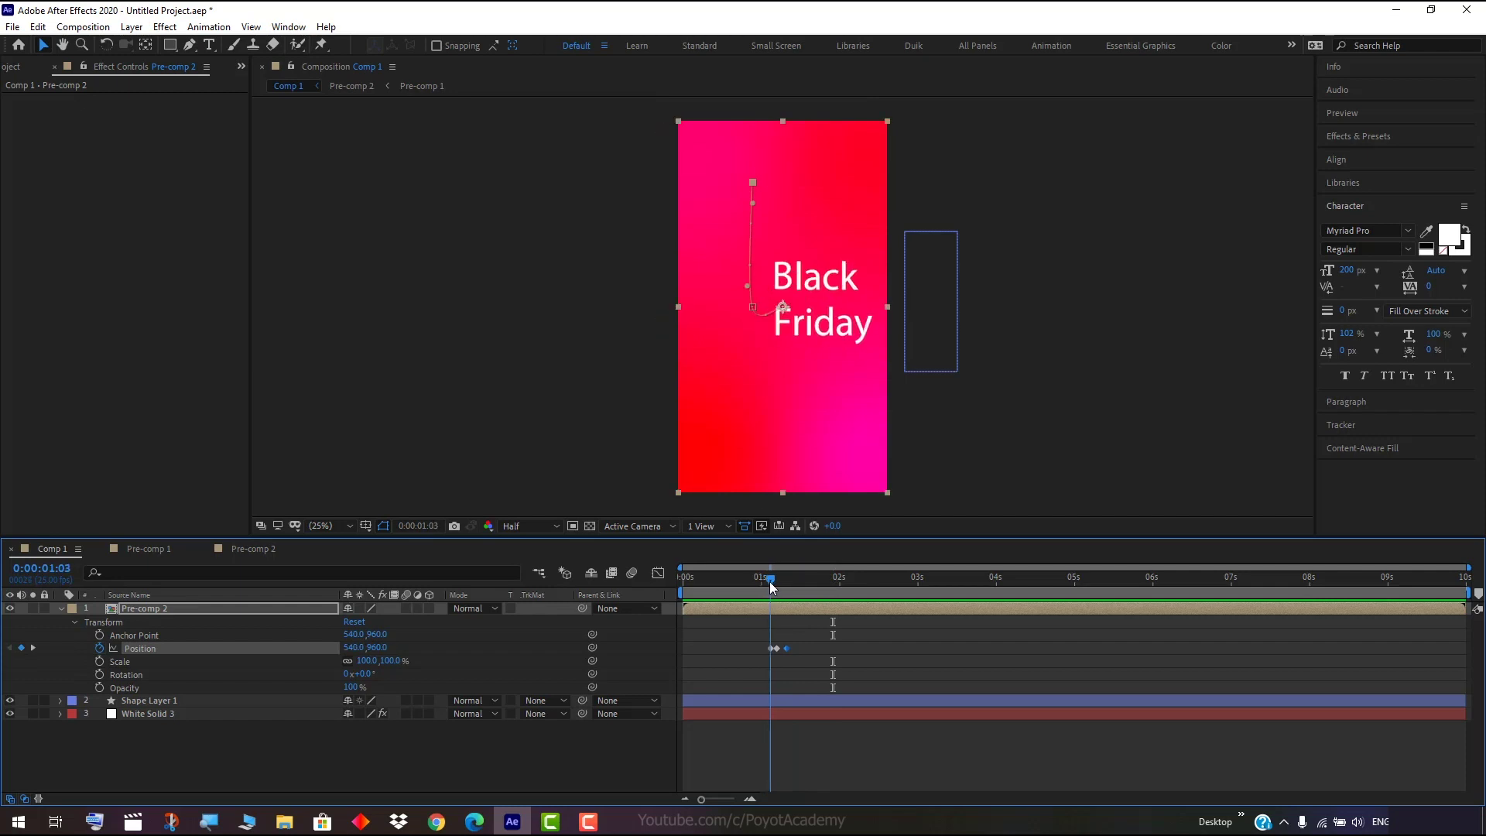
left_click_drag(777, 649, 806, 651)
left_click(764, 580)
left_click_drag(763, 582, 835, 583)
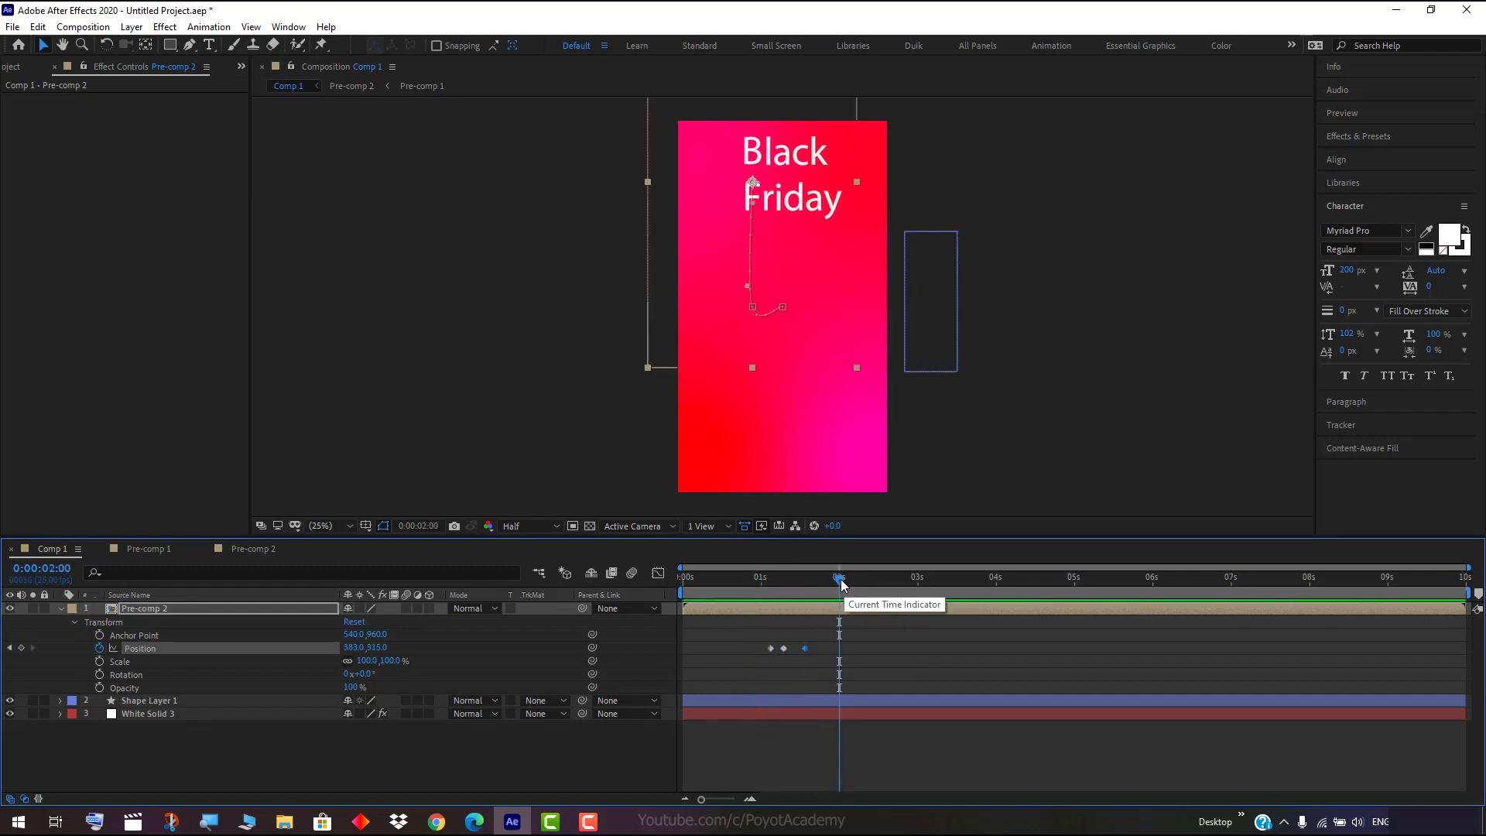
Apply Easy Ease (F9) to all three Position keyframes and preview the animation.
left_click(827, 649)
left_click_drag(825, 644, 759, 654)
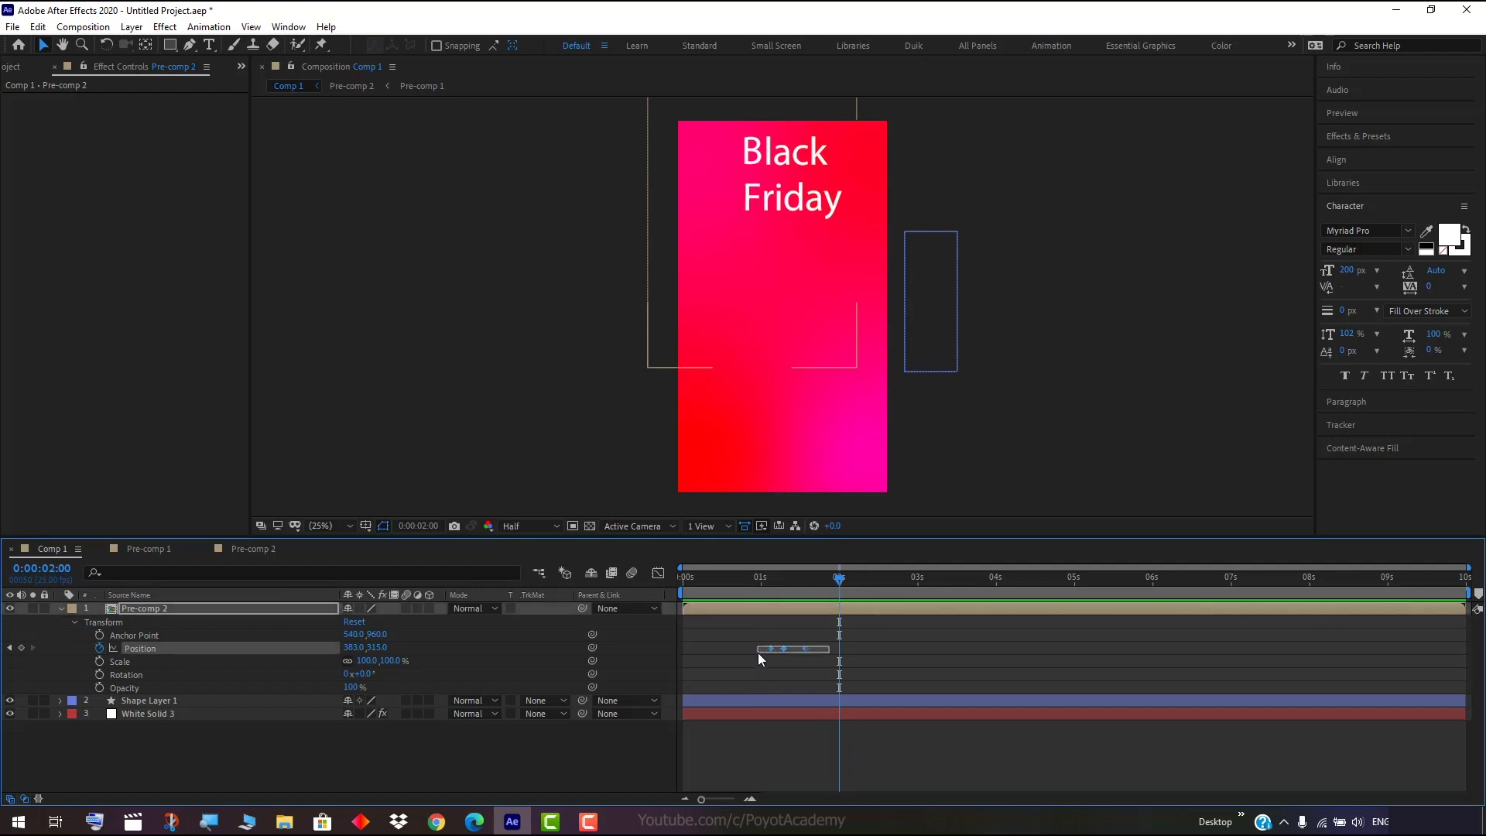
key("F9")
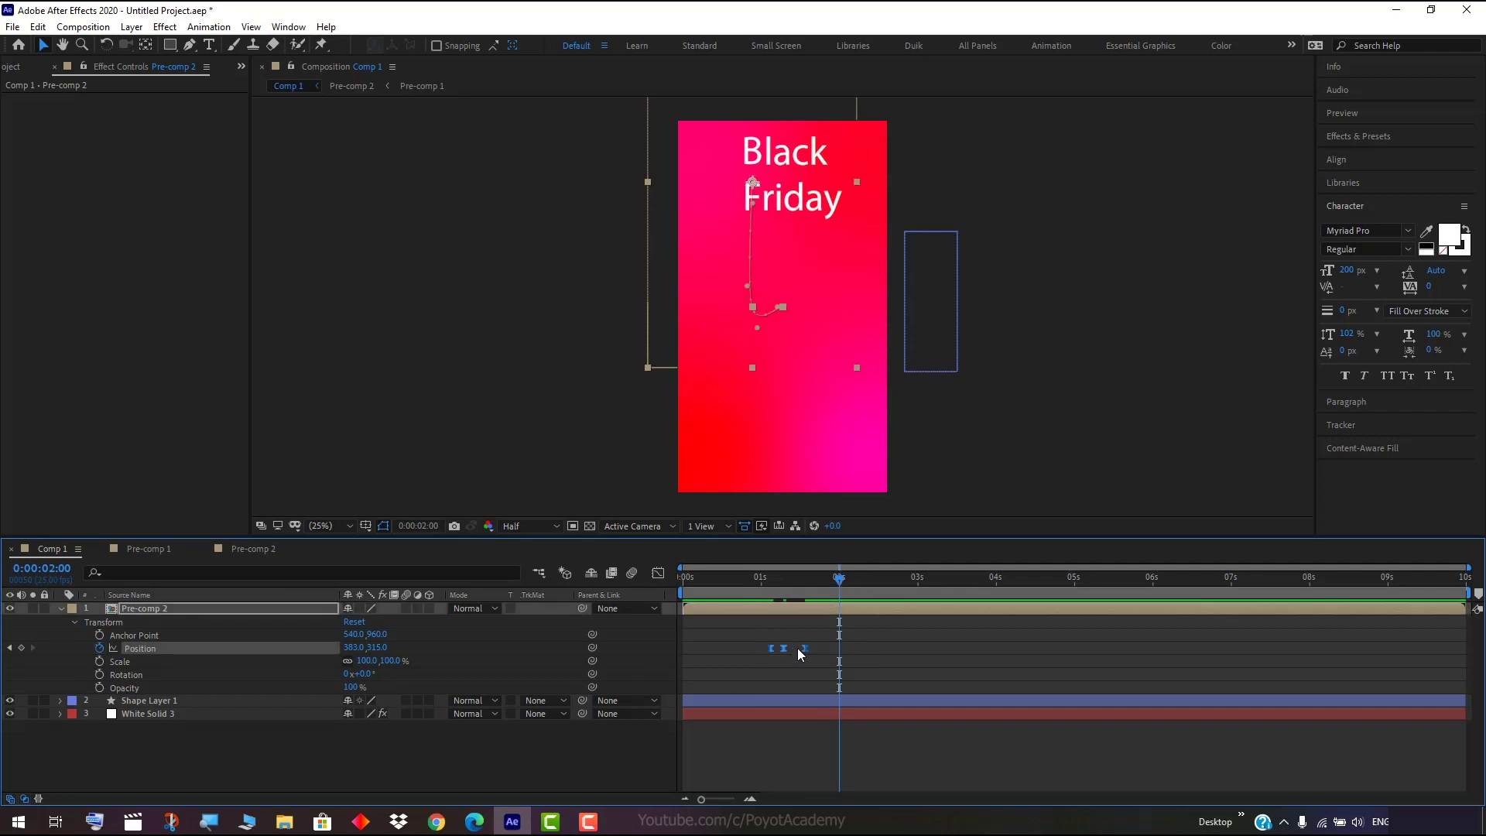
left_click_drag(840, 581, 702, 578)
key("space")
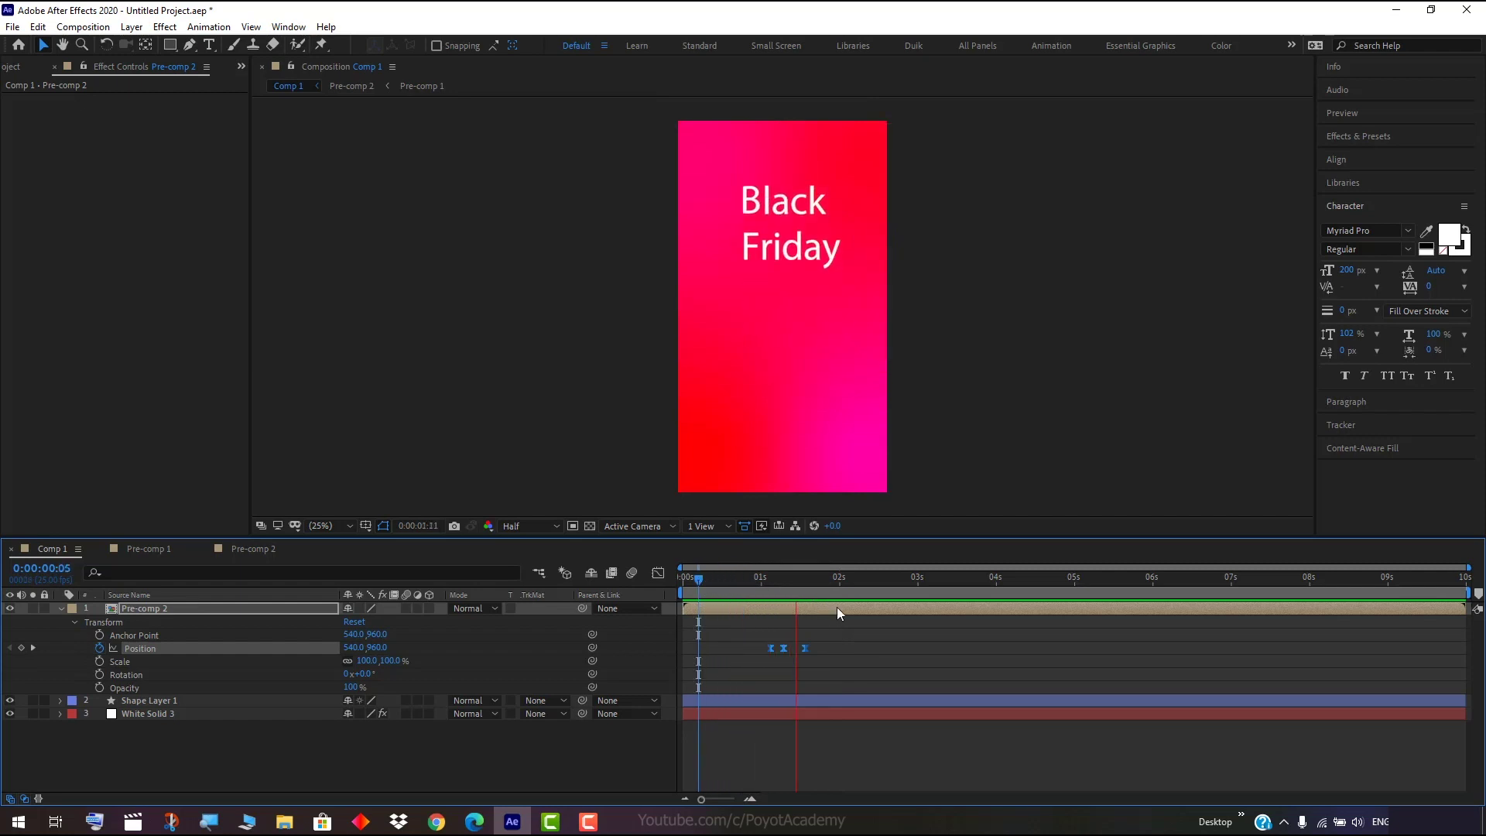
key("space")
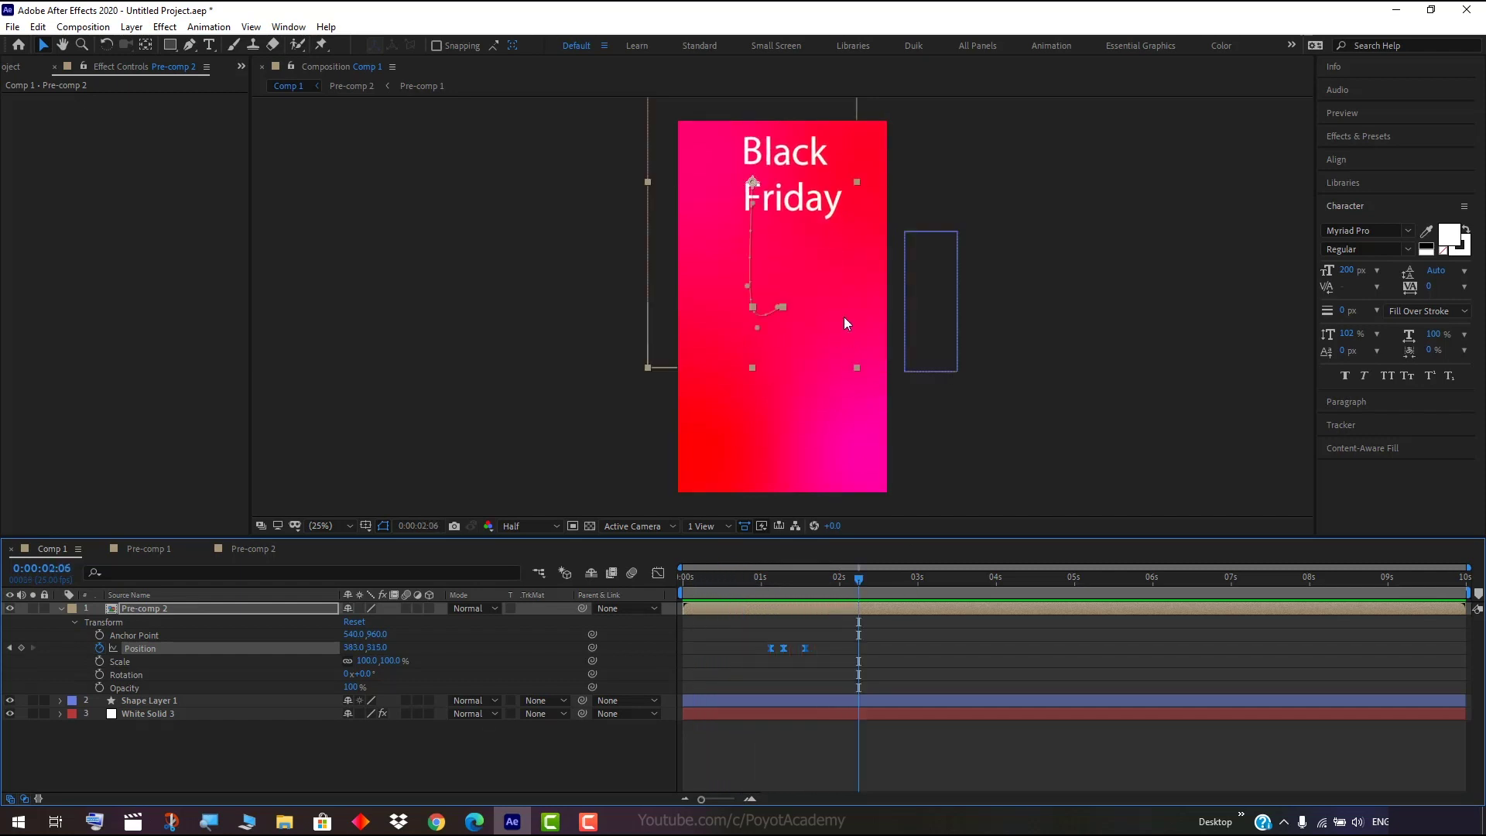
left_click(985, 436)
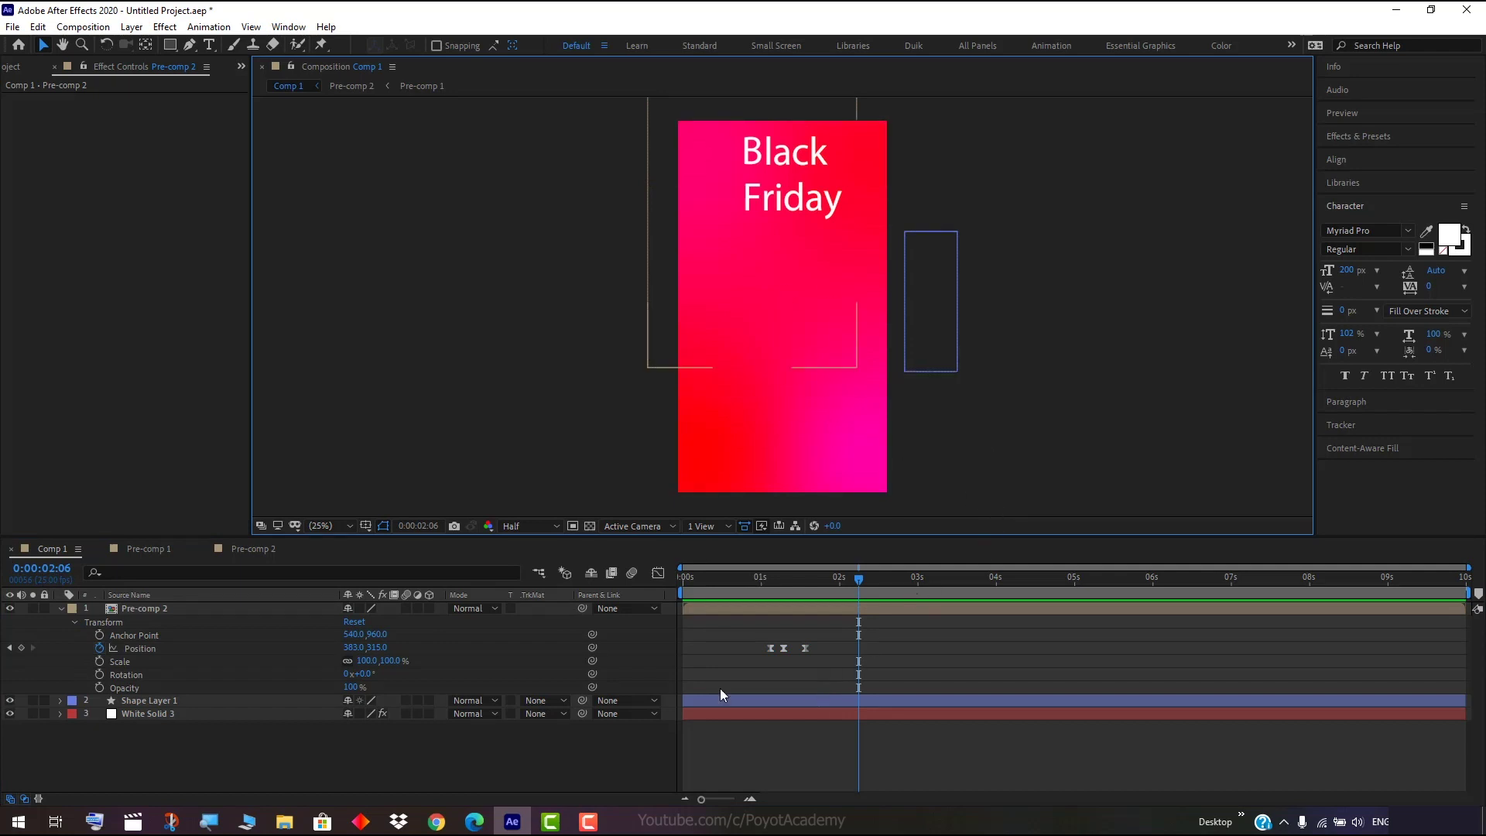
Drag shoe.png from the Project panel into Comp 1 and nudge it just below the Black Friday text.
left_click(60, 607)
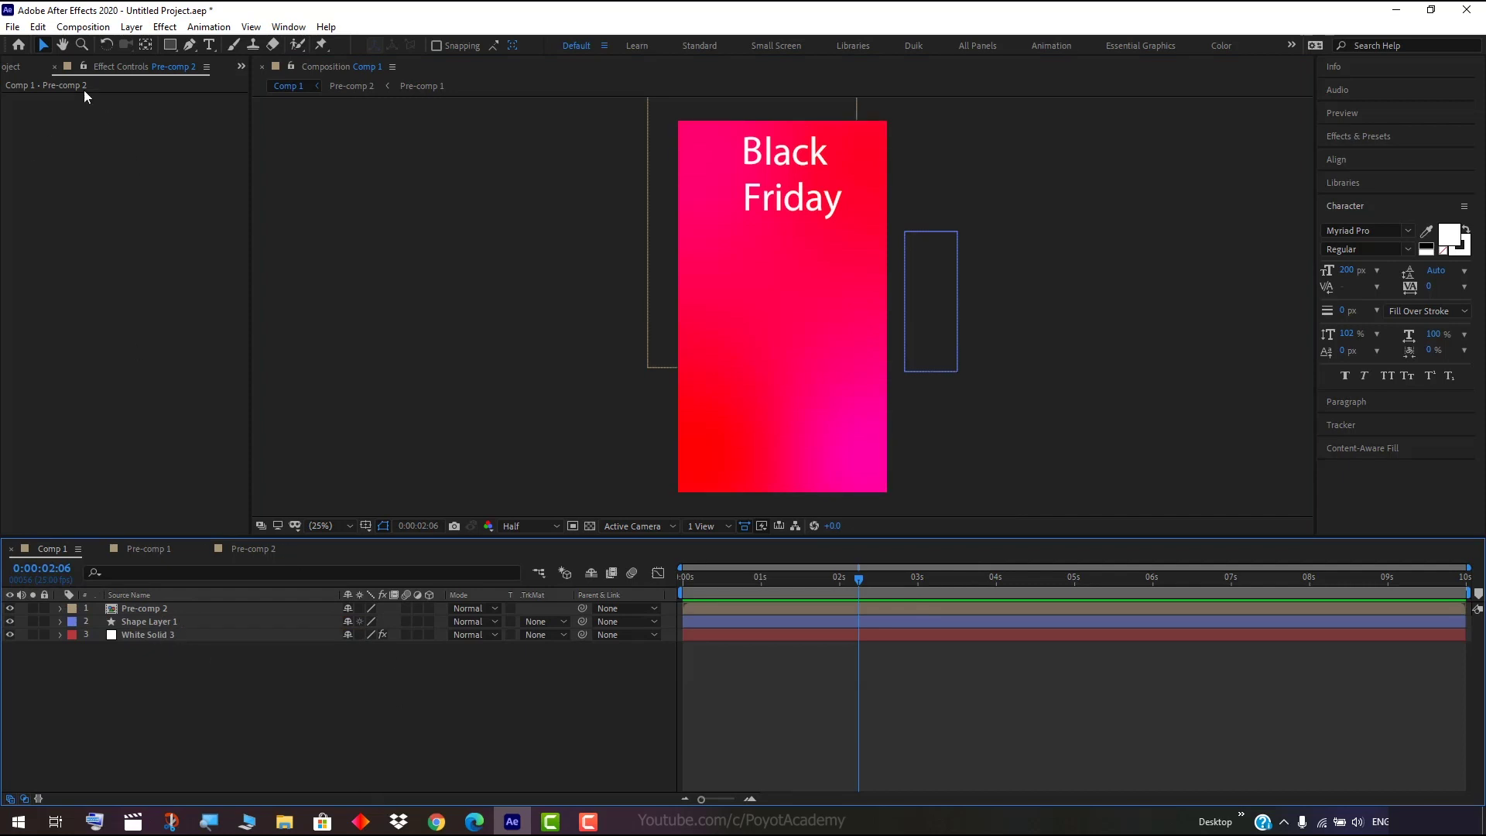
left_click(14, 67)
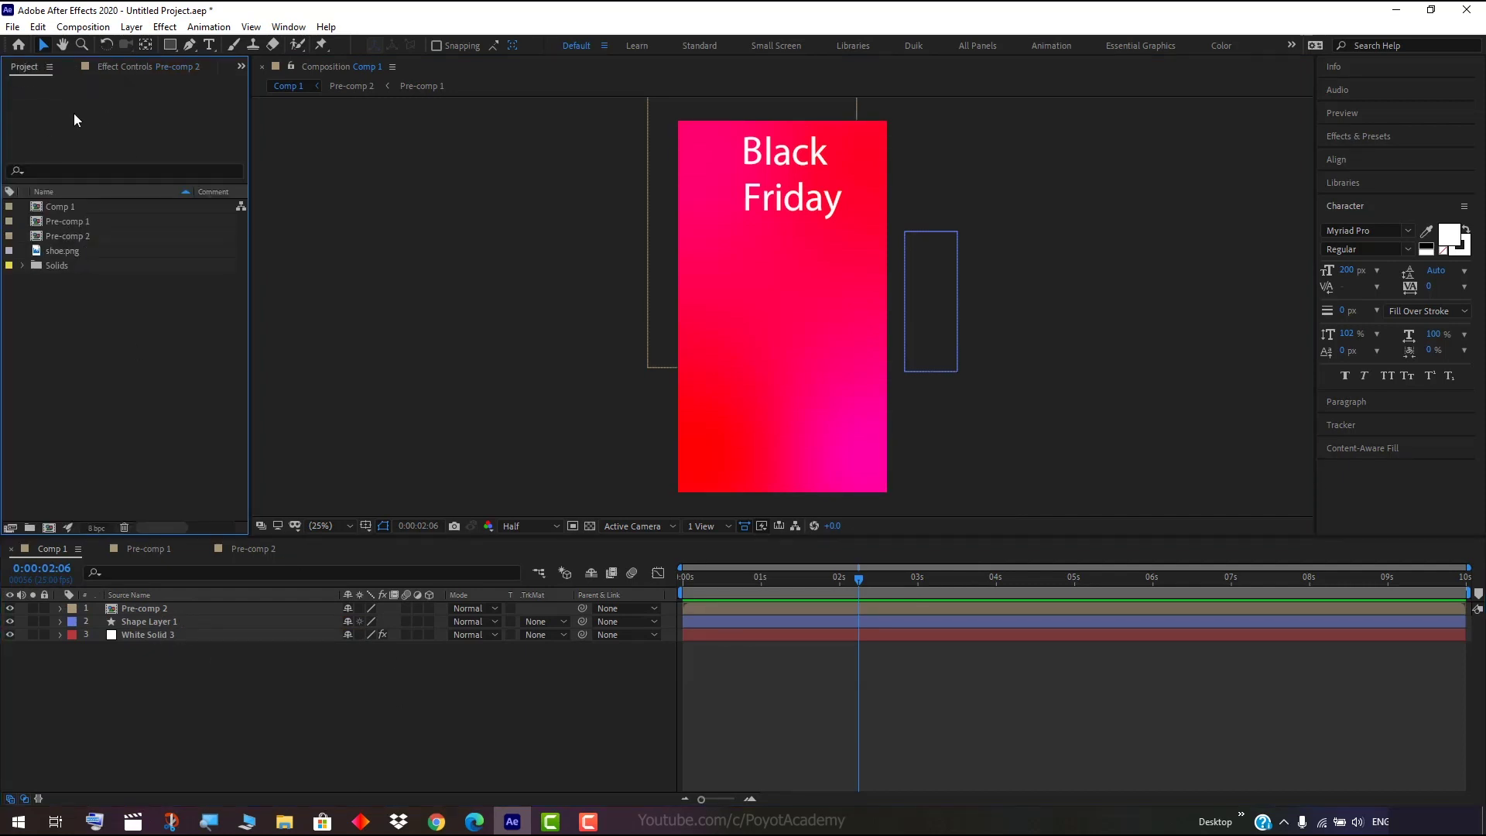
left_click(67, 254)
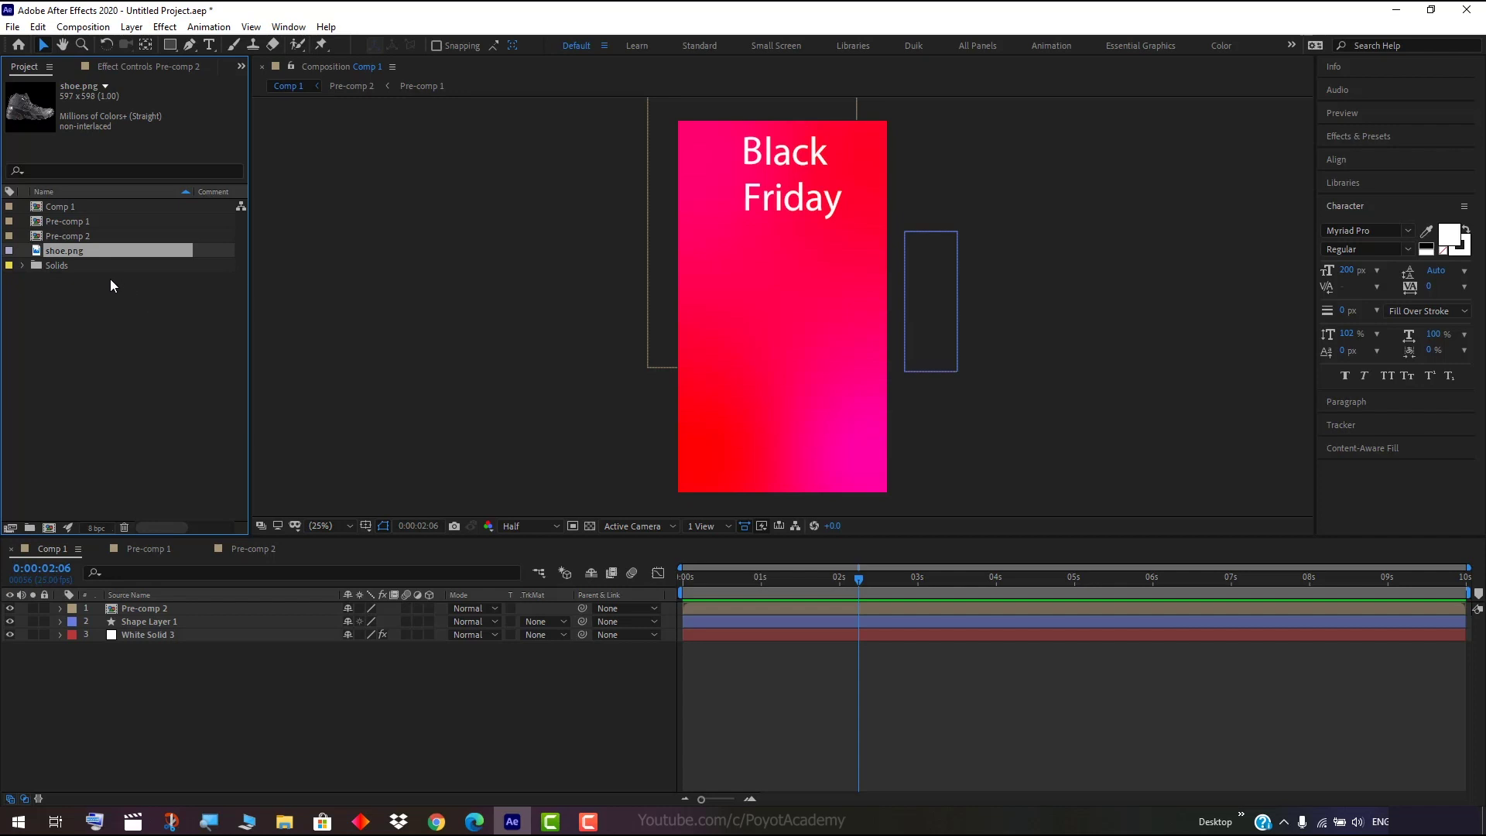
left_click_drag(84, 253, 790, 341)
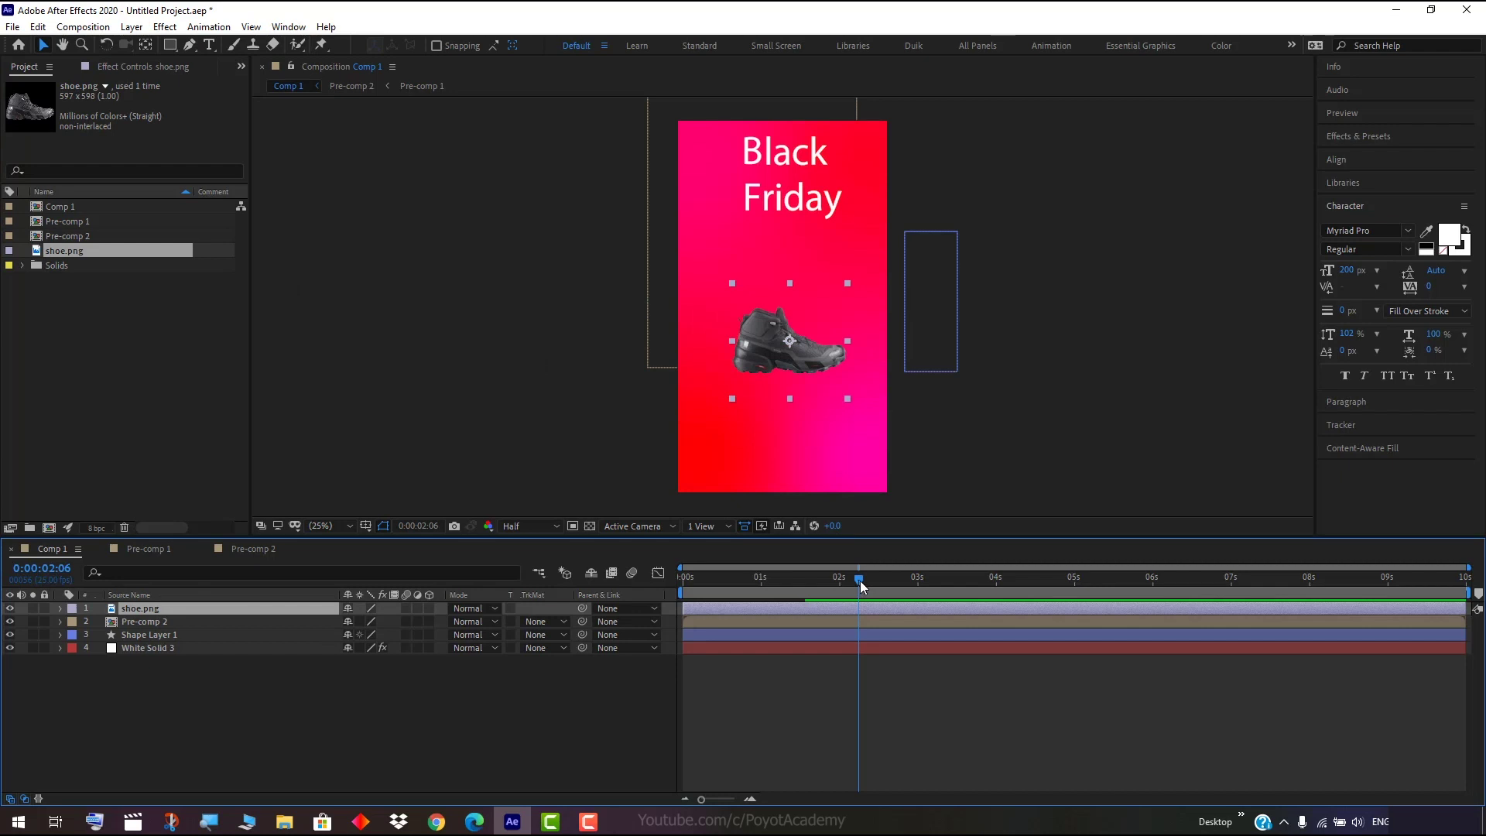
mouse_move(861, 581)
left_mouse_down()
mouse_move(803, 578)
mouse_move(831, 573)
left_mouse_up()
left_click(807, 355)
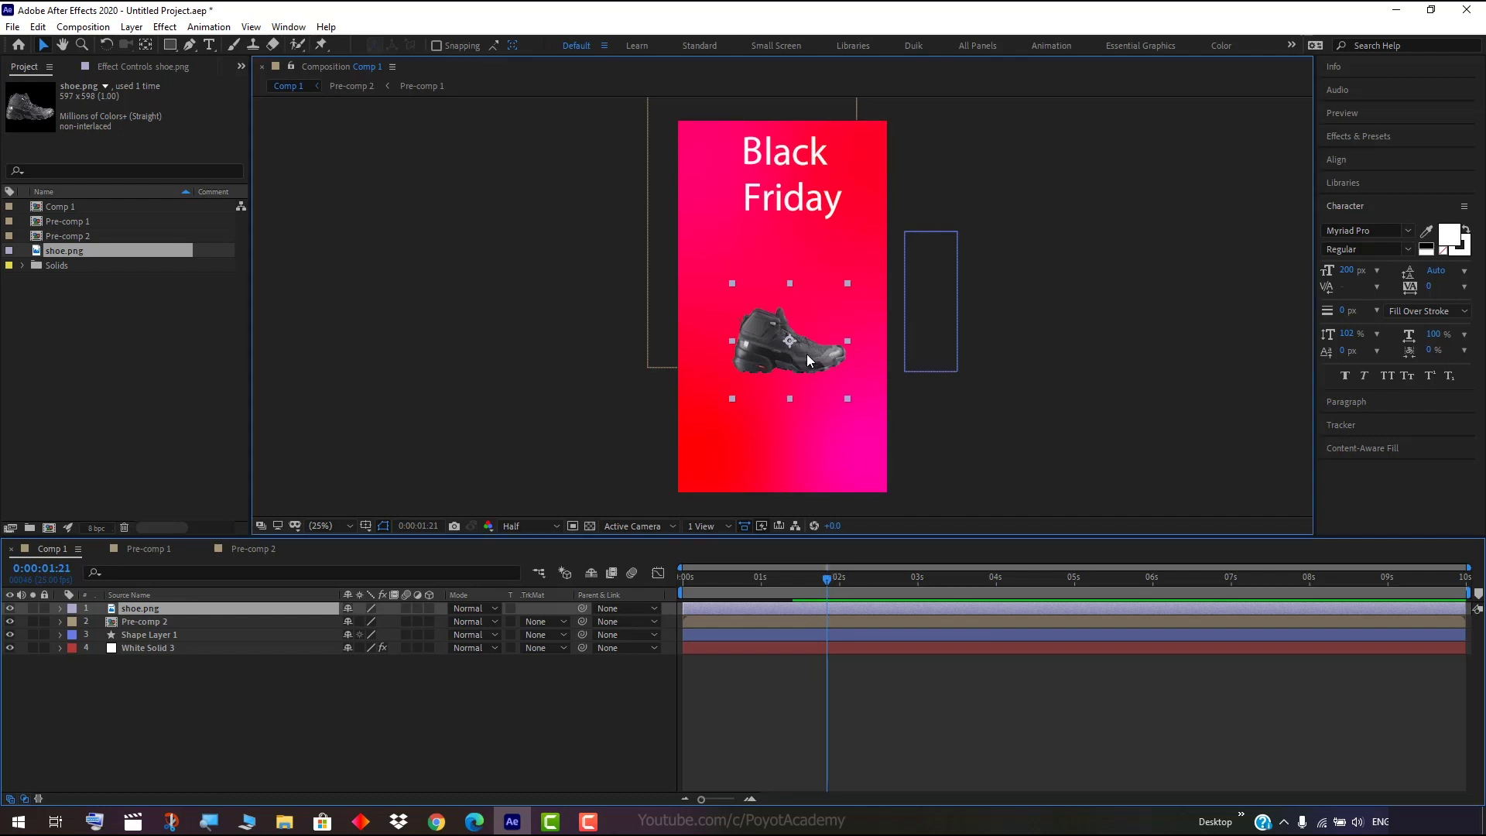
left_click_drag(805, 354, 807, 364)
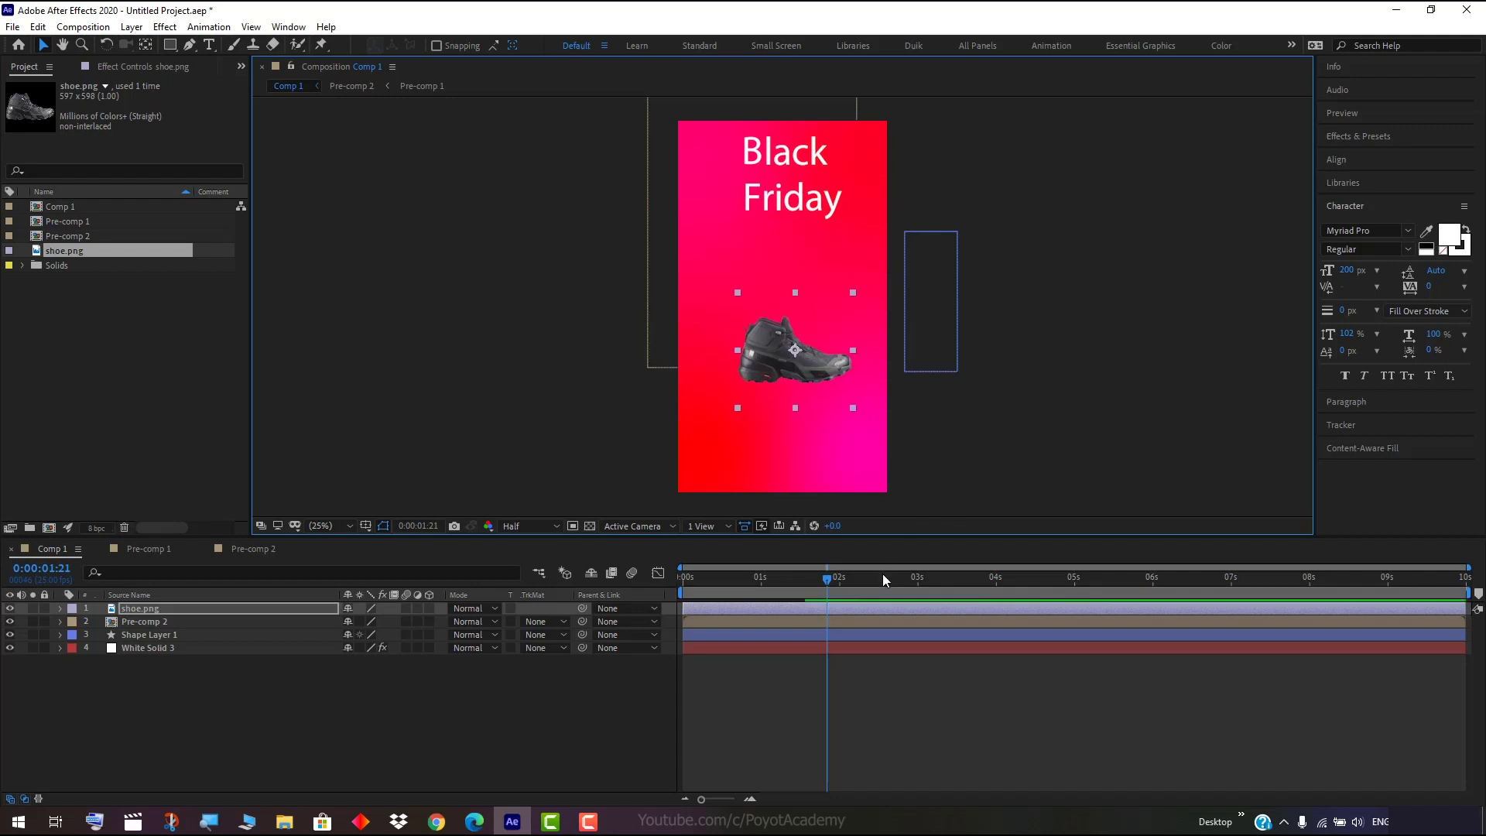
left_click_drag(830, 577, 831, 582)
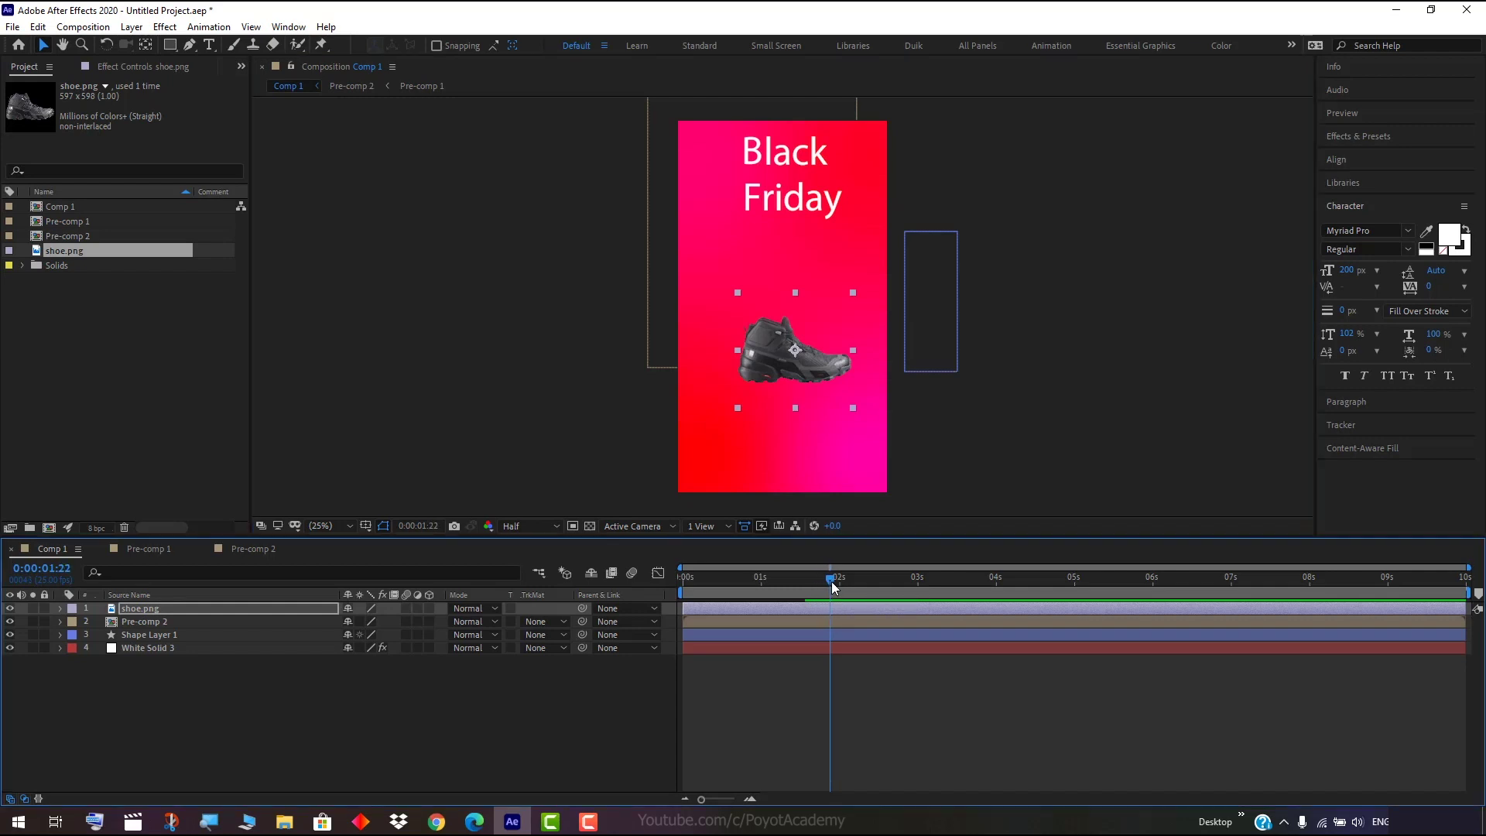
Keyframe the shoe's Position so it starts below the frame earlier in time.
left_click(59, 607)
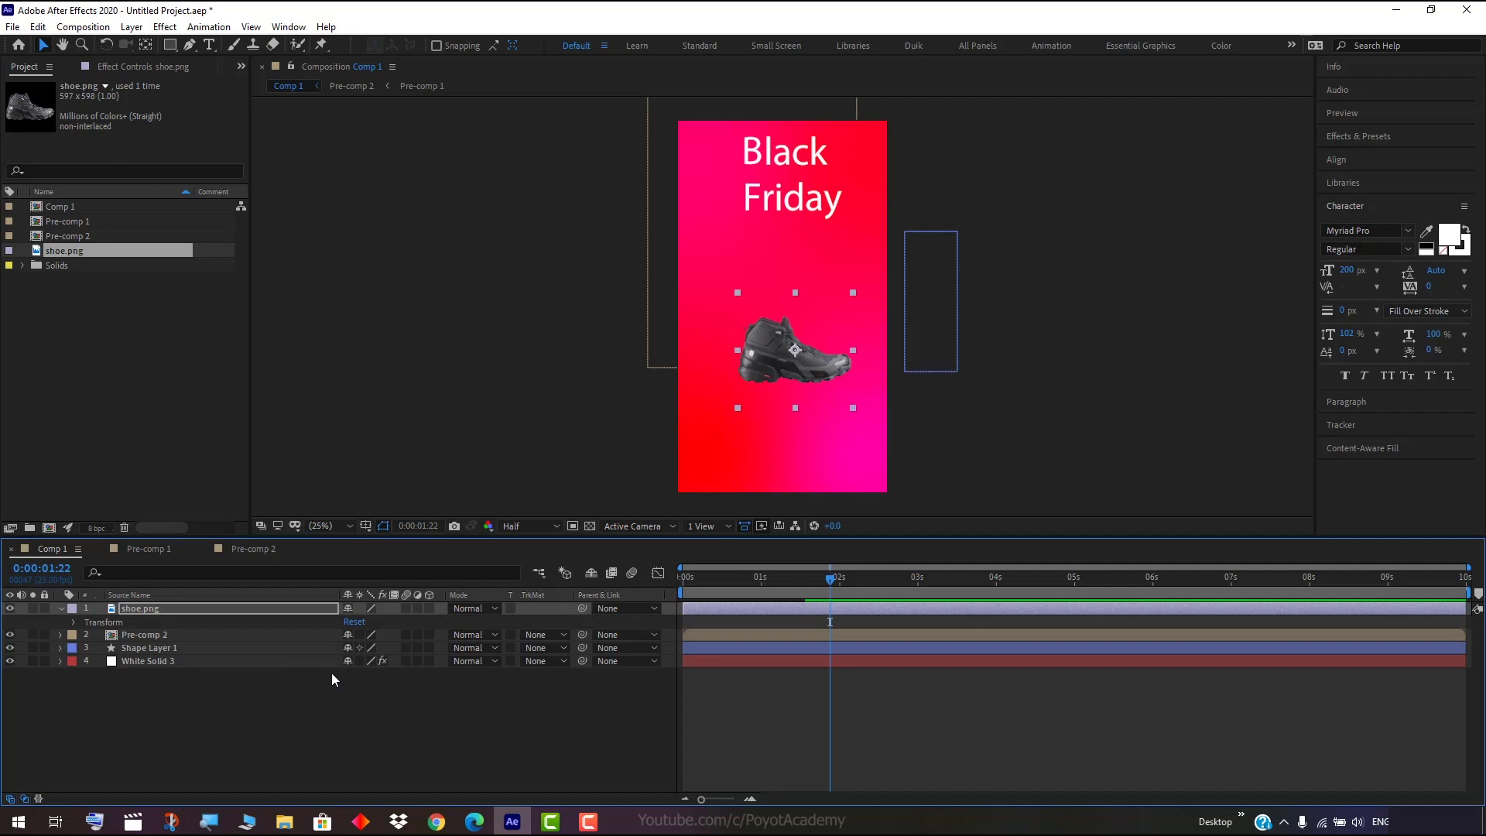
left_click(73, 621)
left_click(99, 648)
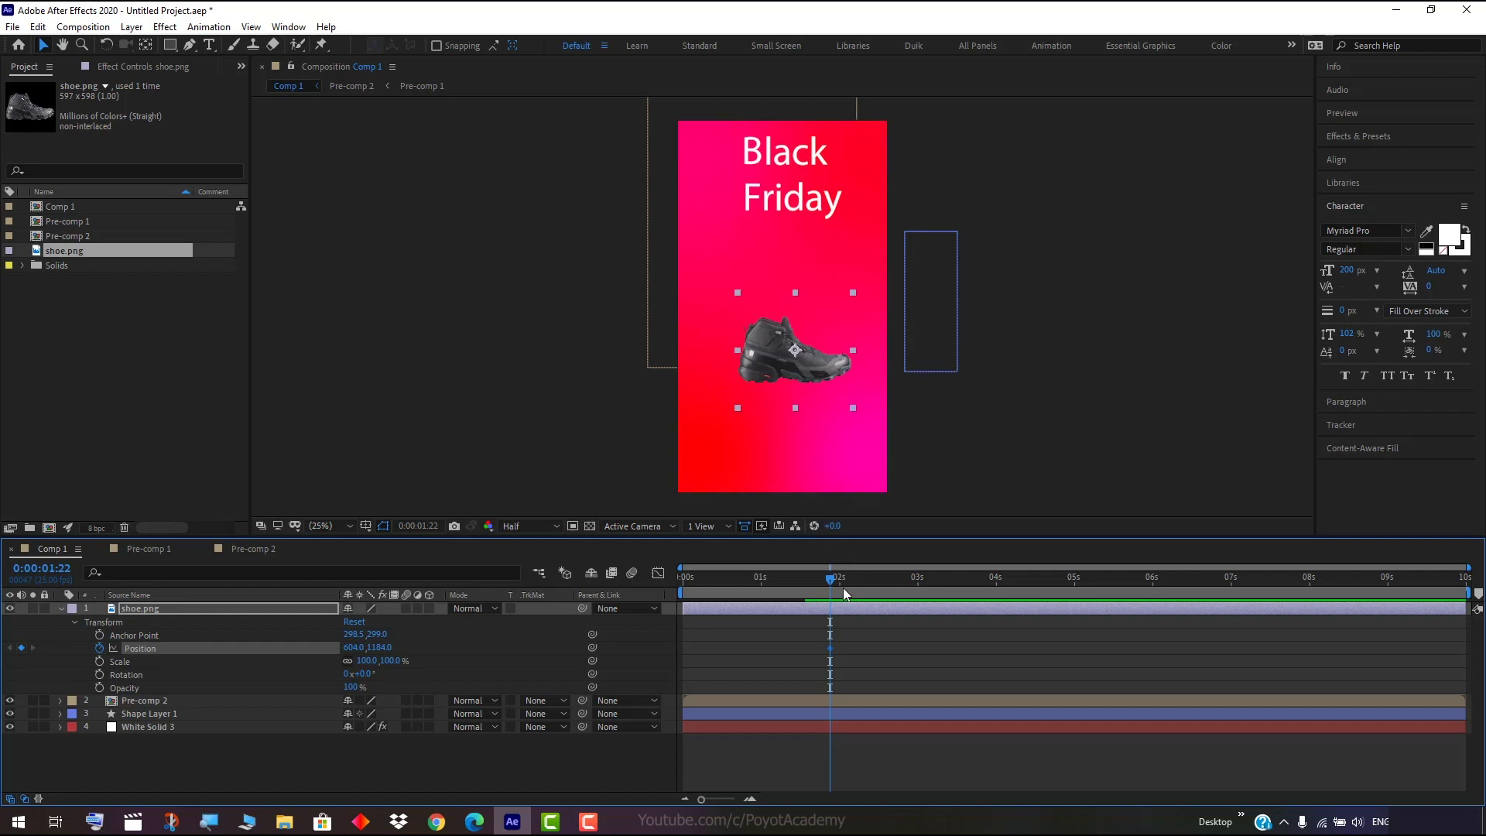
mouse_move(833, 578)
left_mouse_down()
mouse_move(801, 574)
mouse_move(811, 569)
left_mouse_up()
mouse_move(378, 648)
left_mouse_down()
mouse_move(363, 649)
mouse_move(1205, 688)
mouse_move(1180, 688)
left_mouse_up()
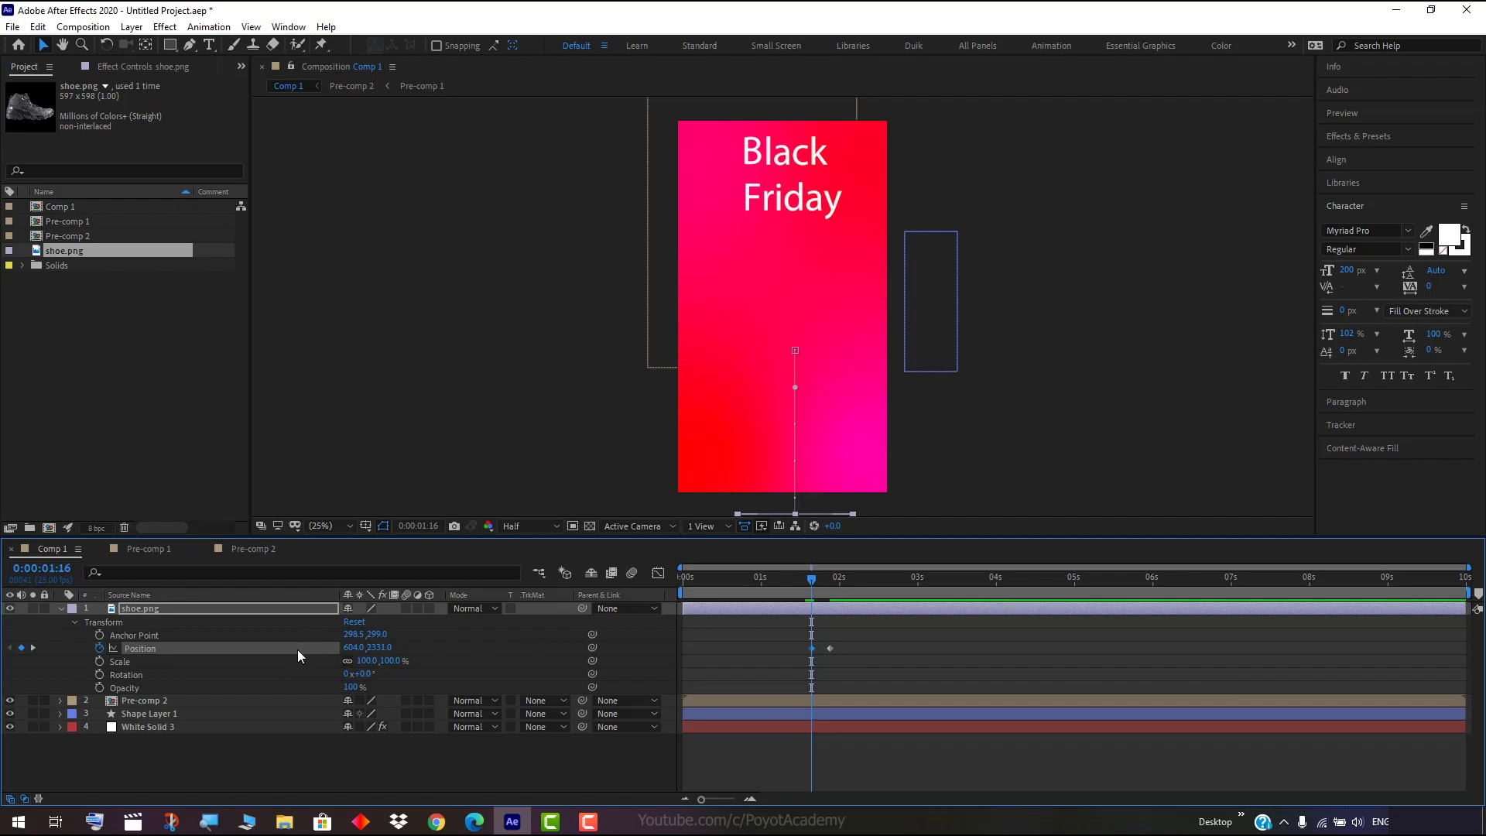
Keyframe the shoe's Rotation from 19° at the start to 0° on landing, then preview.
left_click(100, 674)
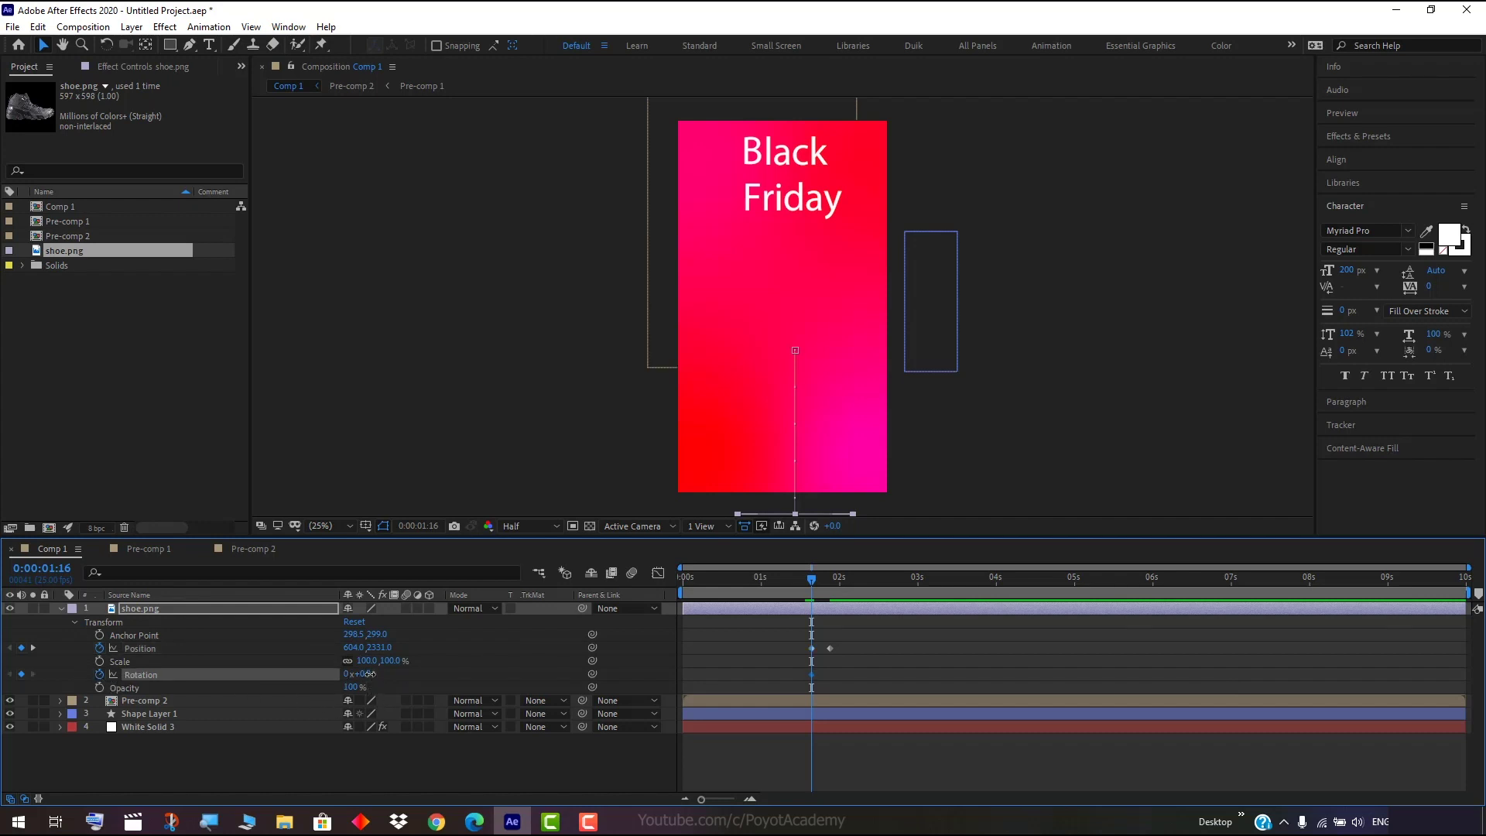
left_click_drag(371, 674, 385, 674)
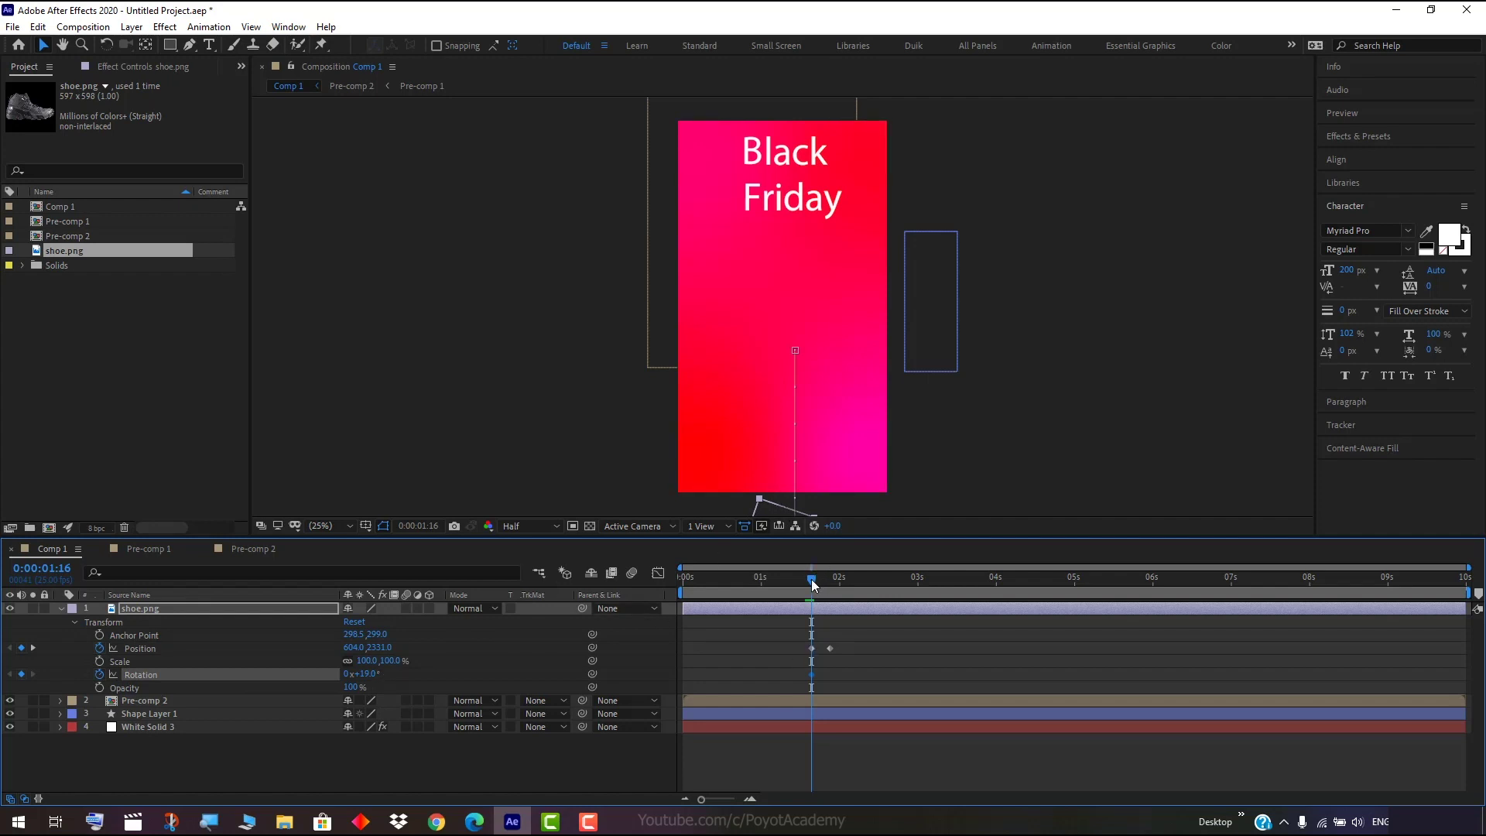
left_click_drag(811, 579, 829, 579)
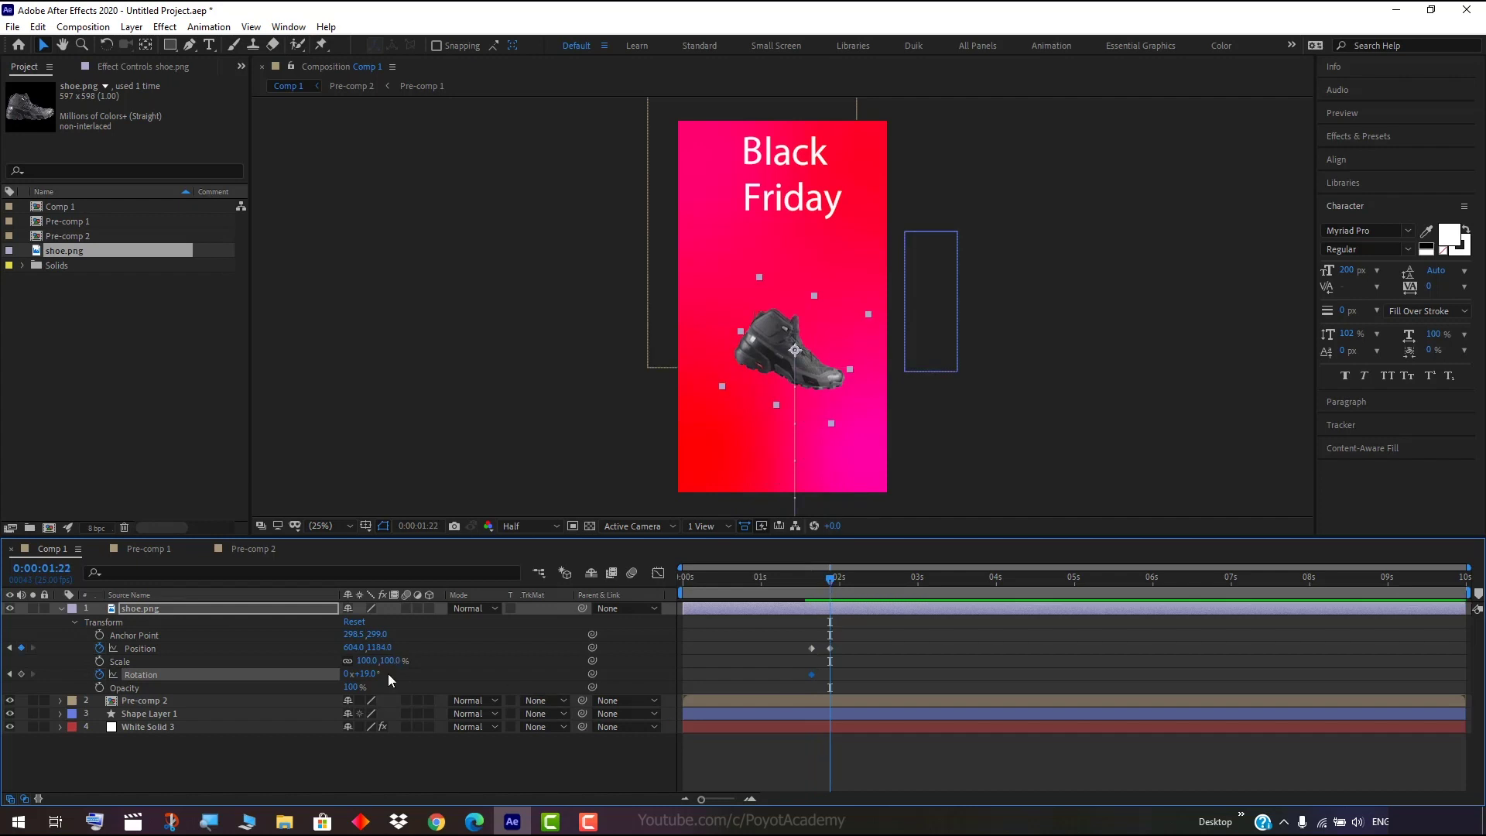
left_click(365, 674)
type("0")
key("Return")
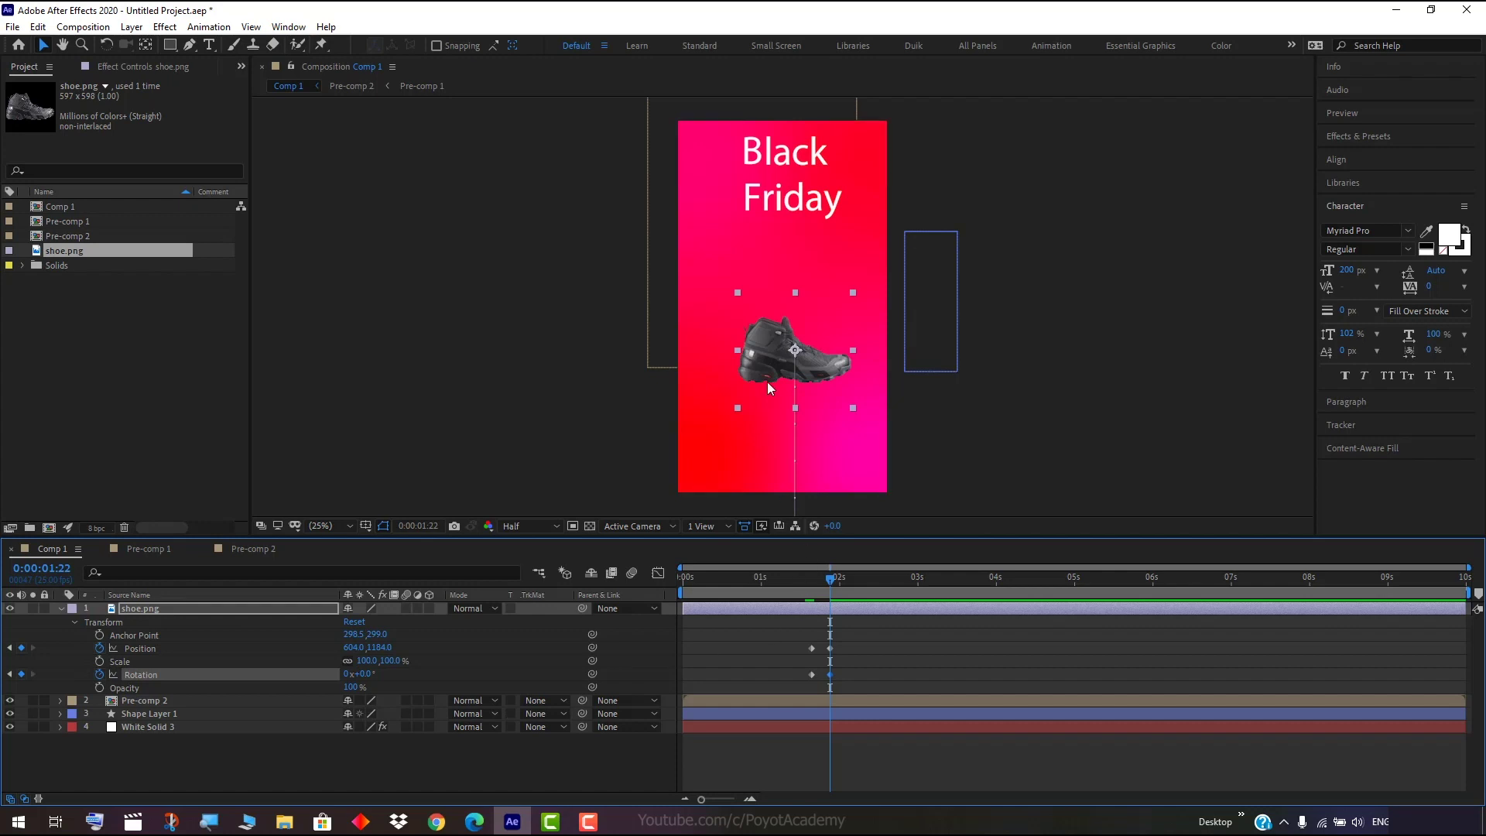
mouse_move(831, 590)
left_mouse_down()
mouse_move(802, 595)
mouse_move(838, 594)
left_mouse_up()
left_click_drag(838, 595, 795, 592)
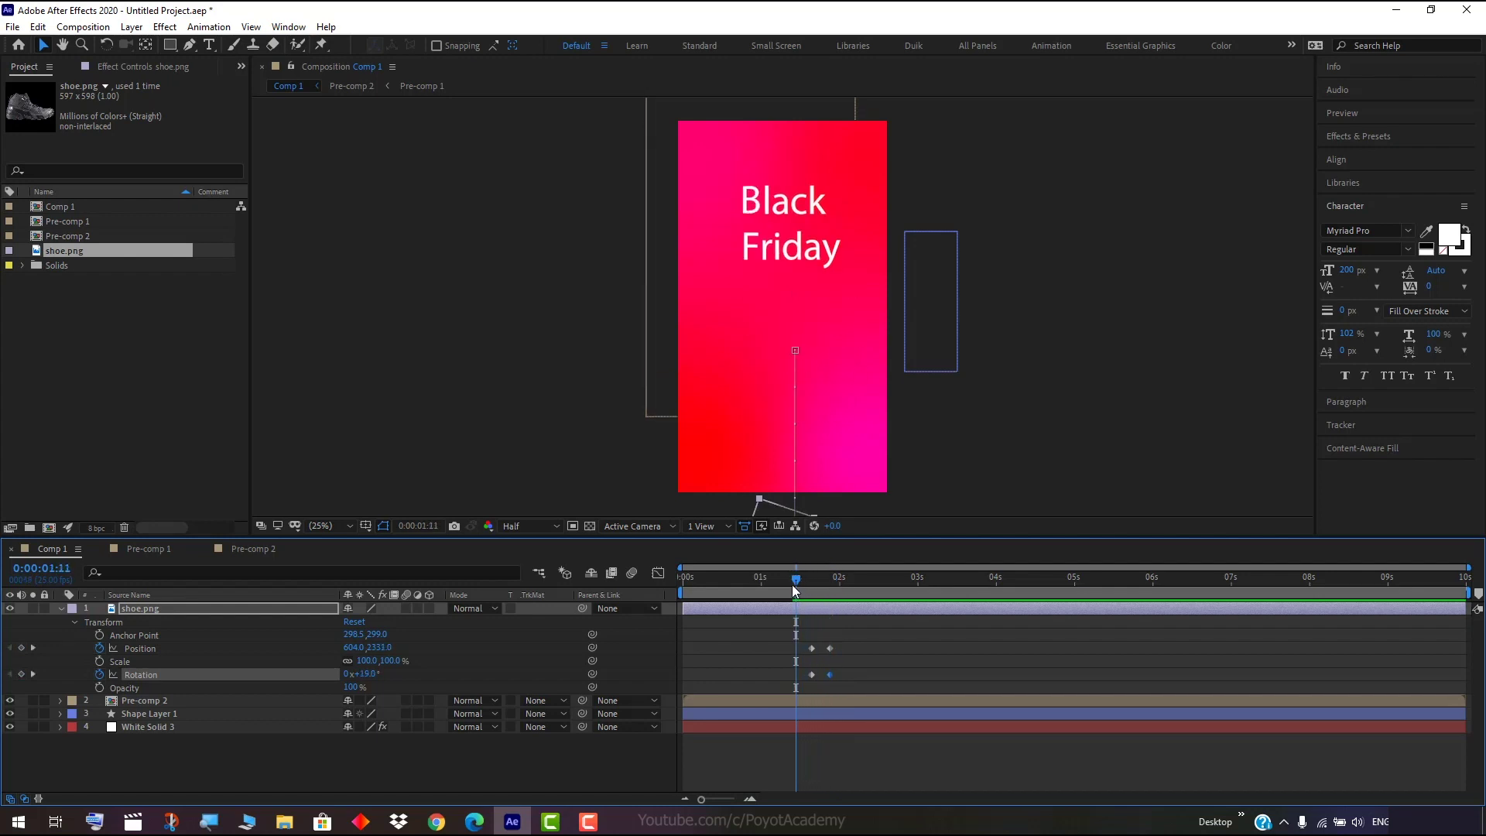
key("space")
key("space")
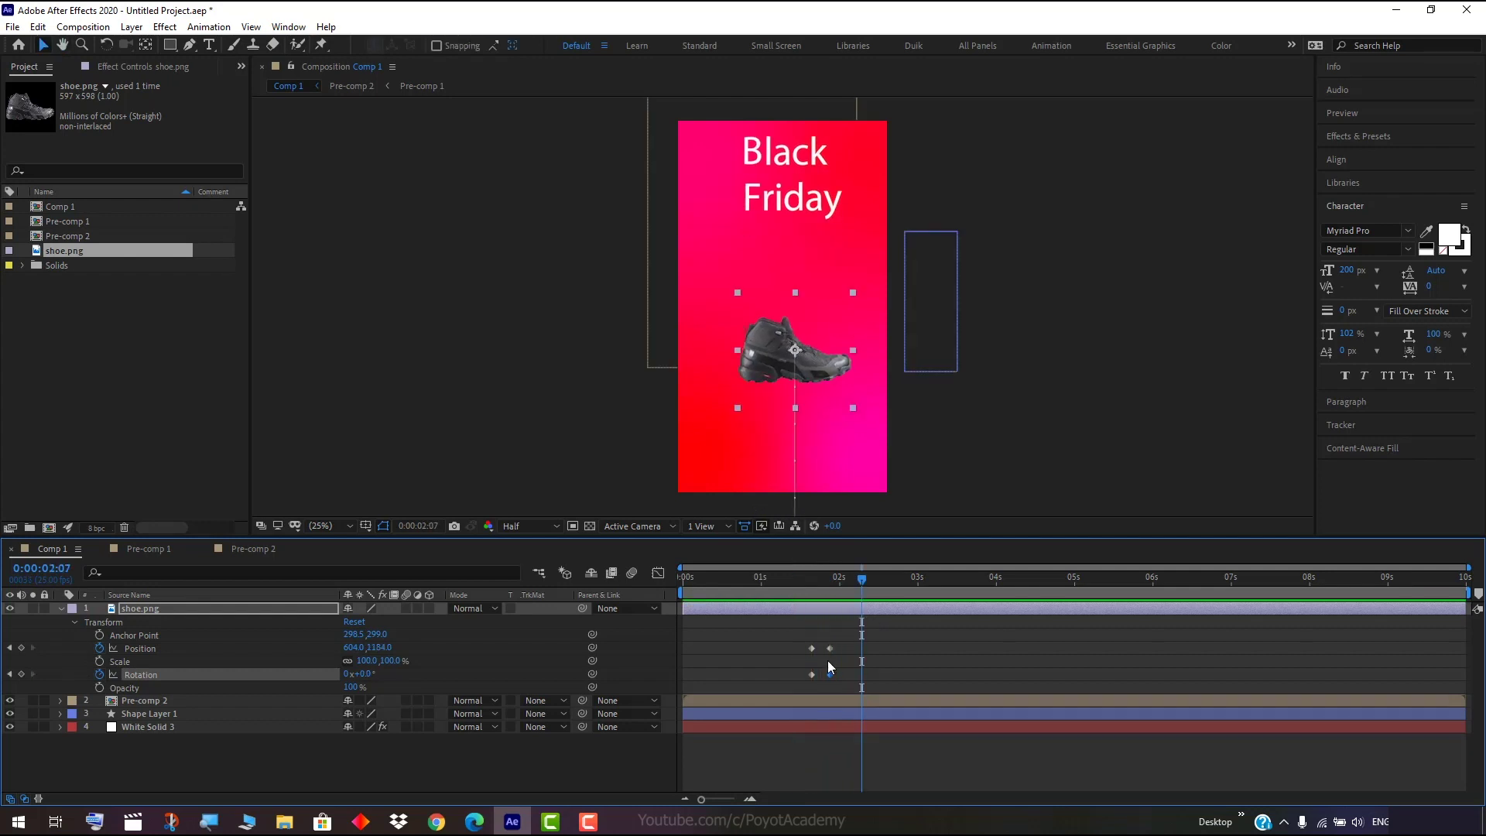
left_click(830, 649, "shift")
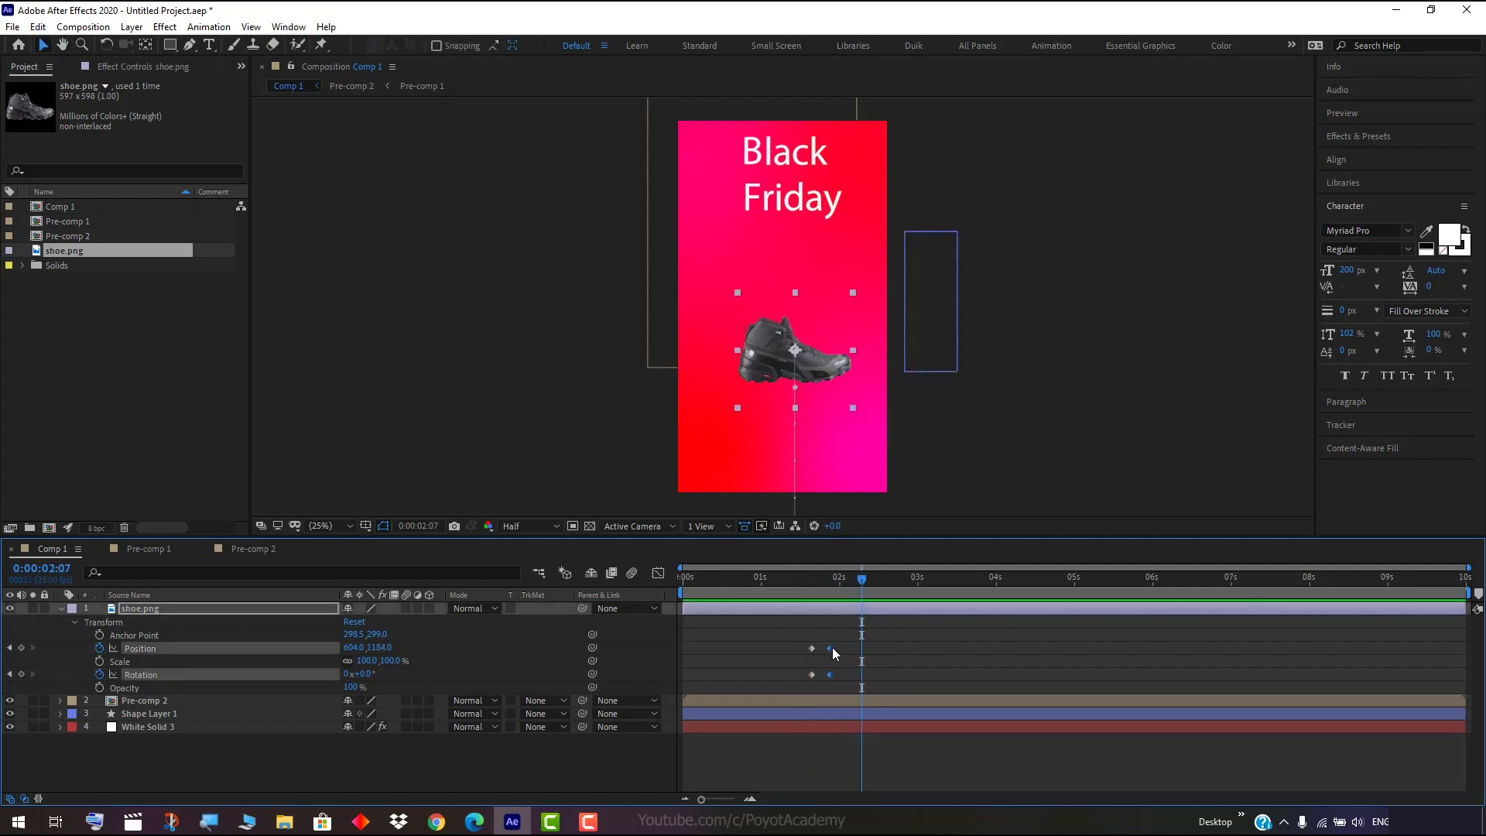
Drag the shoe's landing Position and Rotation keyframes to 0:00:02:04 and preview the entrance.
left_click_drag(831, 649, 853, 649)
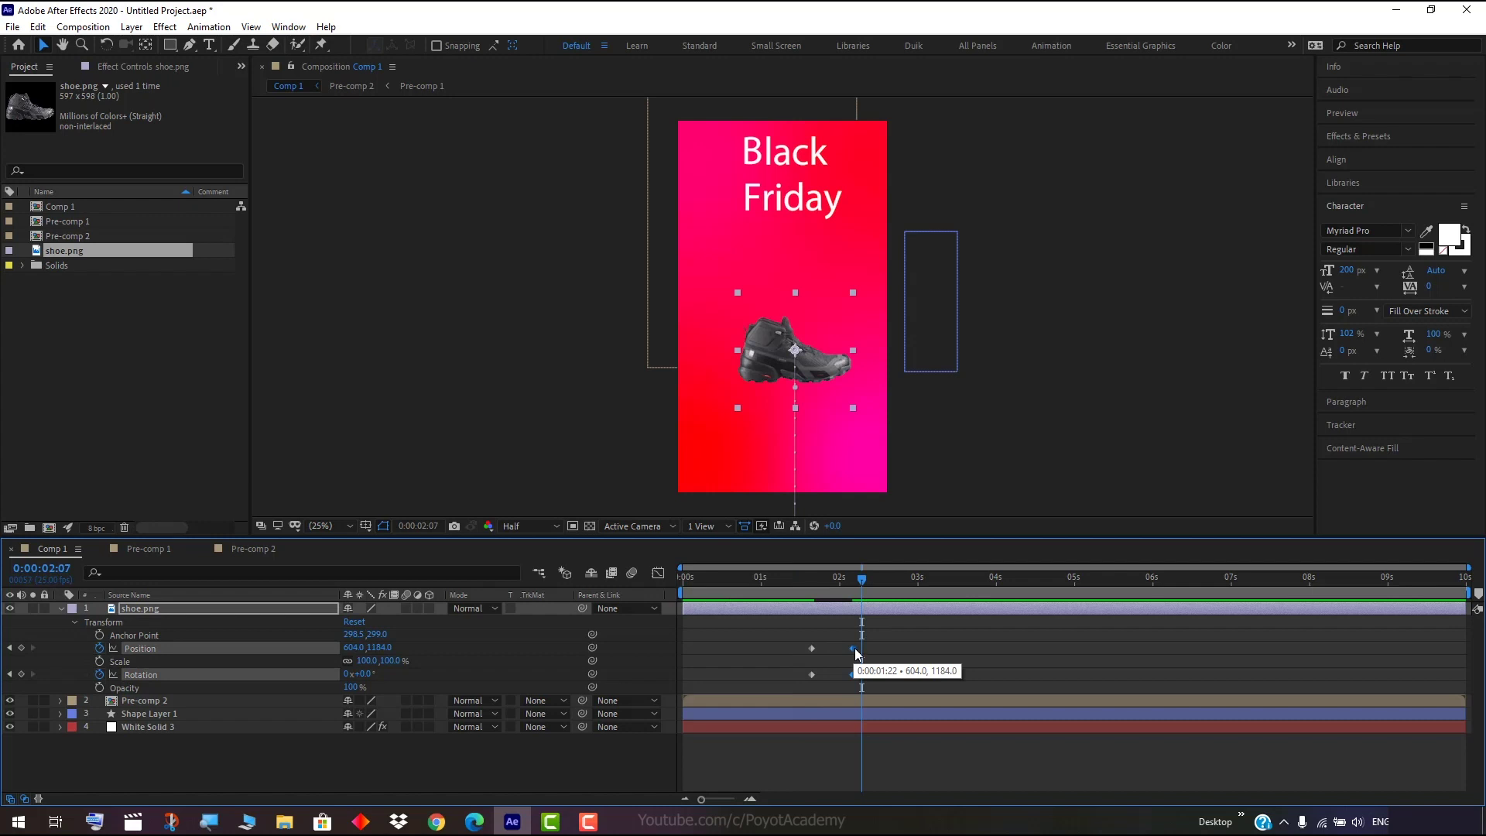
left_click_drag(862, 577, 748, 578)
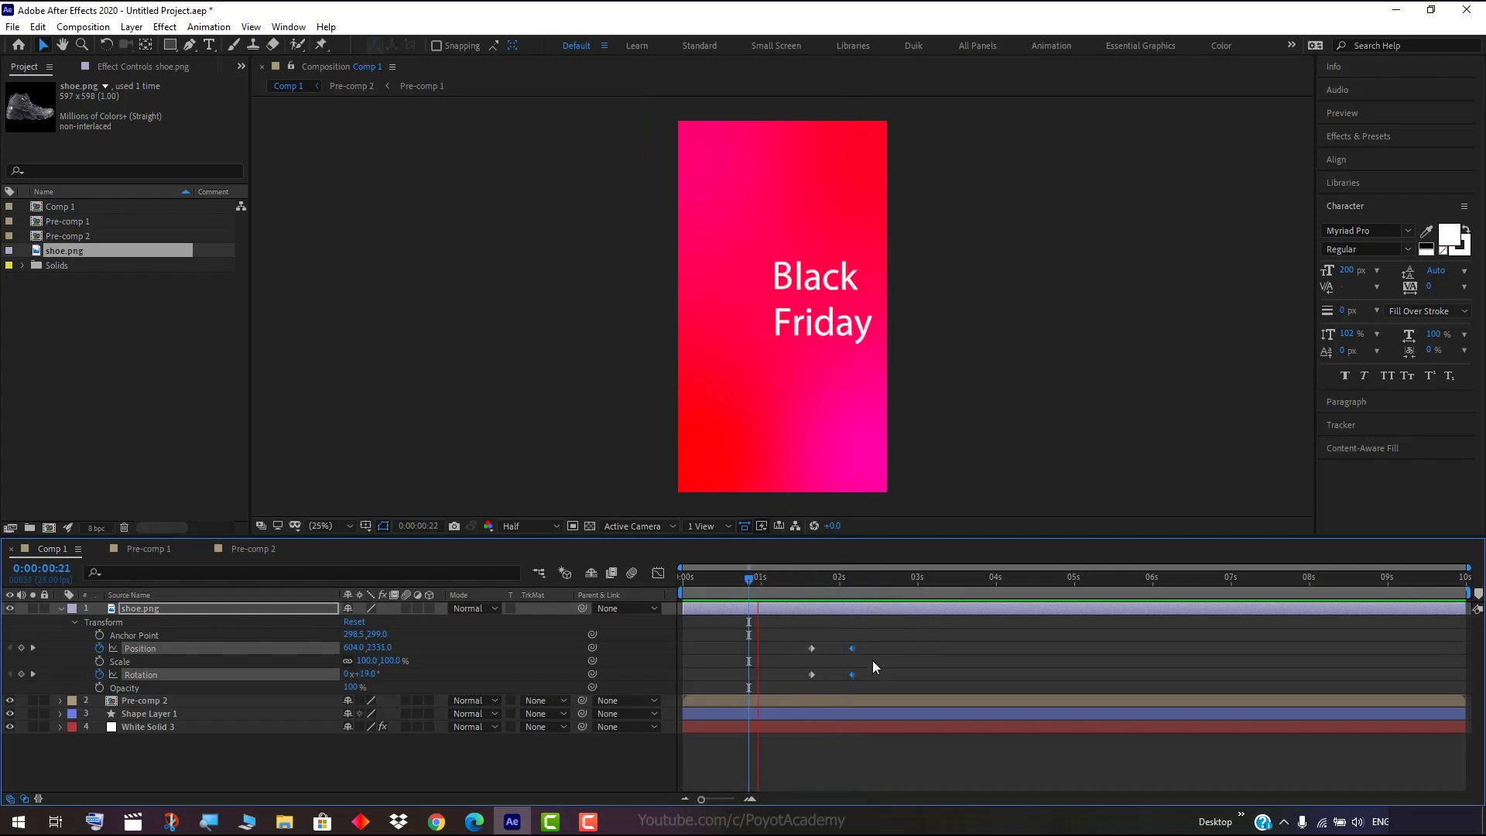
key("space")
key("space")
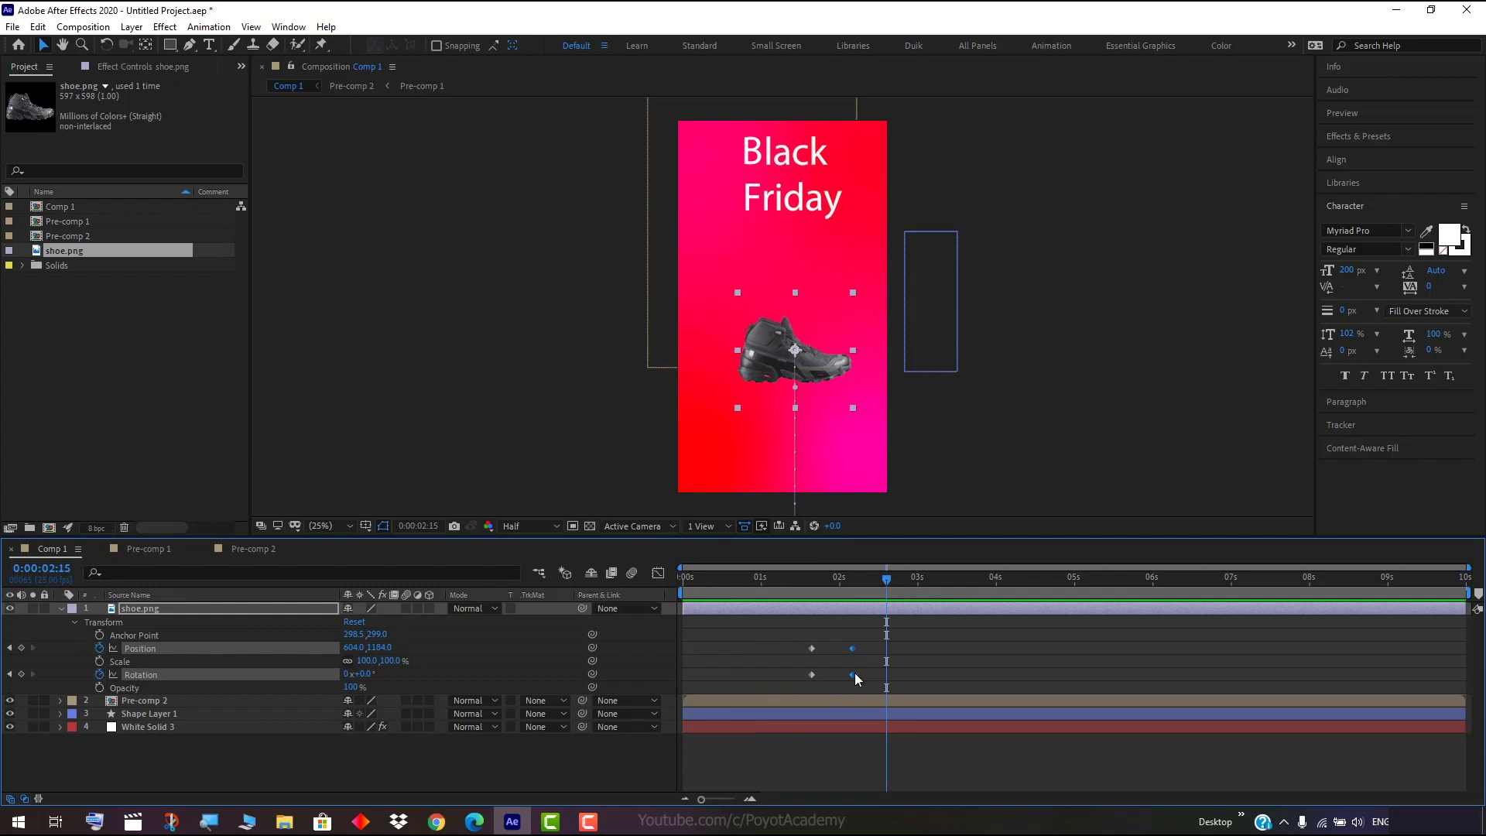
left_click_drag(853, 675, 872, 675)
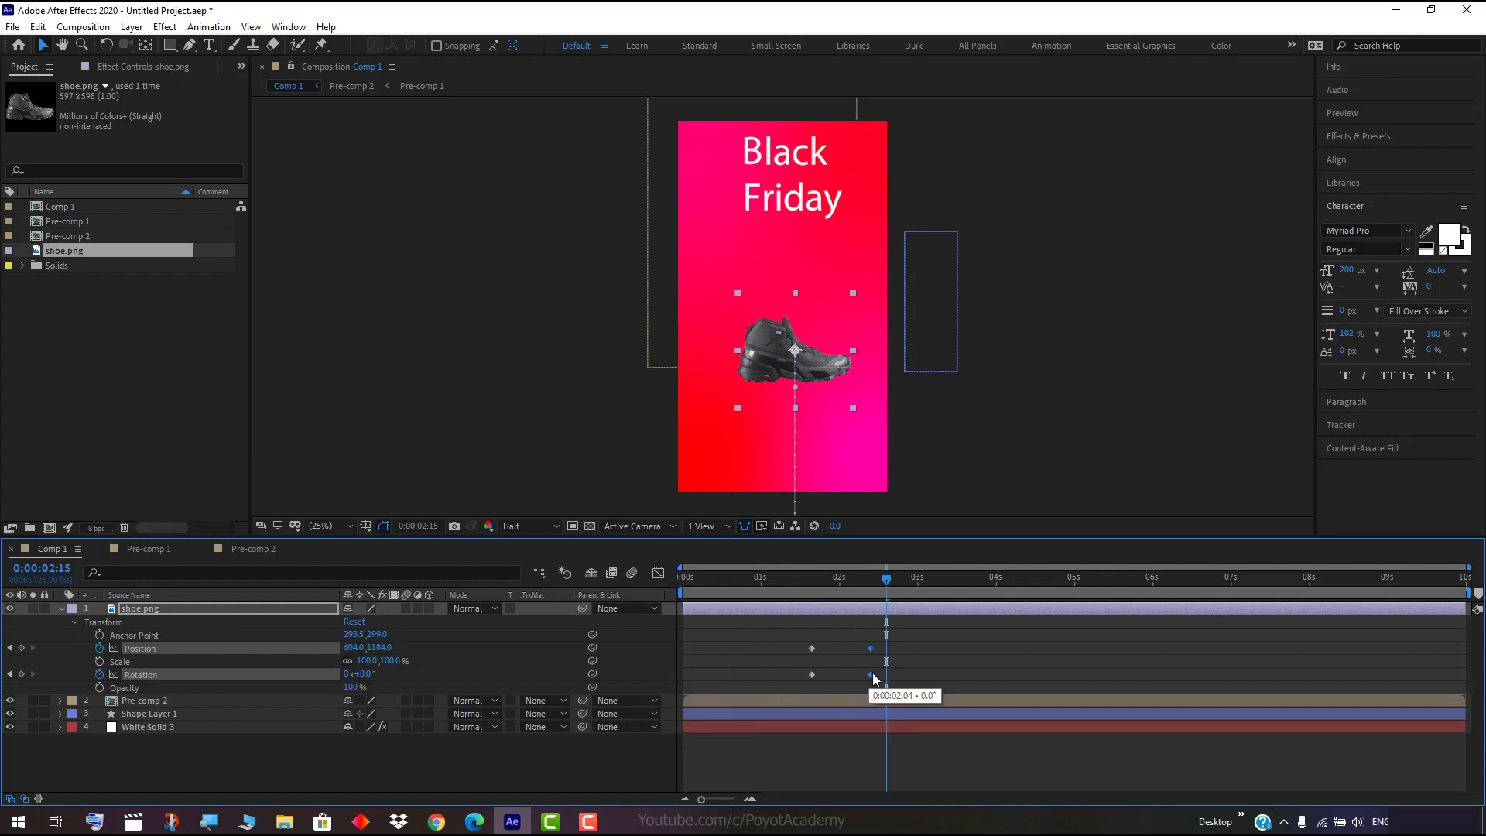
left_click_drag(887, 579, 780, 591)
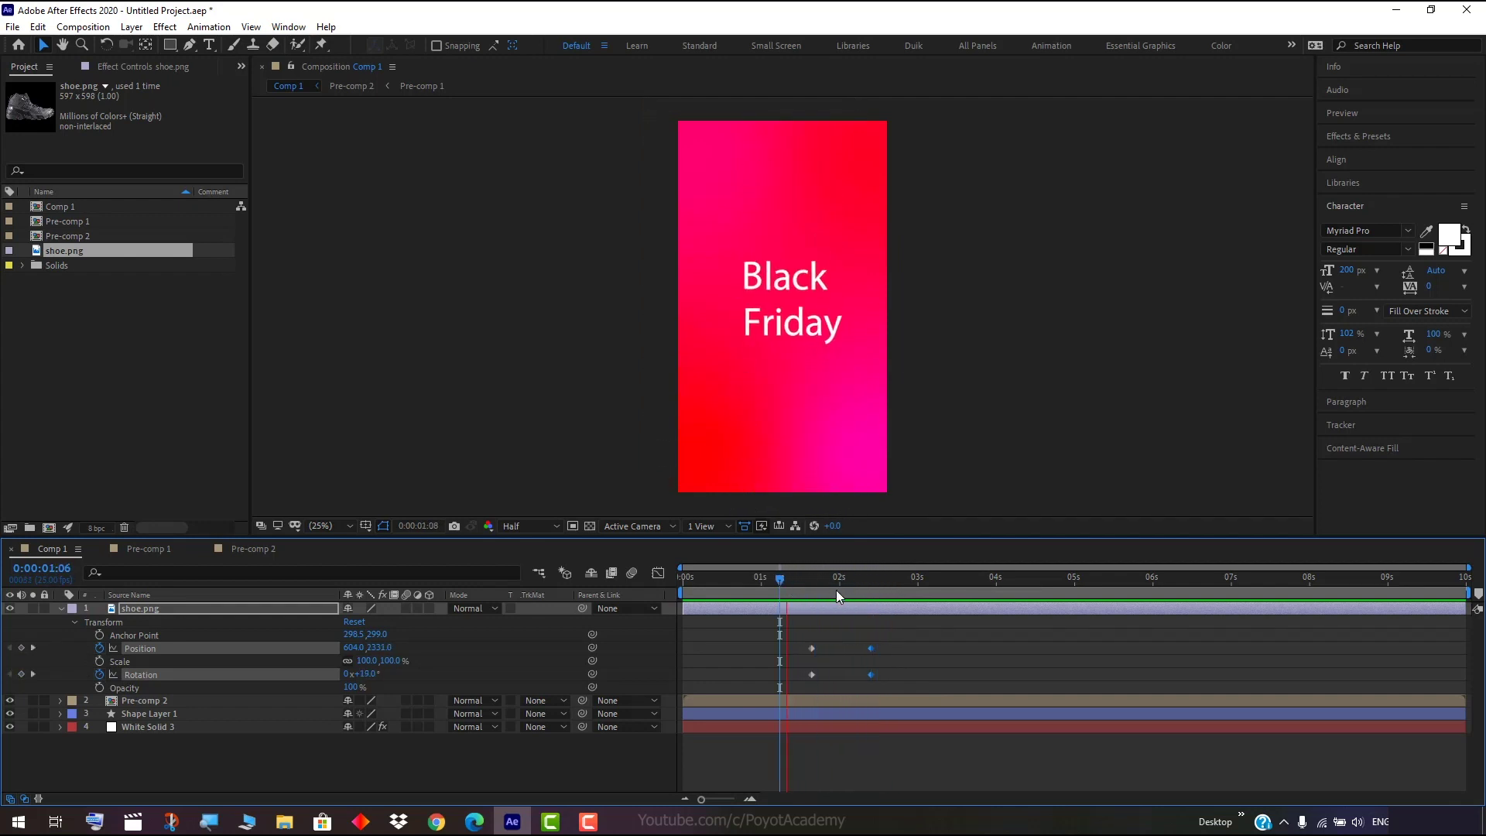
left_click(879, 609)
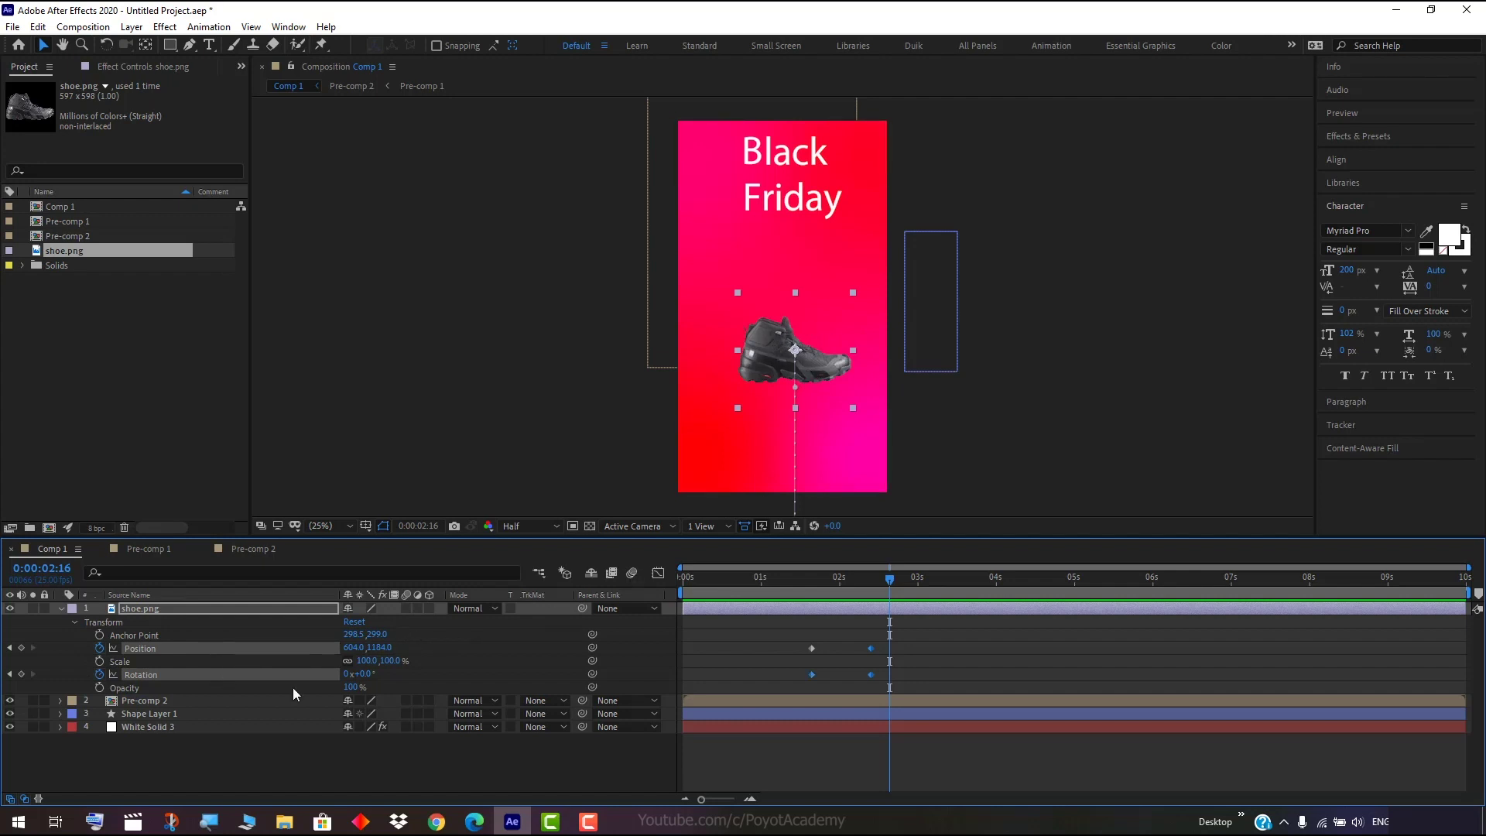
left_click(911, 668)
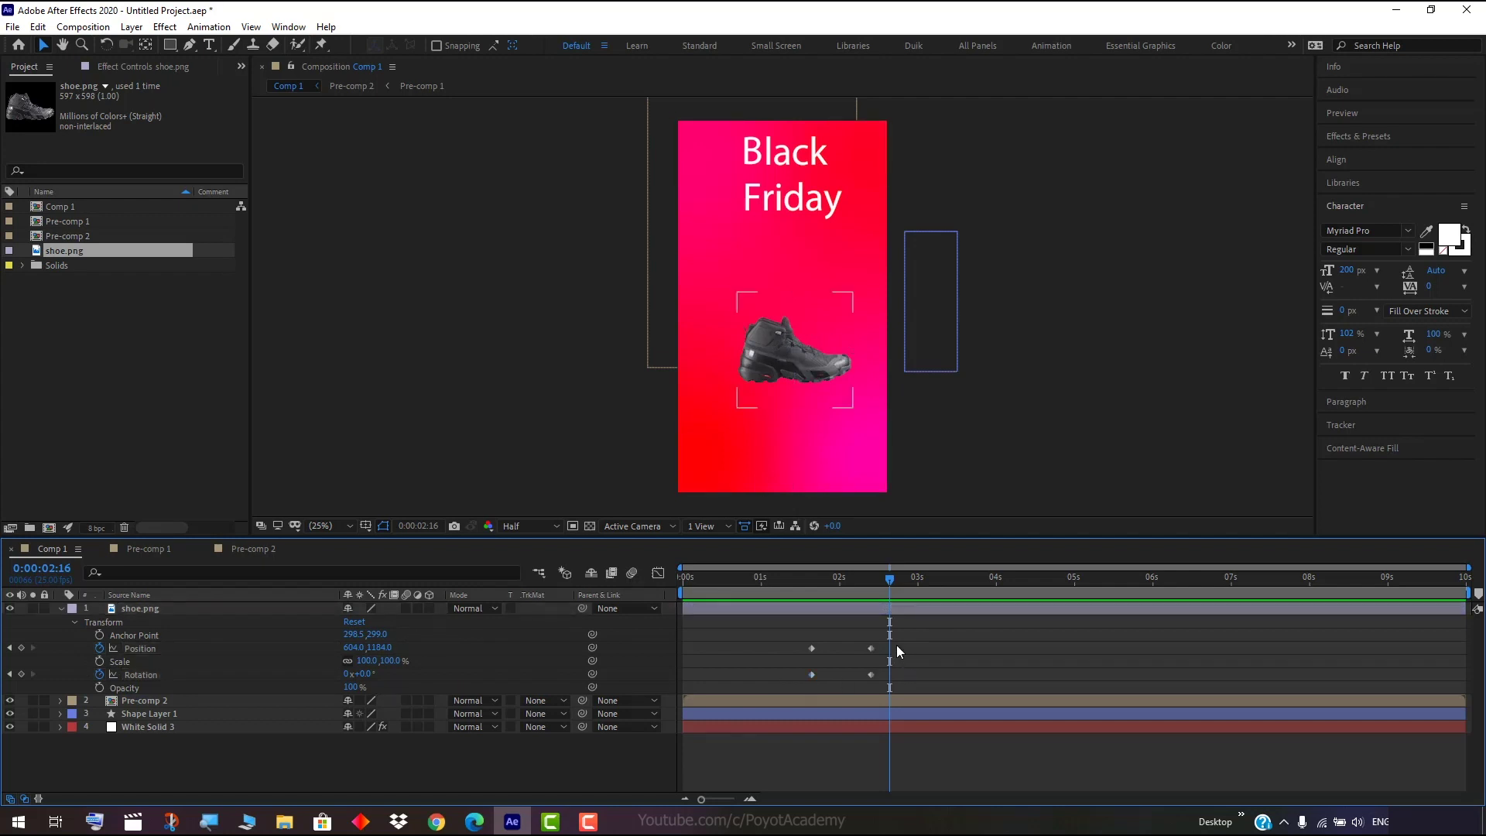
left_click_drag(890, 579, 1229, 603)
Add a Rotation keyframe of -16° on the shoe at 7 seconds and preview the tilt.
mouse_move(365, 674)
left_mouse_down()
mouse_move(383, 671)
mouse_move(371, 670)
left_mouse_up()
left_click_drag(366, 668, 369, 671)
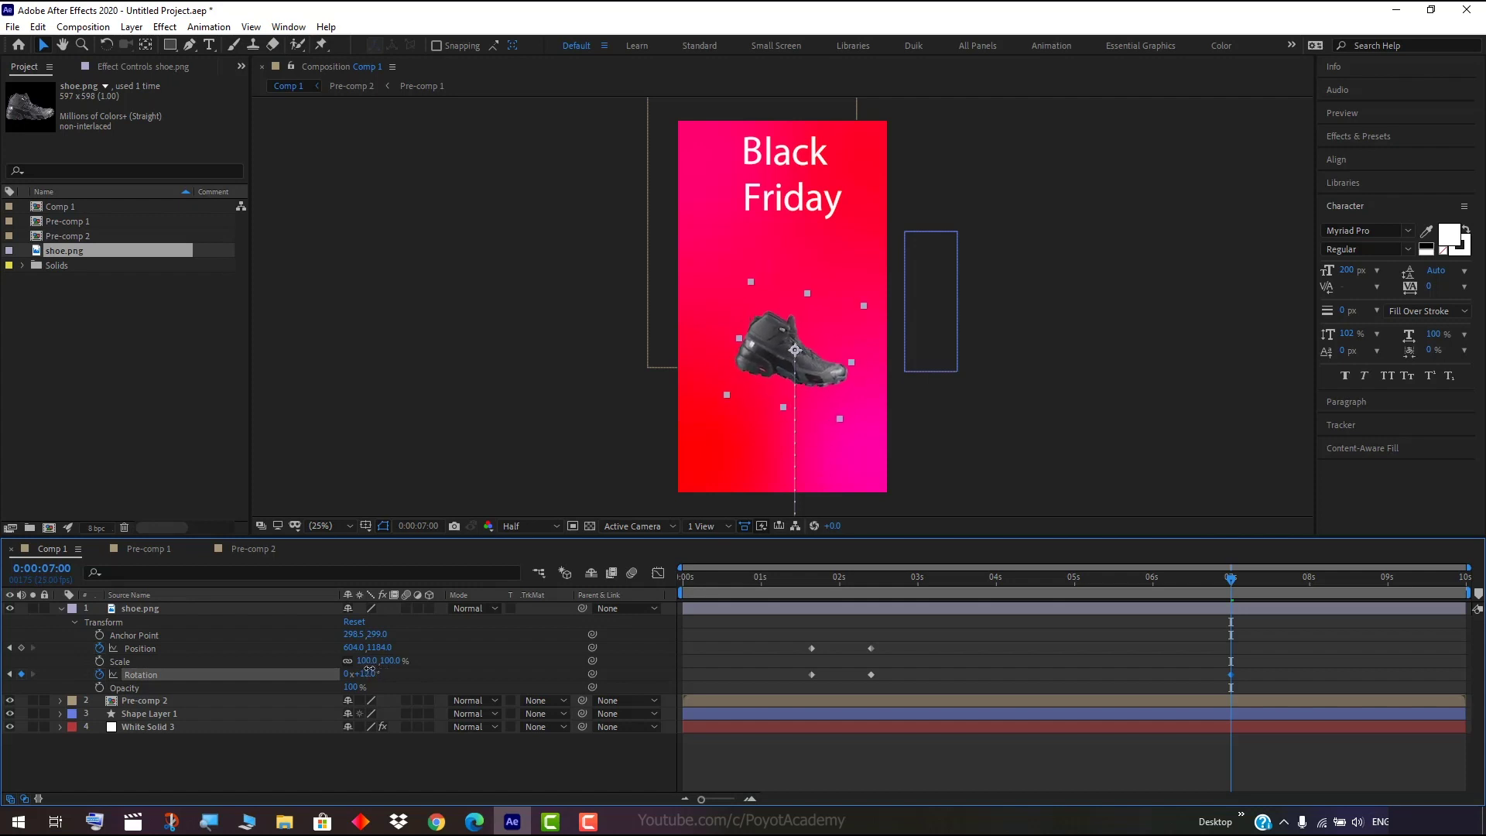
left_click(1104, 603)
mouse_move(1225, 581)
left_mouse_down()
mouse_move(821, 582)
mouse_move(1089, 614)
mouse_move(1084, 601)
mouse_move(834, 575)
mouse_move(1234, 634)
left_mouse_up()
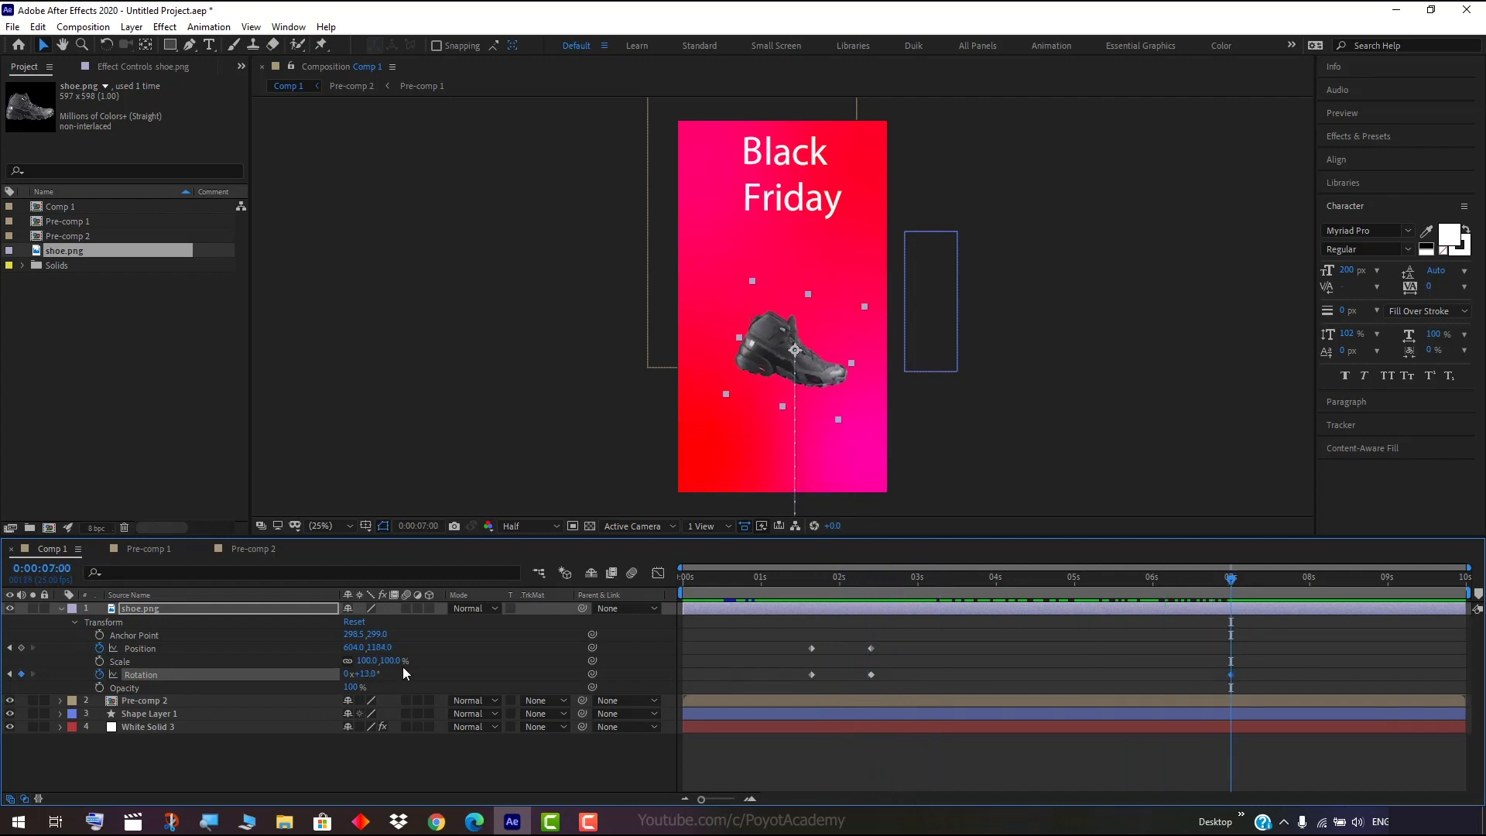
left_click_drag(363, 673, 346, 674)
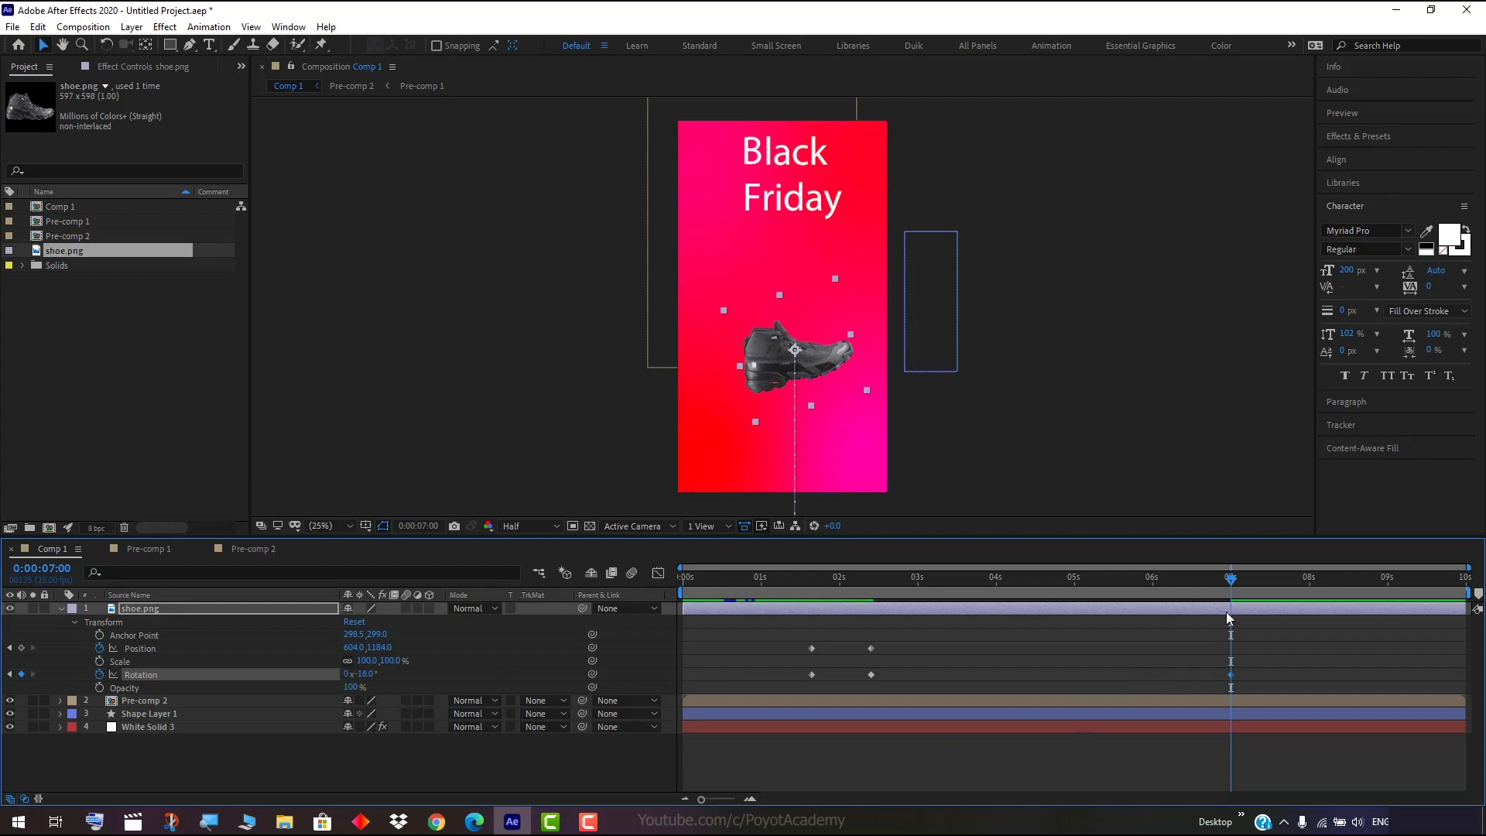
left_click_drag(1234, 581, 712, 587)
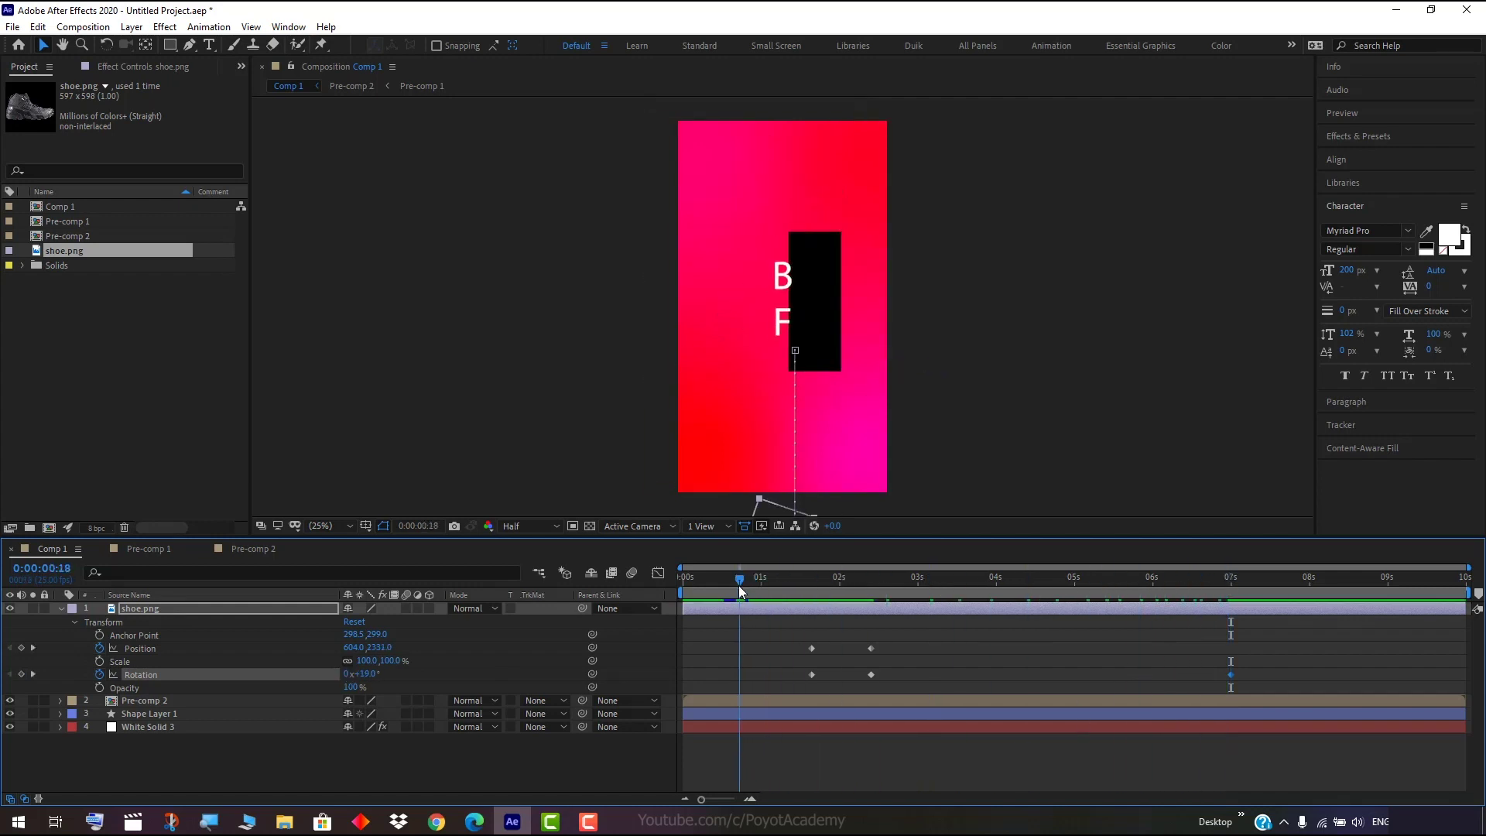
key("space")
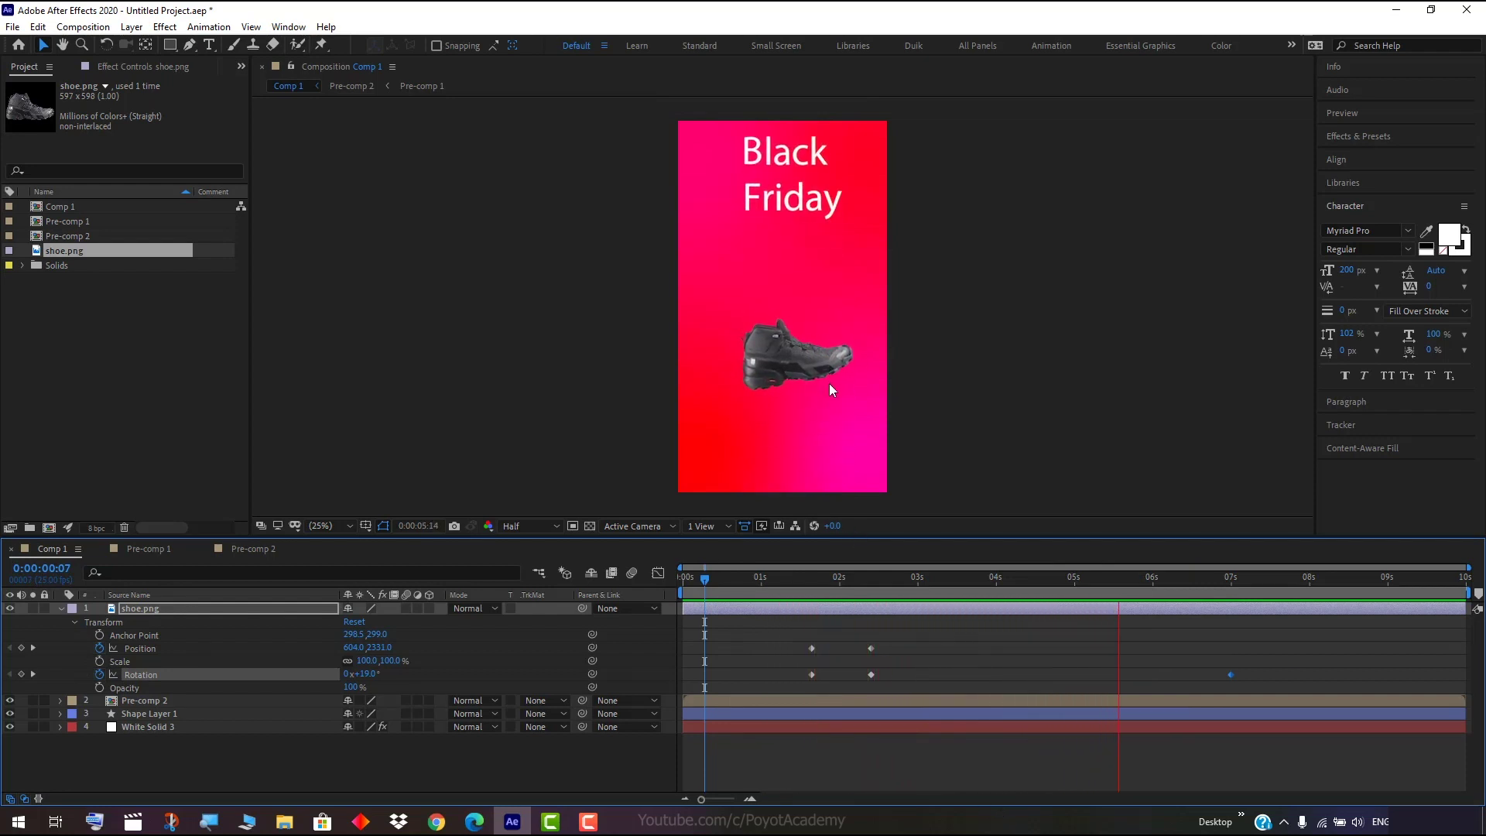
key("space")
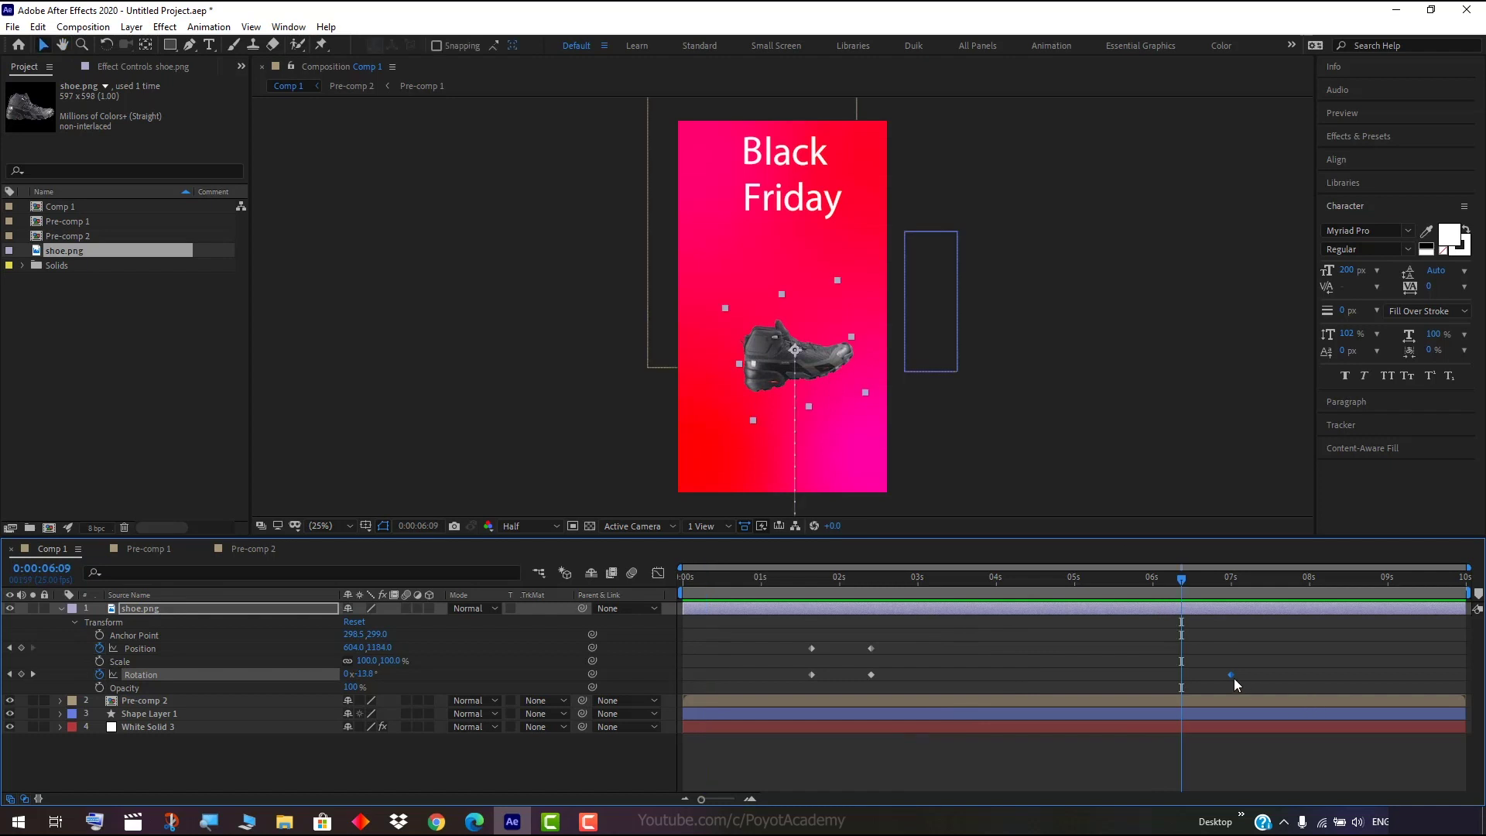
Move that -16° Rotation keyframe to the composition's end and preview the slower tilt.
left_click_drag(1231, 675, 1465, 699)
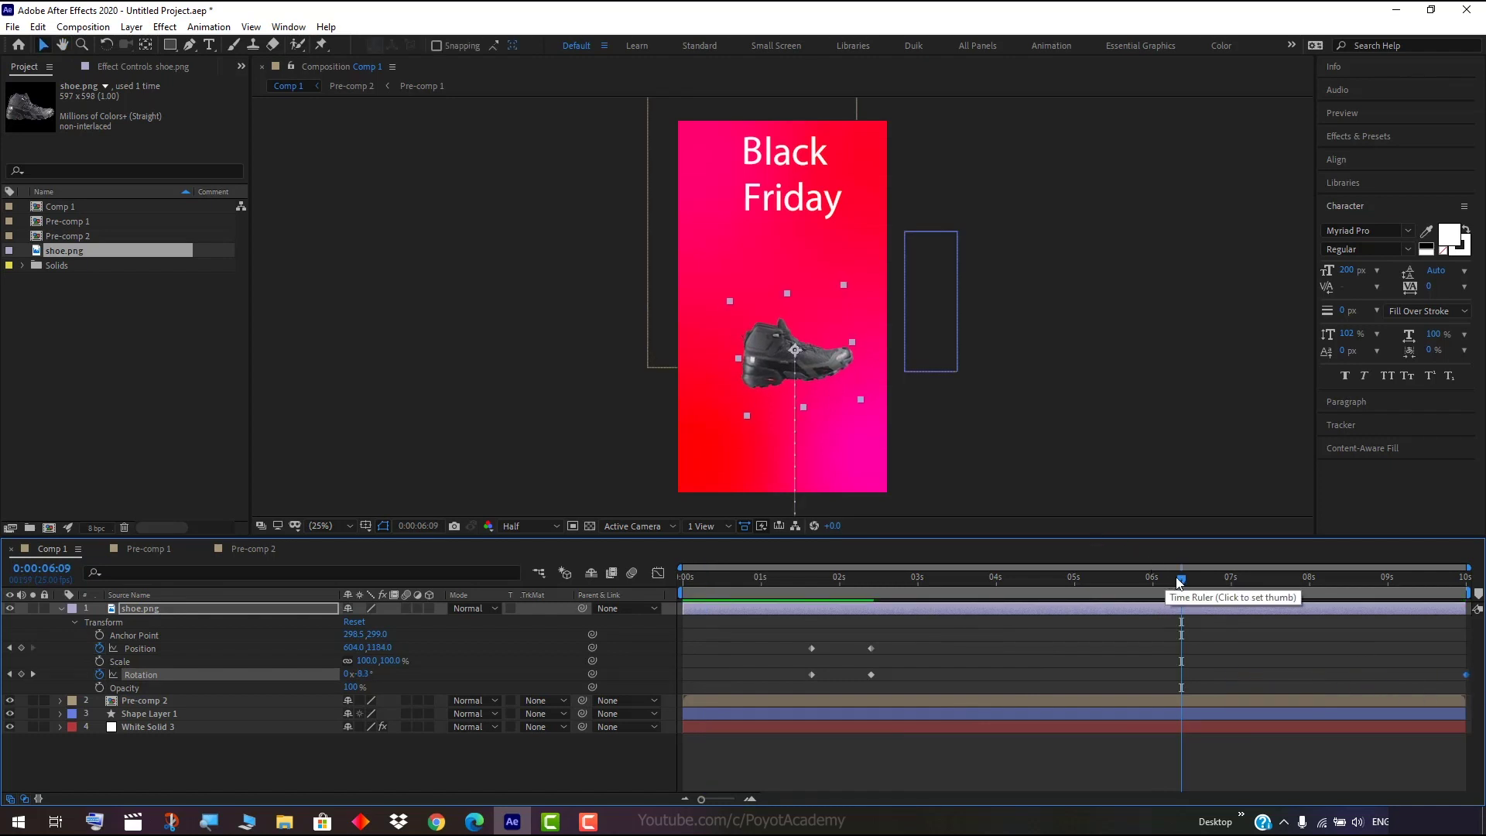
left_click_drag(1181, 579, 825, 589)
key("space")
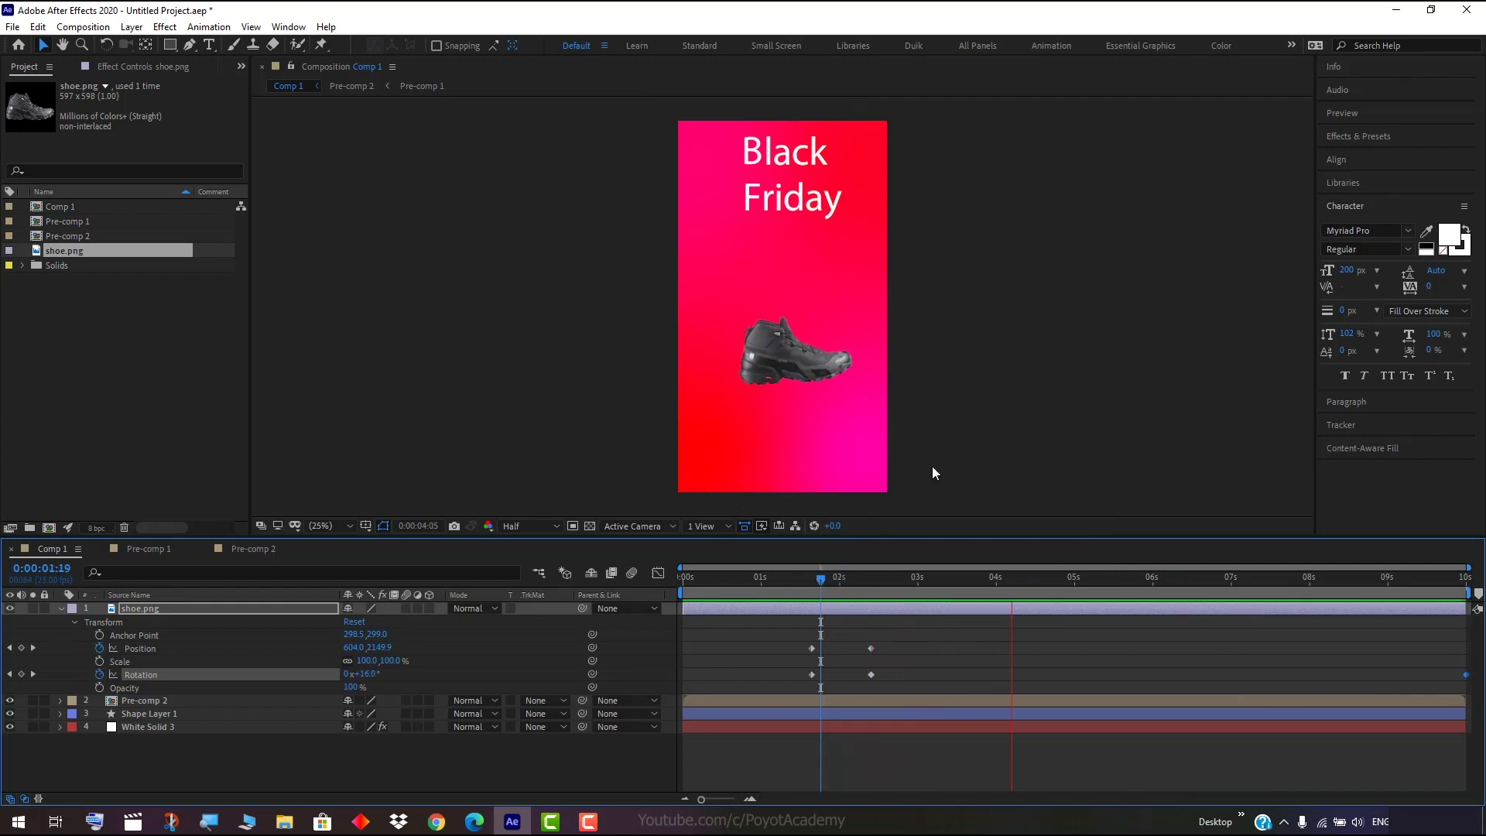
key("space")
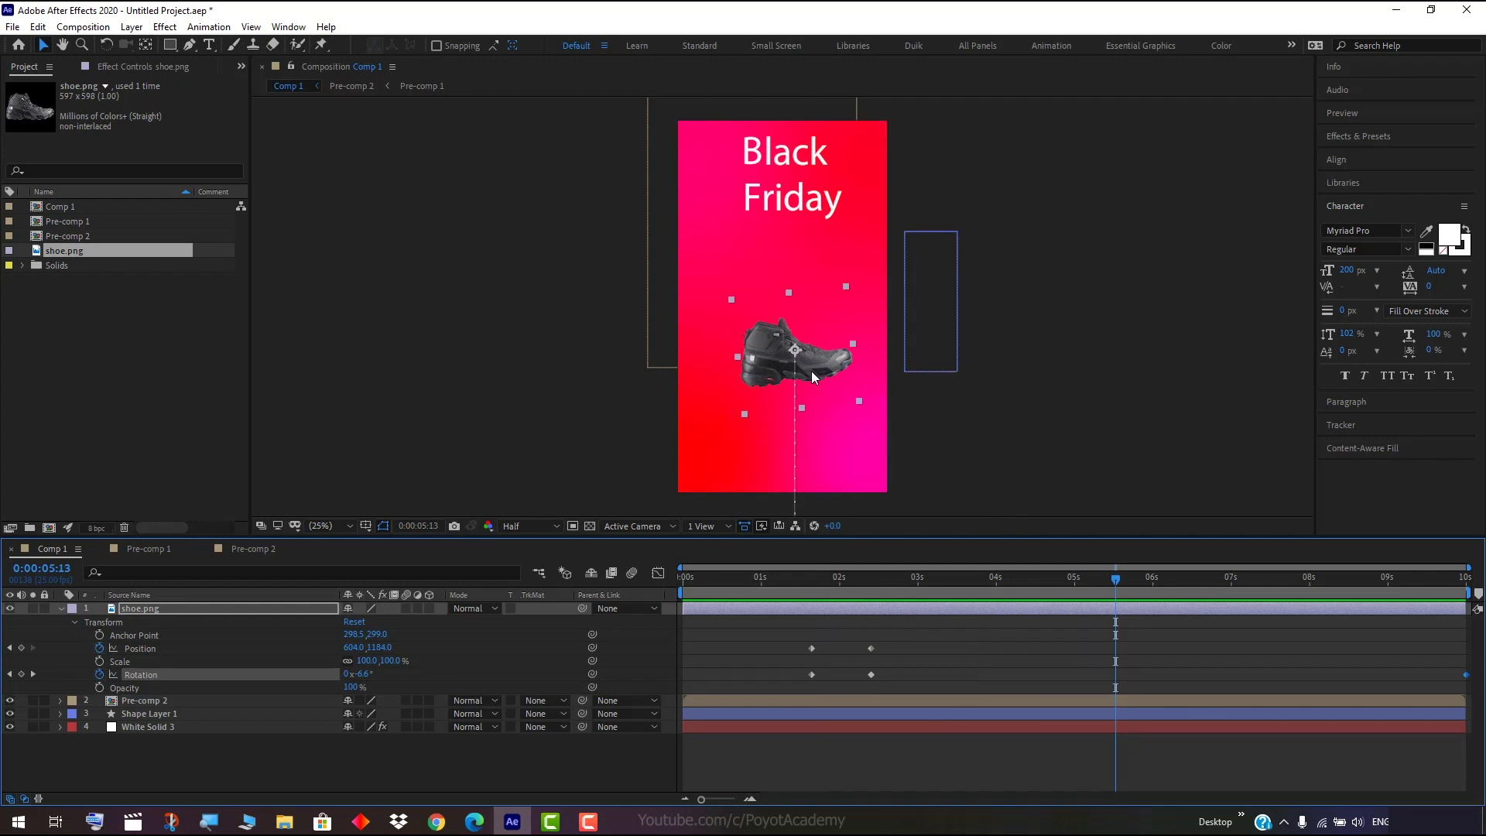
left_click(135, 662)
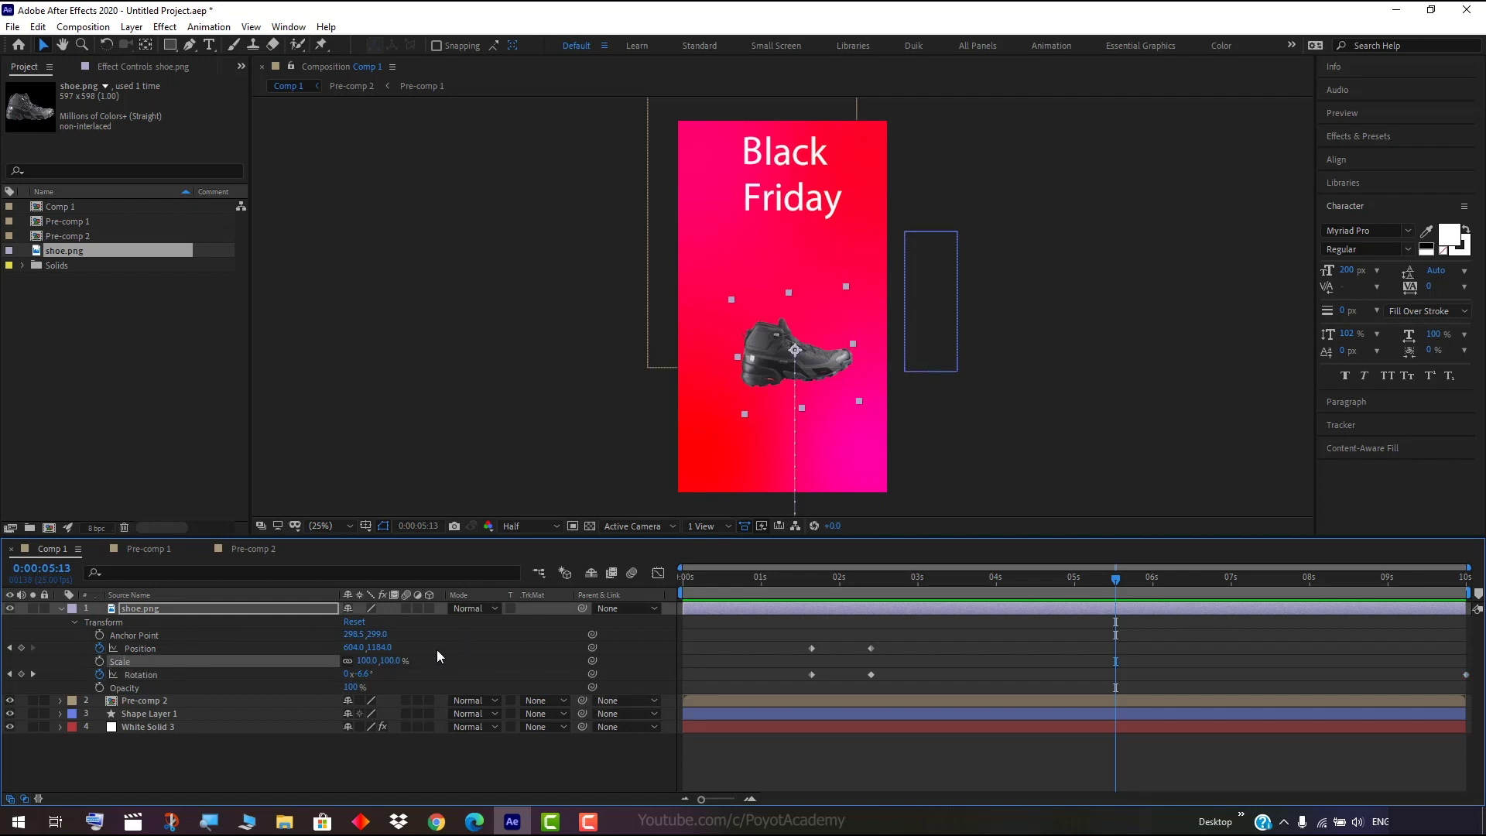
Scale the shoe to 137% and review the animation with the larger shoe.
left_click_drag(396, 661, 420, 662)
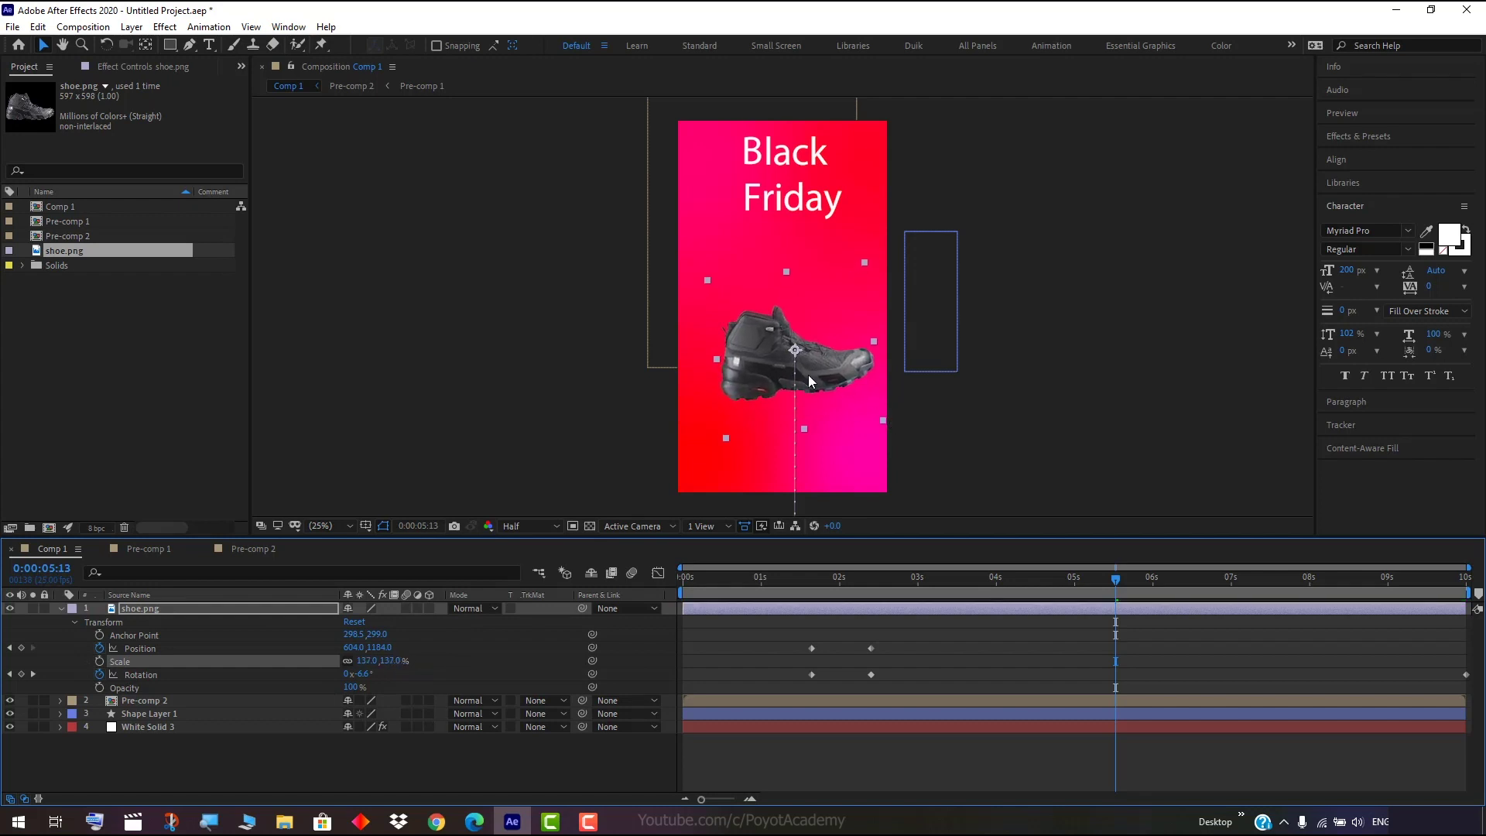
left_click_drag(1112, 583, 787, 581)
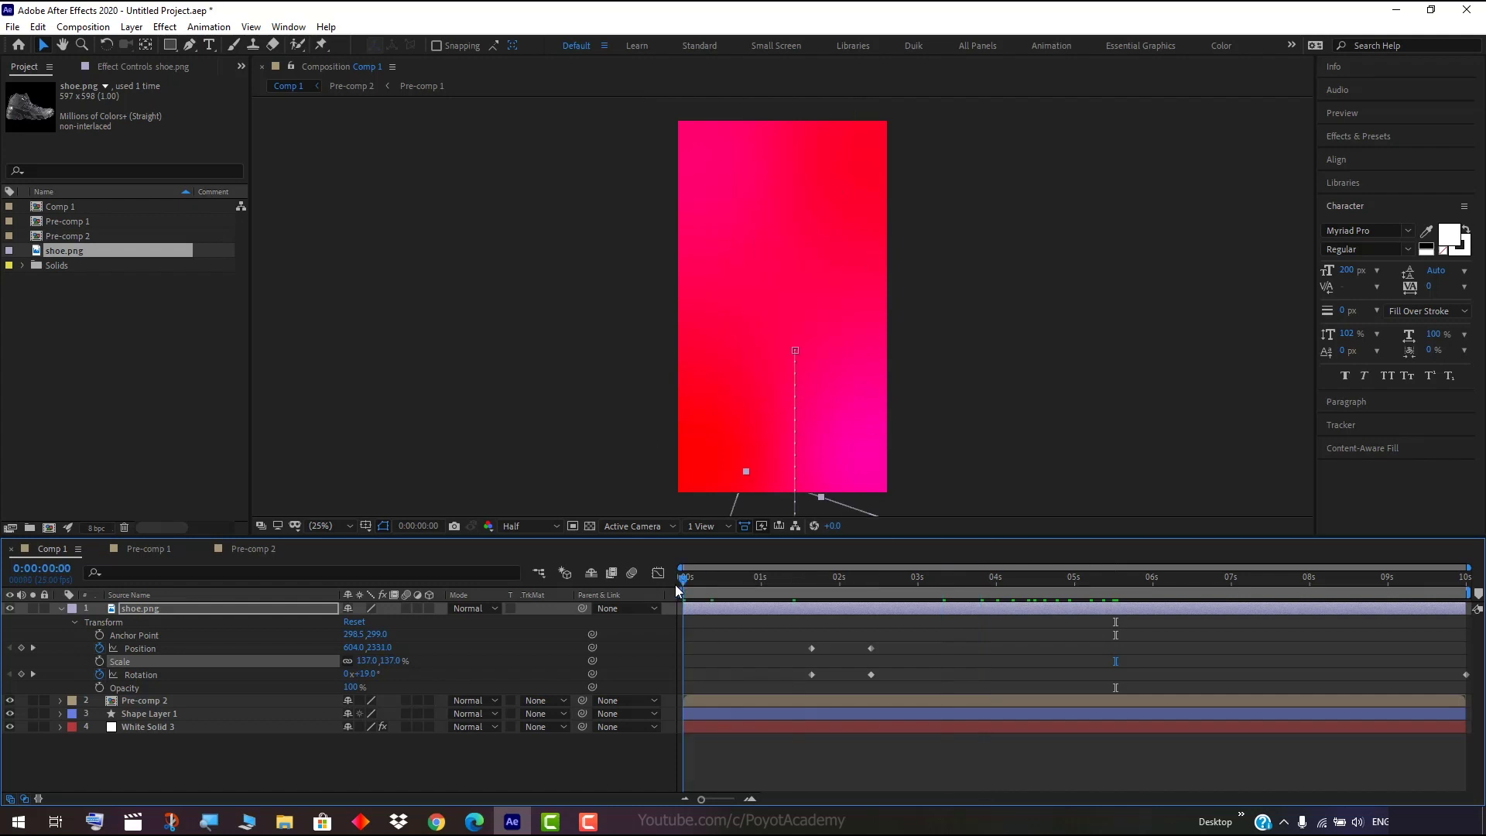
key("space")
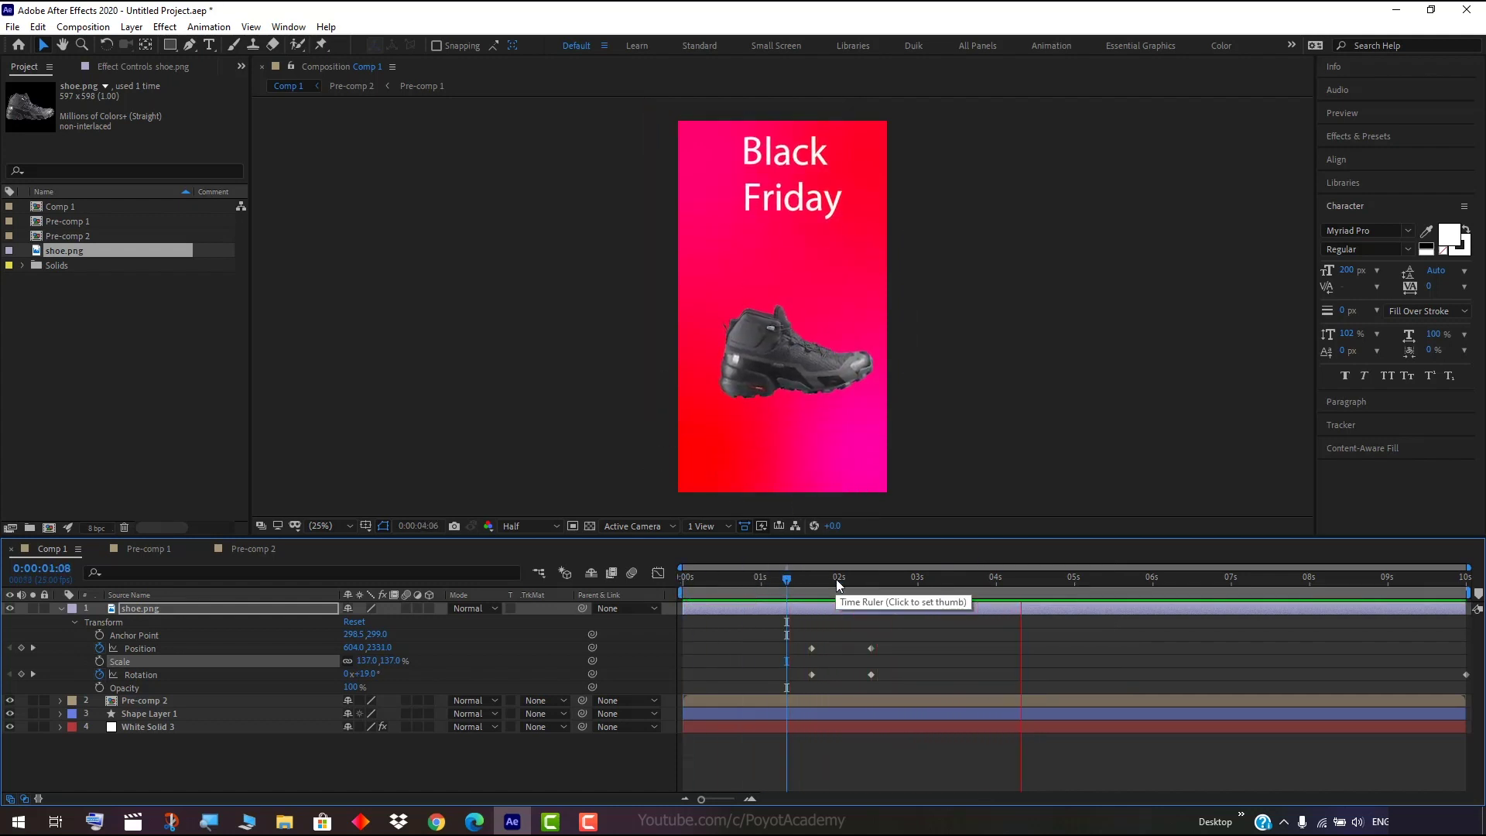
key("space")
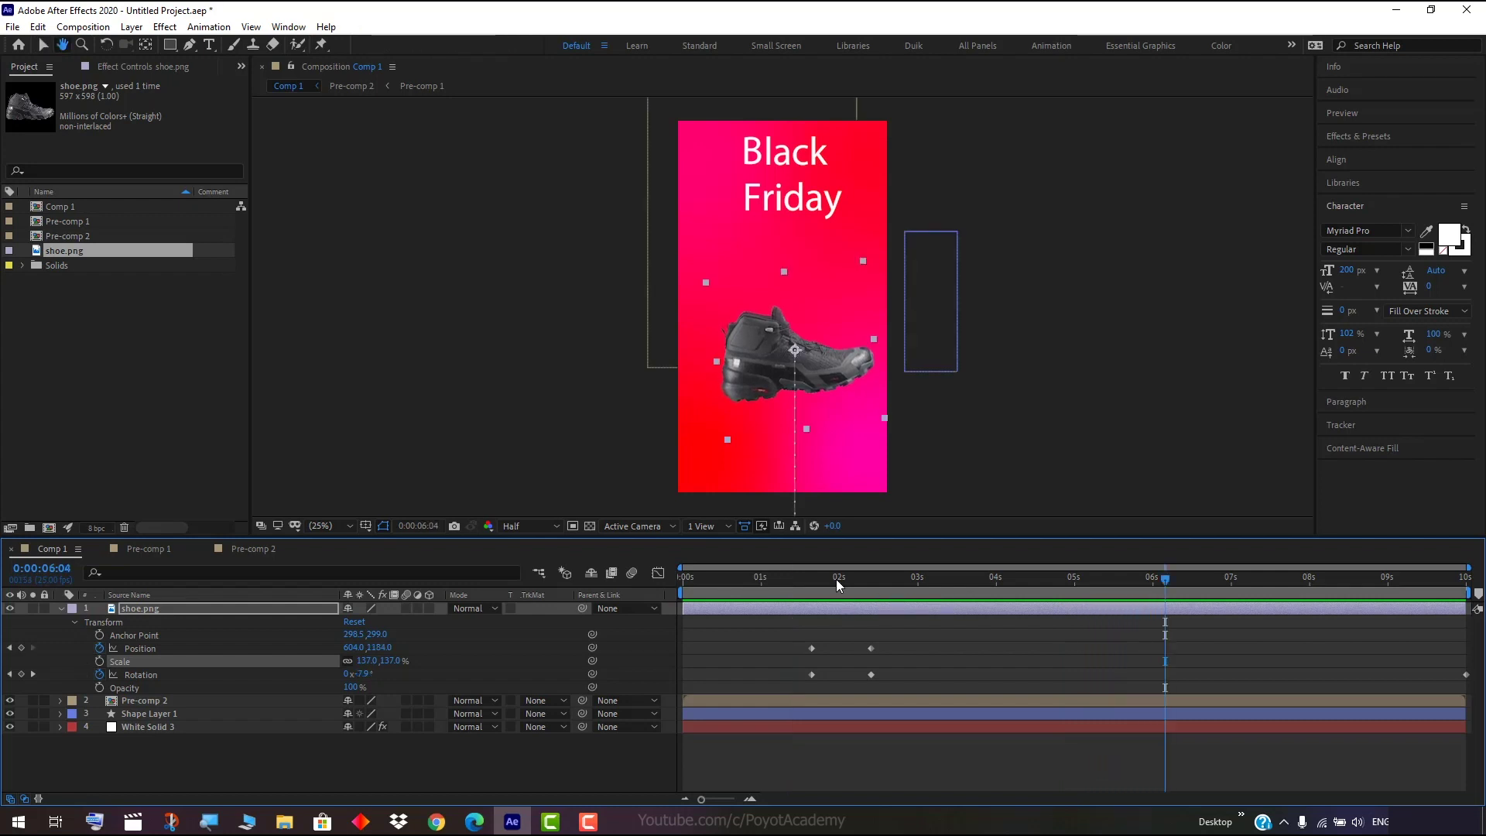
left_click_drag(1168, 578, 1135, 583)
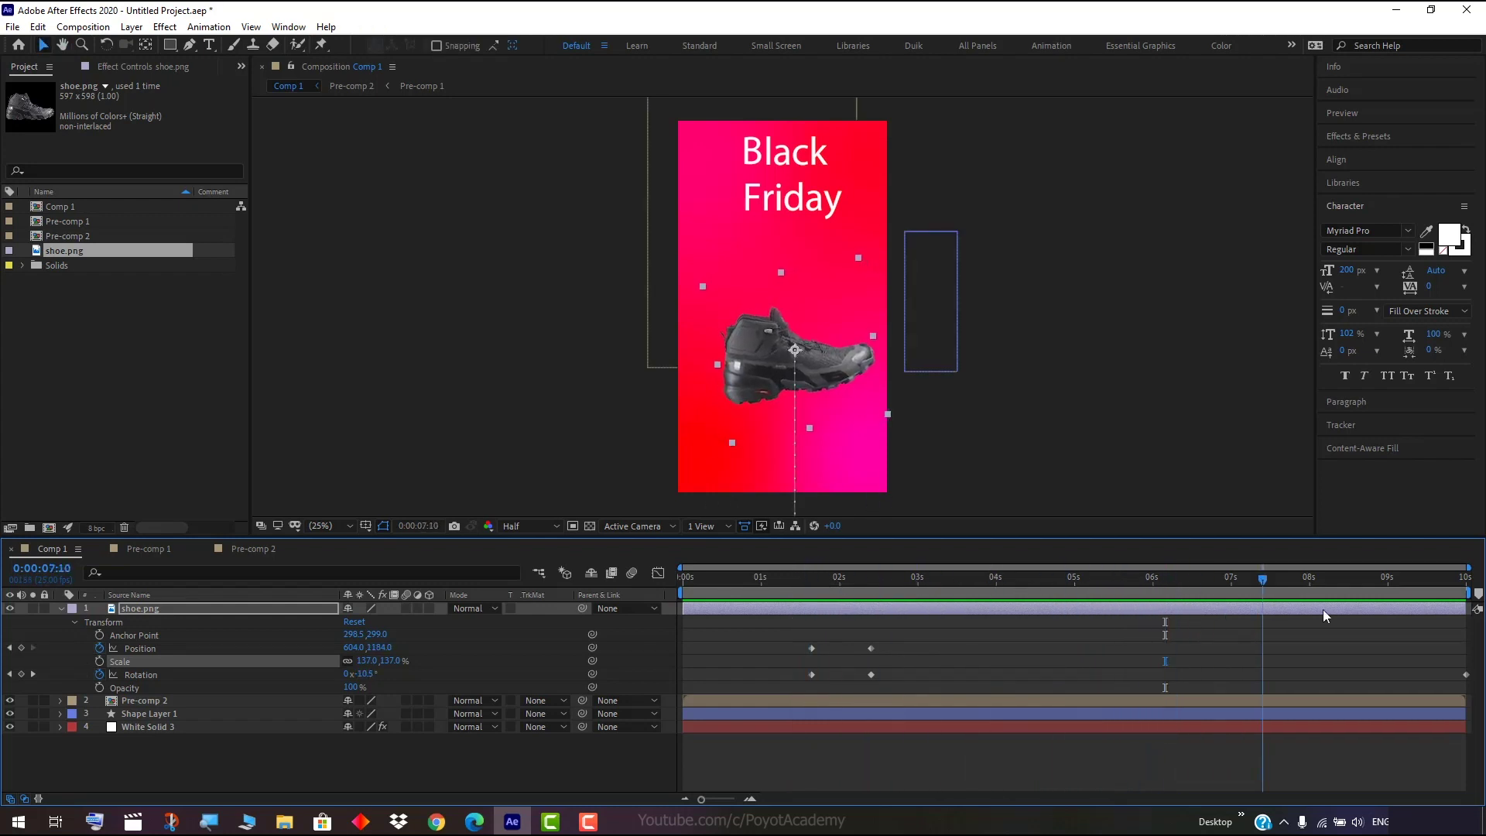
left_click_drag(1075, 596, 940, 580)
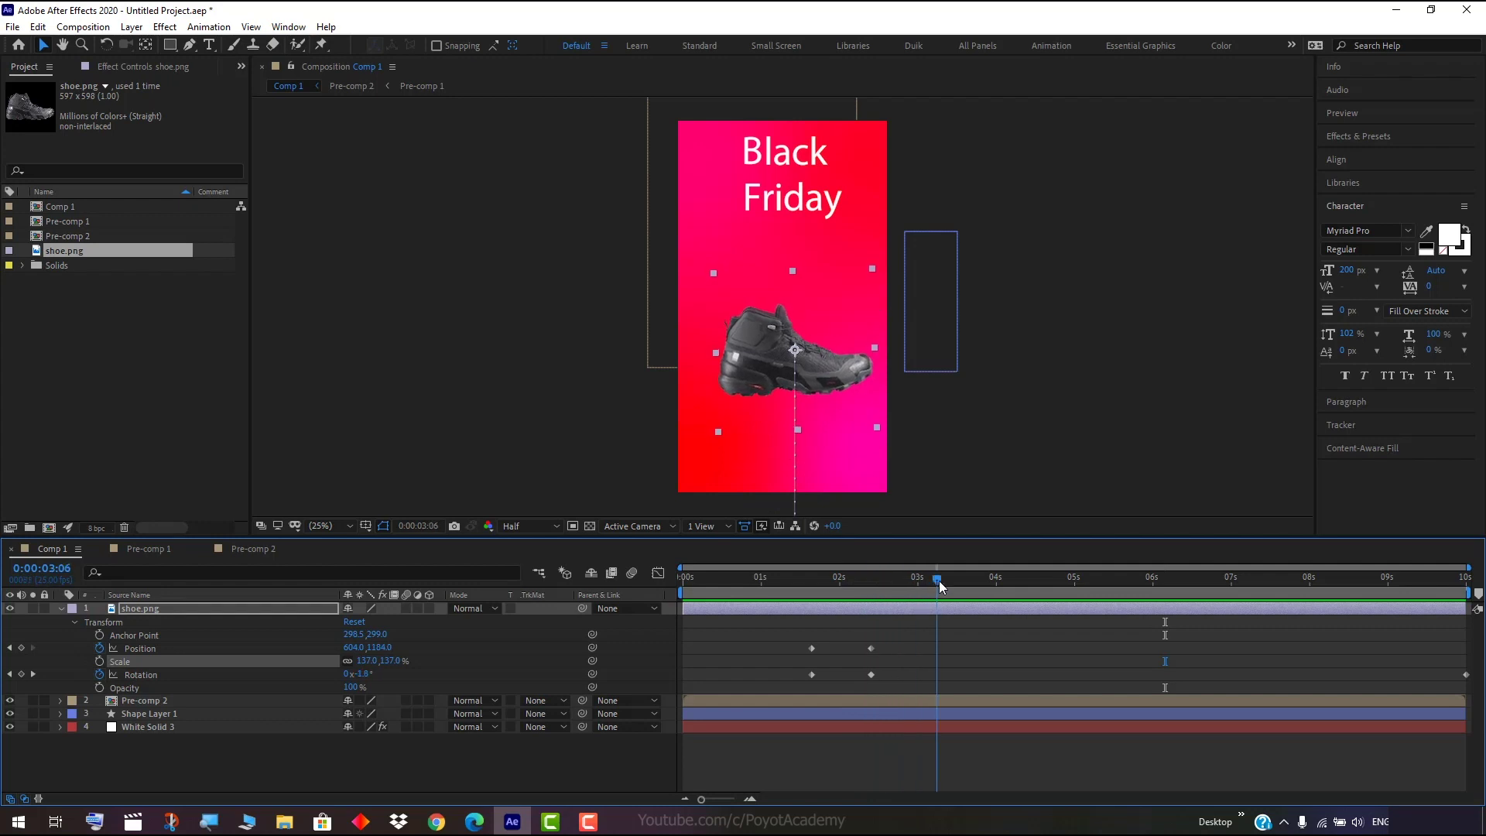
left_click(978, 480)
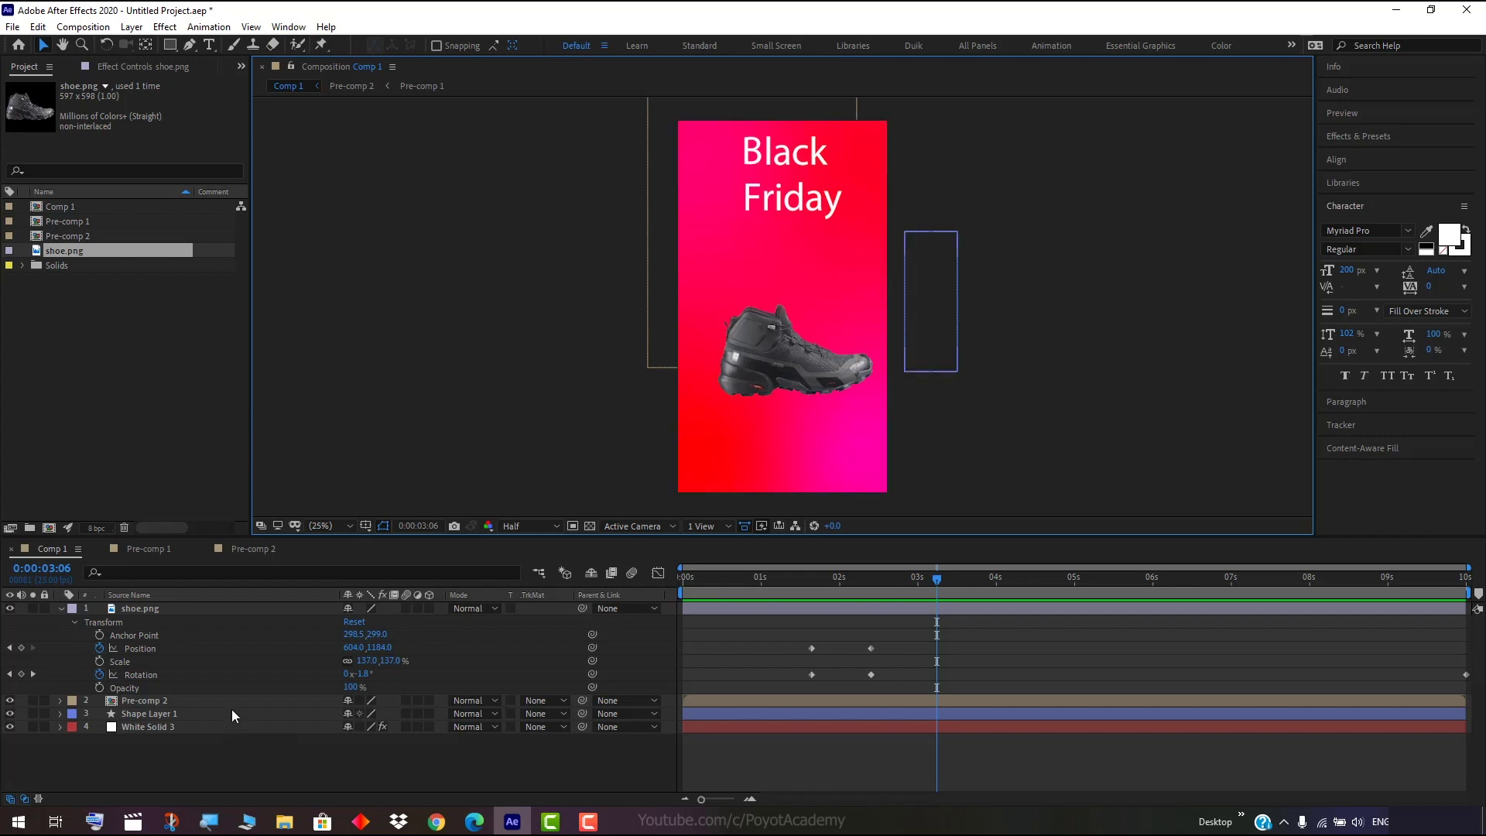
Draw a rectangle between the Black Friday title and the shoe, centring its anchor point.
left_click(61, 608)
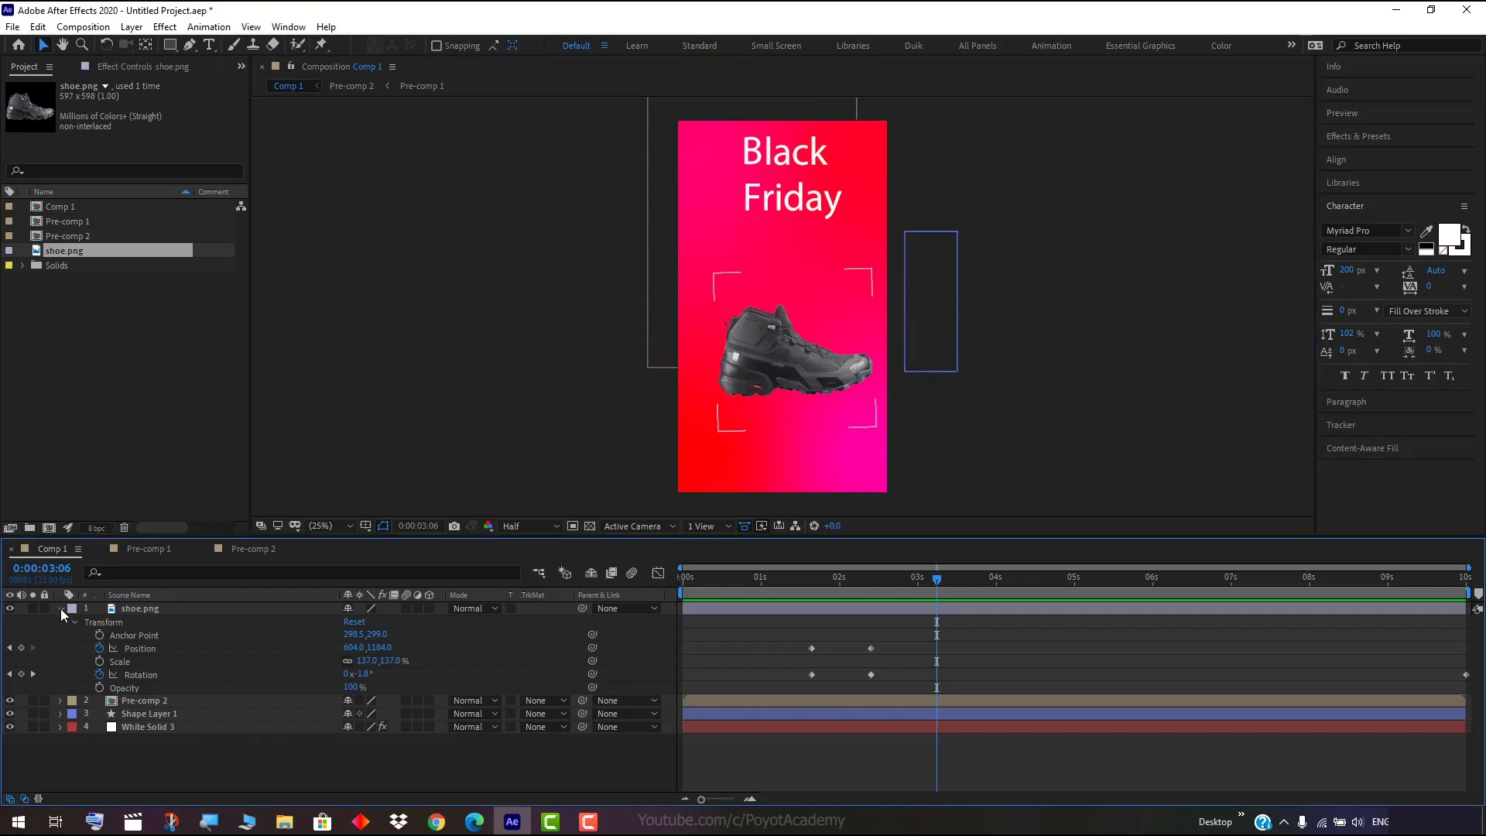
left_click(170, 46)
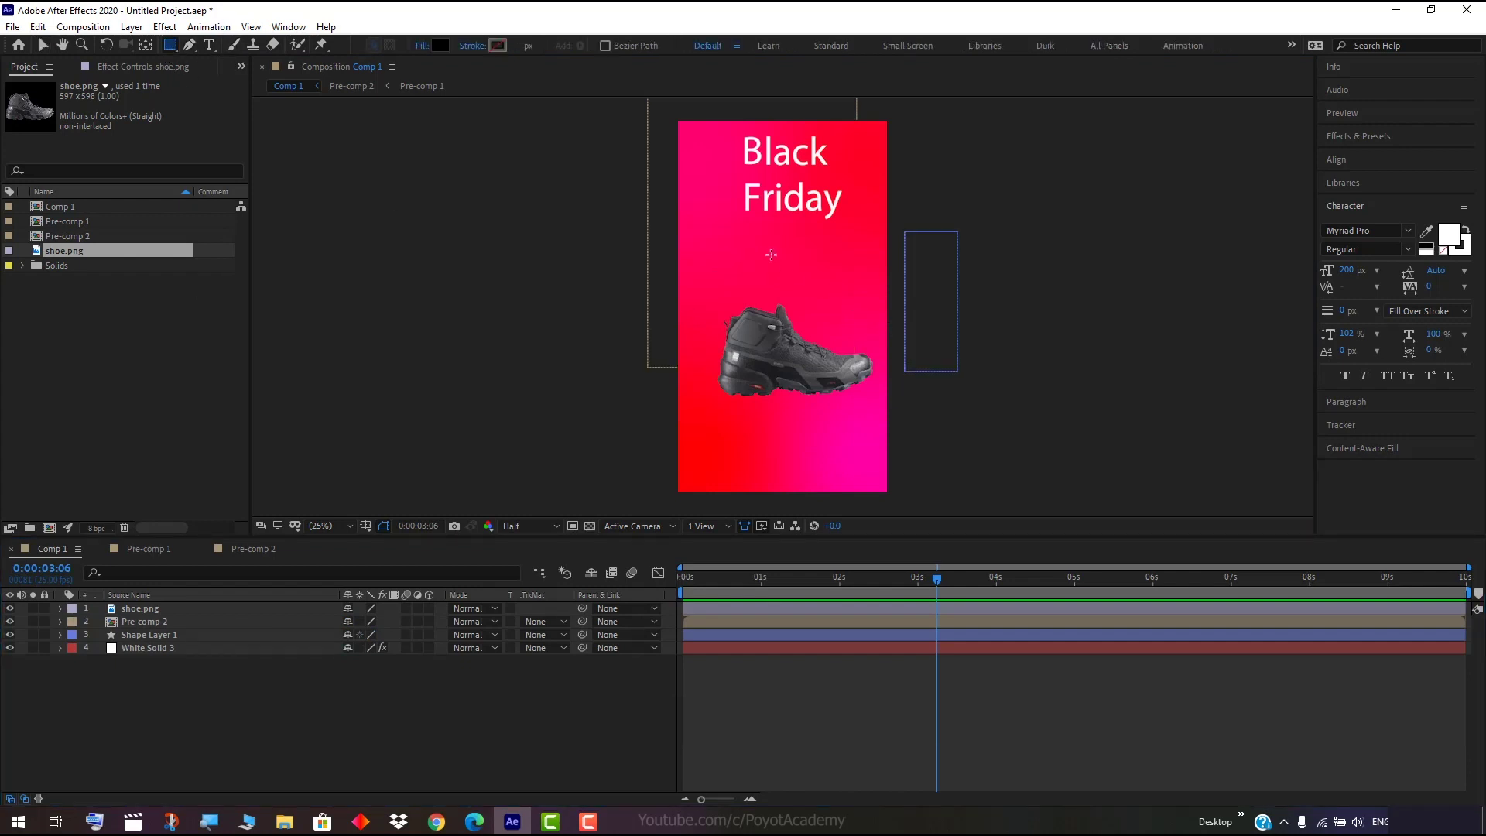
left_click_drag(771, 255, 880, 294)
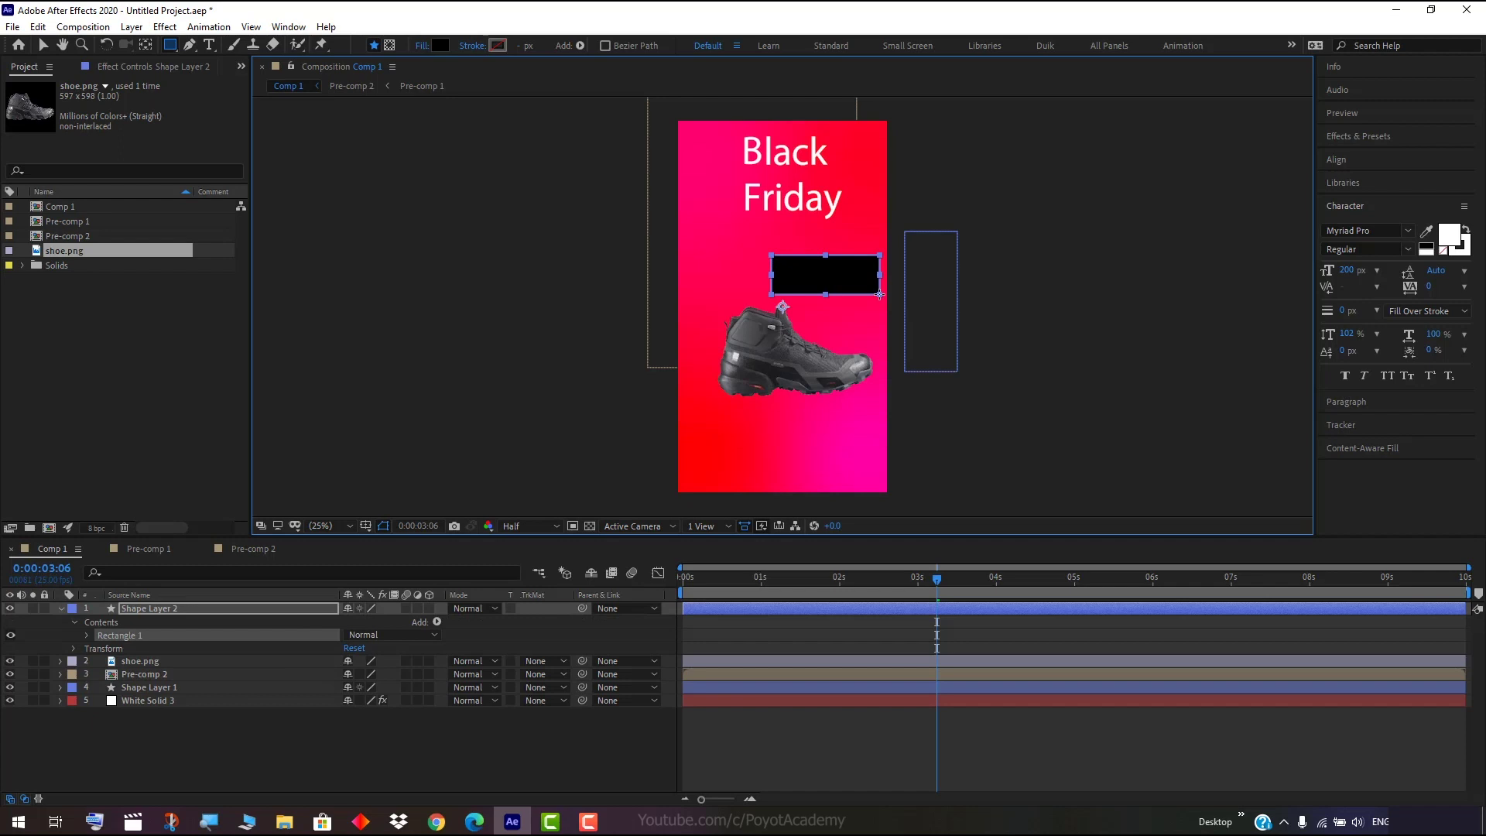
key("ctrl+alt+Home")
Give the box no fill and a near-black stroke about 13 px wide.
left_click(440, 46)
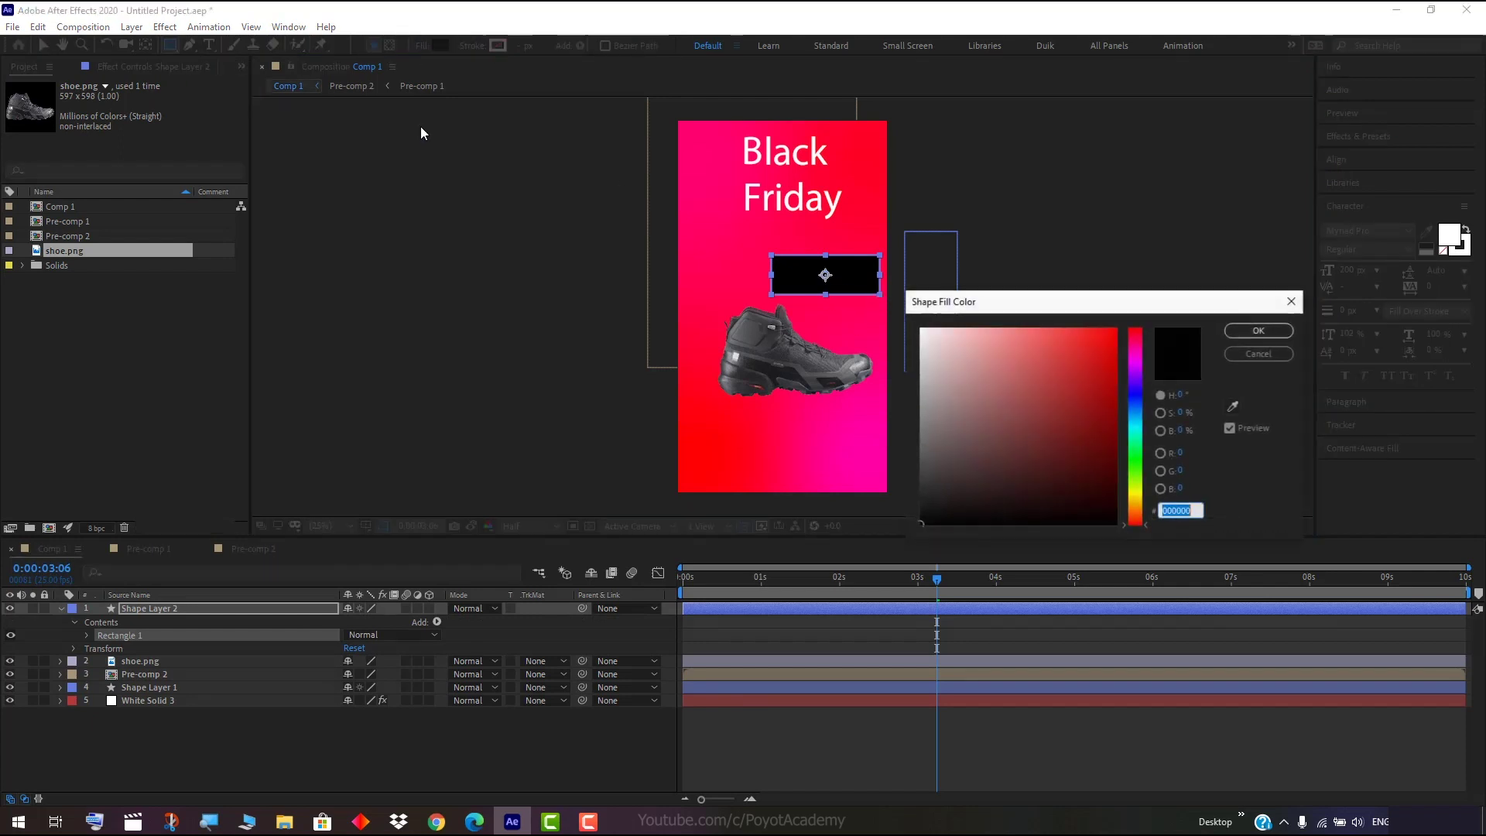
left_click(1254, 354)
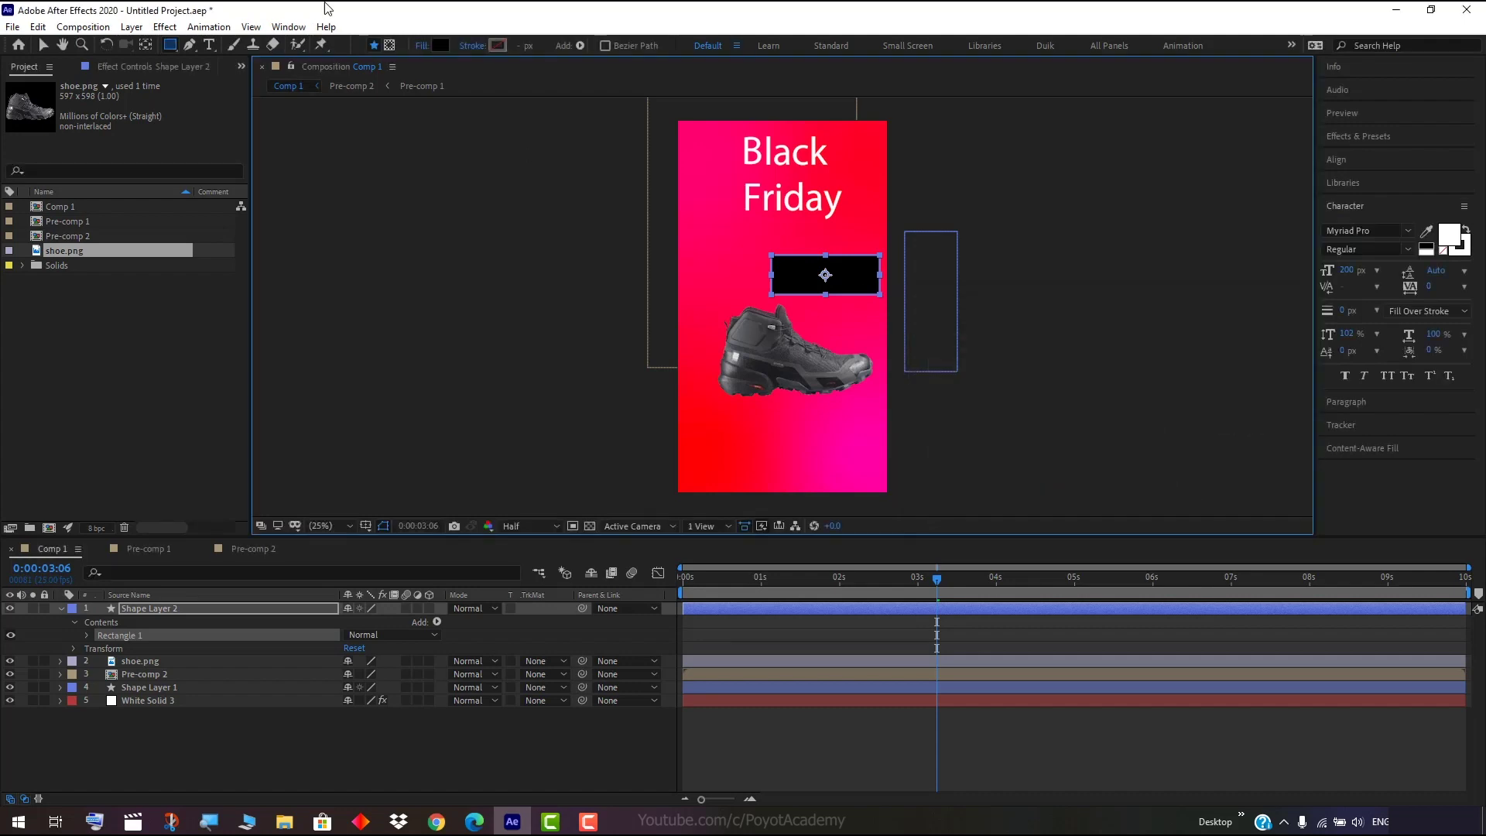
left_click(422, 46)
left_click(884, 306)
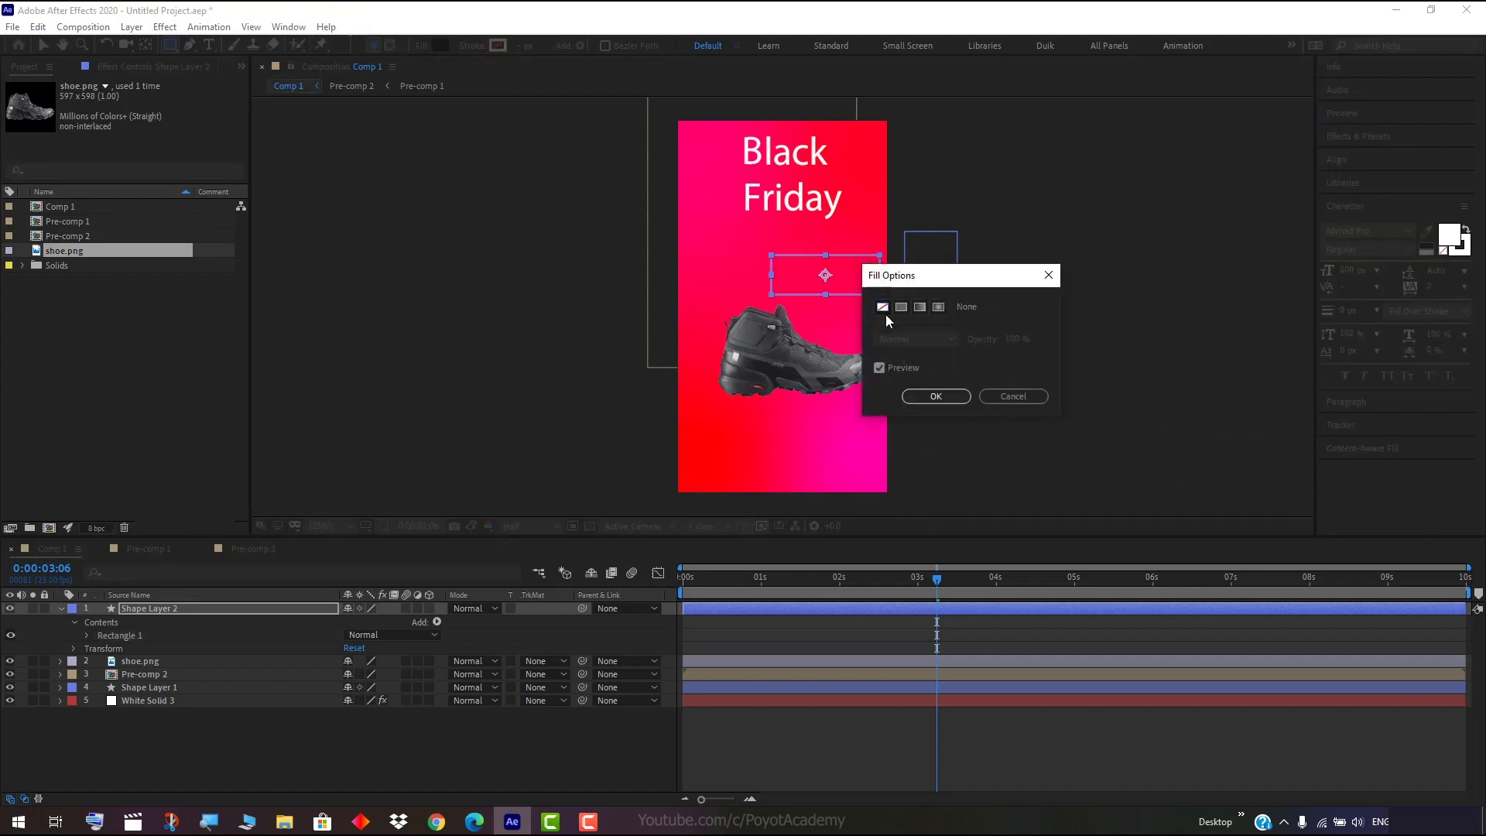
left_click(936, 396)
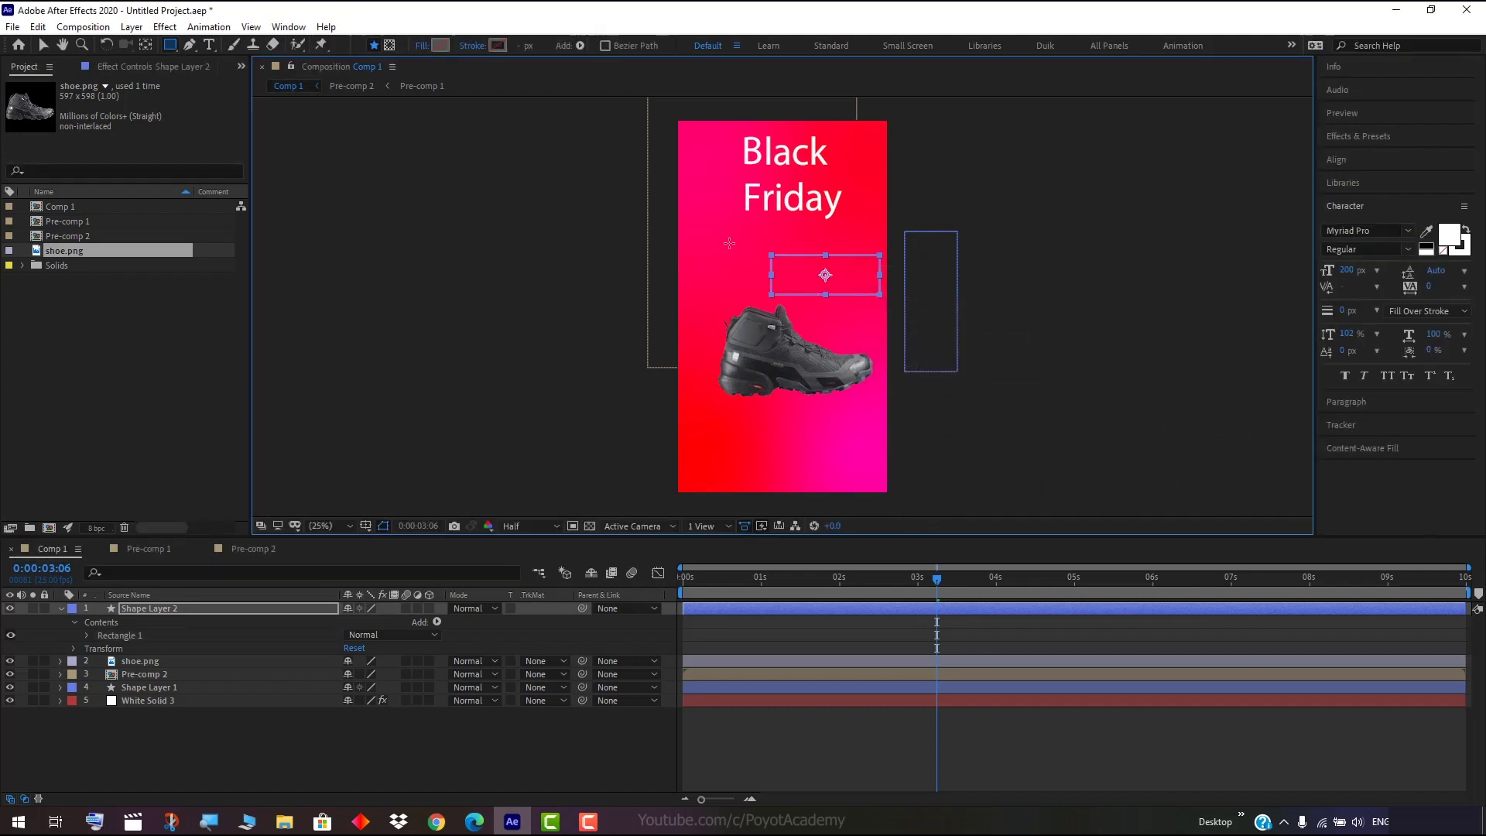
left_click(496, 45)
left_click_drag(957, 453, 1098, 379)
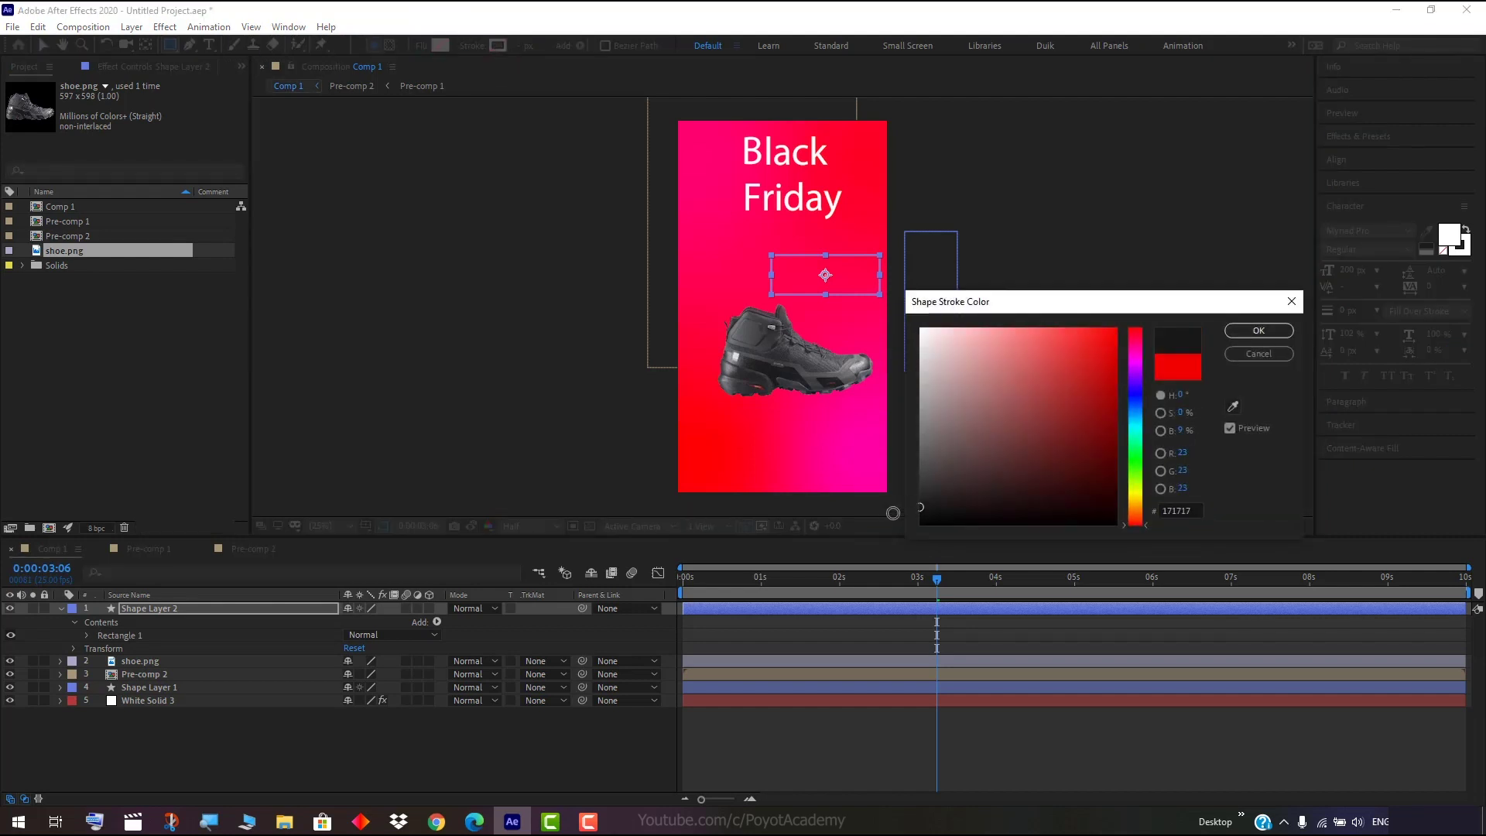
left_click(1254, 333)
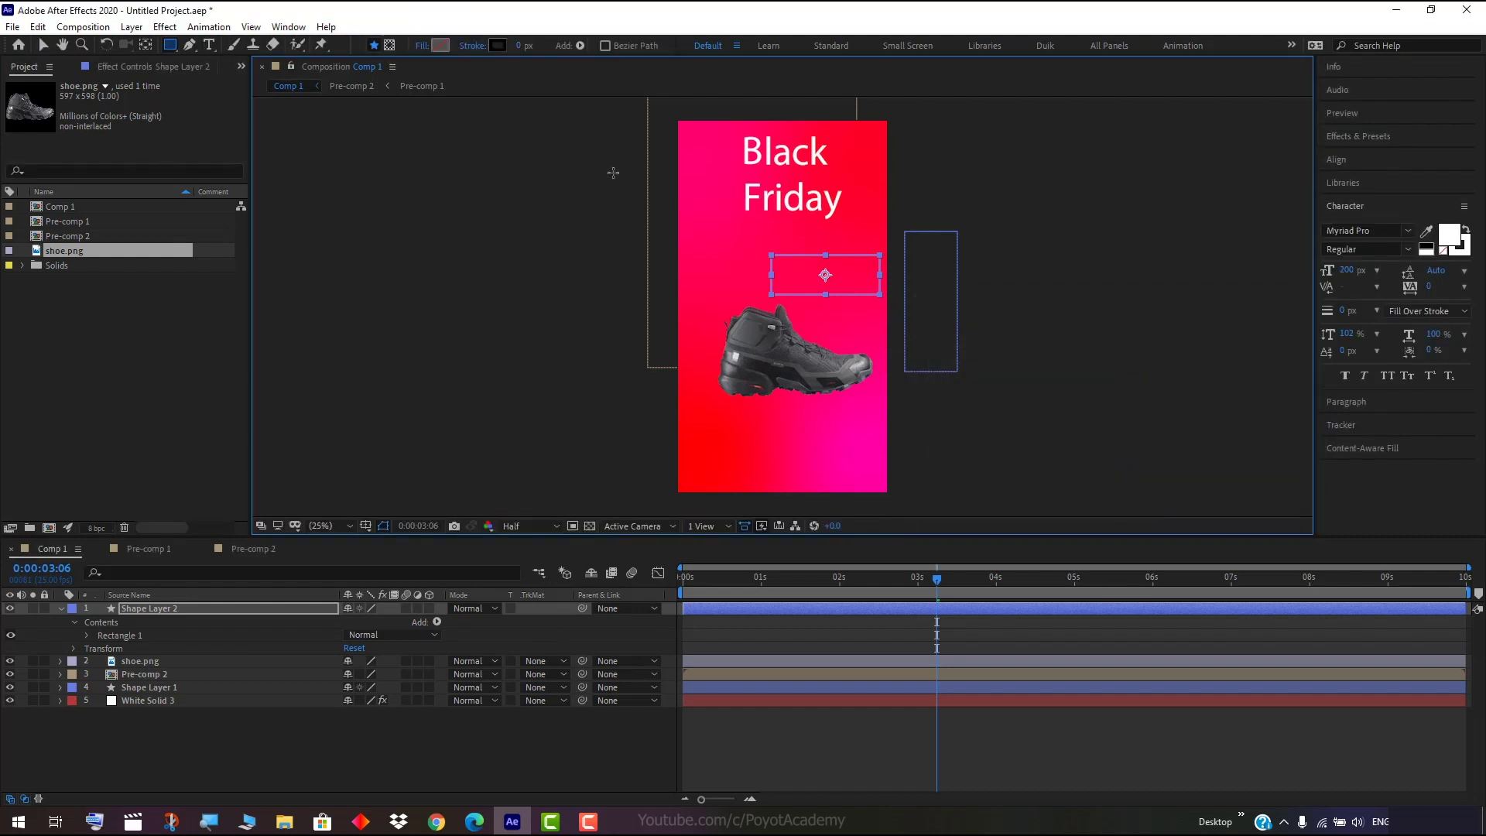
left_click(524, 45)
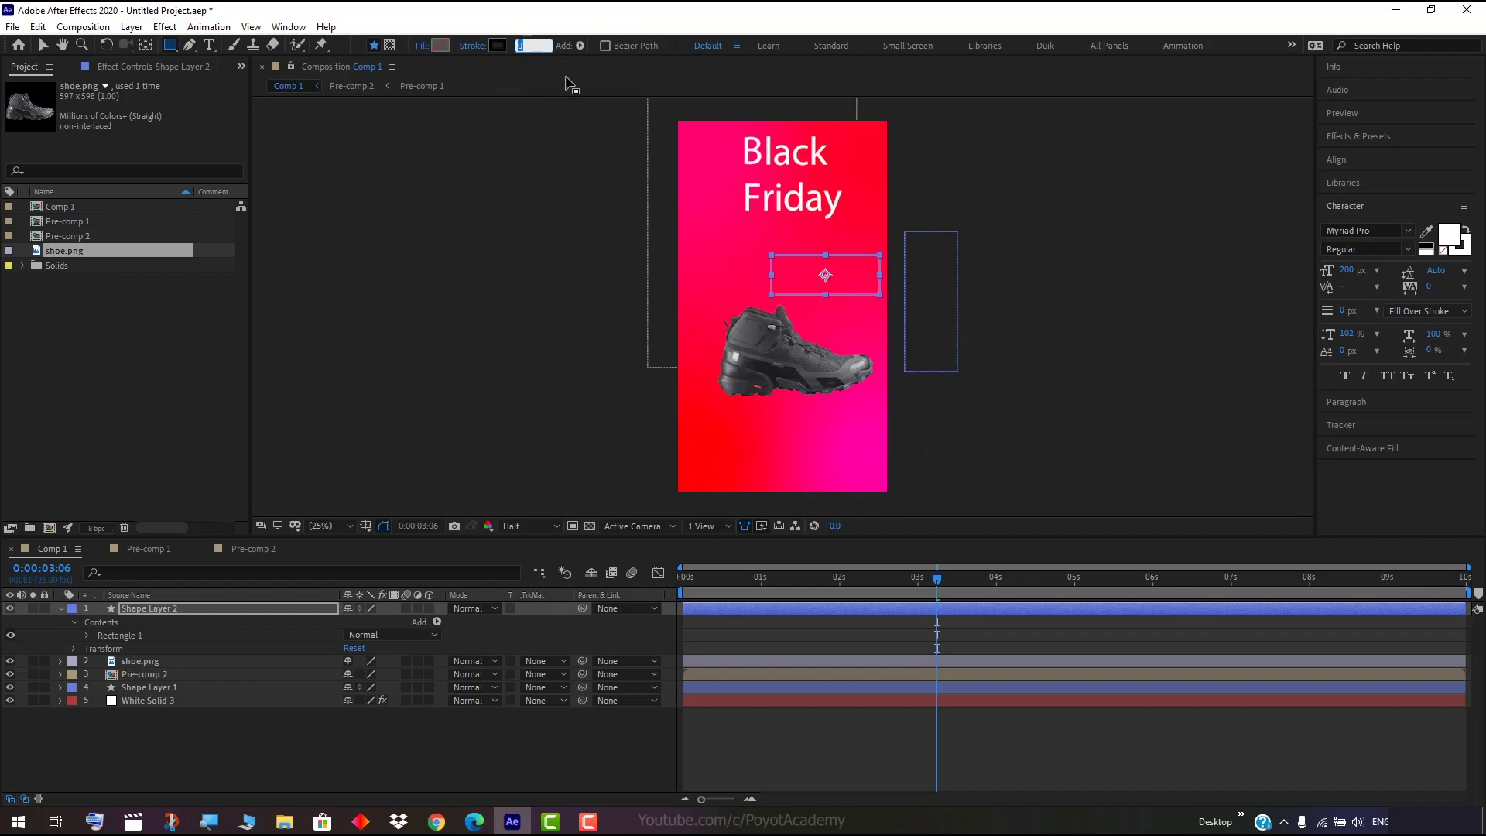
type("3")
key("Return")
left_click_drag(519, 45, 525, 43)
Draw a Pen line in Shape Layer 2 from the box's bottom middle down onto the shoe.
left_click(42, 45)
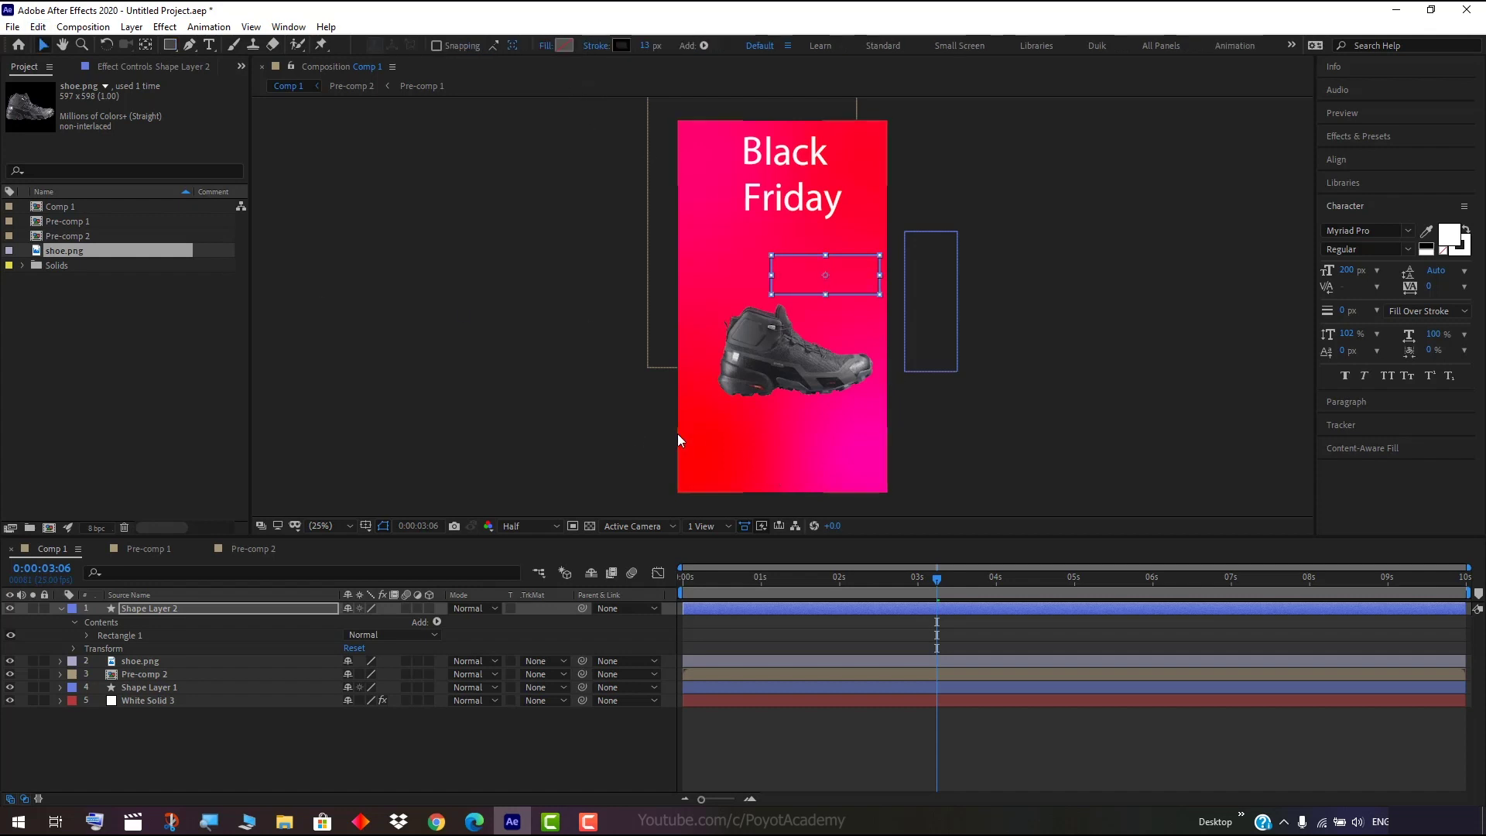
left_click(675, 433)
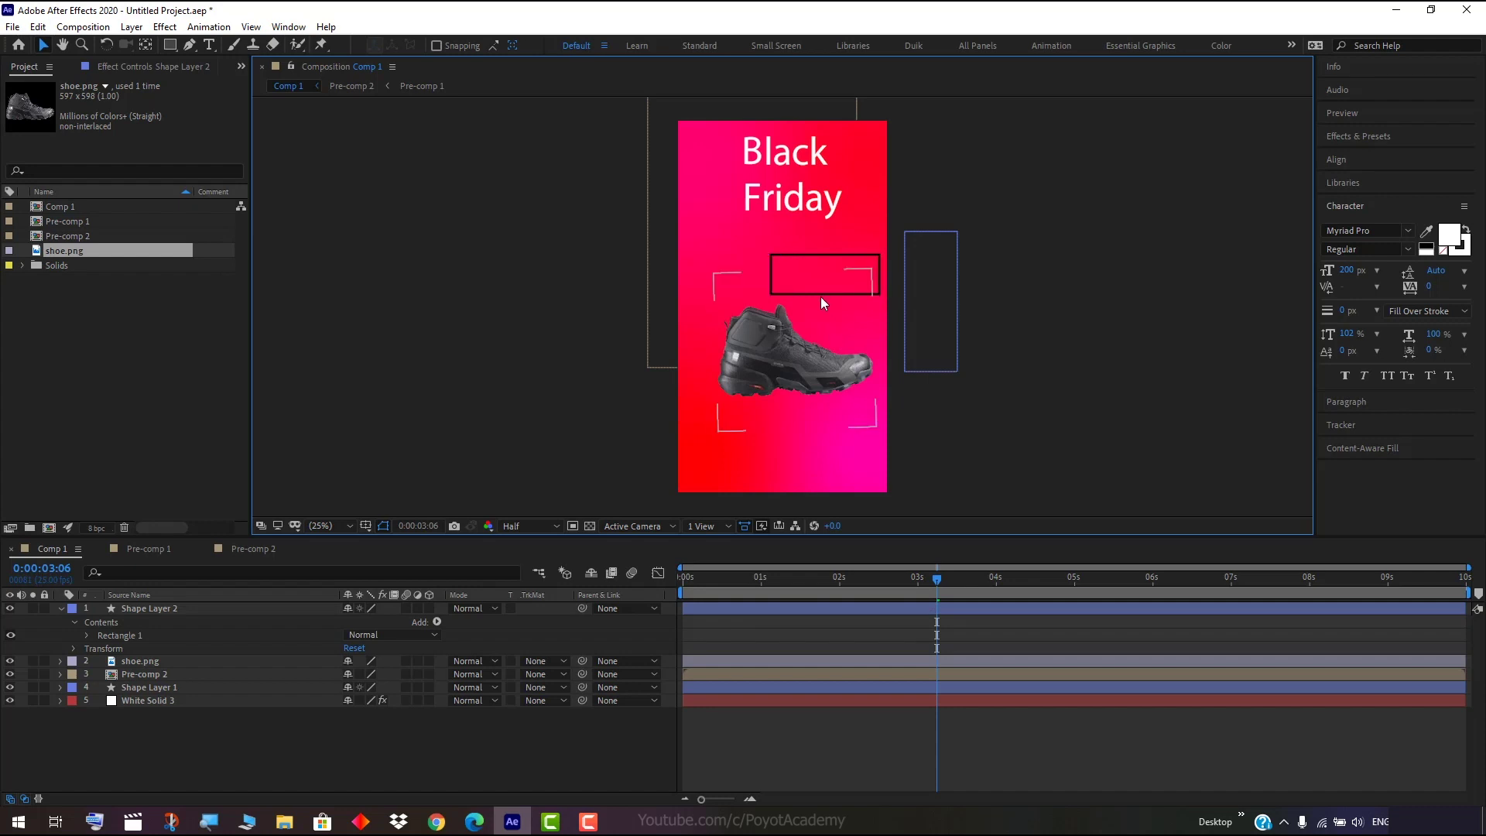
left_click(190, 44)
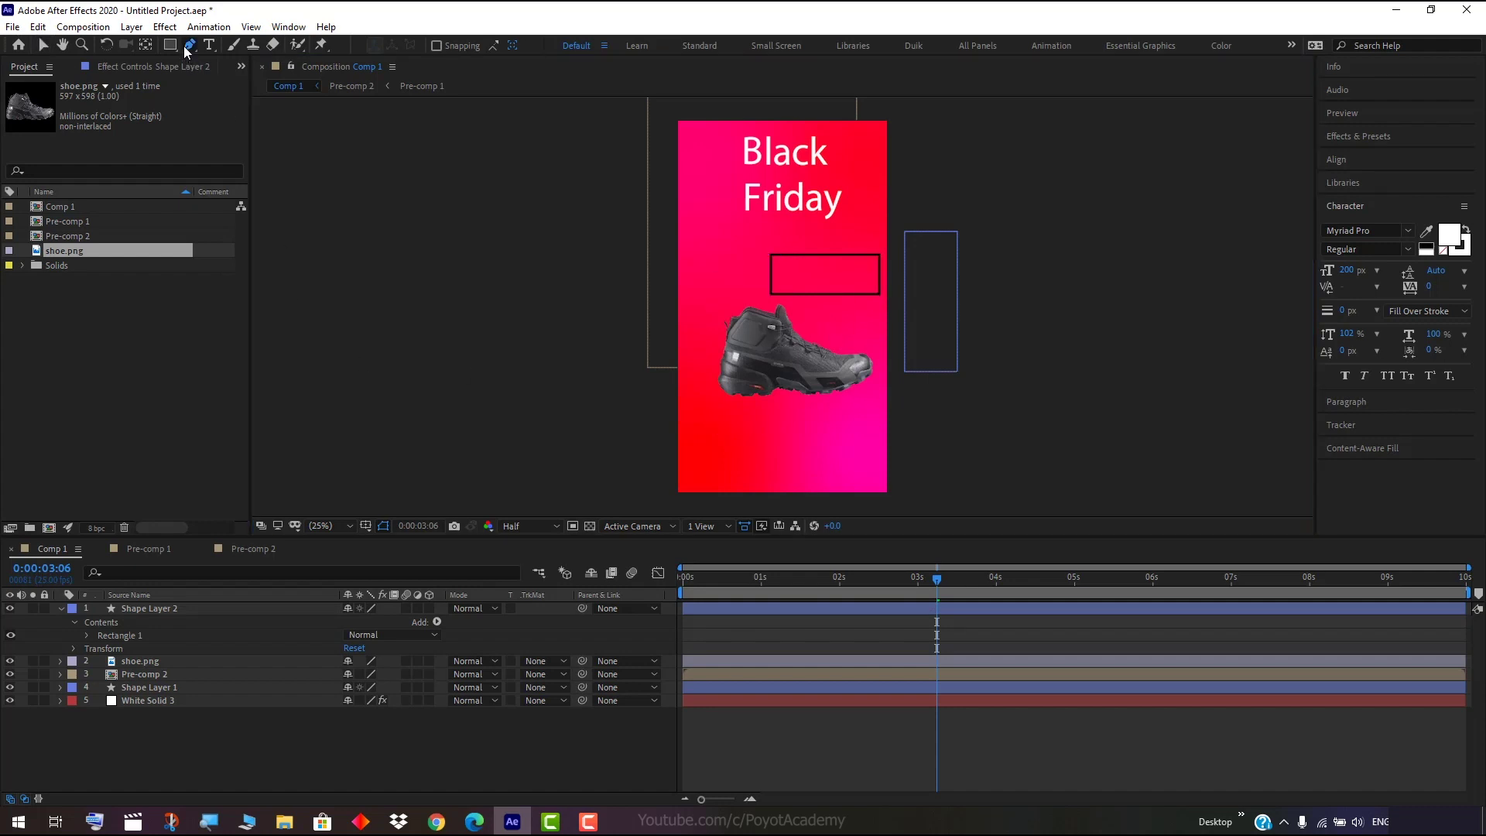
left_click(173, 608)
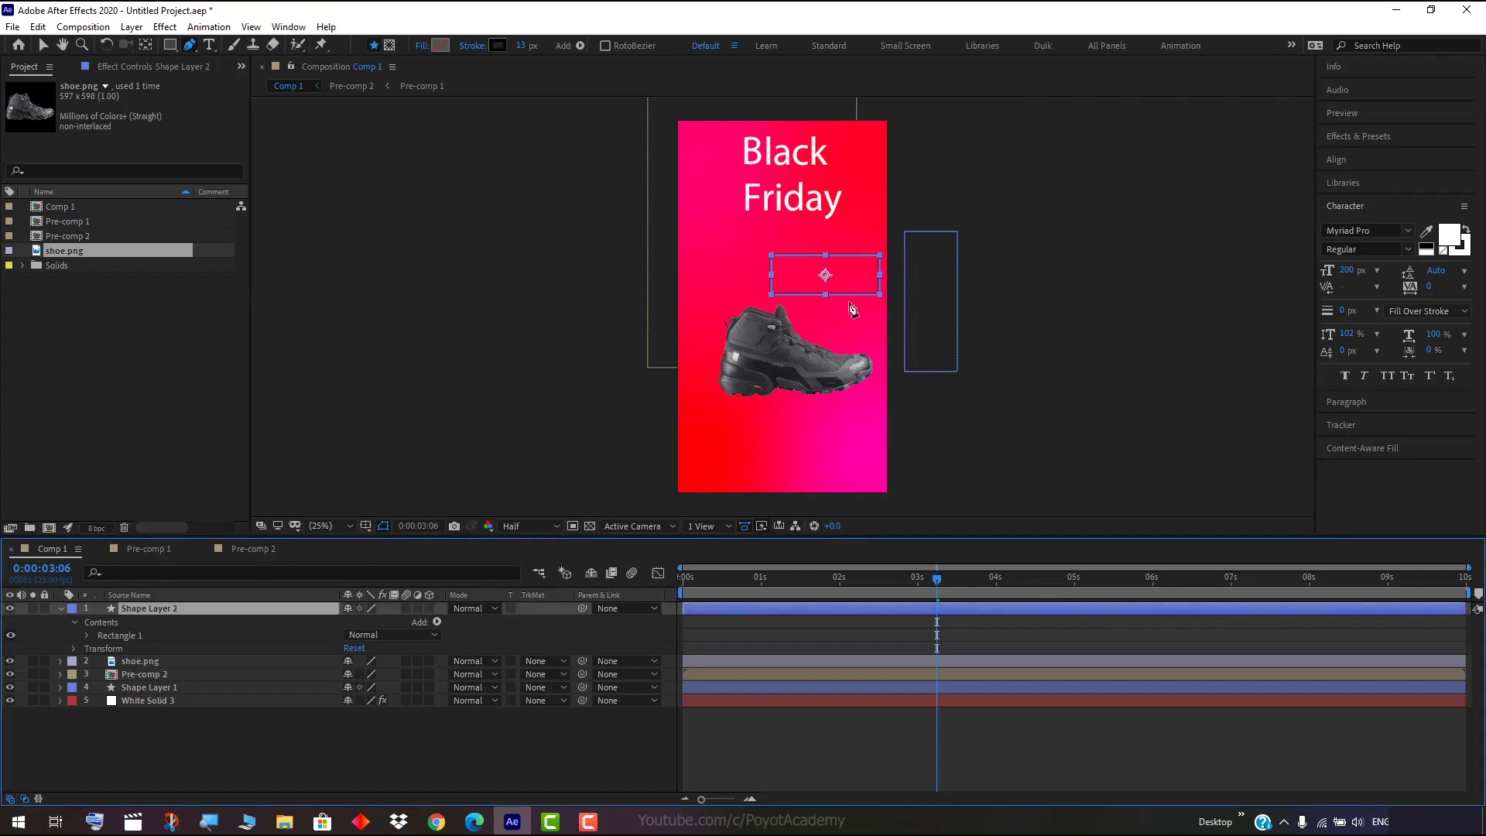
left_click(818, 294)
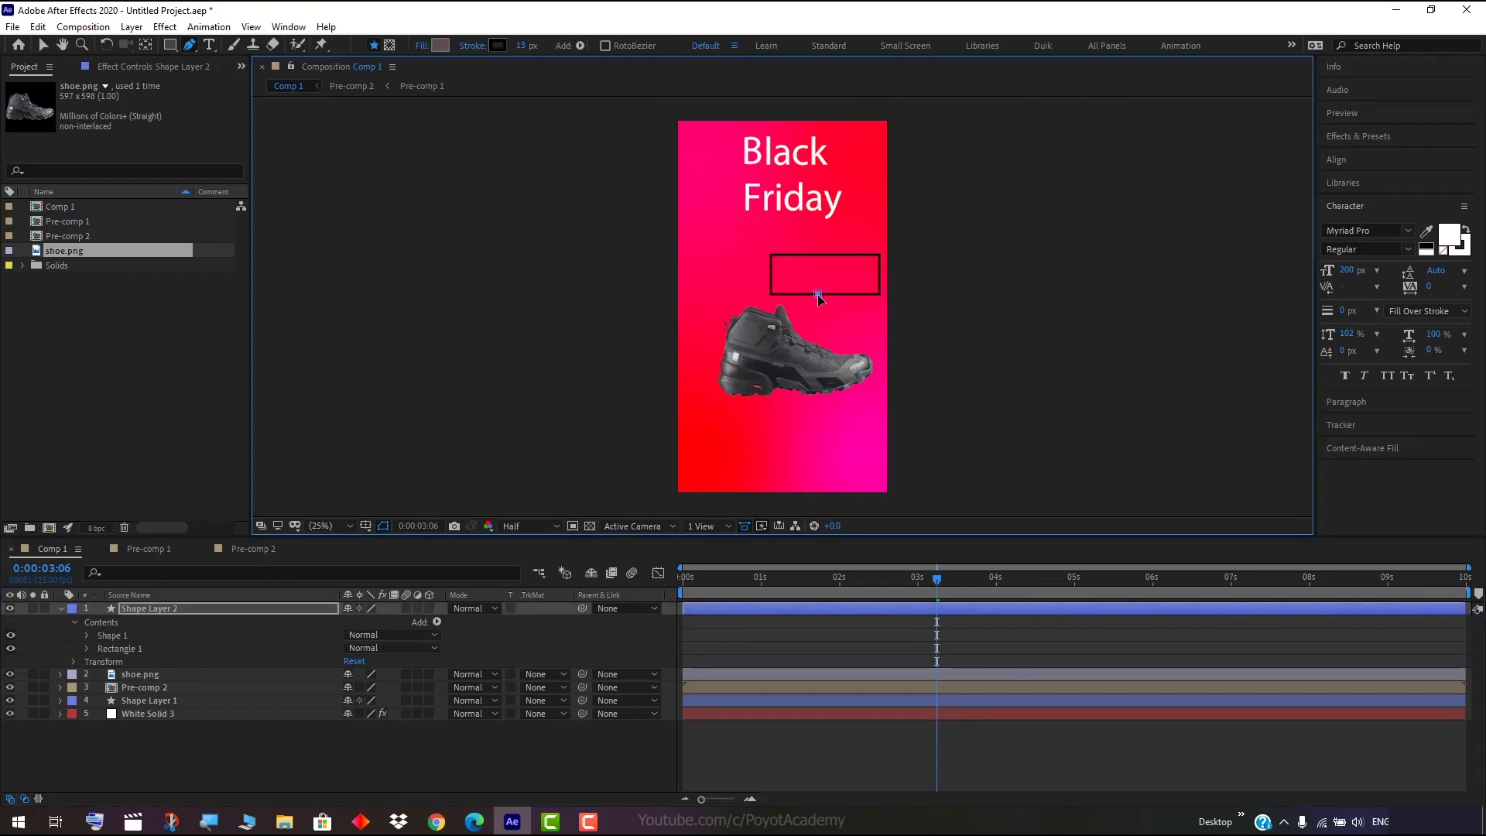
left_click(790, 341)
left_click(44, 46)
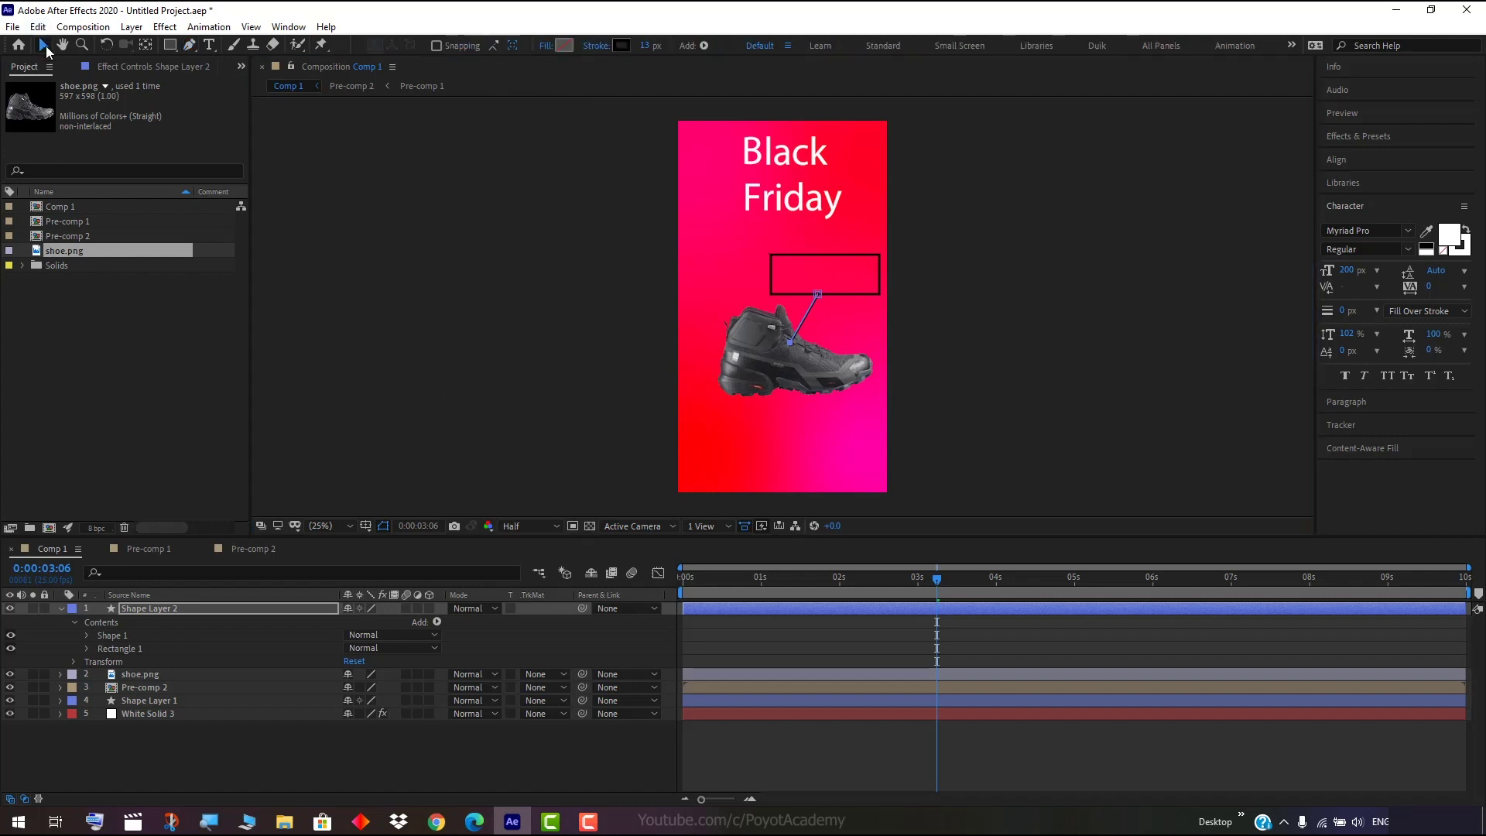
left_click(531, 314)
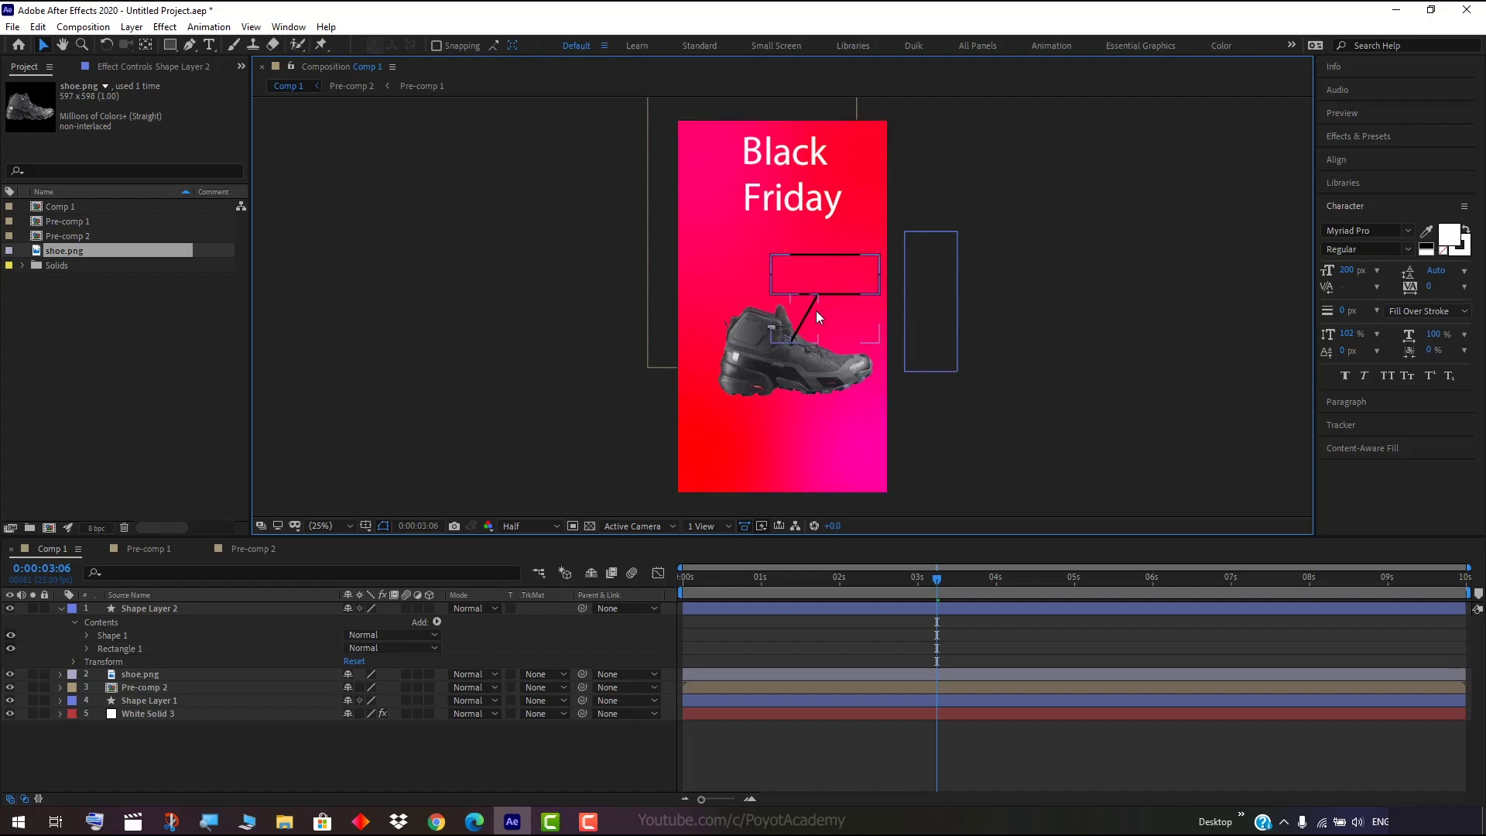
left_click(799, 342)
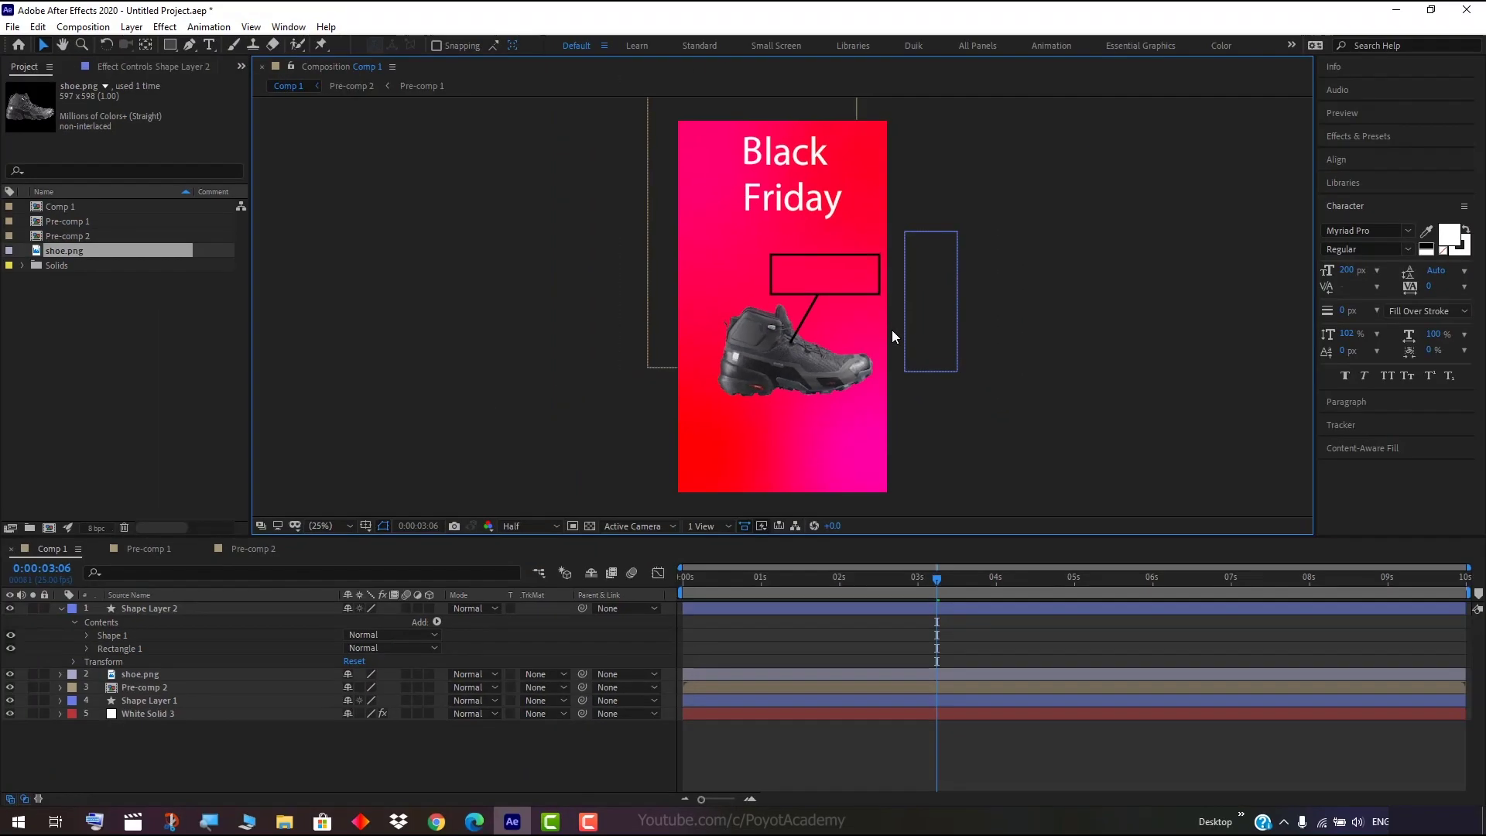
Drag Shape Layer 2 below shoe.png in the layer stack and scrub to check the overlap.
left_click(148, 609)
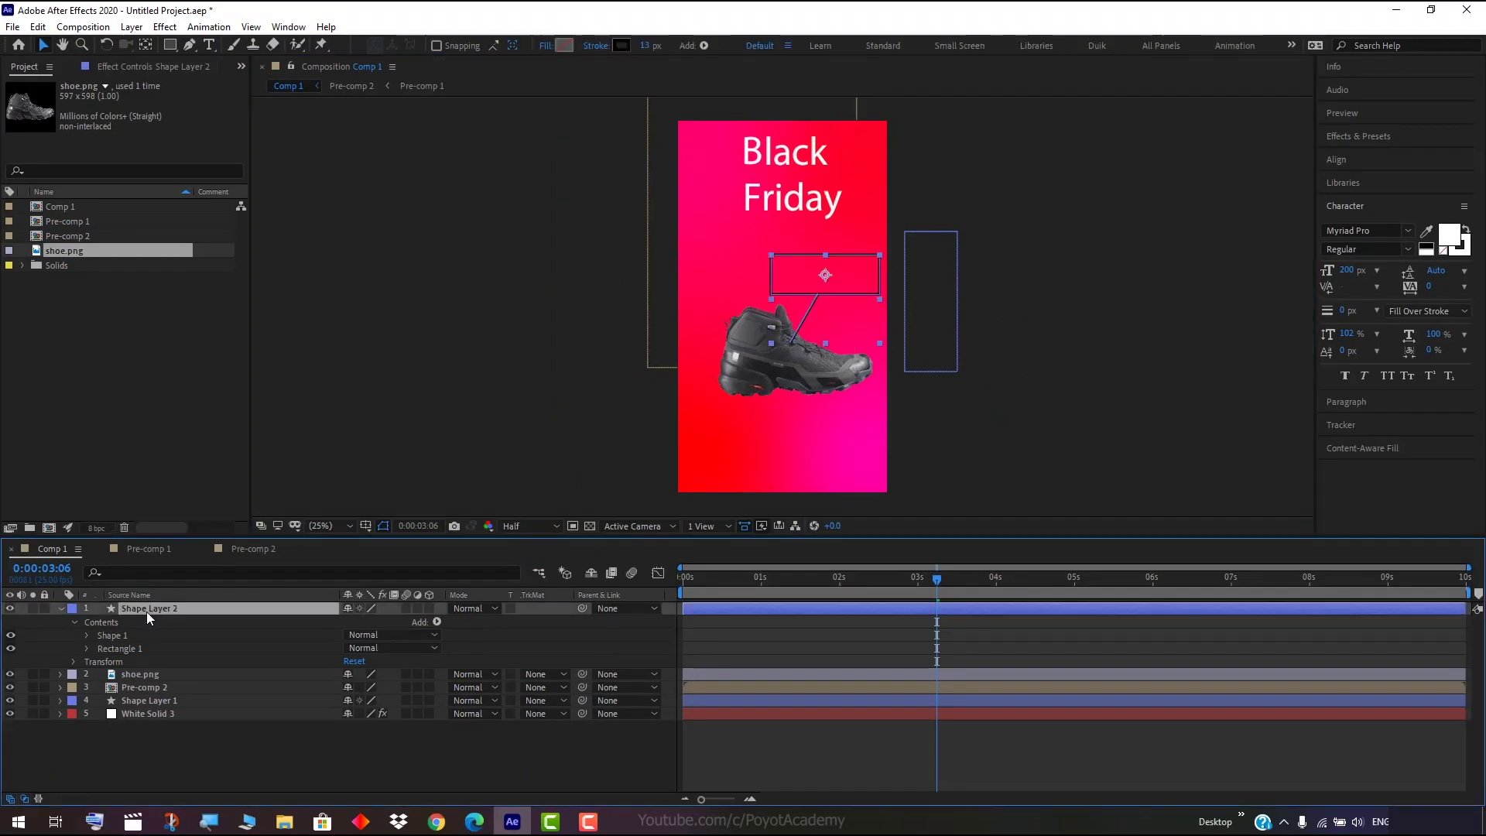
left_click_drag(153, 611, 159, 687)
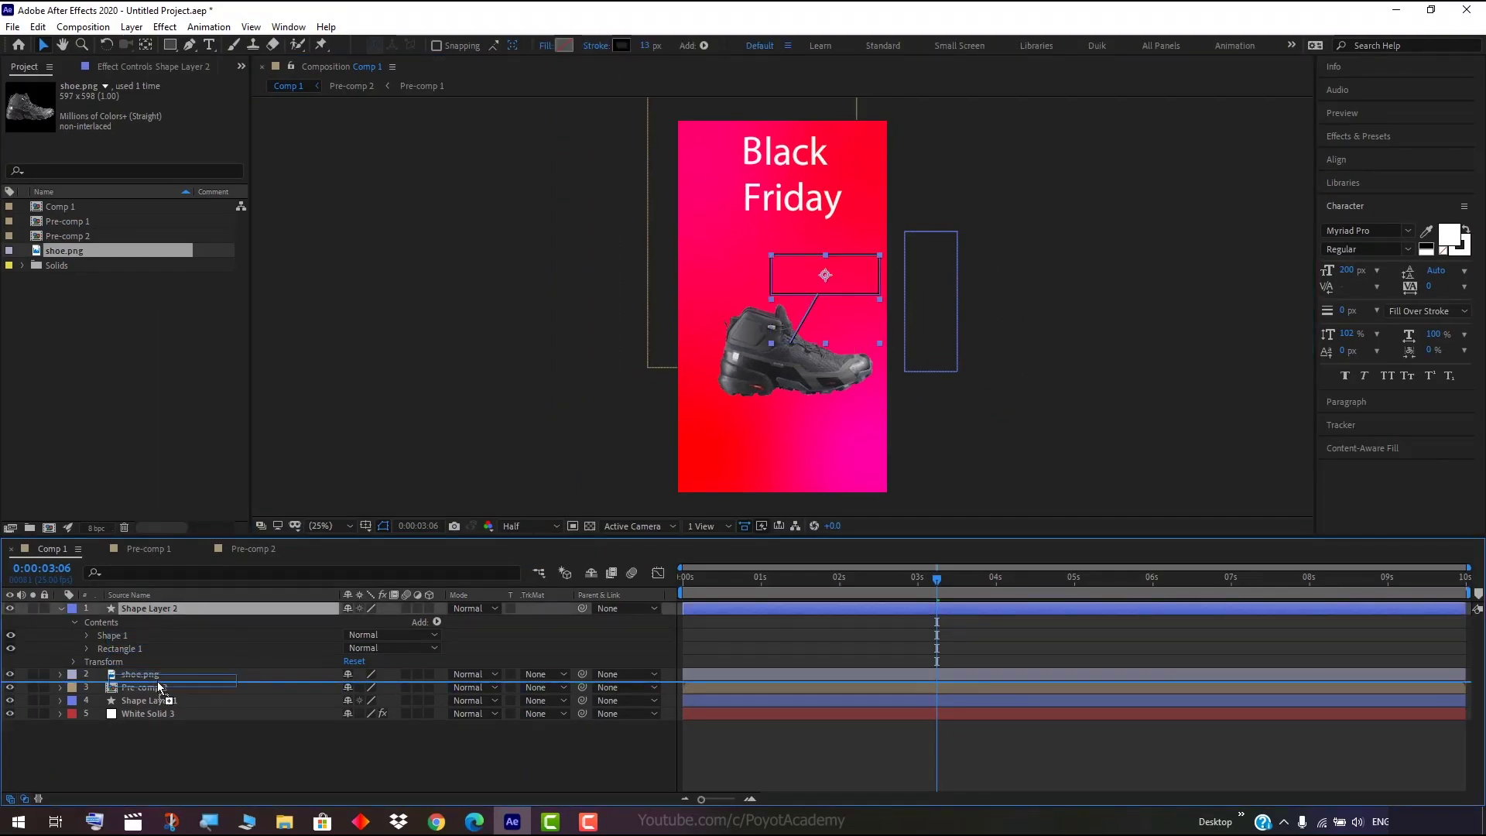
left_click(982, 421)
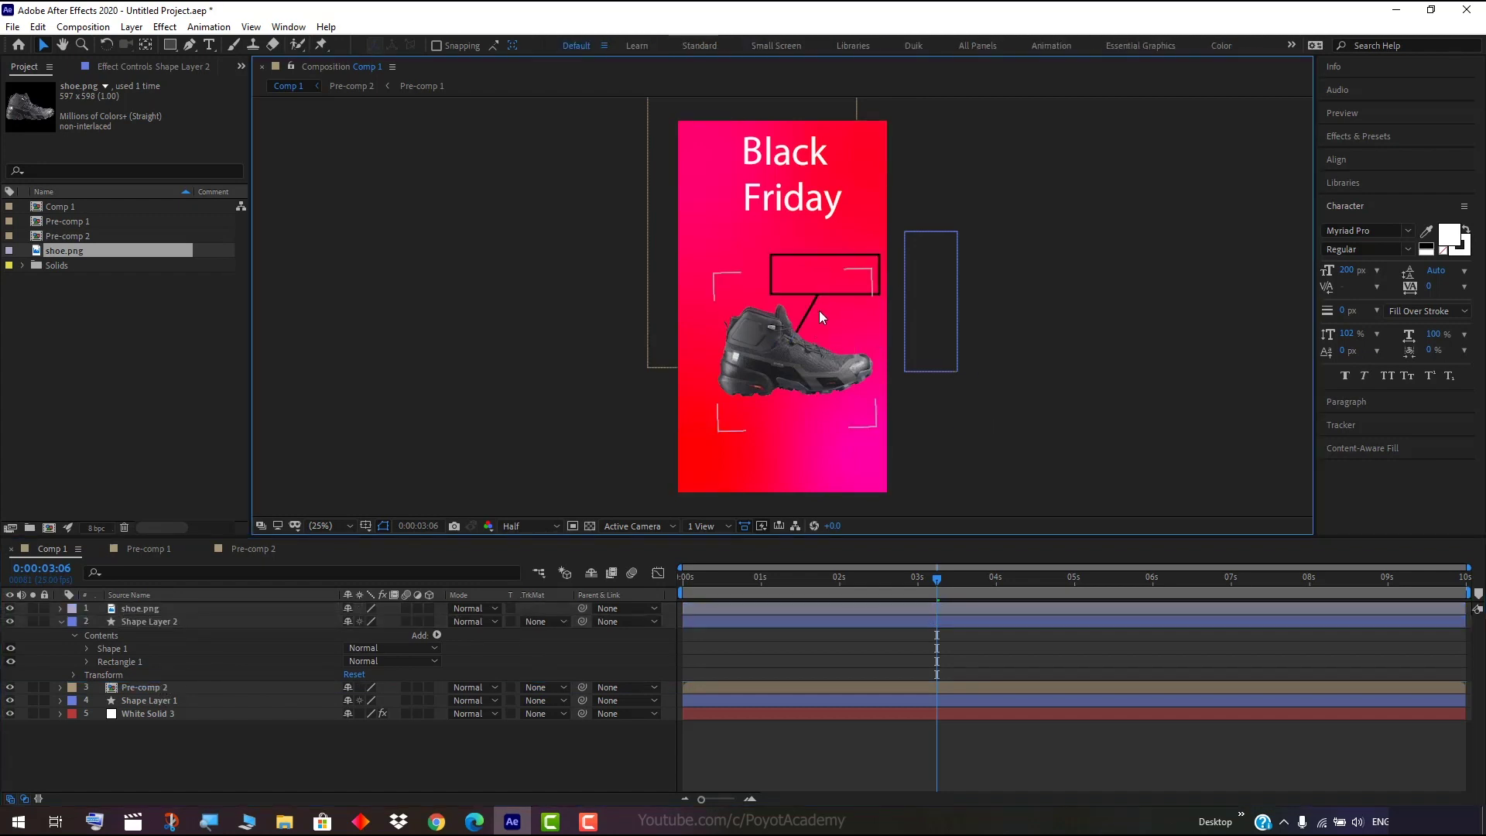
left_click_drag(937, 579, 829, 582)
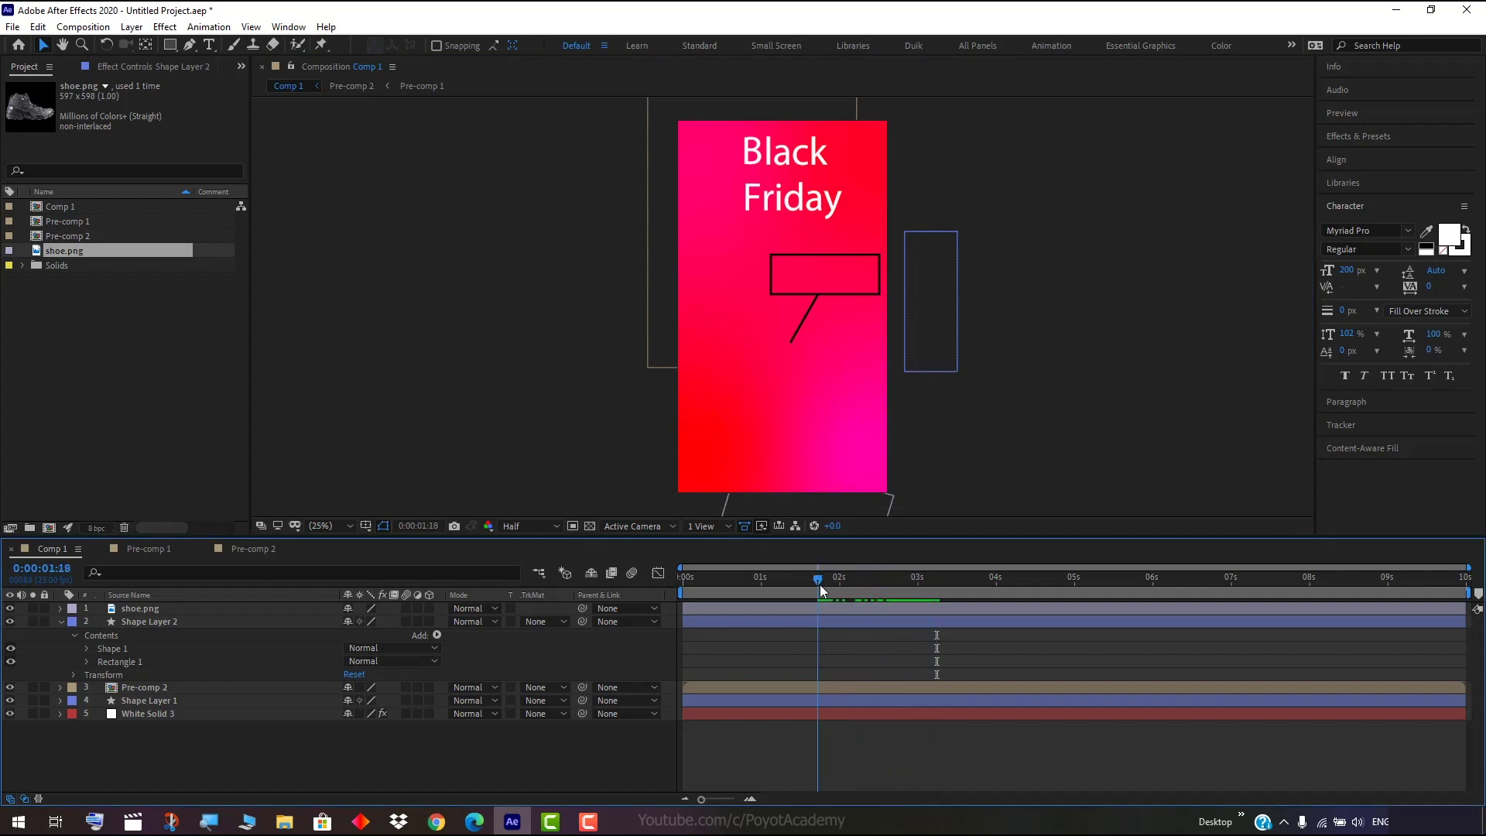
mouse_move(829, 582)
left_mouse_down()
mouse_move(782, 586)
mouse_move(884, 582)
left_mouse_up()
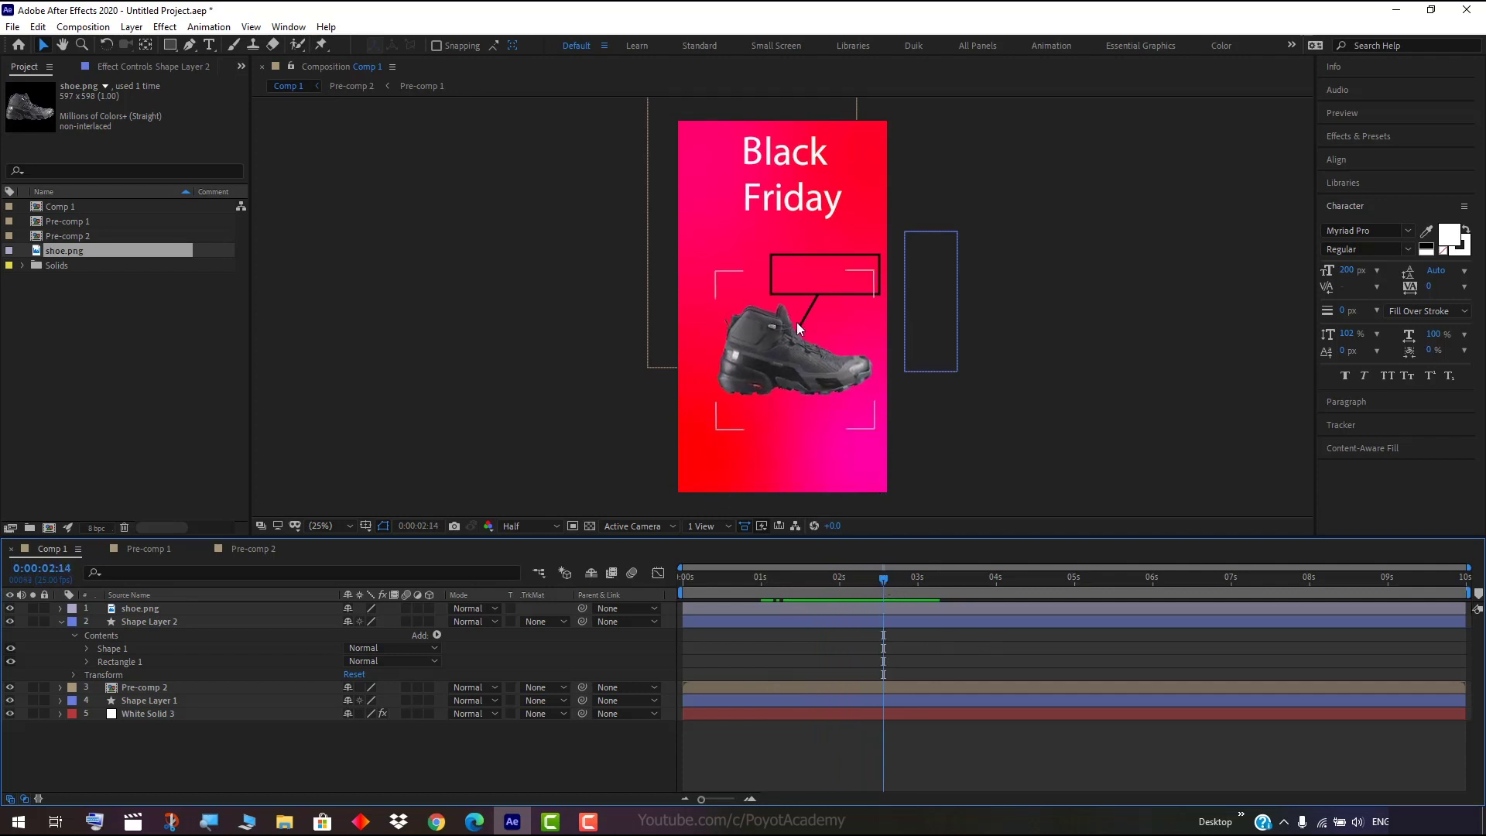
left_click(806, 283)
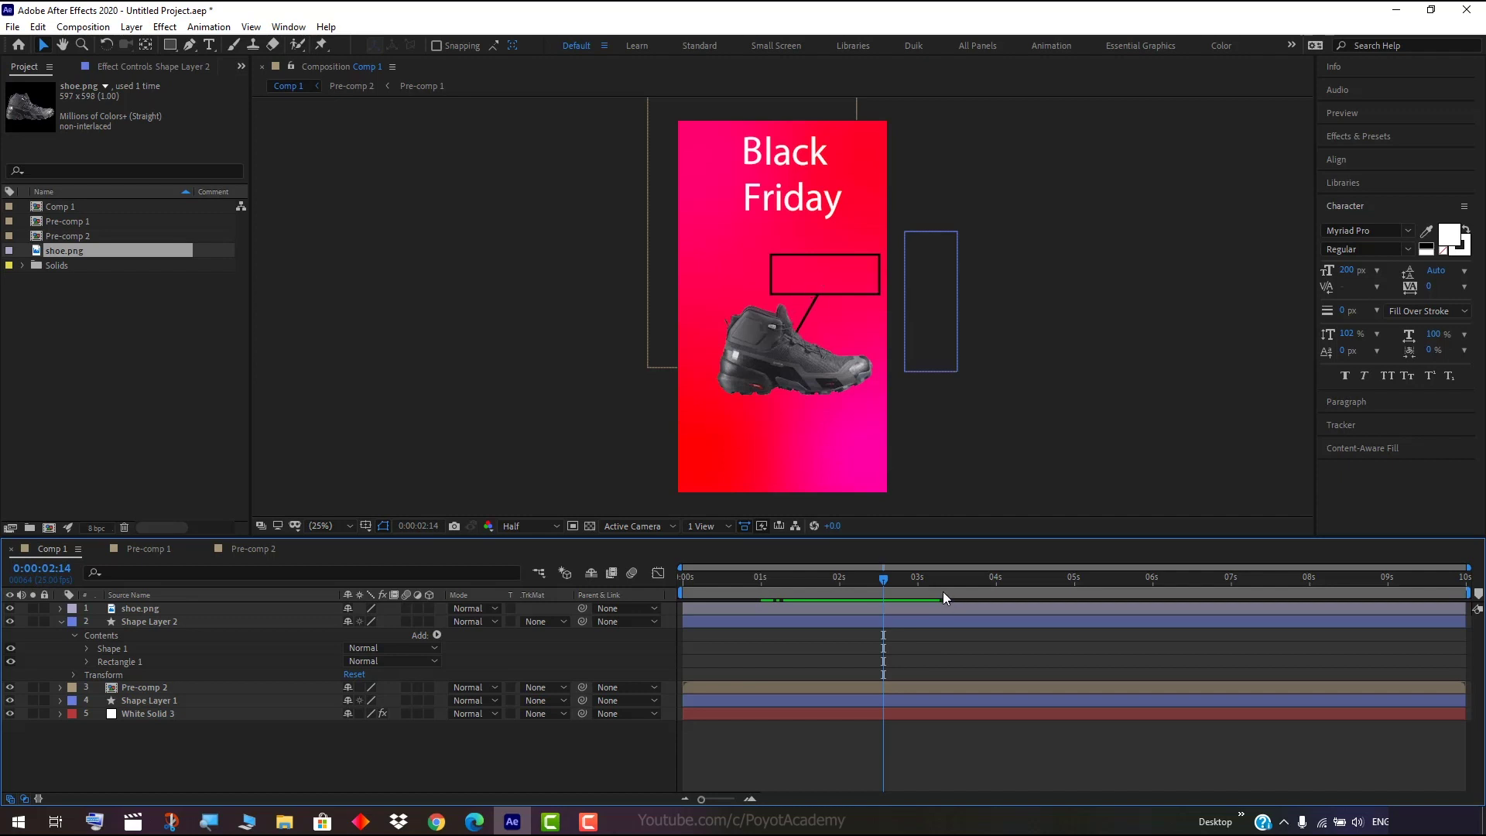
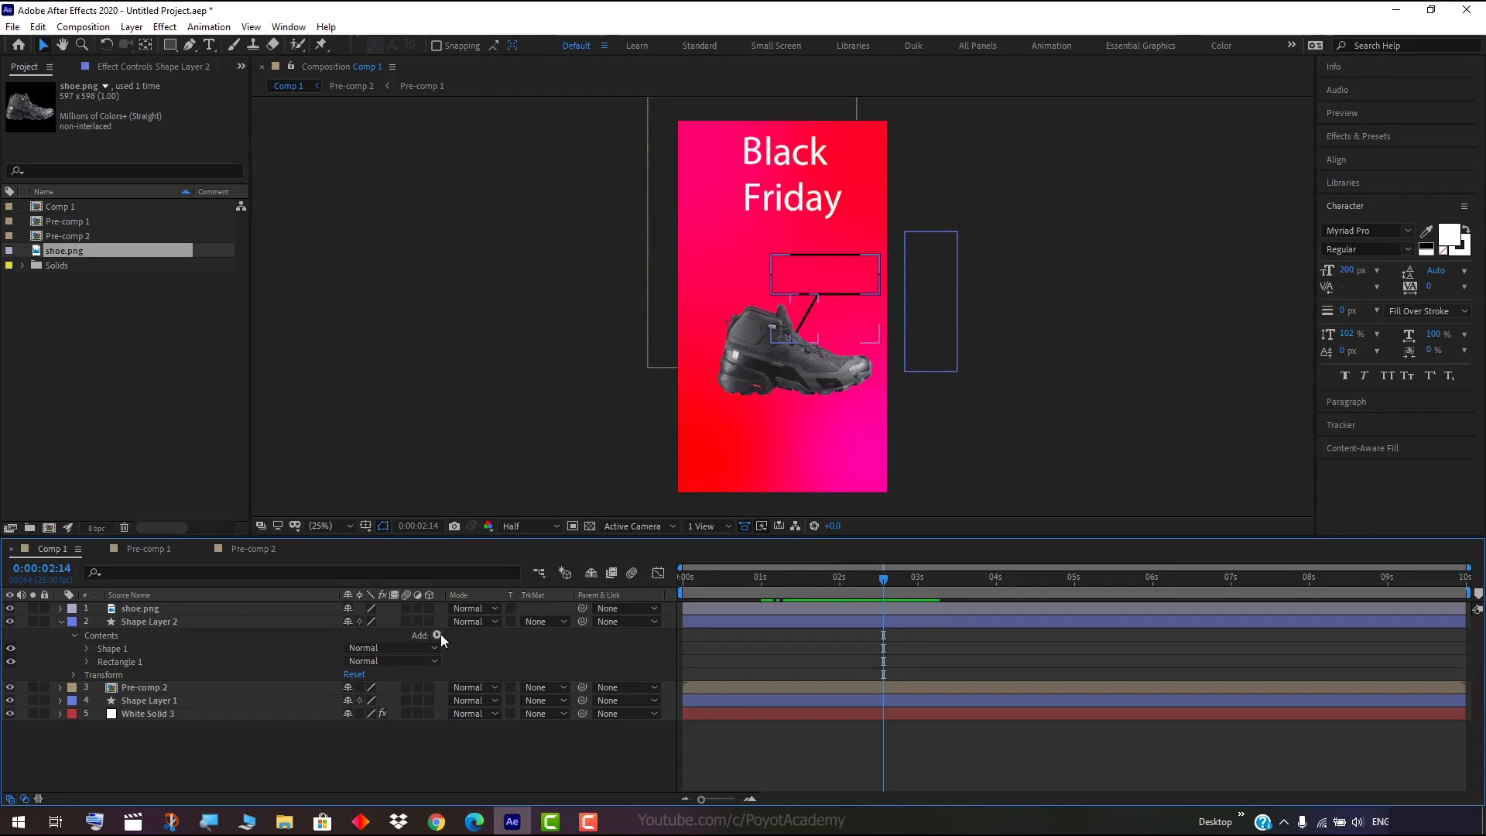
Add Trim Paths to Shape Layer 2 and keyframe its End at 0%.
left_click(438, 634)
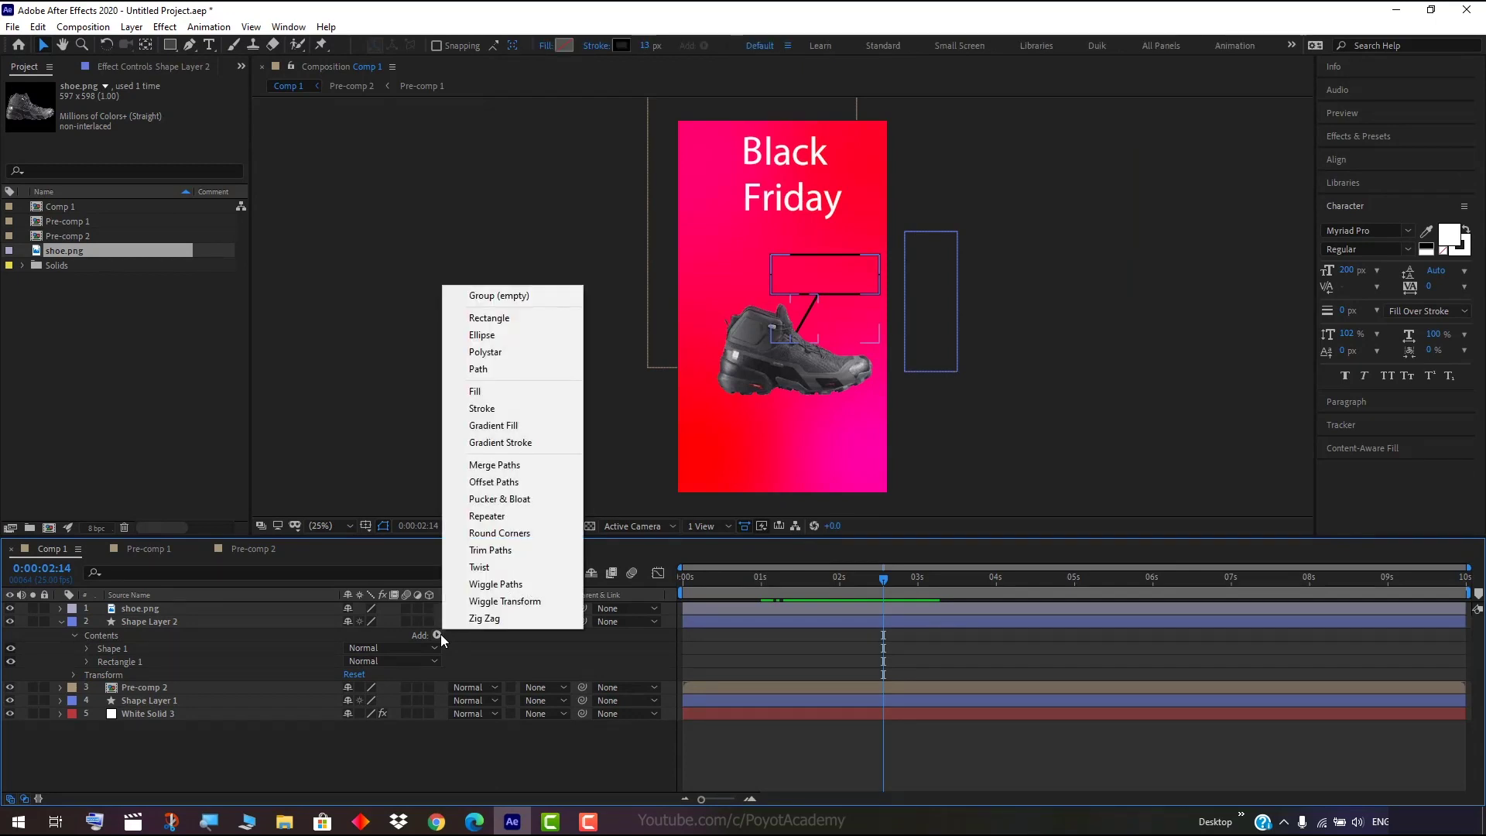
left_click(490, 550)
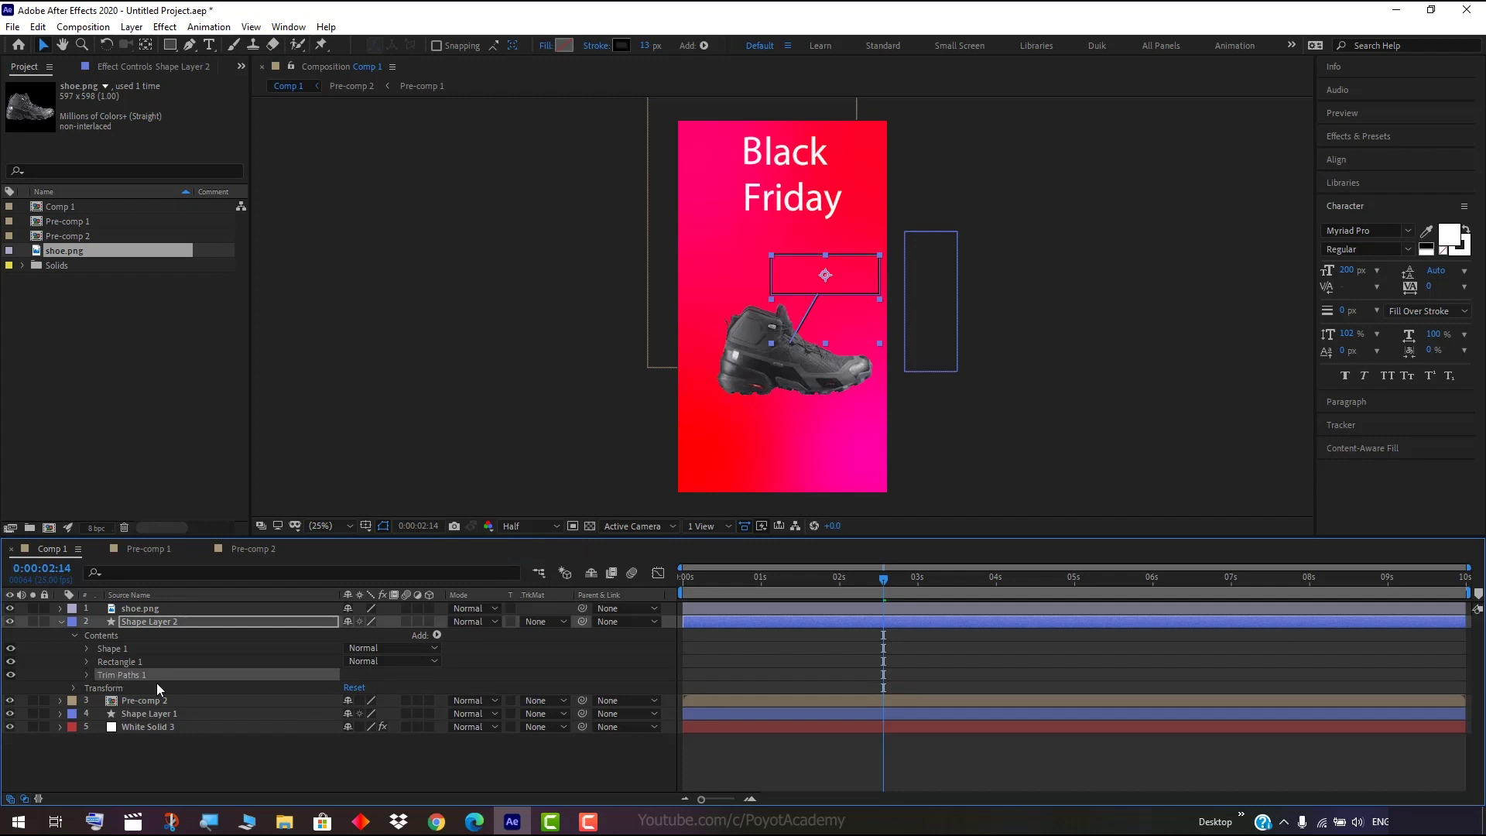
left_click(86, 675)
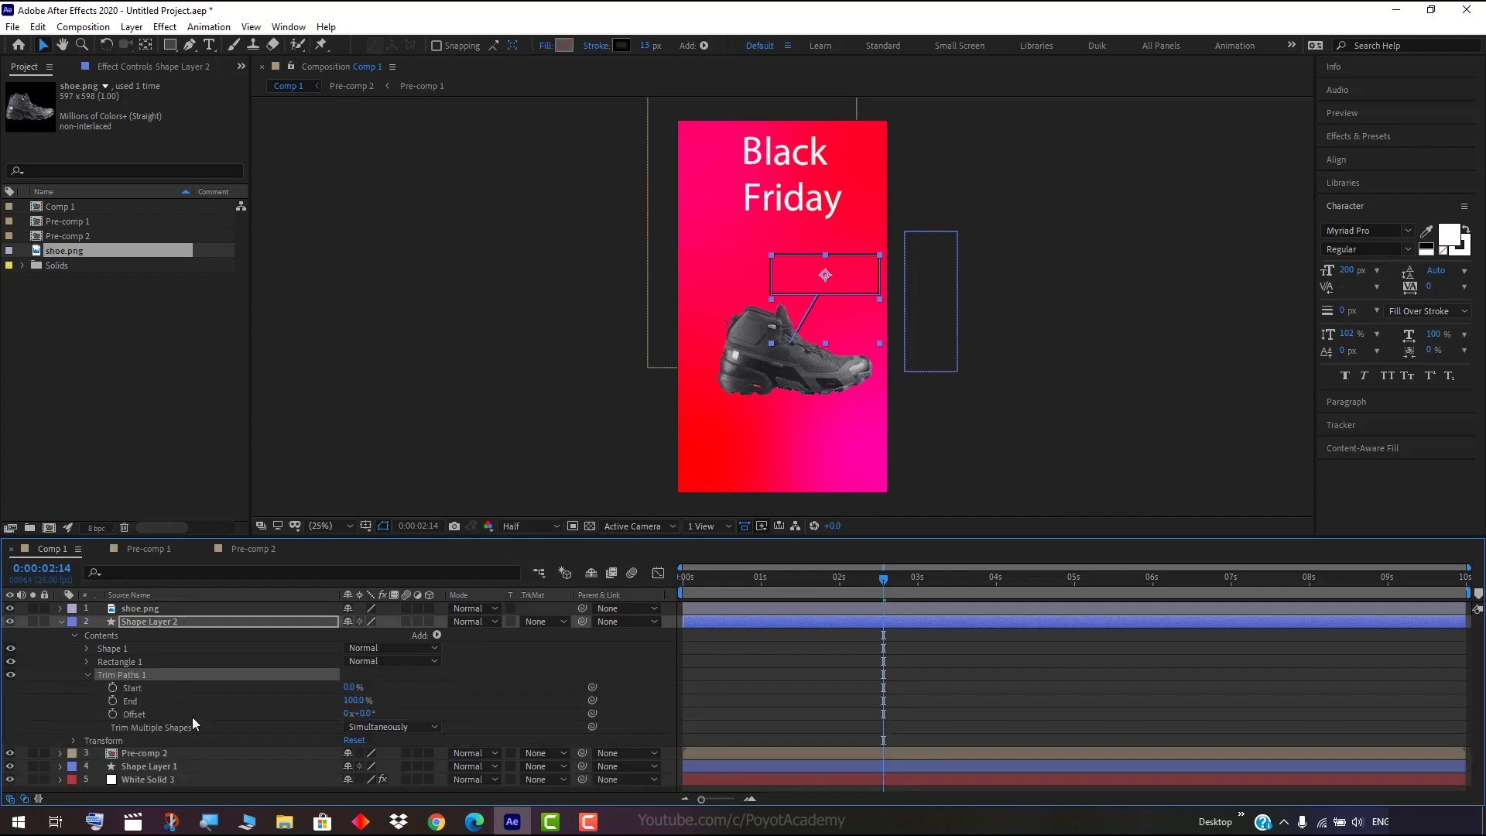
left_click(146, 701)
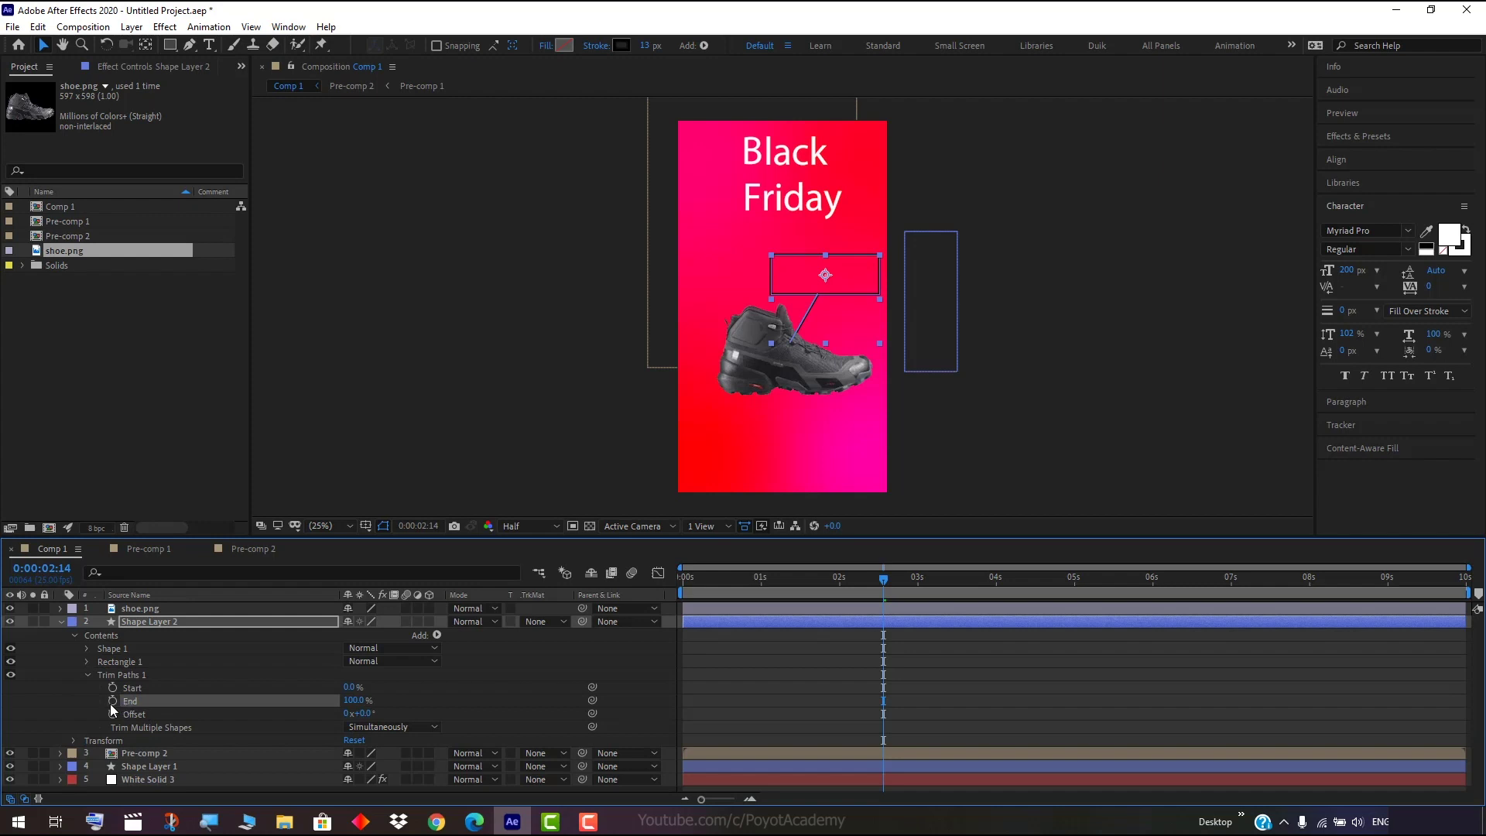
left_click(113, 701)
left_click(352, 701)
type("0")
key("Return")
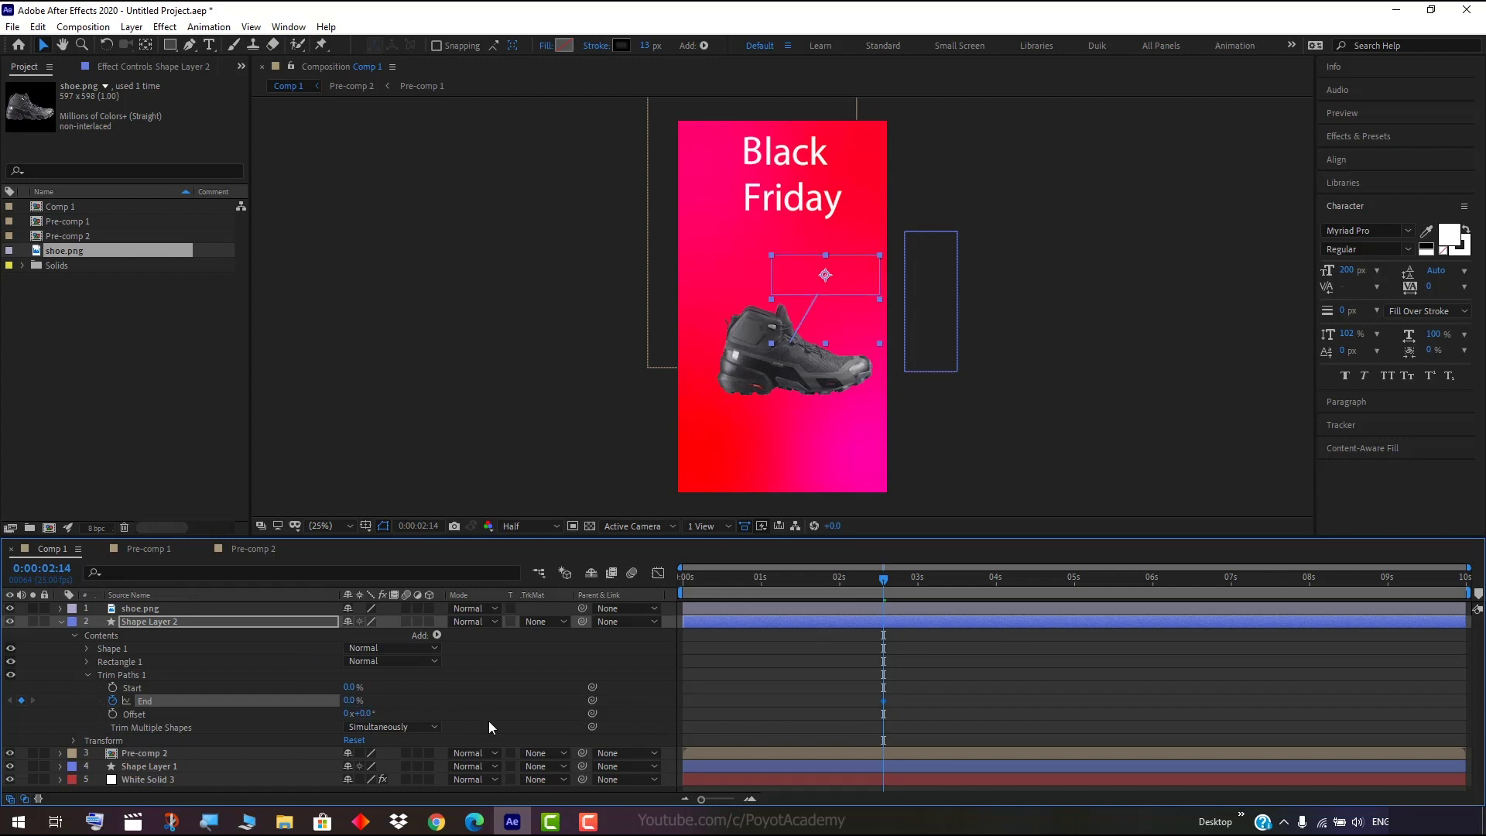
Keyframe Trim Paths End at 100% a few frames later and preview the draw-on.
left_click_drag(883, 582, 908, 582)
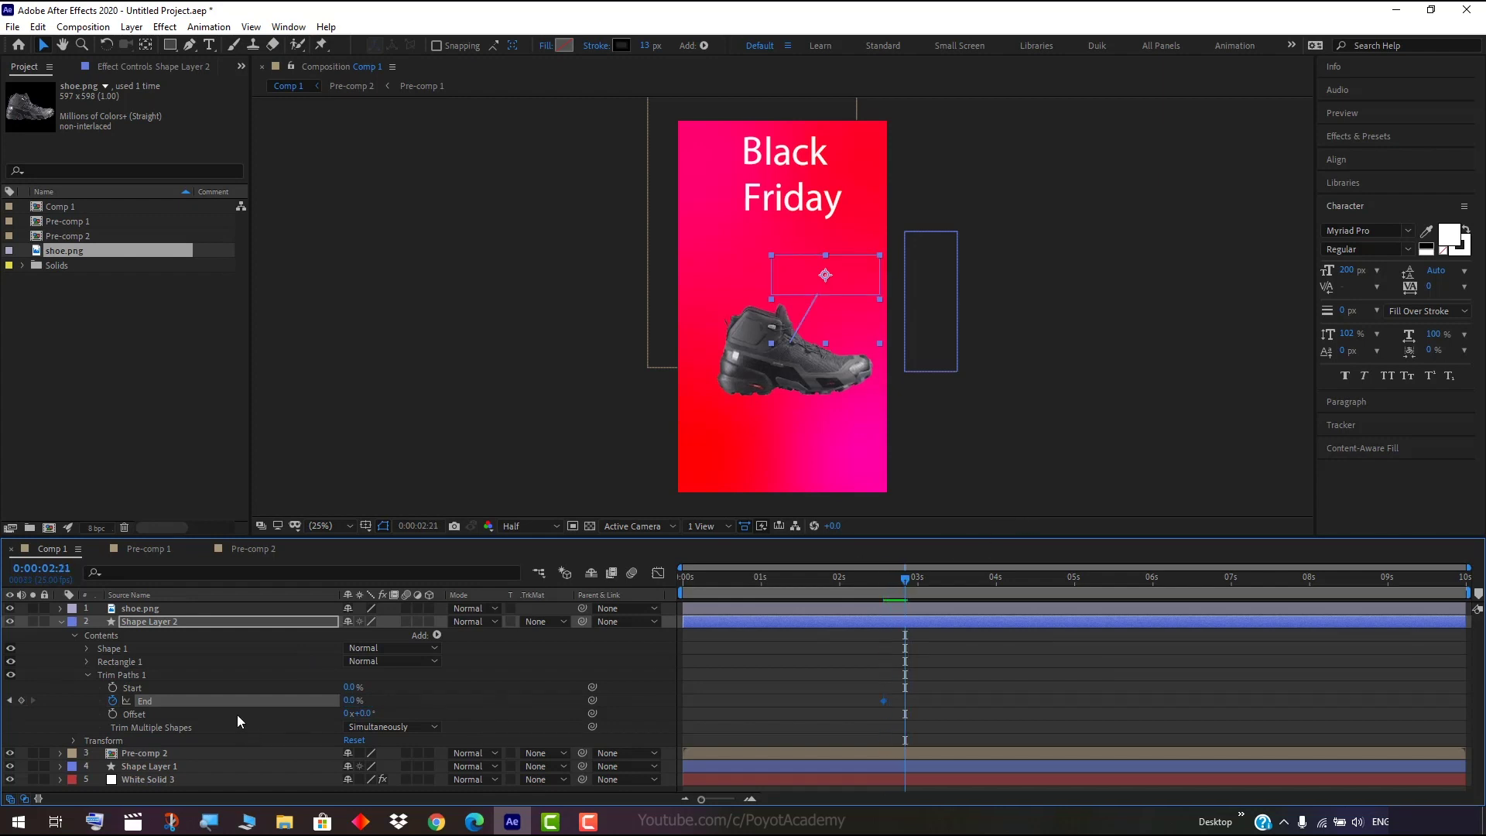
left_click(351, 701)
type("100")
key("Return")
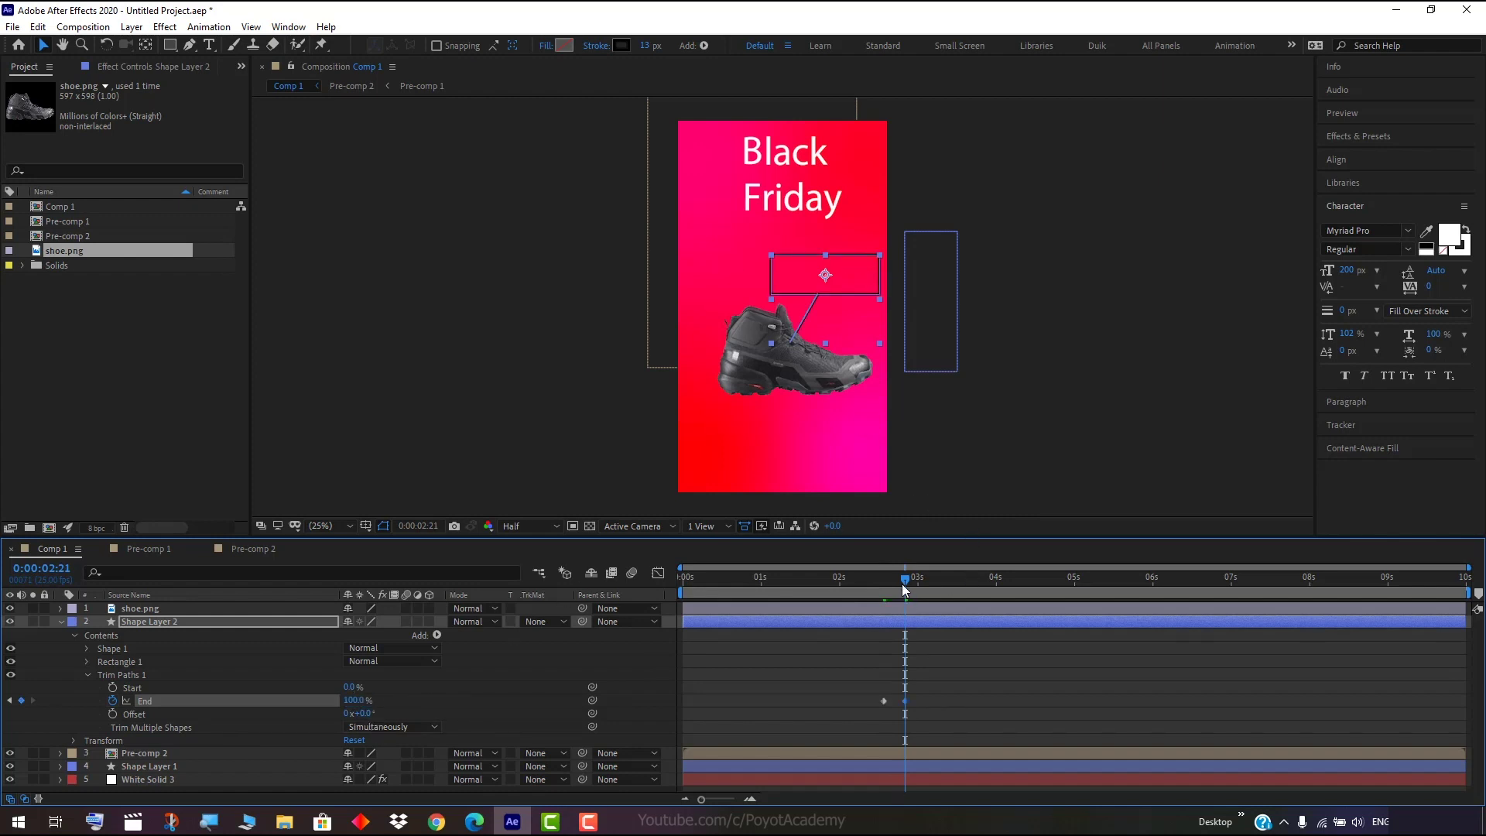
left_click_drag(903, 585, 844, 592)
key("space")
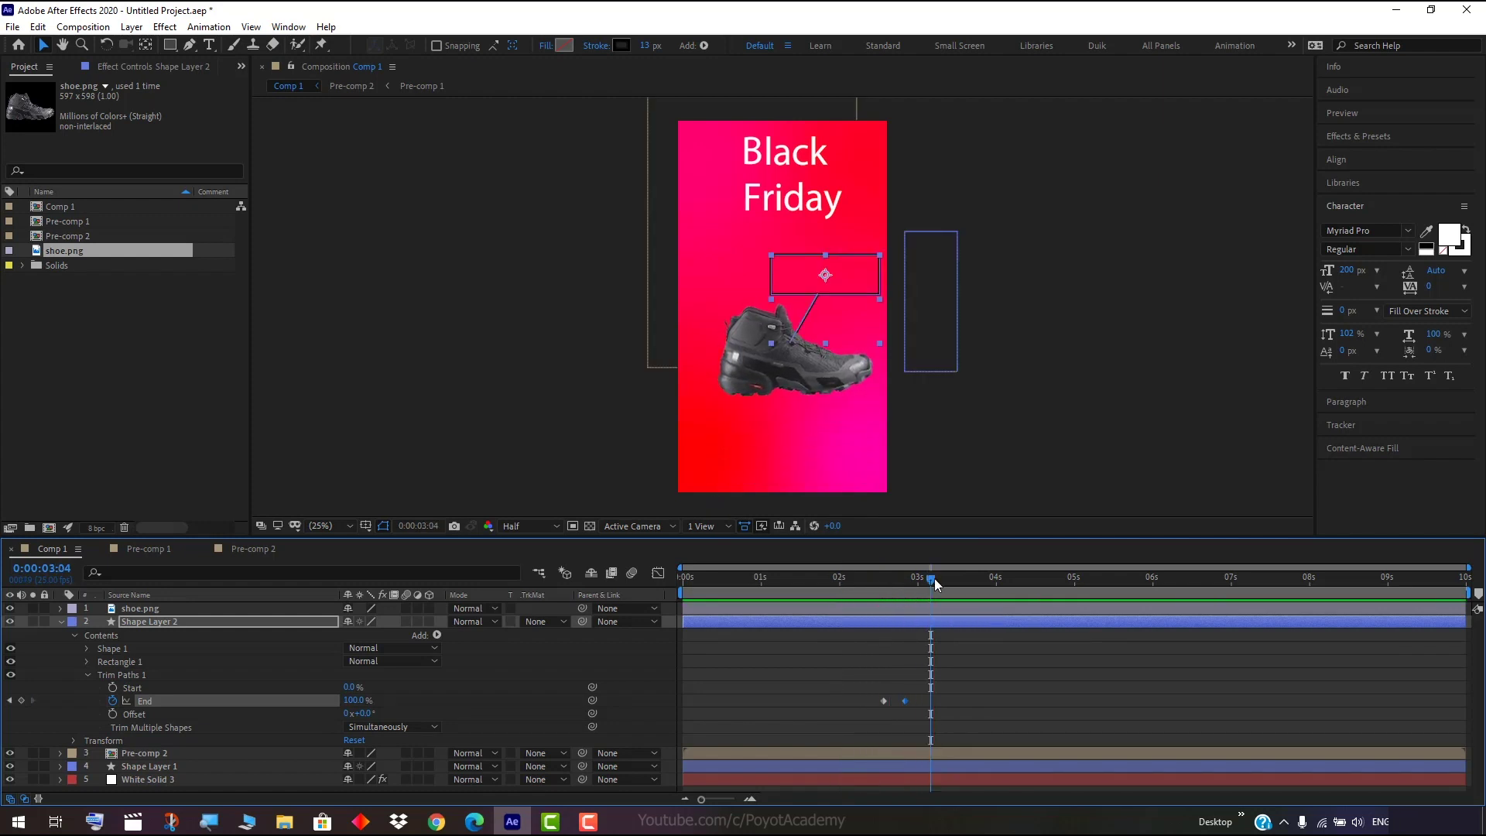
Move the 100% End keyframe later to lengthen the draw-on, then preview it again.
left_click_drag(906, 701, 918, 701)
left_click_drag(931, 577, 833, 587)
key("space")
left_click_drag(944, 580, 892, 585)
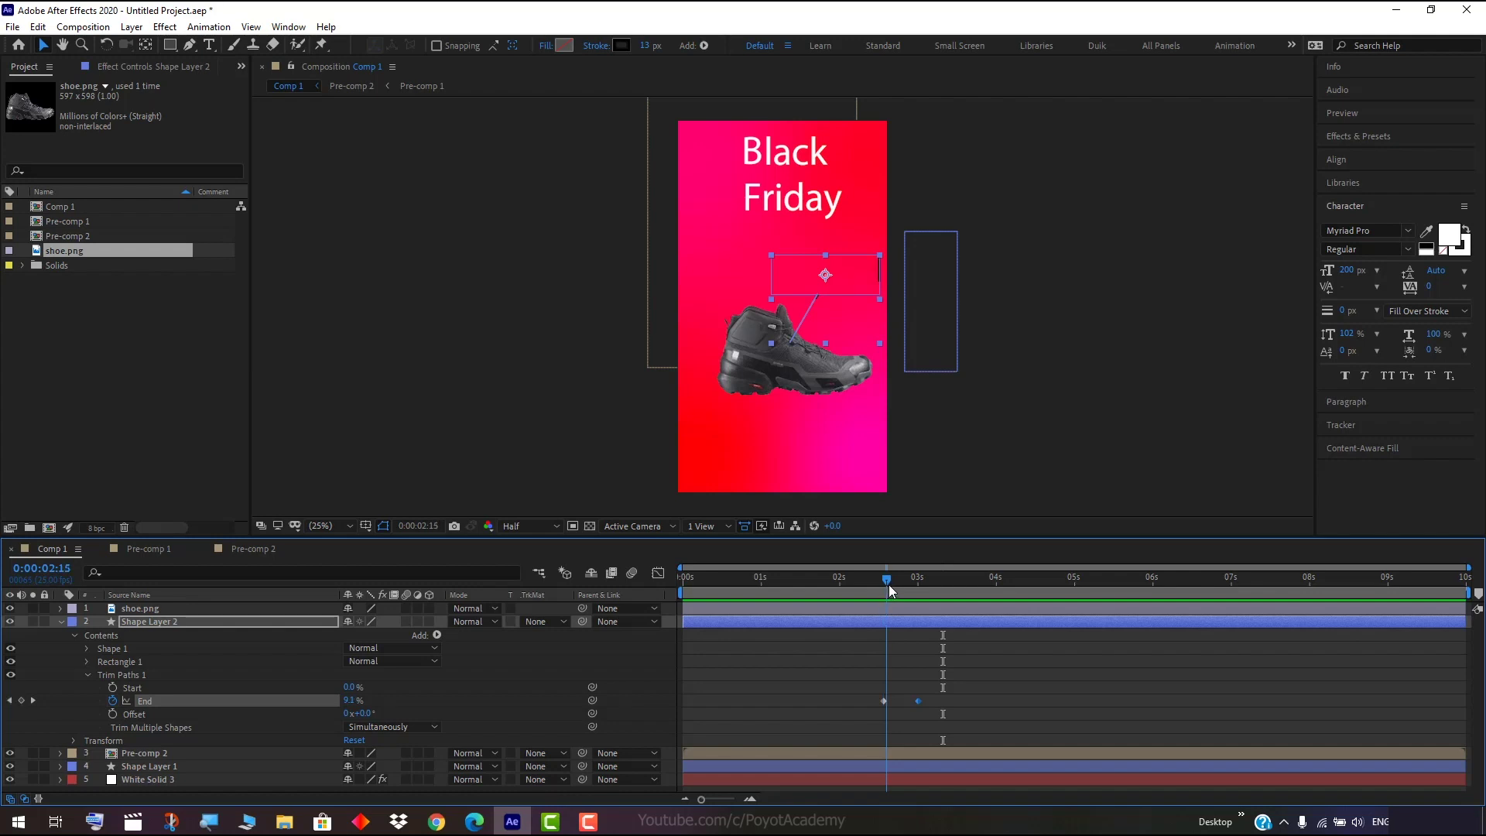
left_click_drag(892, 583, 897, 581)
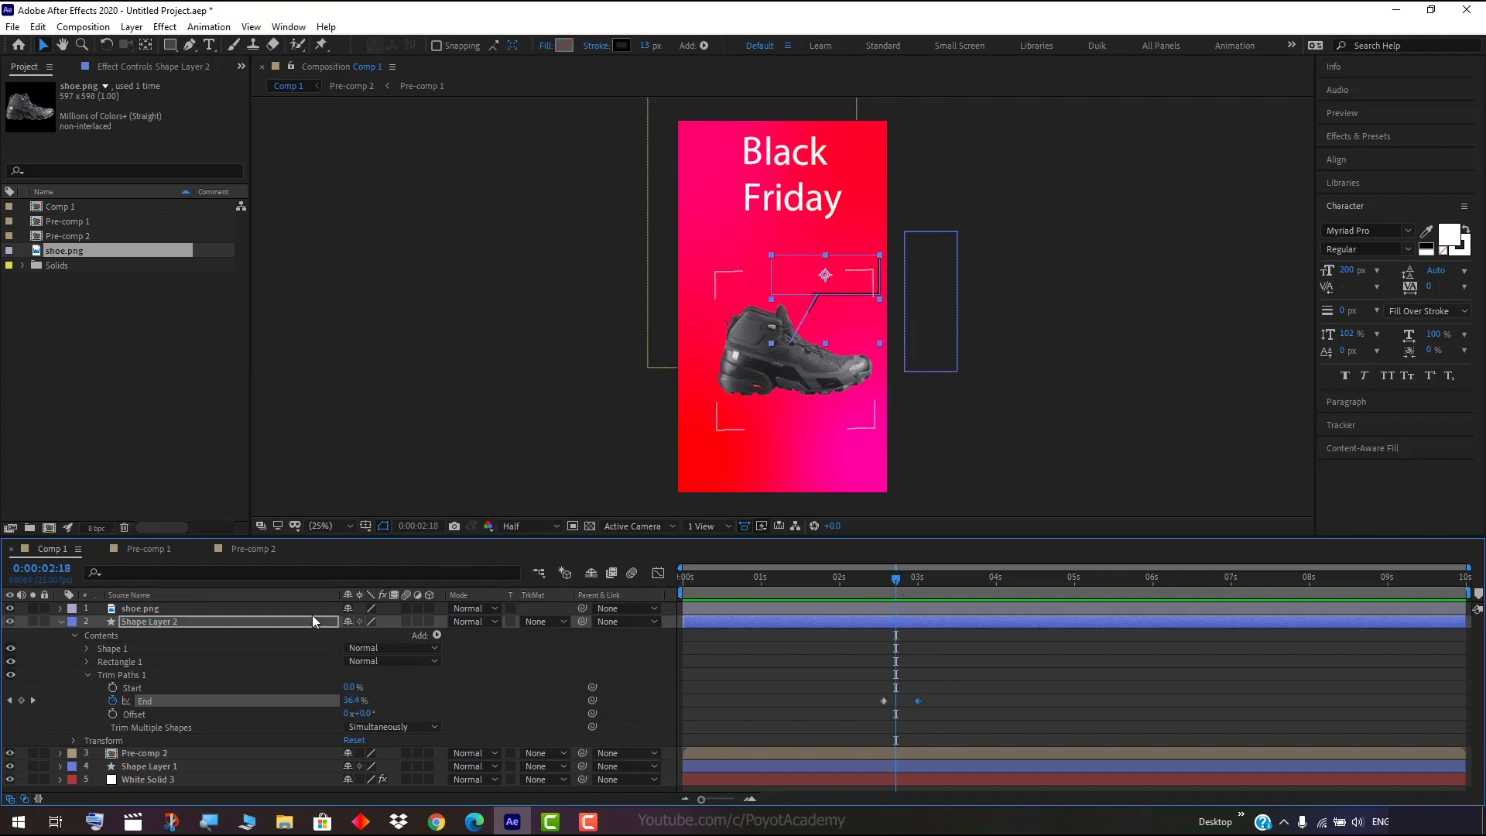
Create a text layer with the Persian price line '۲۵۰ هزار تومان' in B Jadid Bold.
left_click(61, 621)
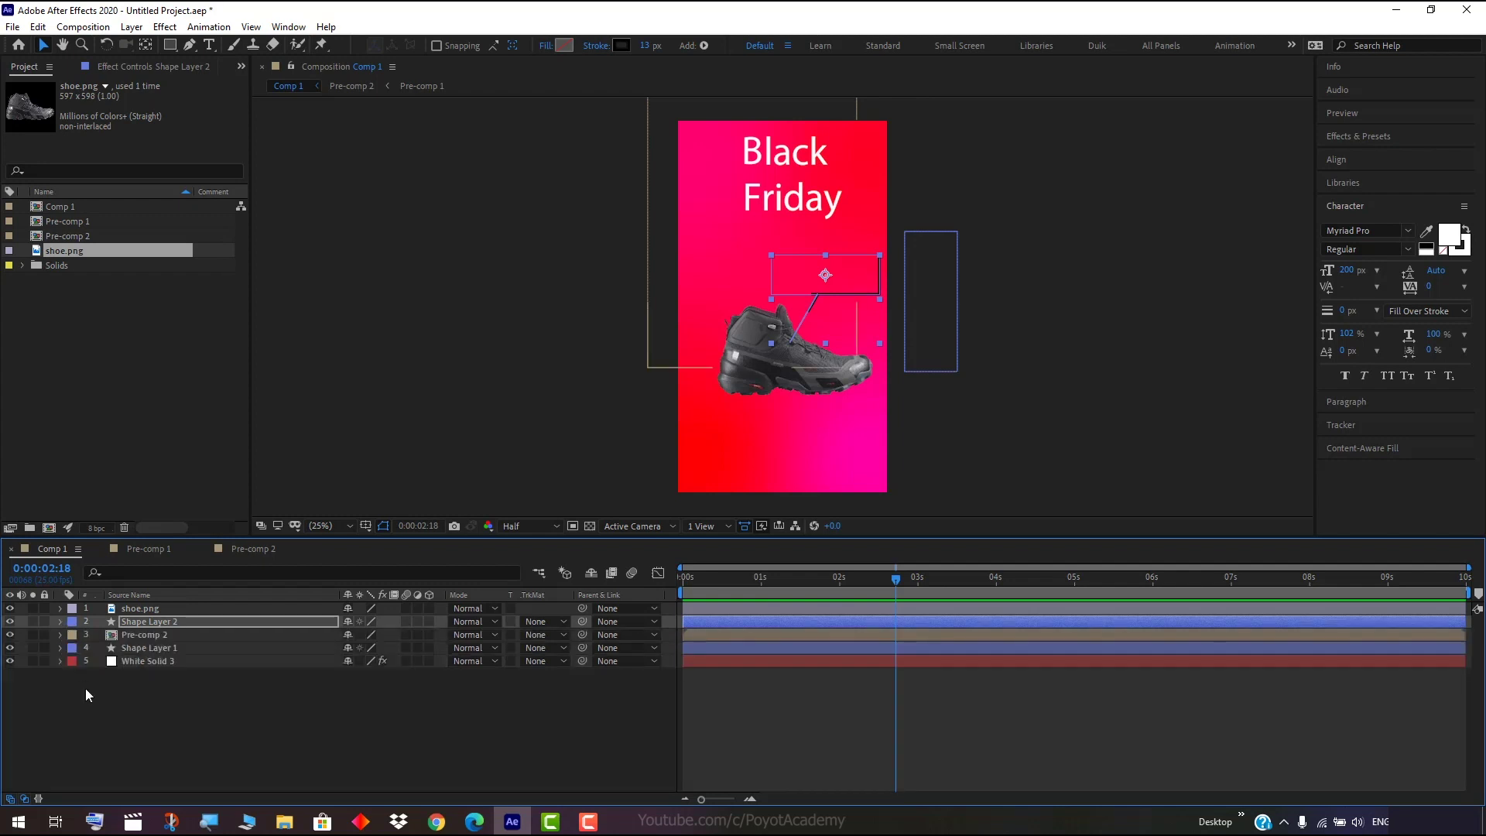
left_click(85, 689)
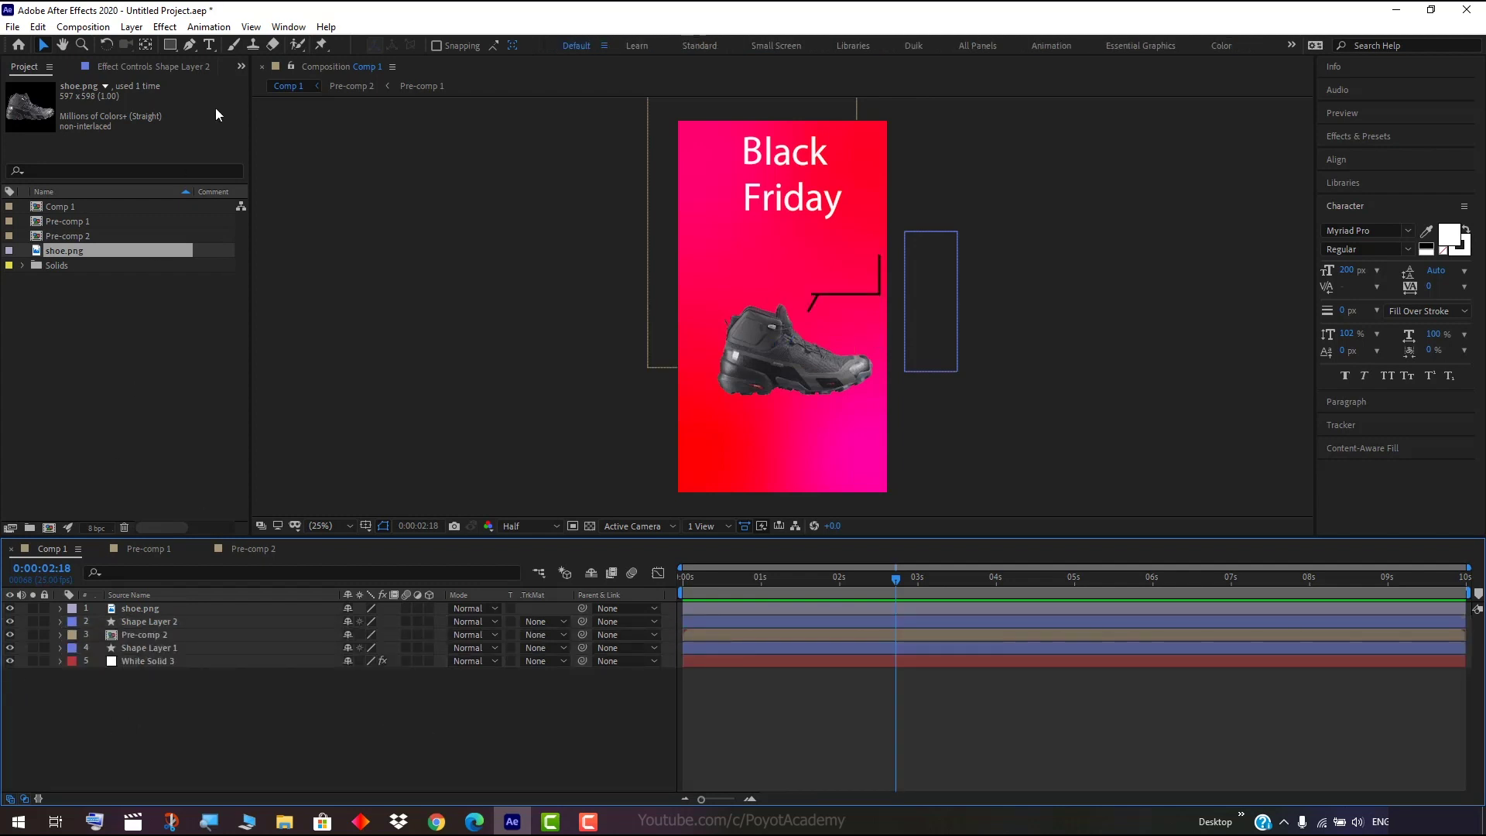
left_click(210, 44)
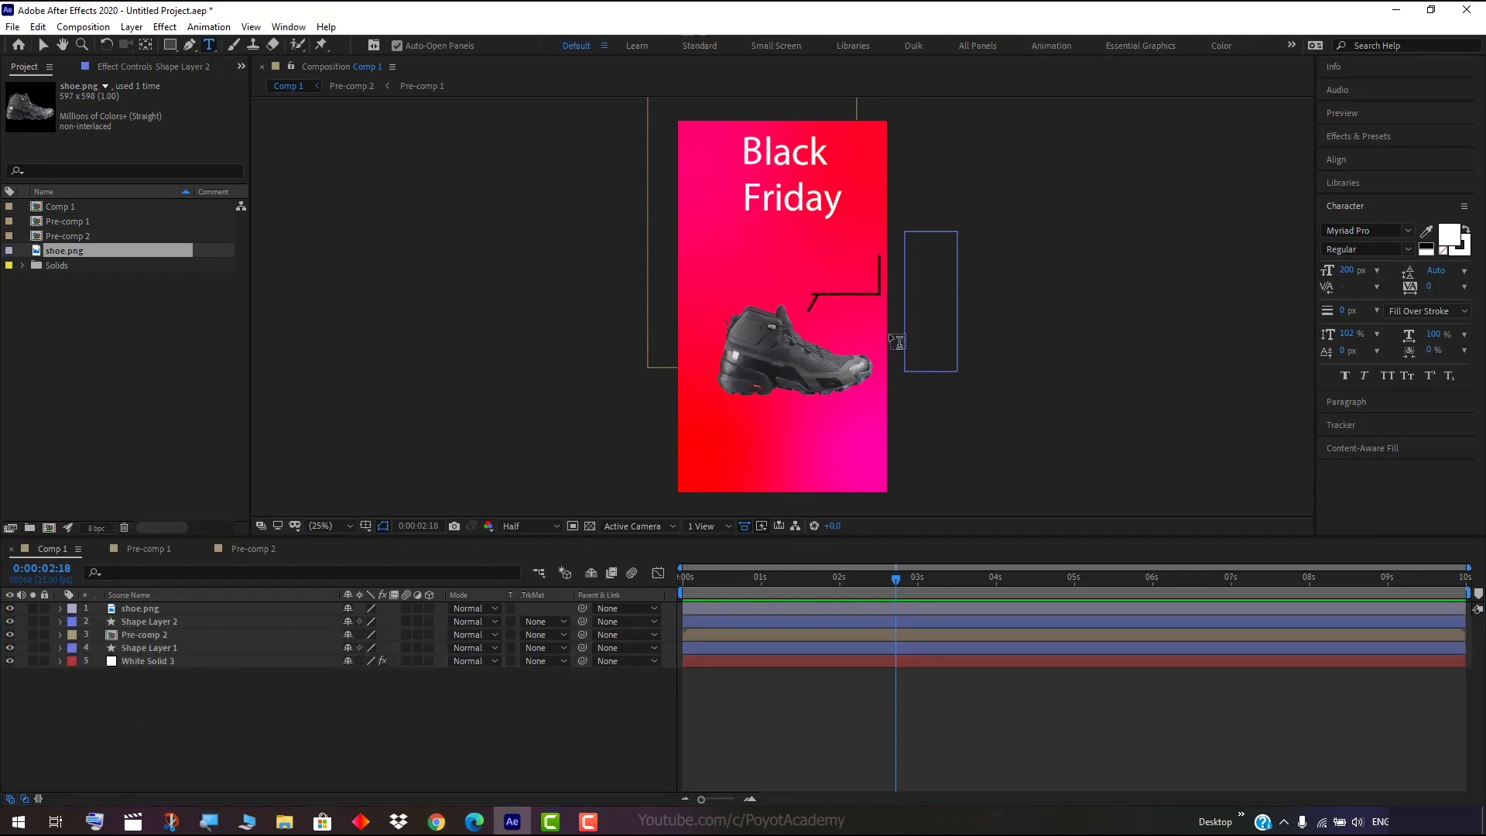
left_click(866, 440)
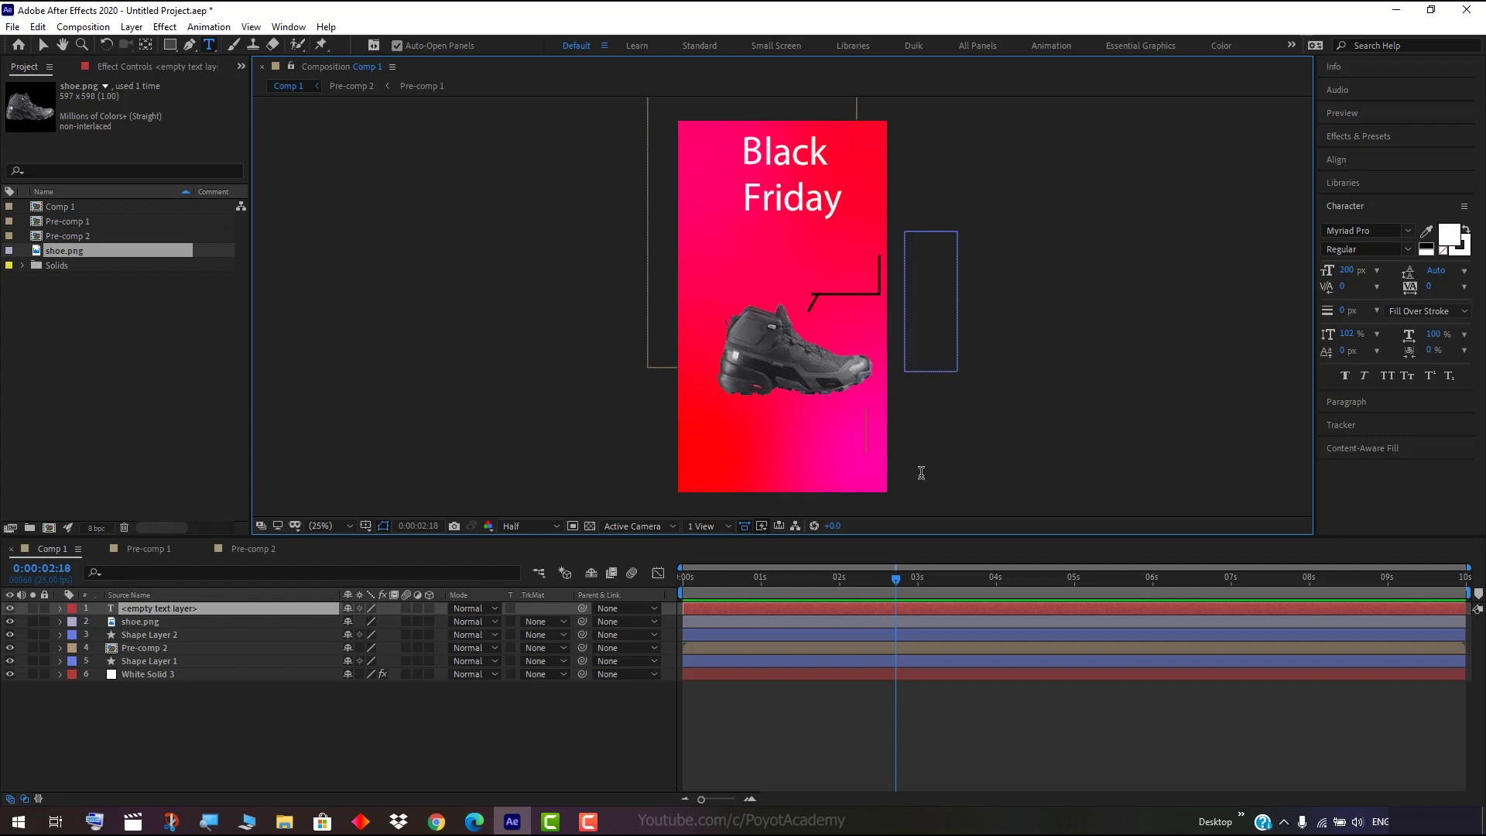
type("2")
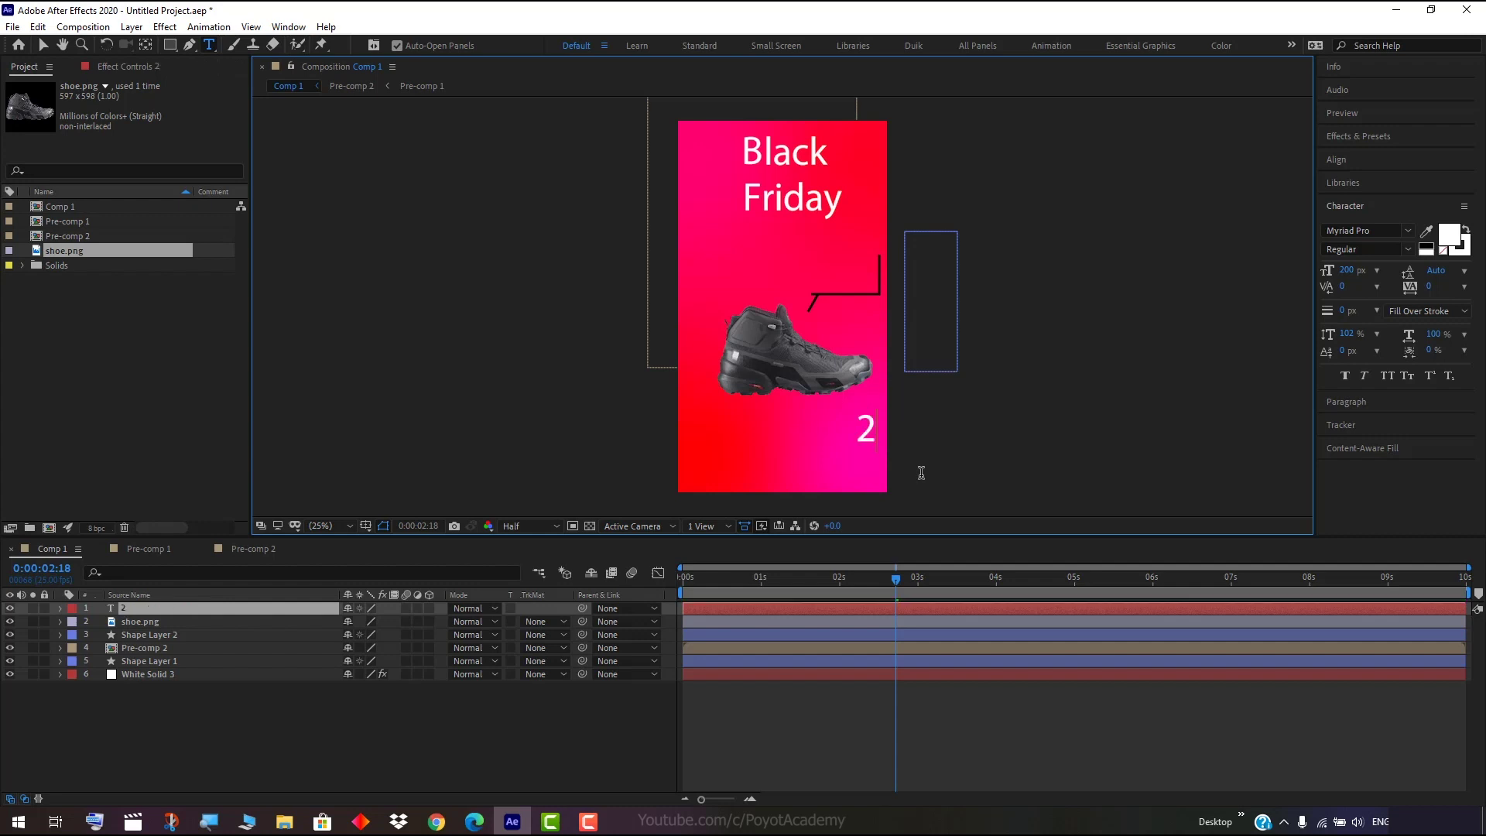
type("50")
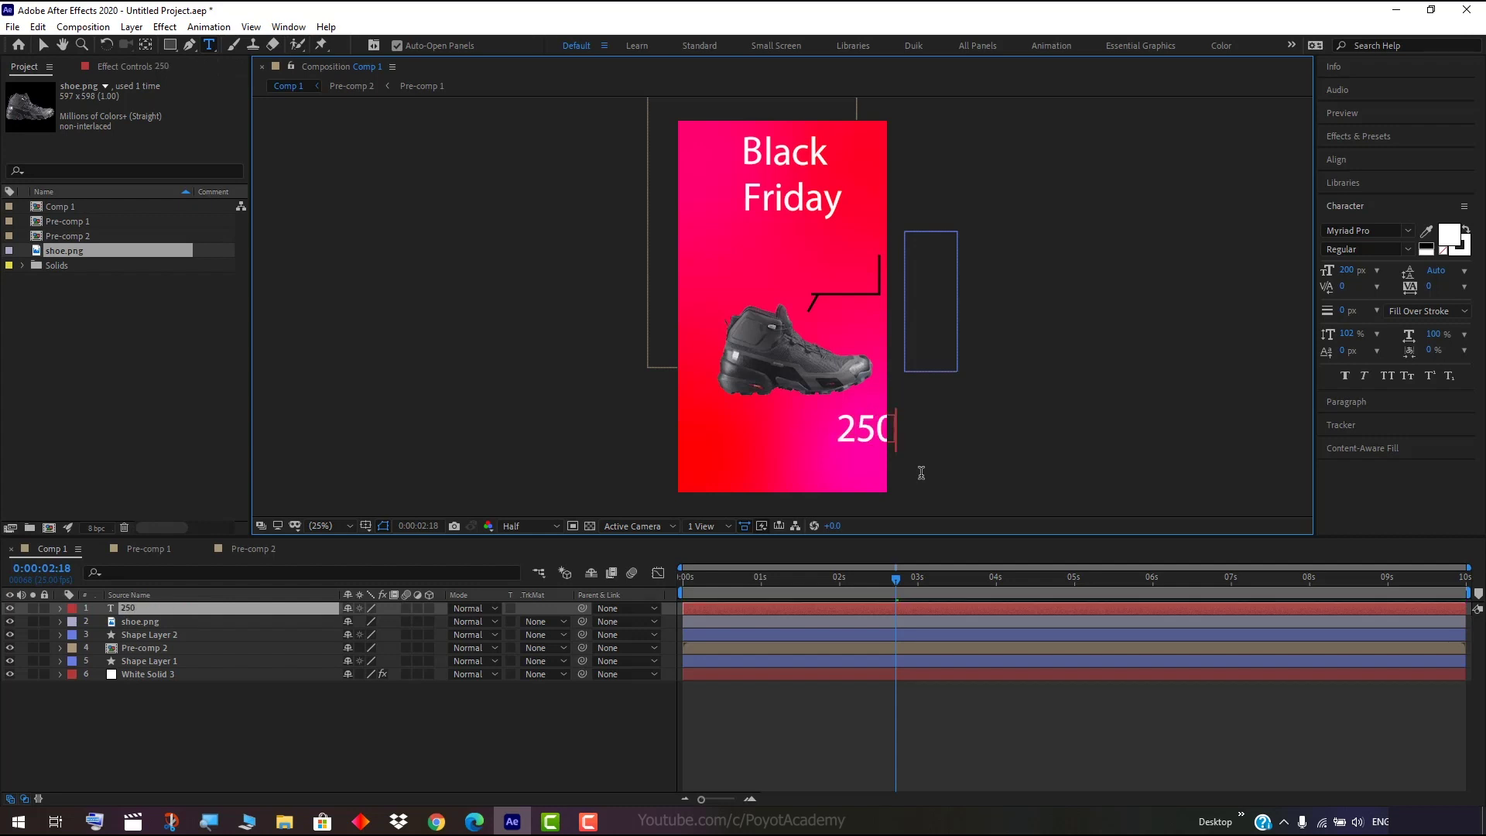
key("BackSpace")
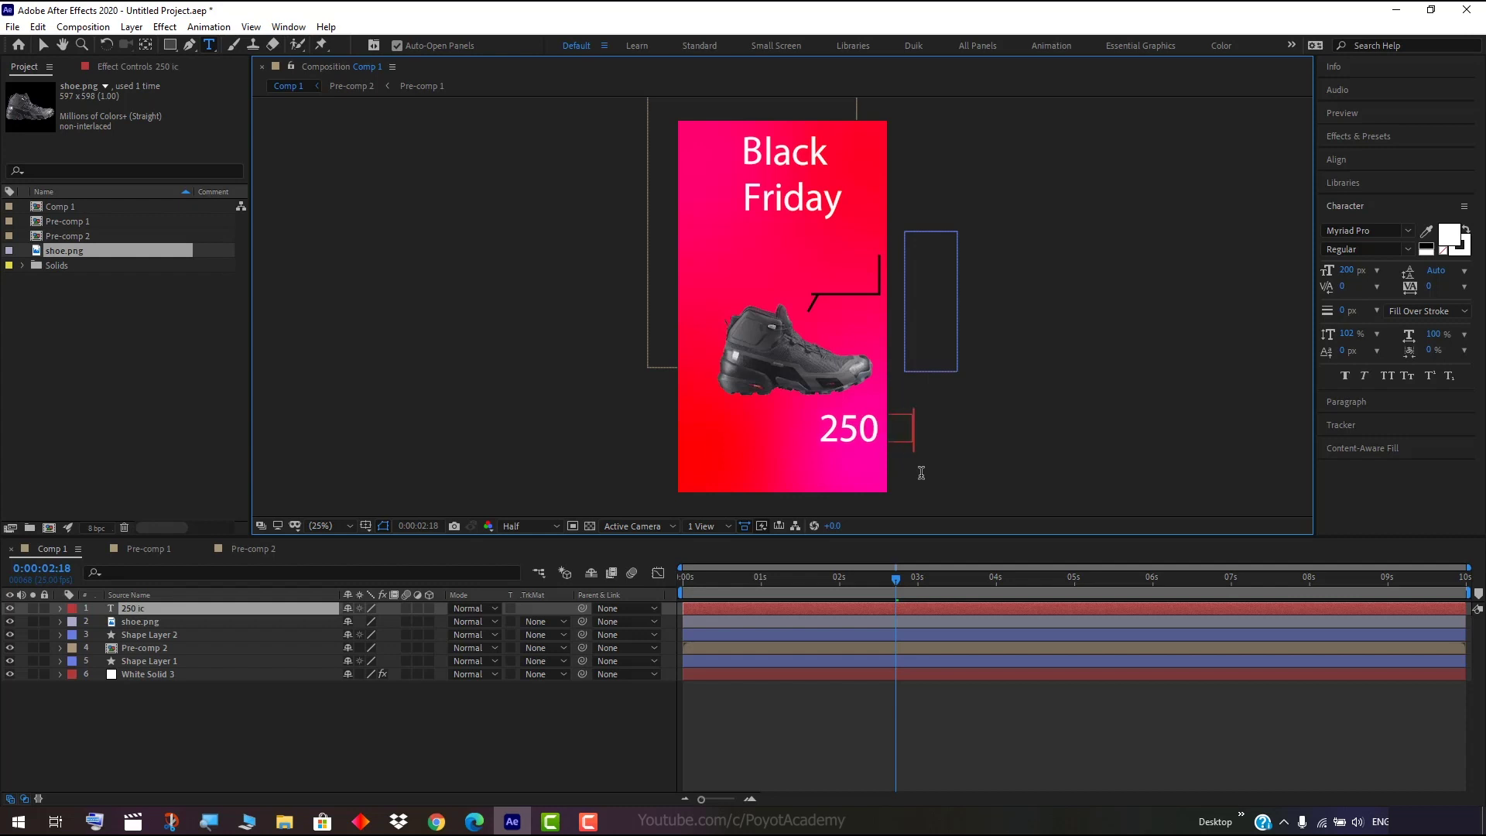
key("BackSpace")
key("BackSpace")
key("BackSpace")
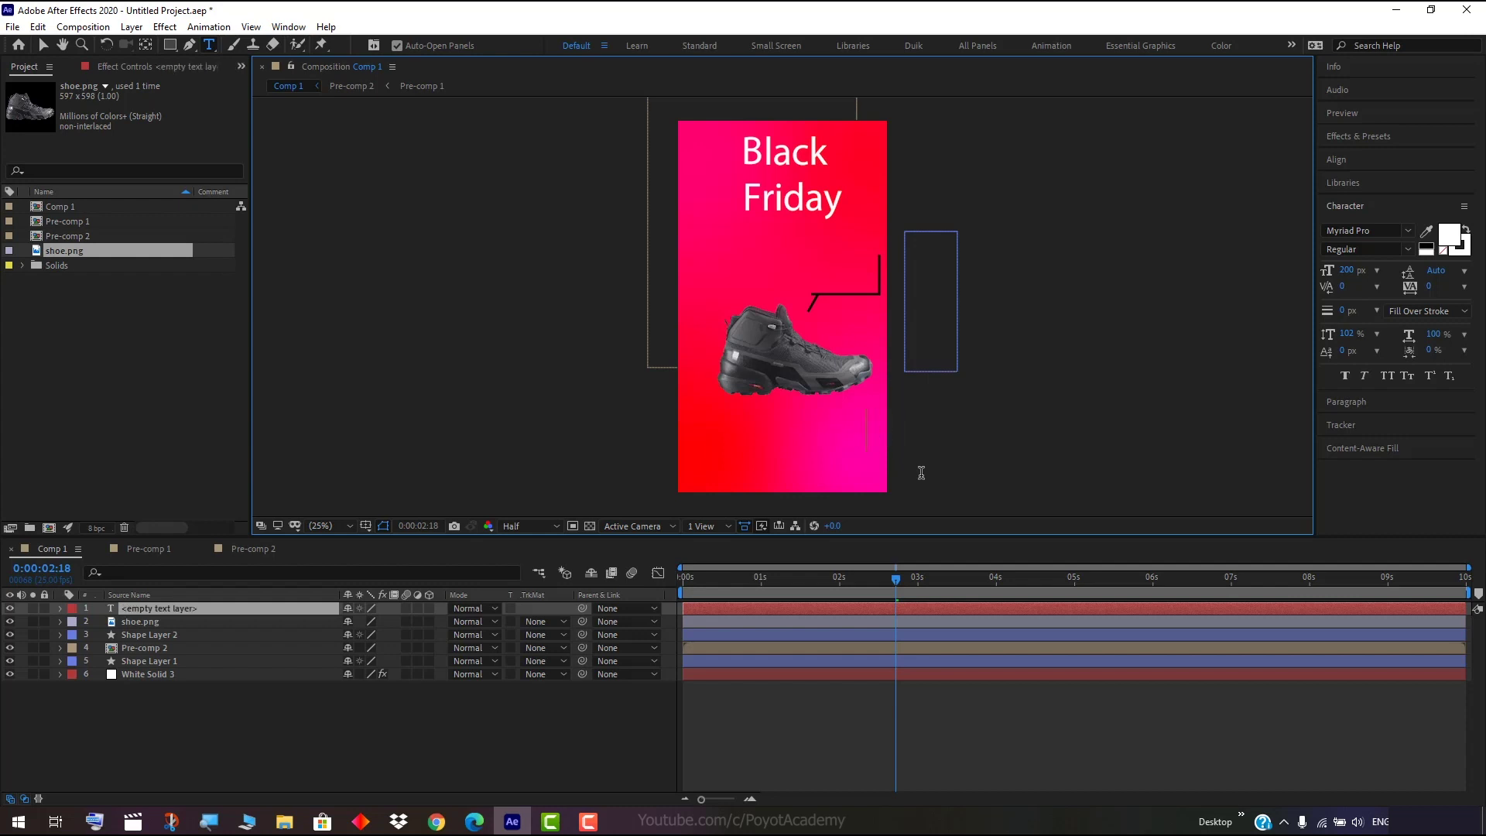
key("ctrl+z")
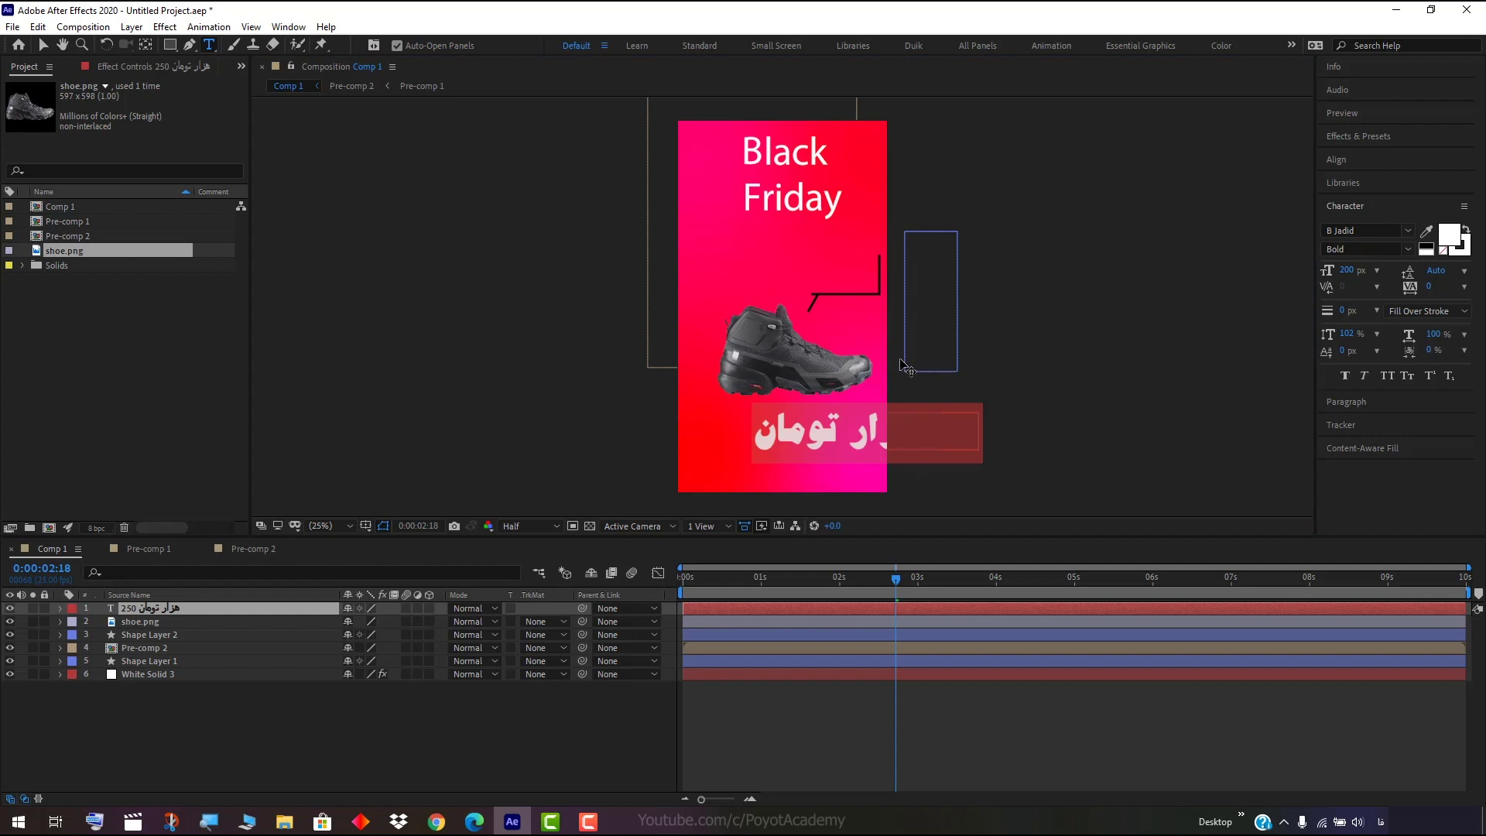
Move the price text above the shoe and set its font size to 94 px.
left_click_drag(898, 365, 798, 200)
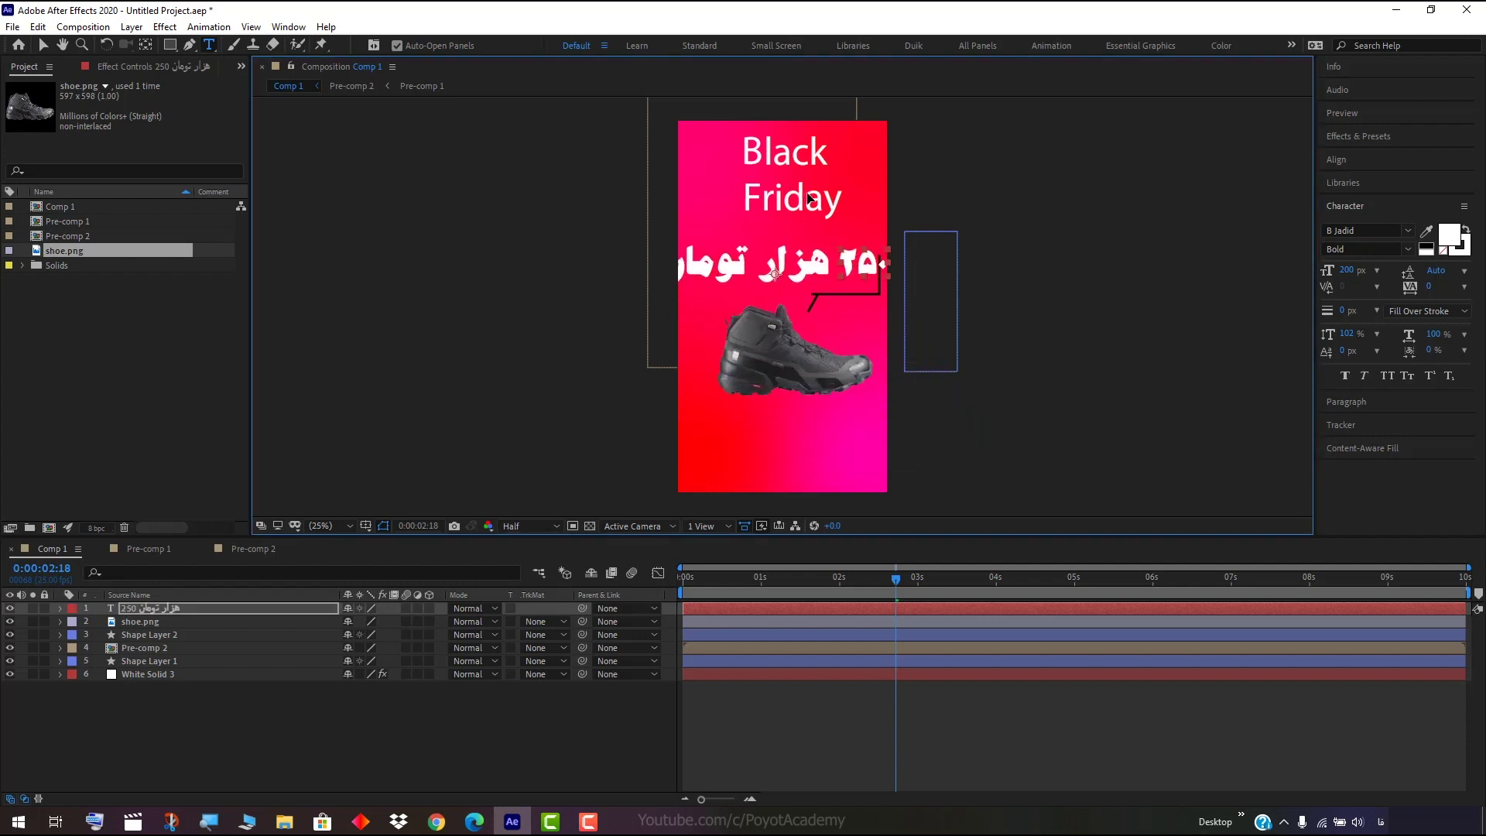
key("ctrl+z")
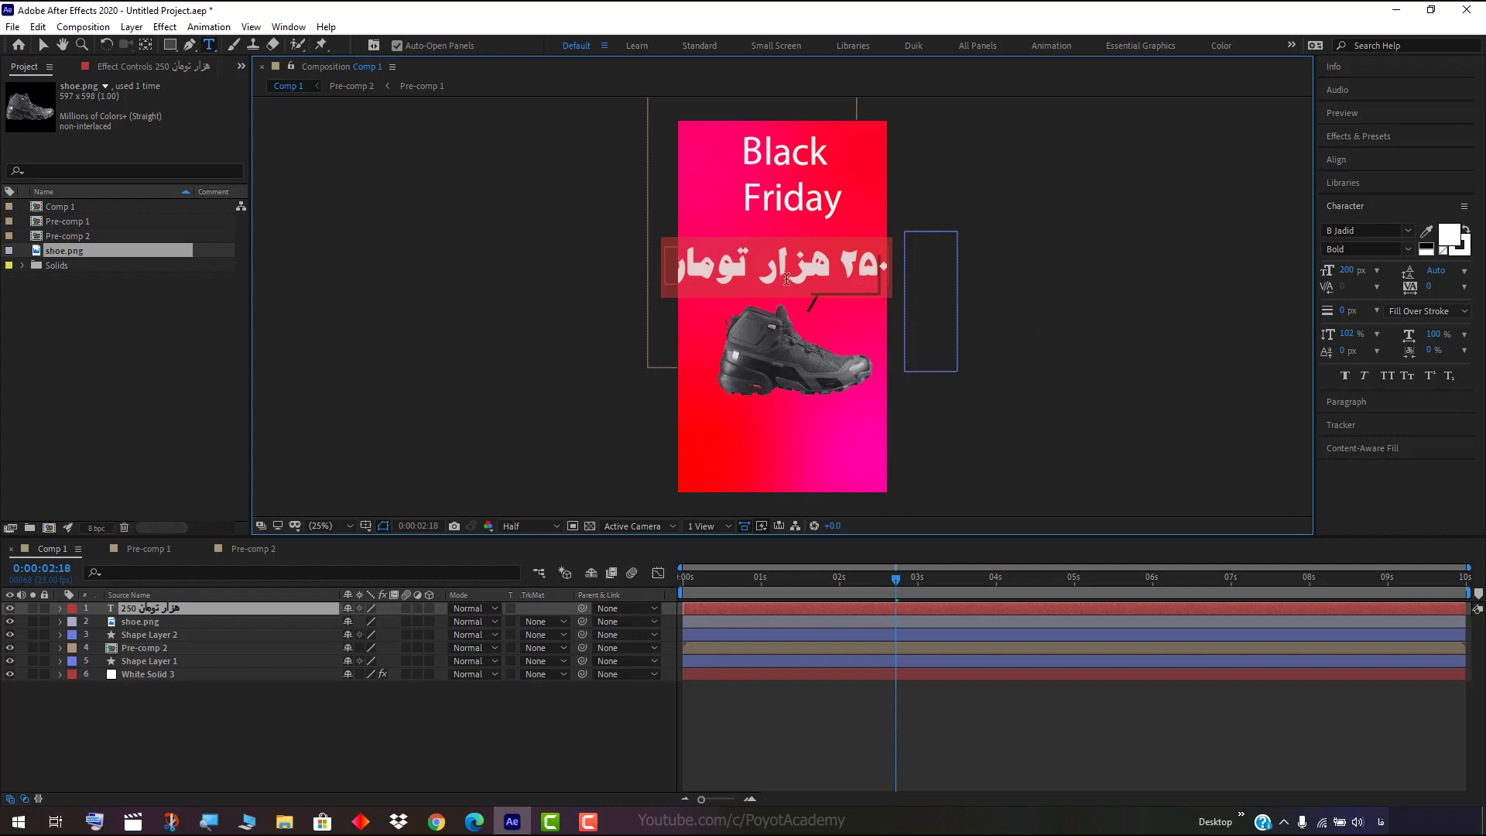
left_click_drag(1348, 271, 1274, 279)
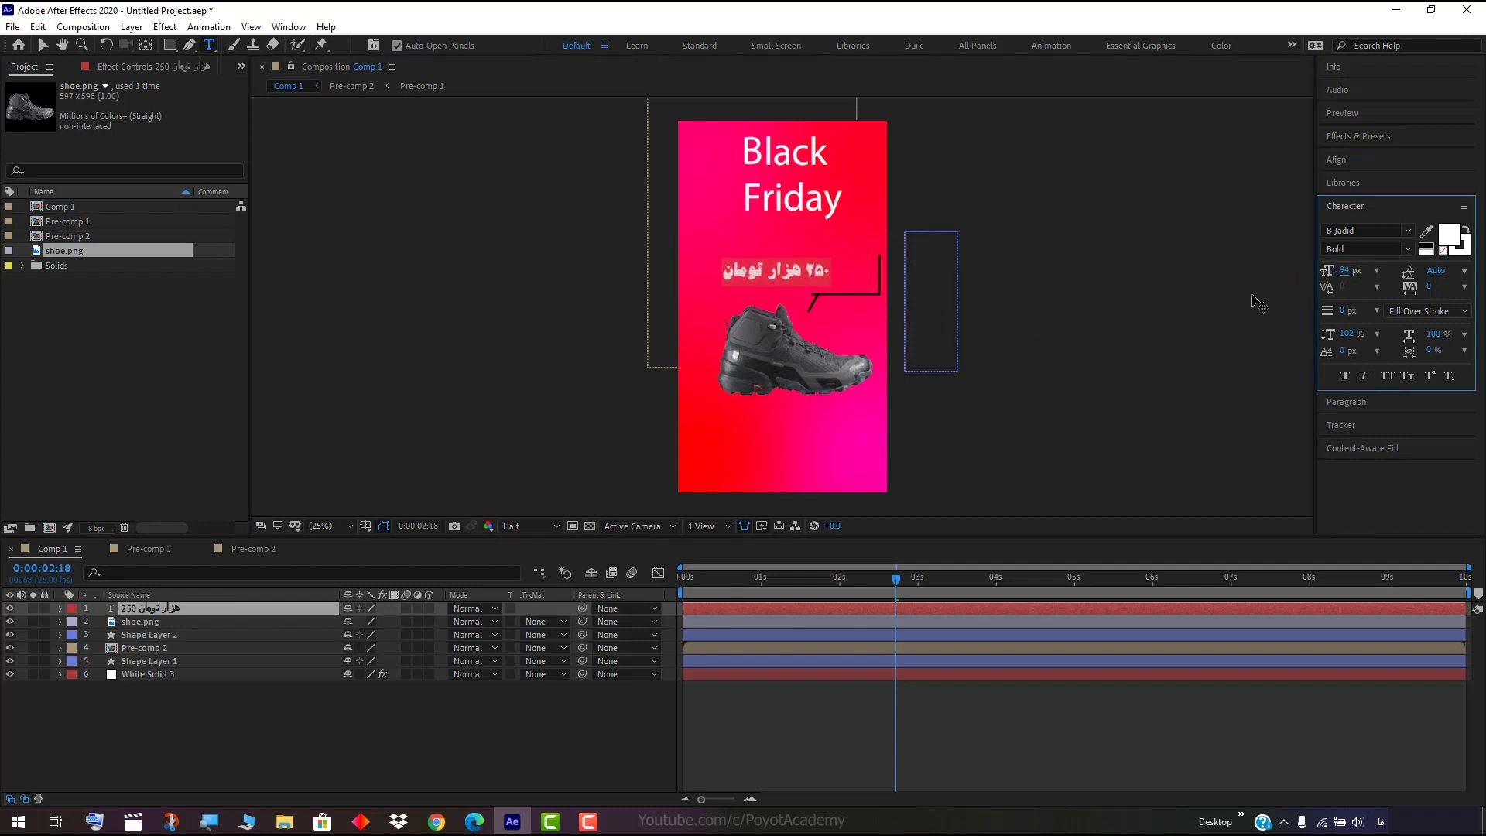
Move the price text into the callout box and review it around 2 seconds.
left_click(42, 45)
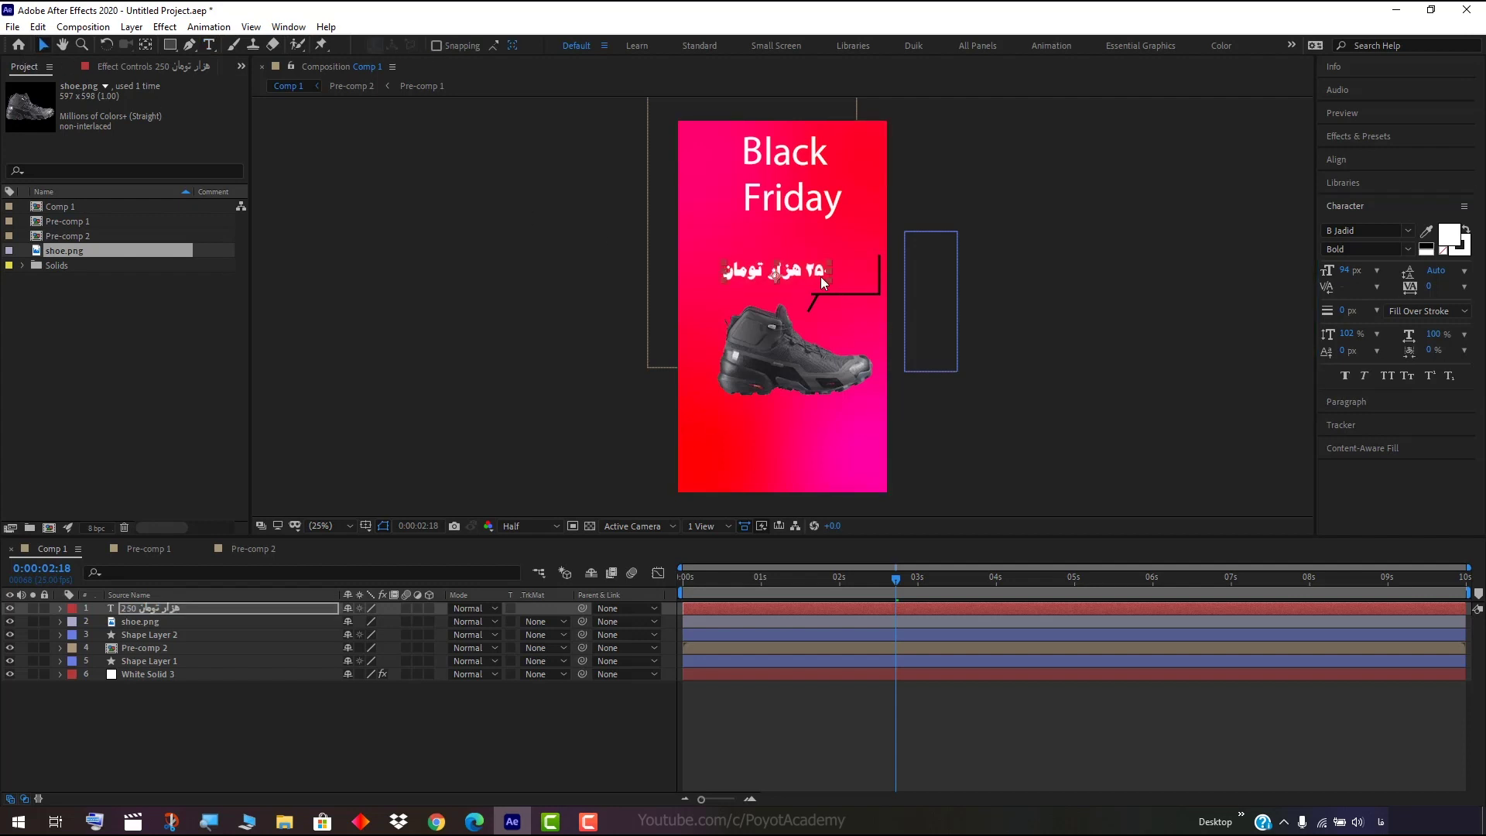
left_click_drag(820, 276, 860, 280)
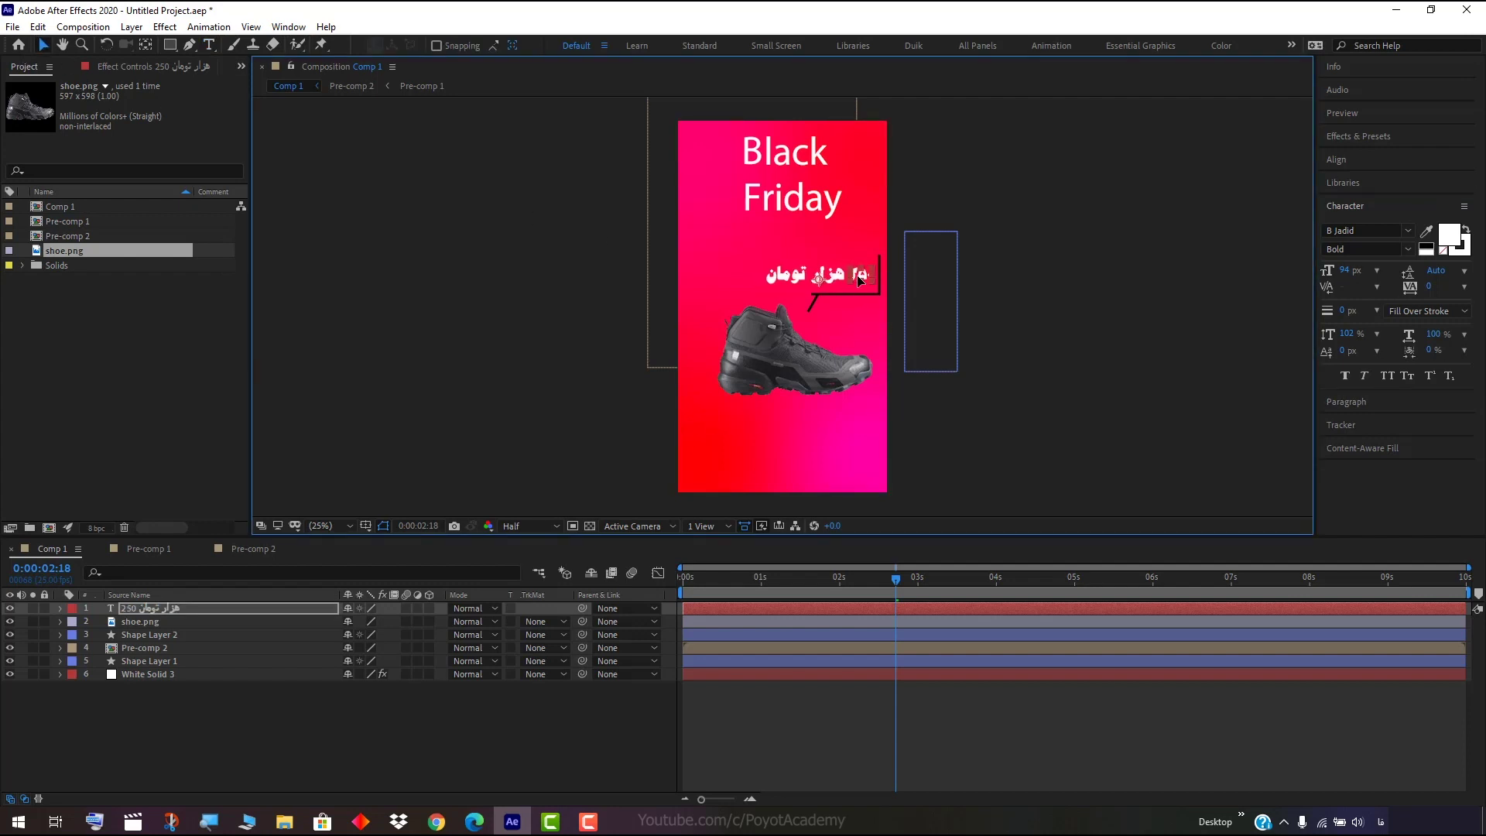
left_click(627, 731)
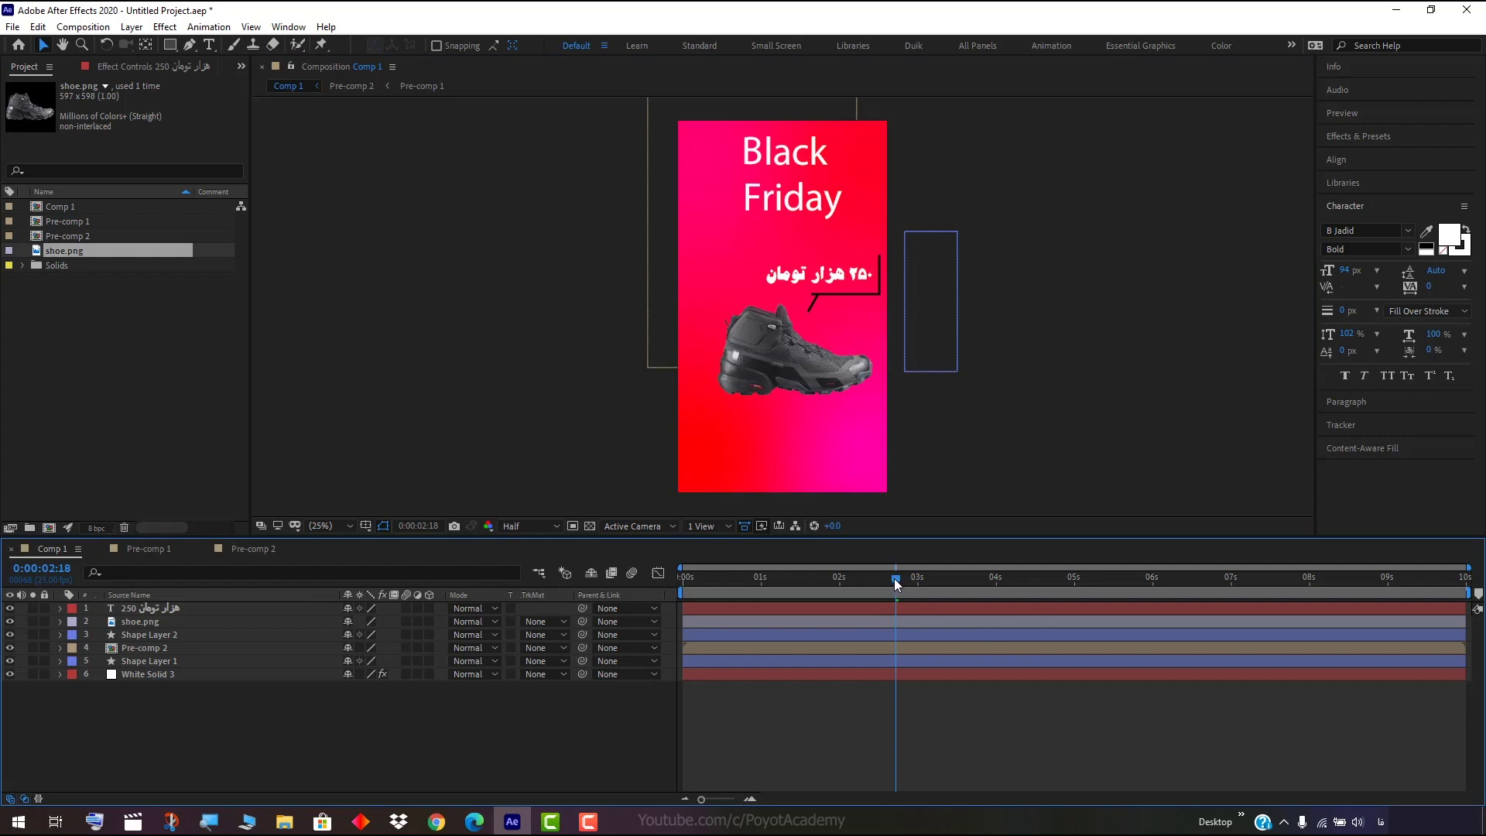
left_click_drag(898, 582, 921, 572)
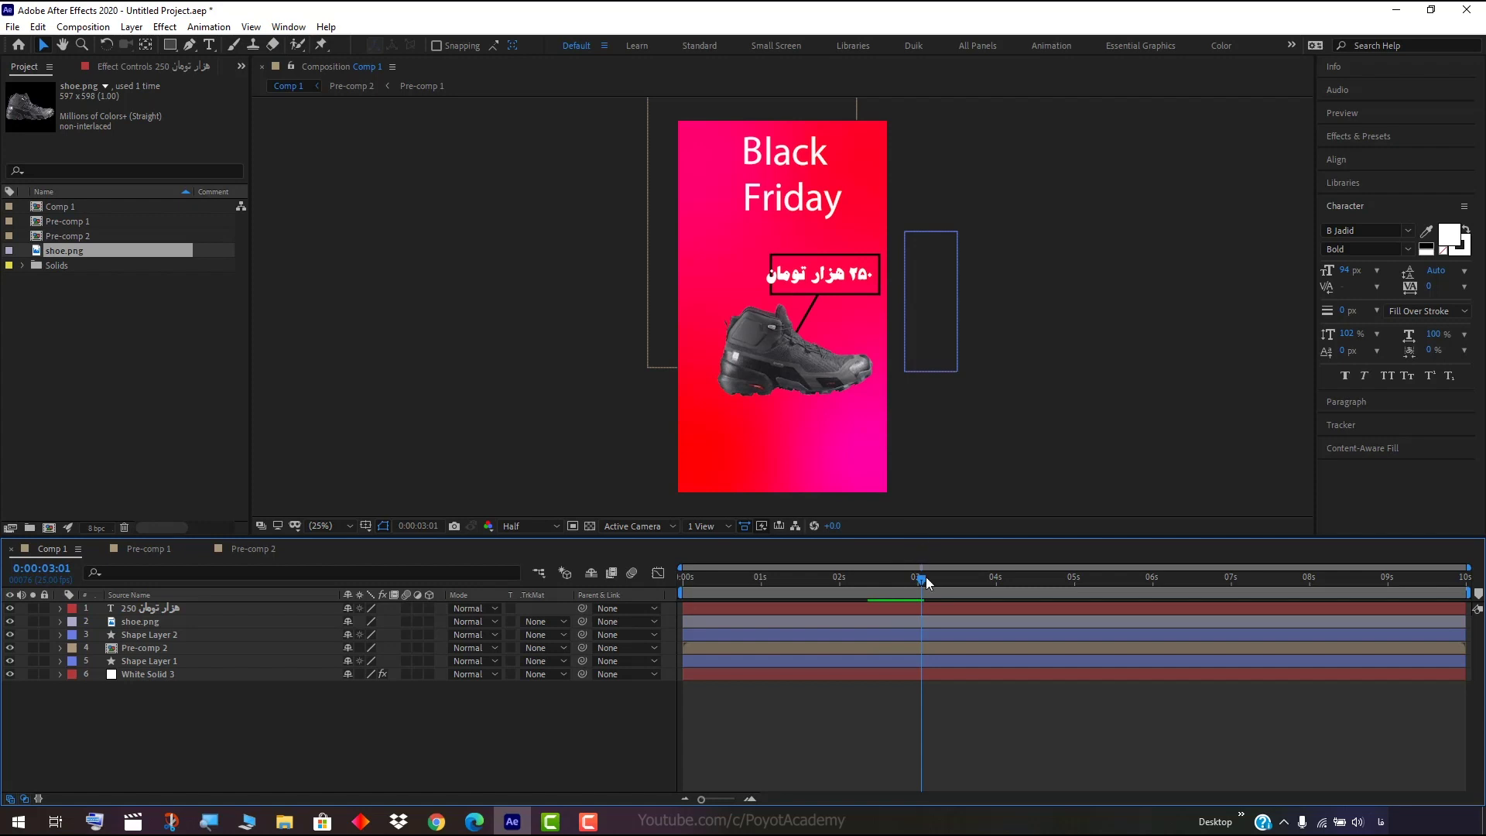
Reduce the price text's font size to 89 px.
double_click(852, 277)
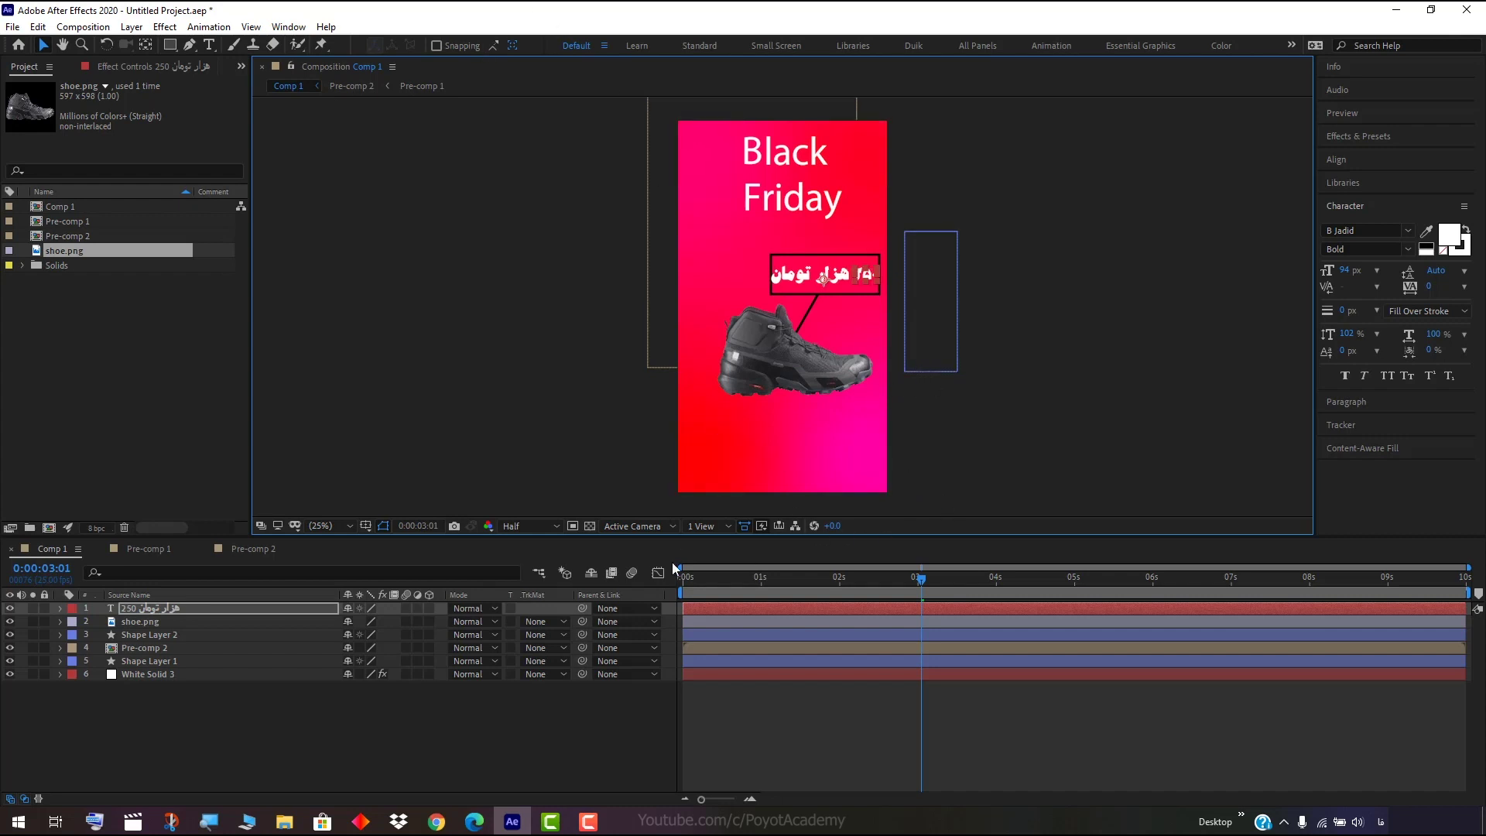
left_click(548, 742)
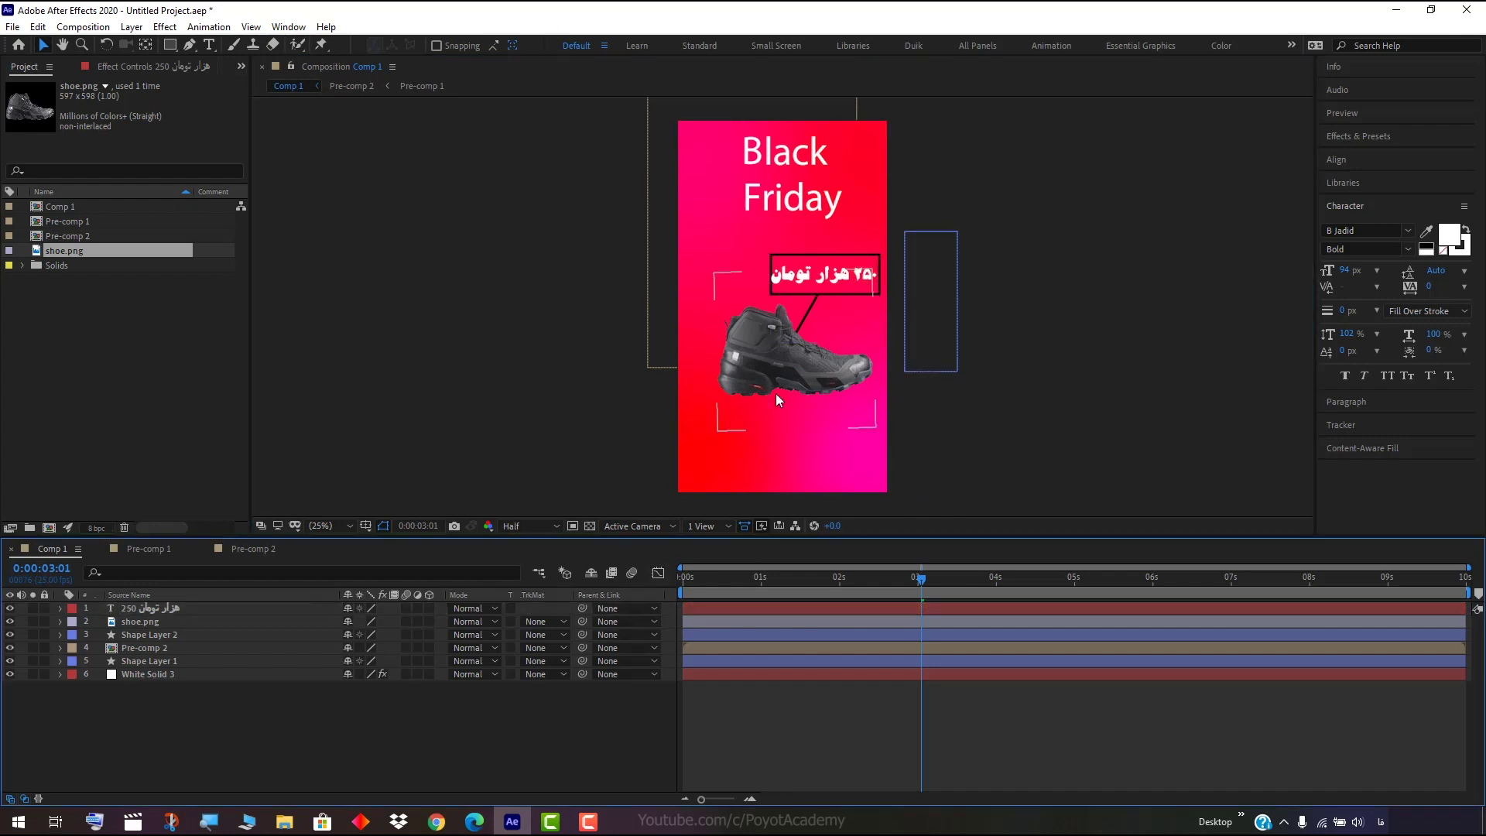
left_click(859, 274)
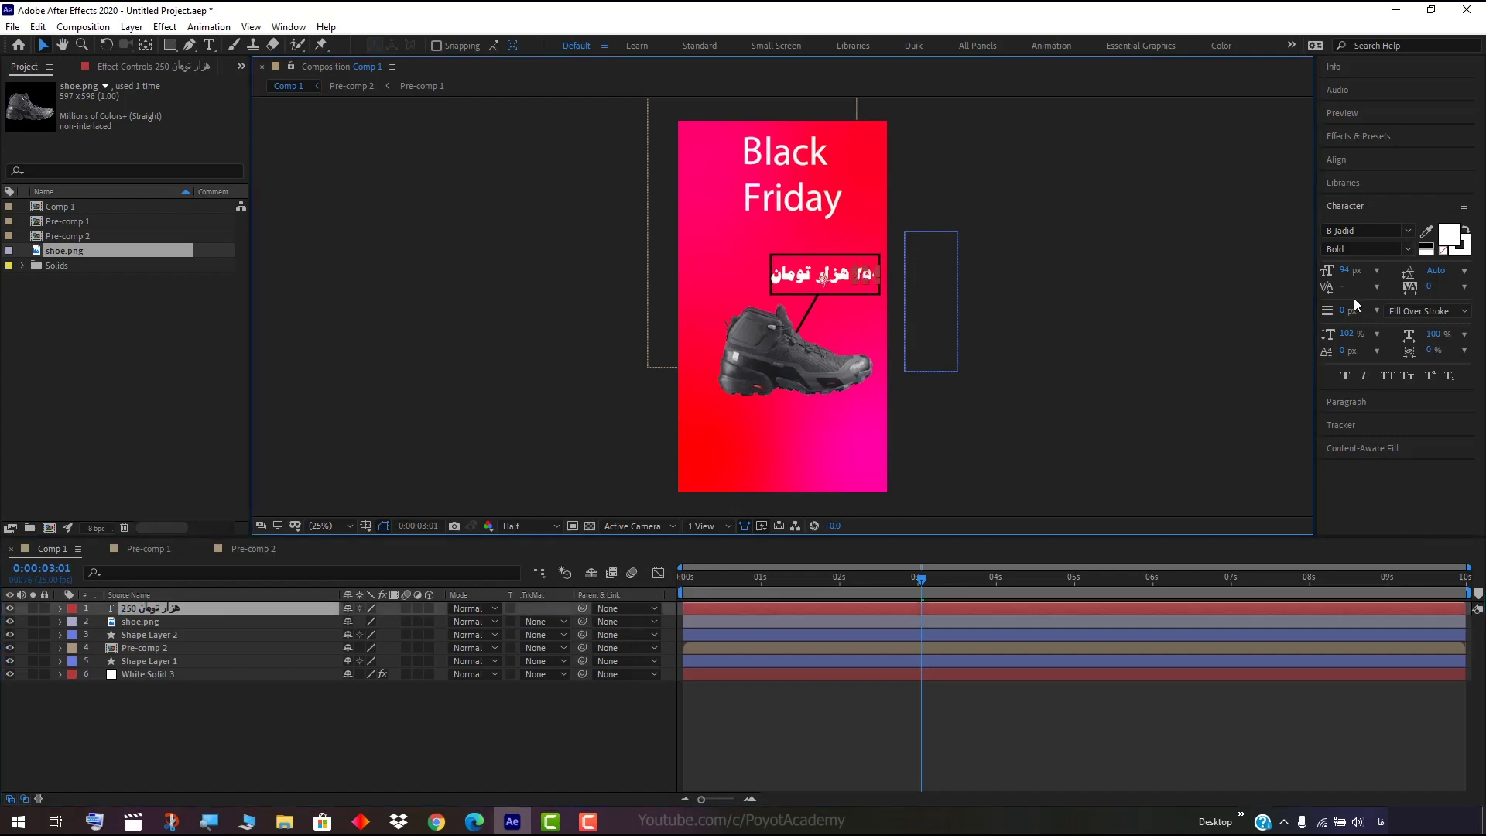
left_click(1345, 270)
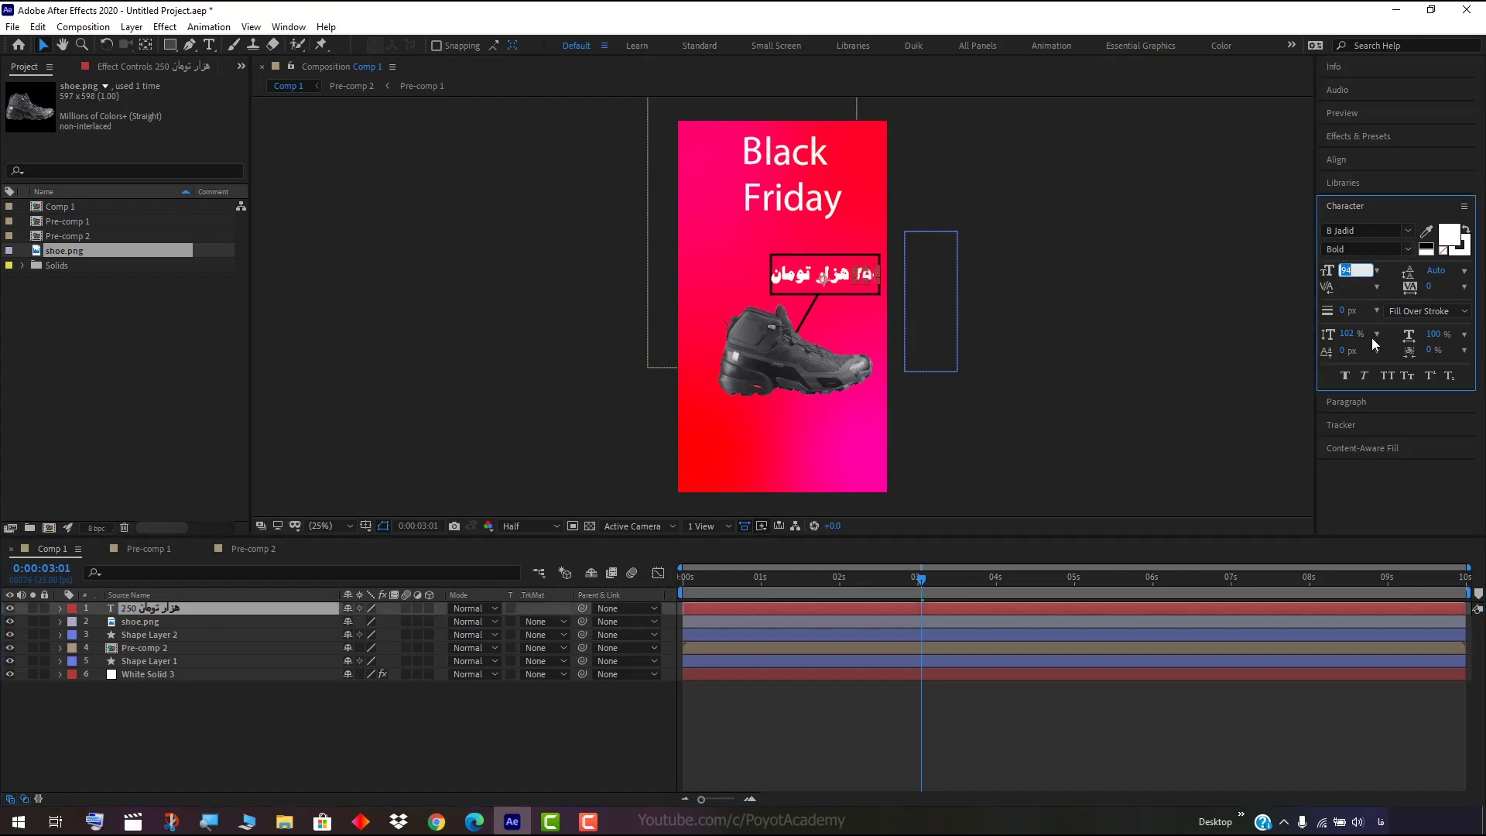
type("89")
key("Return")
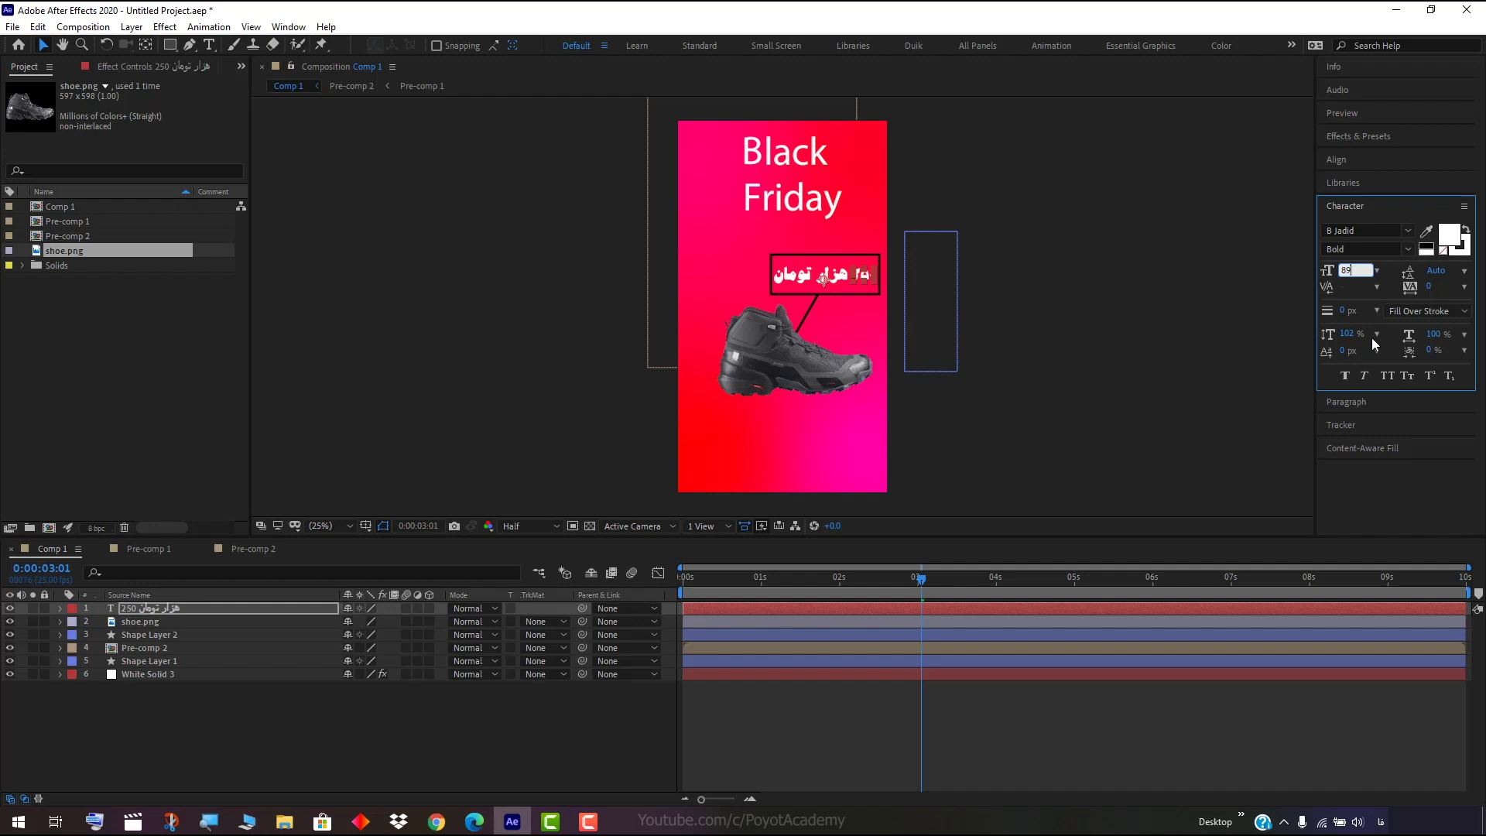
left_click(527, 746)
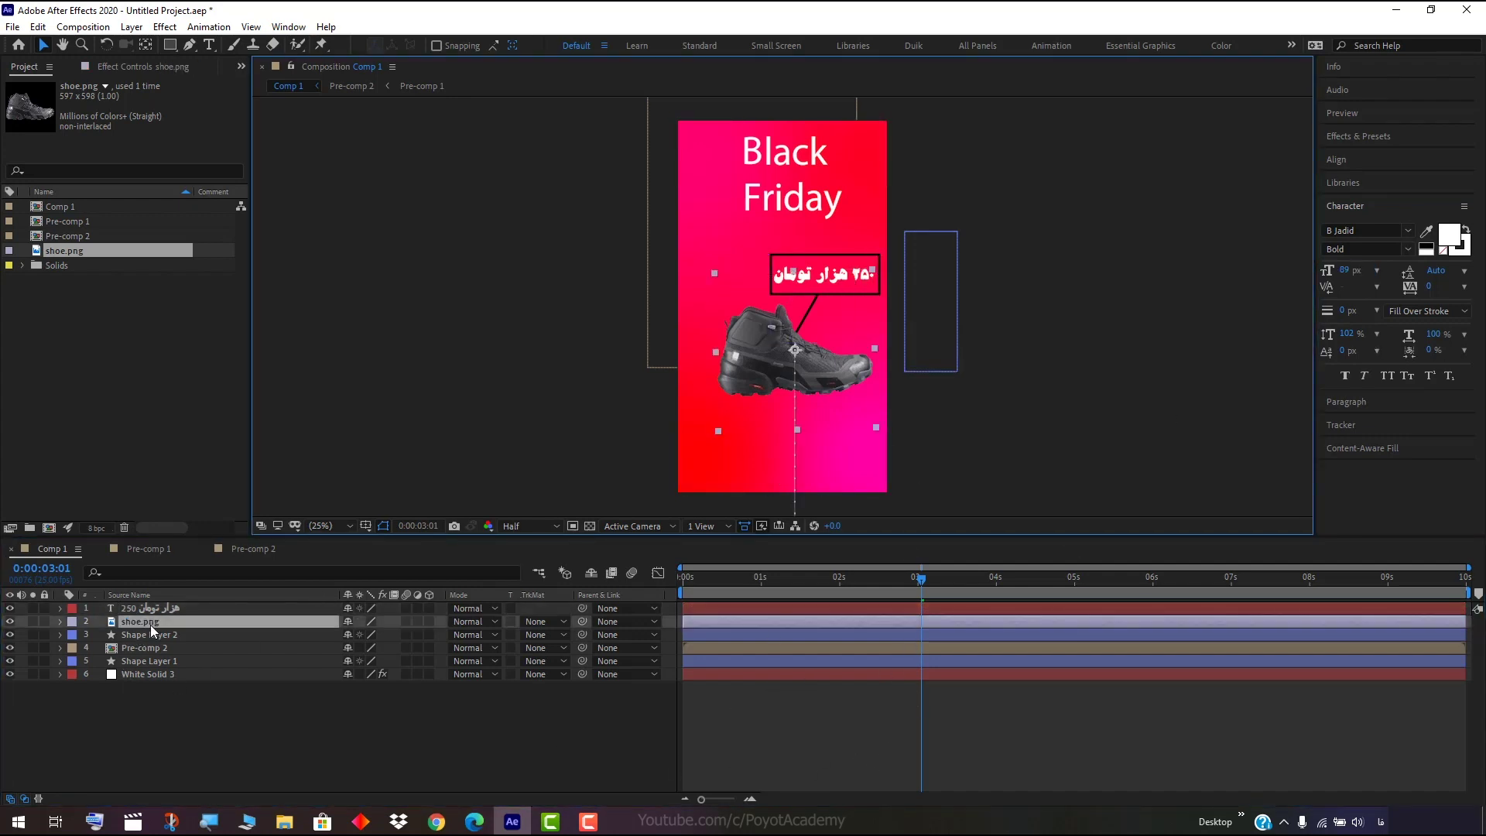
Move the current-time indicator to 0:00:02:16, where the callout box starts drawing.
left_click(169, 610)
key("Return")
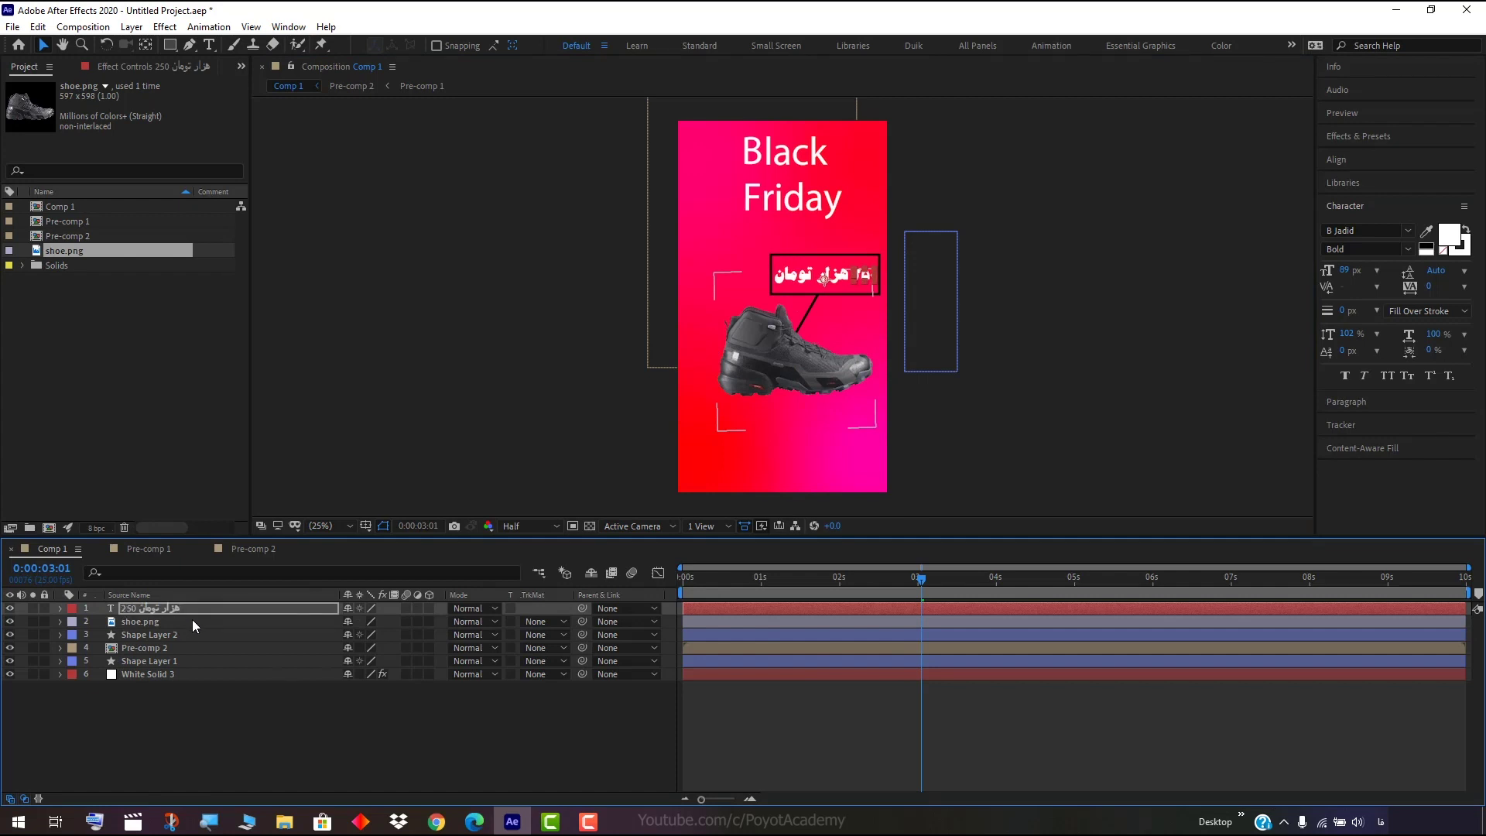
left_click(451, 703)
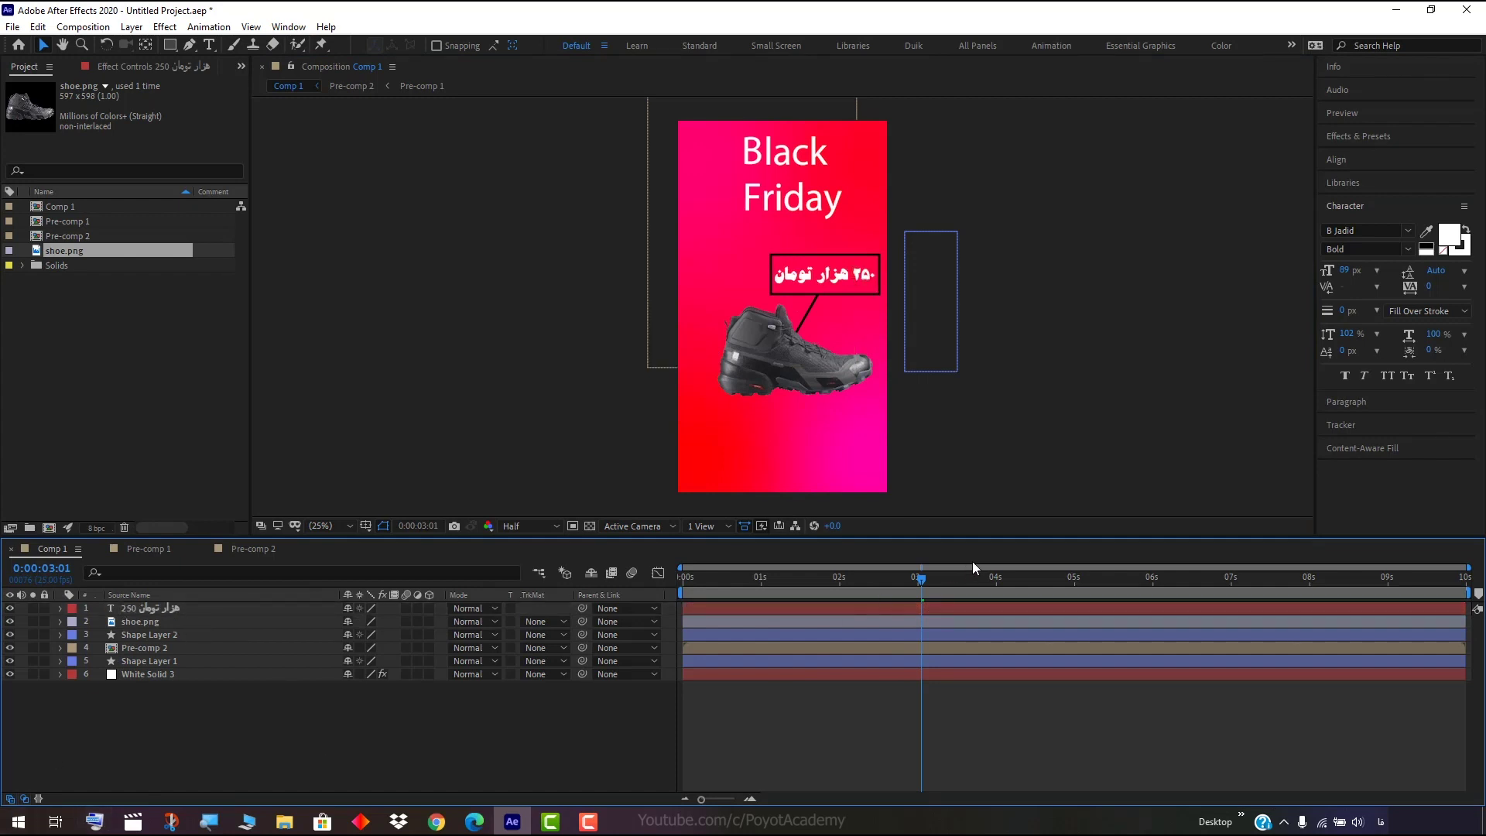
left_click_drag(926, 578, 889, 584)
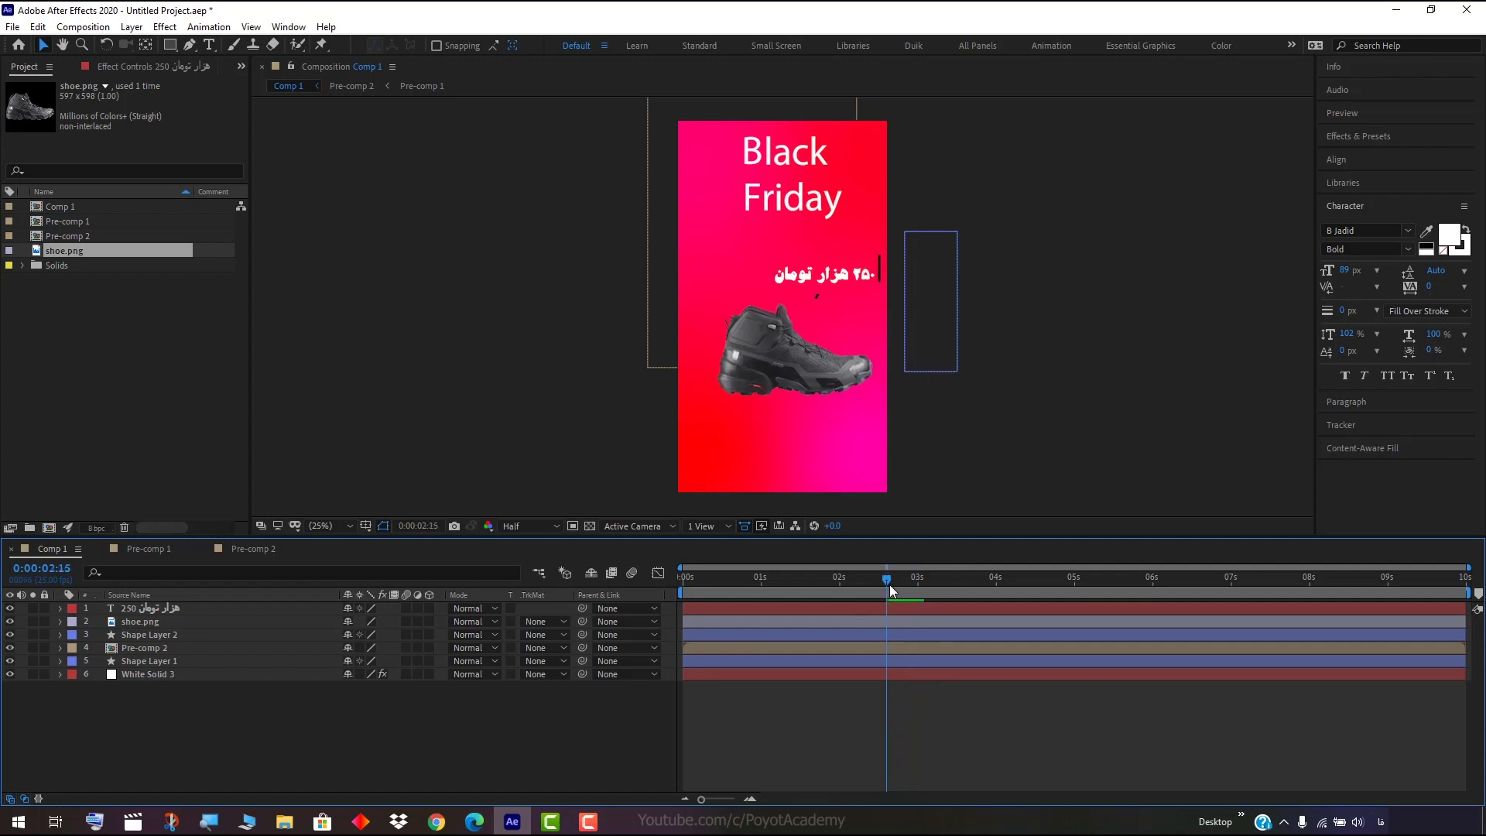
left_click_drag(890, 584, 890, 583)
Keyframe the price text's Opacity at 0% at 0:00:02:16.
left_click(61, 607)
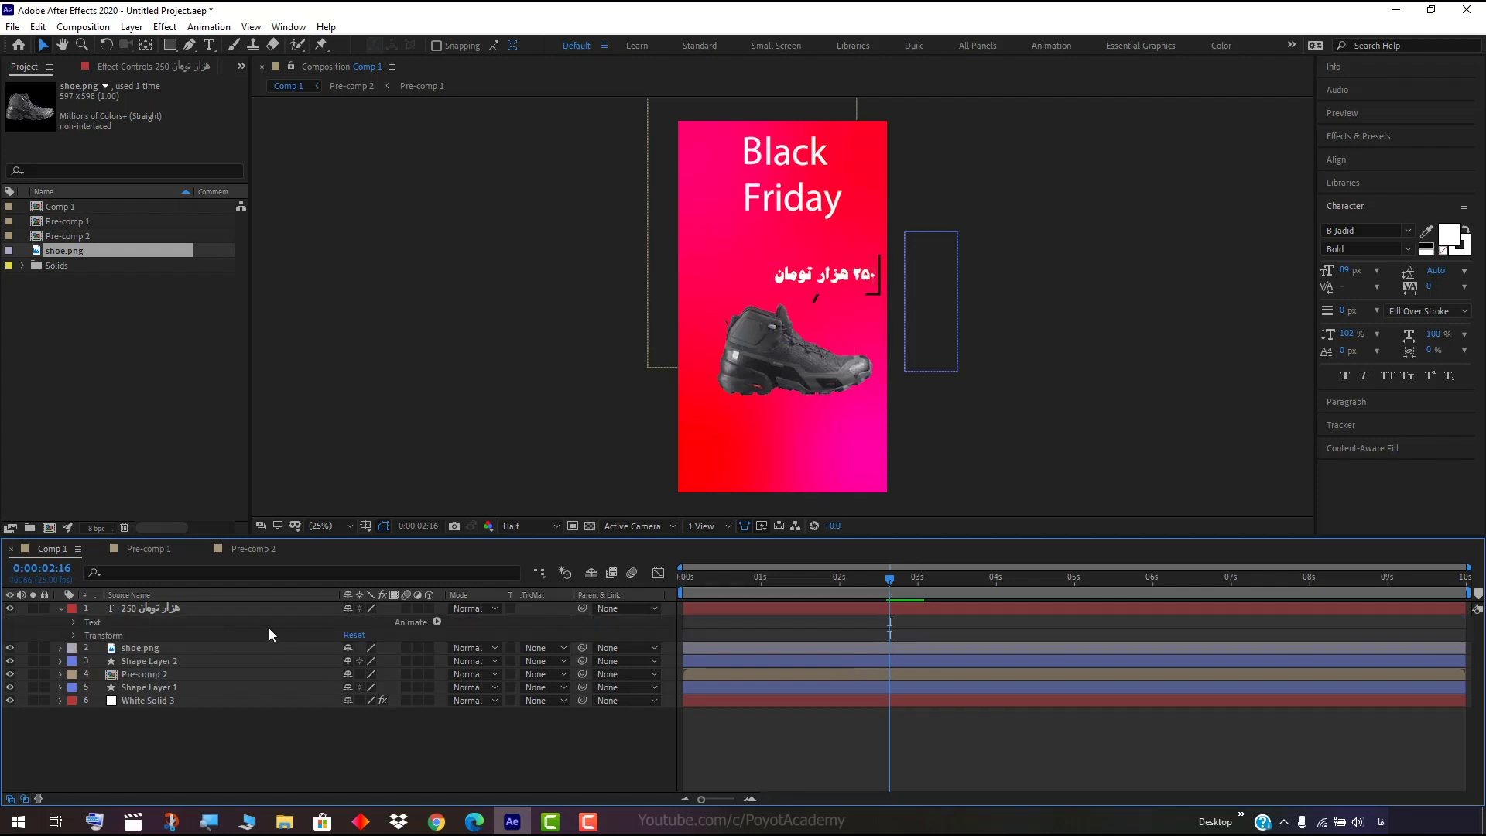
left_click(73, 635)
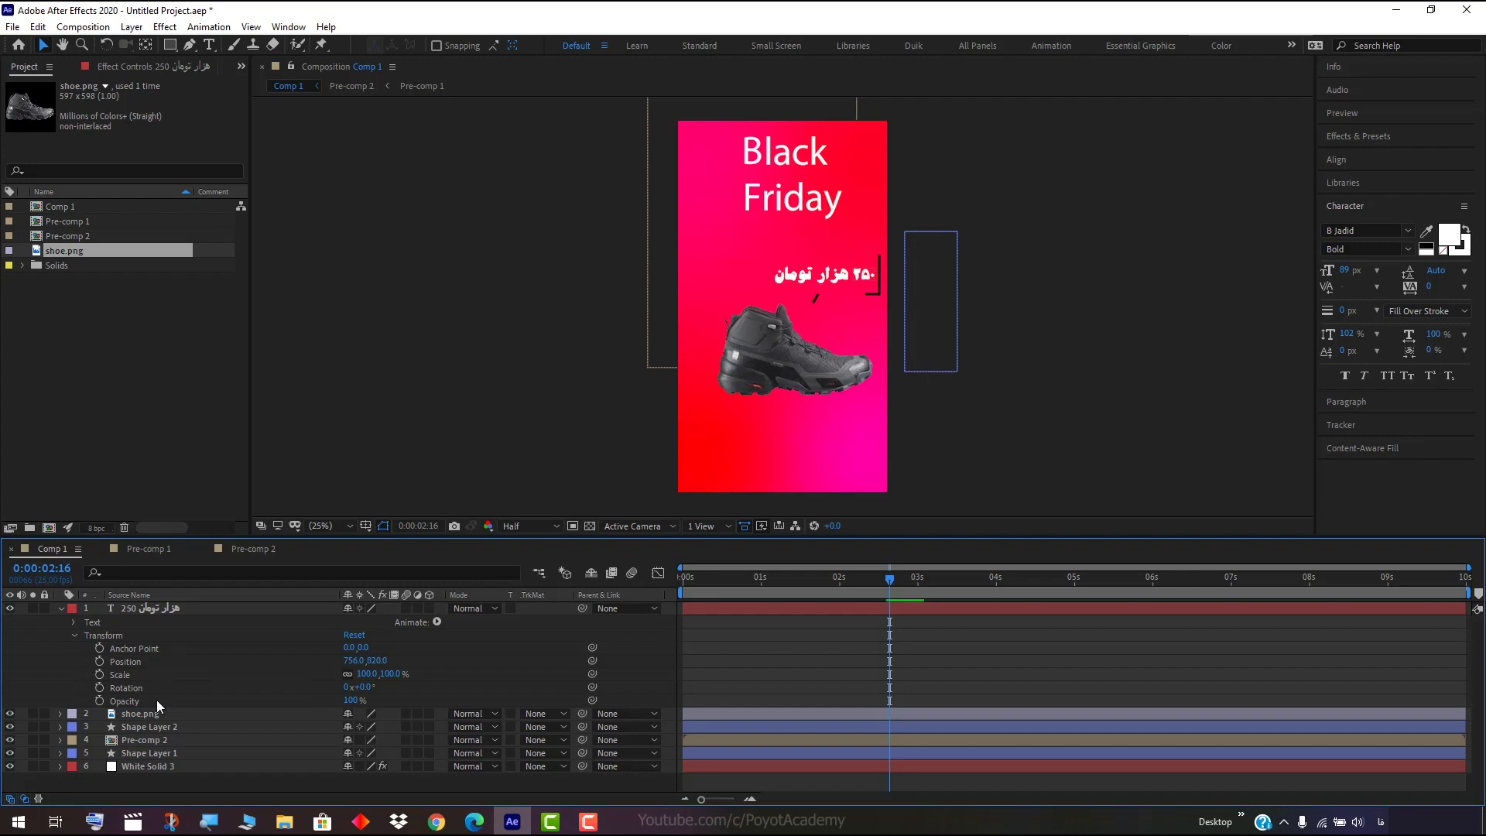
left_click(103, 703)
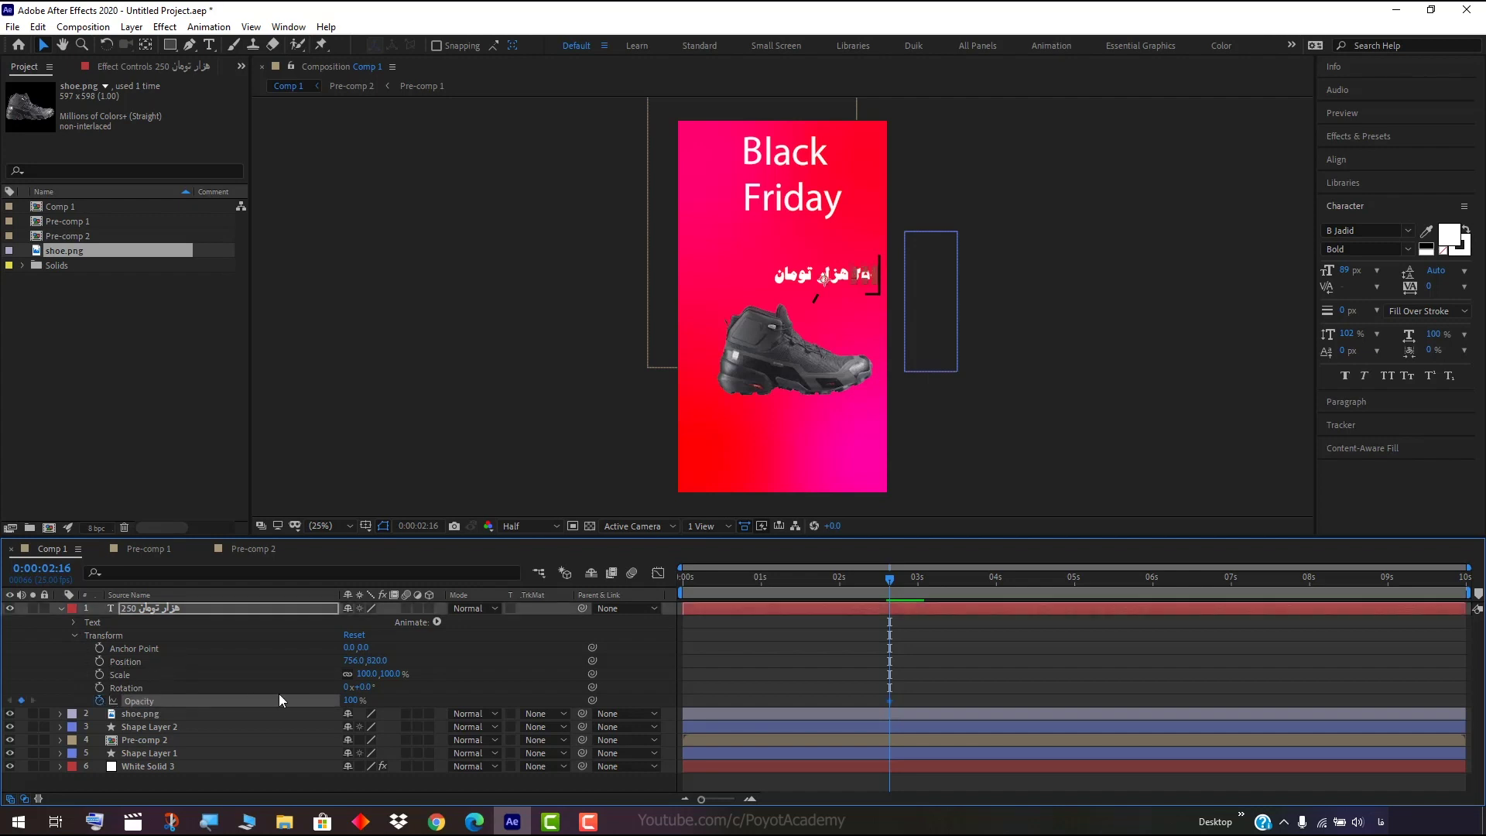
left_click(350, 699)
type("0")
key("Return")
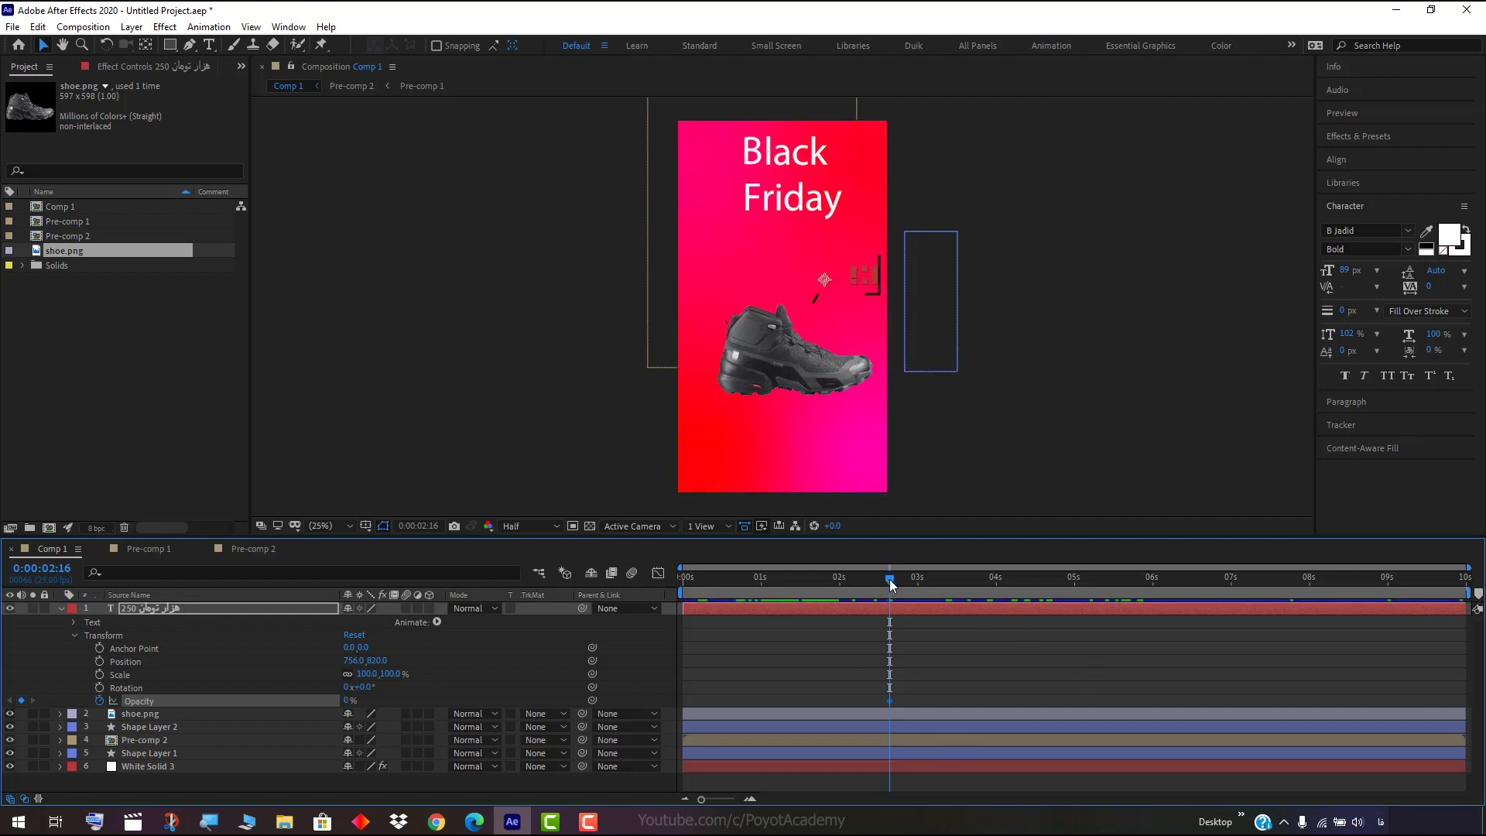
Add a 100% Opacity keyframe at 0:00:02:19 and preview the fade-in.
left_click_drag(890, 580, 898, 578)
left_click(348, 701)
type("100")
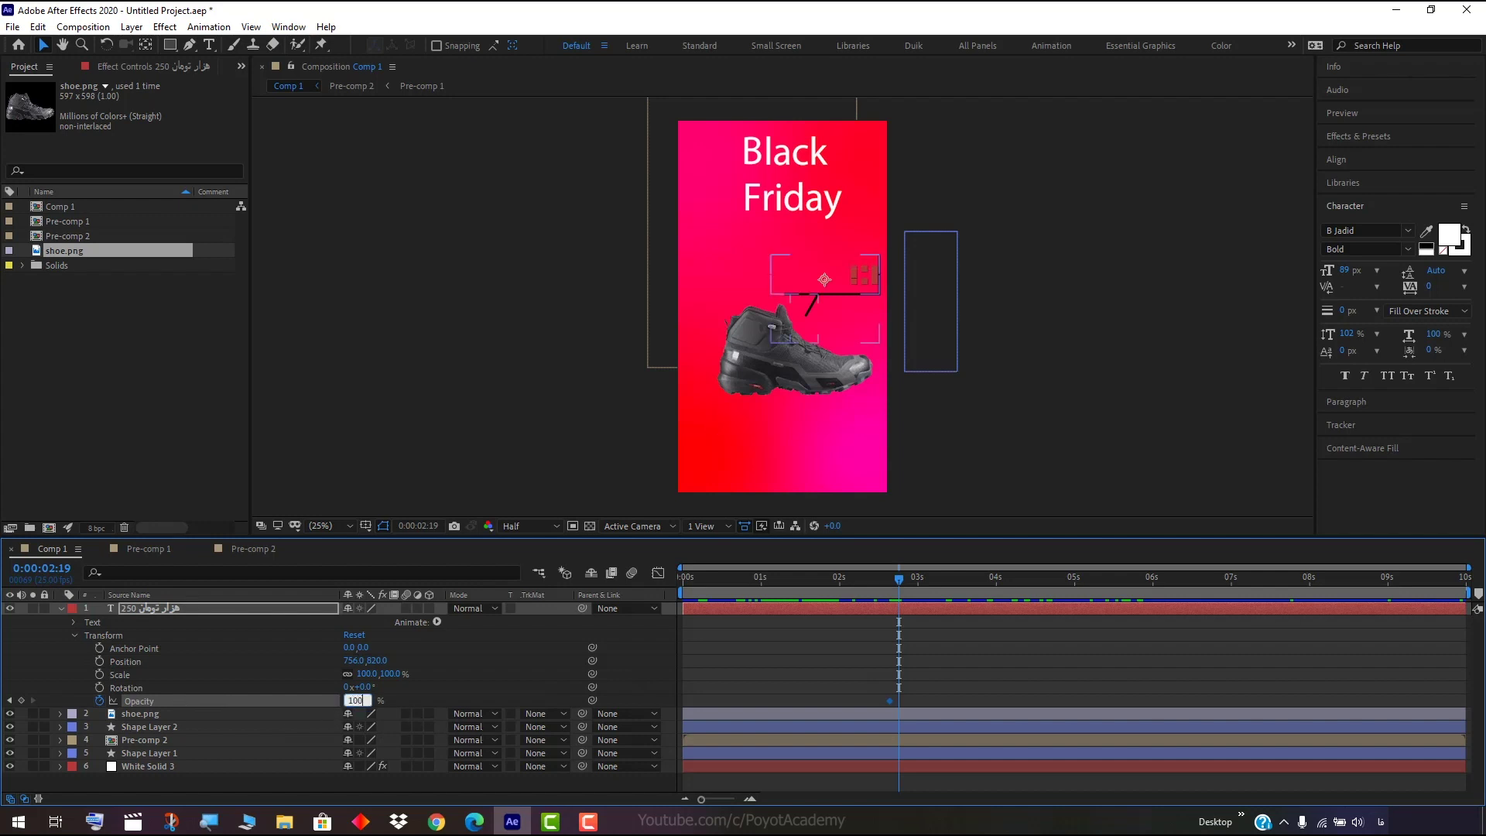
key("Return")
left_click_drag(899, 578, 858, 586)
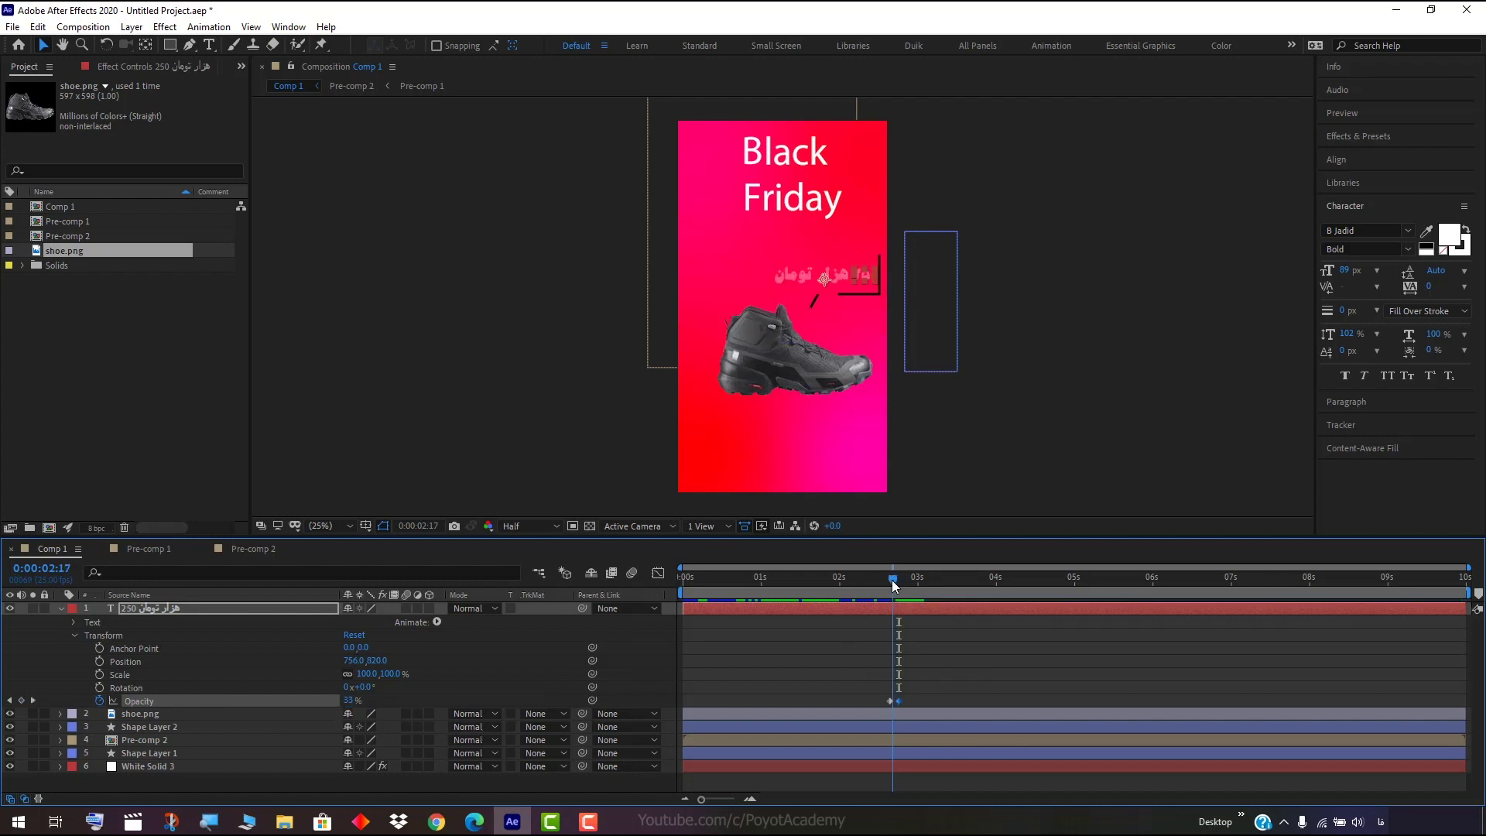
key("space")
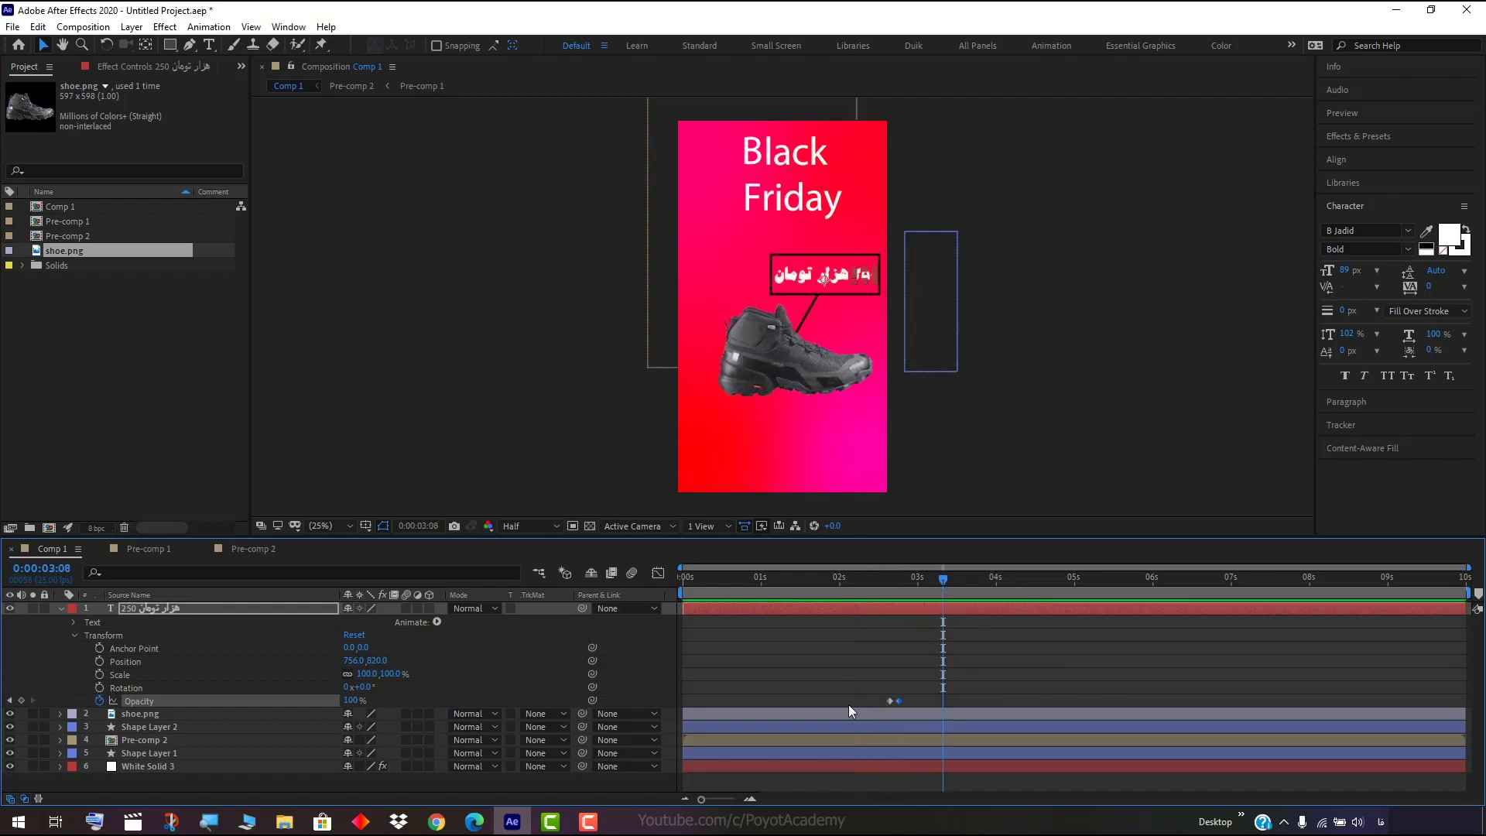
Shift the 0% Opacity keyframe slightly earlier, preview again, and collapse the text layer.
left_click_drag(889, 702, 884, 702)
left_click_drag(944, 582, 828, 588)
key("space")
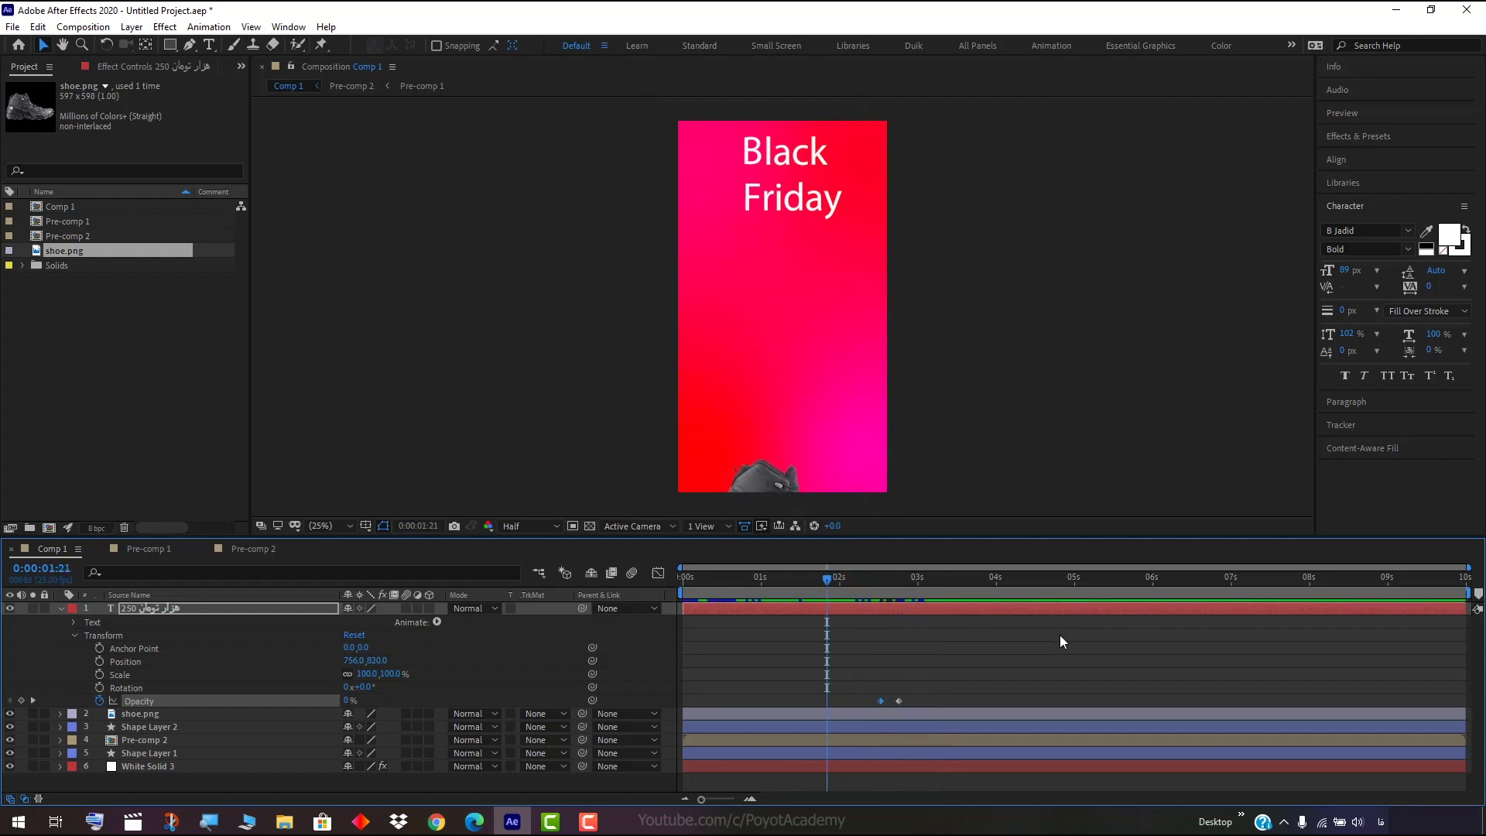
key("space")
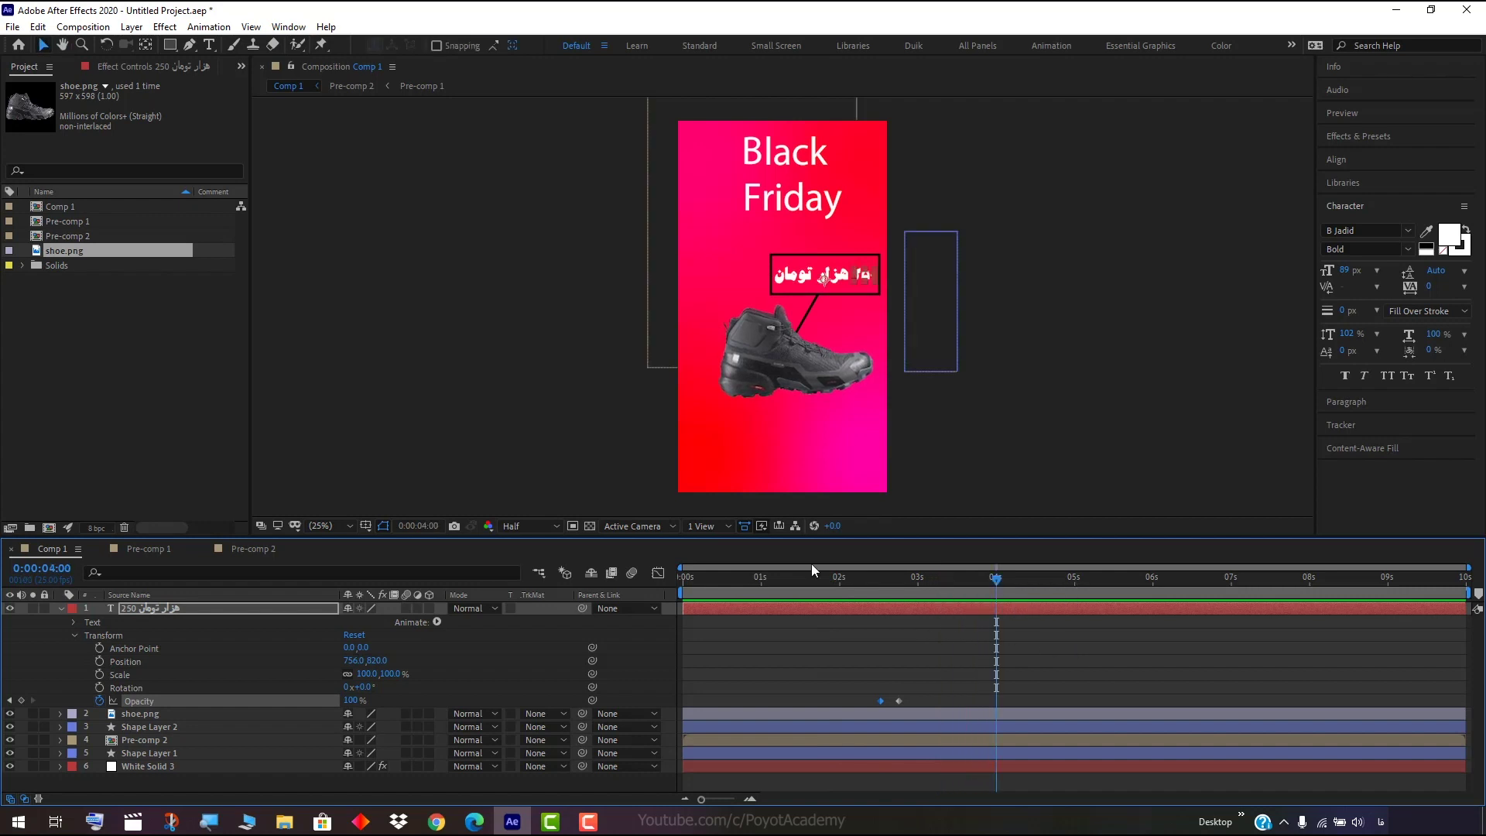
left_click(1076, 414)
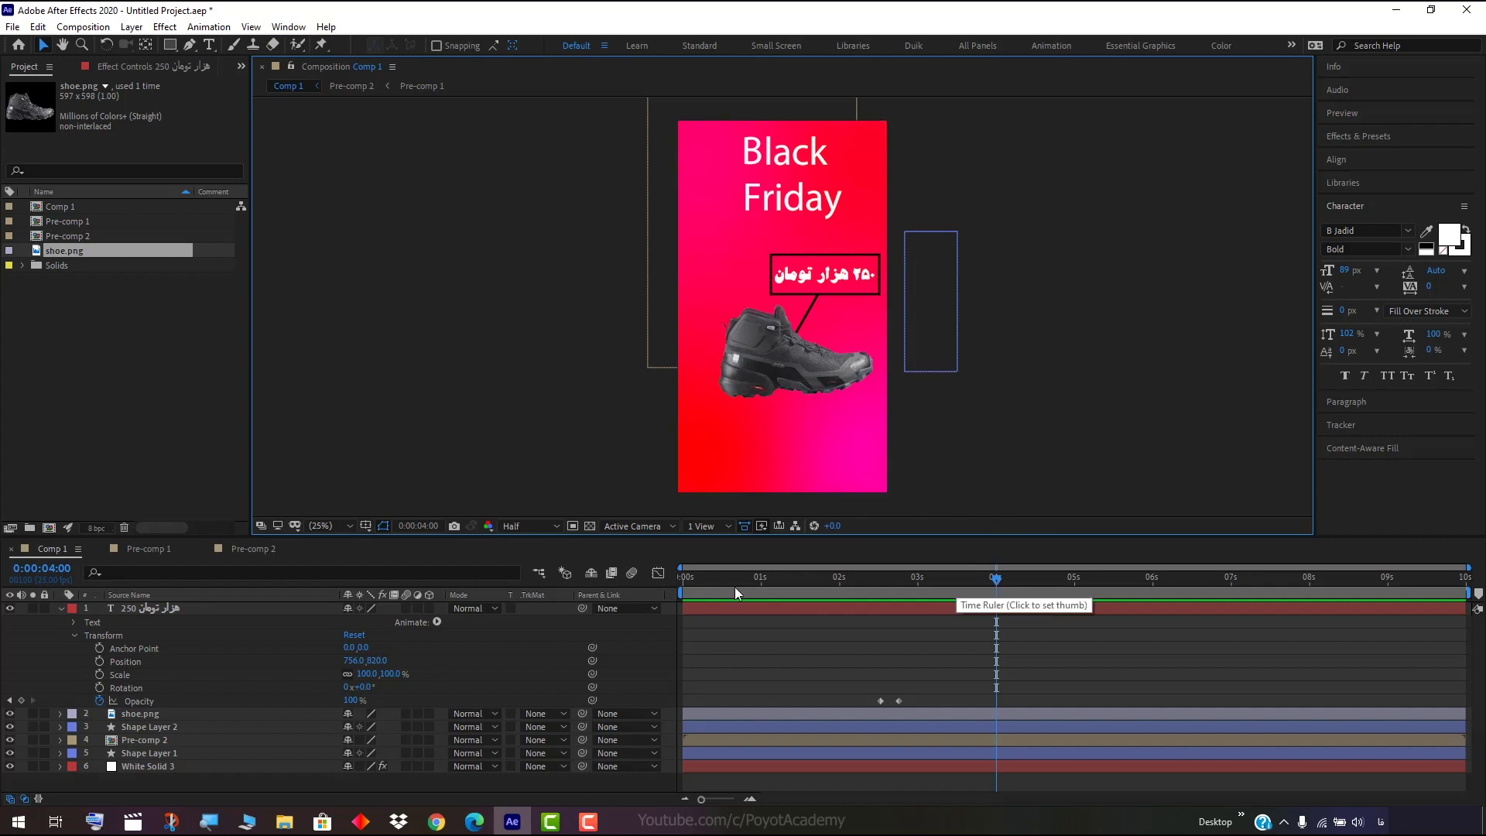
left_click(61, 607)
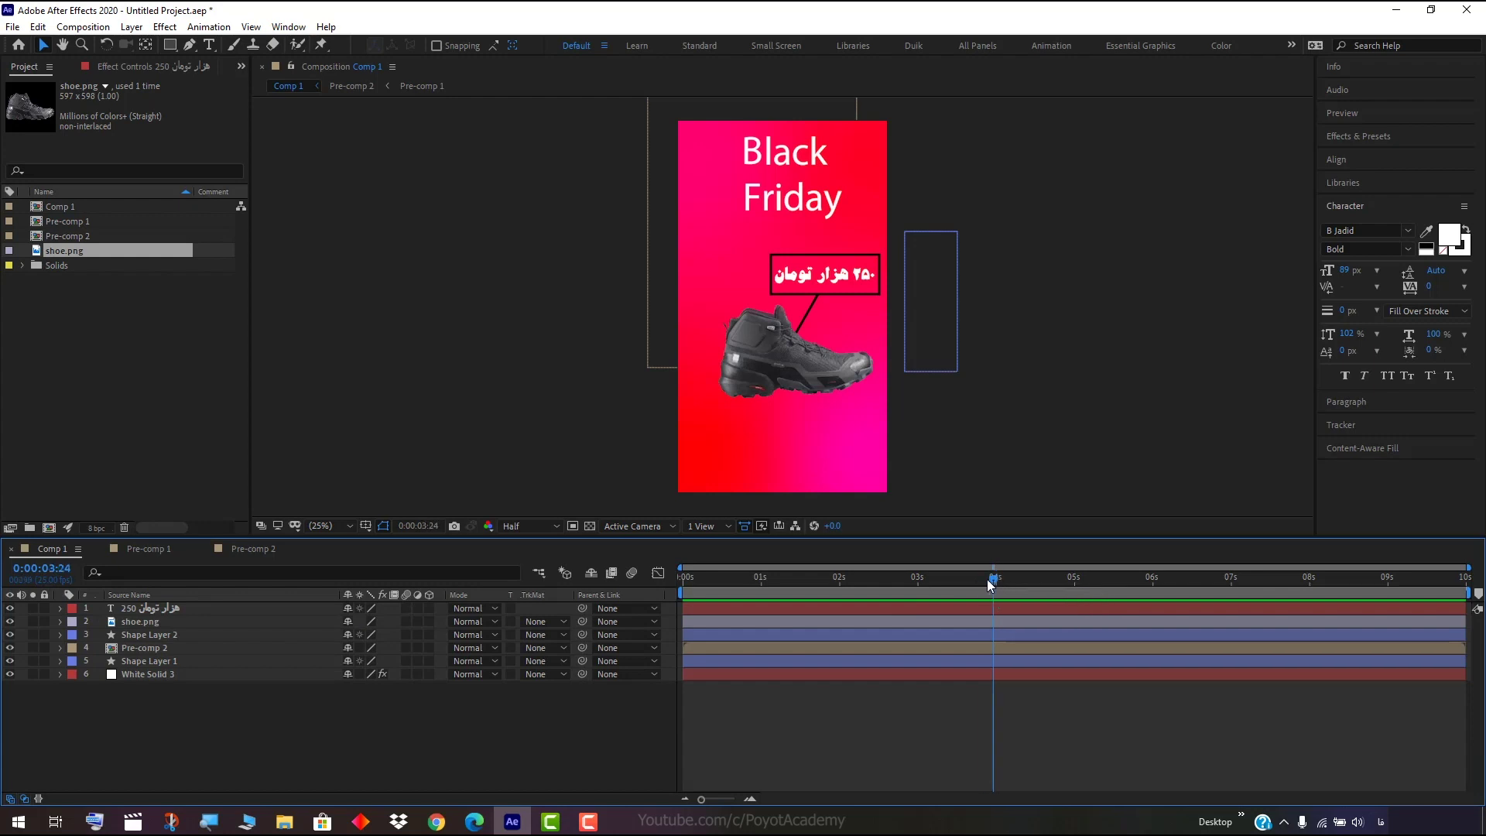
mouse_move(996, 580)
left_mouse_down()
mouse_move(701, 589)
mouse_move(816, 595)
mouse_move(716, 601)
left_mouse_up()
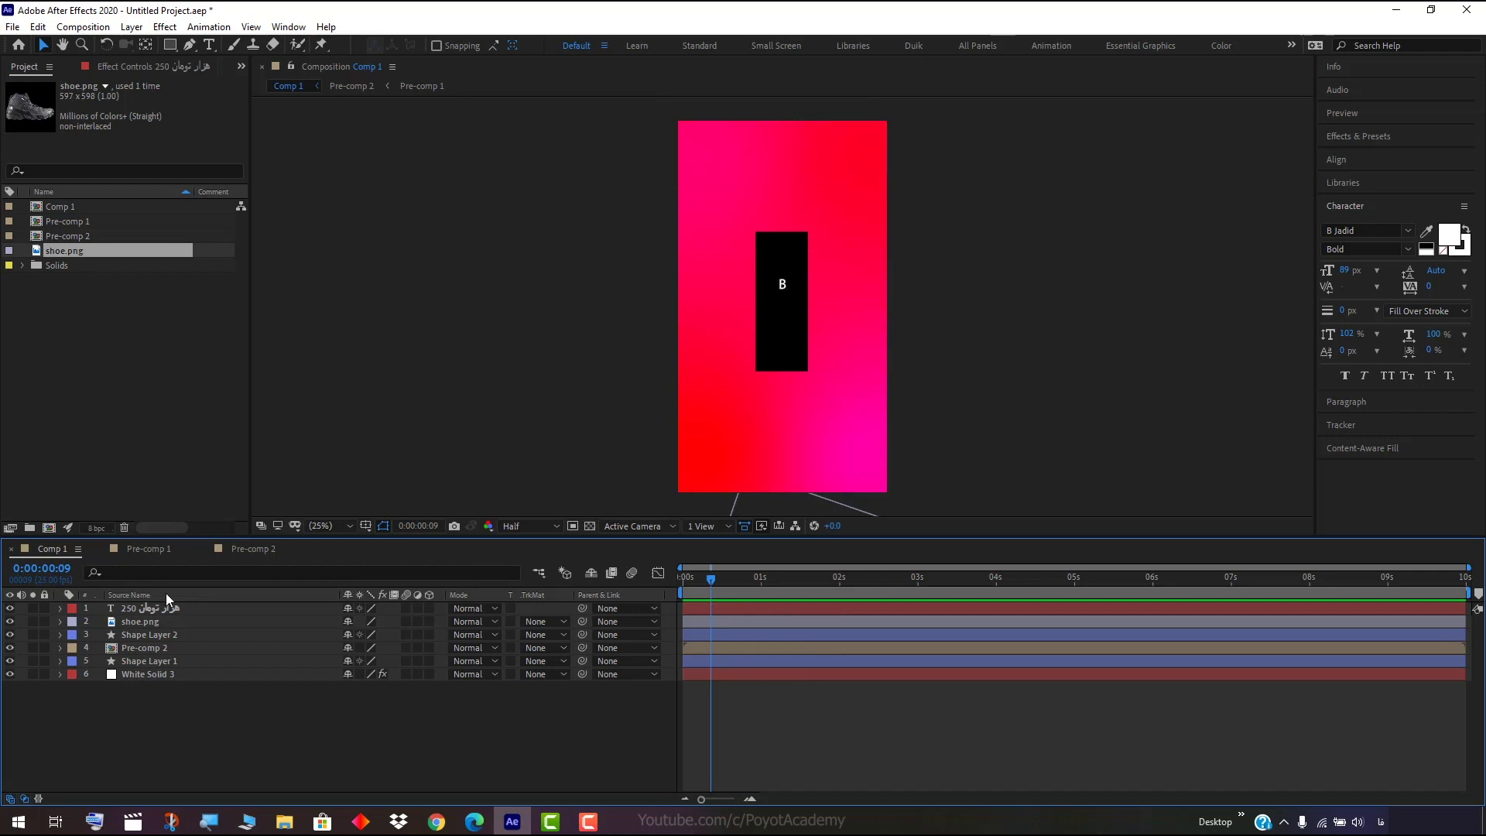
Draw an ellipse at bottom-left with stroke set to None and fill white (FFFFFF).
left_click_drag(165, 43, 213, 81)
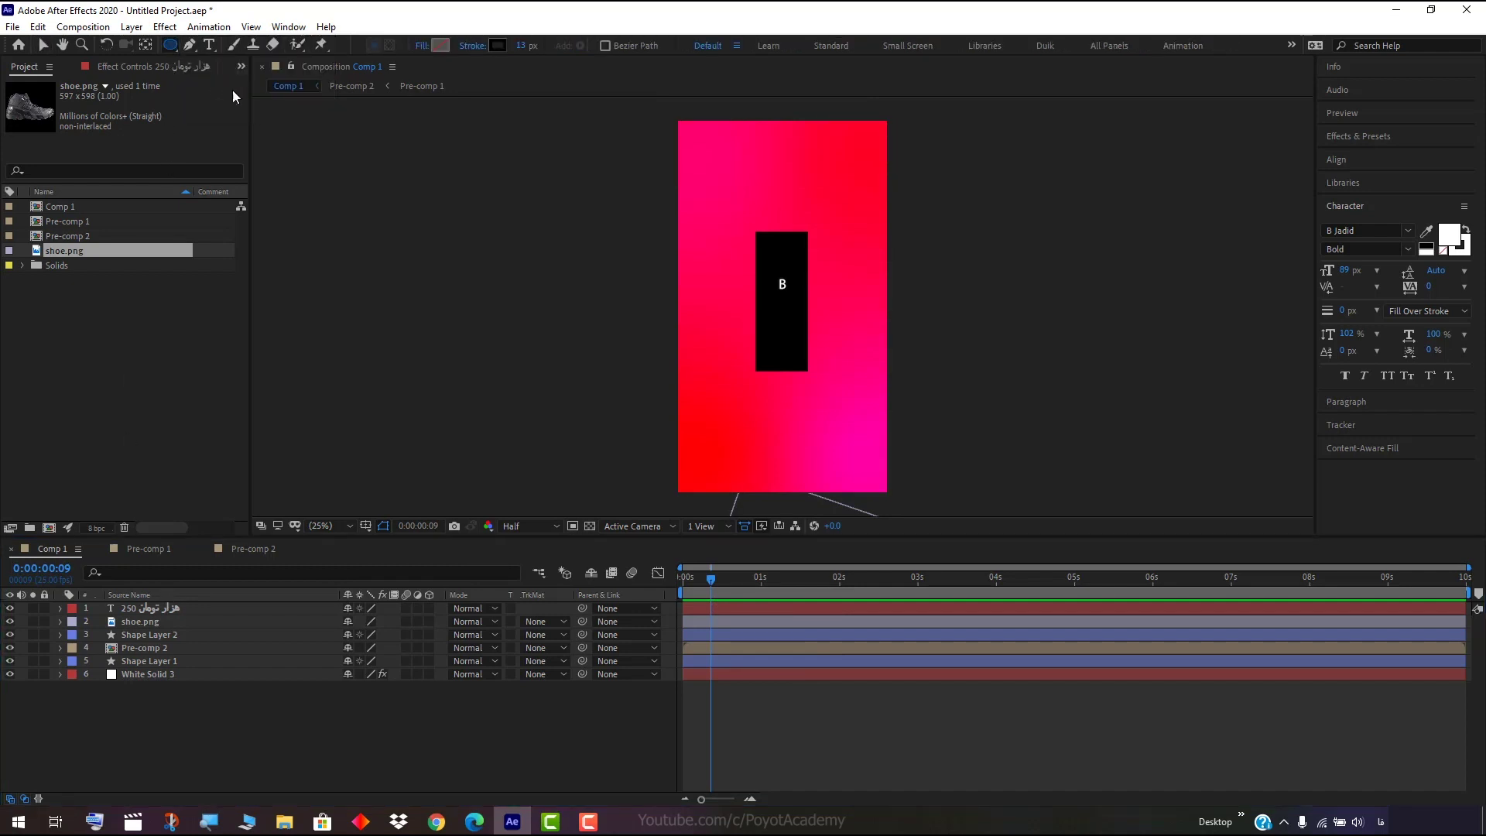
left_click_drag(699, 411, 754, 465)
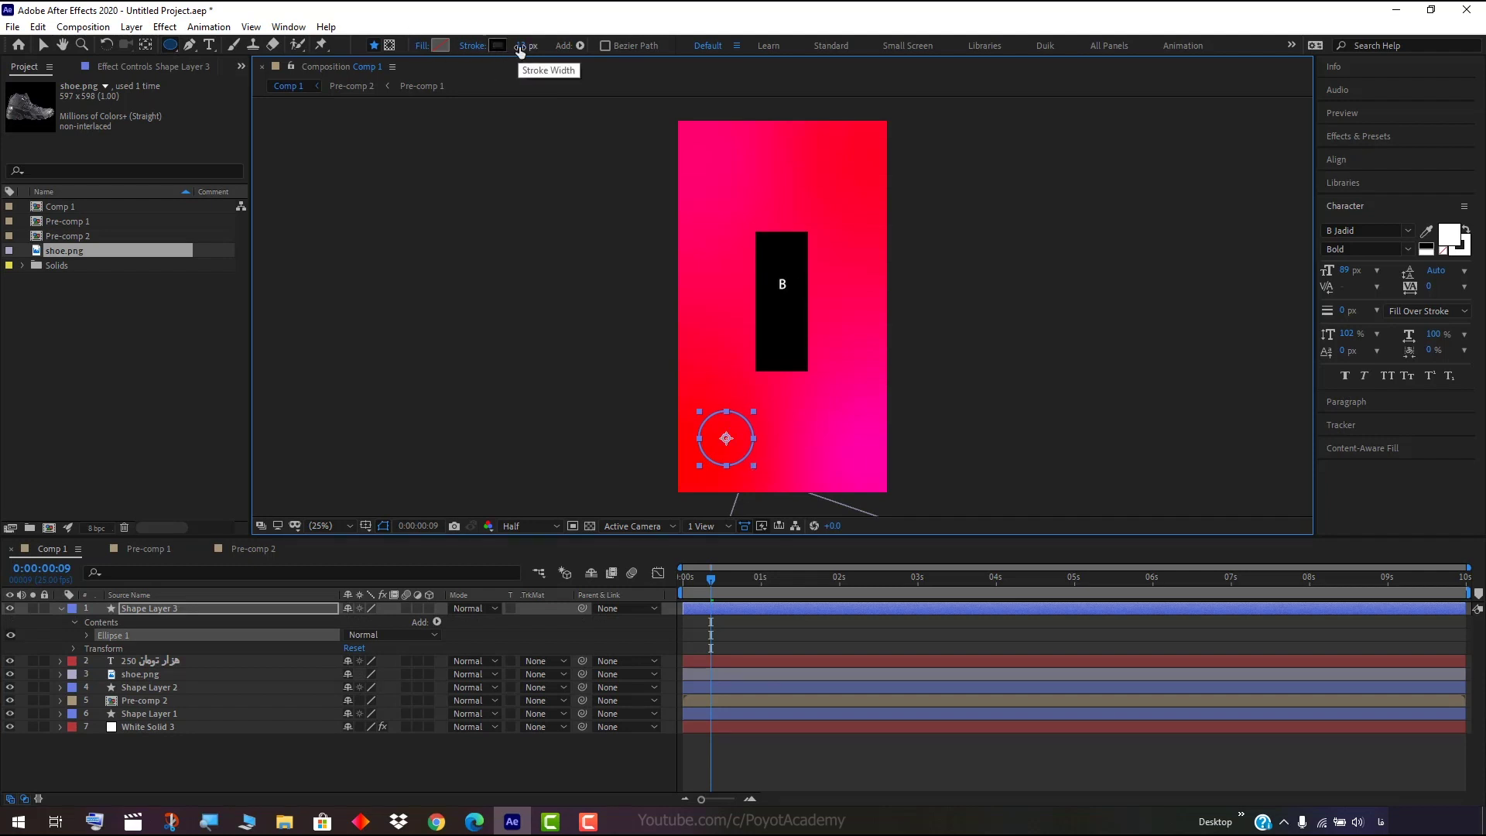
left_click(470, 46)
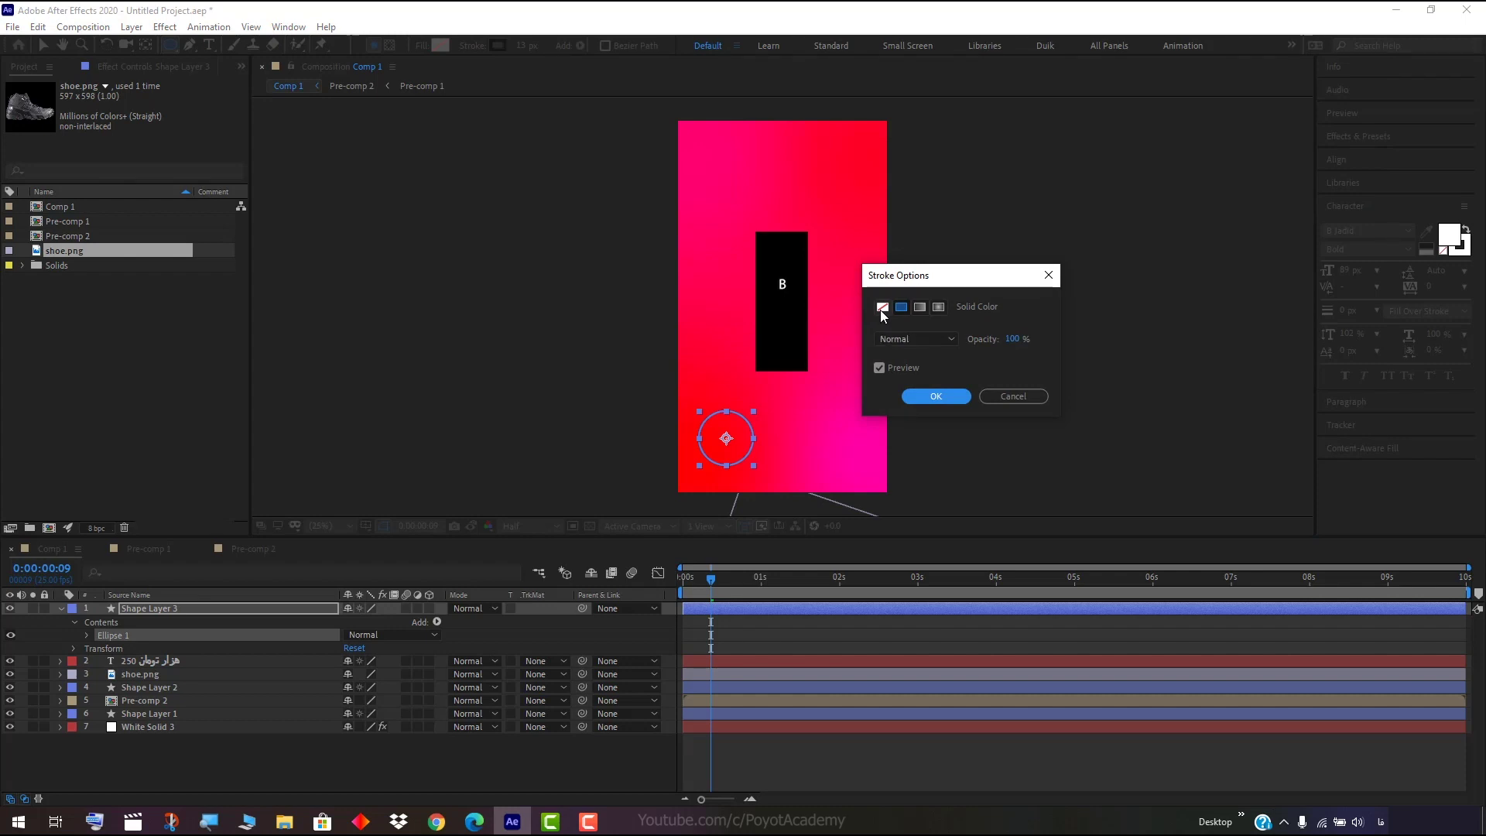
left_click(881, 309)
left_click(937, 396)
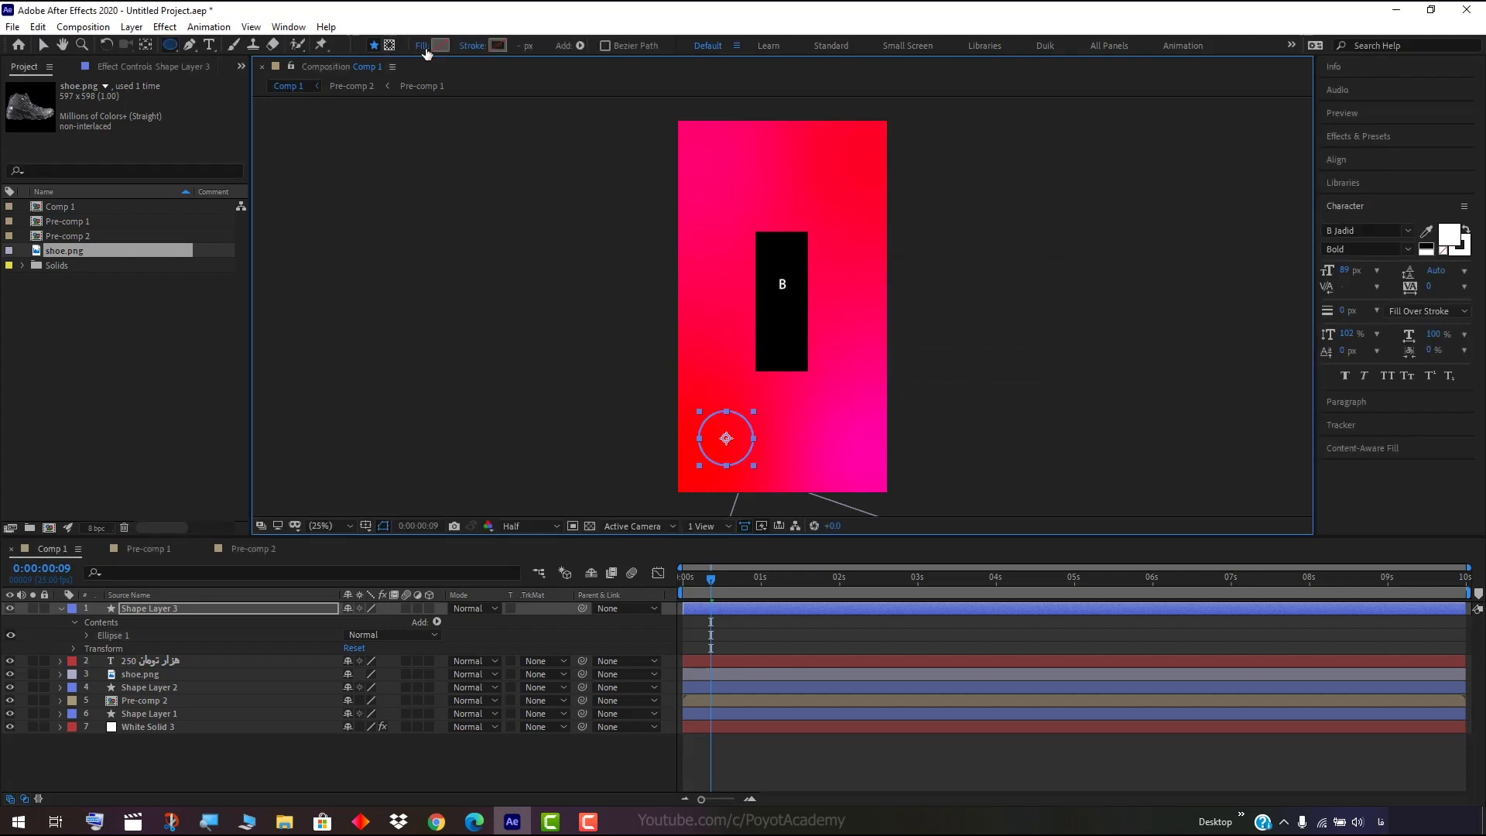
left_click(438, 47)
left_click_drag(976, 395, 908, 322)
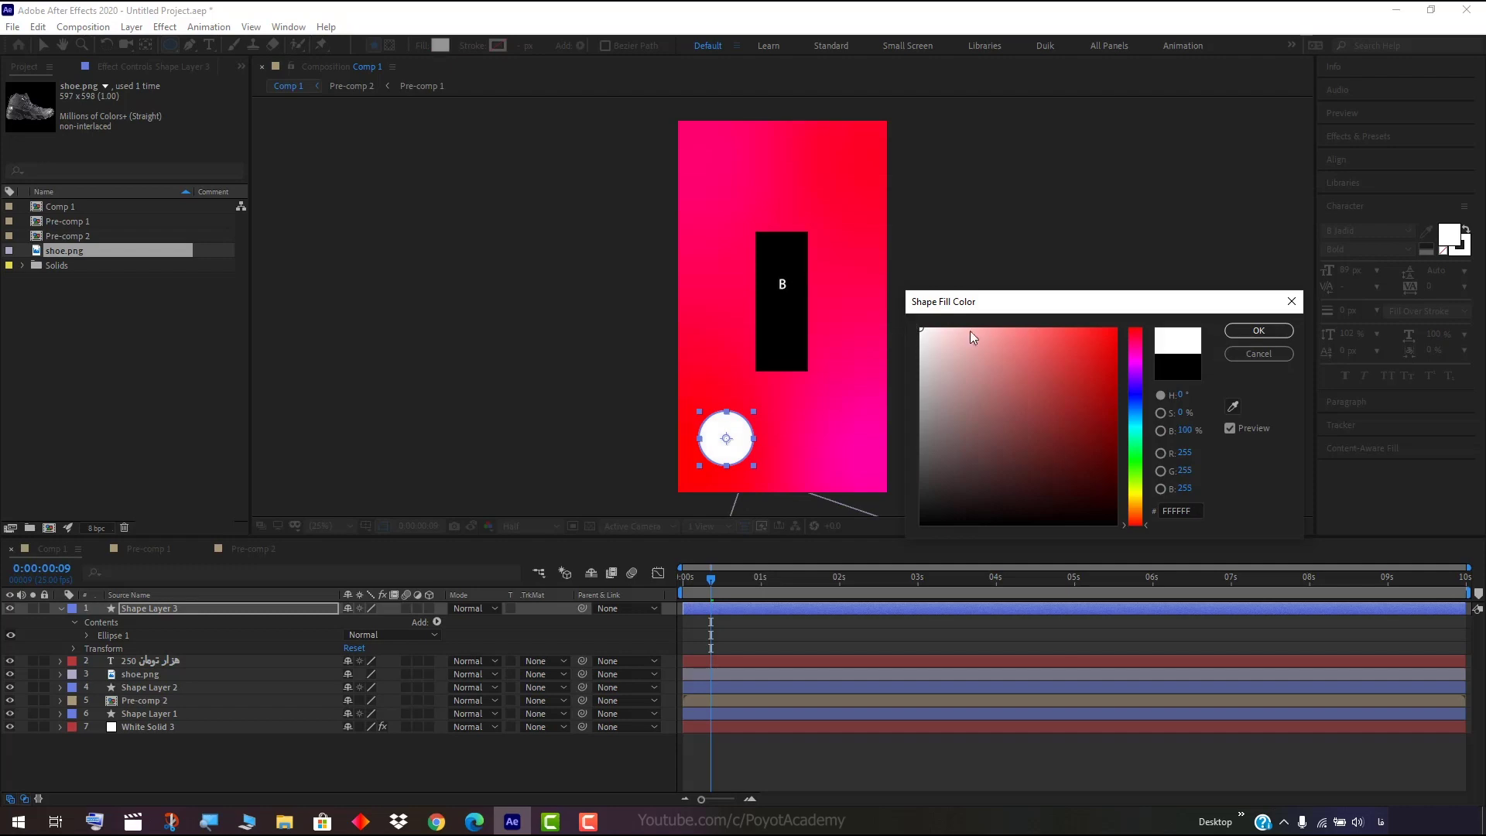
left_click(1255, 331)
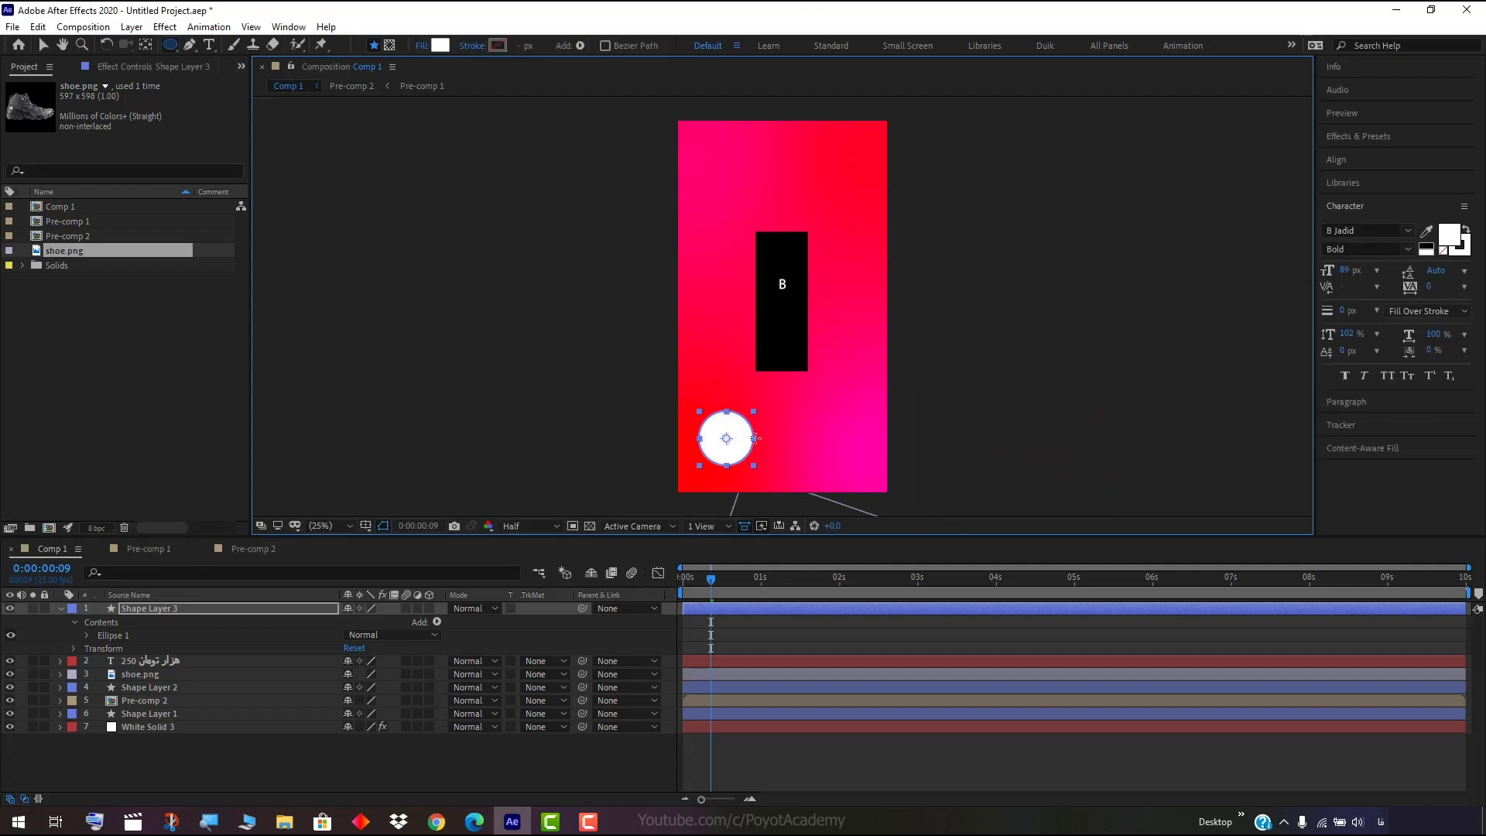
left_click(171, 609)
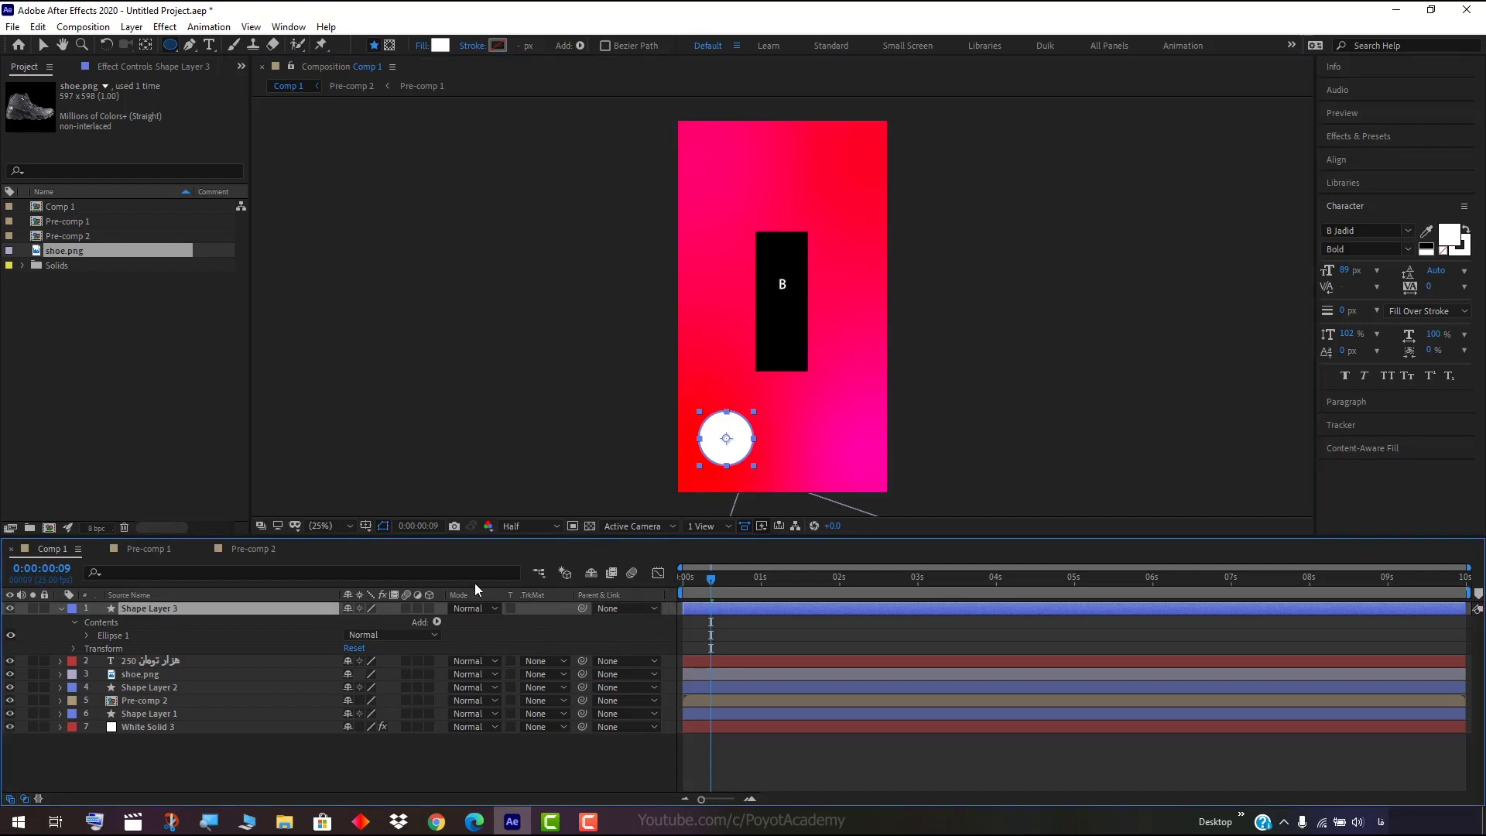
Keyframe Shape Layer 3's Opacity from about 55% at 0 s to 0% at 1 s.
left_click(74, 649)
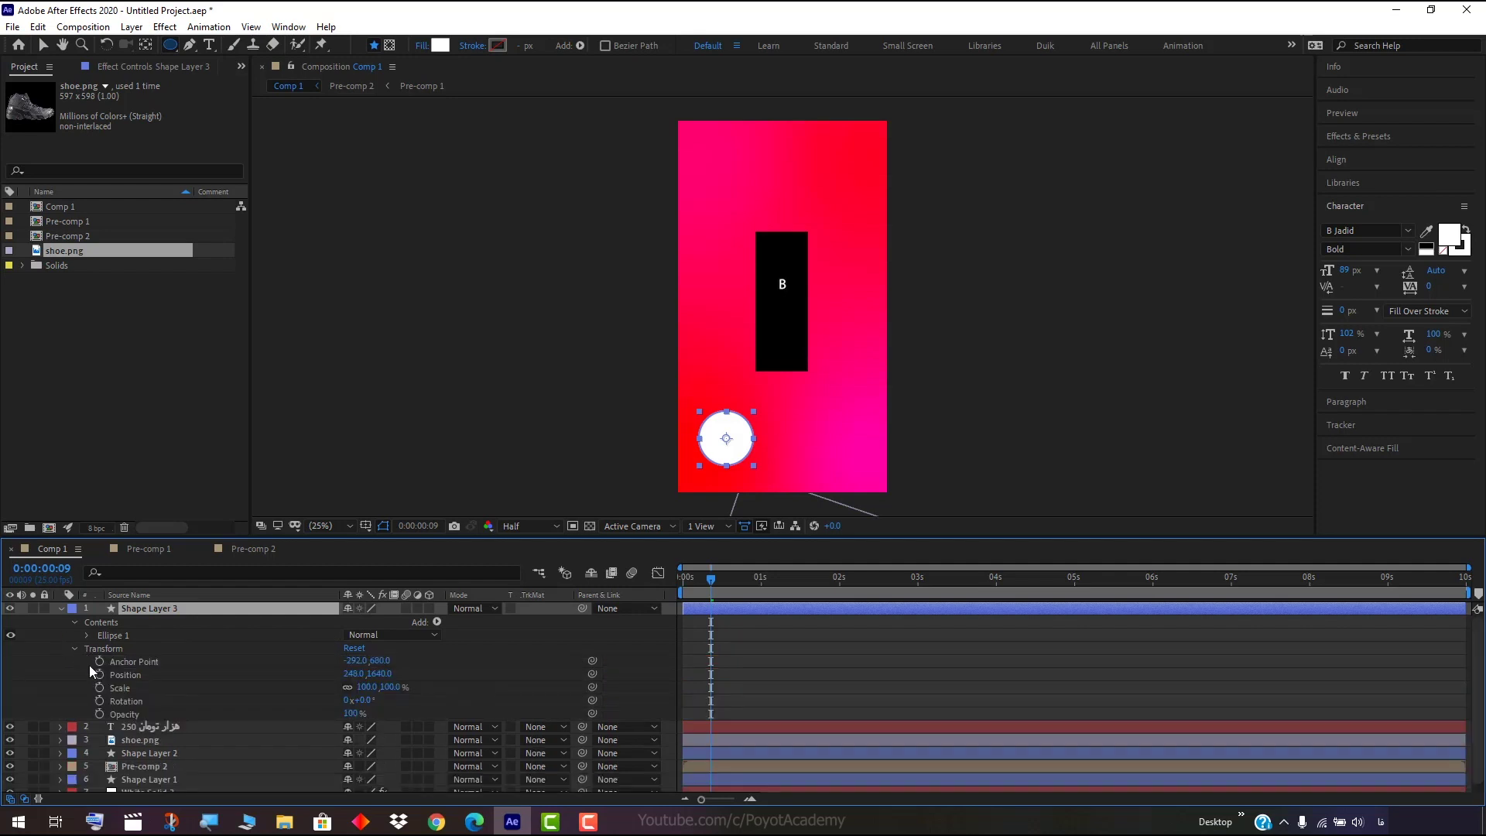
left_click(123, 716)
mouse_move(353, 714)
left_mouse_down()
mouse_move(298, 720)
mouse_move(311, 720)
left_mouse_up()
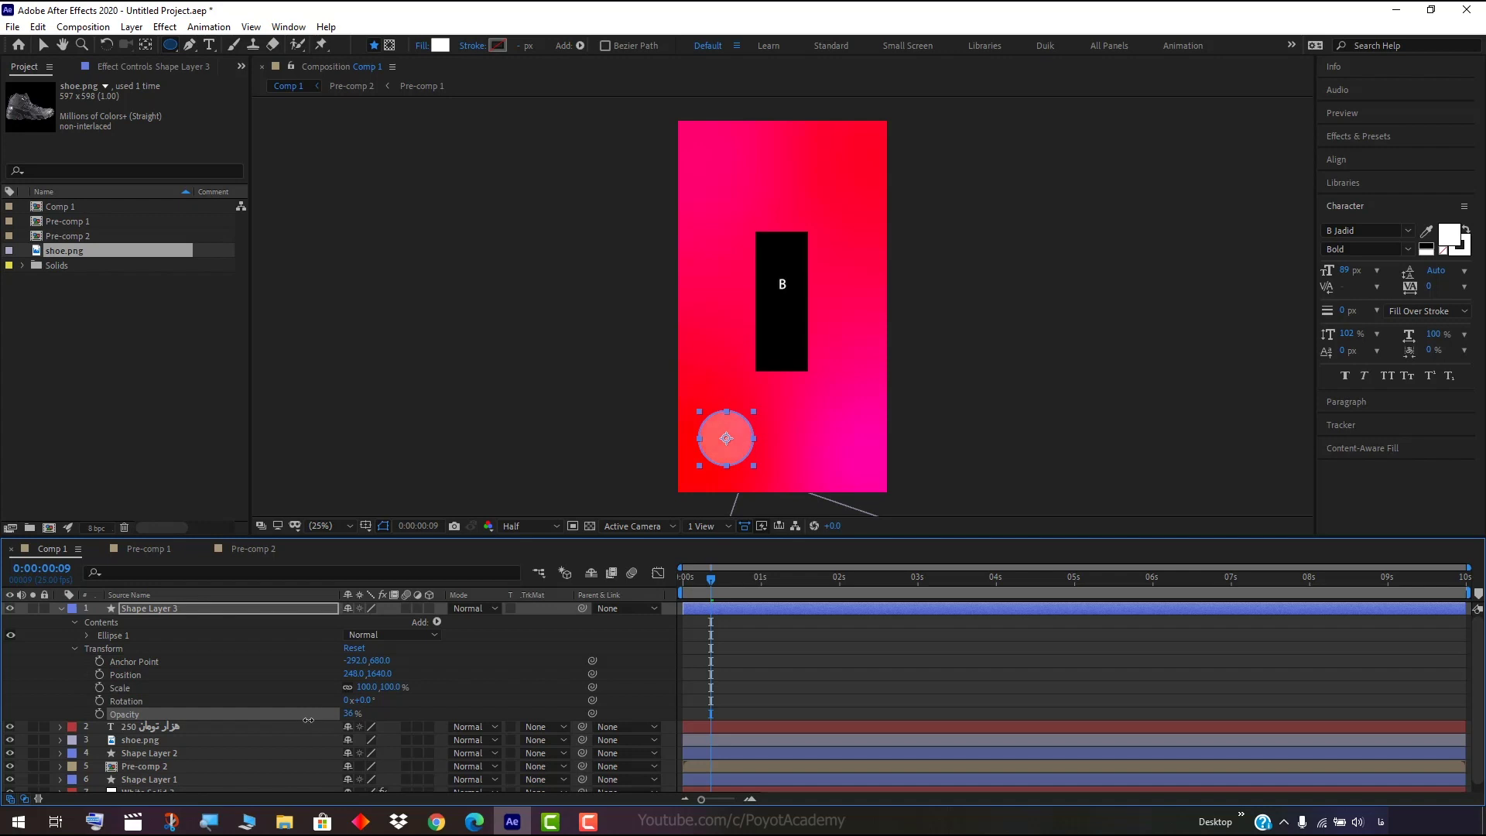
left_click_drag(710, 578, 698, 578)
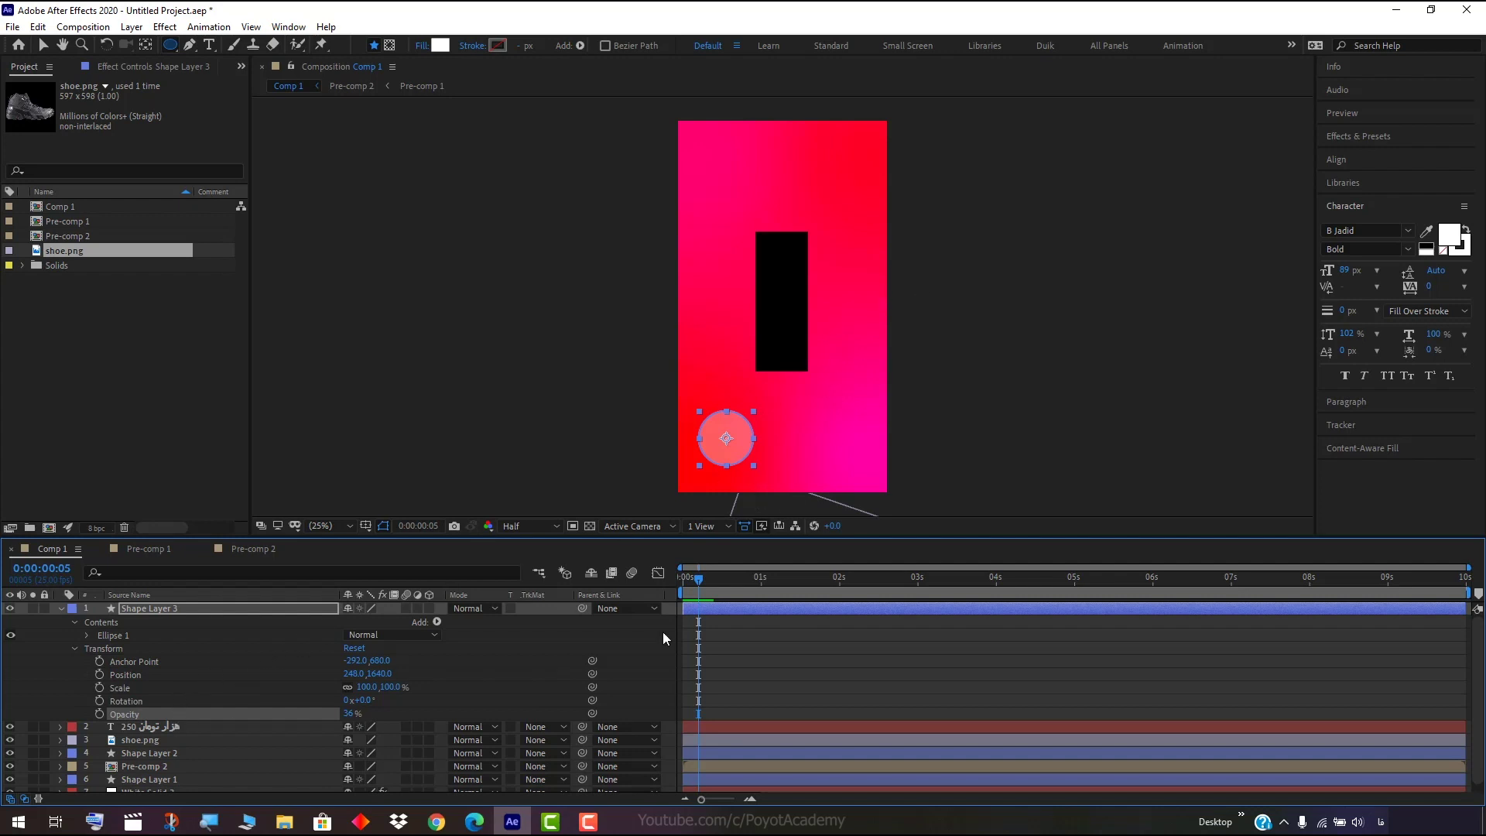
left_click_drag(698, 579, 678, 585)
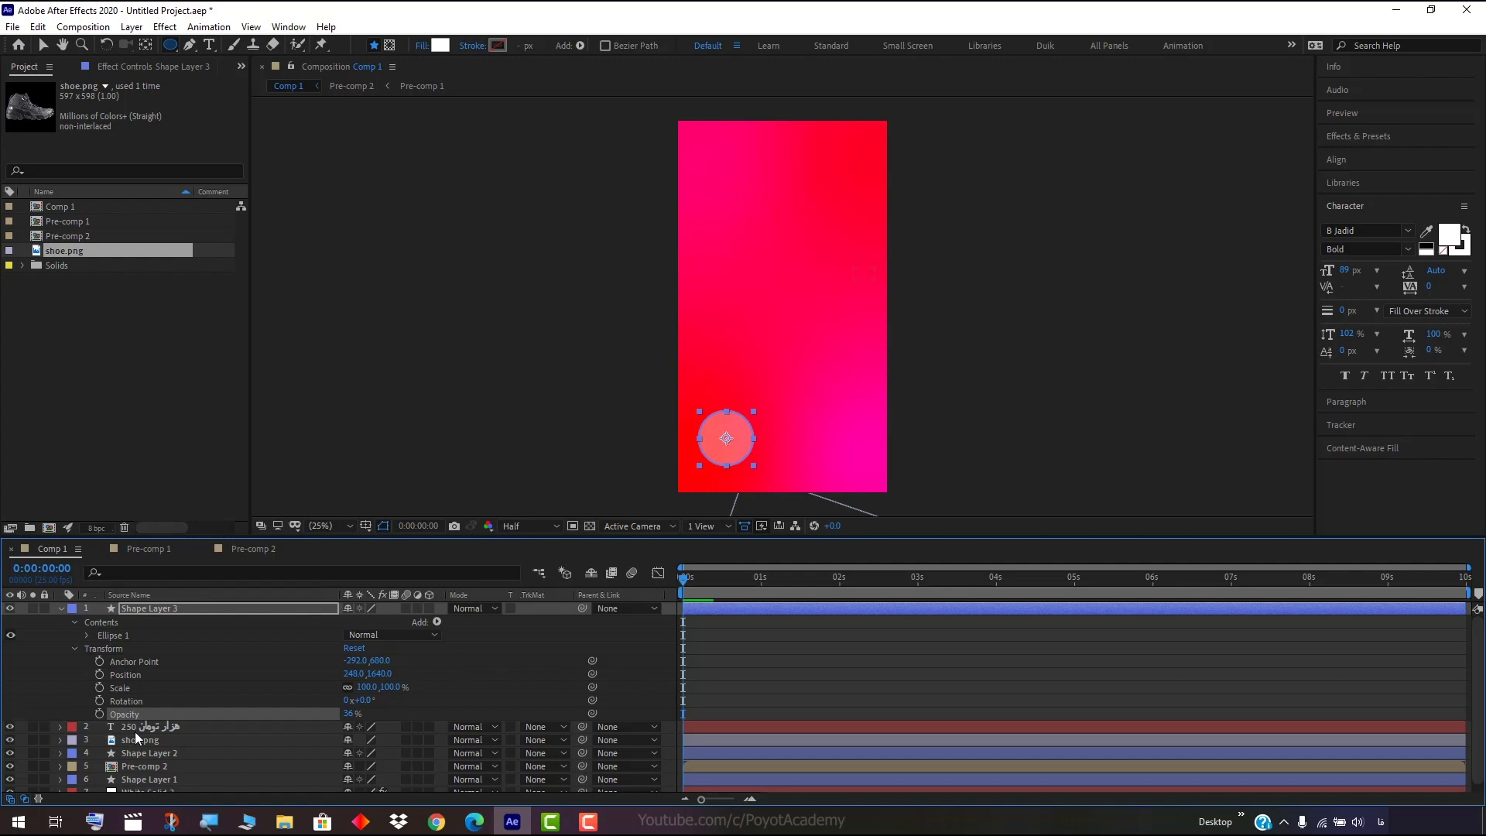
left_click(100, 714)
left_click_drag(683, 579, 761, 580)
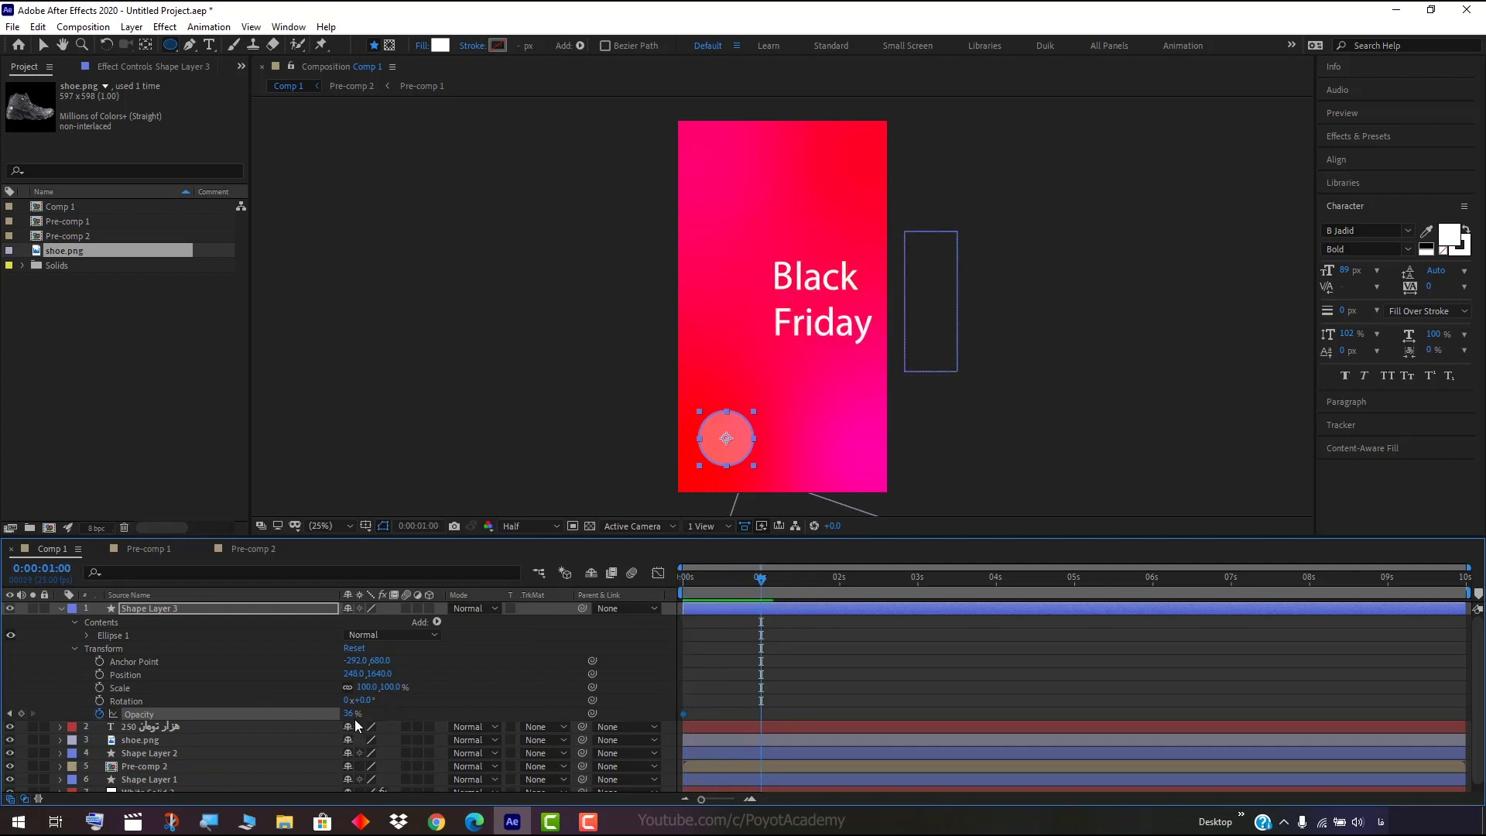
left_click_drag(349, 714, 309, 711)
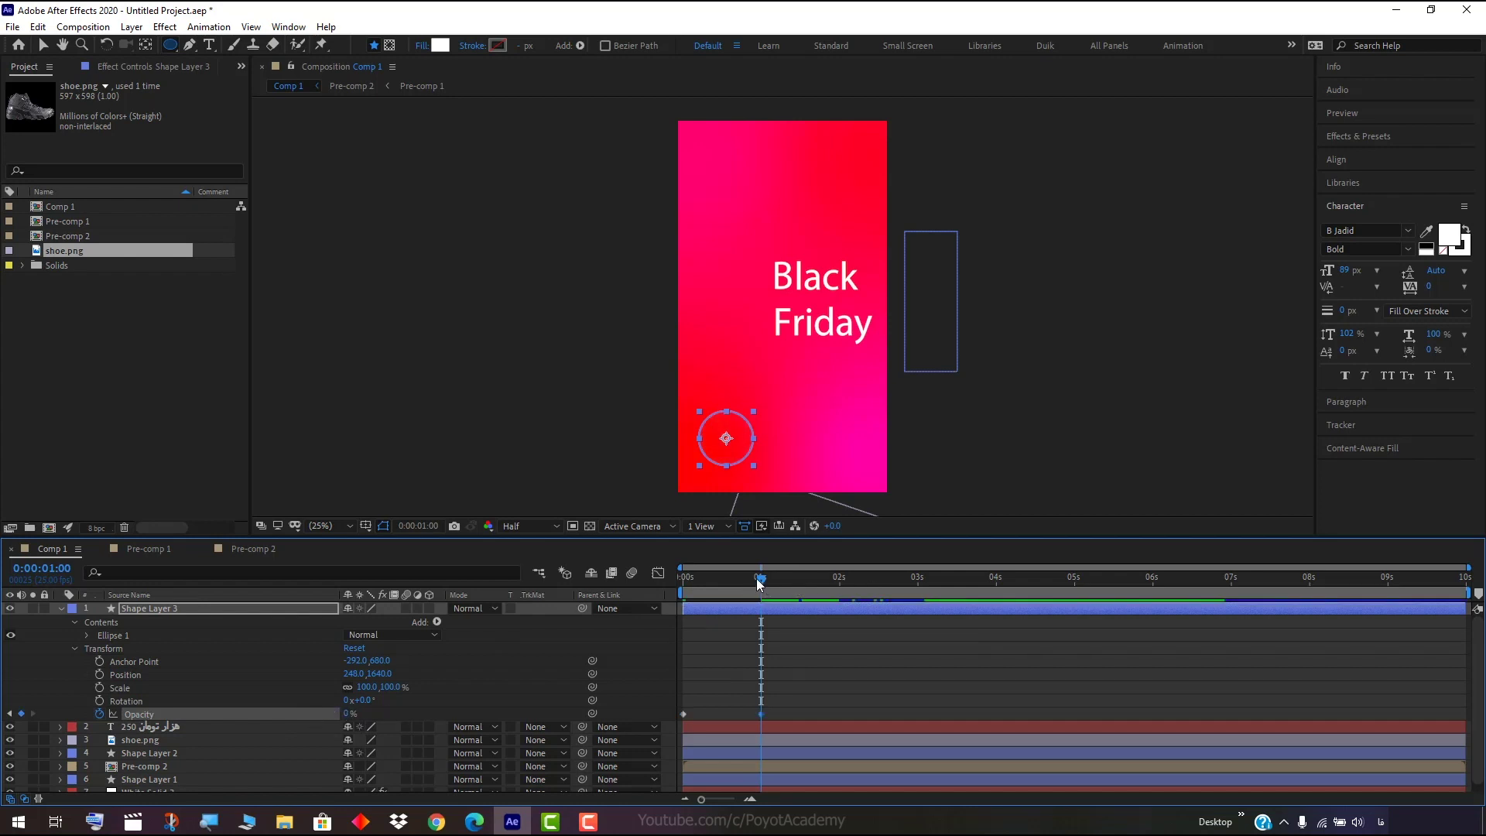
left_click_drag(760, 578, 684, 580)
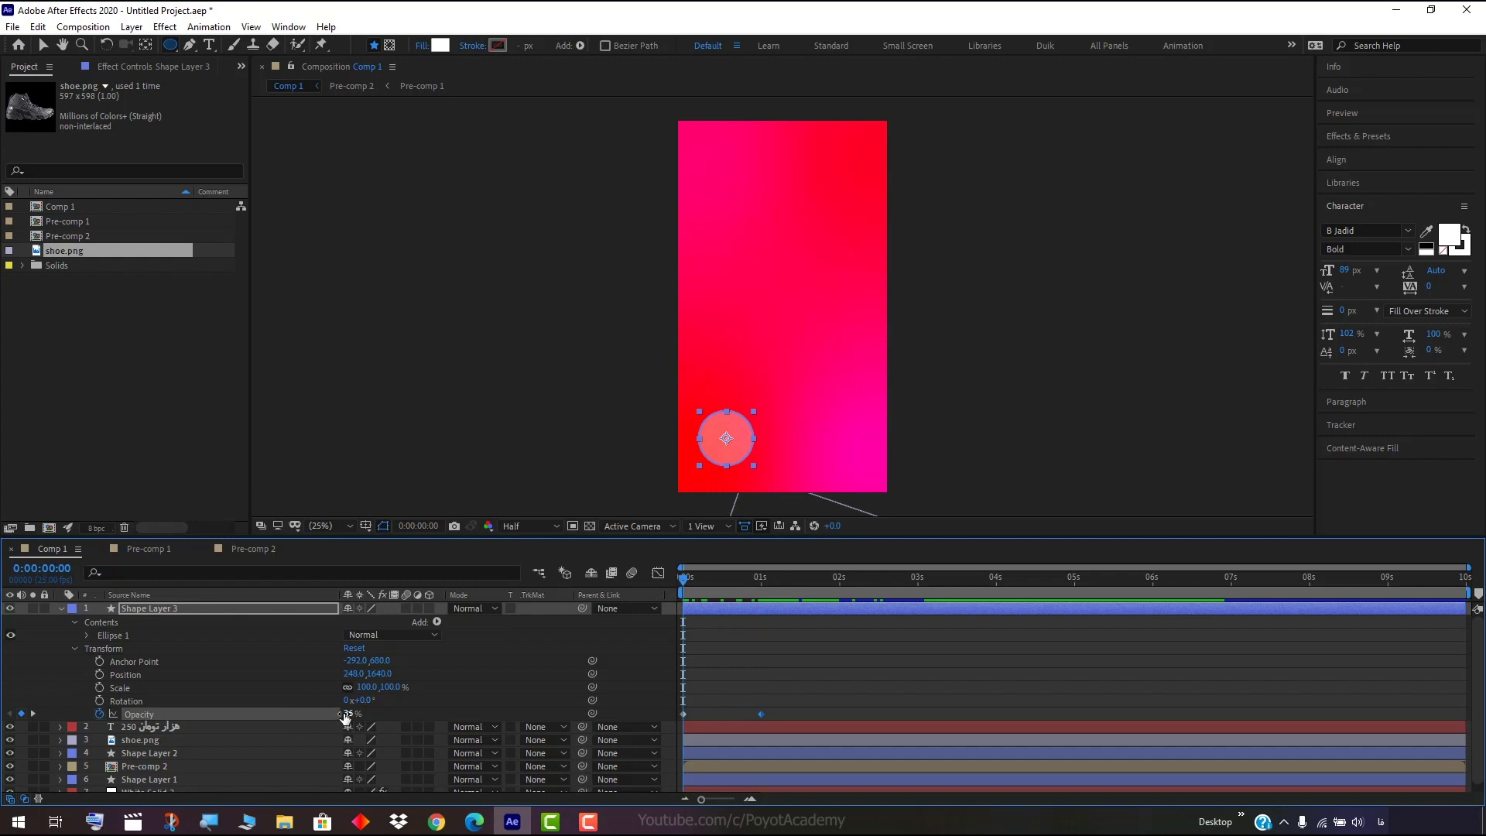
left_click_drag(345, 716, 356, 712)
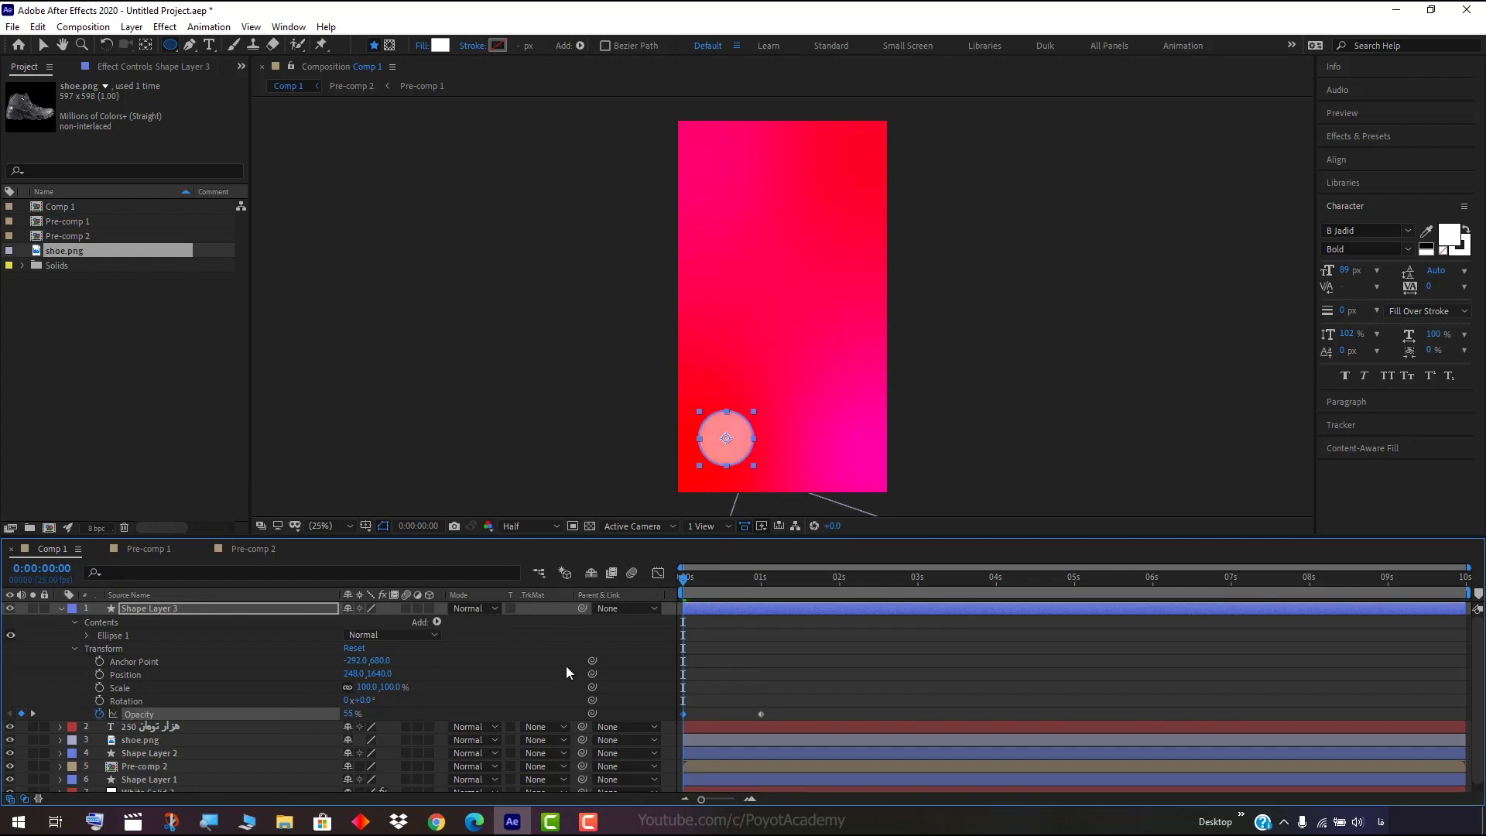
left_click_drag(683, 582, 670, 589)
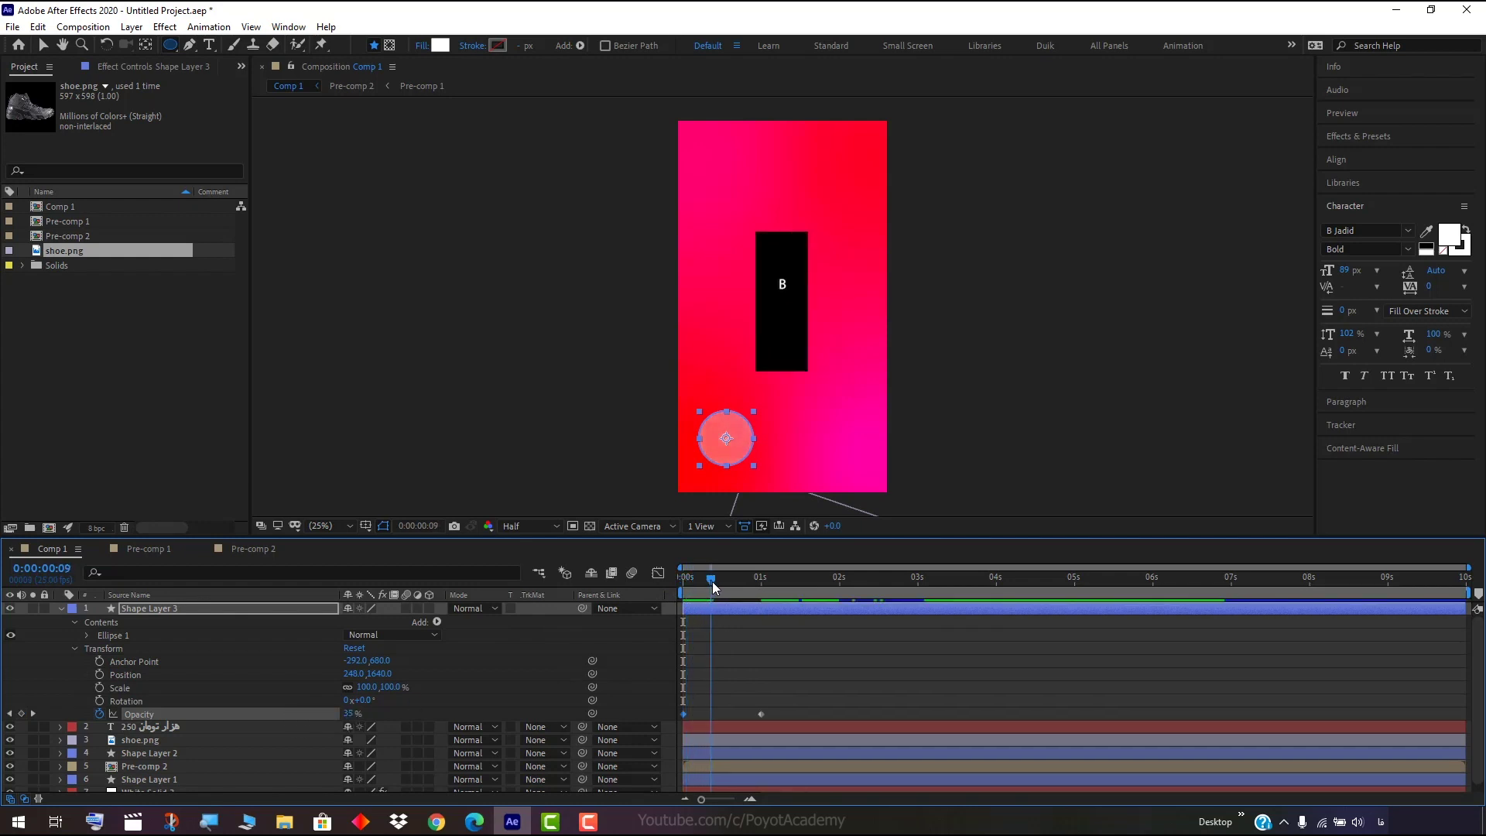
Keyframe the circle's Scale from 100% at 0 s to about 324% at 1 s, then preview.
left_click(117, 687)
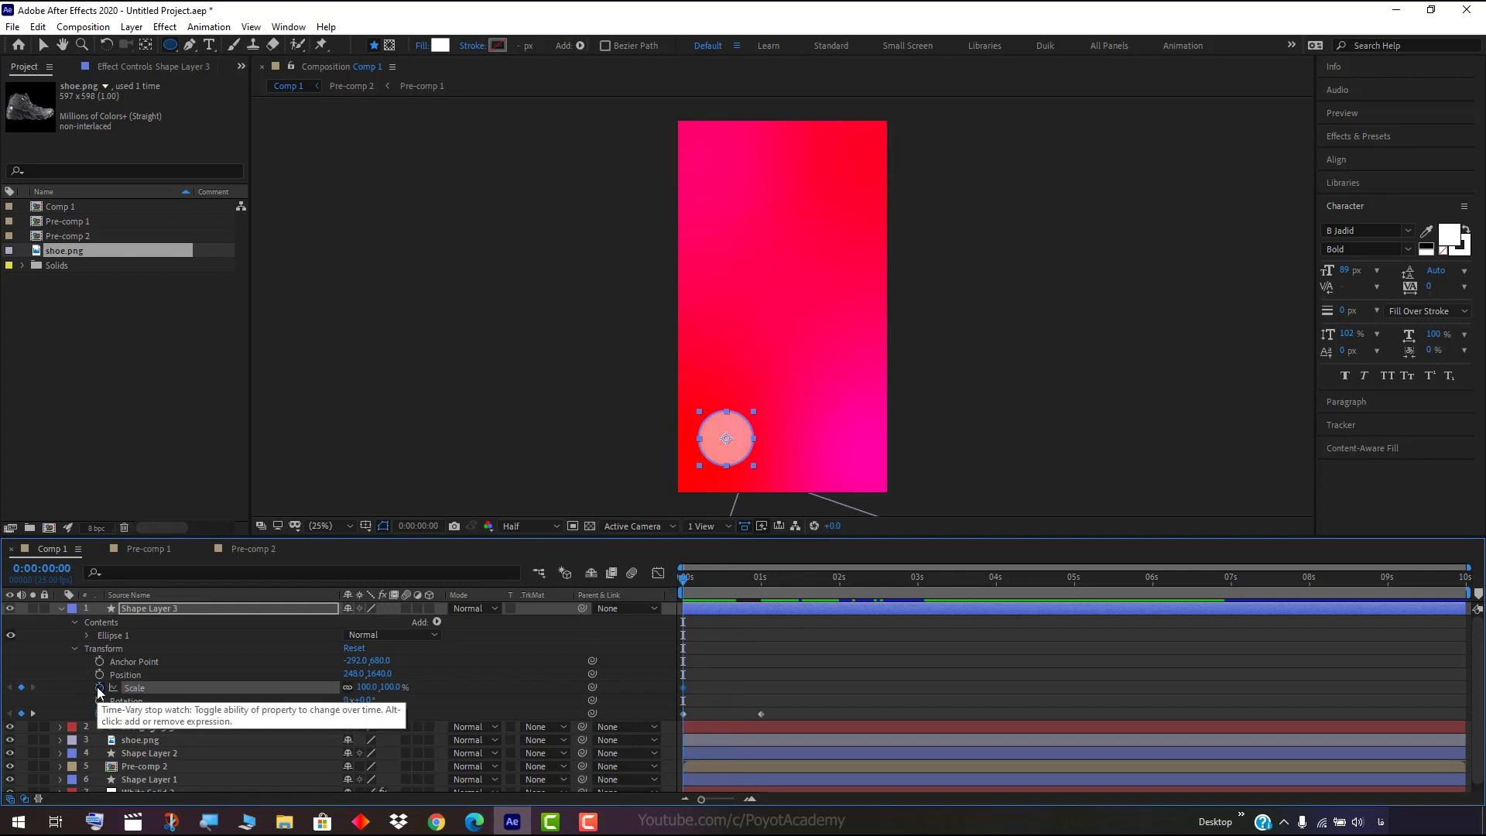
left_click(97, 687)
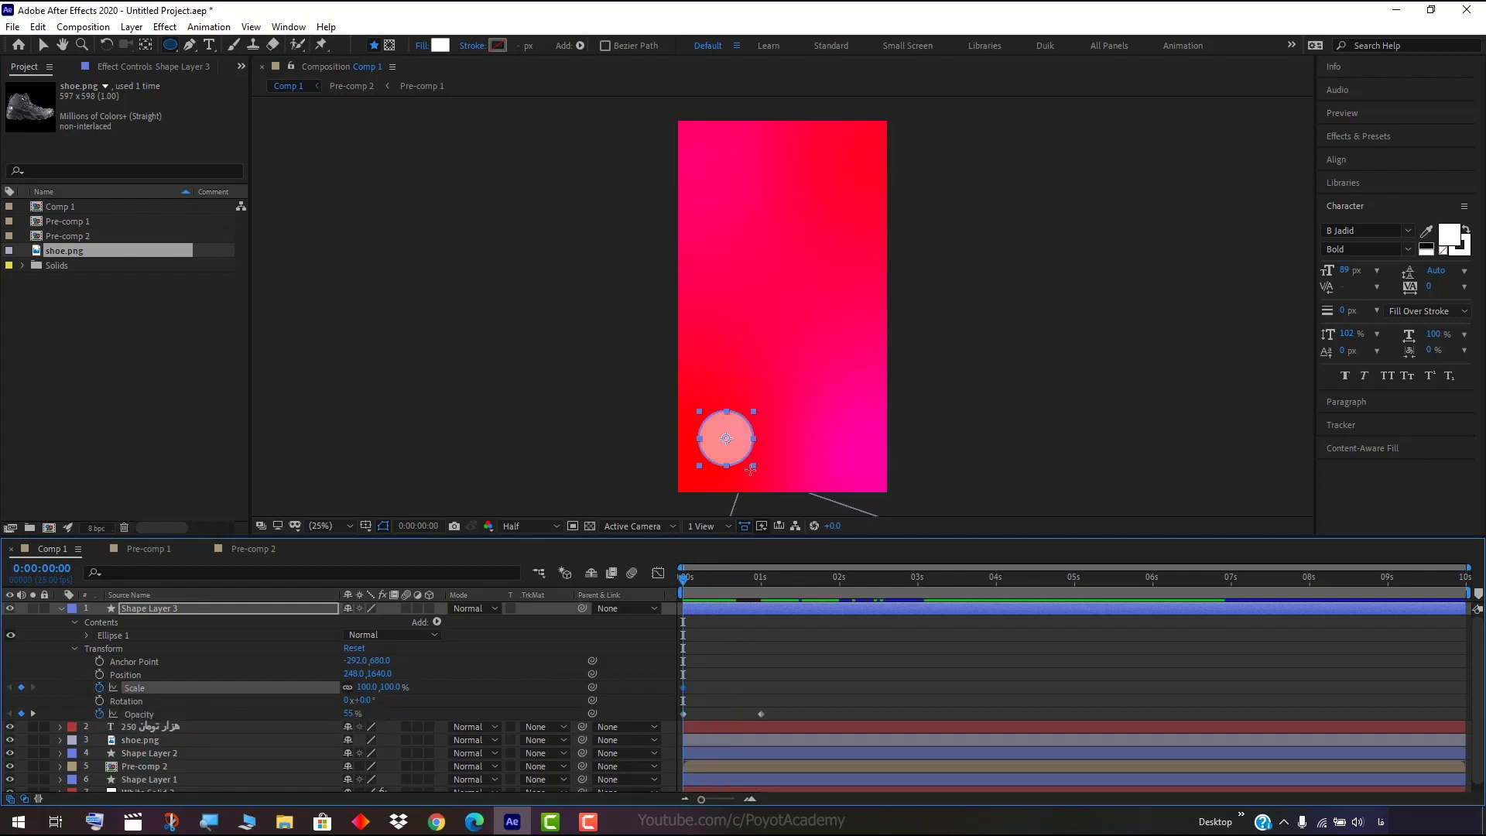
left_click_drag(681, 588, 761, 583)
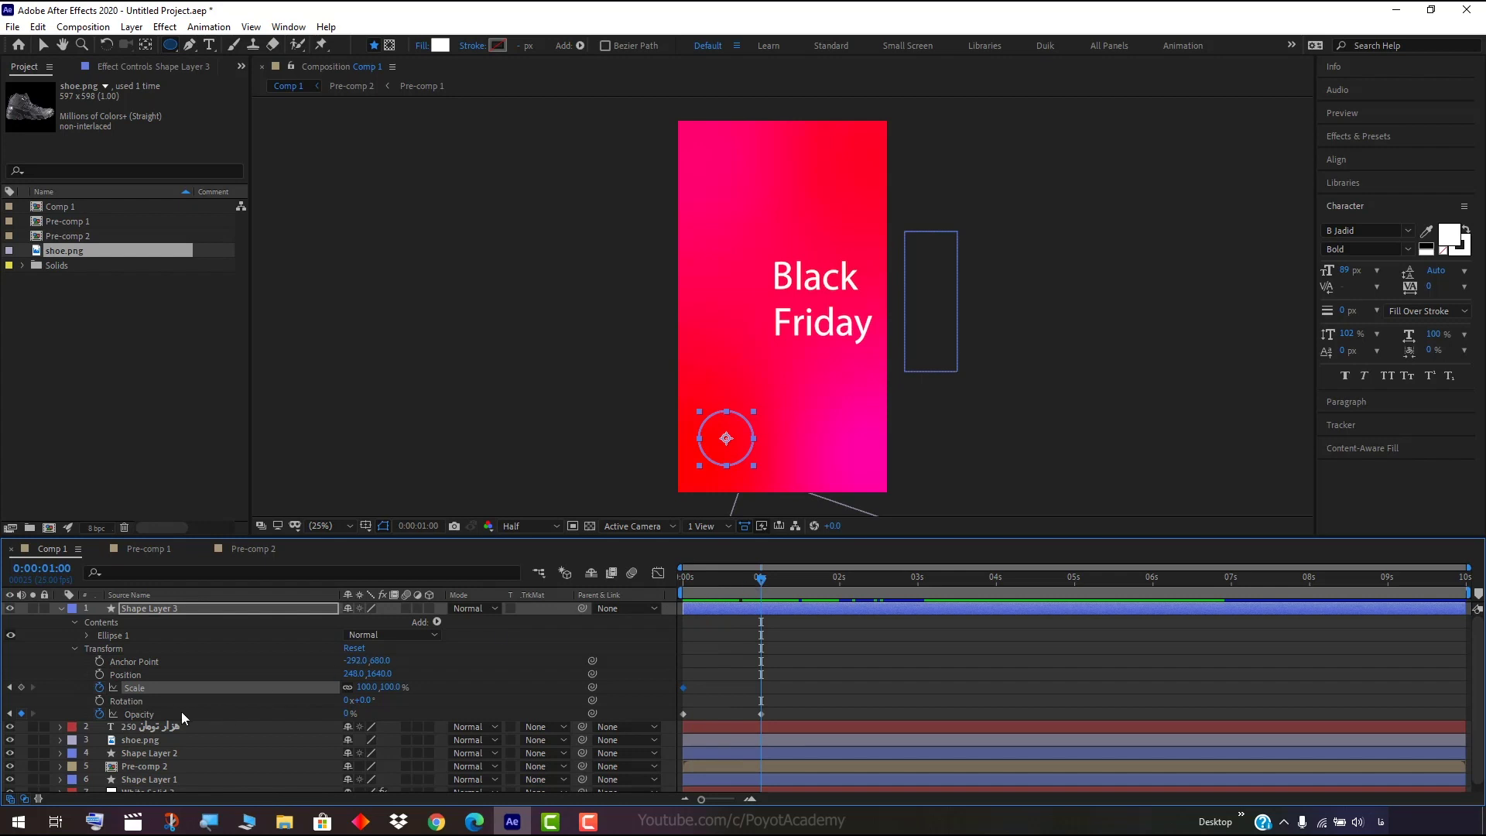
left_click_drag(395, 686, 603, 702)
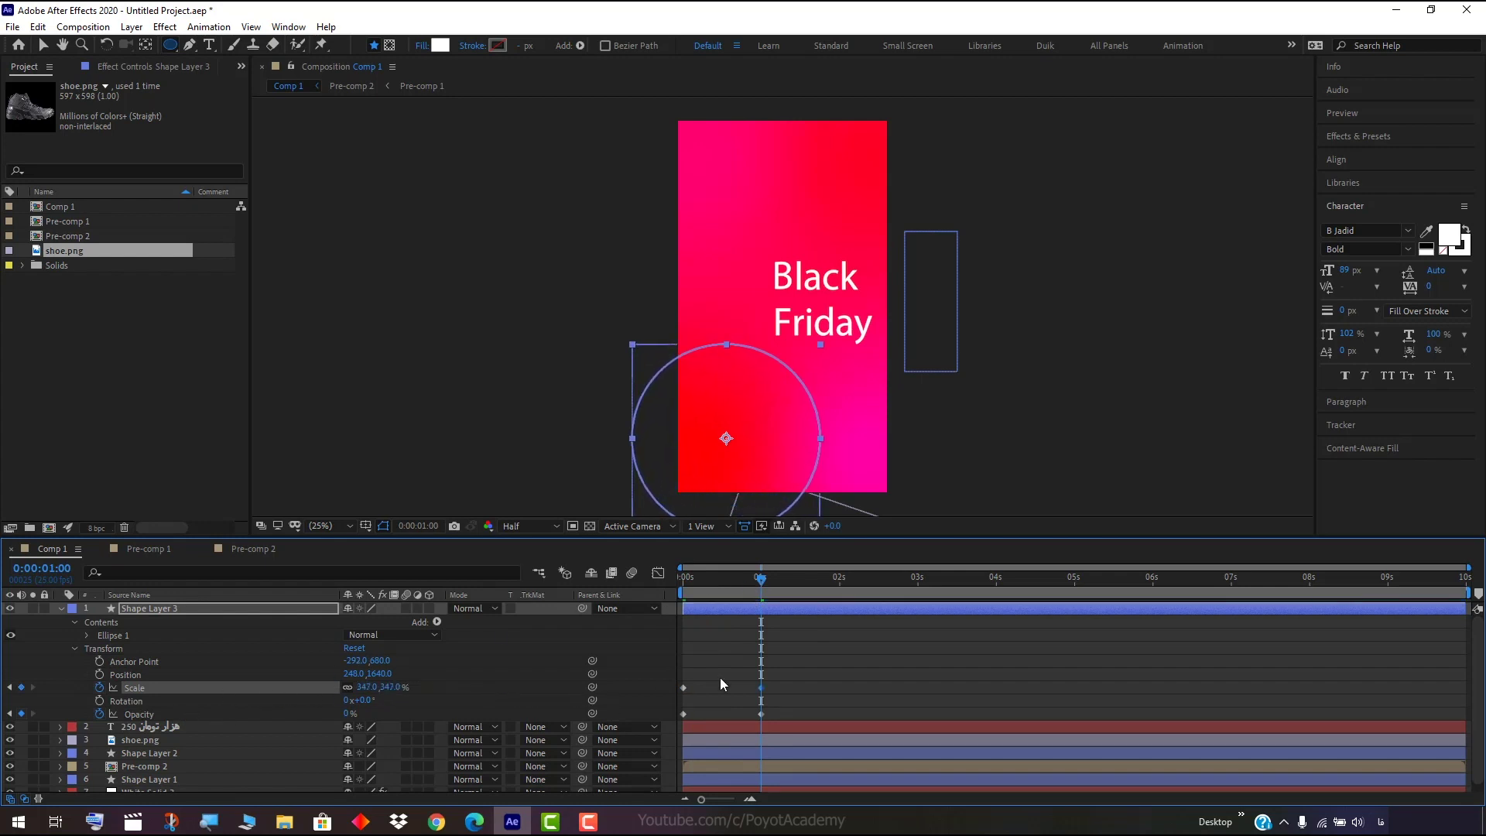
left_click_drag(765, 581, 666, 593)
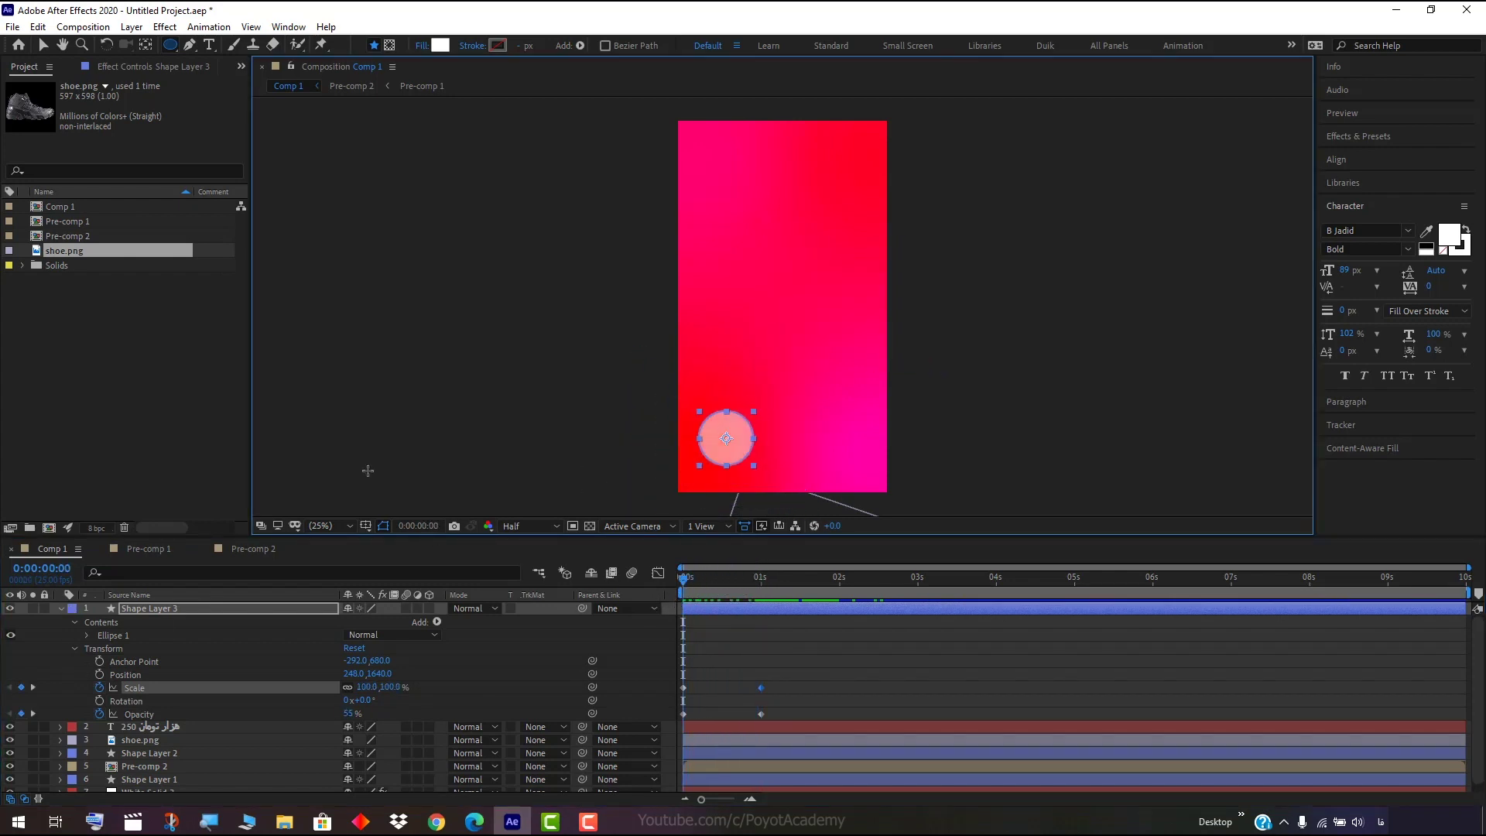
key("space")
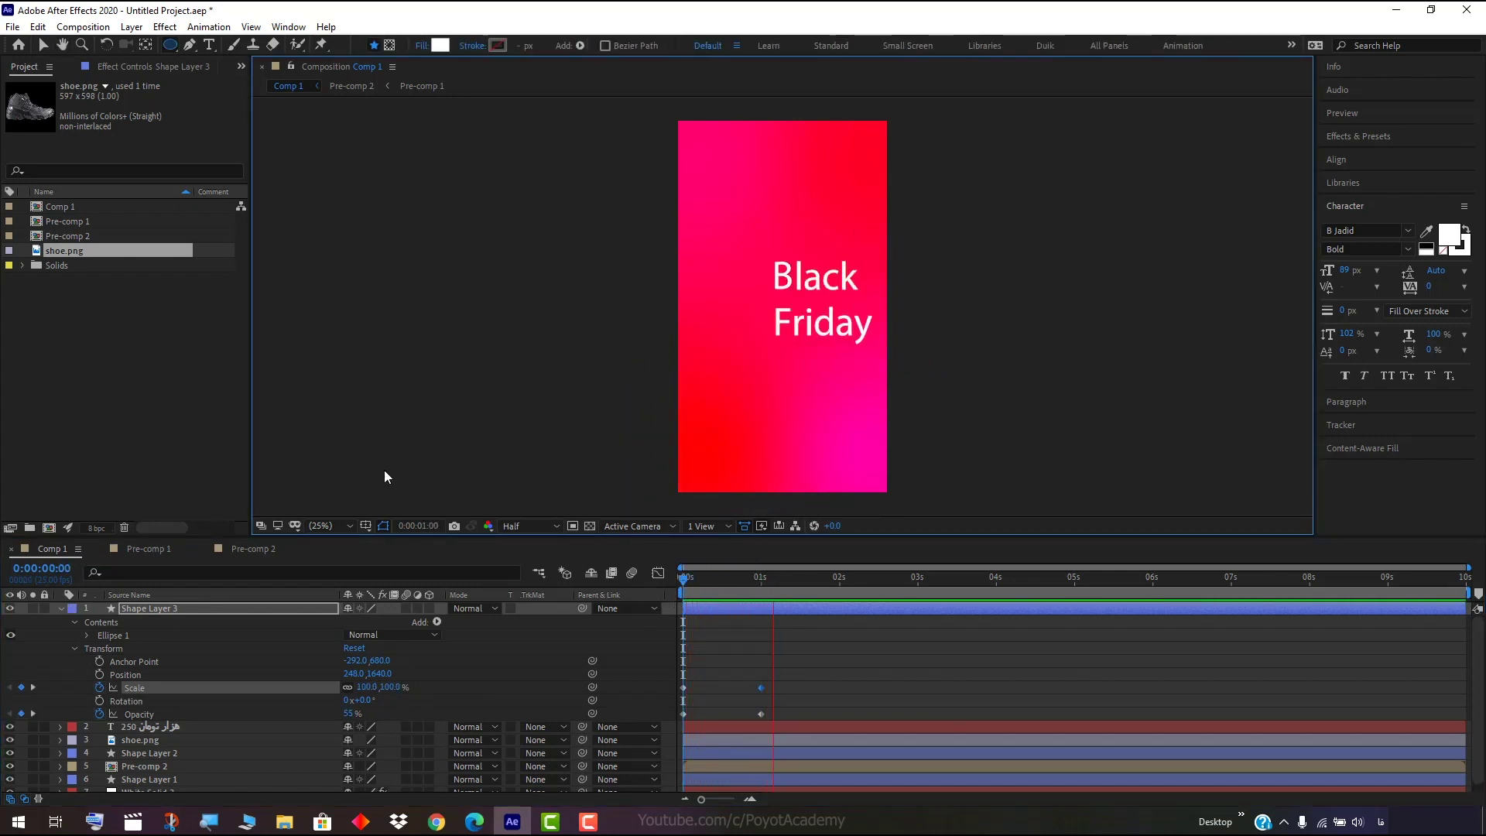
left_click(737, 584)
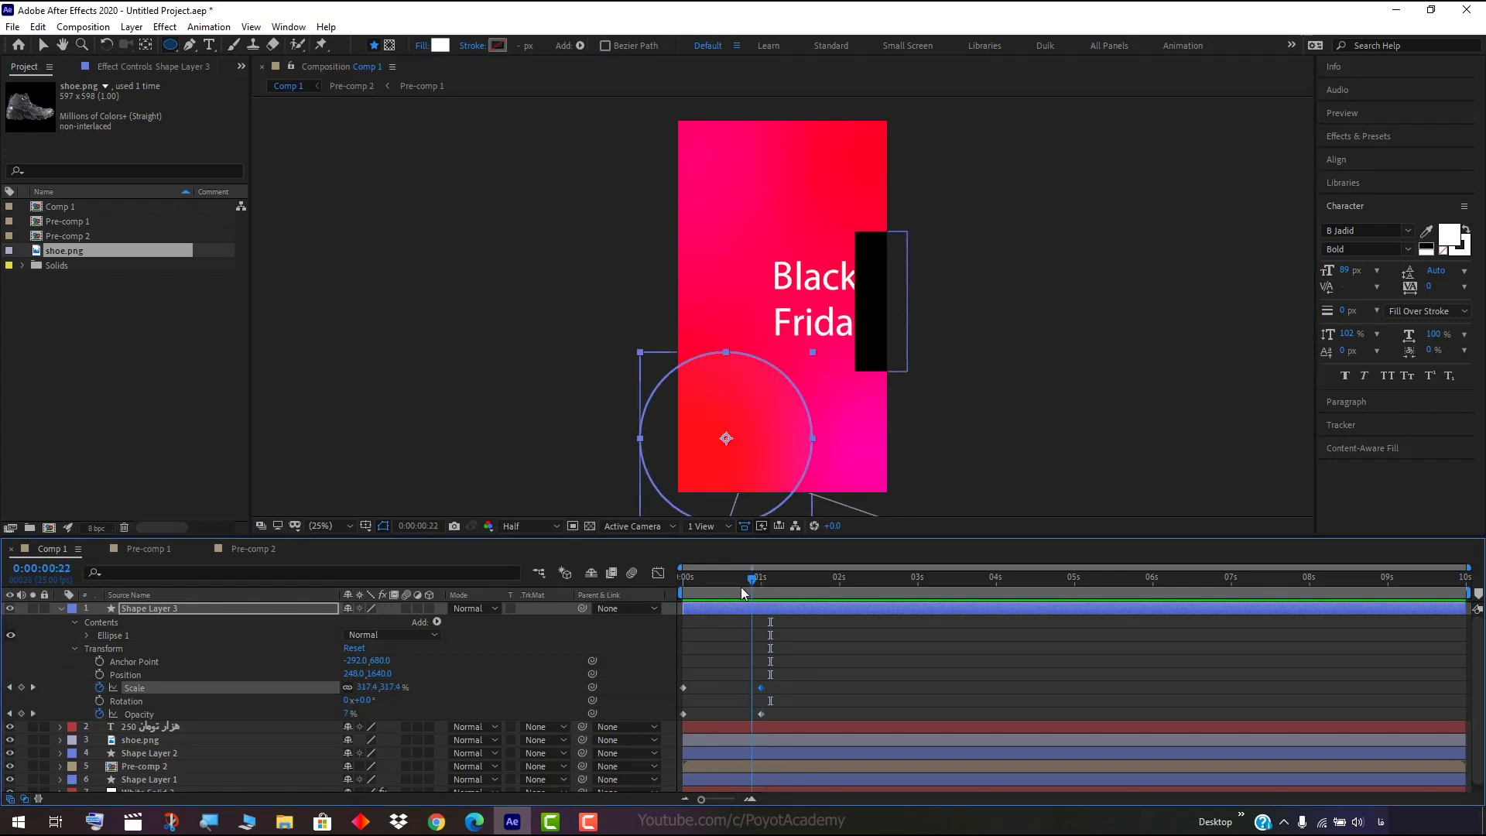
left_click_drag(741, 586, 667, 593)
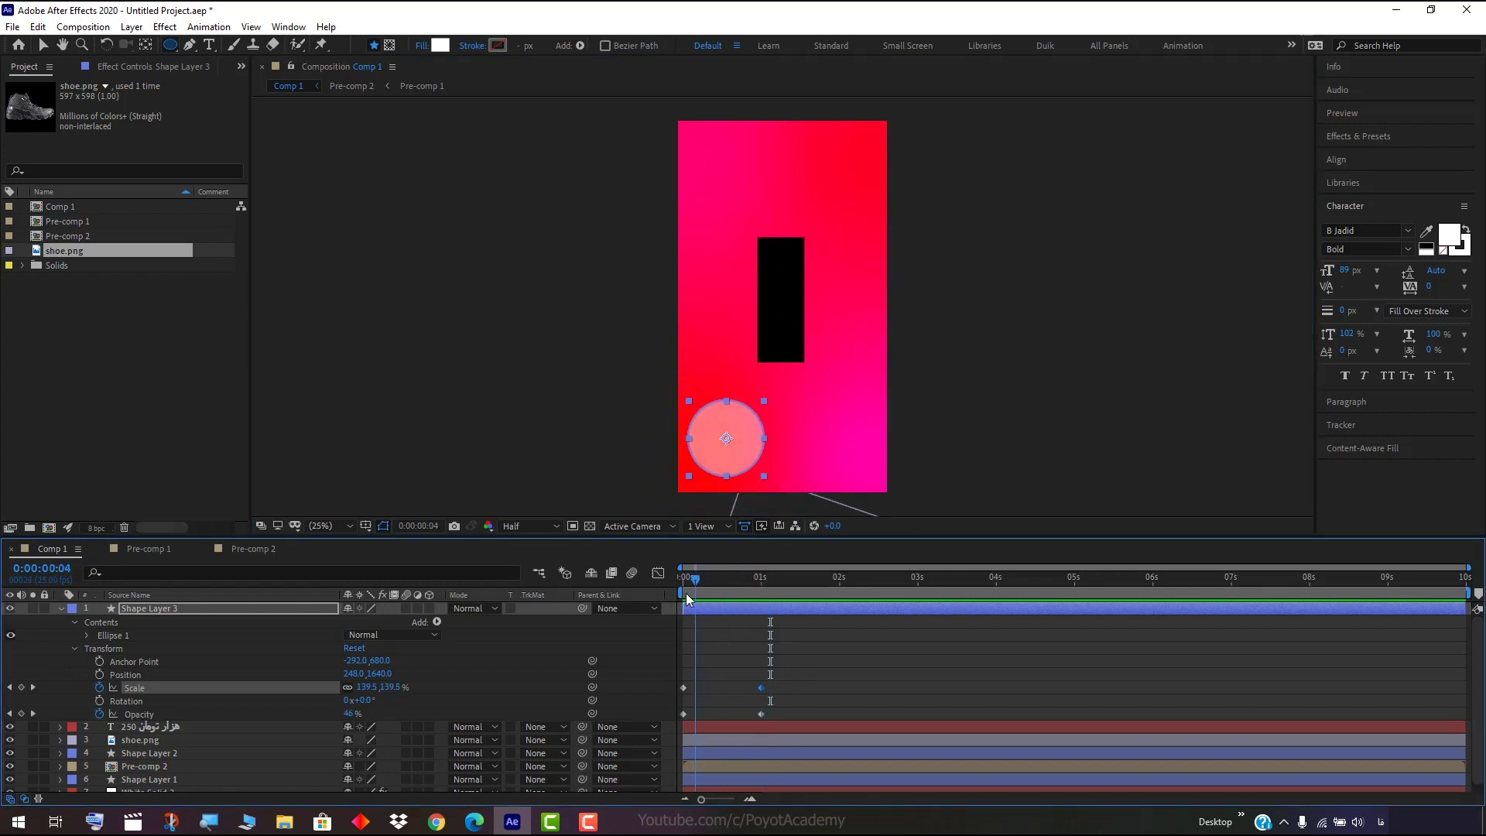
left_click(61, 610)
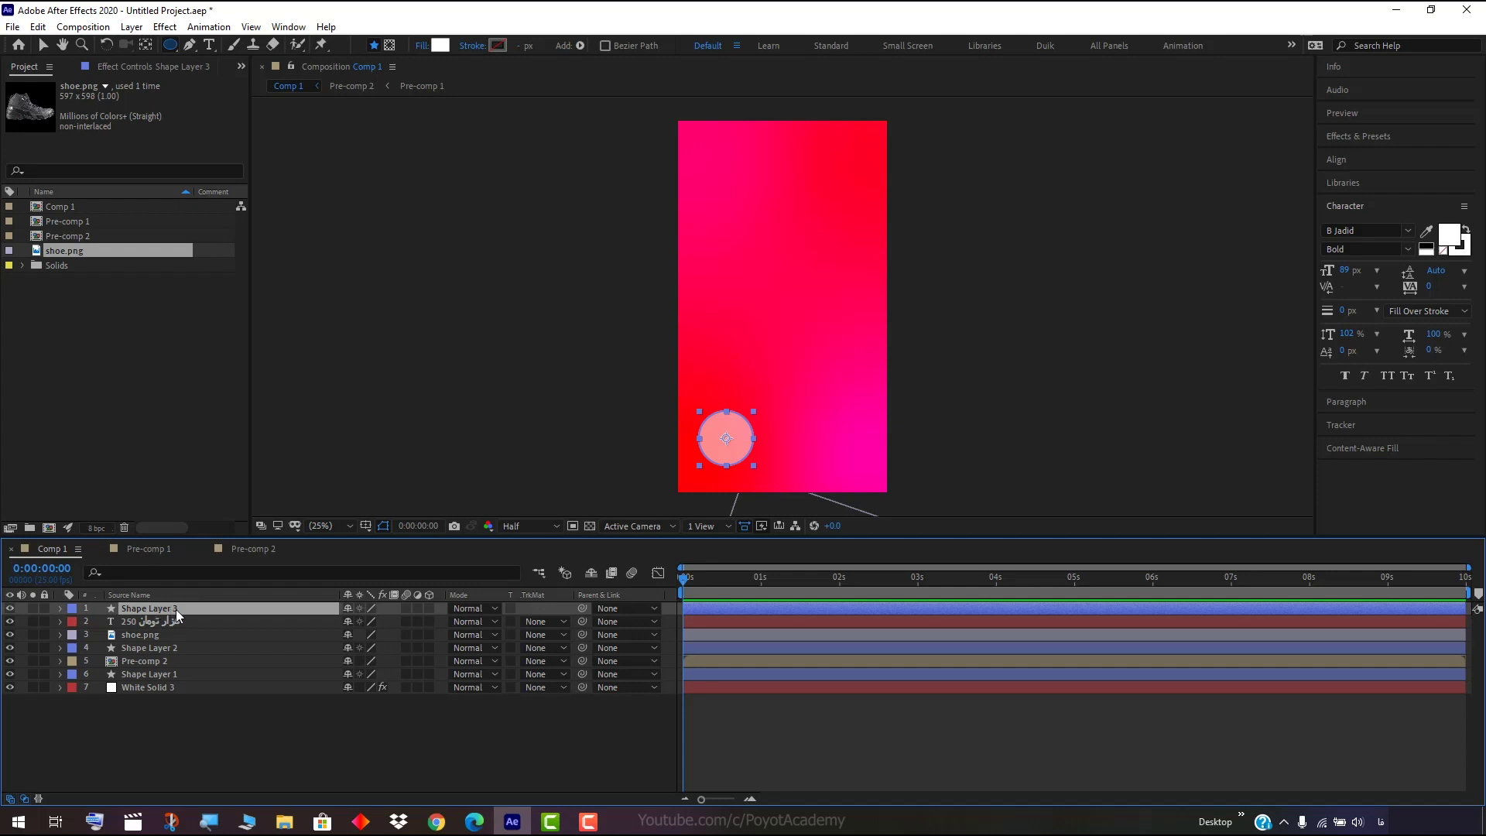
Duplicate the burst as Shape Layer 4, delay it about 1 s, and move it top-right.
key("ctrl+d")
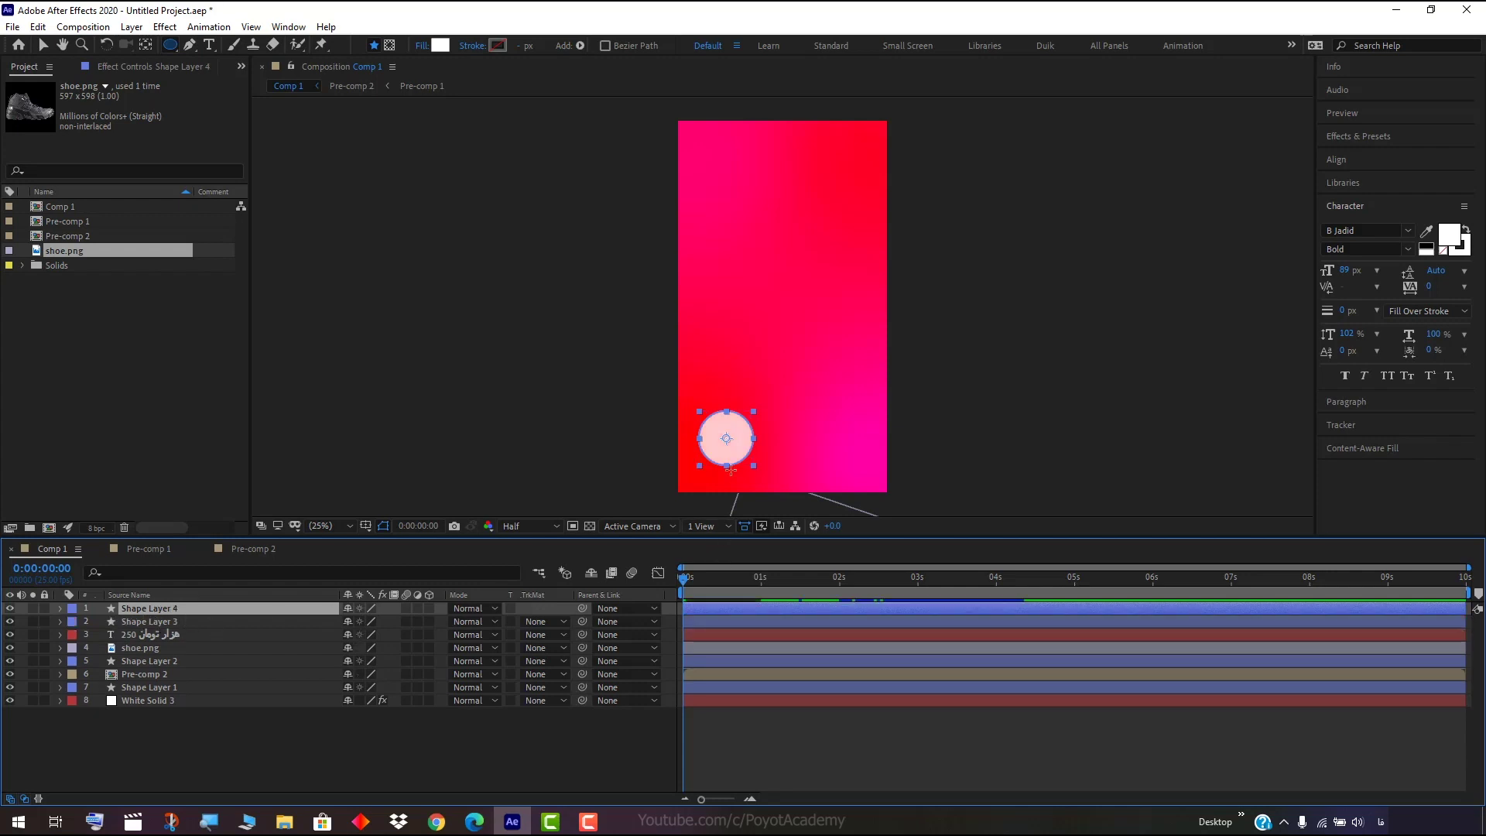
left_click(42, 45)
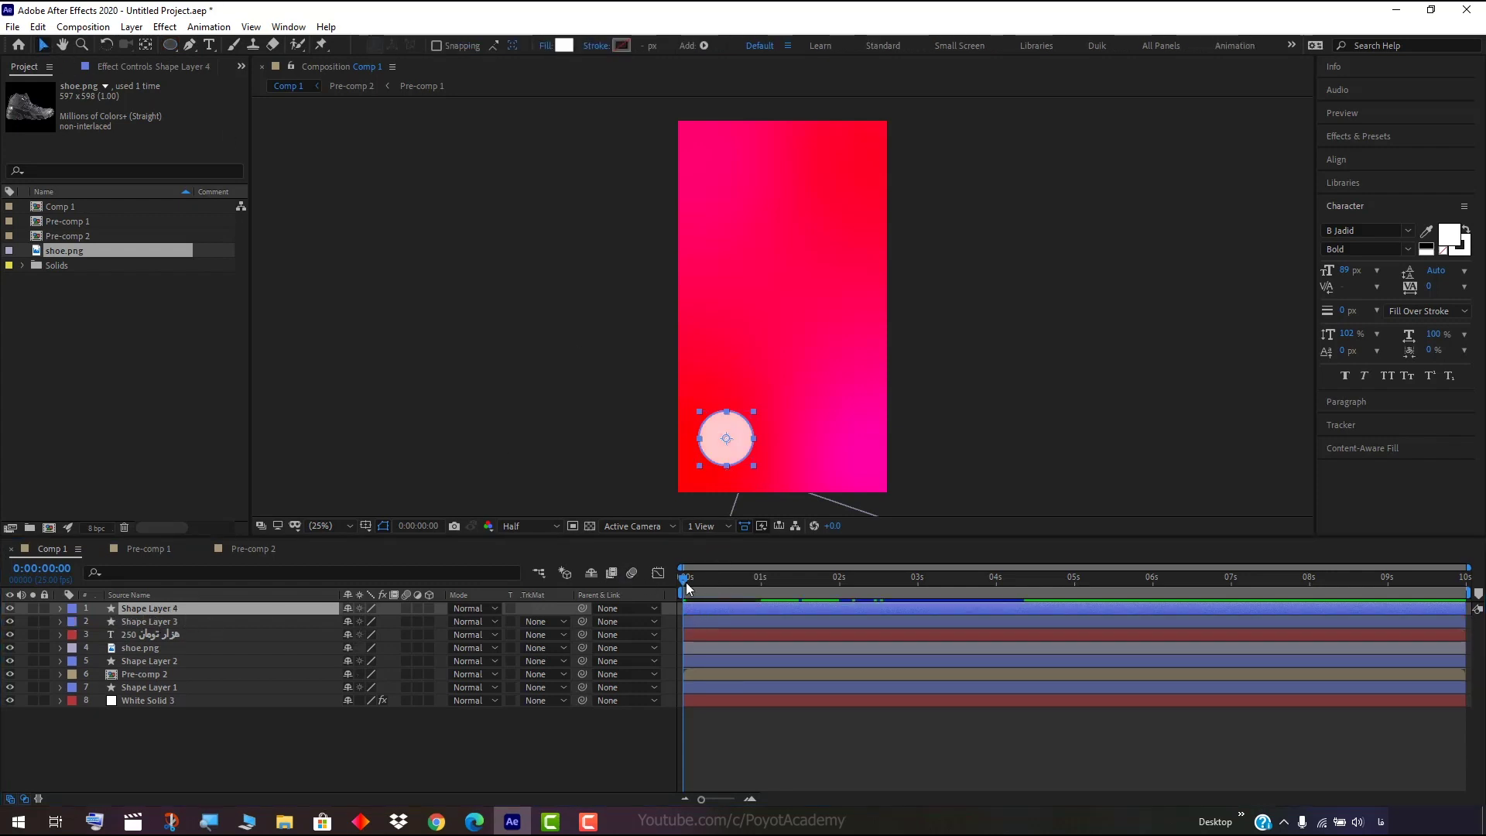
left_click_drag(684, 579, 770, 579)
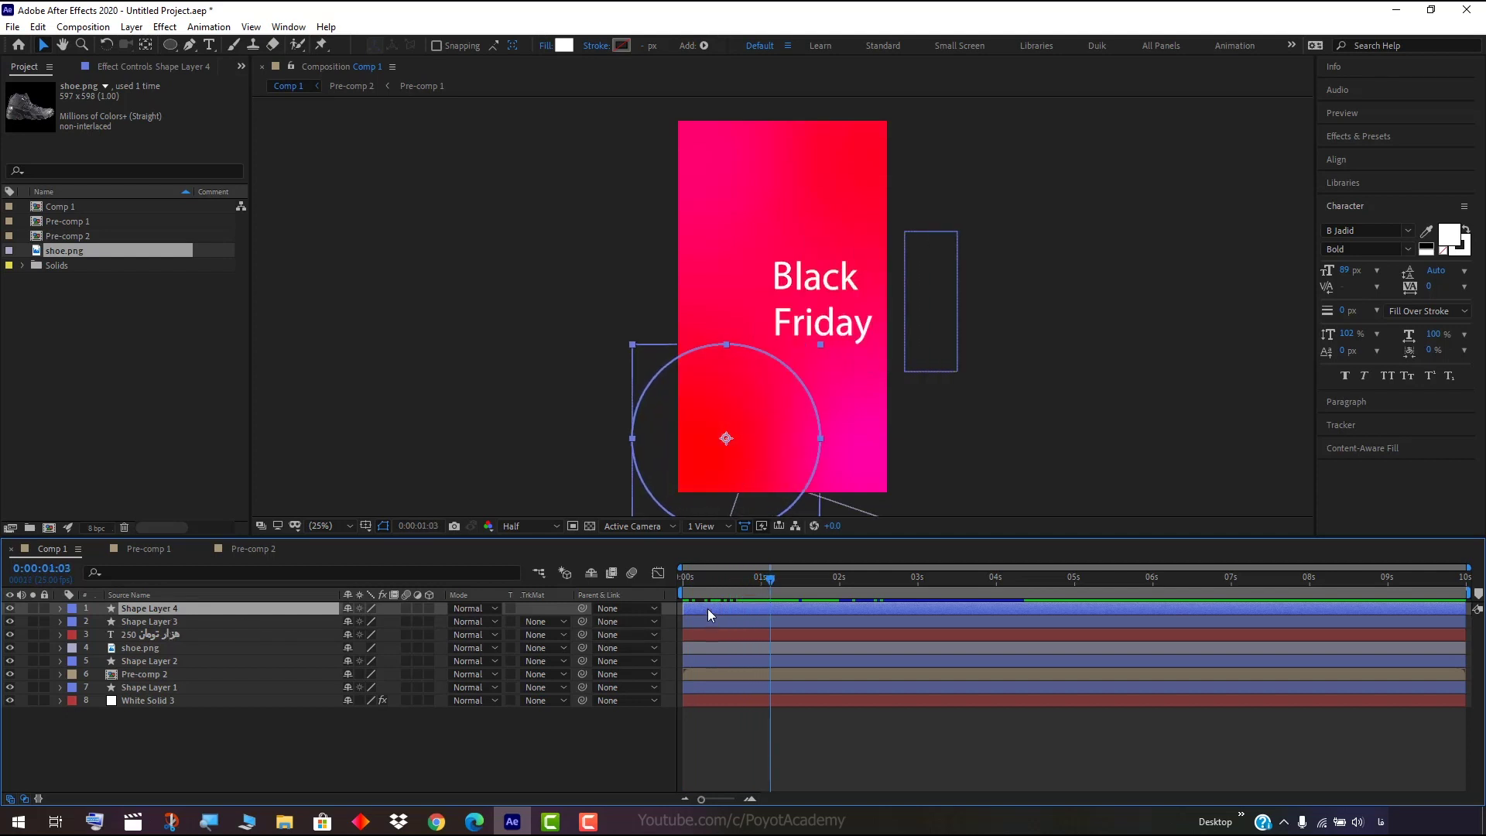
left_click_drag(707, 607, 796, 613)
left_click_drag(738, 449, 856, 154)
key("Return")
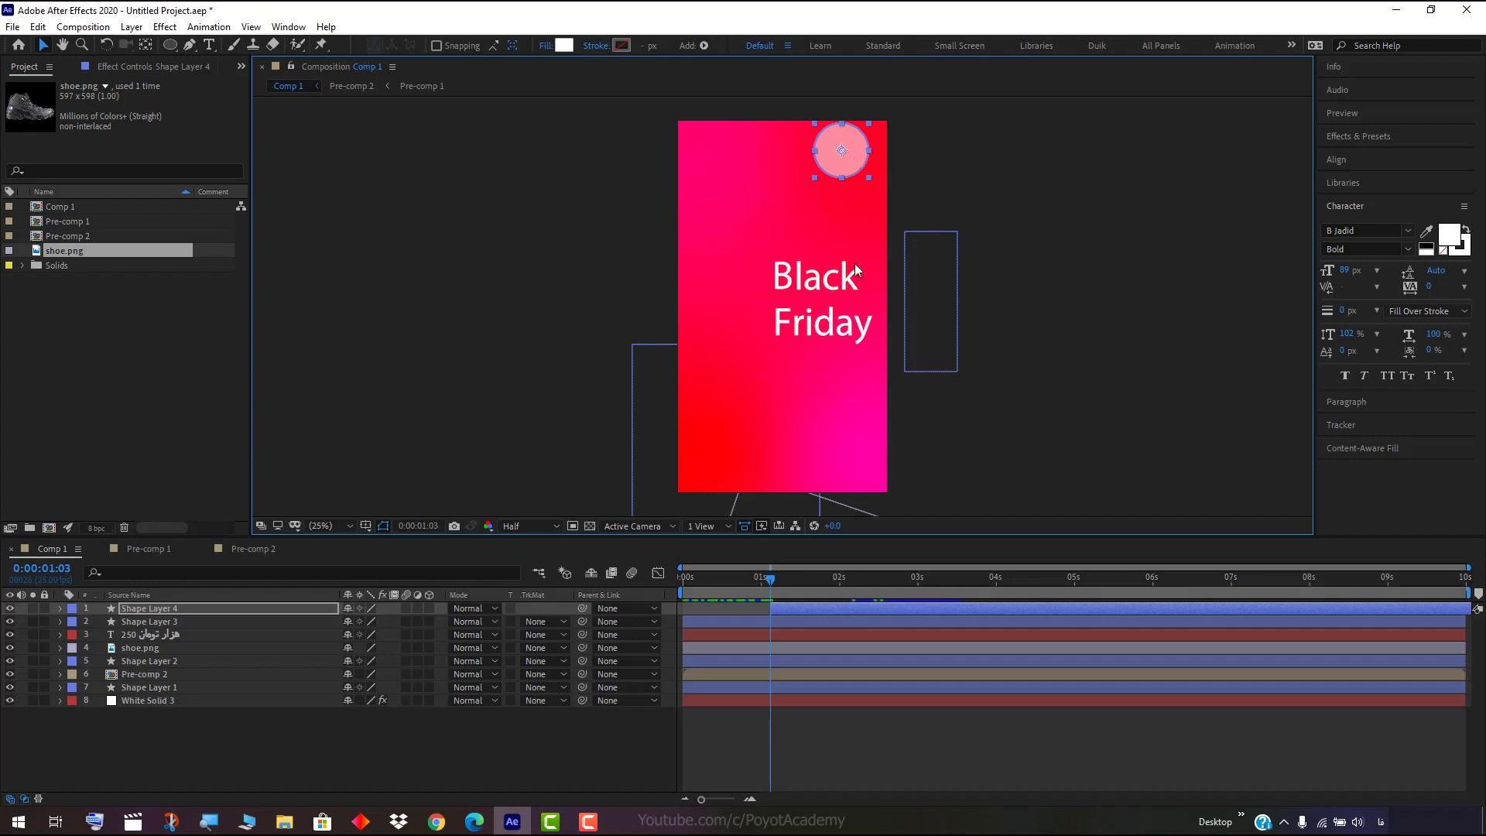
Check the second burst near 2 s and start Shape Layer 4 slightly earlier.
mouse_move(766, 579)
left_mouse_down()
mouse_move(692, 588)
mouse_move(765, 561)
left_mouse_up()
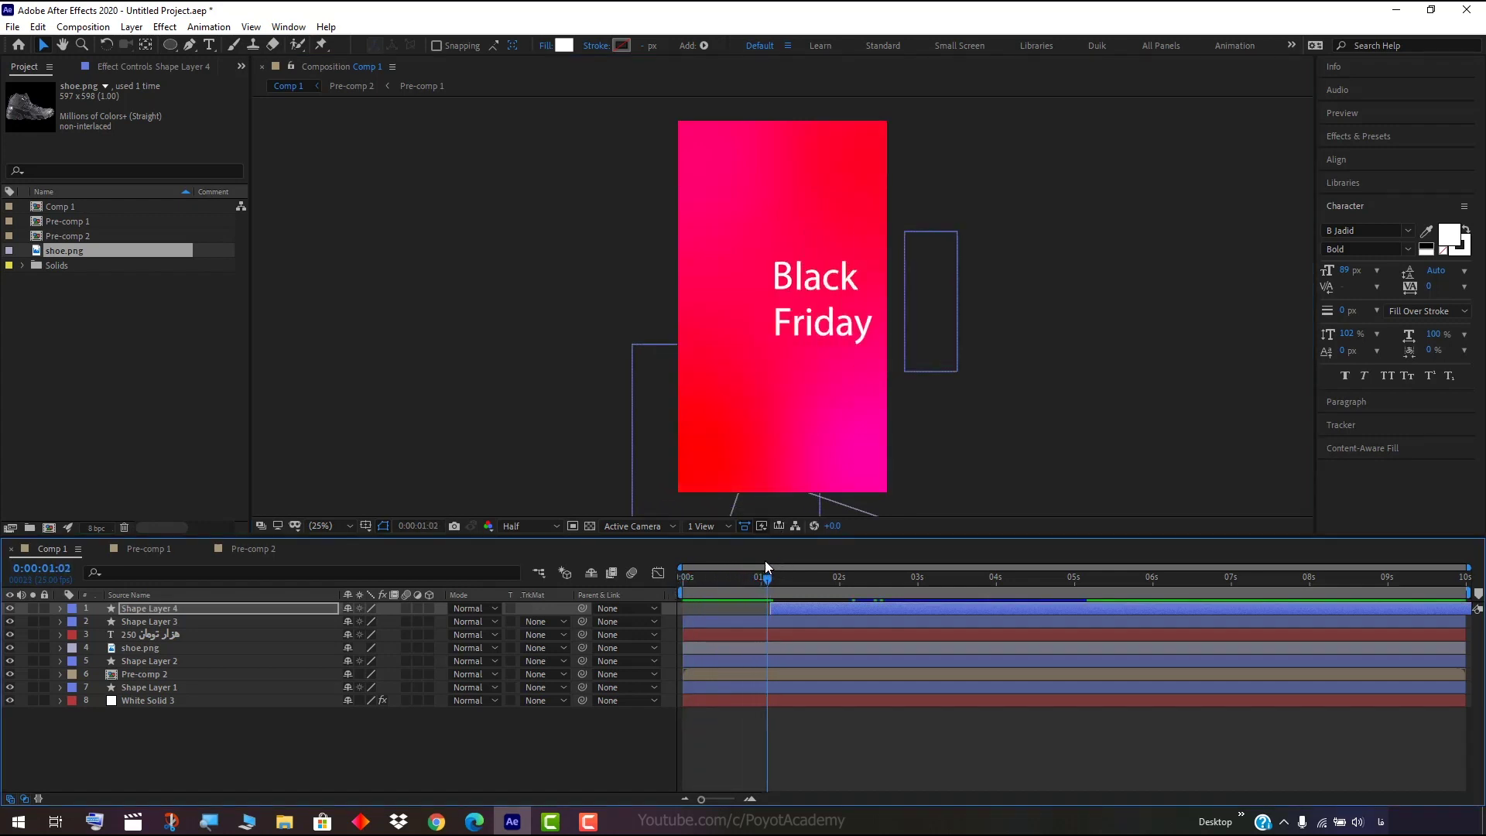
mouse_move(764, 561)
left_mouse_down()
mouse_move(838, 548)
mouse_move(794, 554)
left_mouse_up()
left_click_drag(791, 607, 770, 613)
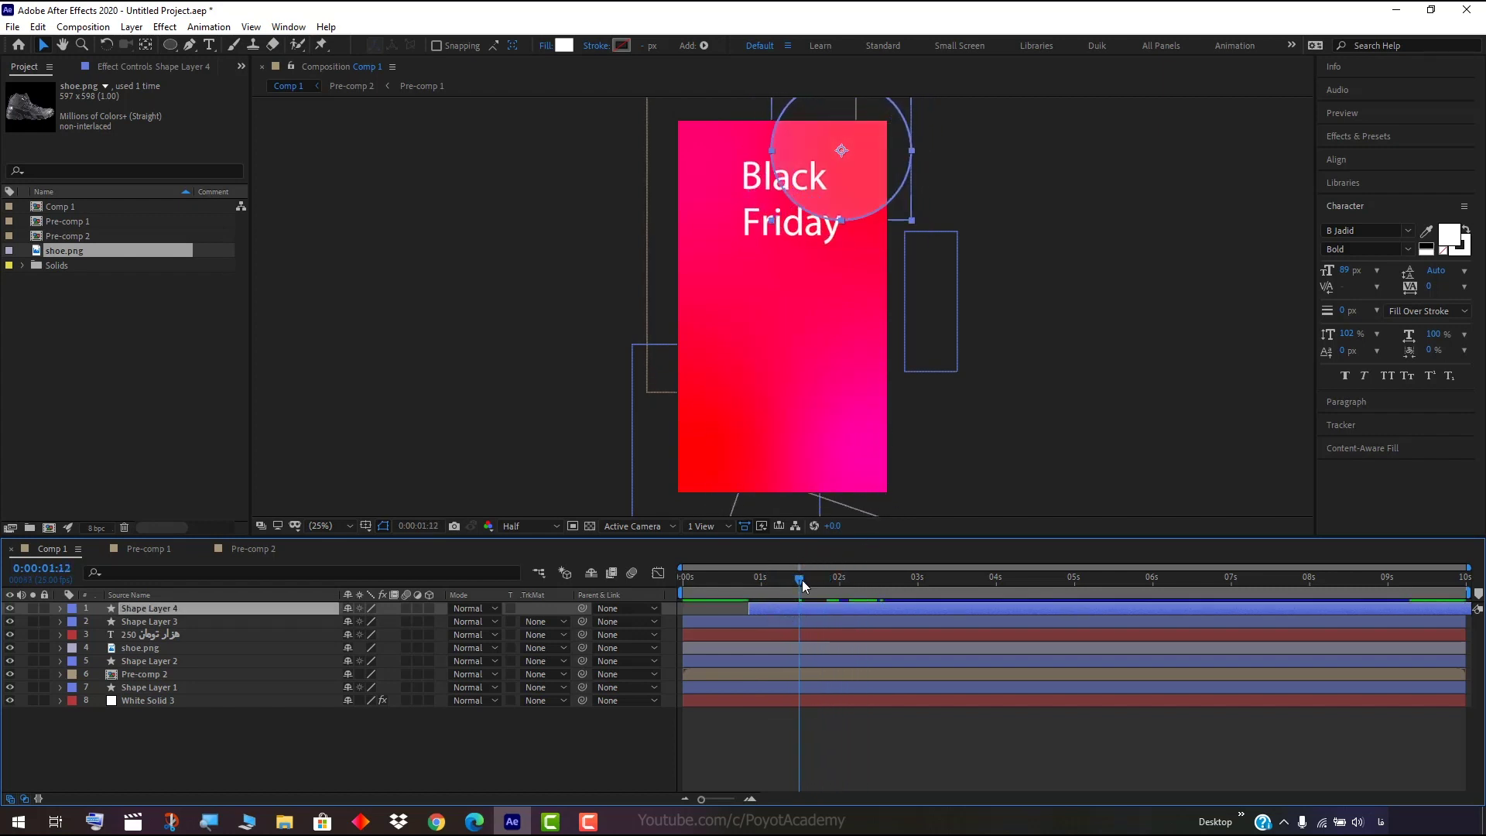
left_click_drag(798, 581, 678, 596)
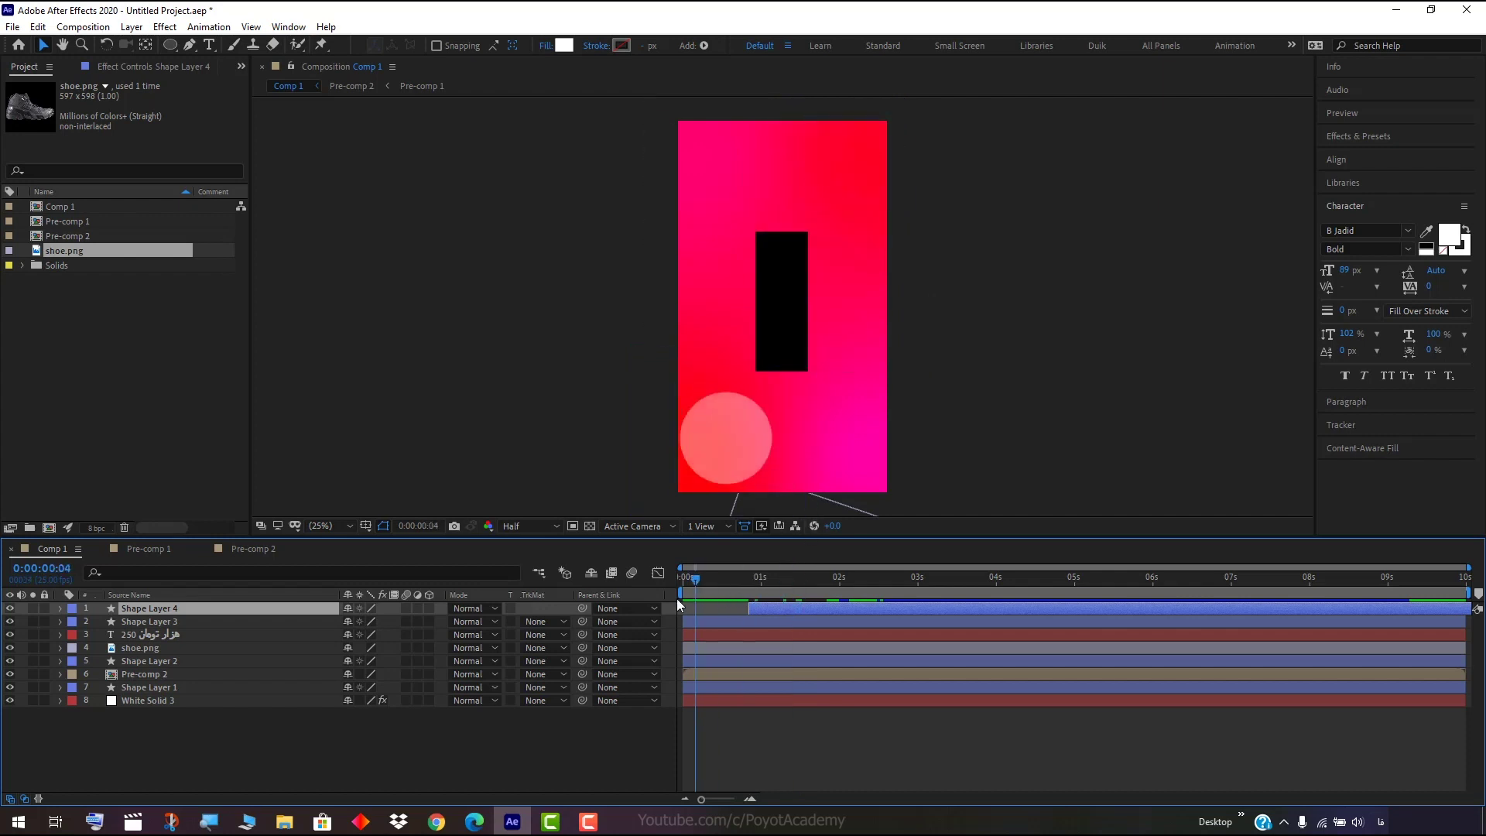
left_click(695, 621)
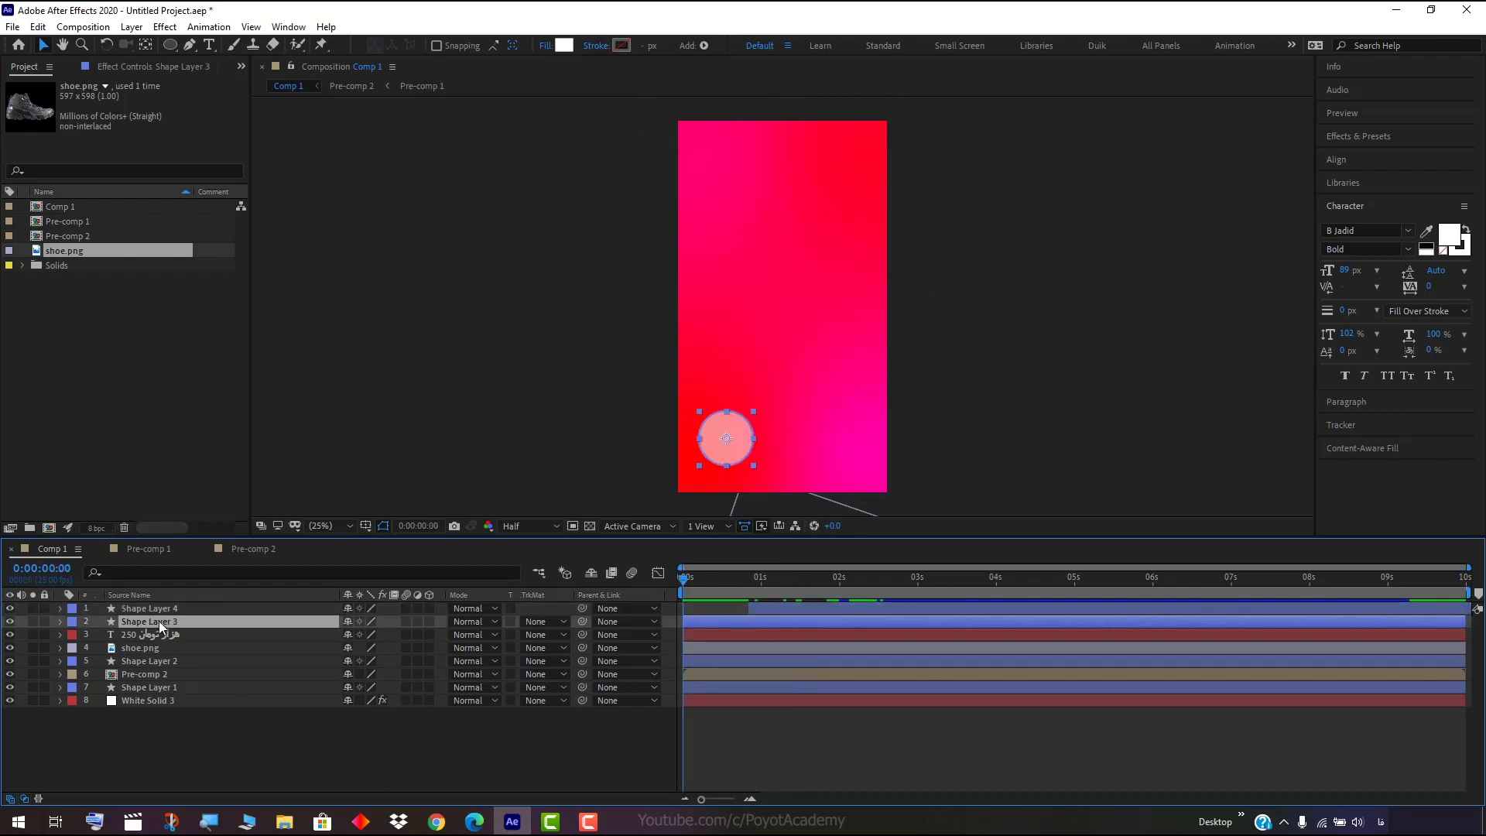
Duplicate the circle as Shape Layer 5, move it to the top of the stack and higher in the frame, start it near 1.4 s, and preview.
key("ctrl+d")
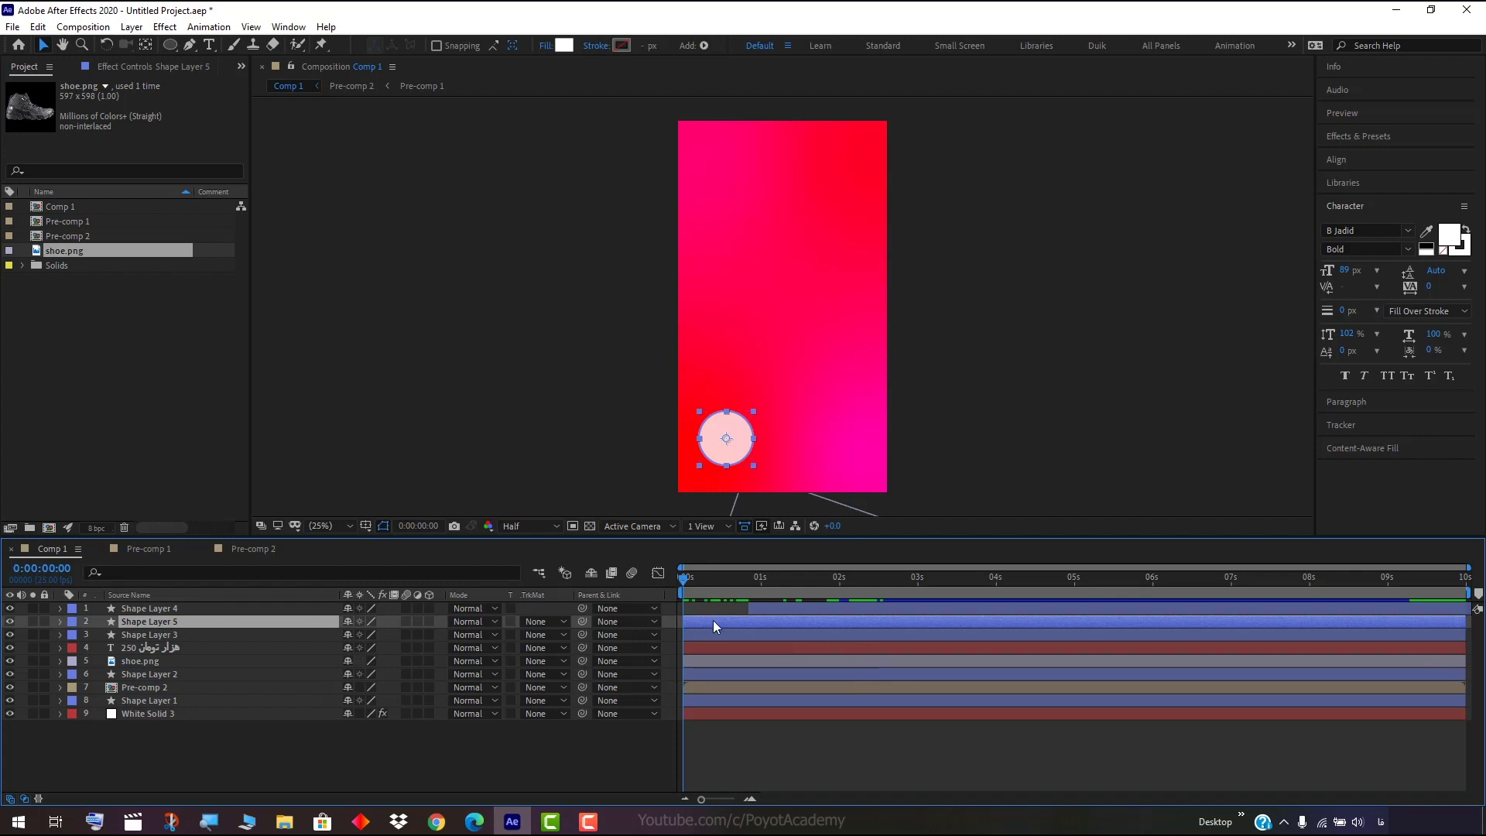
left_click_drag(225, 625, 203, 604)
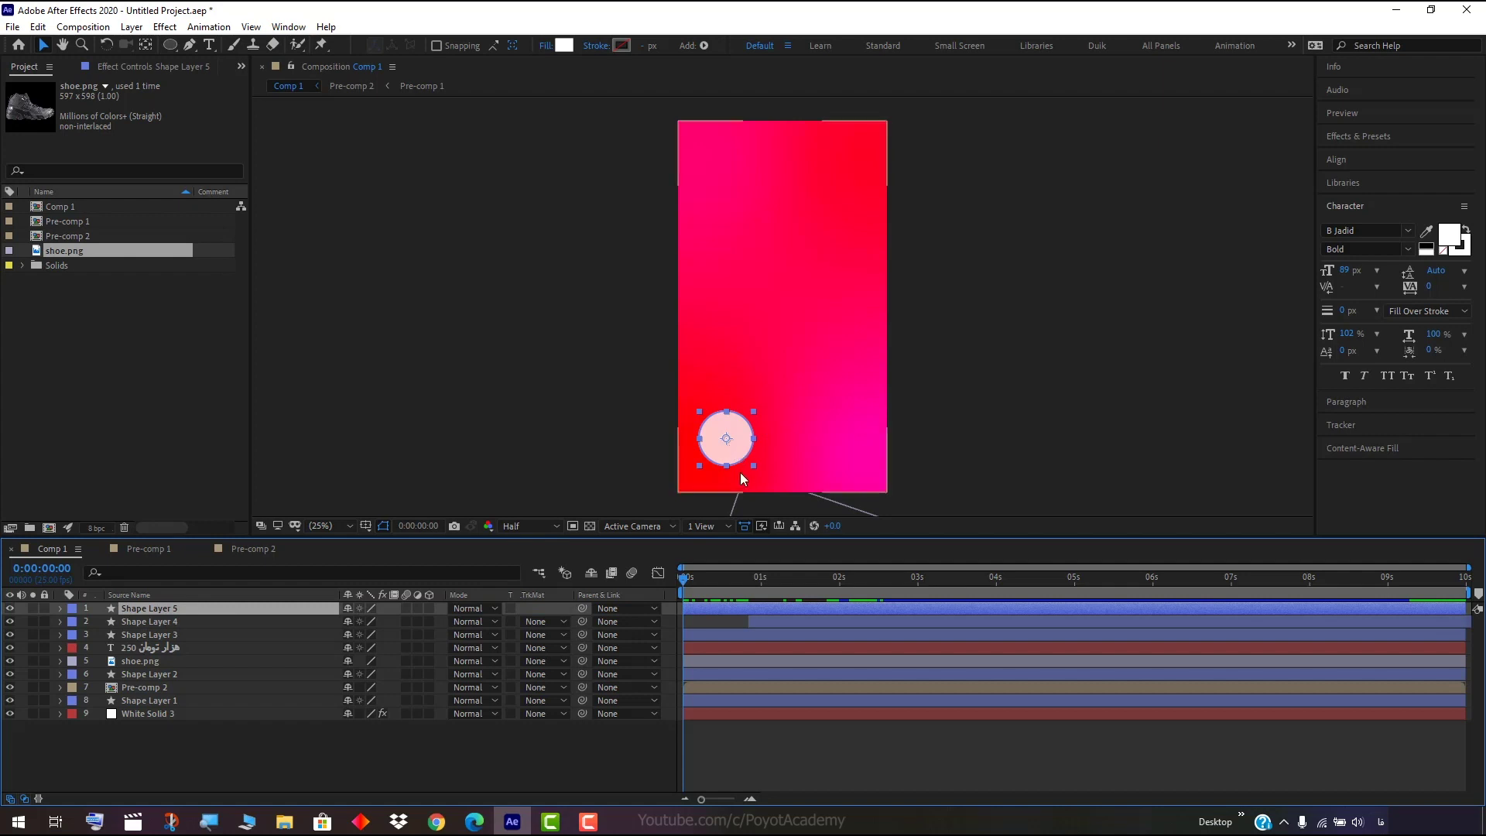
left_click_drag(737, 449, 767, 259)
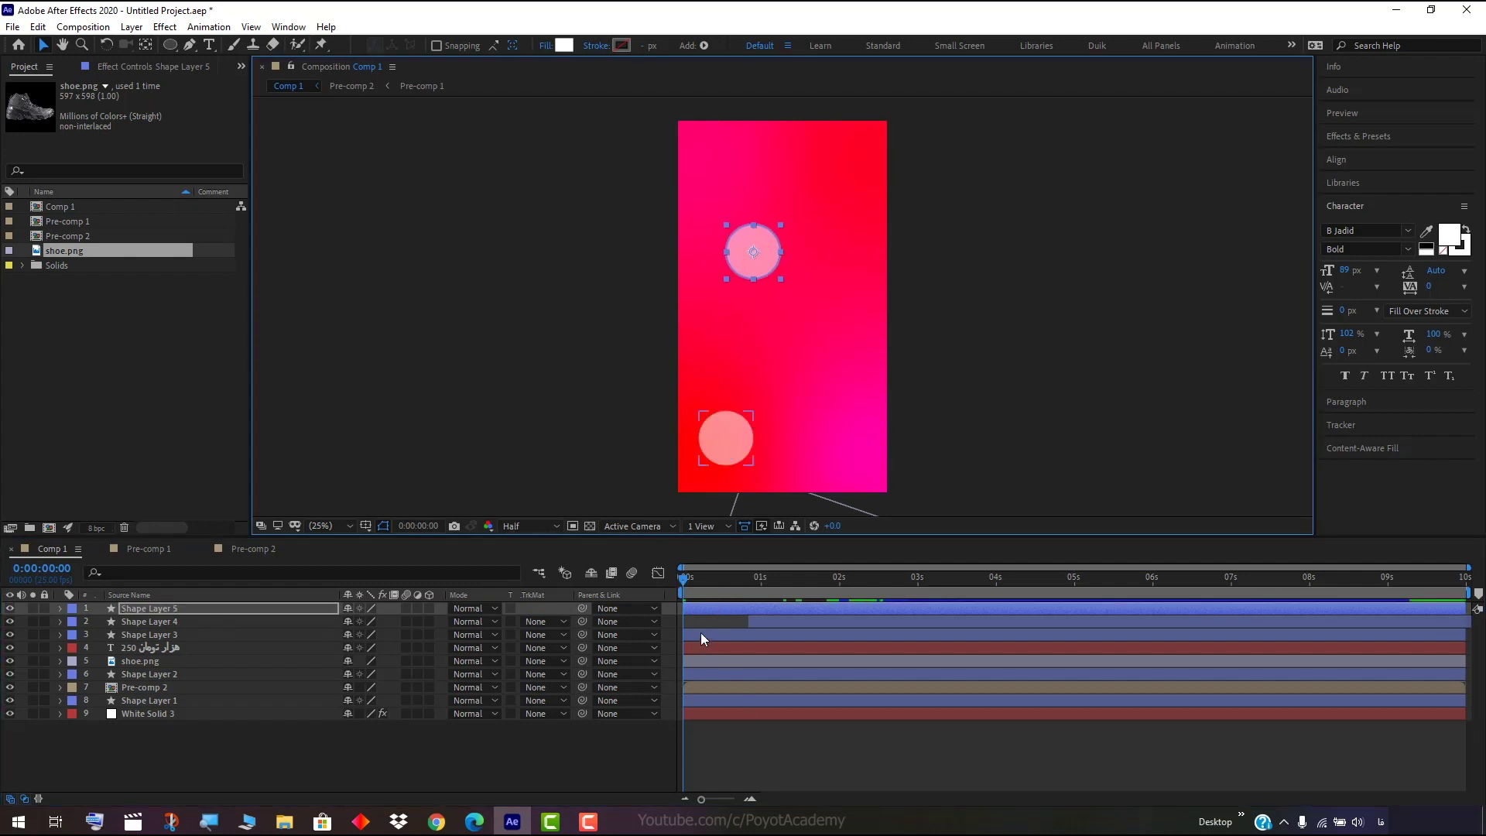
left_click_drag(709, 607, 821, 613)
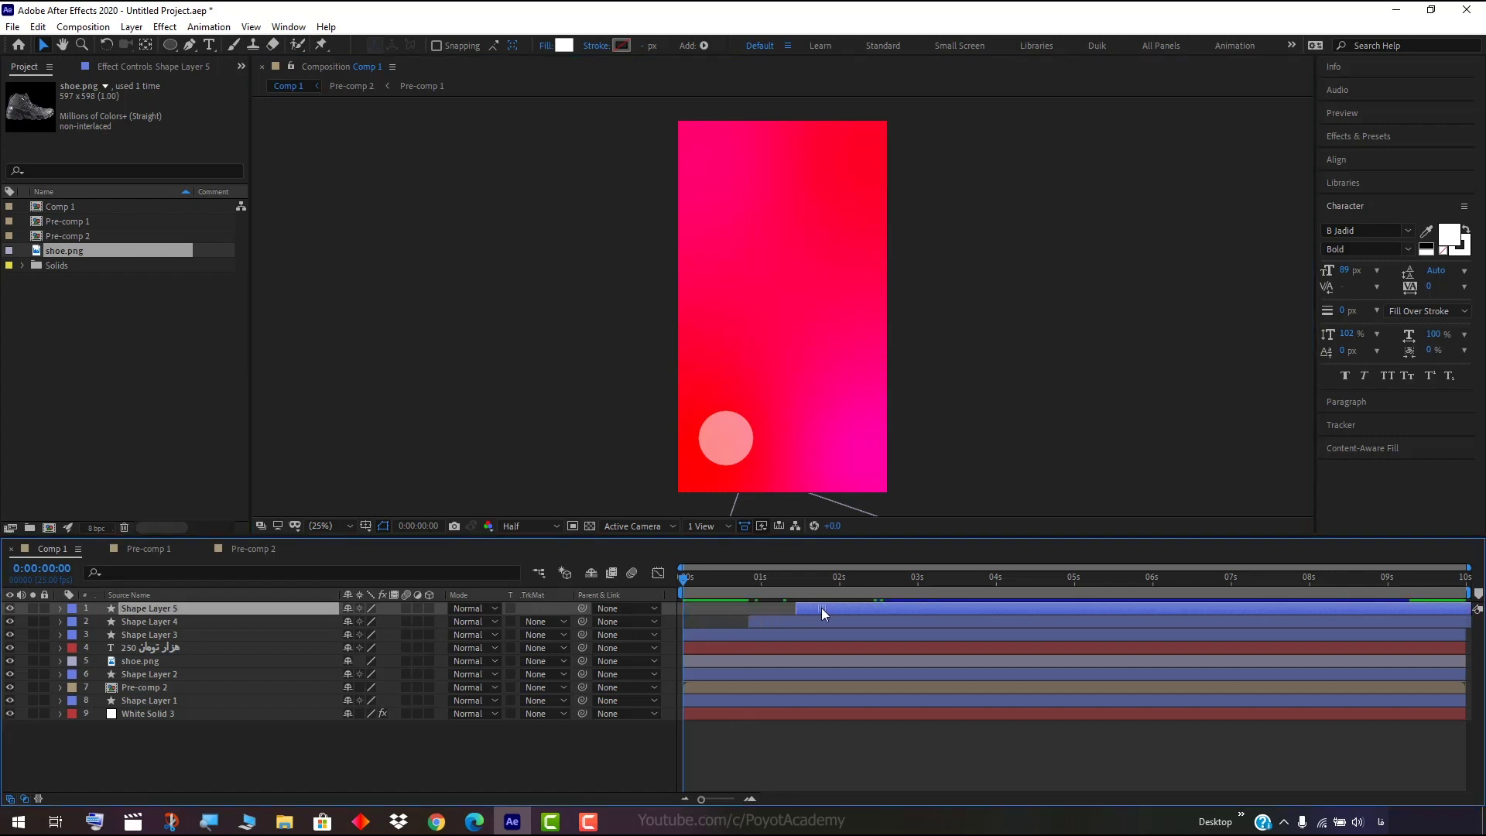
left_click(463, 367)
key("space")
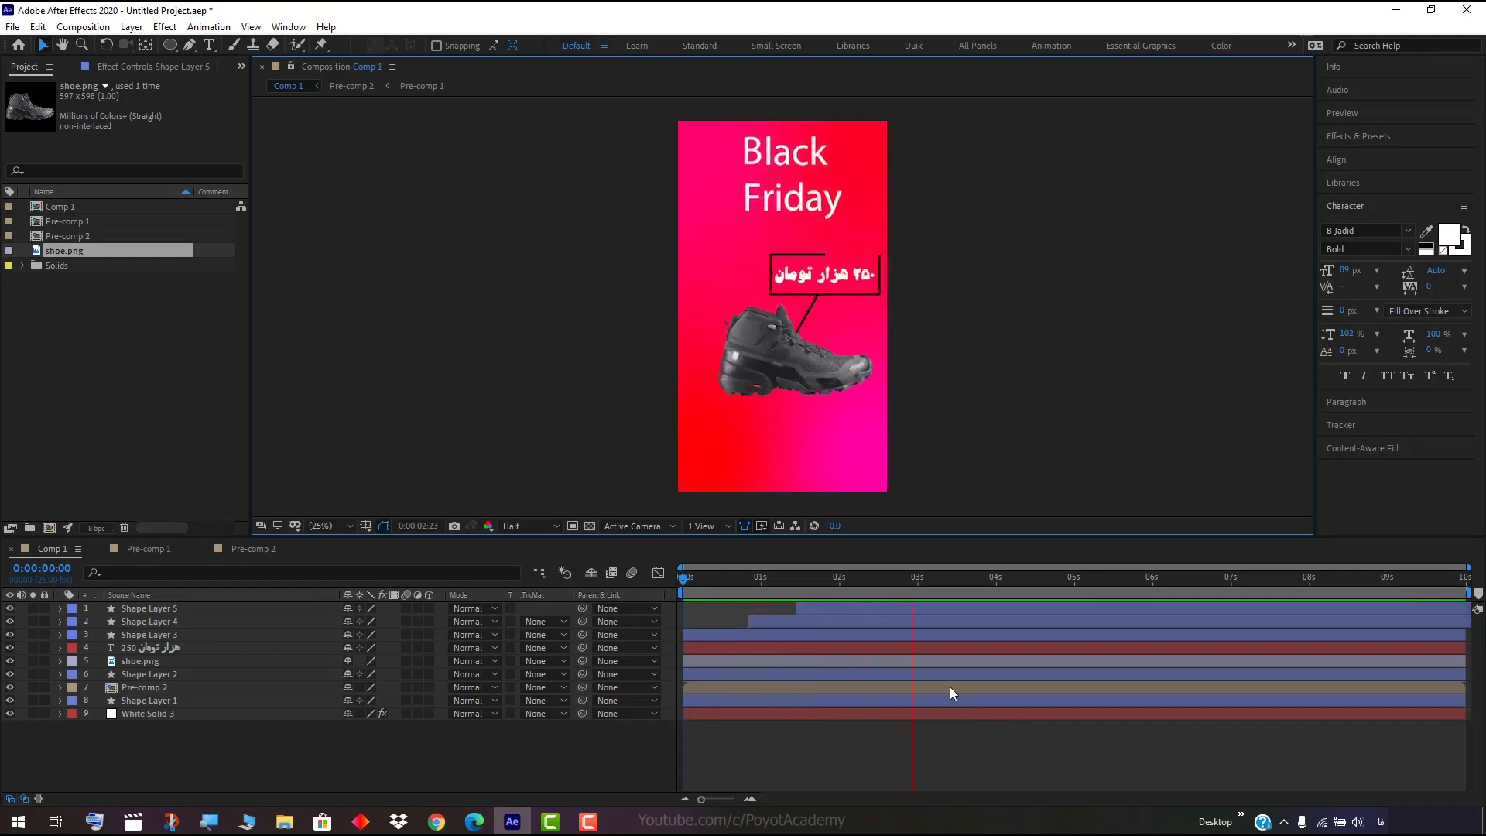
left_click(179, 609)
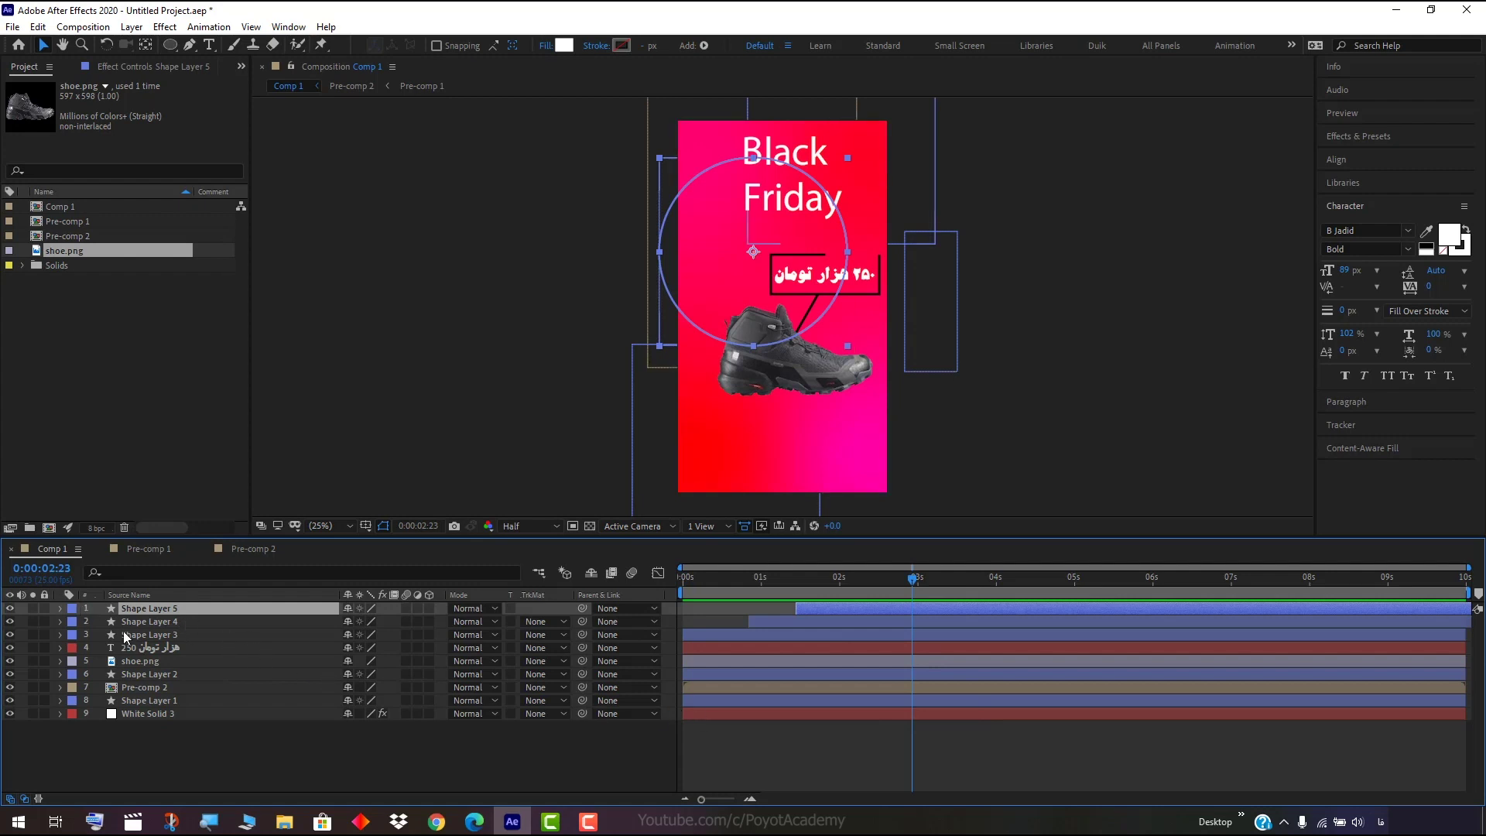
left_click(167, 635)
Duplicate the circle as Shape Layer 6, placed beside the shoe and starting just after 2 s.
key("ctrl+d")
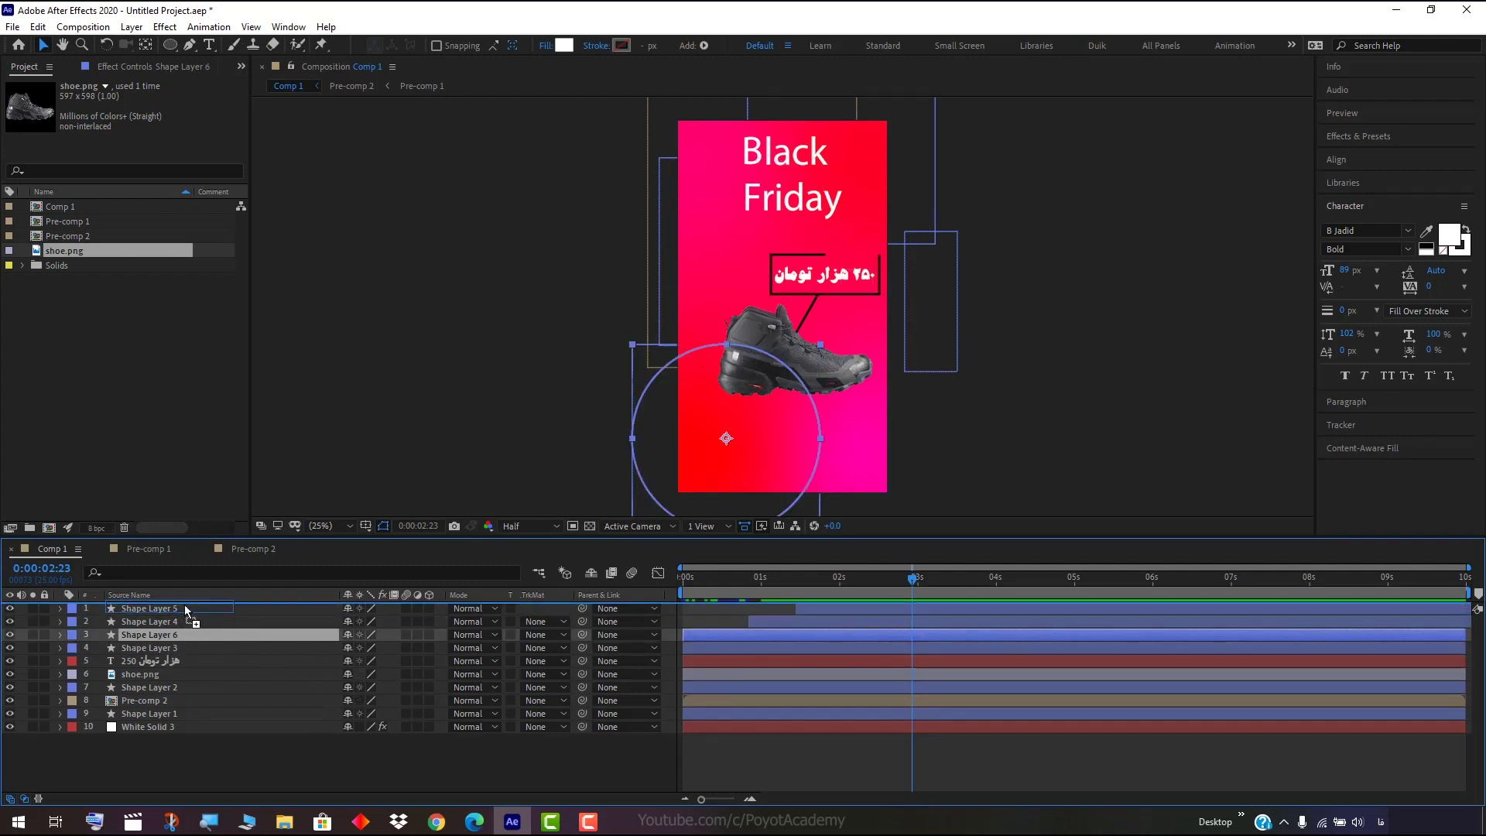
left_click_drag(184, 633, 184, 605)
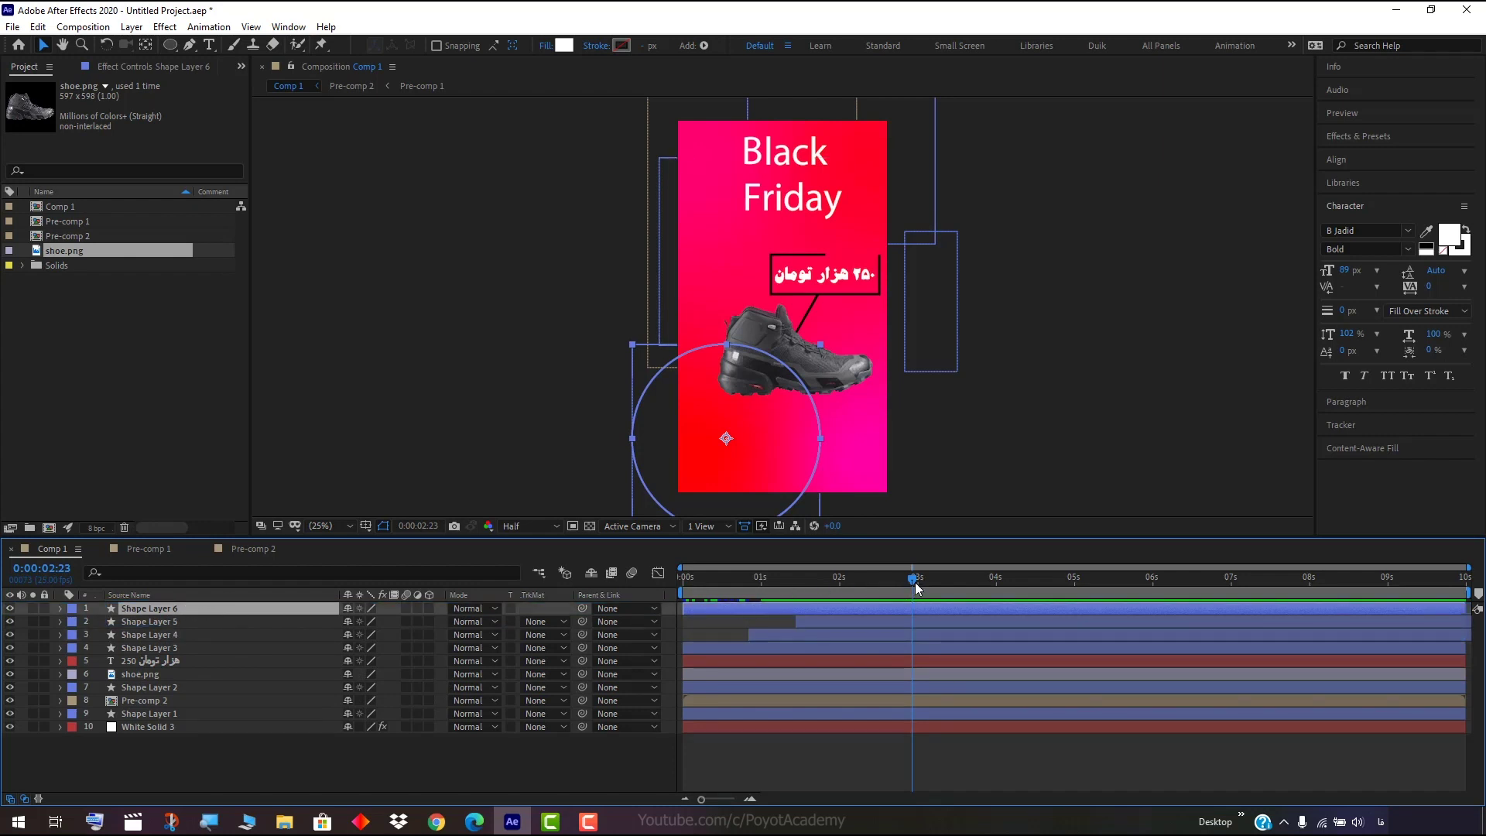
left_click(393, 402)
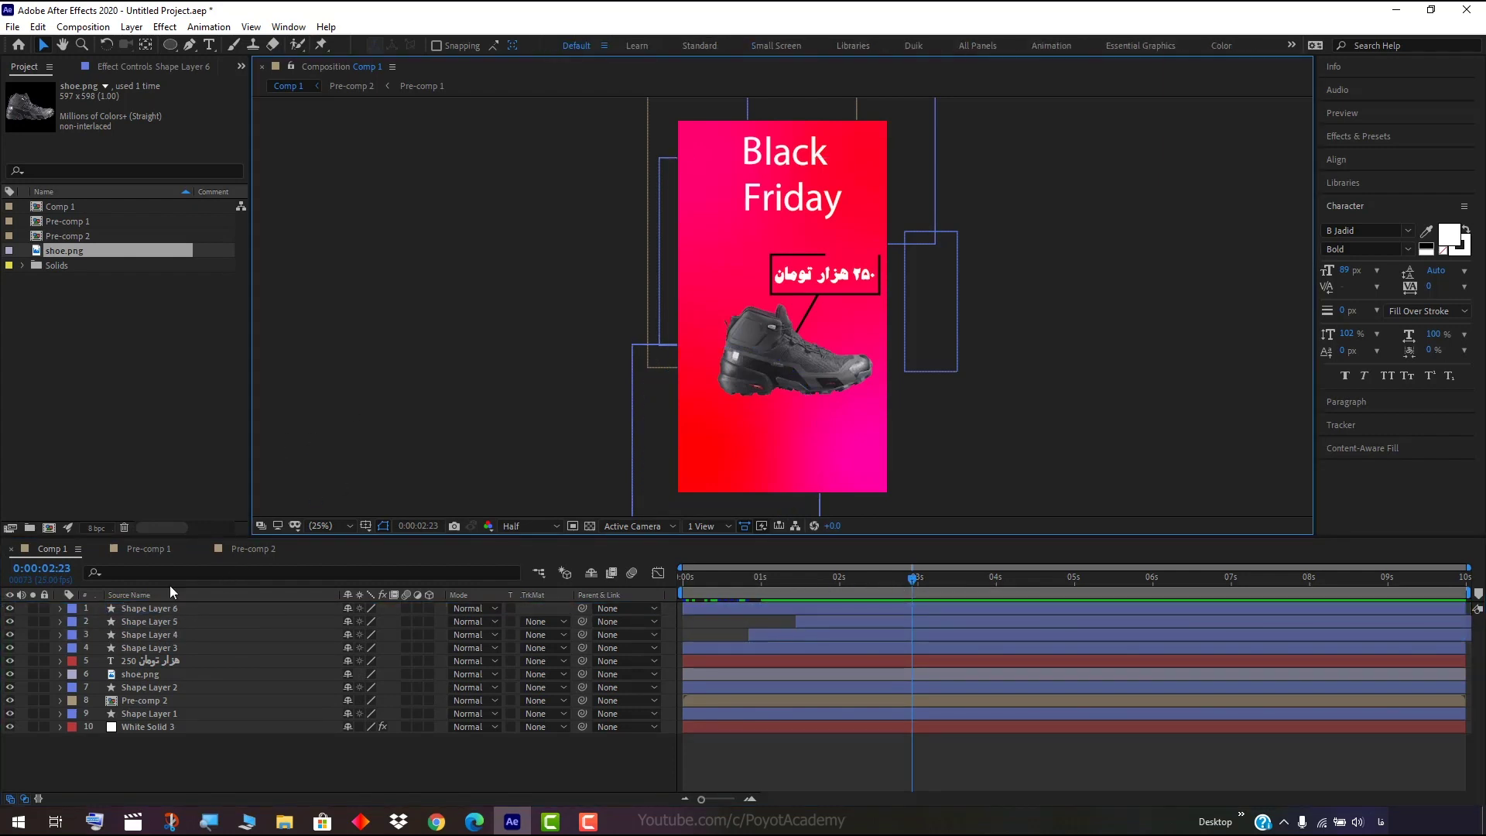
left_click(167, 610)
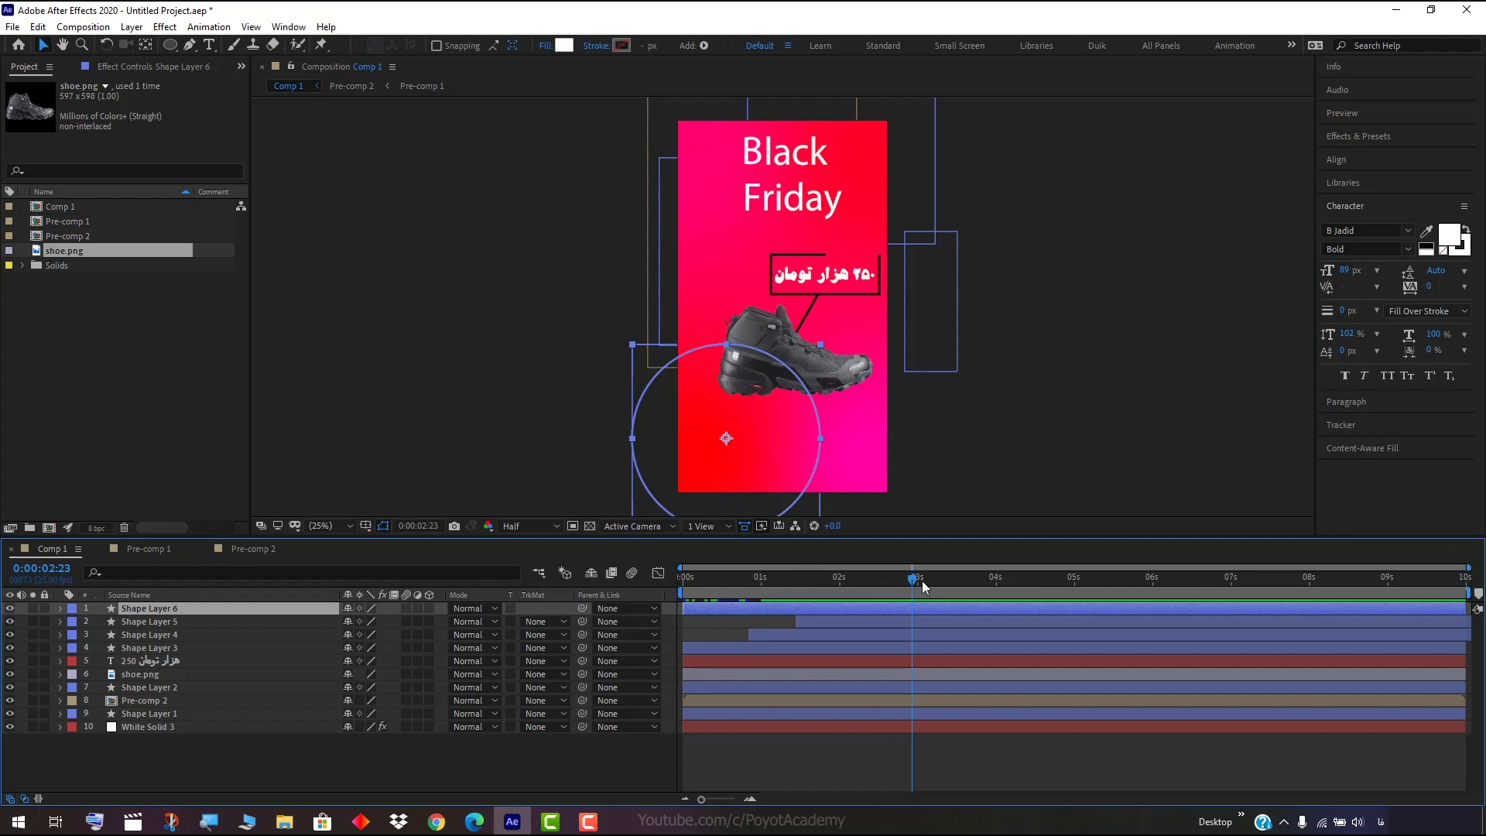
mouse_move(916, 579)
left_mouse_down()
mouse_move(701, 581)
mouse_move(893, 606)
left_mouse_up()
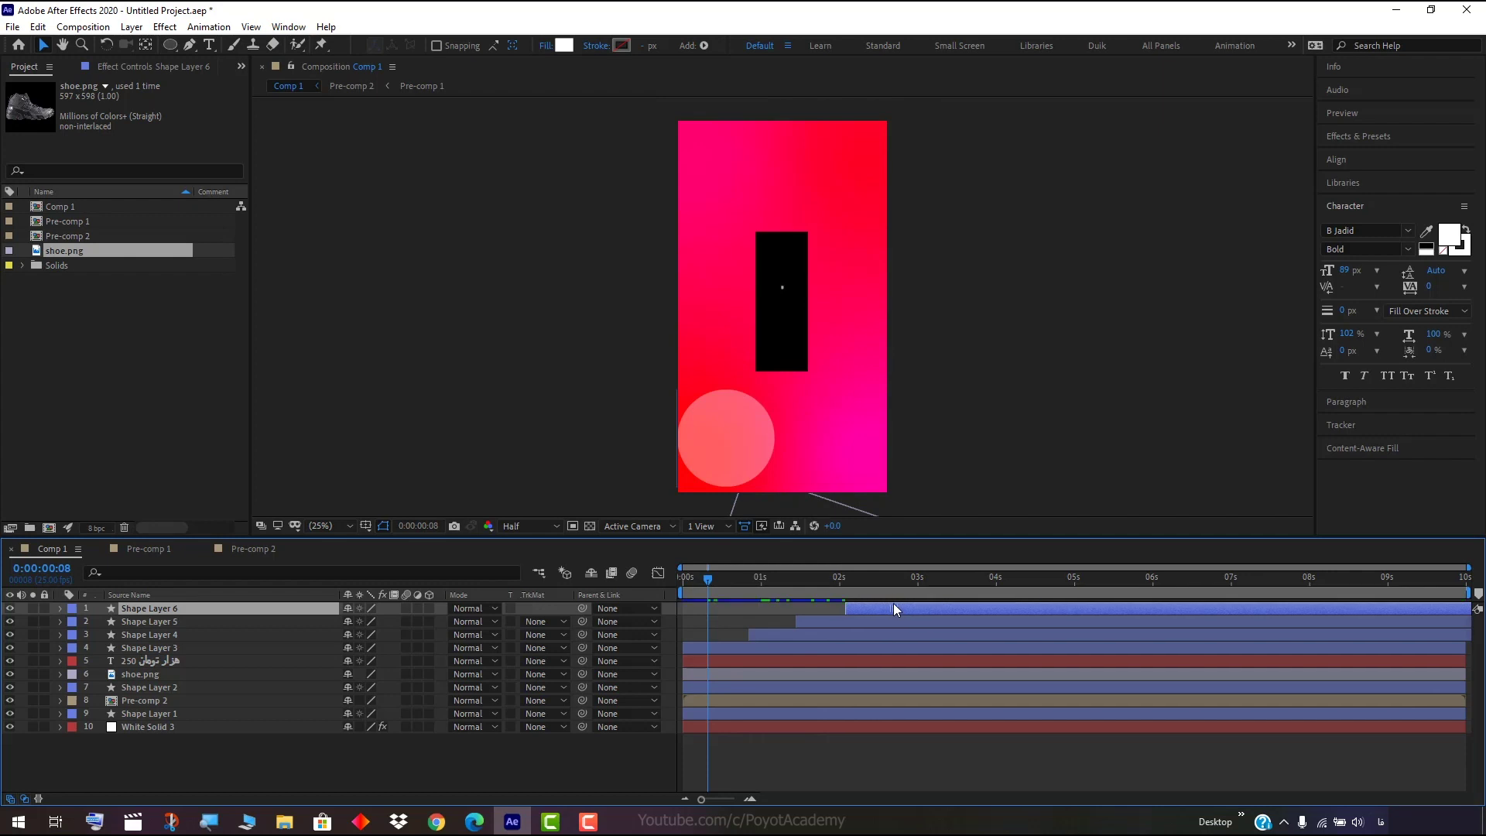
left_click(862, 577)
left_click_drag(740, 443, 893, 381)
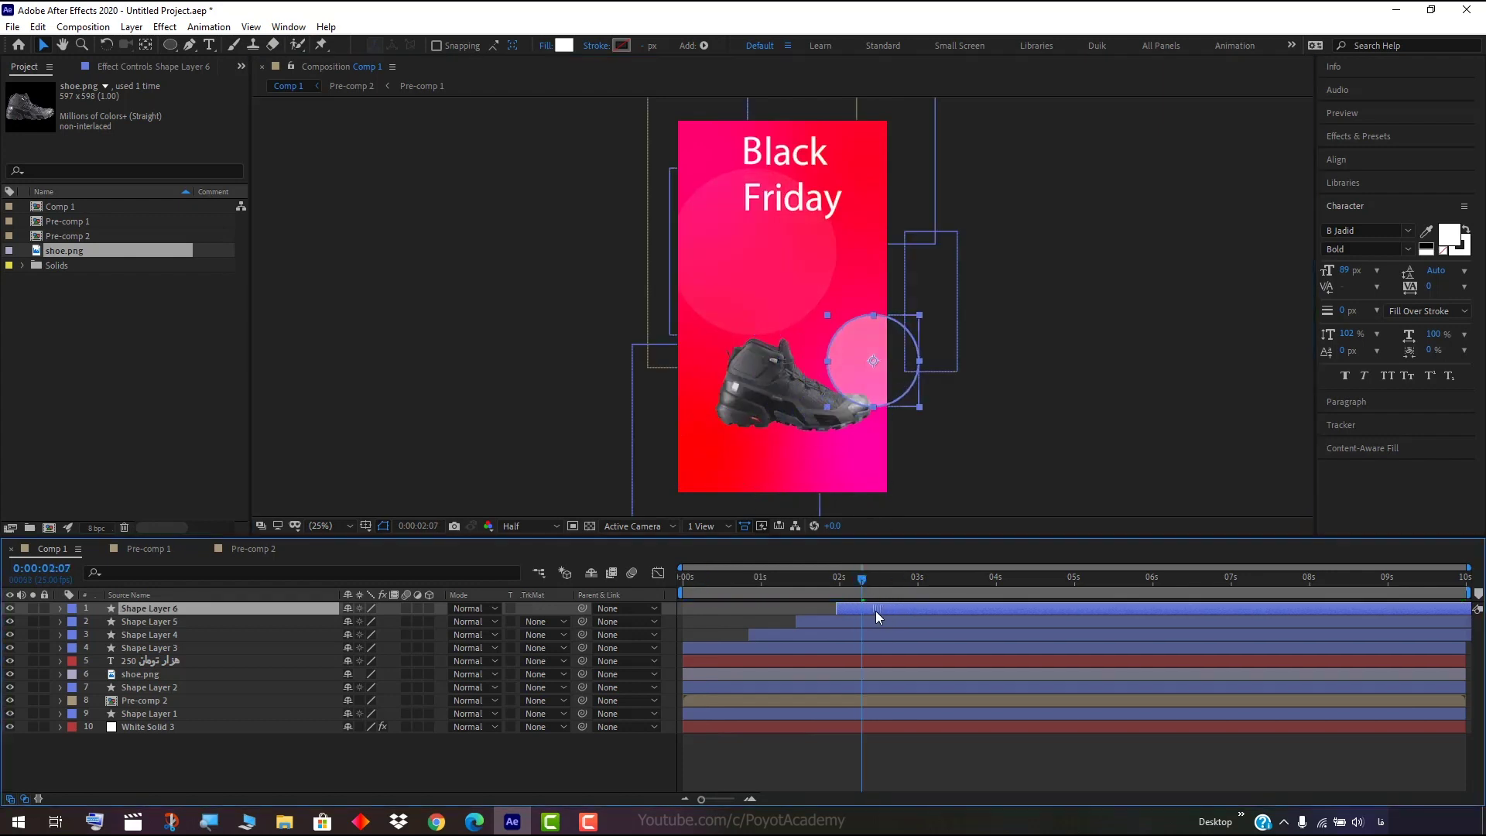
mouse_move(895, 610)
left_mouse_down()
mouse_move(786, 635)
mouse_move(820, 609)
left_mouse_up()
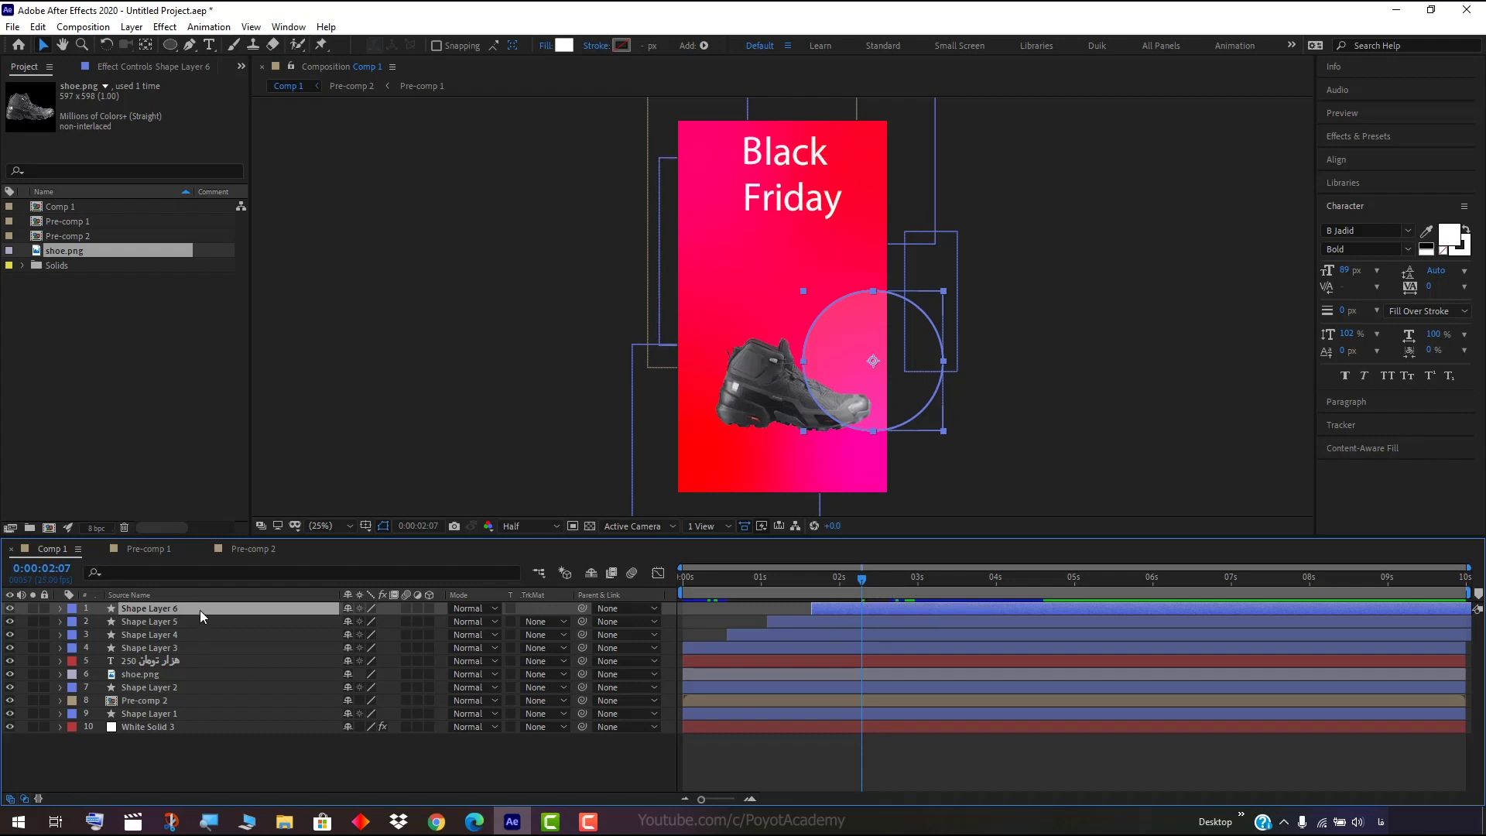
Duplicate that burst, start the copy a little later, and move it beside the word Black.
key("ctrl+d")
left_click_drag(831, 609, 866, 614)
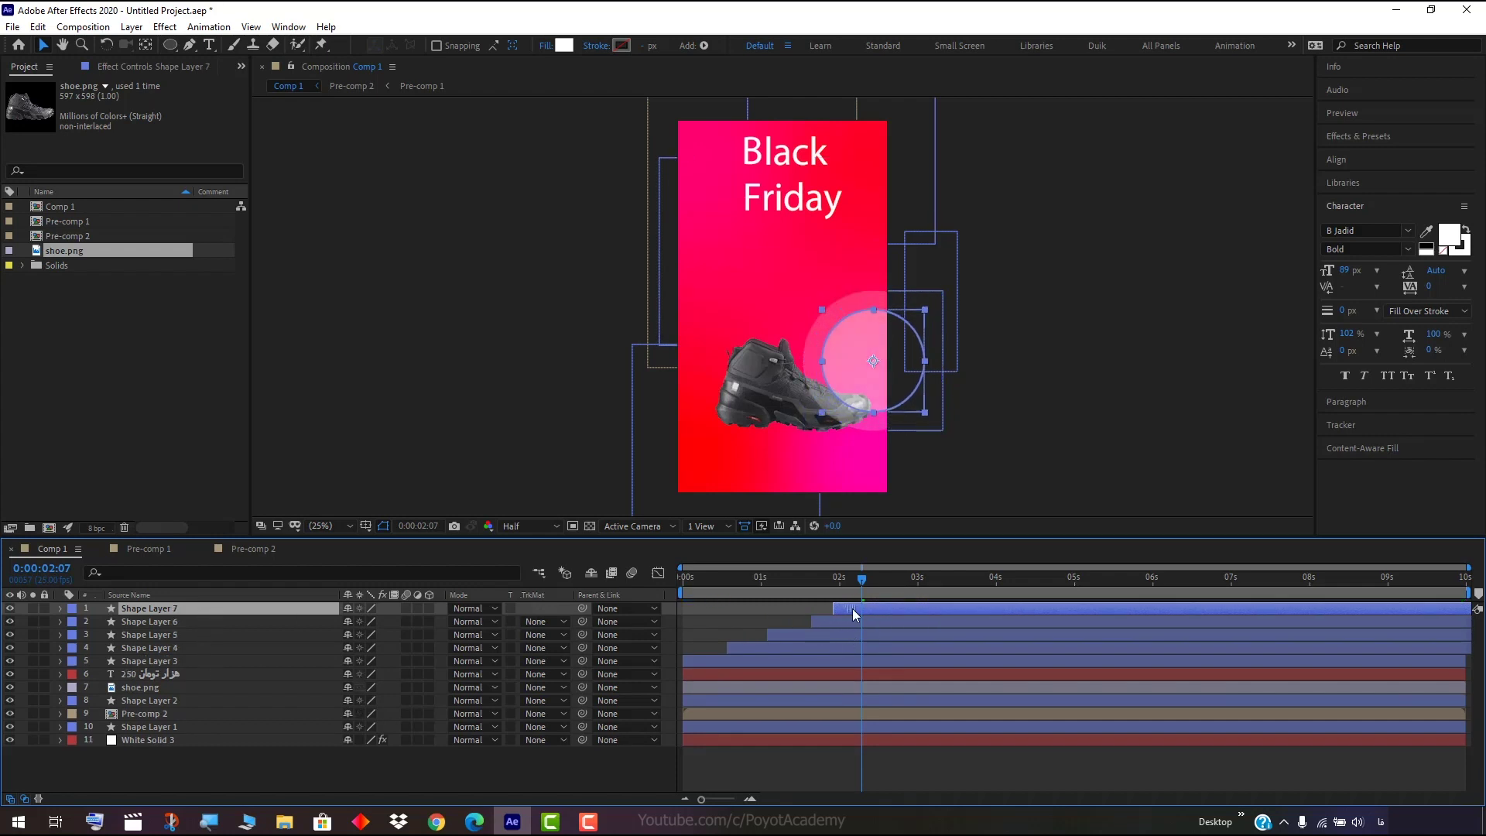
left_click_drag(883, 388, 675, 150)
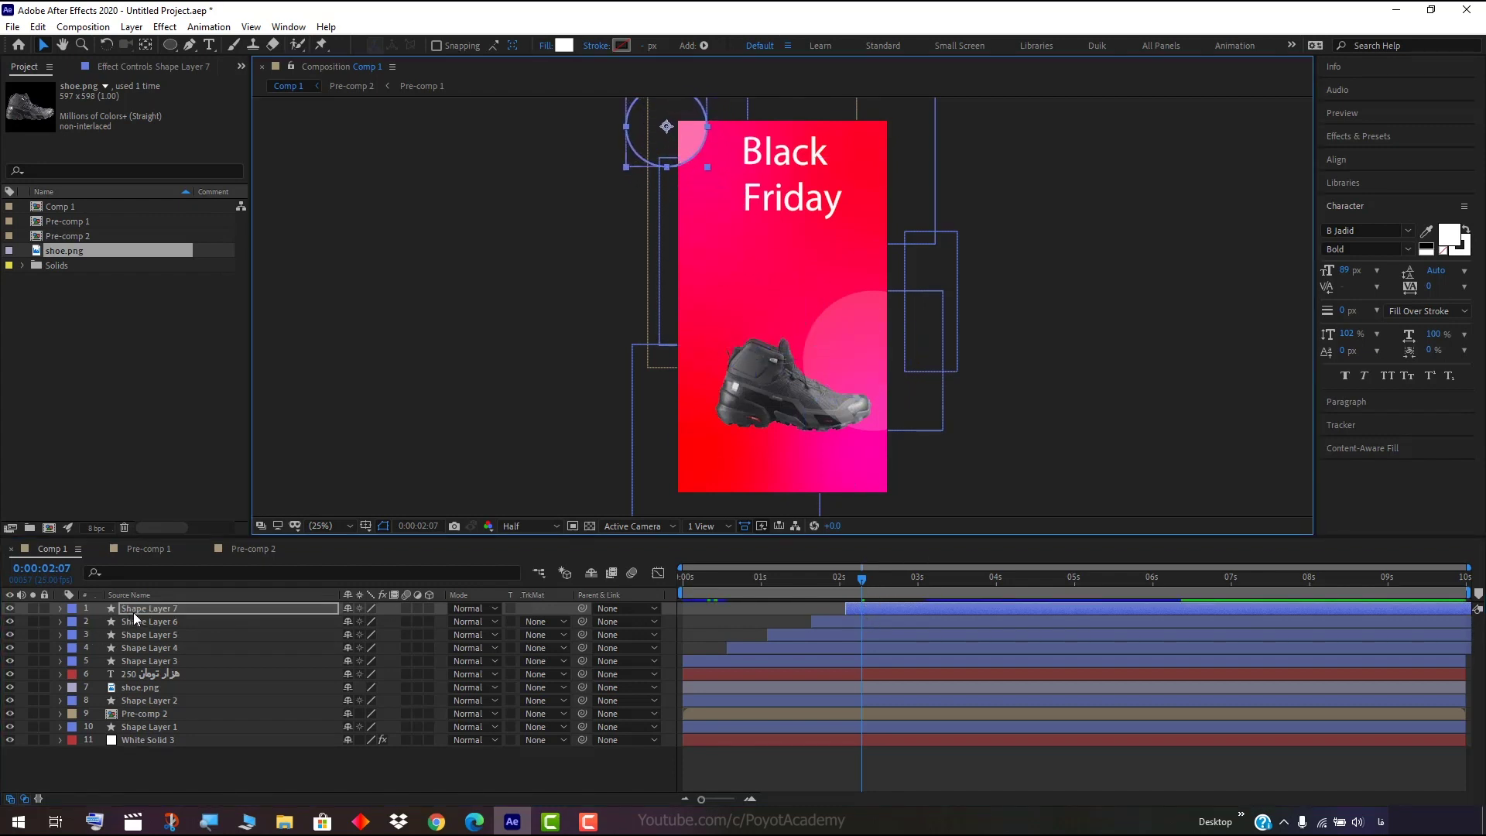
left_click(135, 612)
Duplicate Shape Layer 7 to start near 2.7 s and place its circle on the card beside the shoe.
key("ctrl+d")
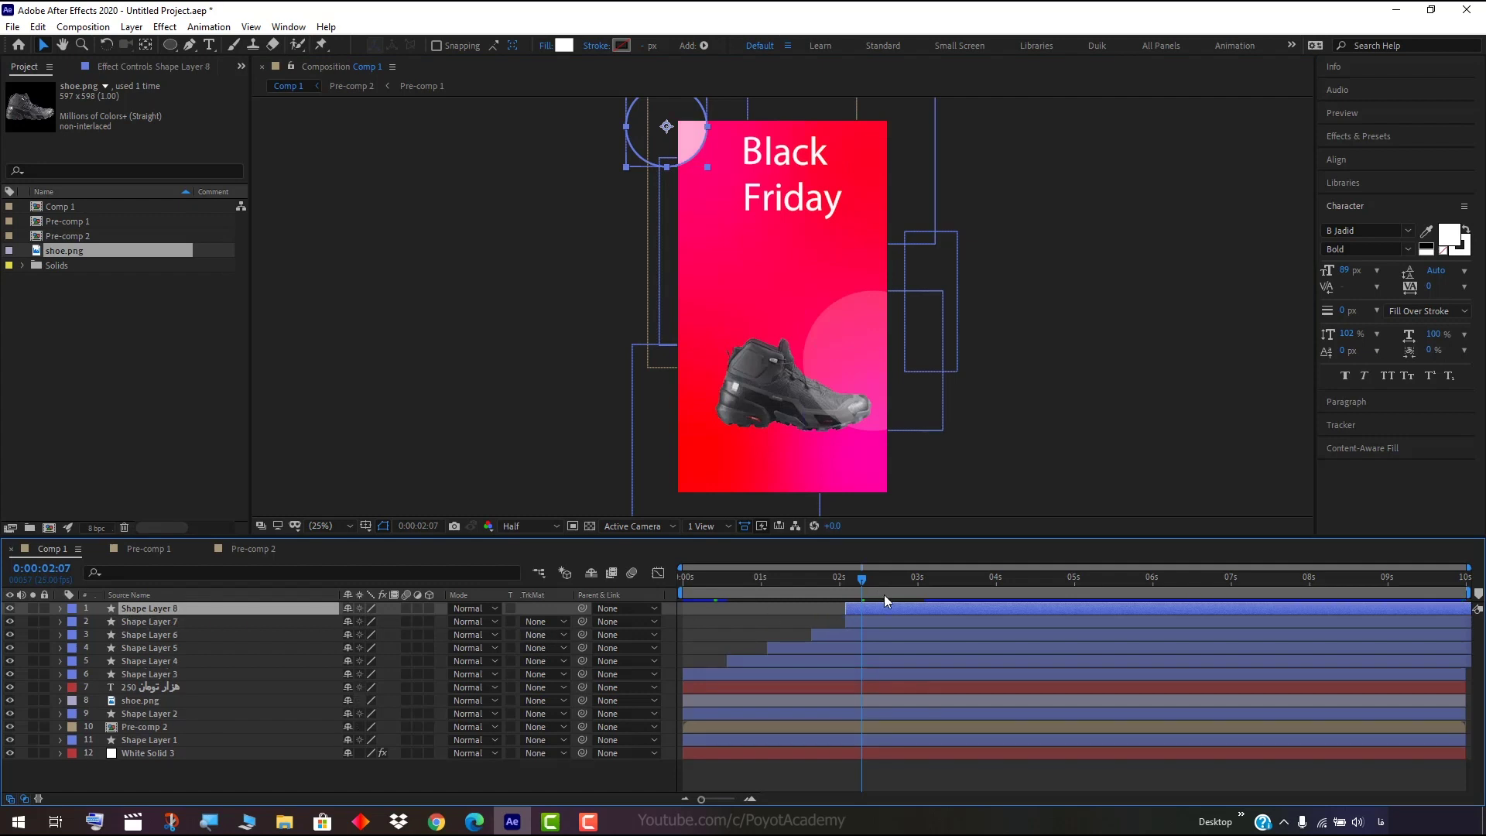
left_click_drag(888, 609, 935, 612)
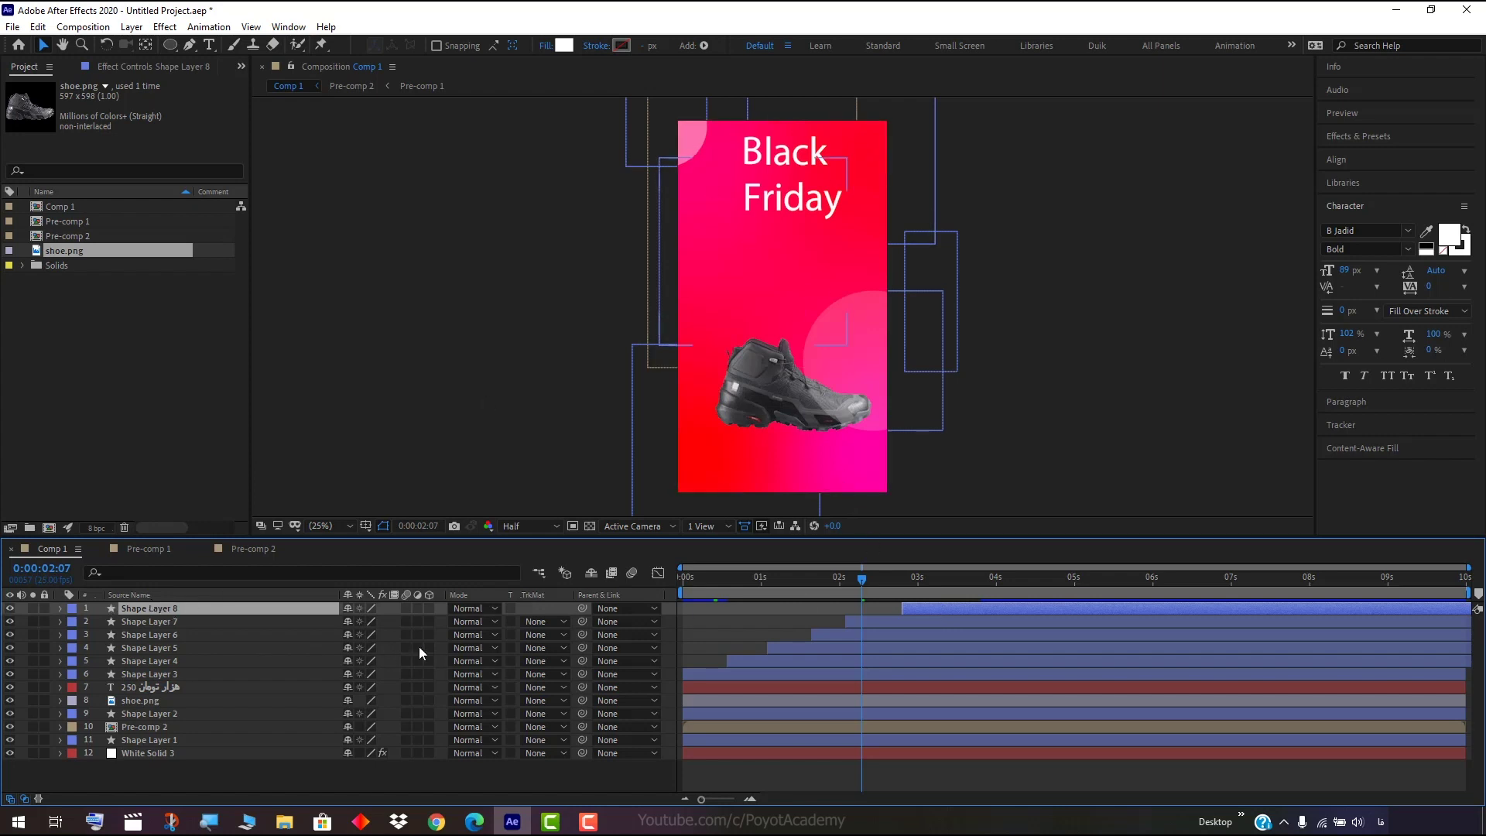
left_click(939, 576)
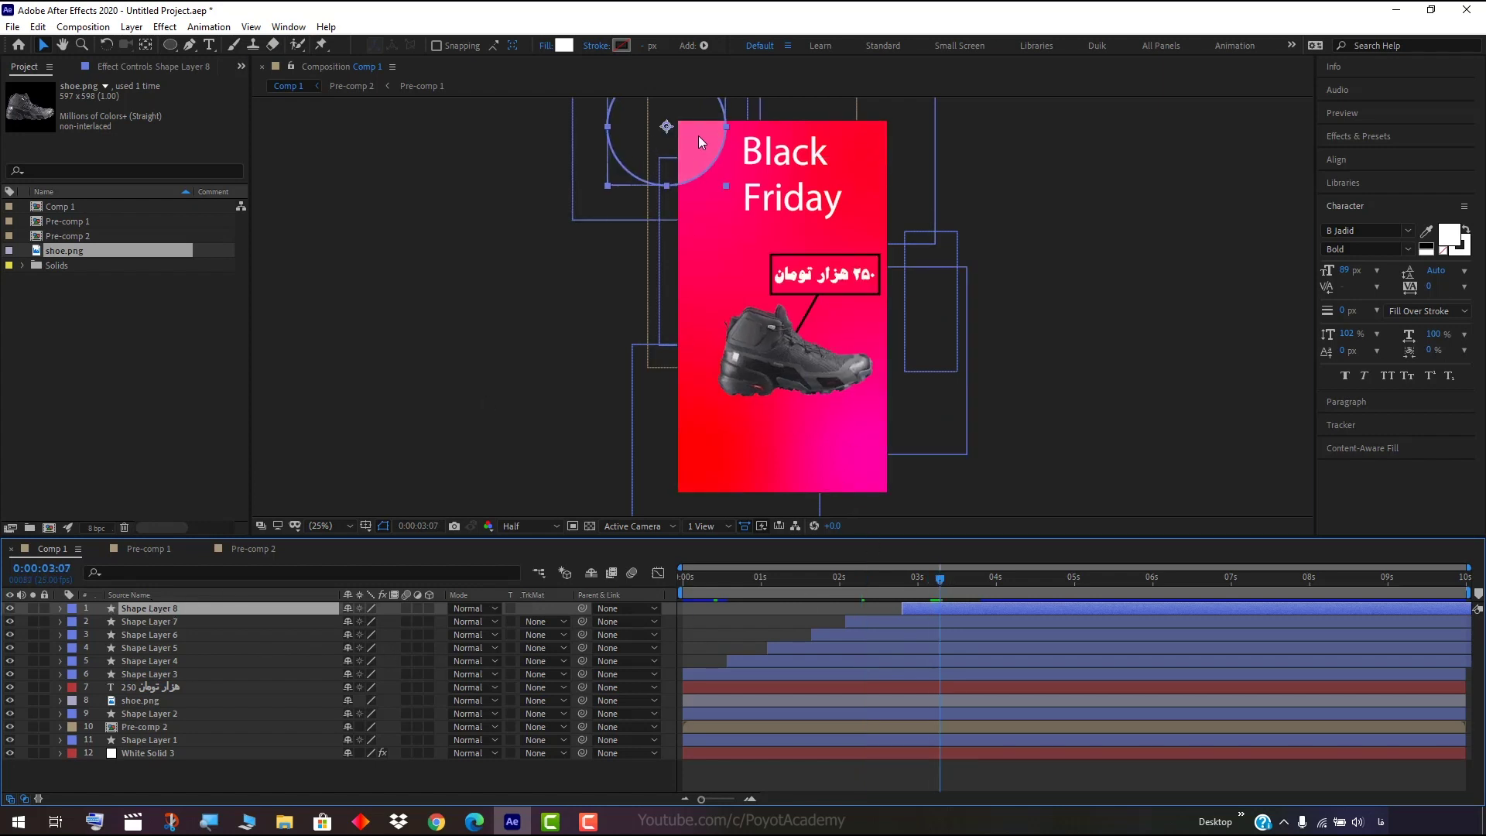
mouse_move(698, 137)
left_mouse_down()
mouse_move(742, 282)
mouse_move(934, 387)
mouse_move(915, 361)
left_mouse_up()
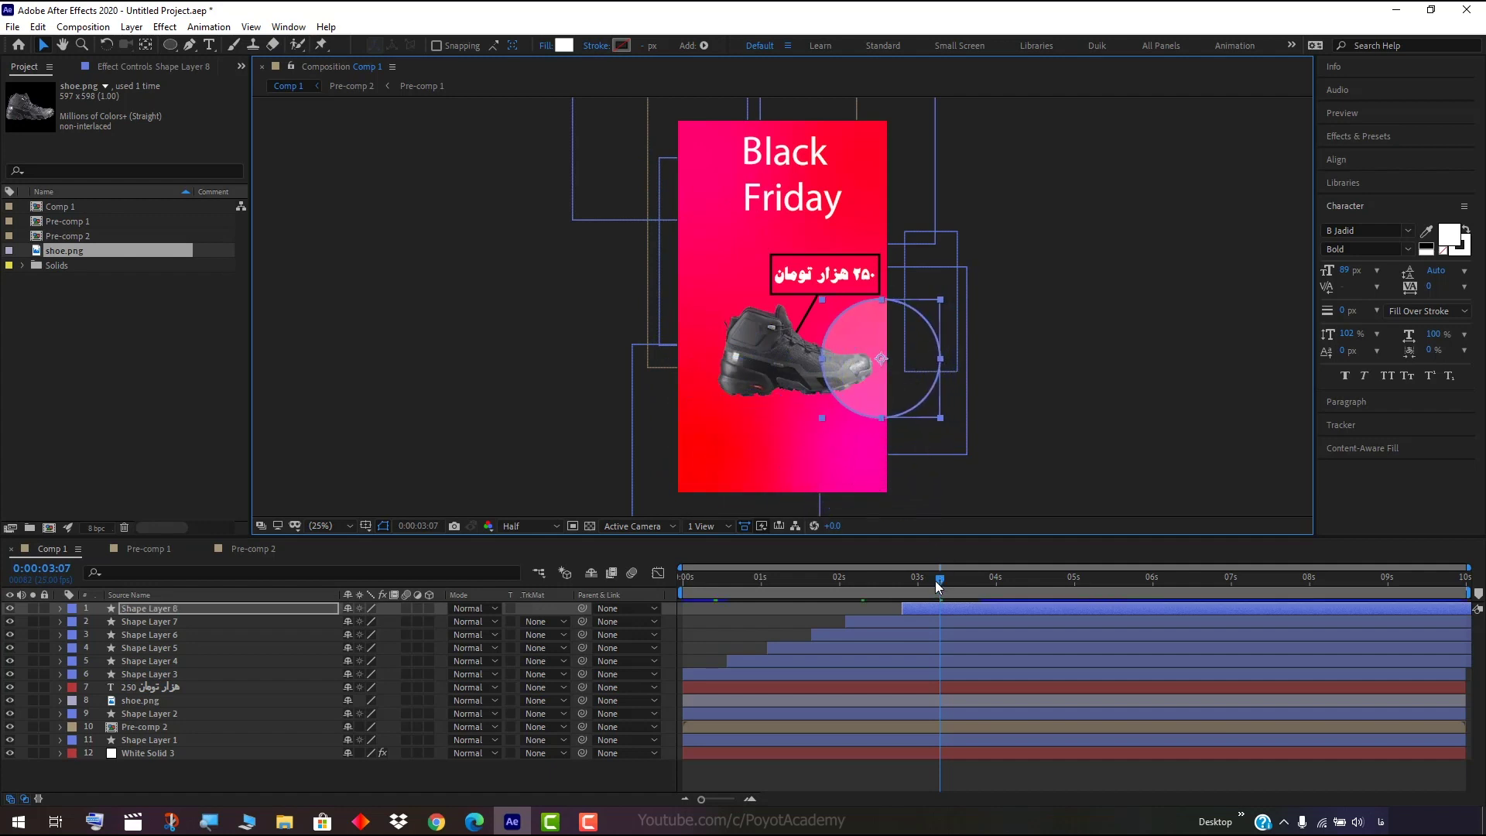
left_click_drag(940, 580, 582, 588)
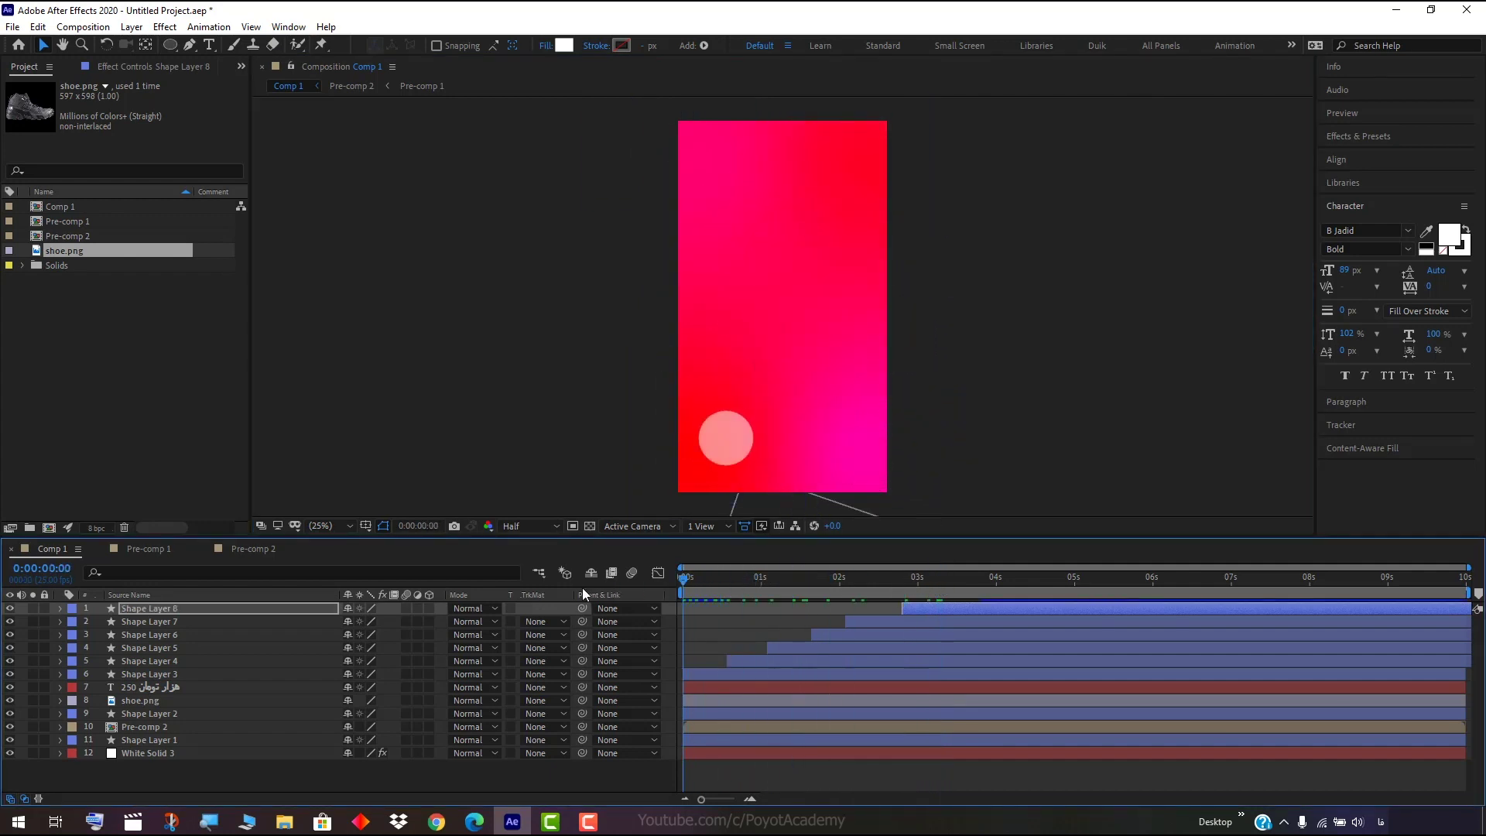
key("space")
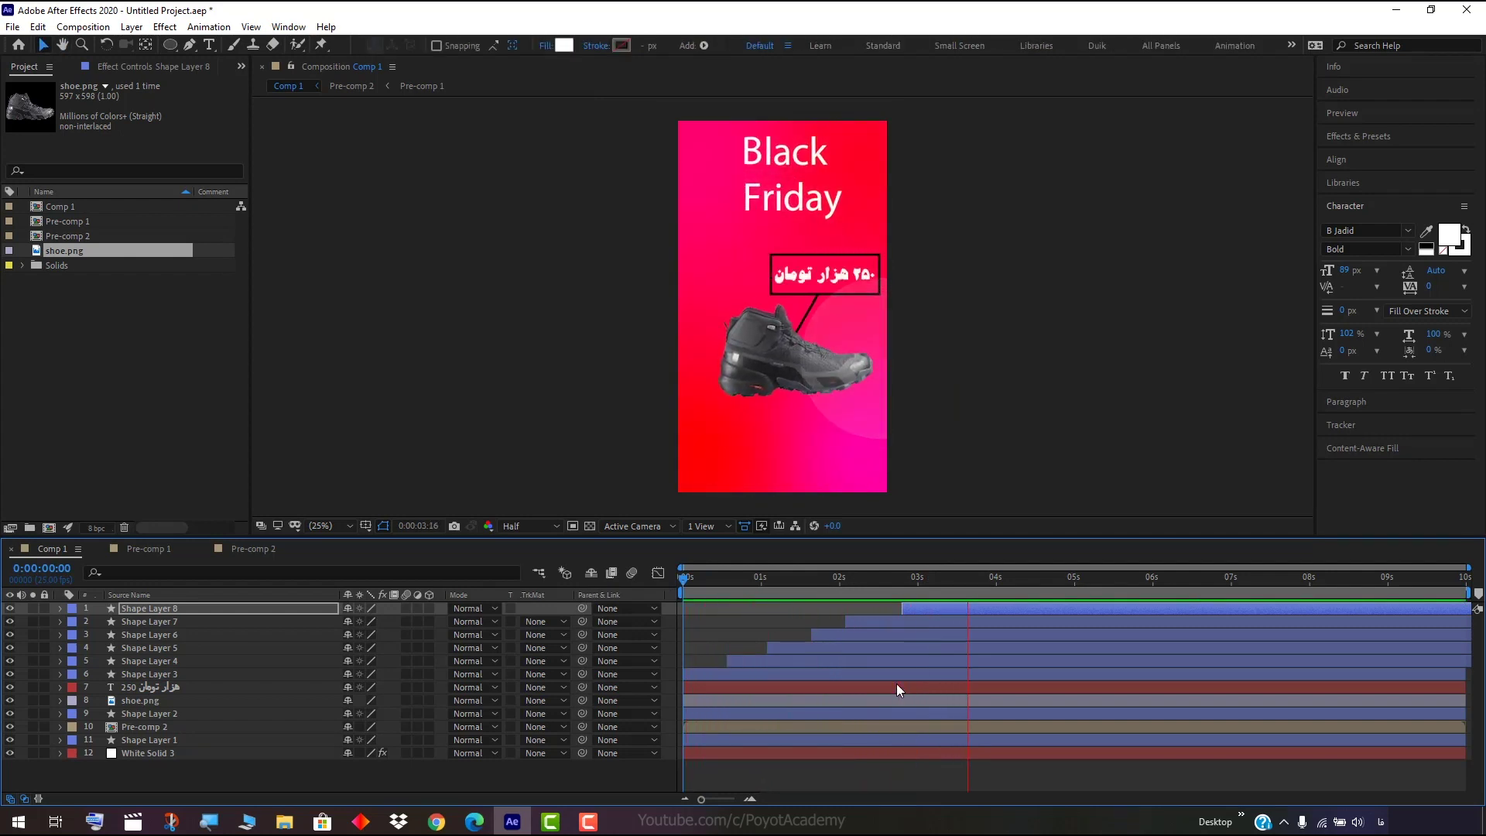
key("space")
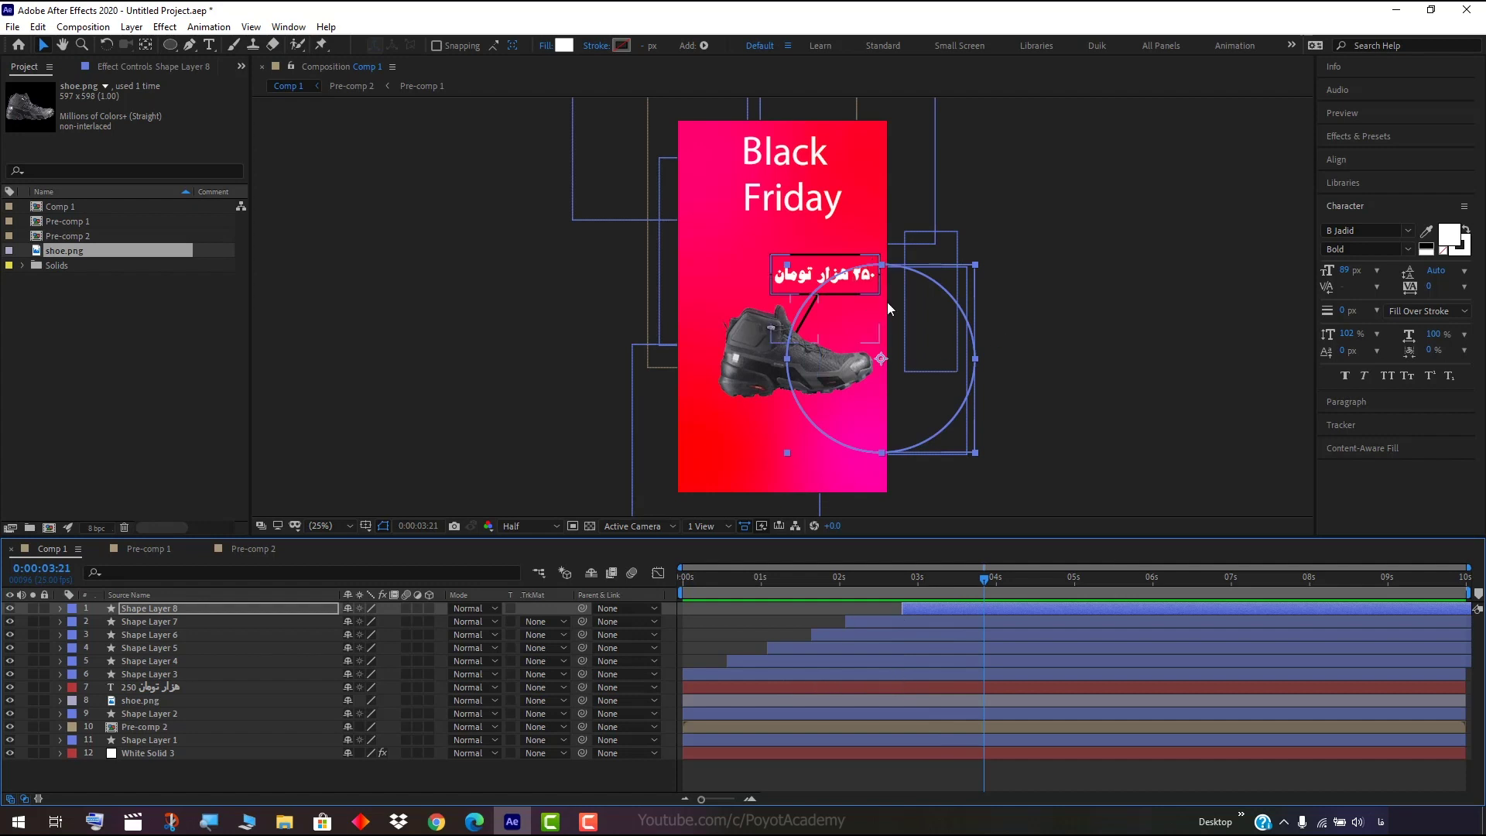
mouse_move(985, 579)
left_mouse_down()
mouse_move(707, 606)
mouse_move(941, 587)
left_mouse_up()
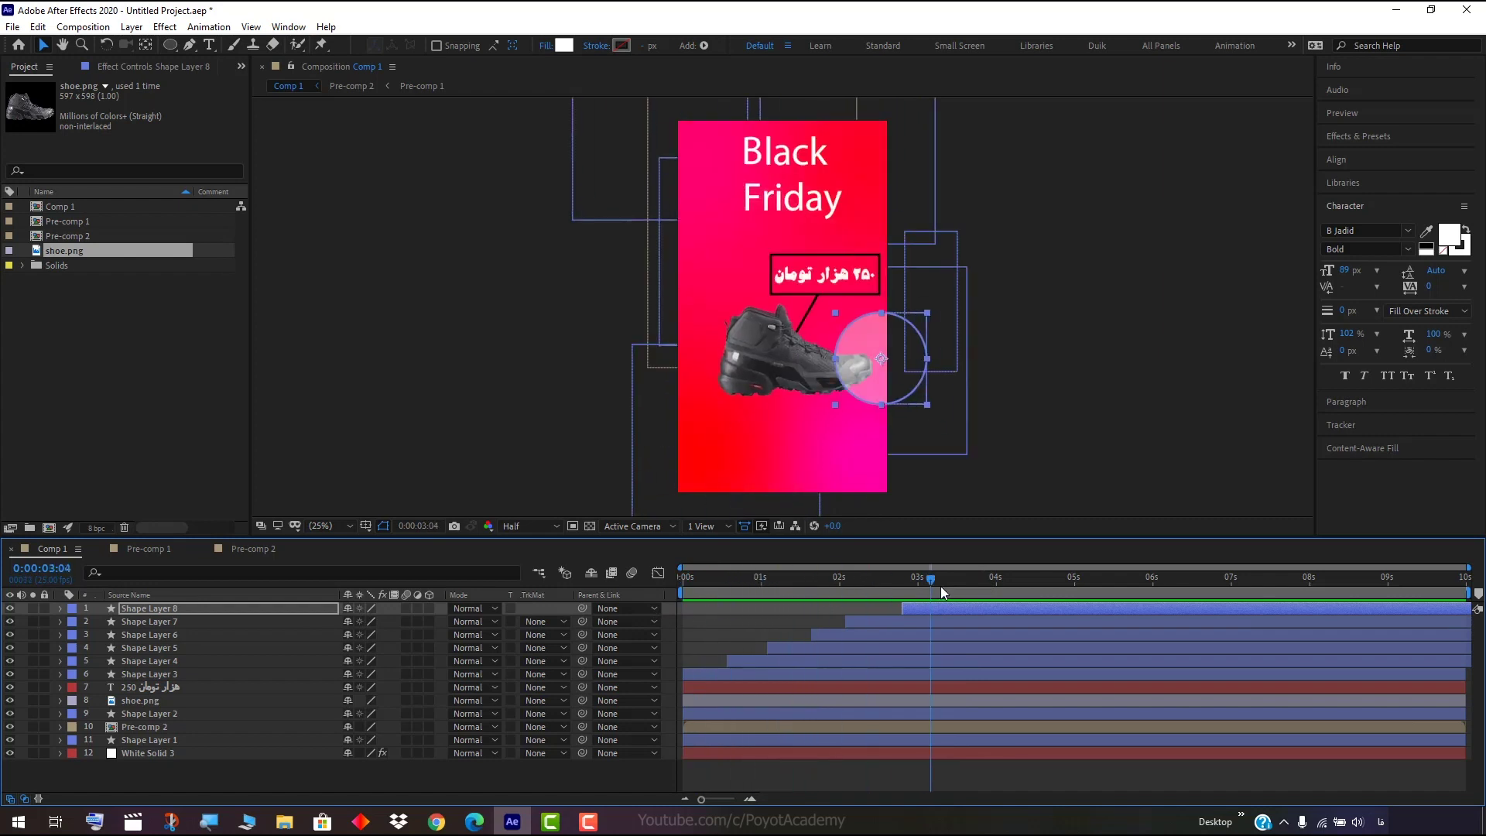
left_click(168, 676)
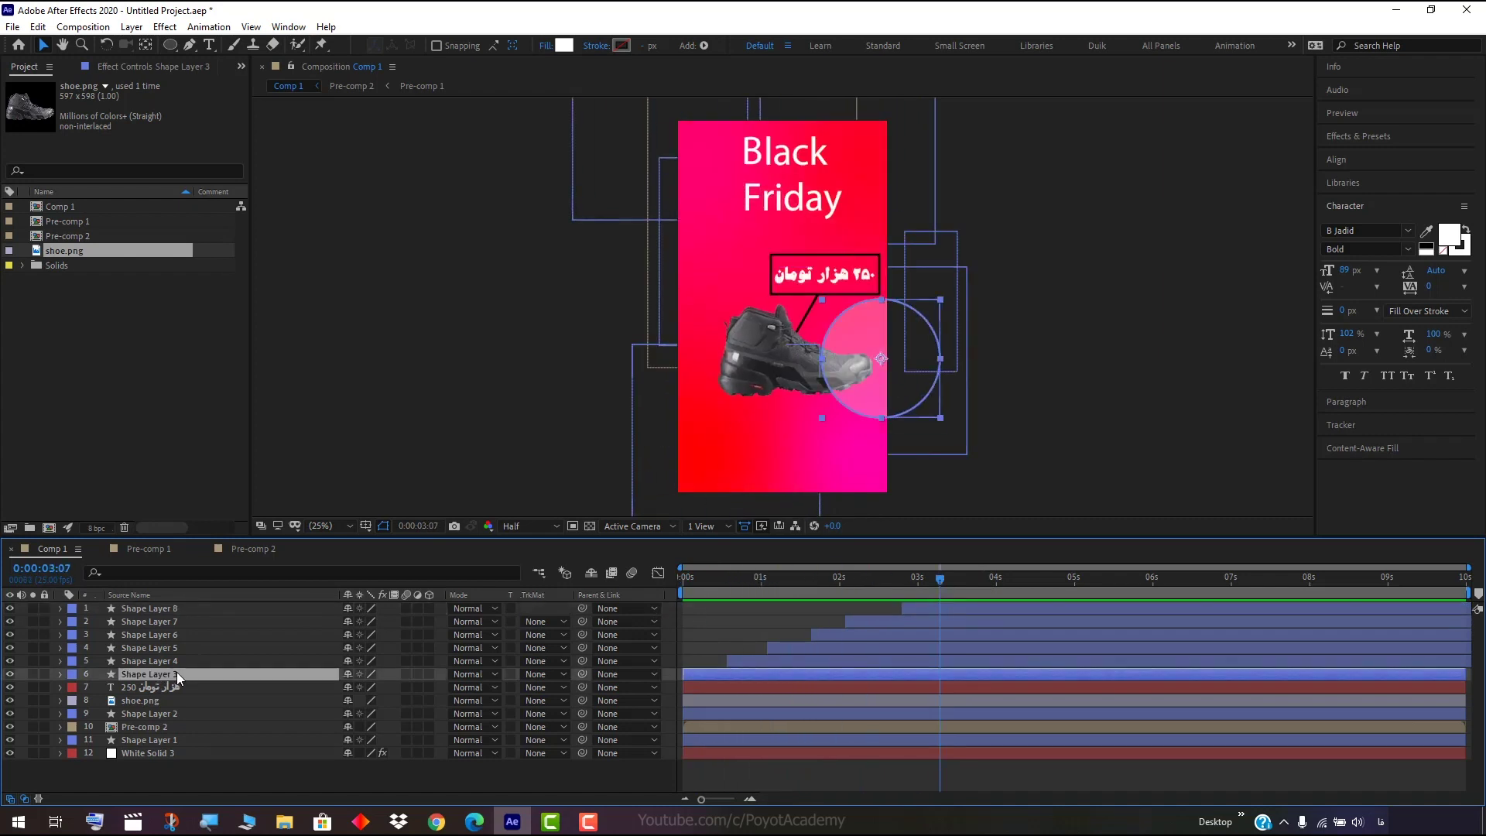
left_click(194, 610, "shift")
Duplicate the six burst layers, move the copies to the top of the stack and shift them later.
key("ctrl+d")
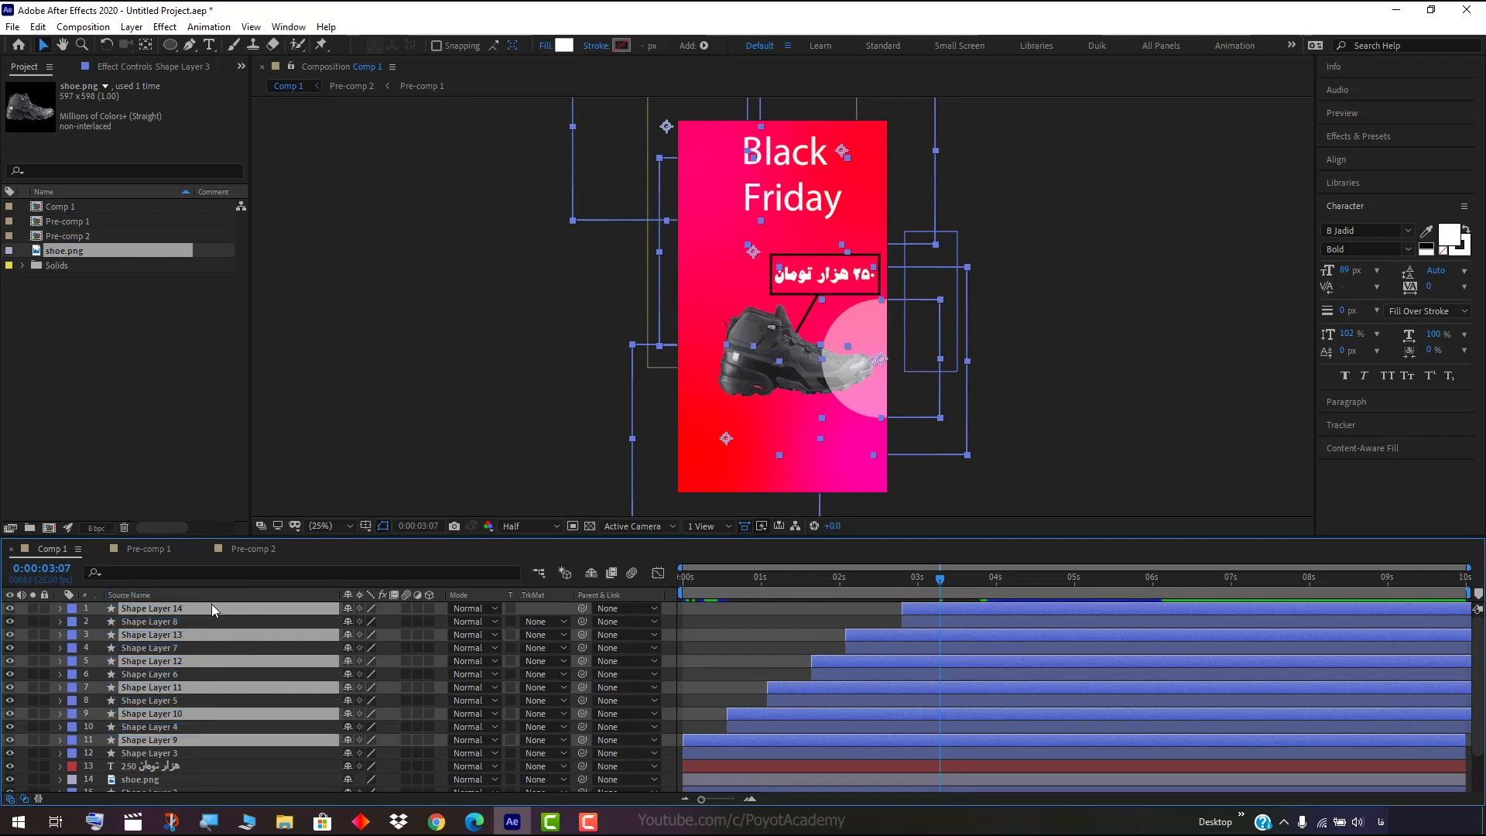
left_click_drag(213, 609, 220, 619)
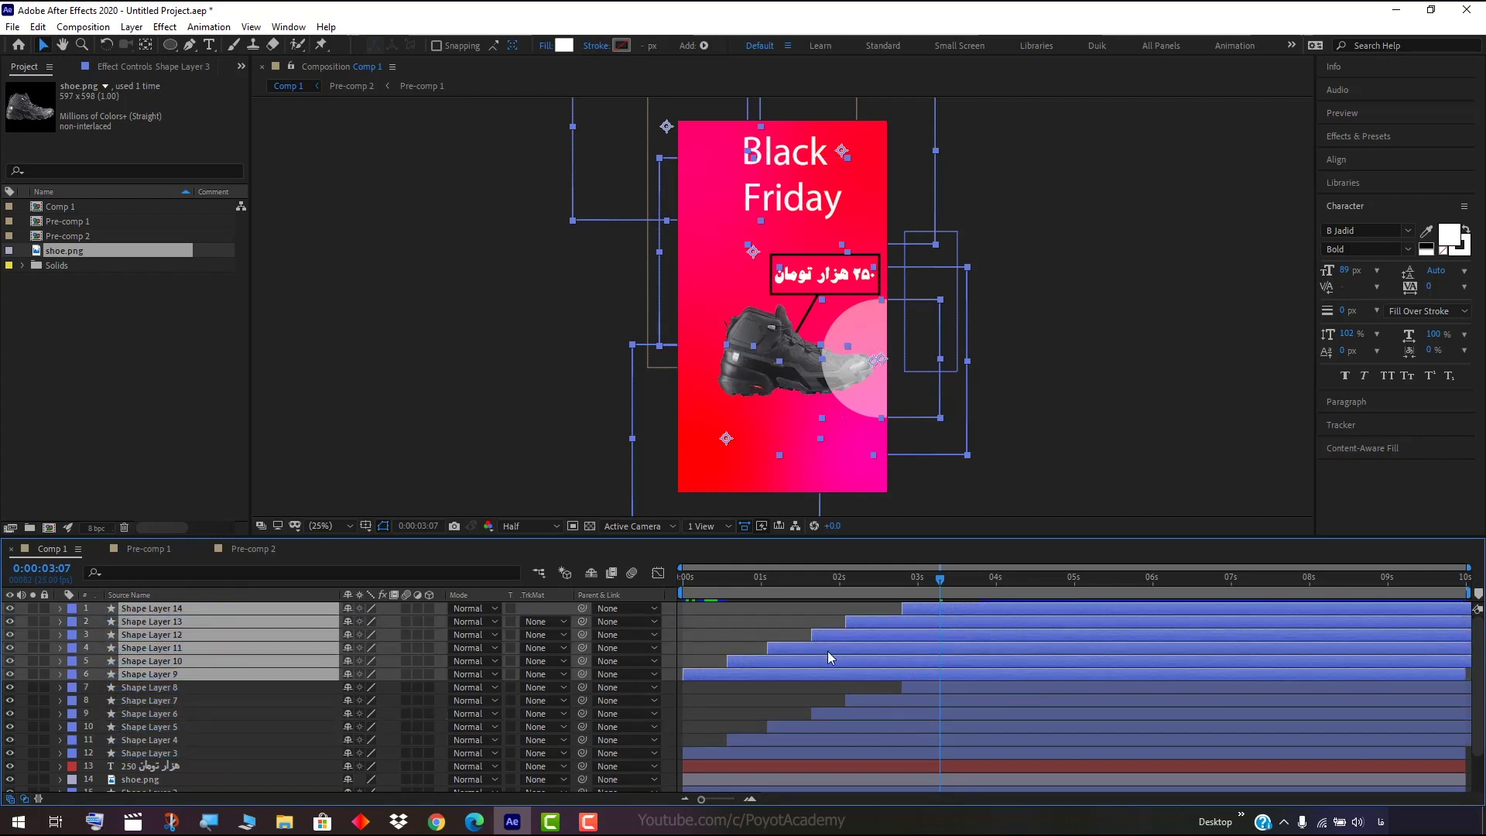
mouse_move(713, 673)
left_mouse_down()
mouse_move(1003, 661)
mouse_move(982, 669)
left_mouse_up()
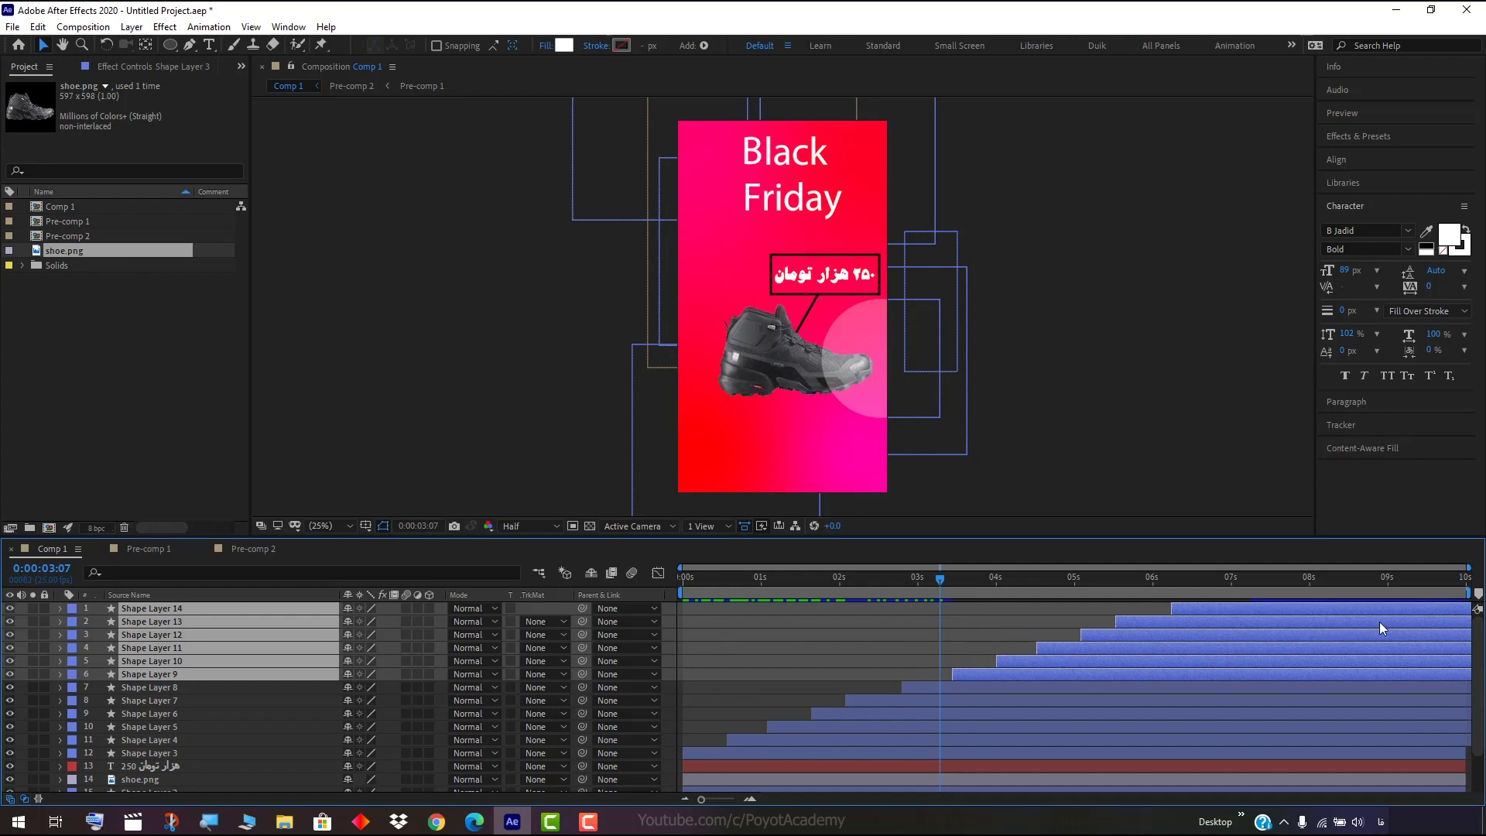
left_click(1089, 483)
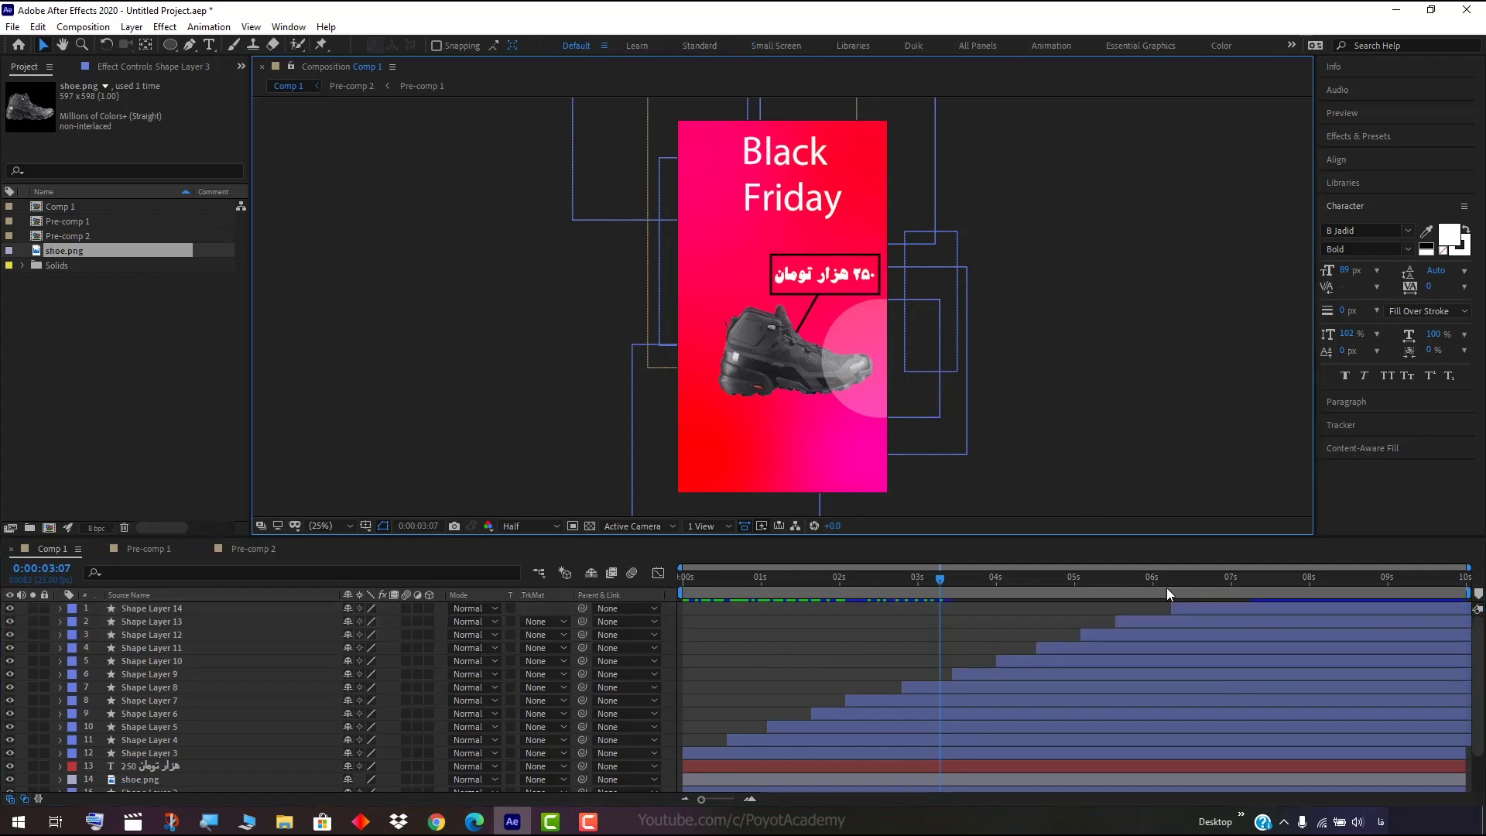
Offset Shape Layers 9–14 into a staircase starting from about 3.5 to 7.5 seconds.
left_click_drag(1197, 611, 1308, 611)
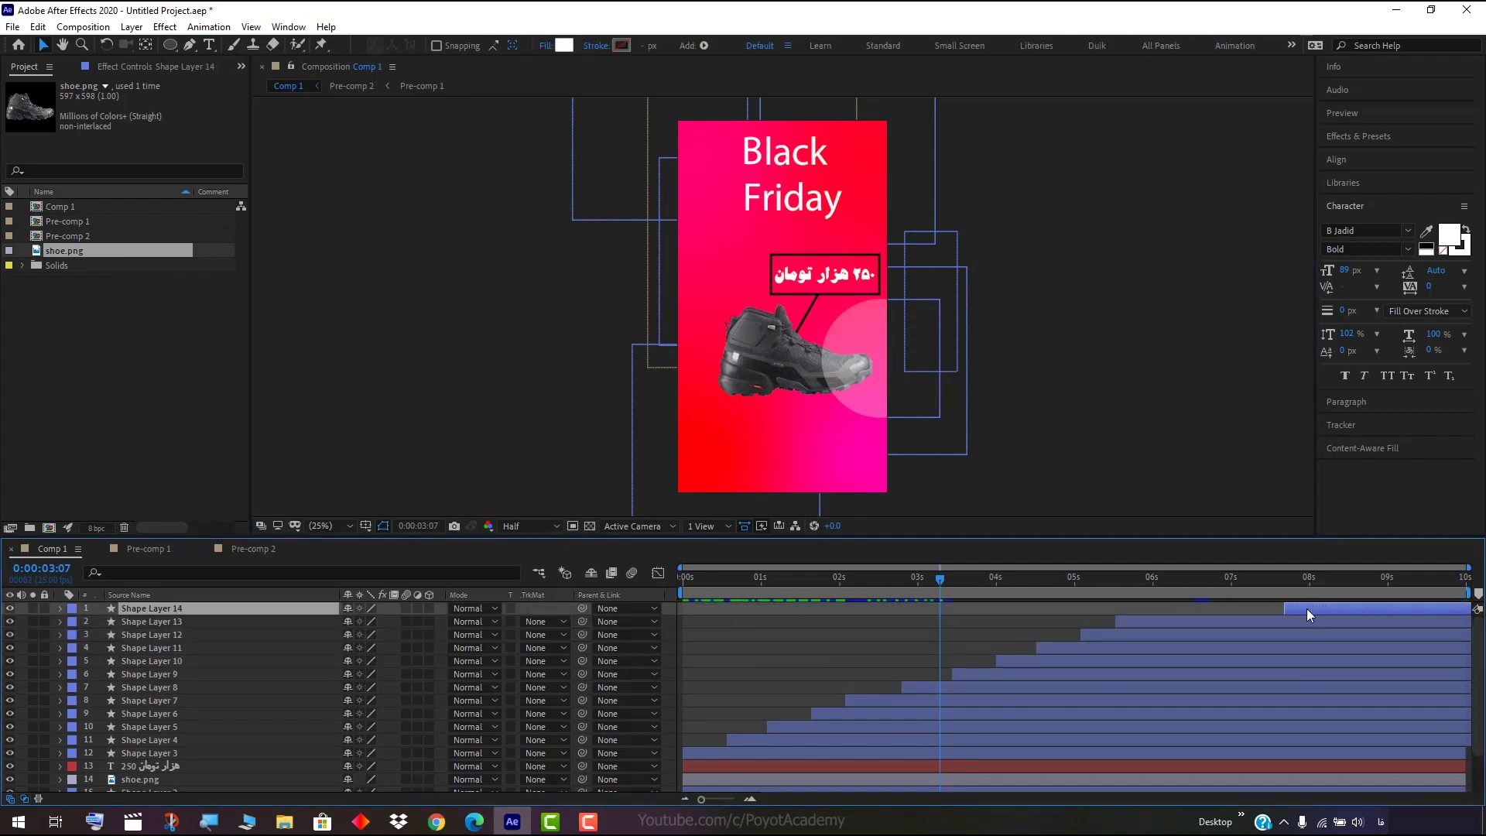
left_click(1197, 622)
left_click_drag(1197, 621, 1309, 619)
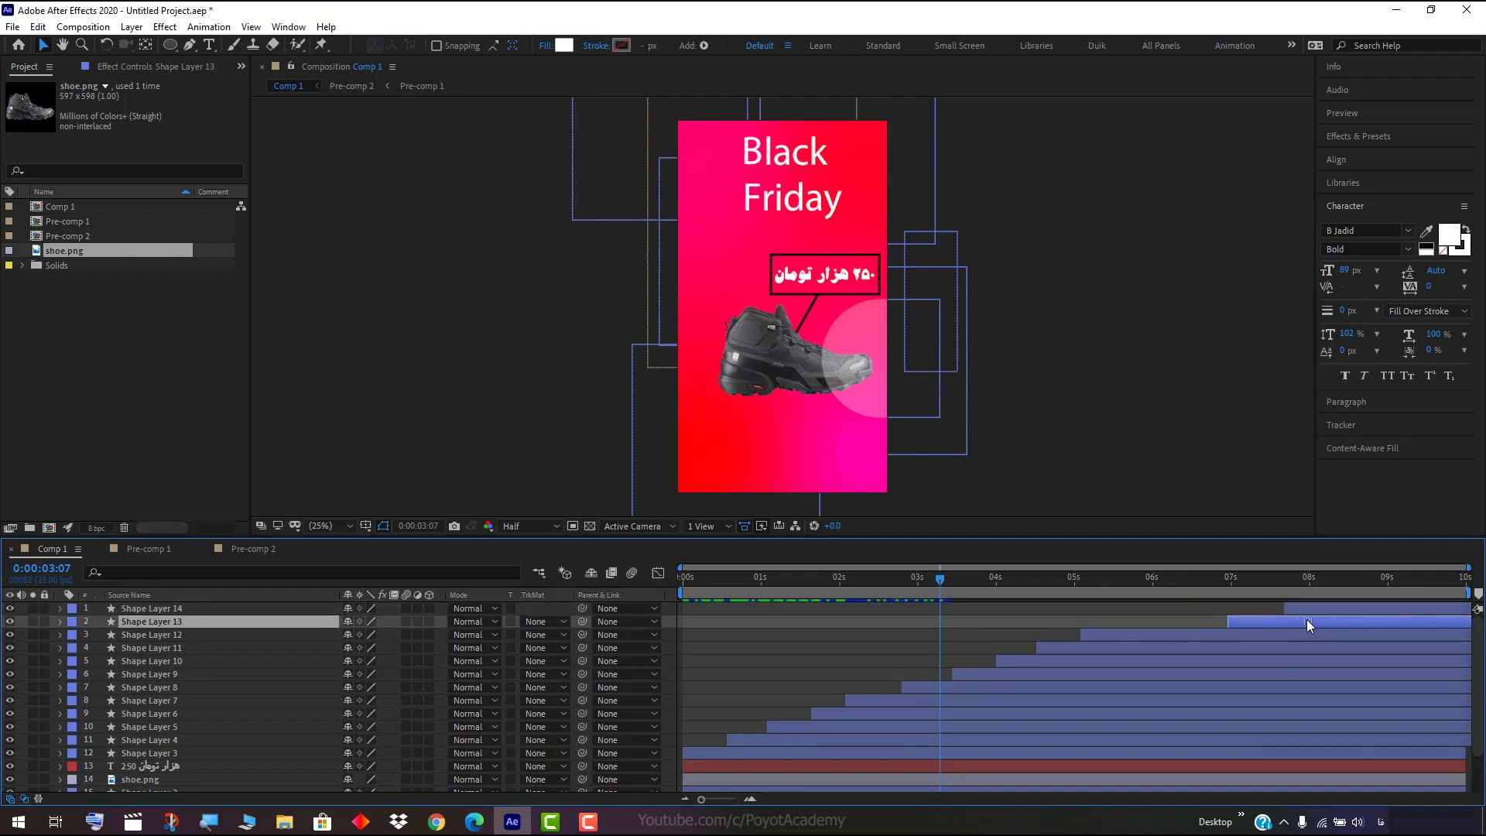
mouse_move(1182, 634)
left_mouse_down()
mouse_move(1276, 635)
mouse_move(1279, 620)
left_mouse_up()
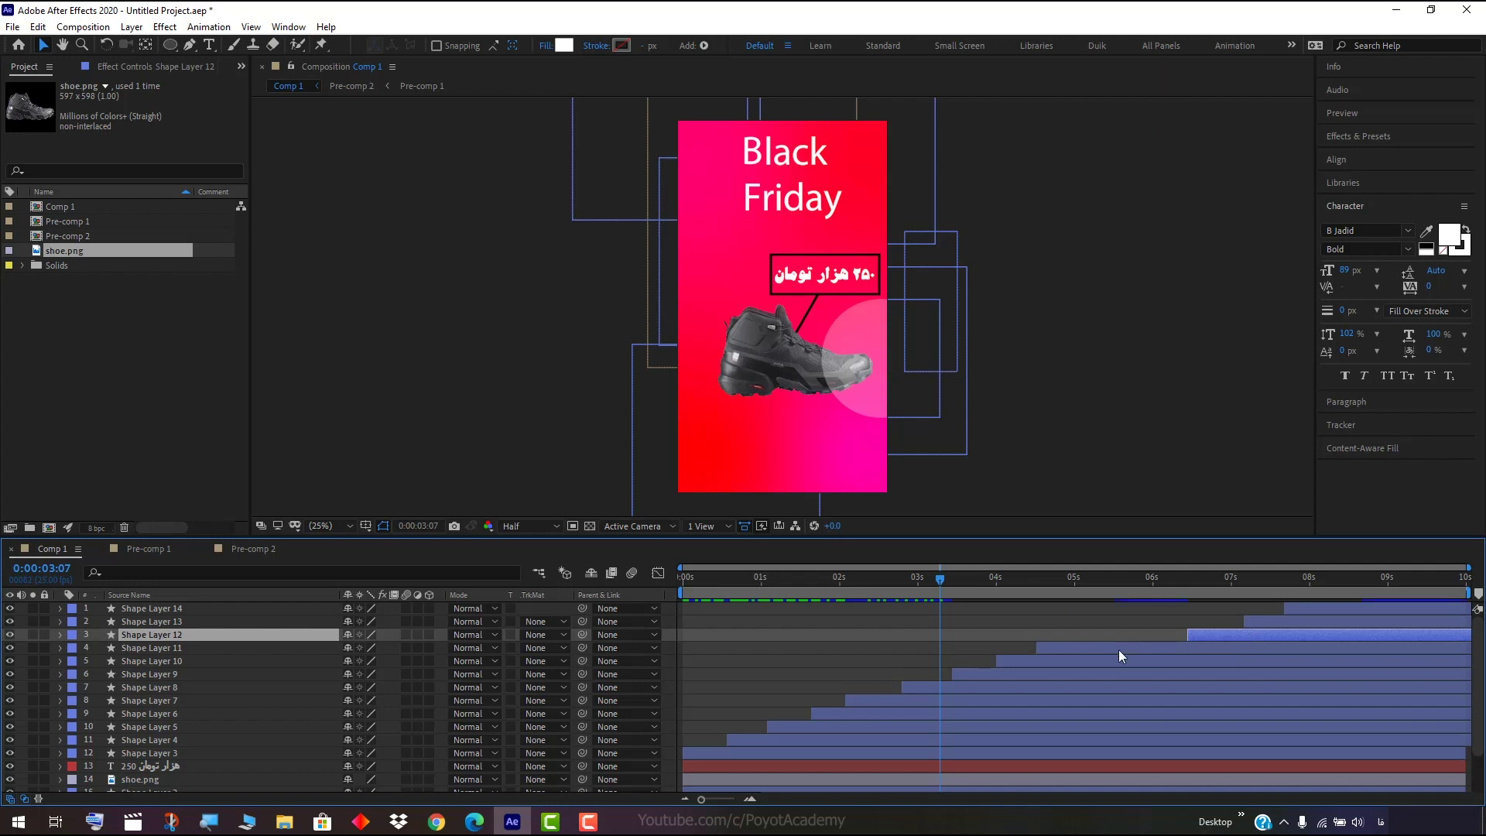
left_click_drag(1118, 649, 1197, 647)
left_click_drag(1059, 663, 1115, 661)
left_click_drag(1011, 677, 1035, 676)
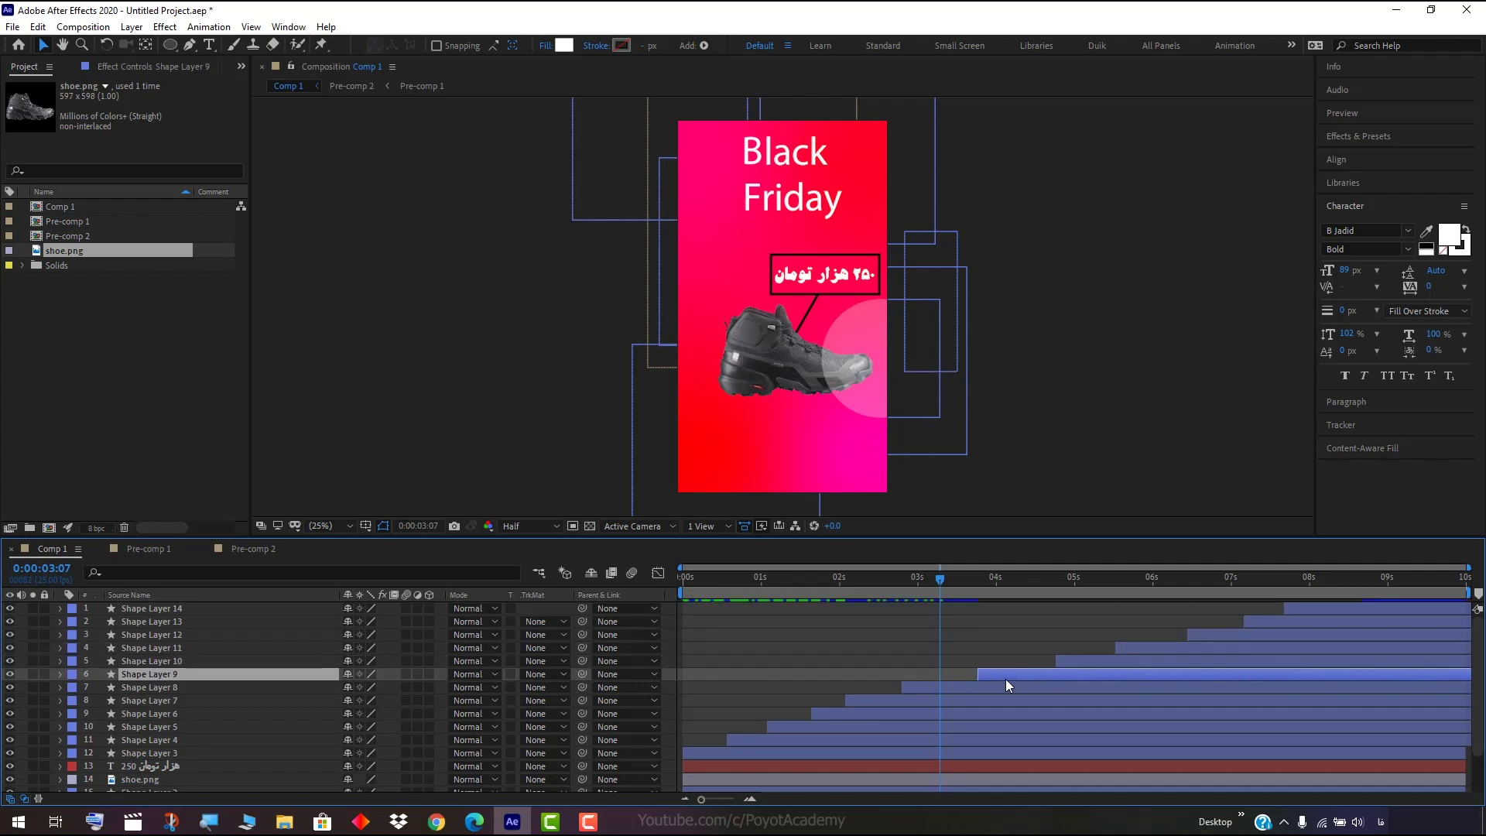
mouse_move(942, 687)
left_mouse_down()
mouse_move(958, 687)
mouse_move(904, 701)
left_mouse_up()
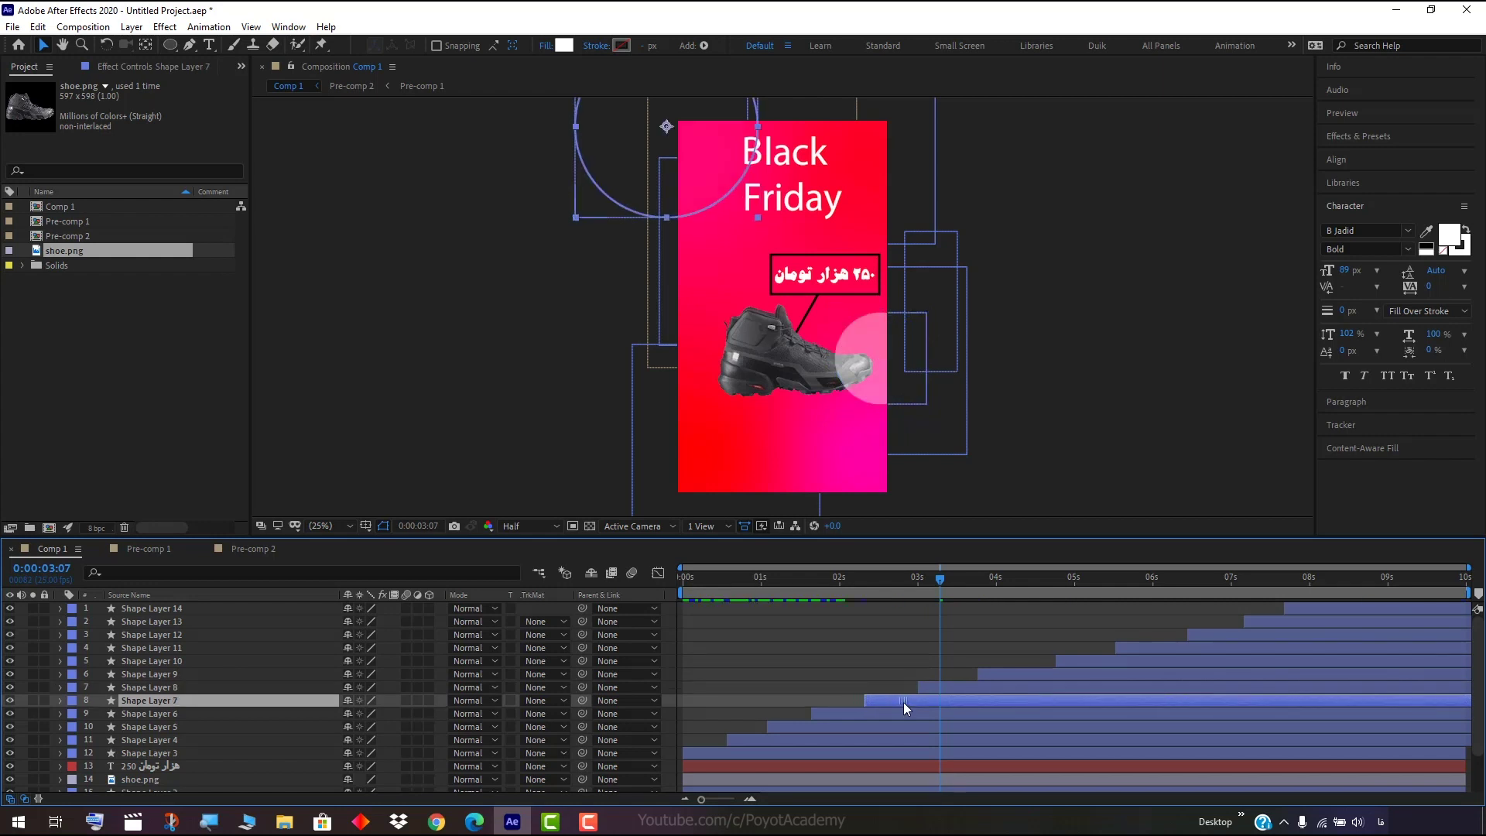
right_click(904, 703)
left_click(850, 714)
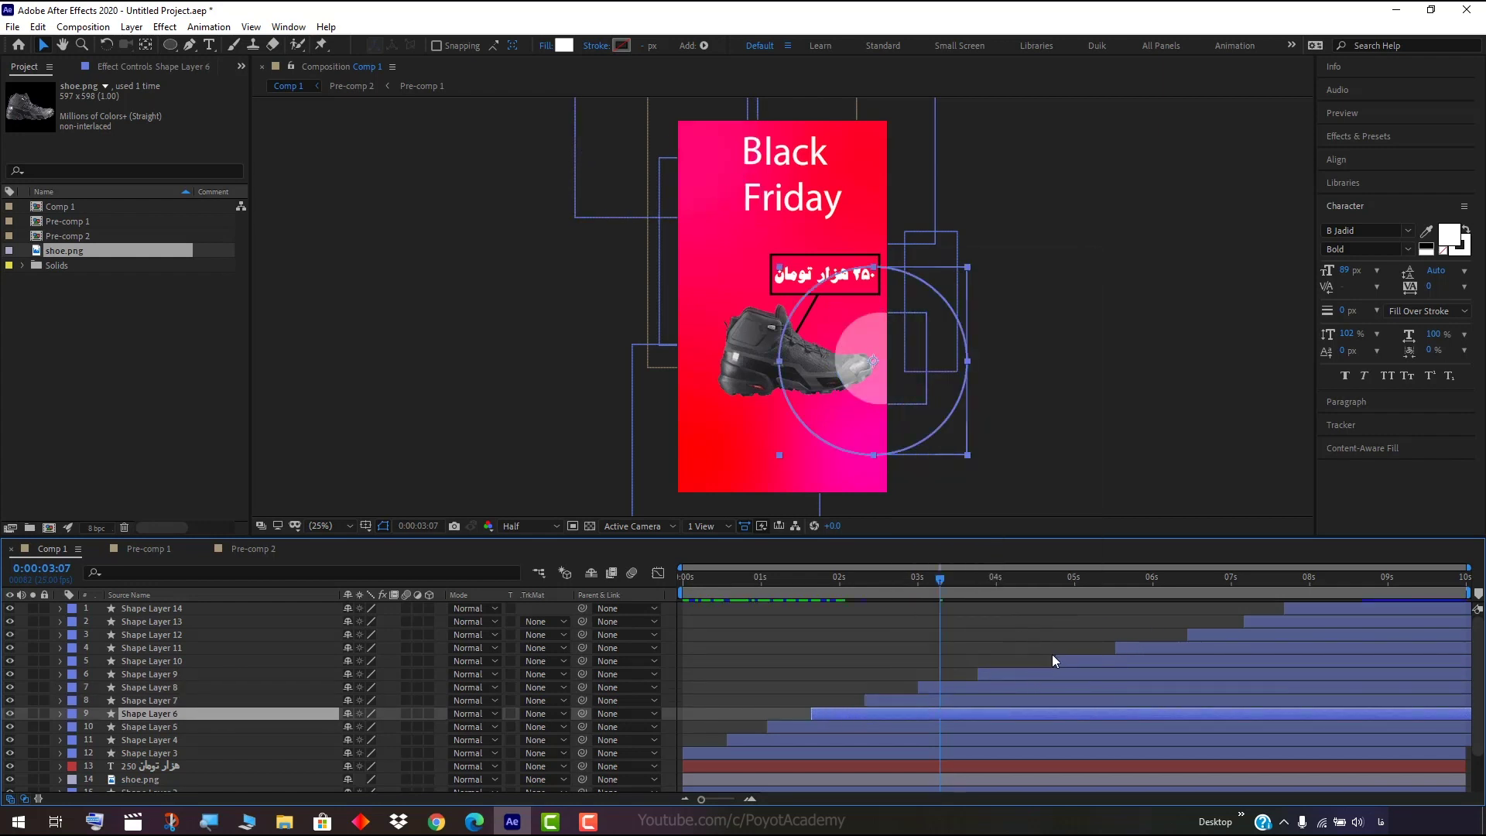
left_click_drag(1072, 663, 1057, 665)
left_click_drag(1168, 652, 1231, 620)
Select Shape Layers 10 through 14 together.
left_click(1286, 612)
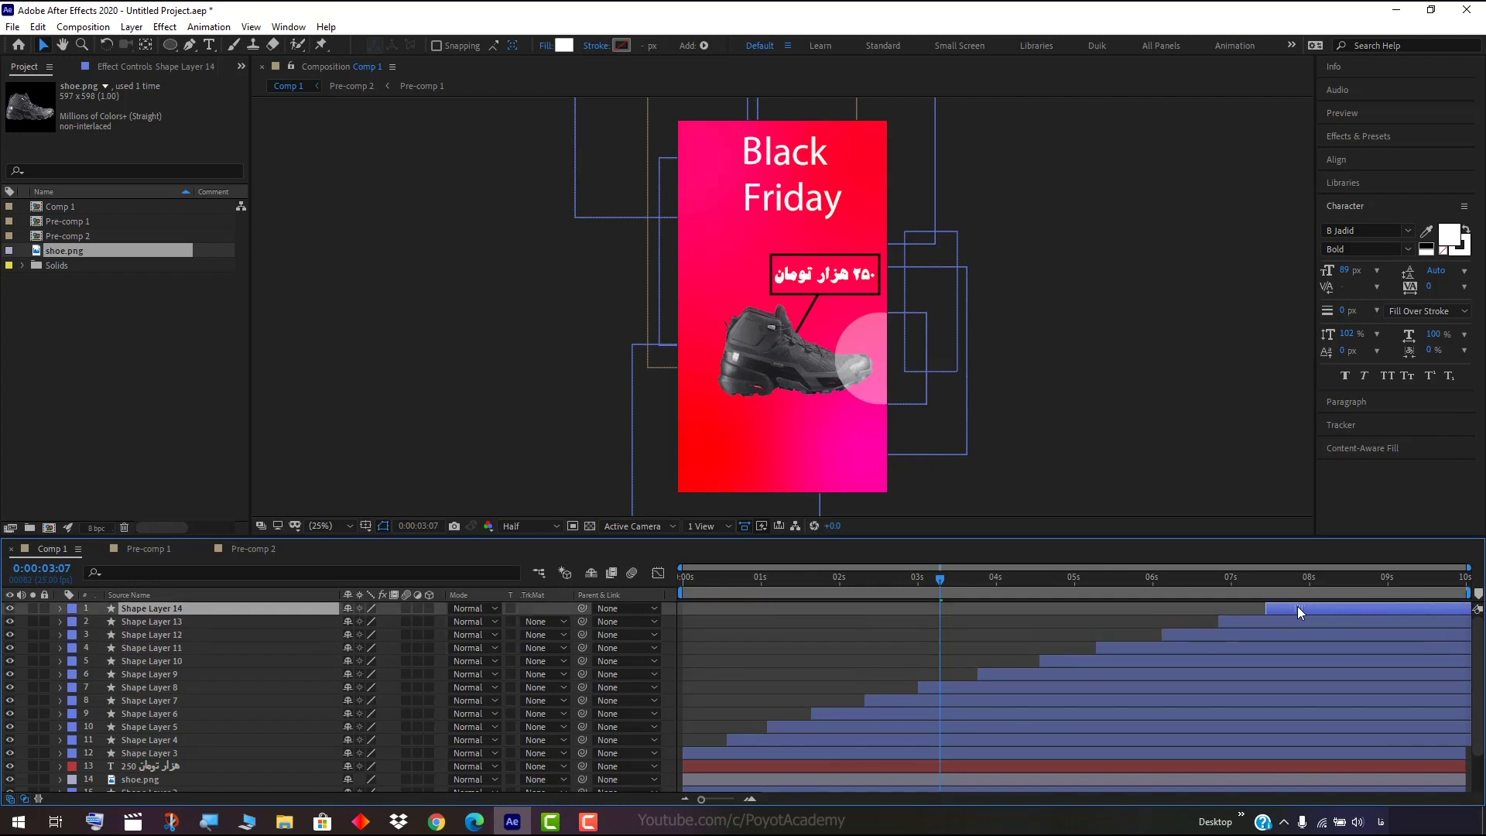
left_click(183, 663)
left_click(187, 685)
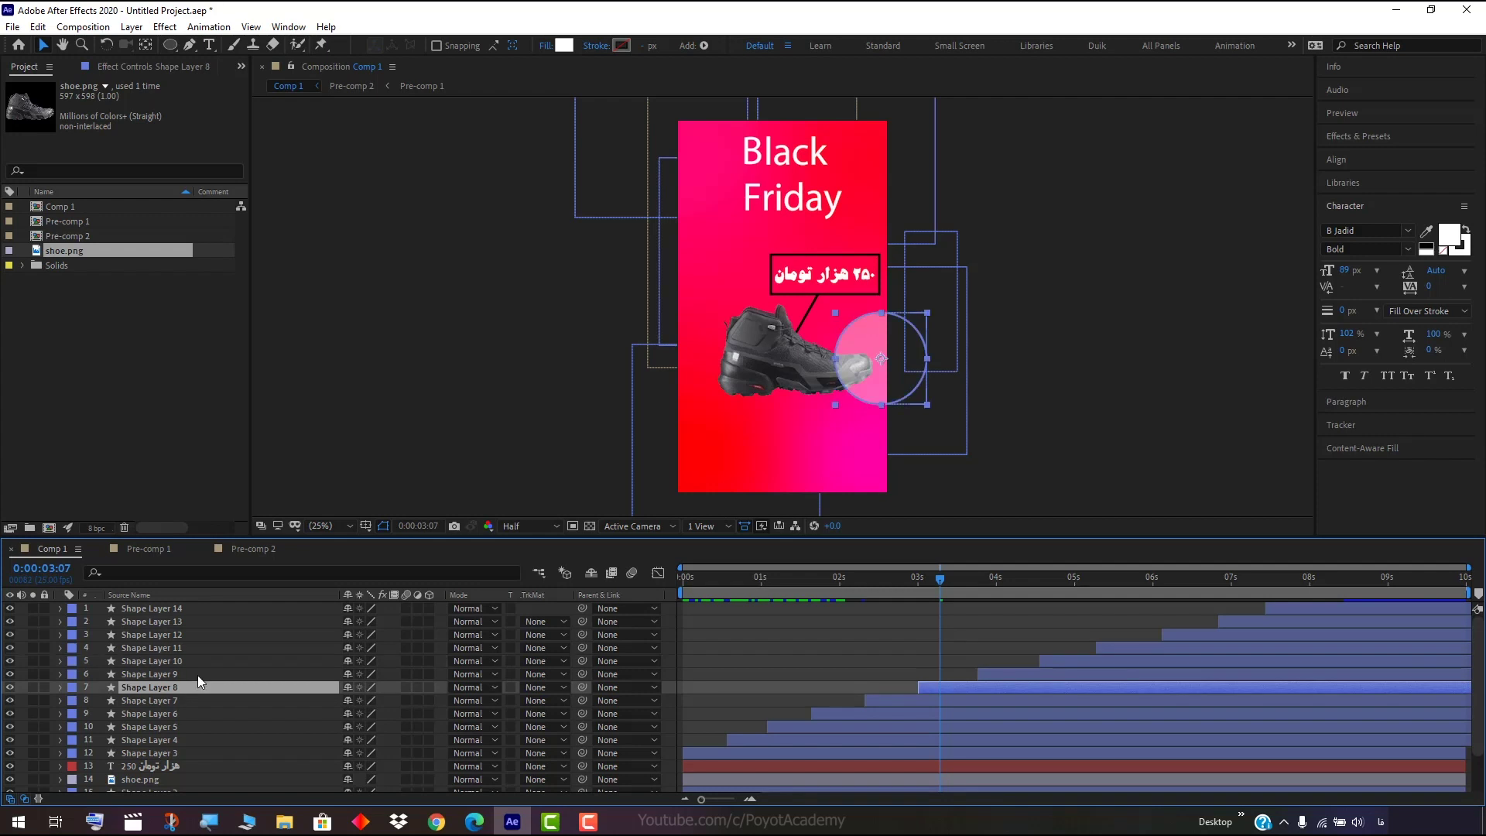
left_click(203, 608, "shift")
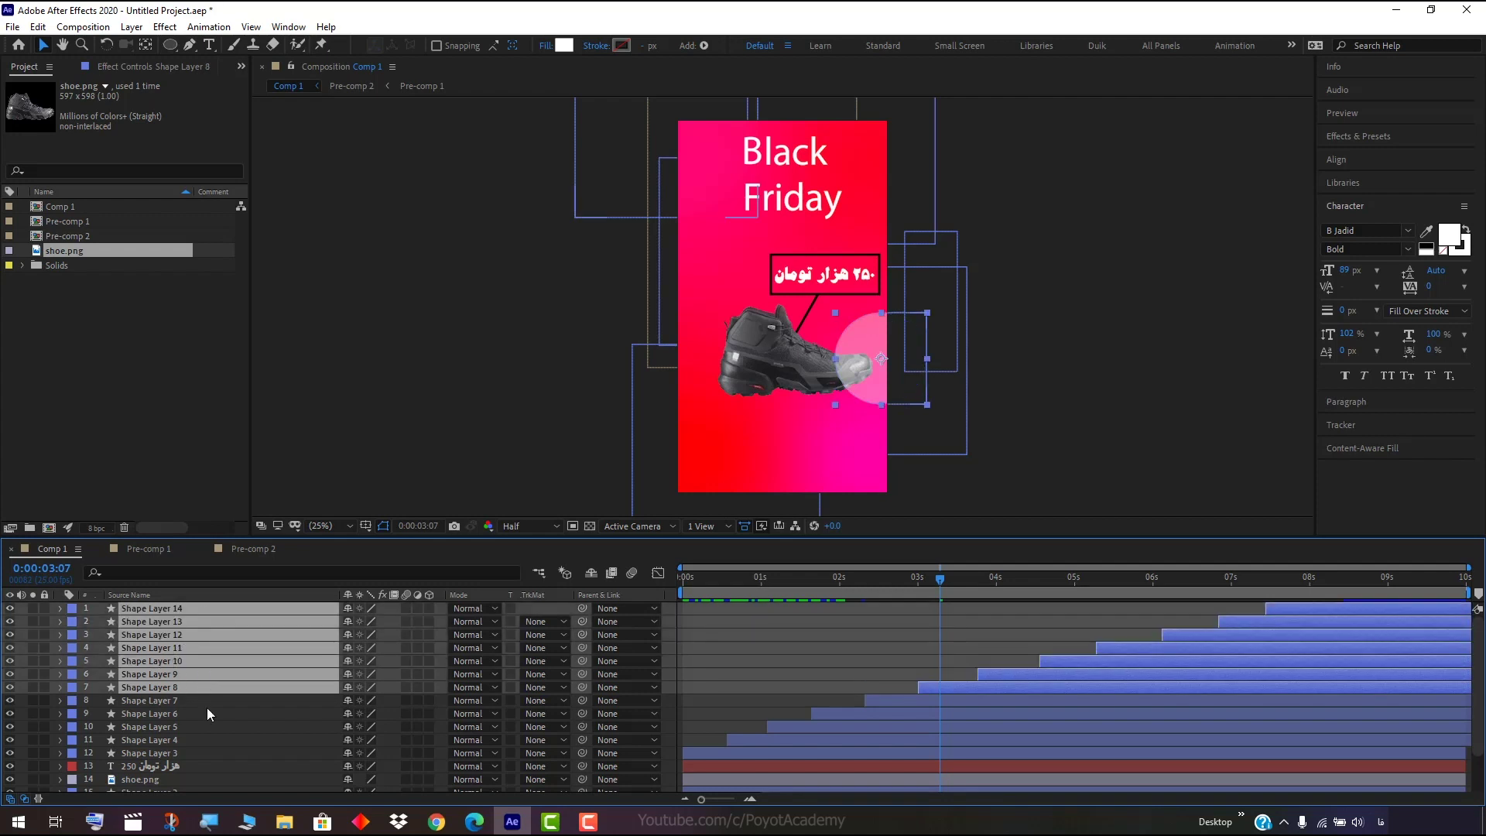
left_click(207, 708)
left_click(200, 658)
left_click(212, 609, "shift")
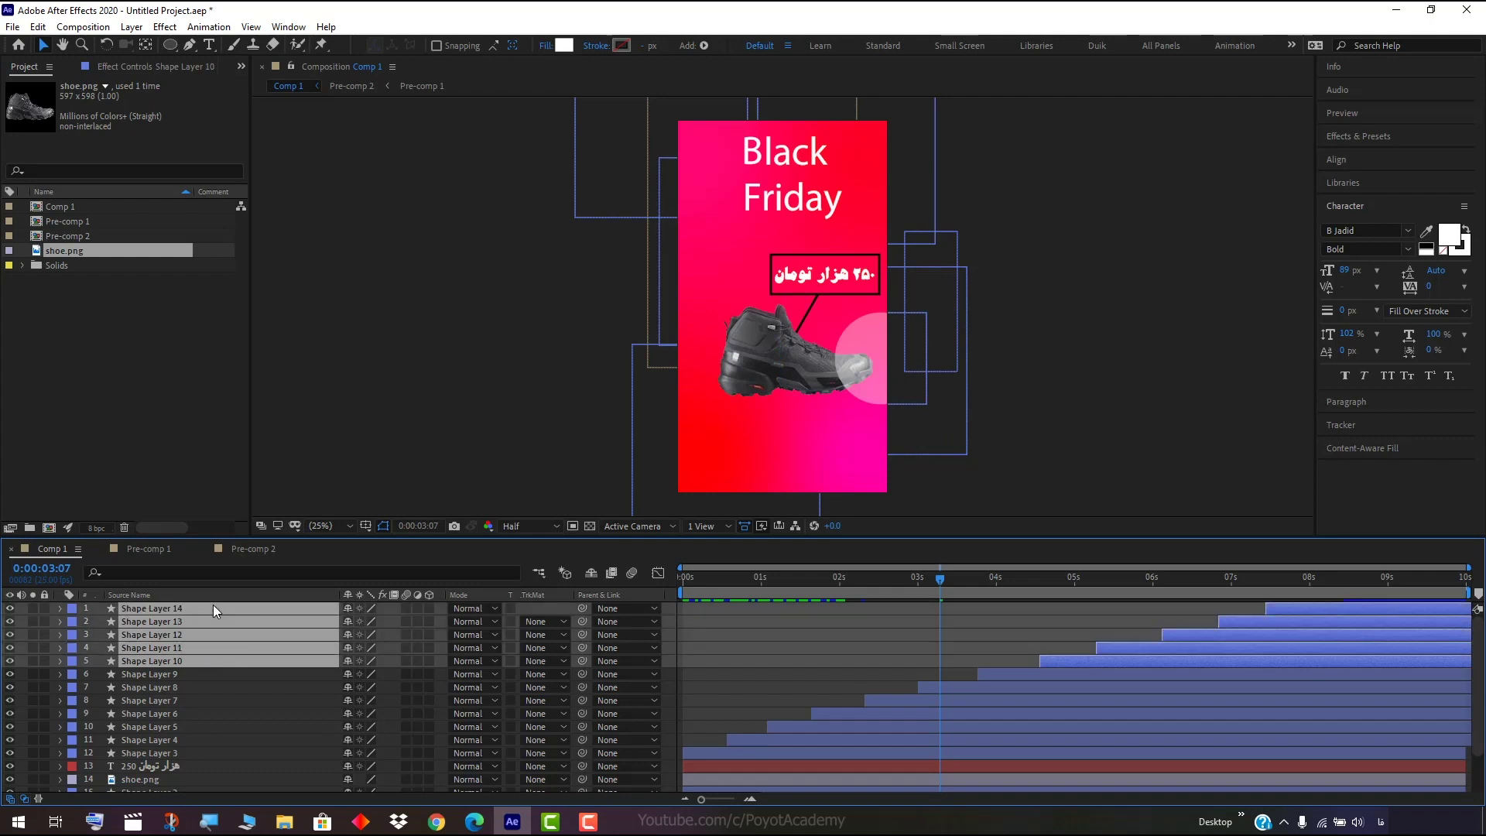
Duplicate the five selected bursts, move the copies to the top and shift them about 3.4 seconds later.
key("ctrl+d")
left_click_drag(197, 634, 200, 618)
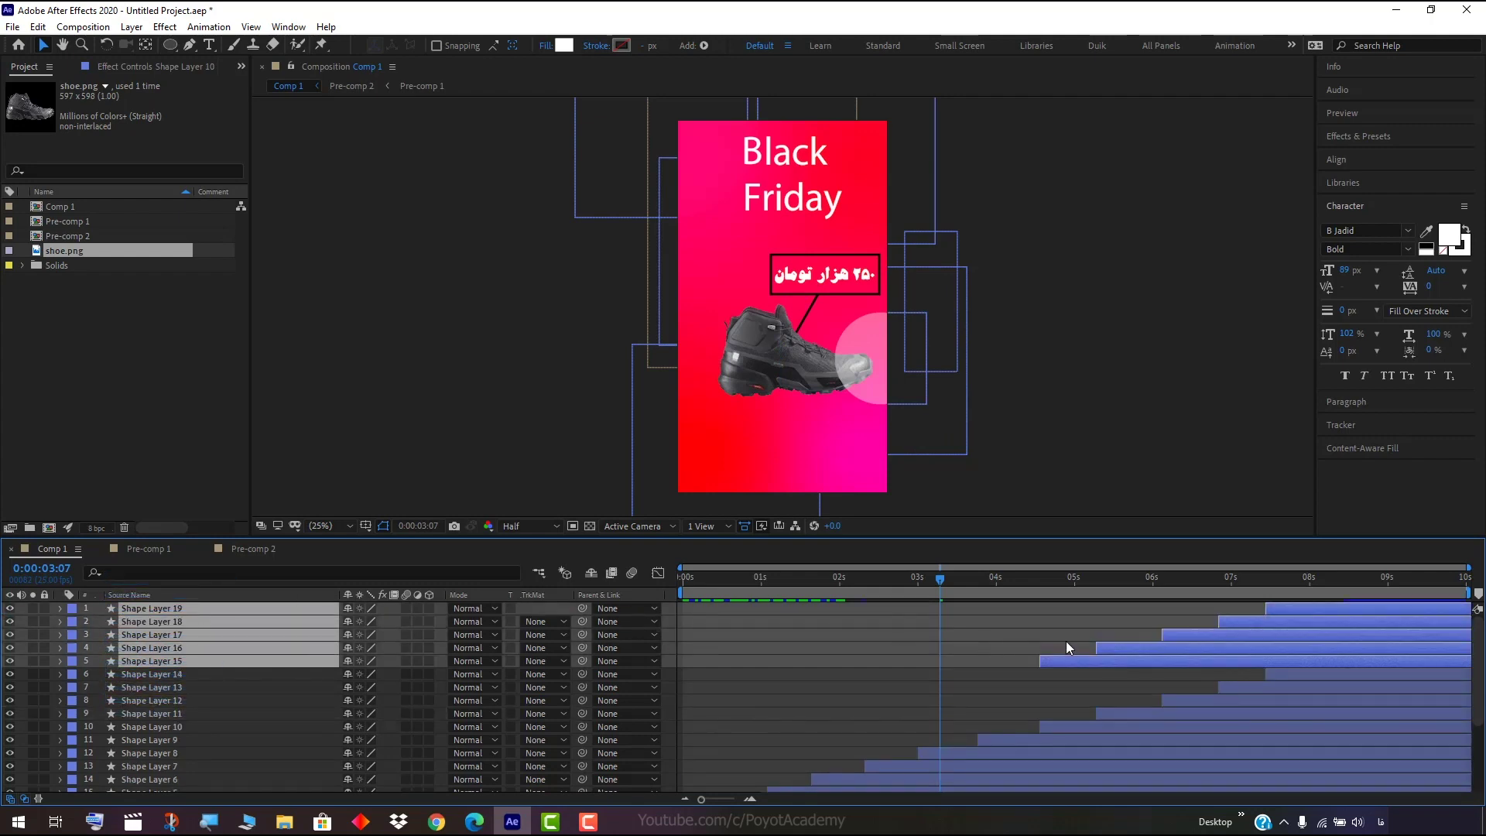
left_click_drag(1067, 657, 1330, 659)
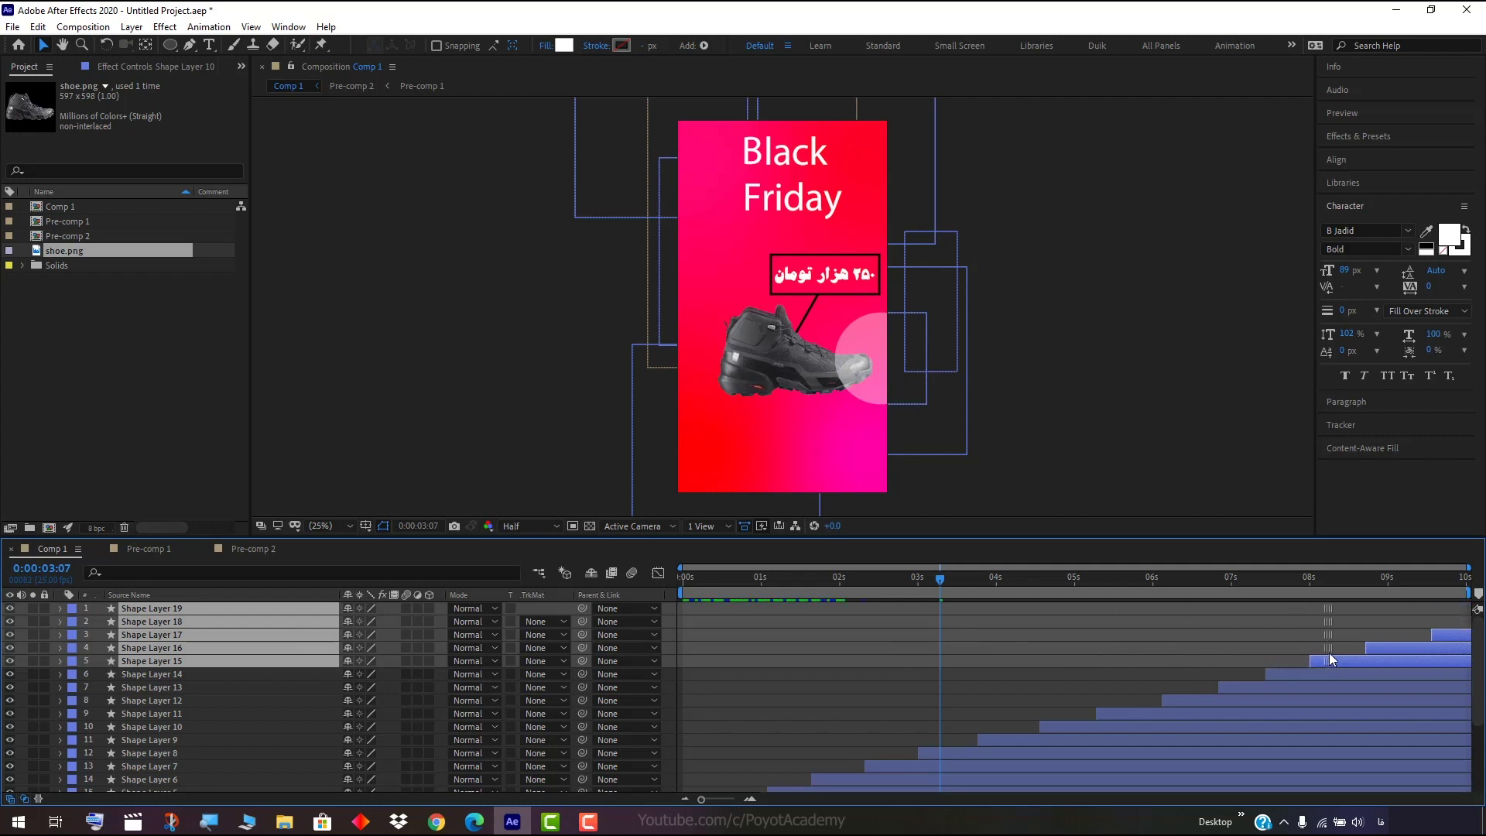
left_click_drag(1330, 659, 1337, 654)
Delete Shape Layers 18 and 19 and return to the start of the timeline.
left_click(193, 672)
left_click(192, 635)
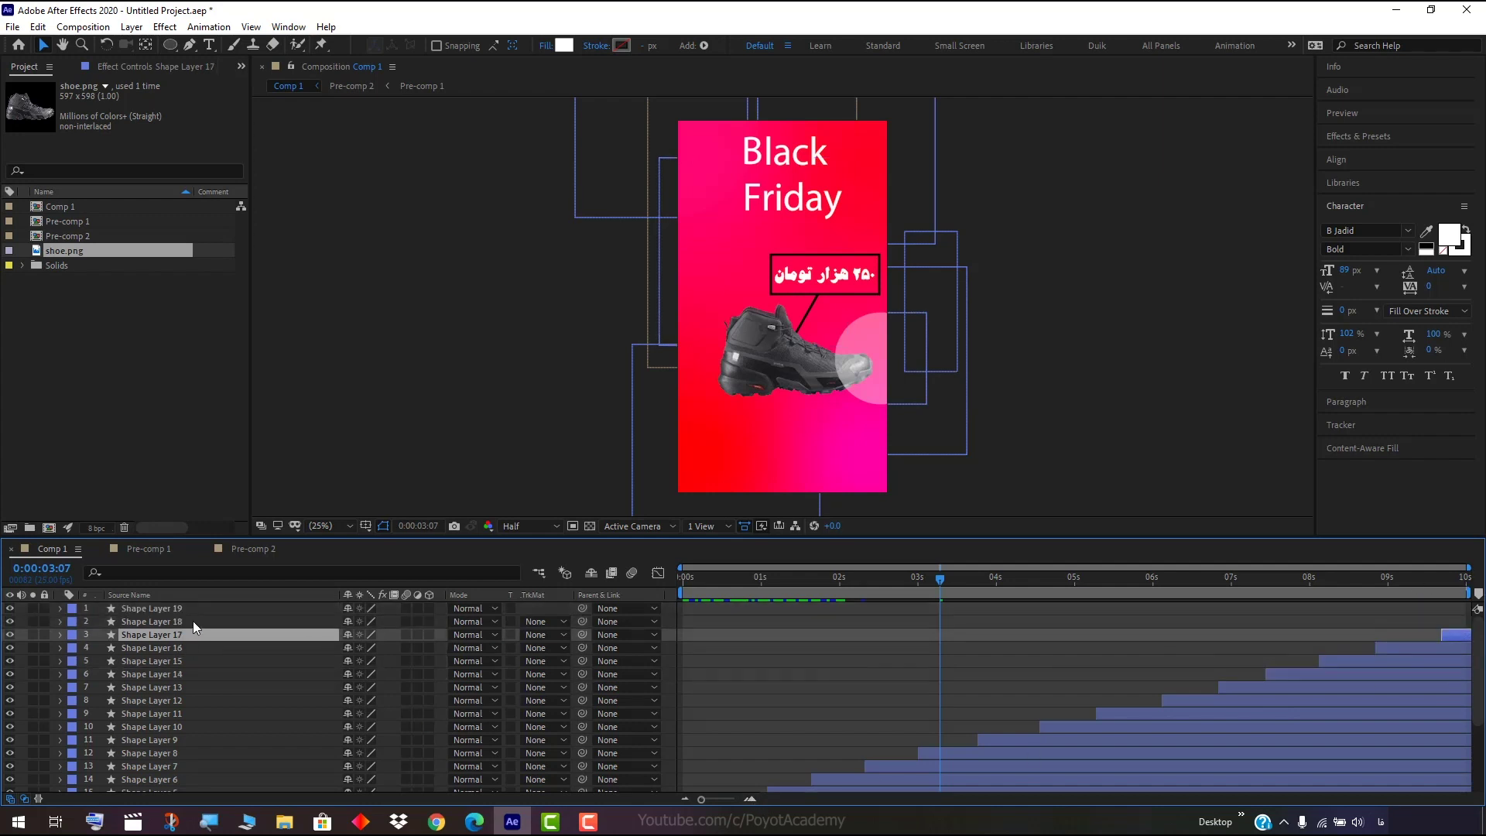
left_click(193, 620)
left_click(197, 607, "shift")
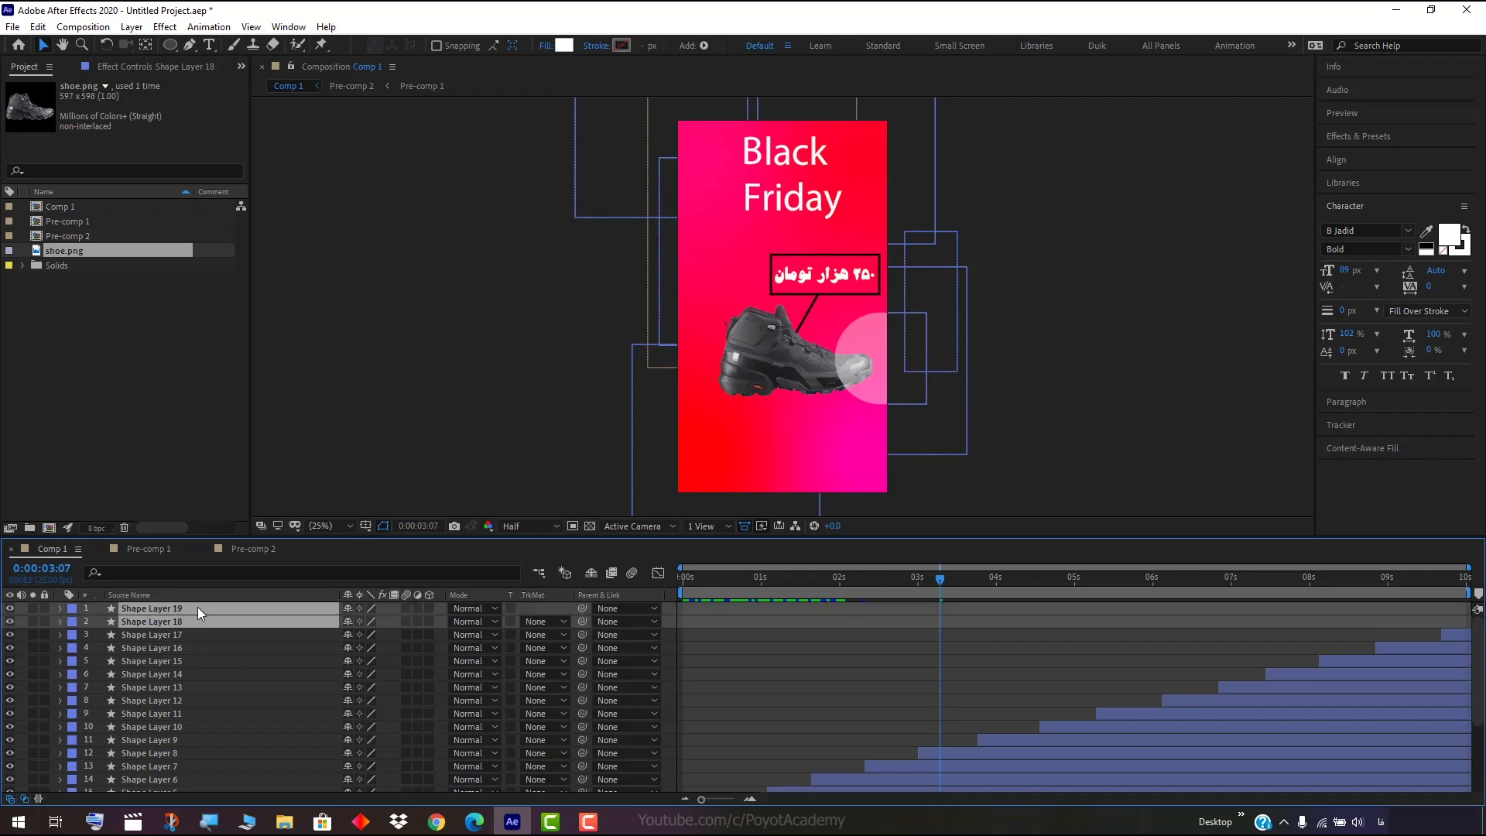
key("Delete")
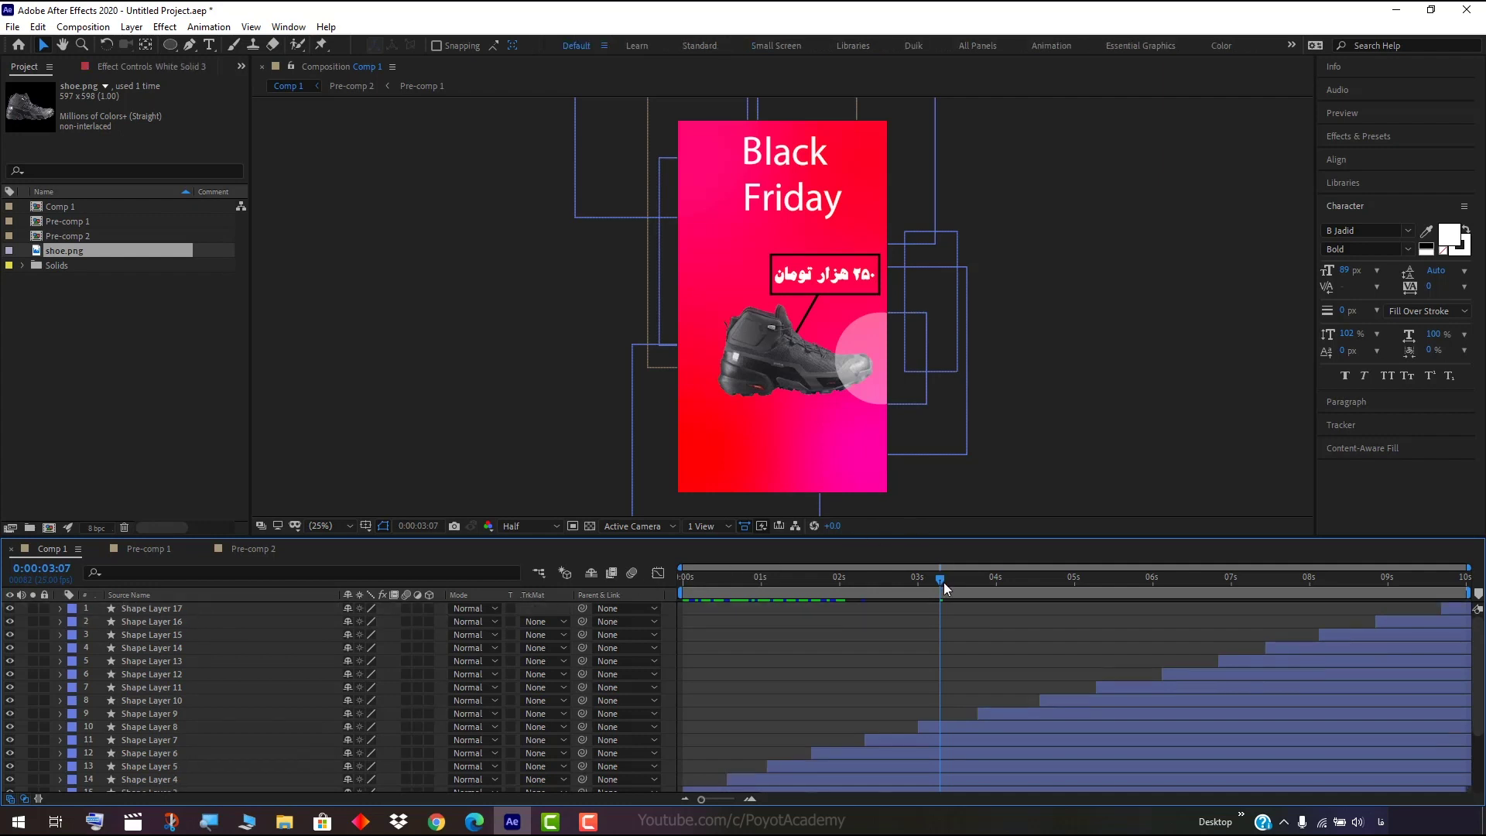
left_click_drag(940, 579, 559, 621)
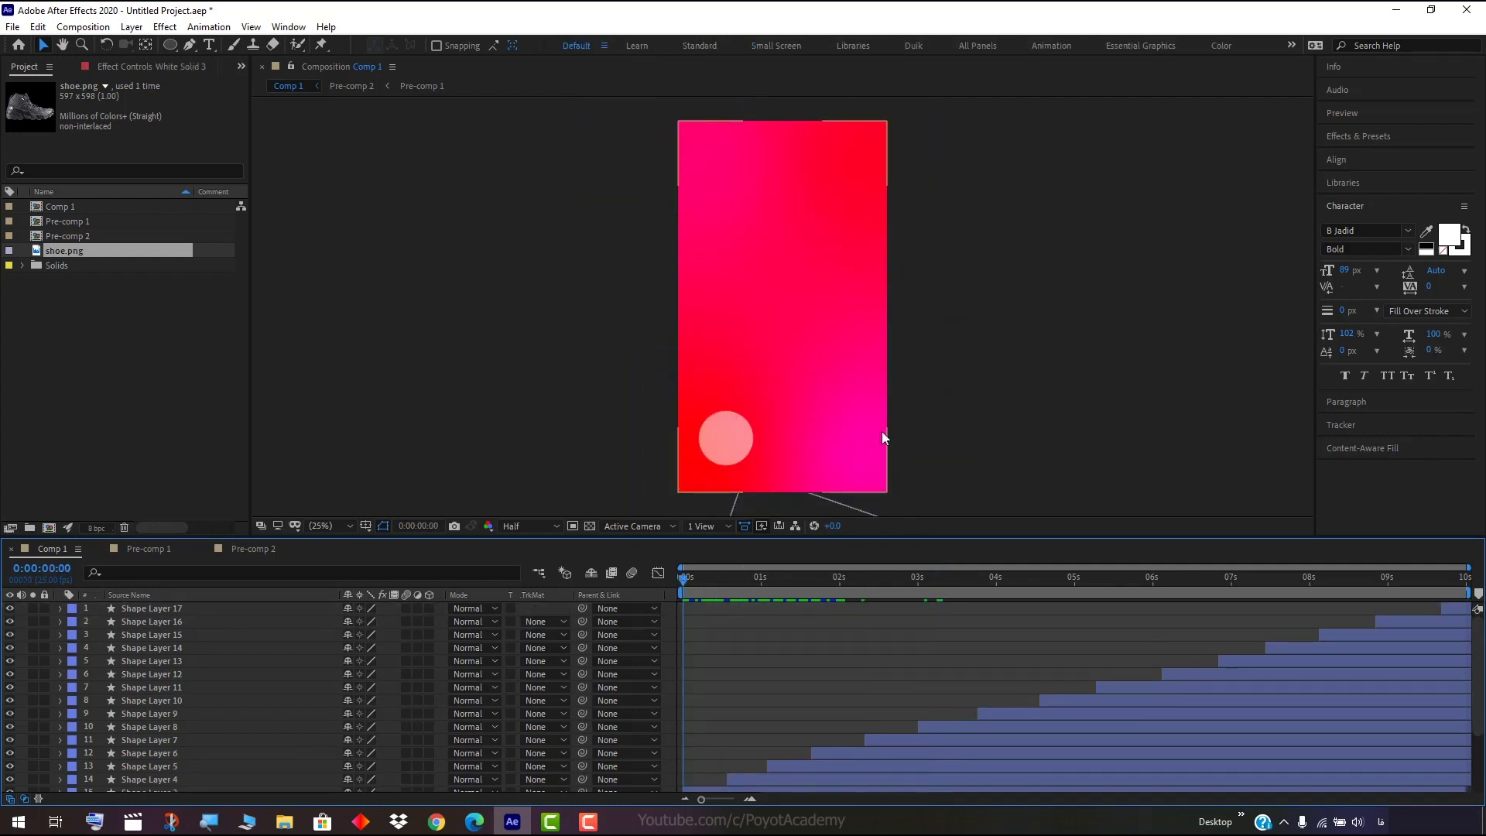
Preview the cascade to about 7 seconds, then select the eight burst shape layers together.
key("space")
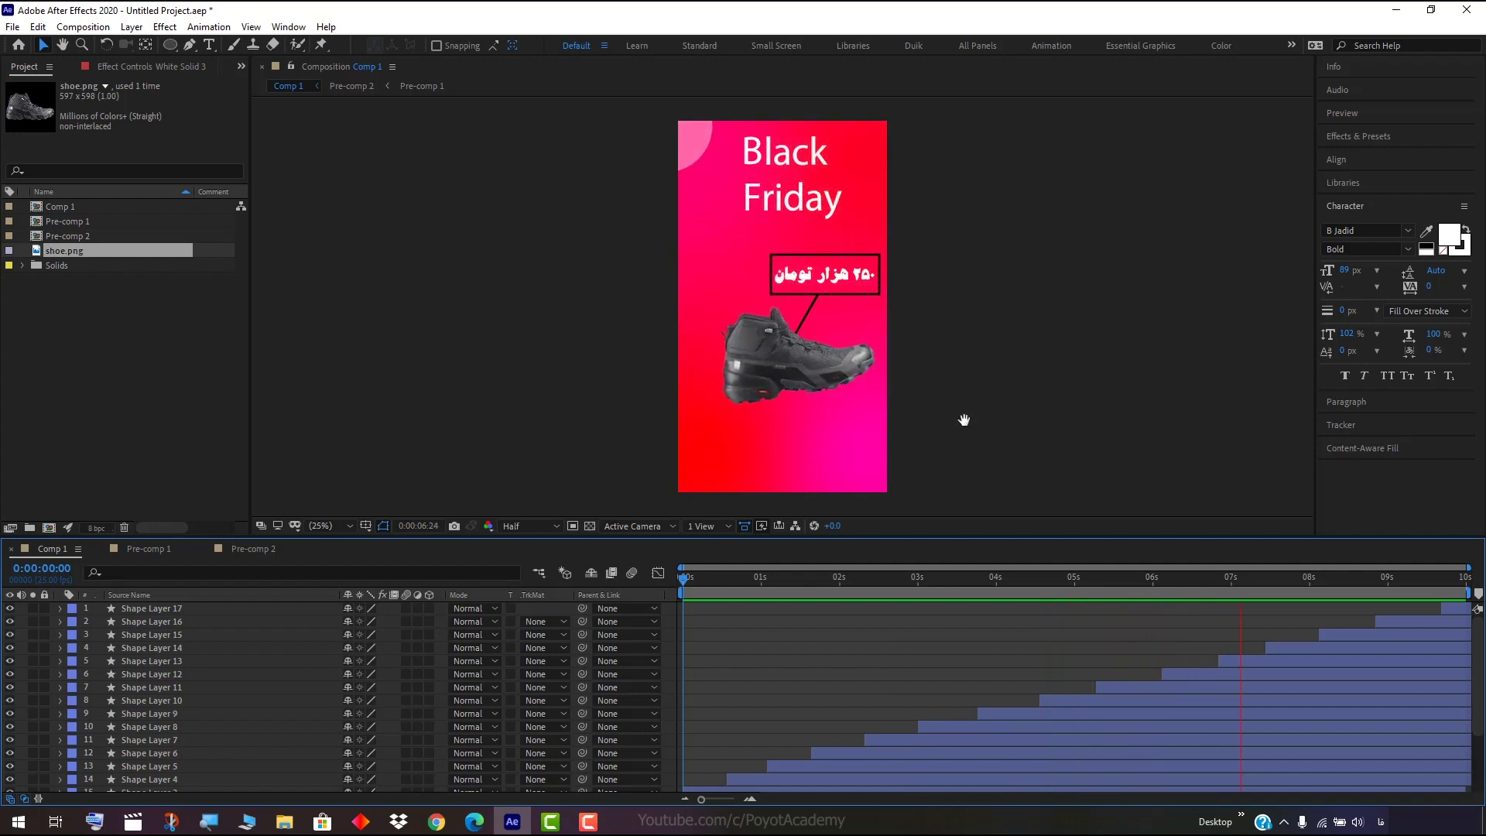
key("space")
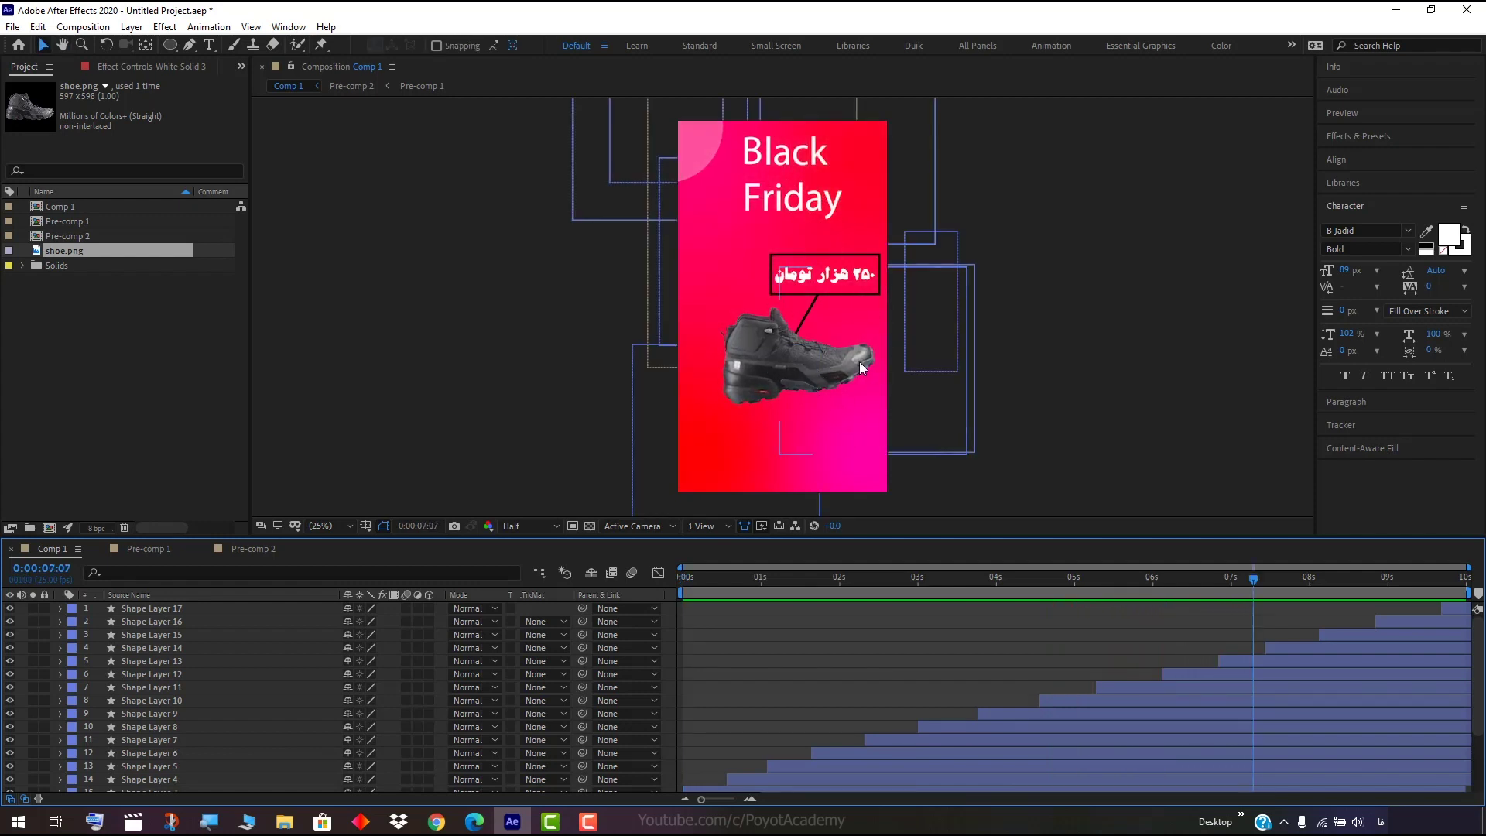
left_click(169, 607)
scroll(231, 648, "down", 5)
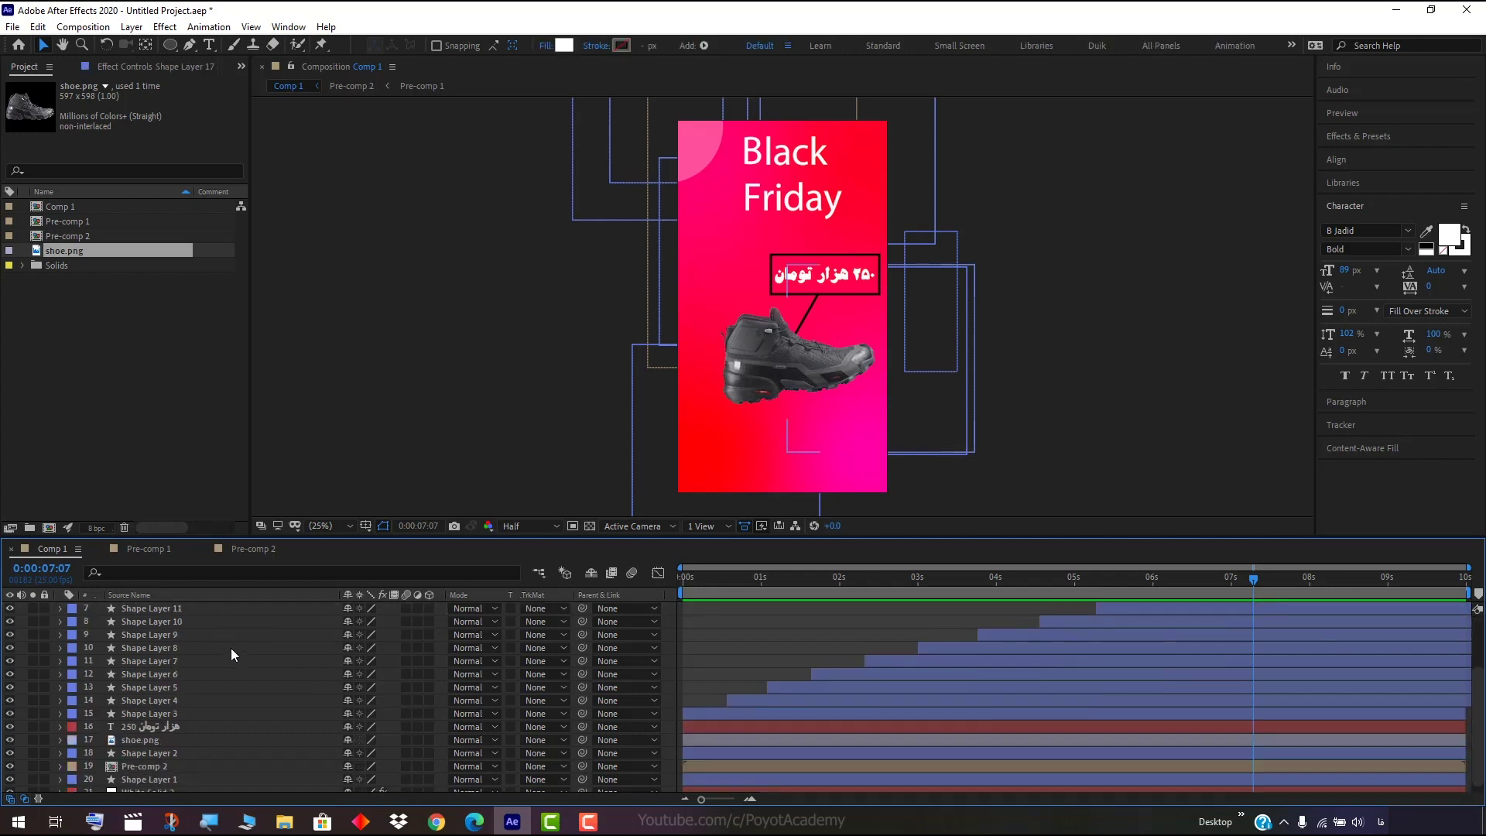
left_click(192, 707, "shift")
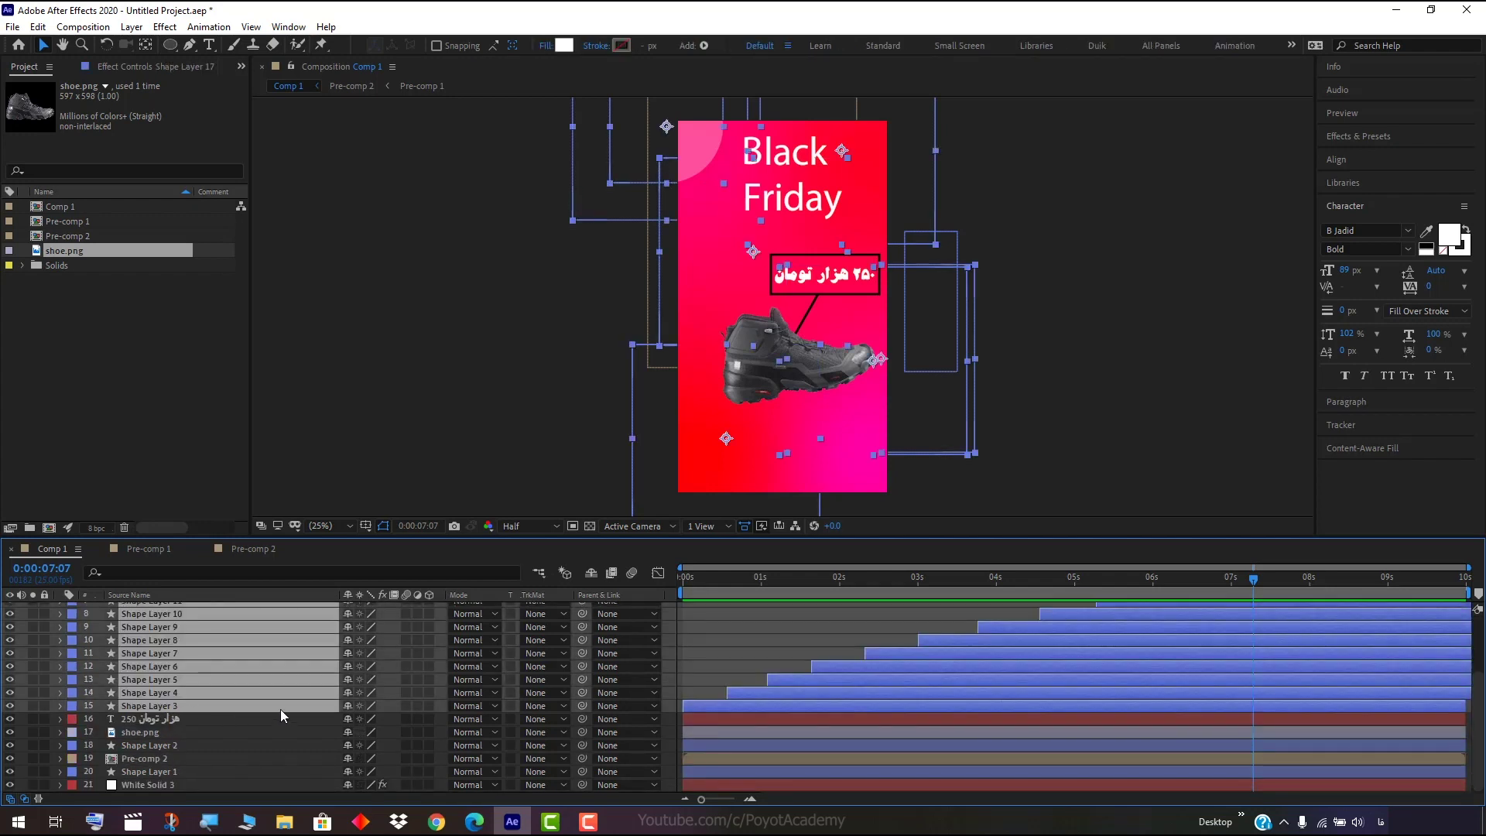
Pre-compose the selected burst layers into Pre-comp 3.
right_click(272, 681)
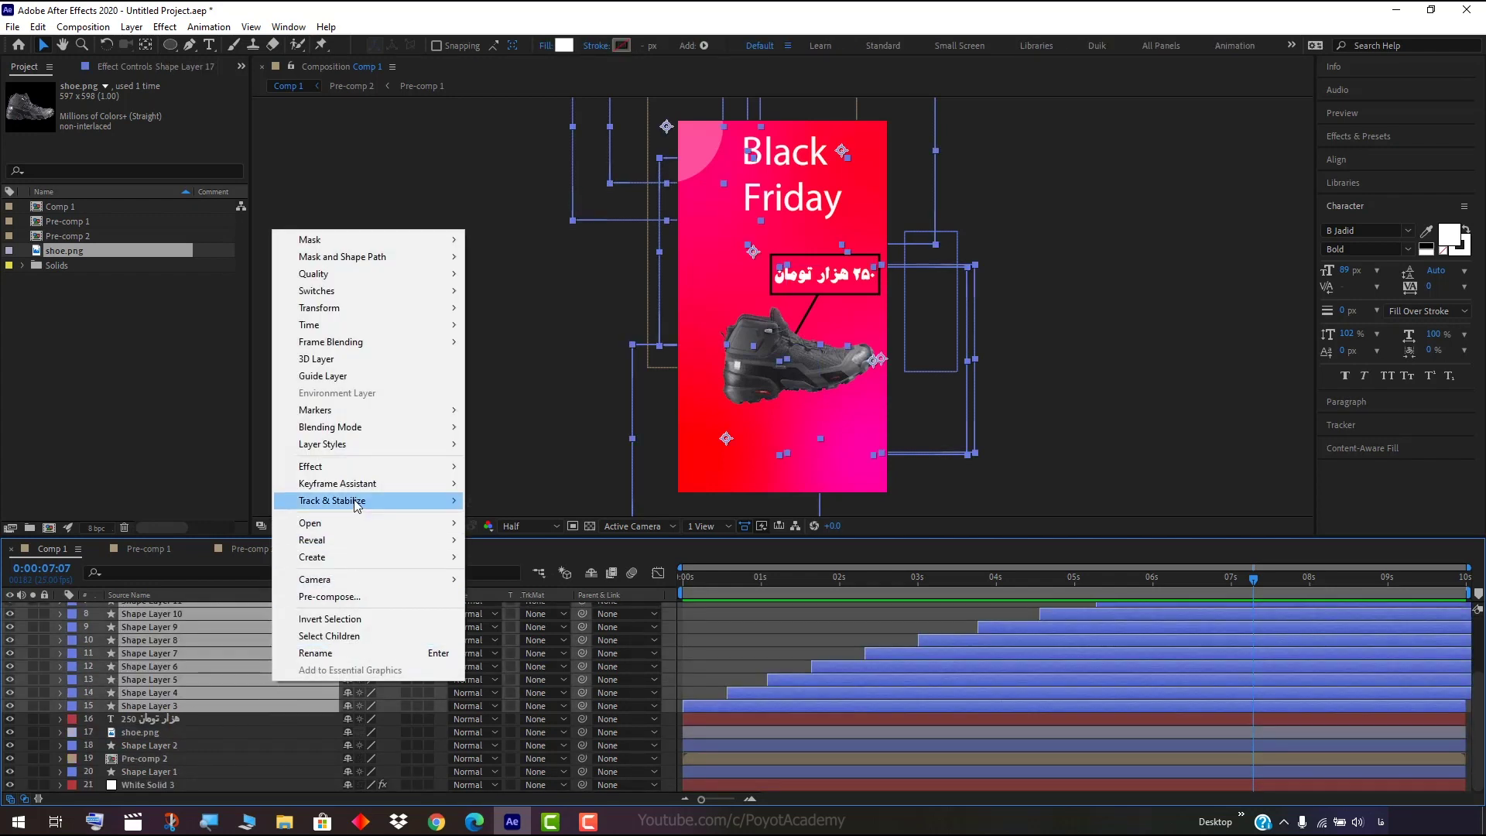
left_click(373, 596)
left_click(778, 511)
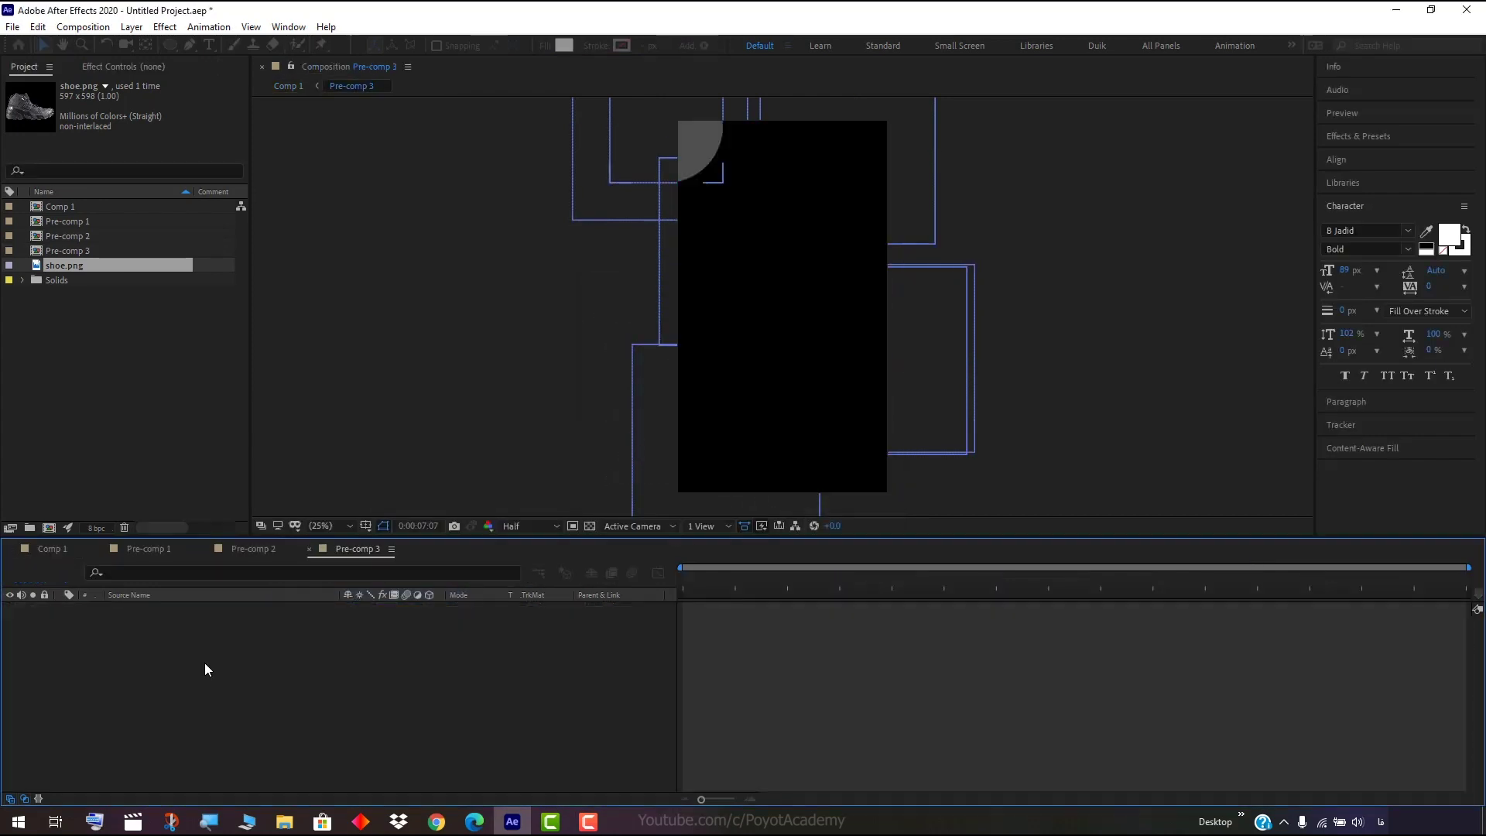
Back in Comp 1, move Pre-comp 3 below shoe.png and preview around eight seconds.
left_click(43, 548)
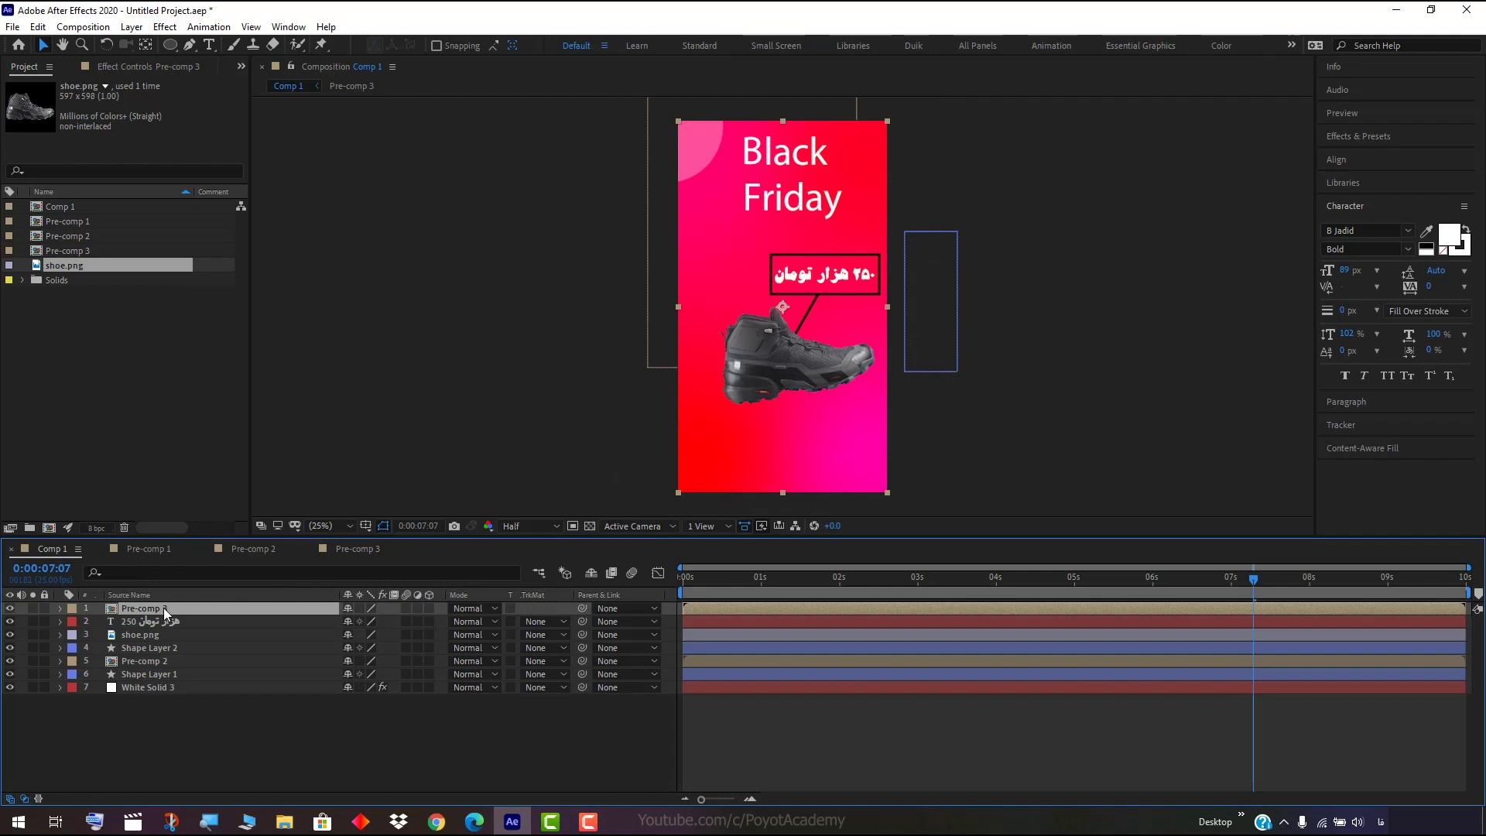
left_click_drag(164, 607, 165, 643)
mouse_move(1254, 581)
left_mouse_down()
mouse_move(1320, 579)
mouse_move(928, 579)
mouse_move(1269, 593)
left_mouse_up()
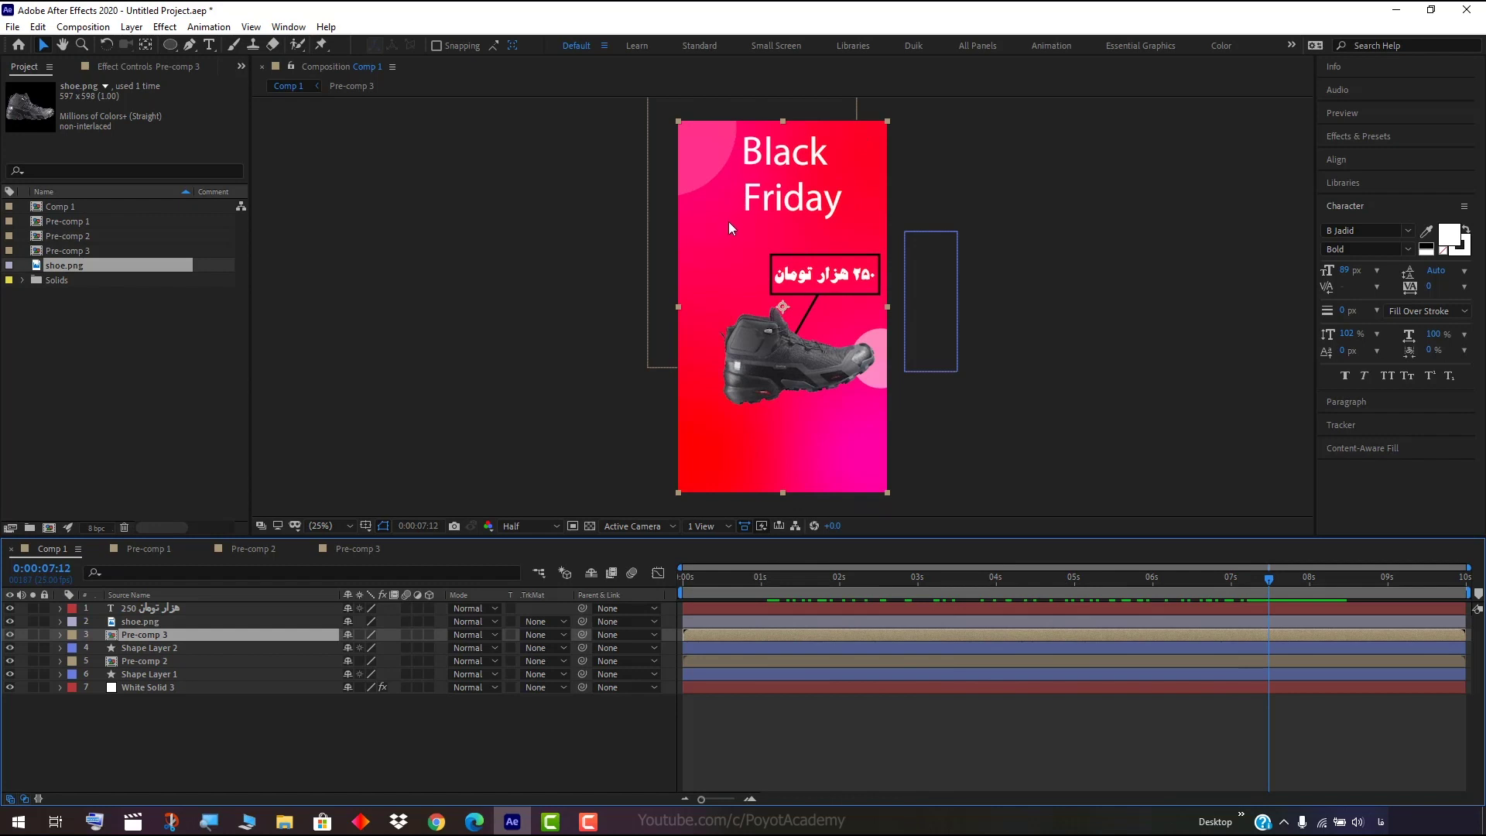
left_click(155, 690)
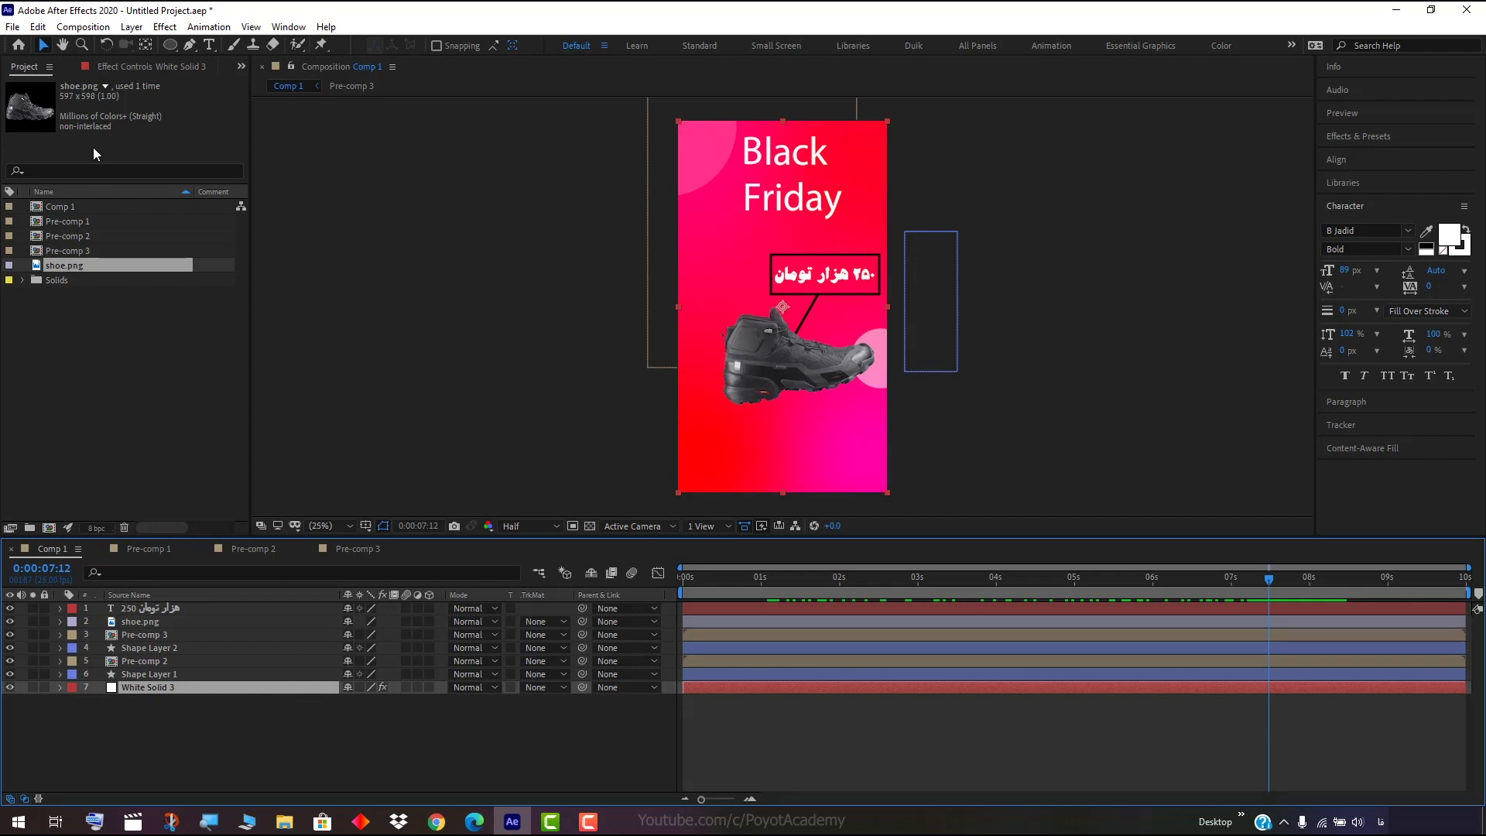
At 0:00, set starting keyframes for the 4-Color Gradient's Color 1–4.
left_click(134, 66)
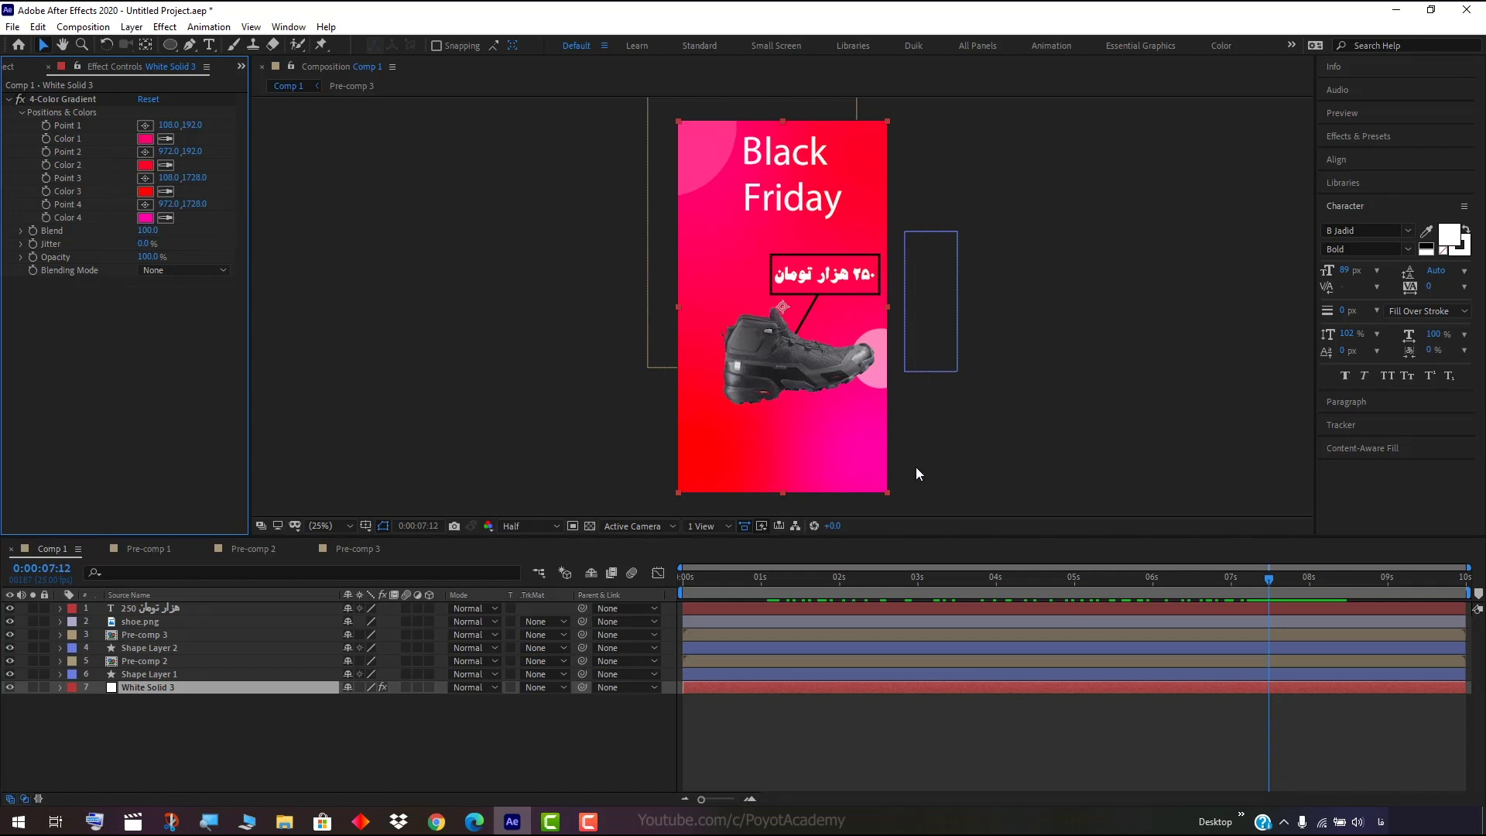
left_click_drag(1269, 578, 684, 589)
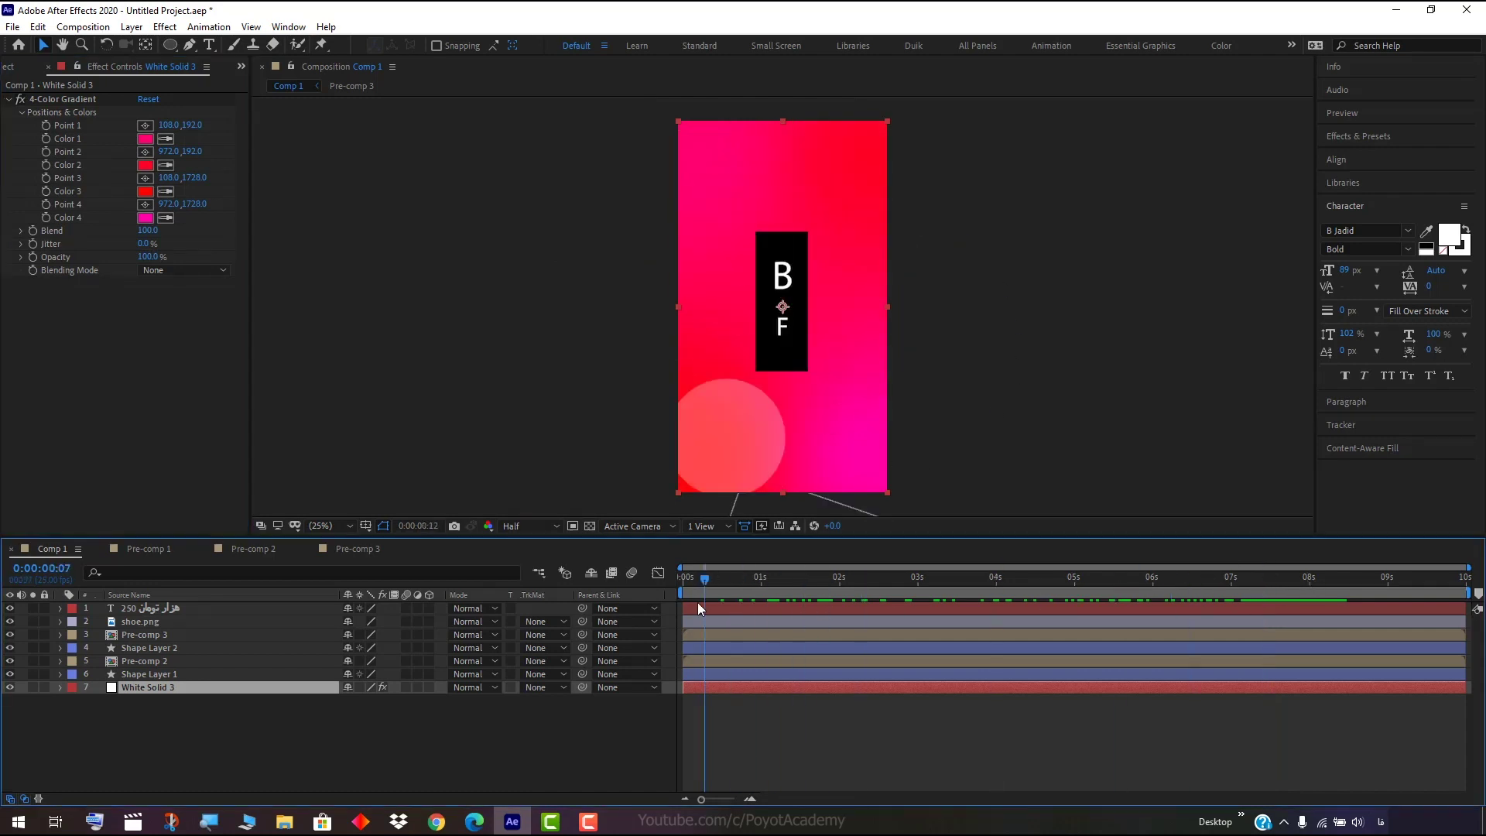
left_click(60, 687)
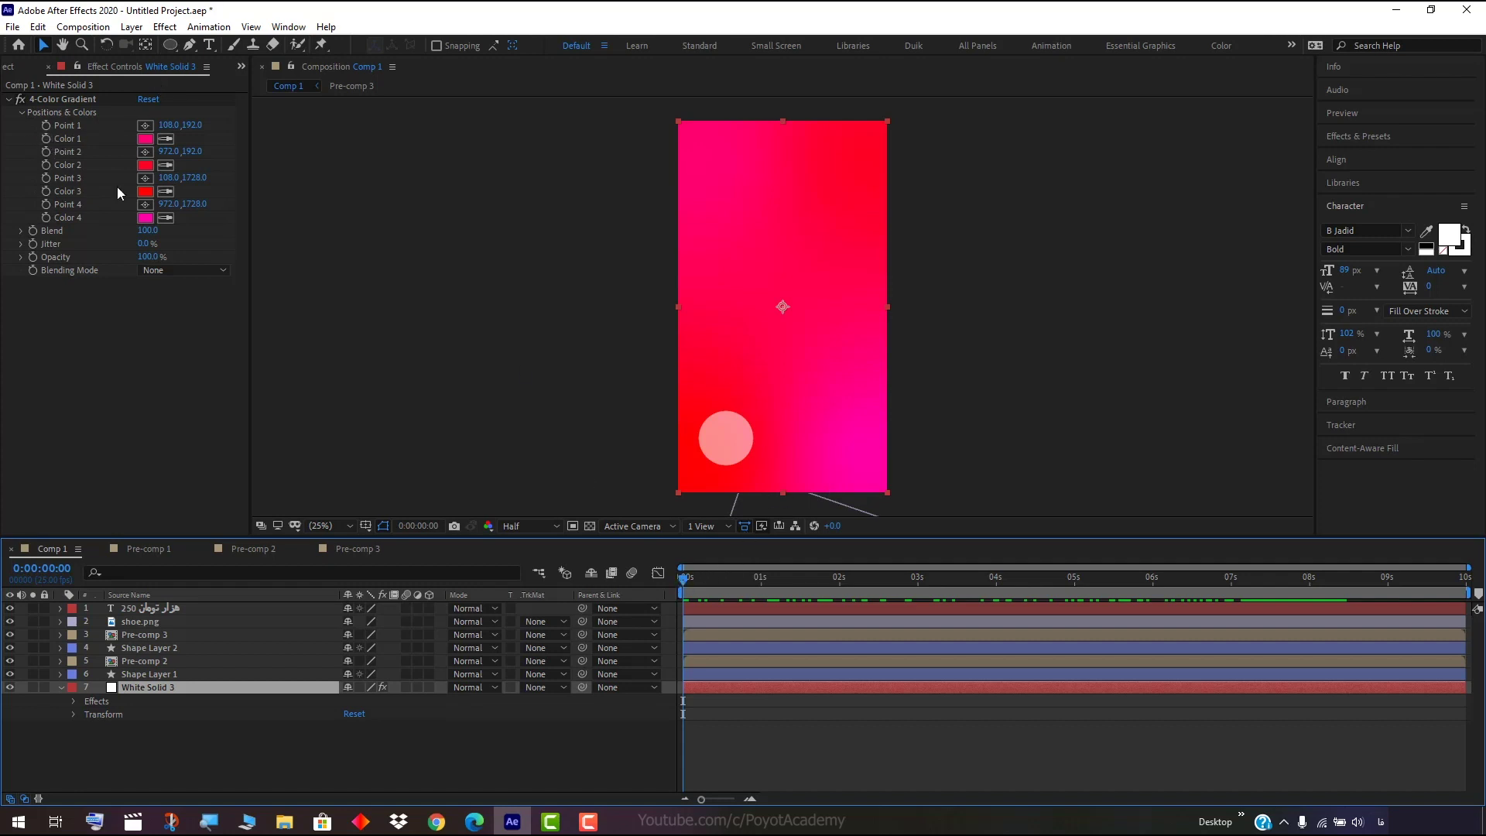
left_click(44, 138)
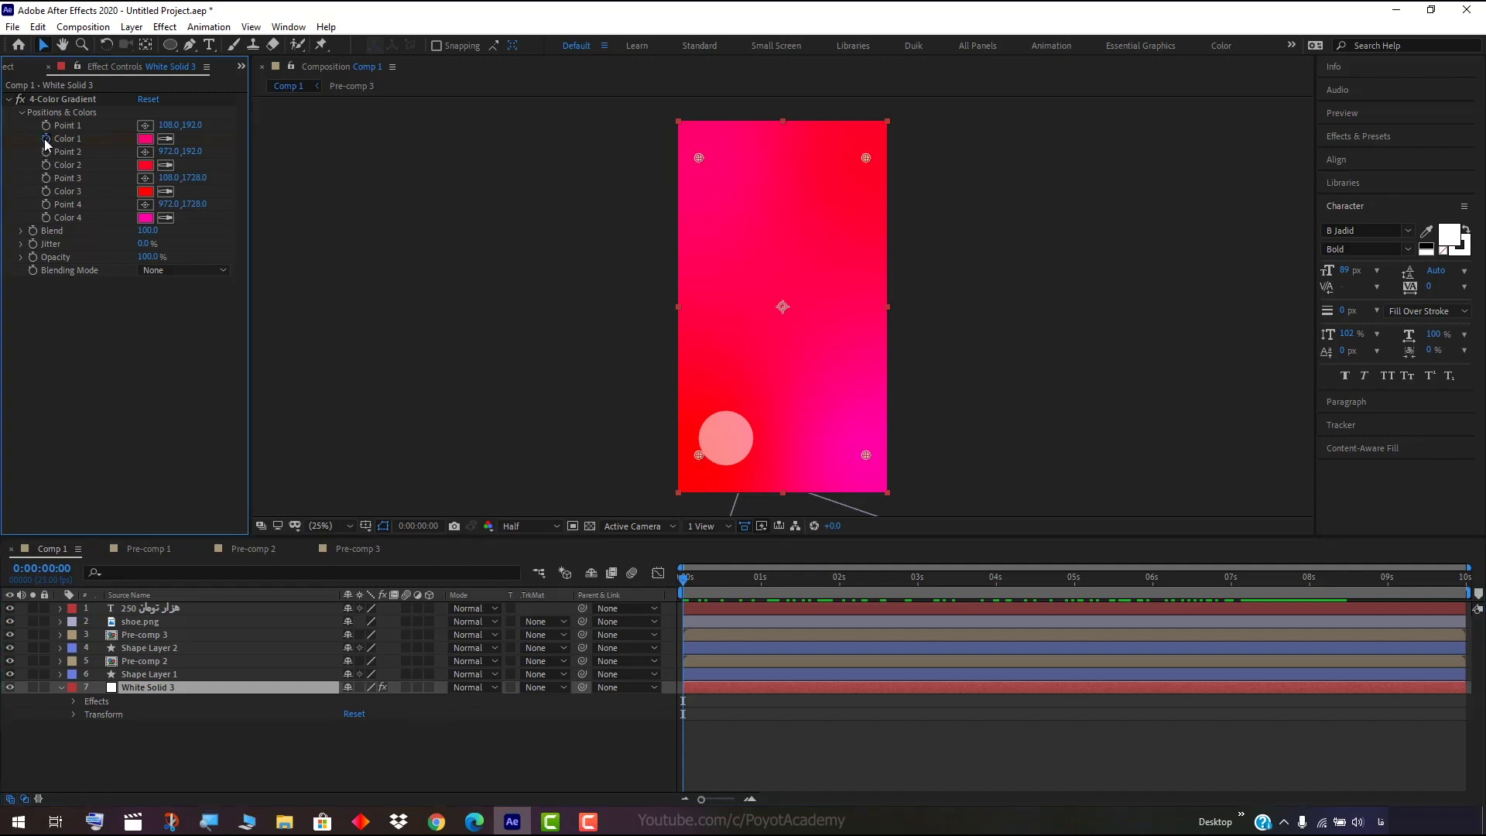
left_click(44, 138)
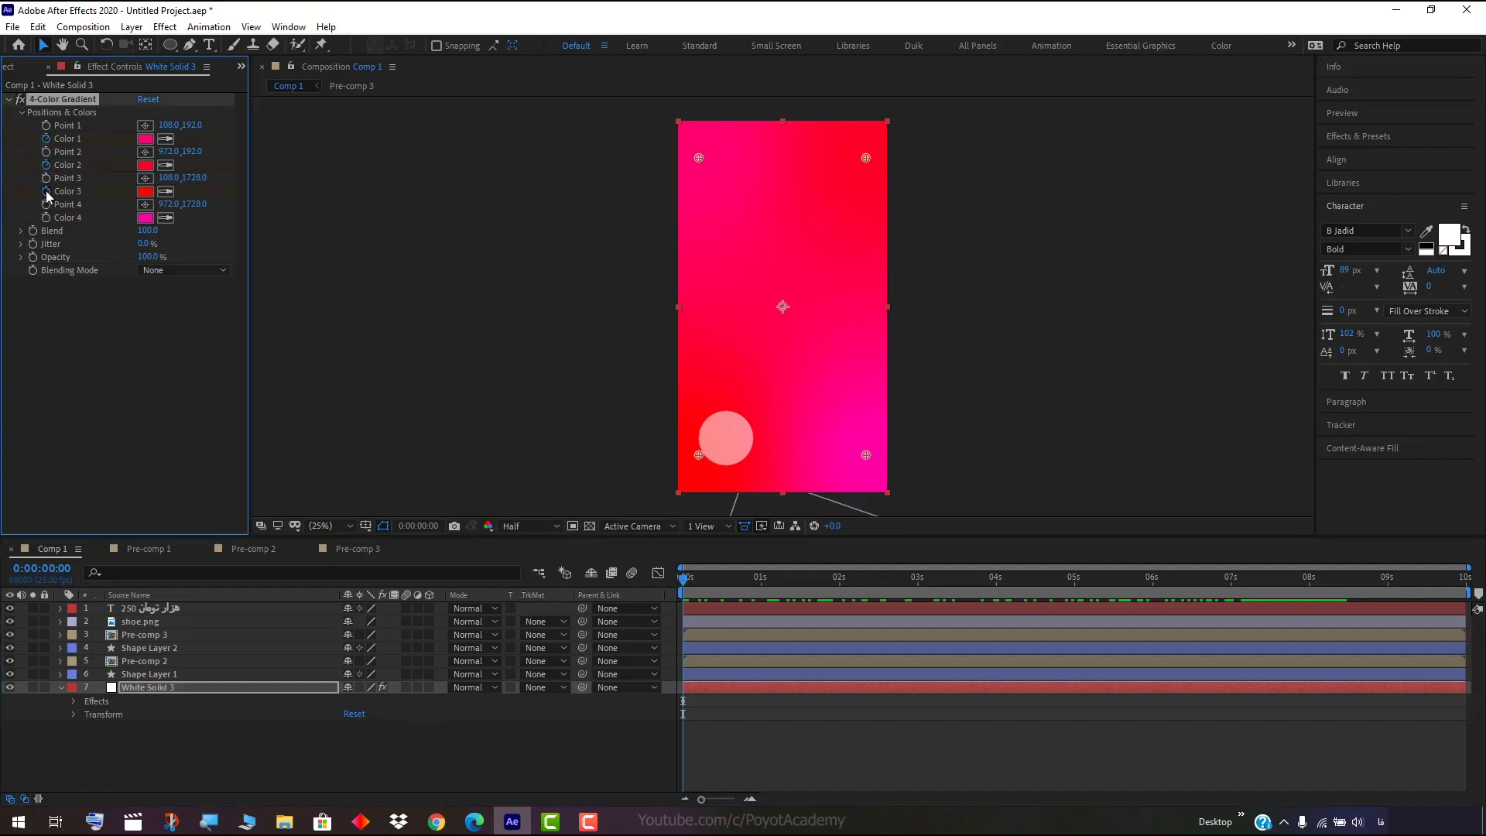
left_click(46, 218)
At the final frame, set Color 1 to a deep blue and Color 2 to cyan-blue.
left_click_drag(684, 586, 1252, 607)
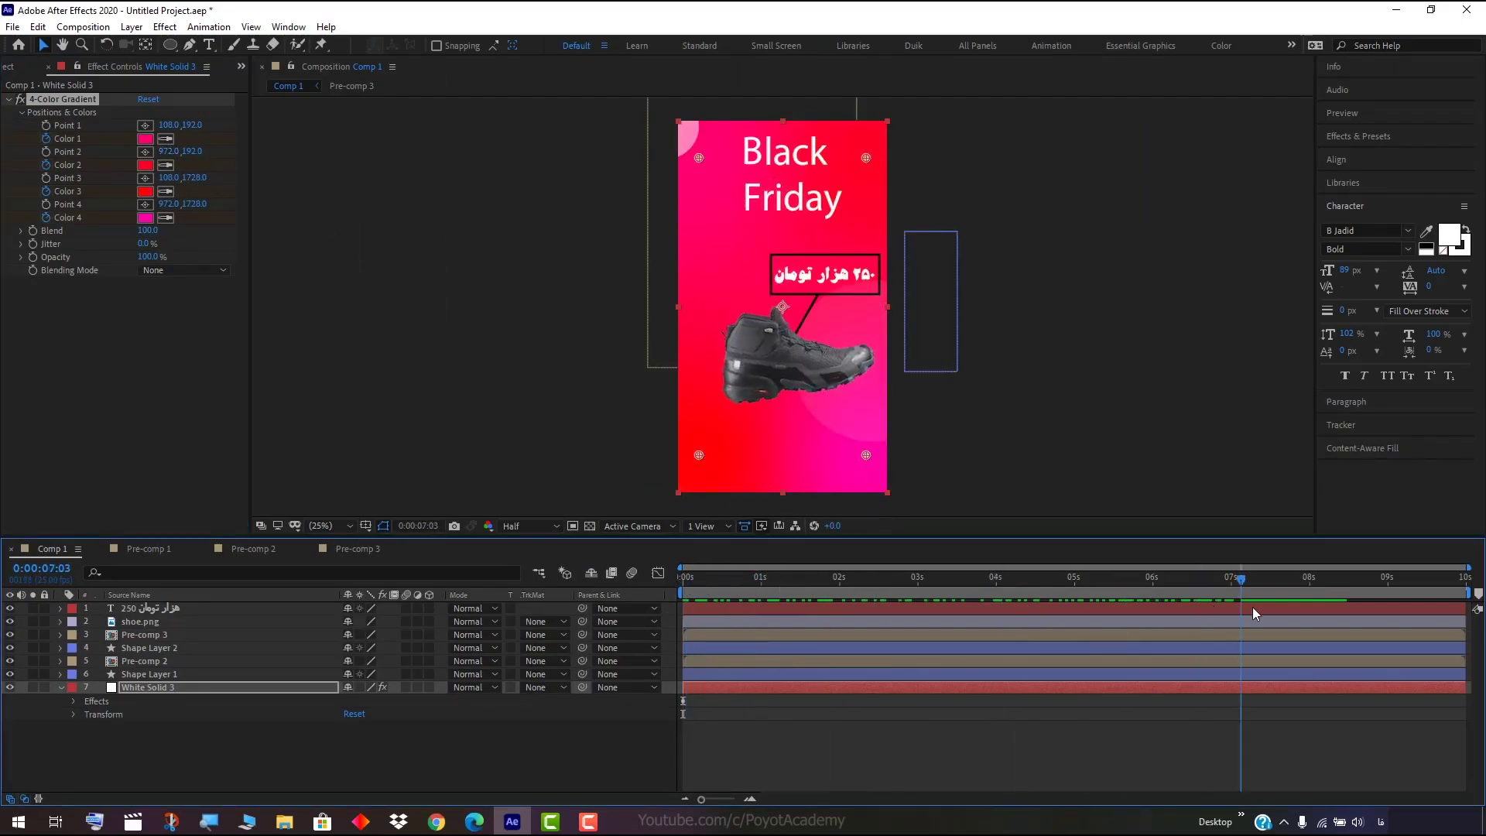
left_click_drag(1254, 608, 1470, 594)
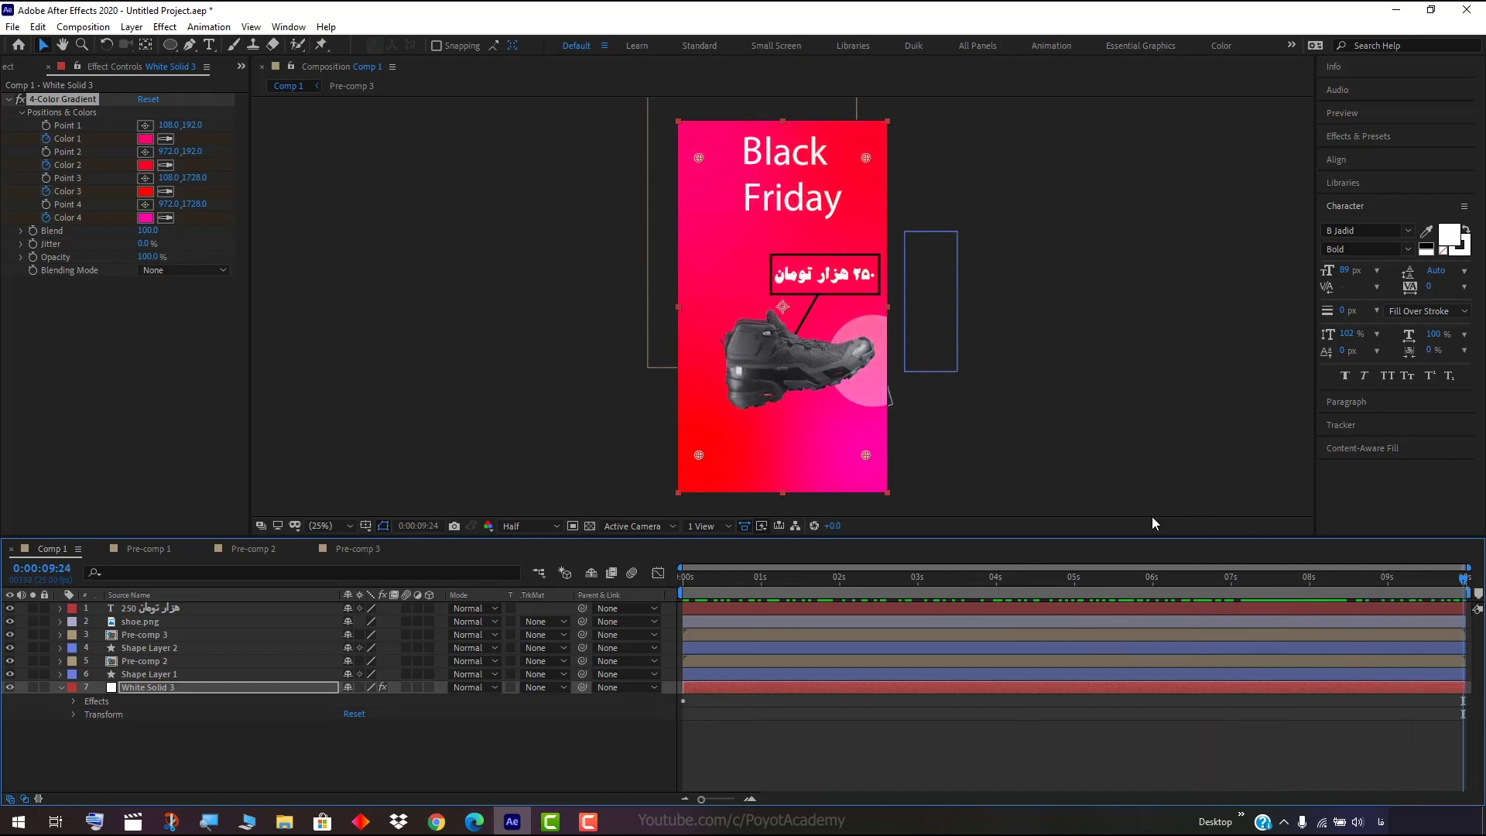
left_click(144, 138)
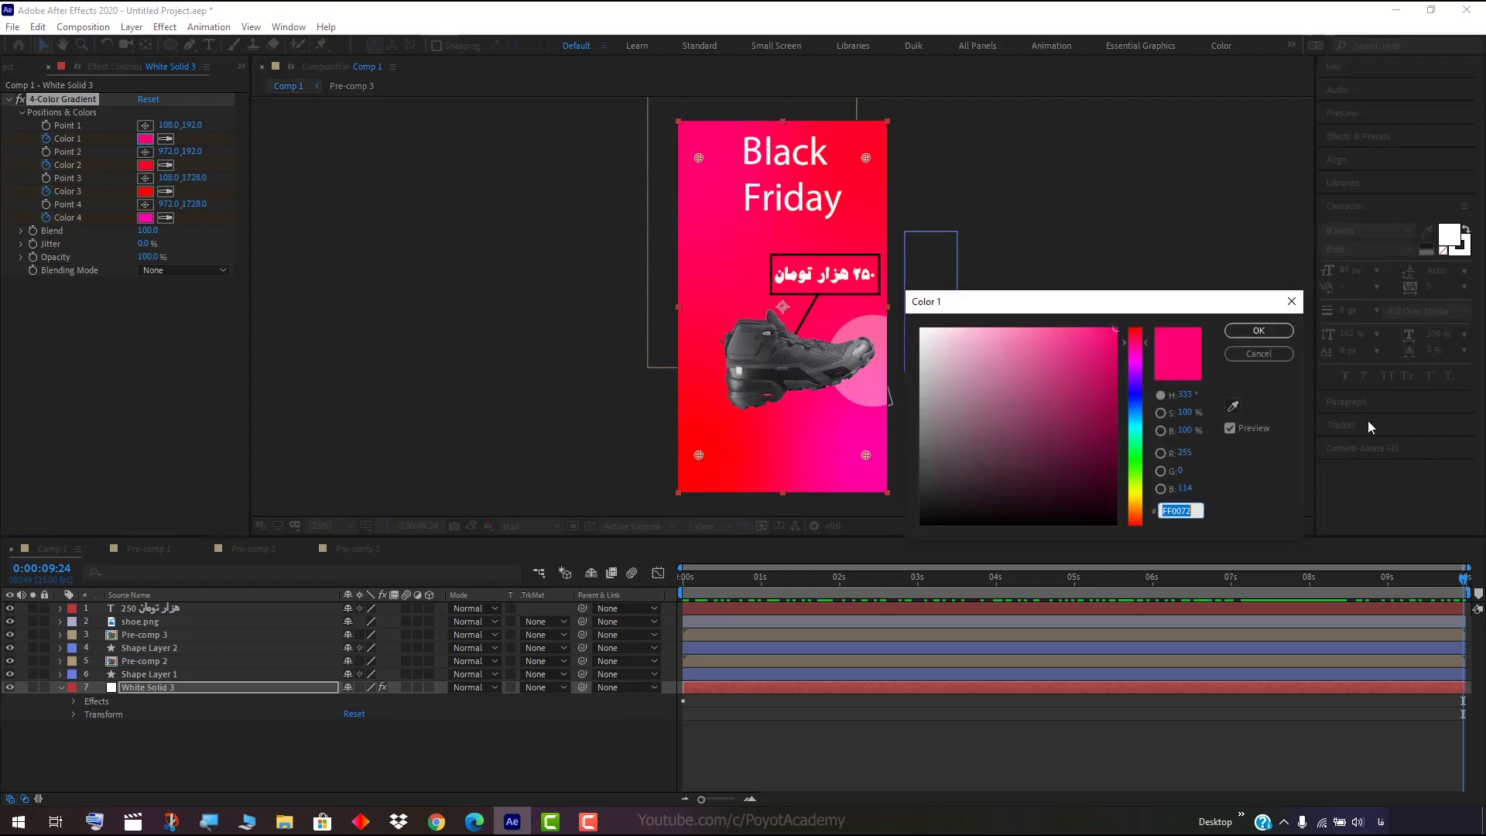
left_click_drag(1138, 365, 1146, 385)
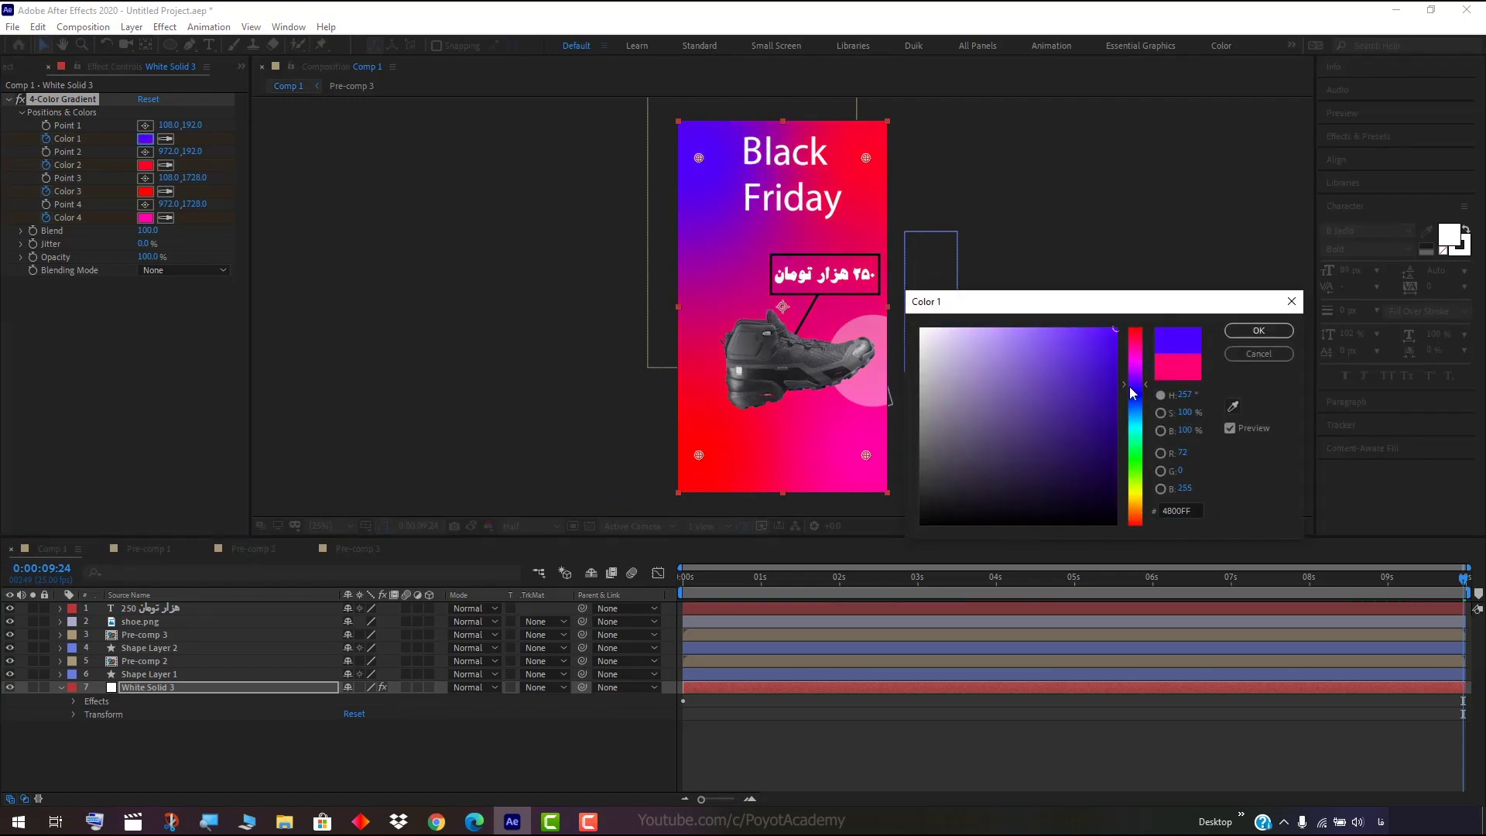
left_click(149, 176)
left_click(1144, 378)
mouse_move(1143, 384)
left_mouse_down()
mouse_move(1148, 408)
mouse_move(1146, 395)
left_mouse_up()
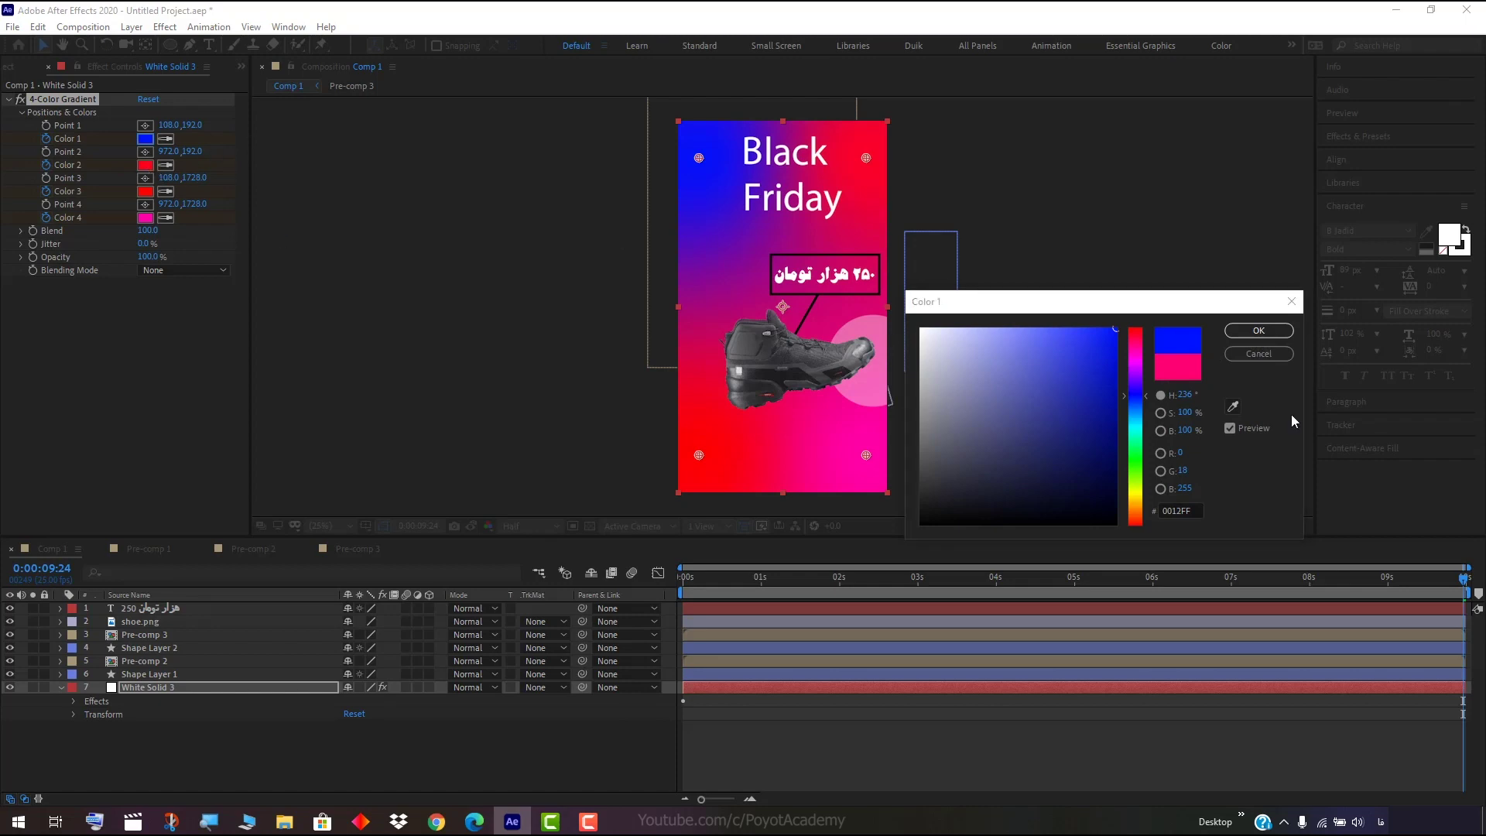
left_click(1248, 332)
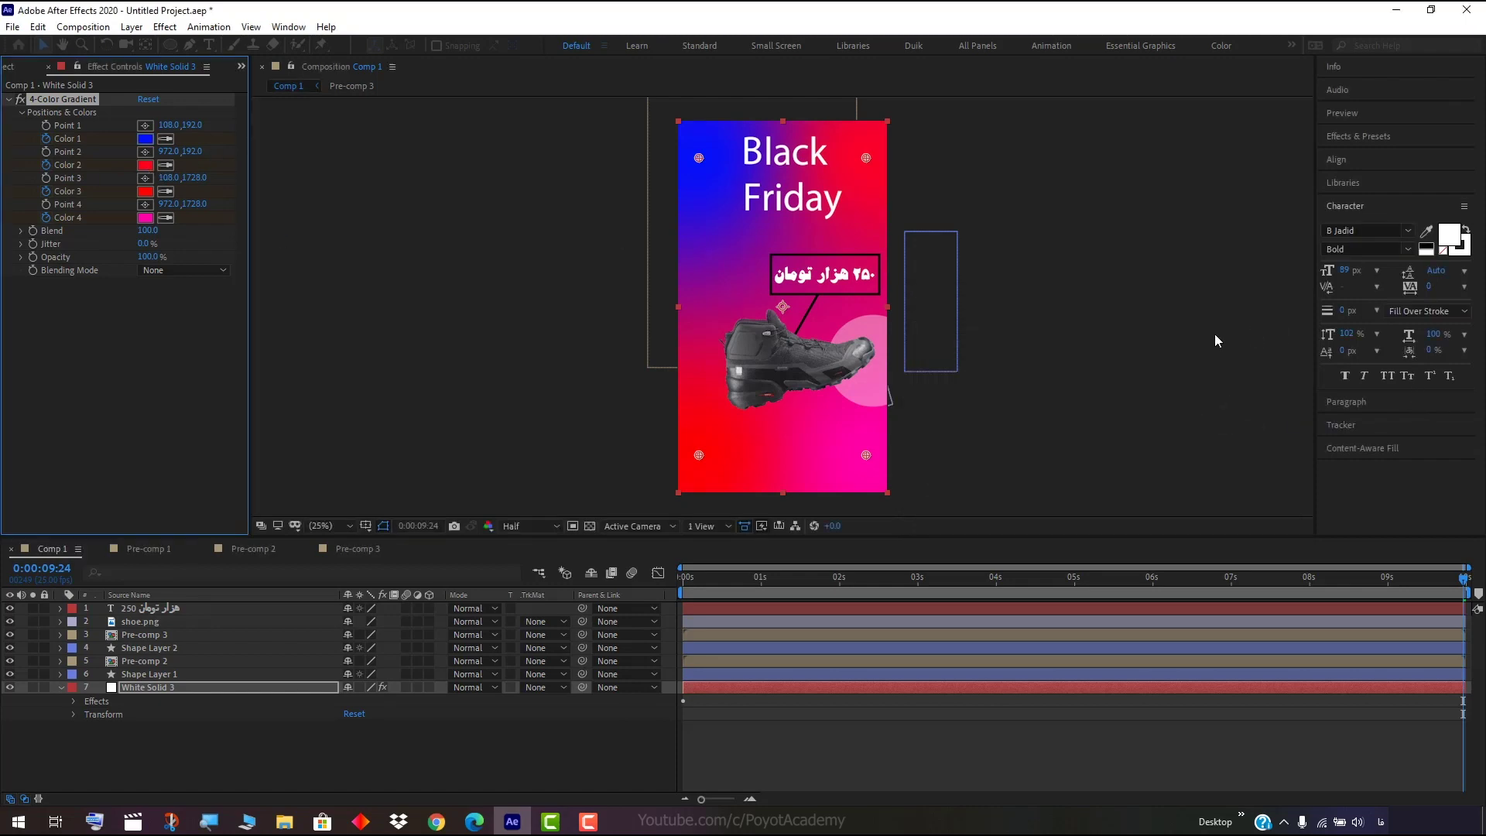
left_click(146, 165)
left_click(1141, 418)
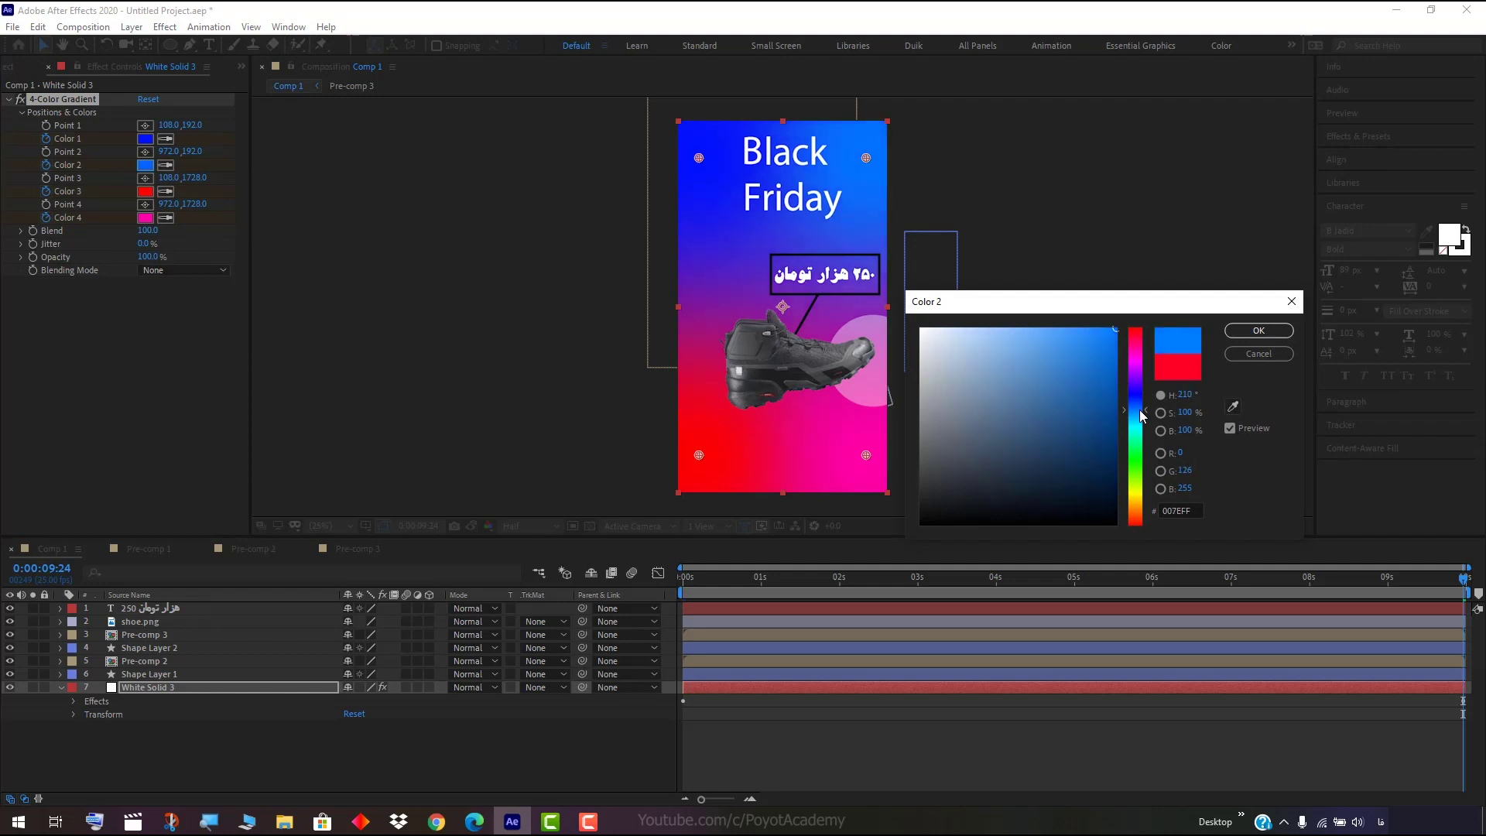
left_click(1259, 330)
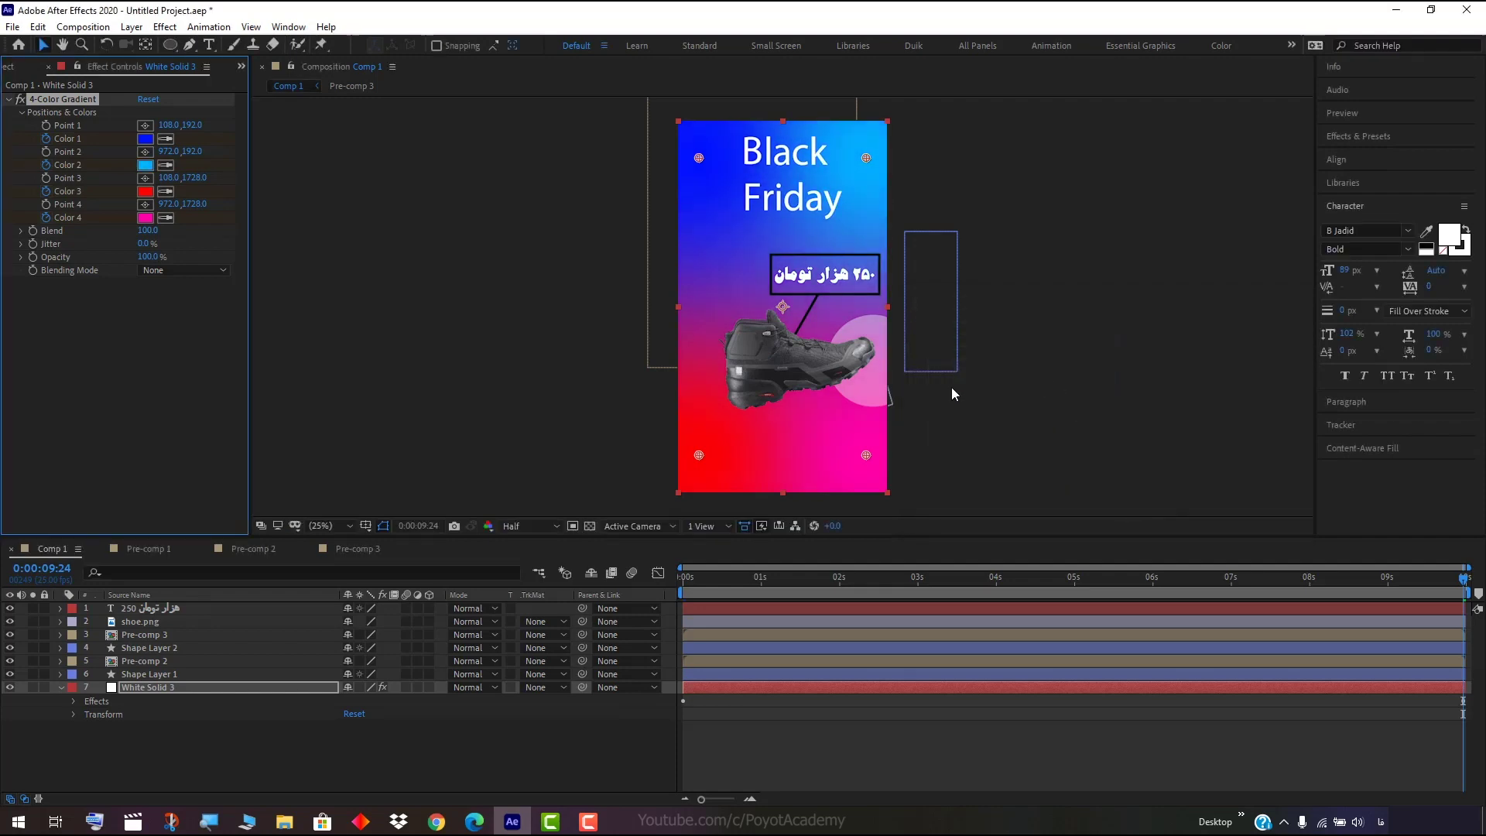
Set Color 4 to light blue and Color 3 to dark blue at the final frame.
left_click(146, 191)
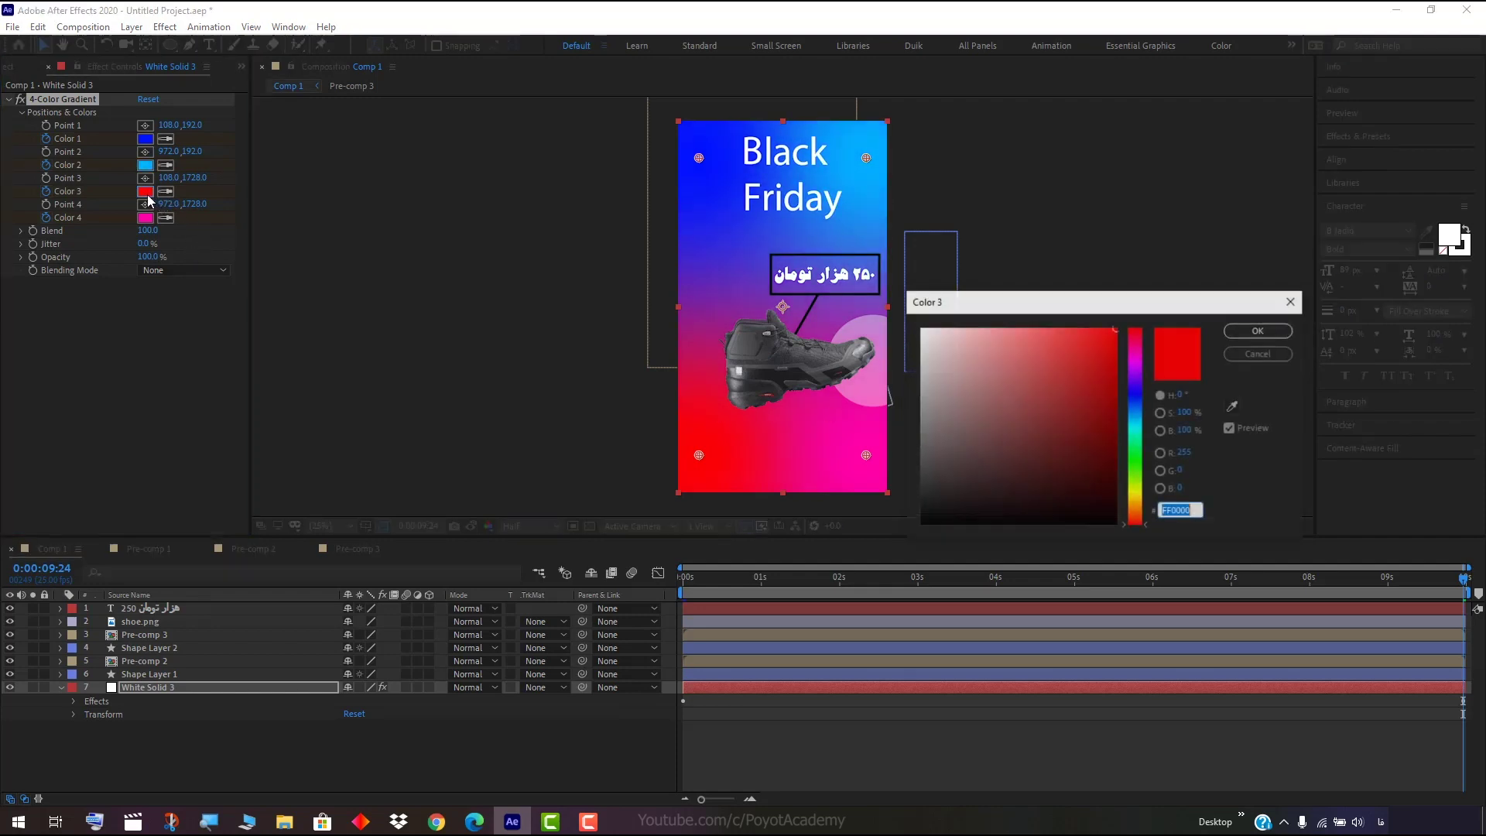
left_click(1138, 408)
left_click_drag(1137, 410, 1144, 374)
left_click(1259, 331)
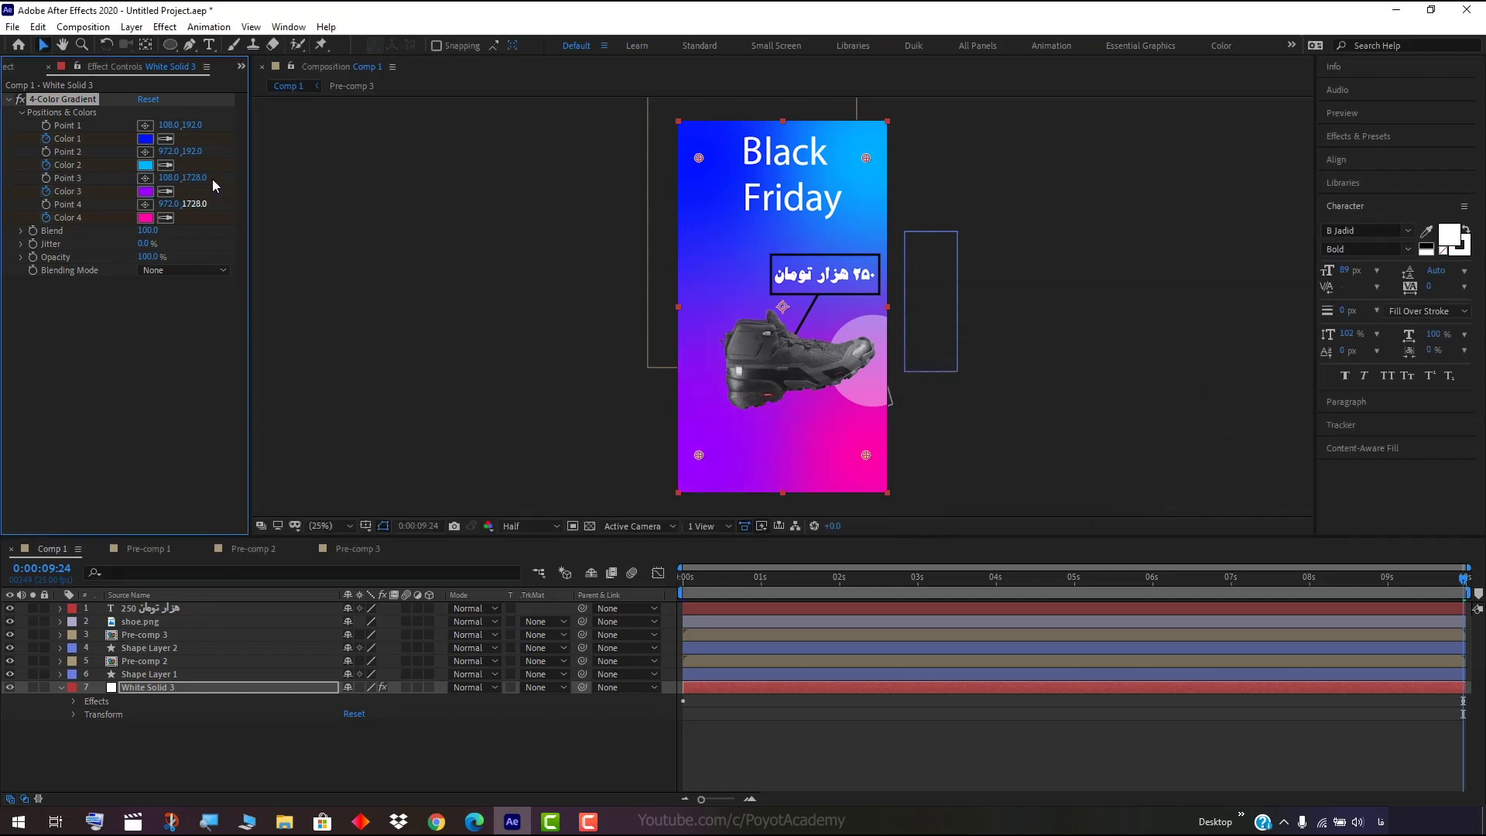
left_click(152, 220)
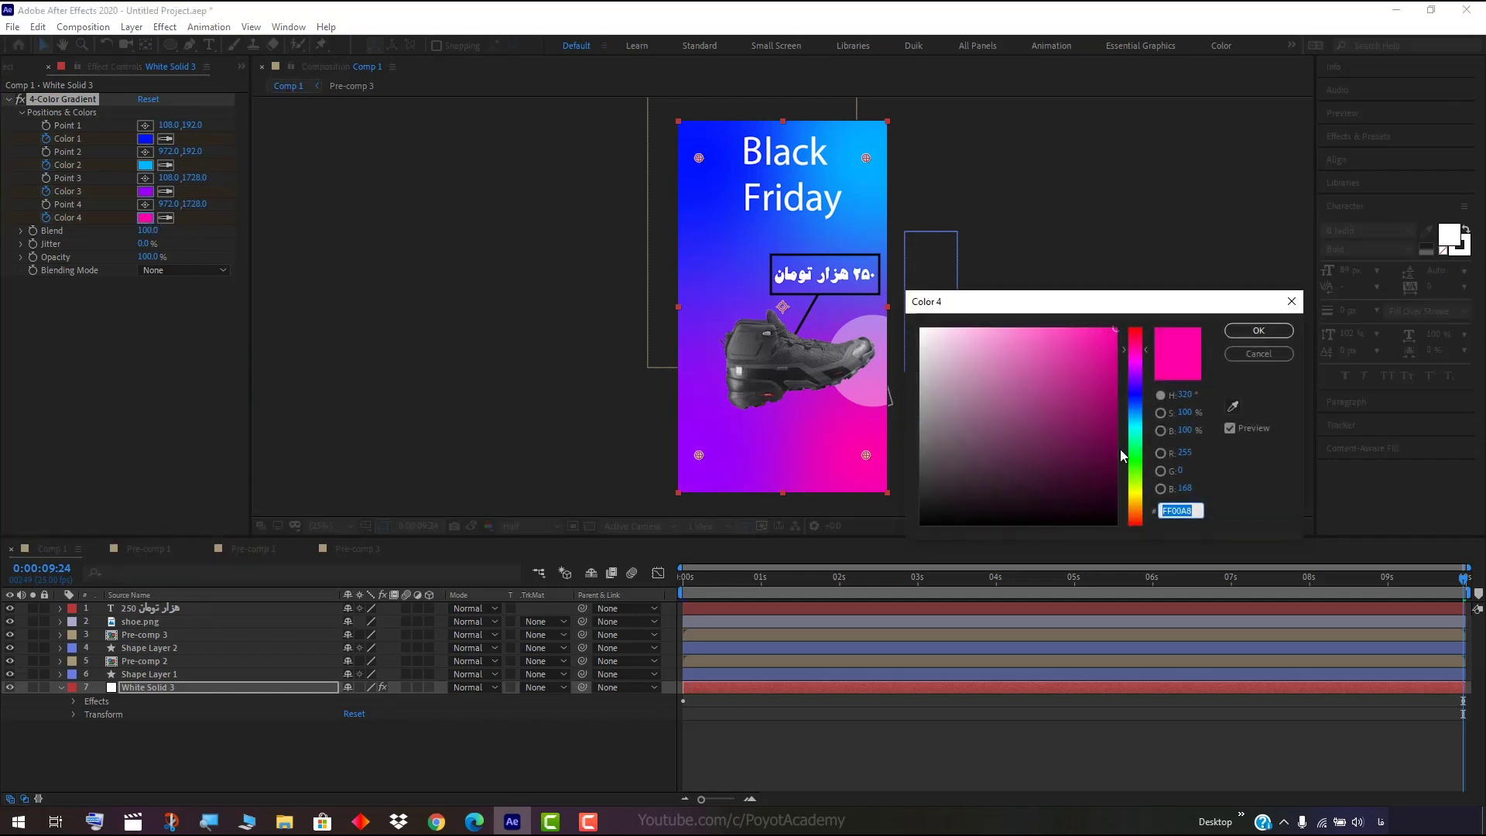
mouse_move(1144, 436)
left_mouse_down()
mouse_move(1140, 413)
mouse_move(1148, 424)
left_mouse_up()
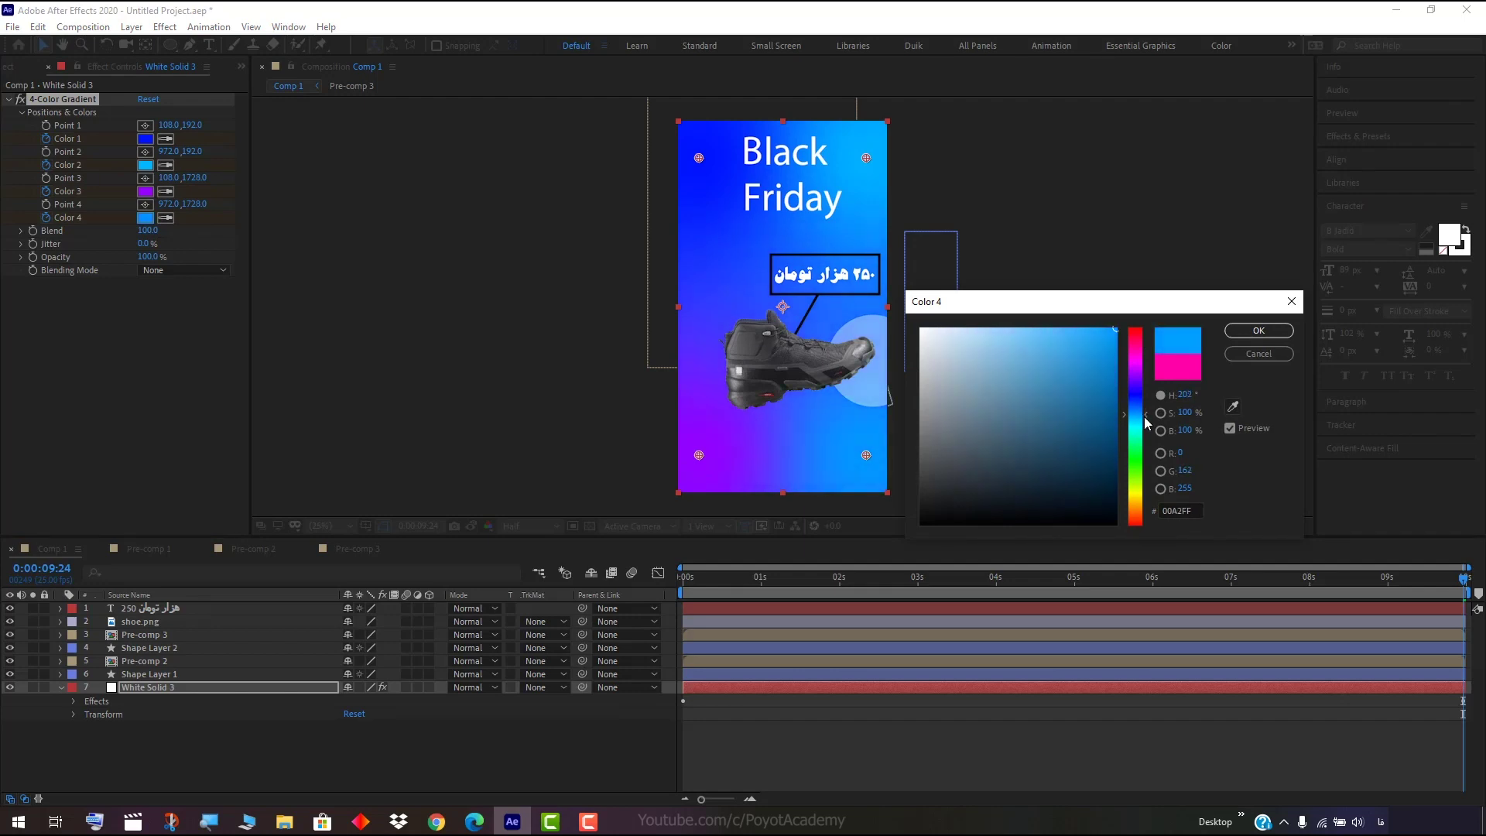
left_click(1259, 330)
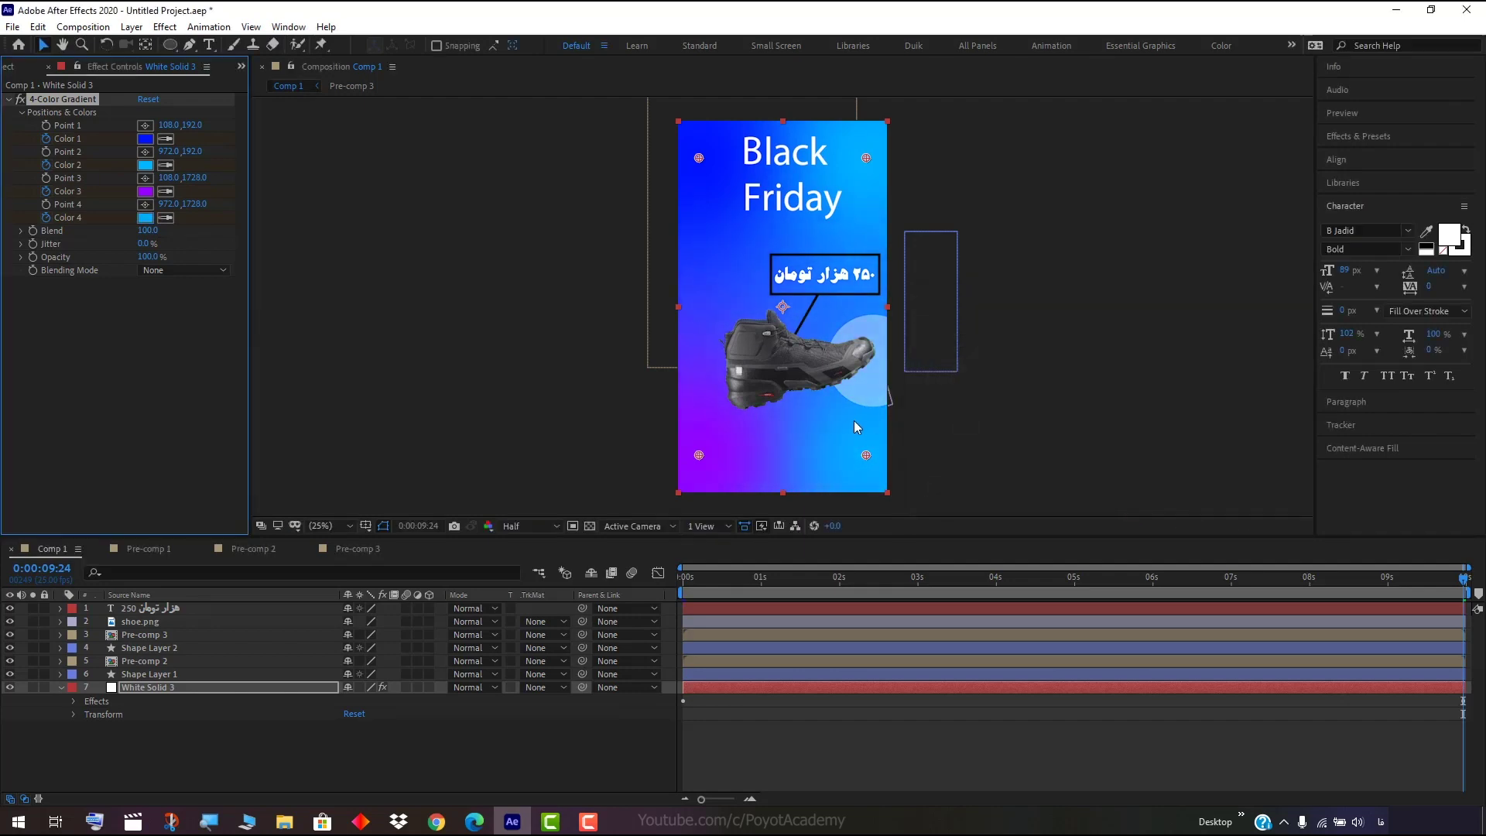
left_click(144, 191)
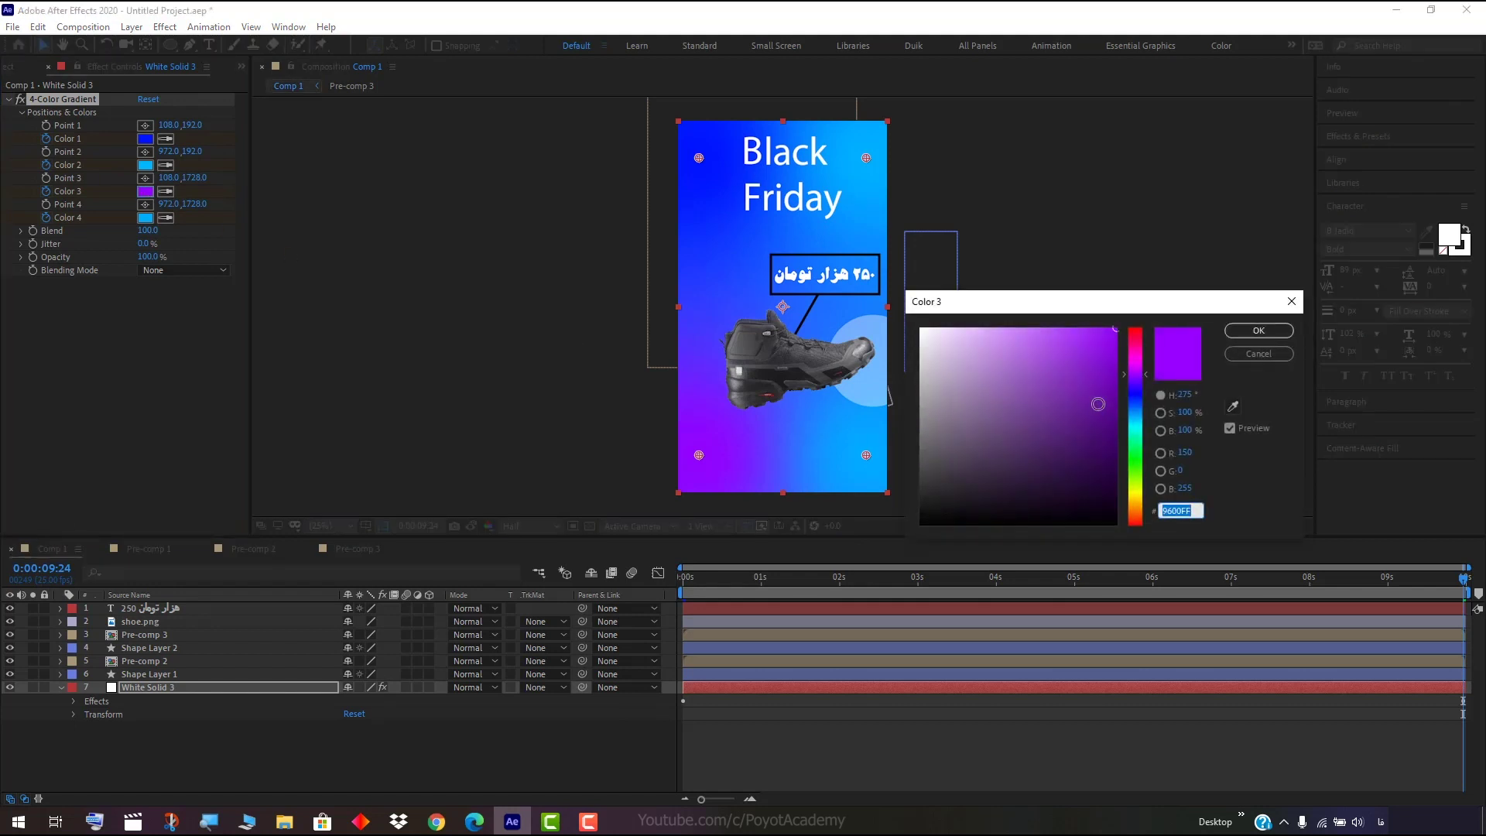
mouse_move(1137, 409)
left_mouse_down()
mouse_move(1102, 424)
mouse_move(1085, 407)
left_mouse_up()
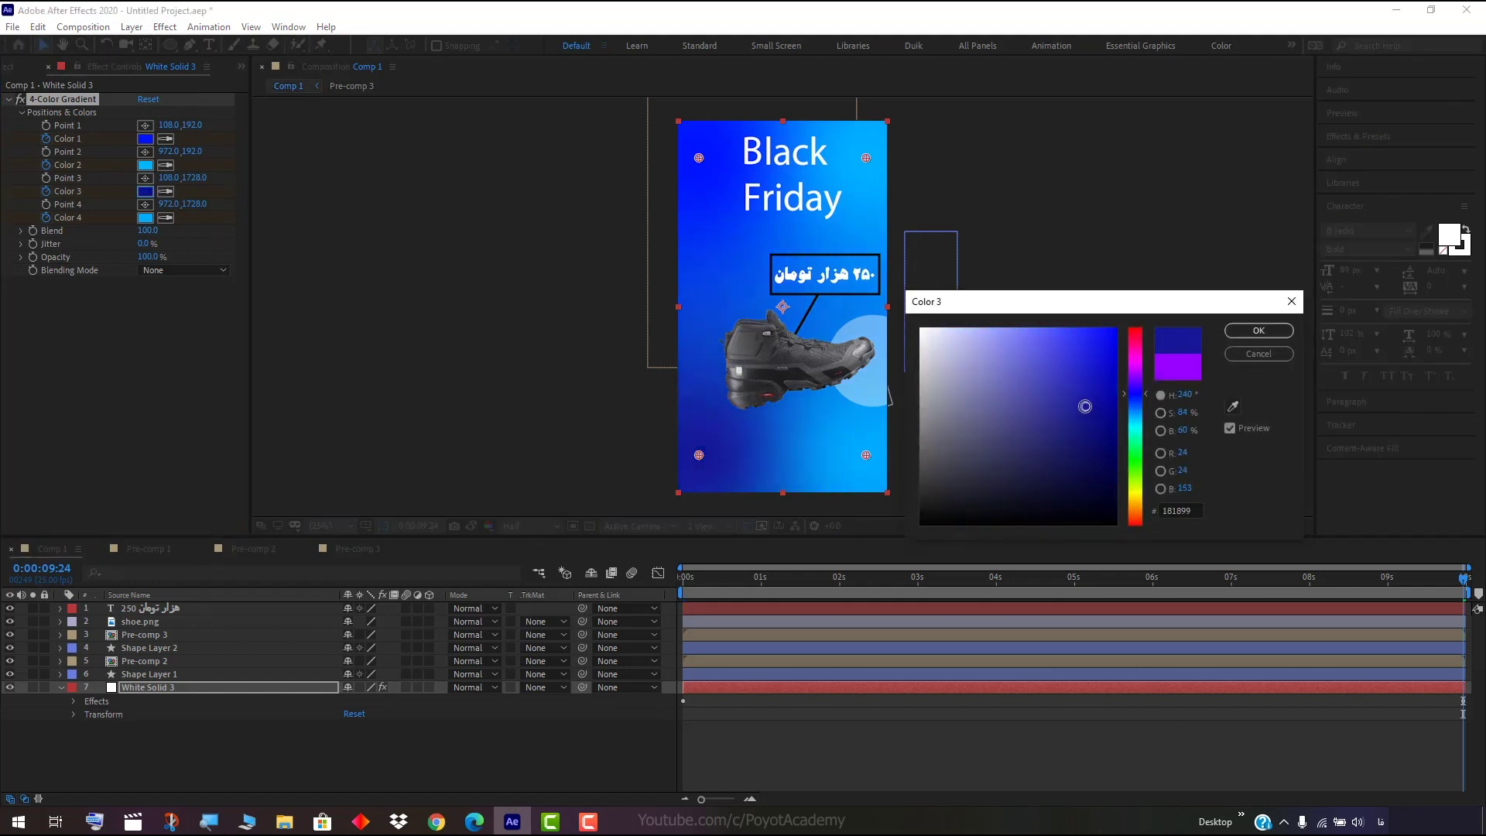
left_click(1248, 332)
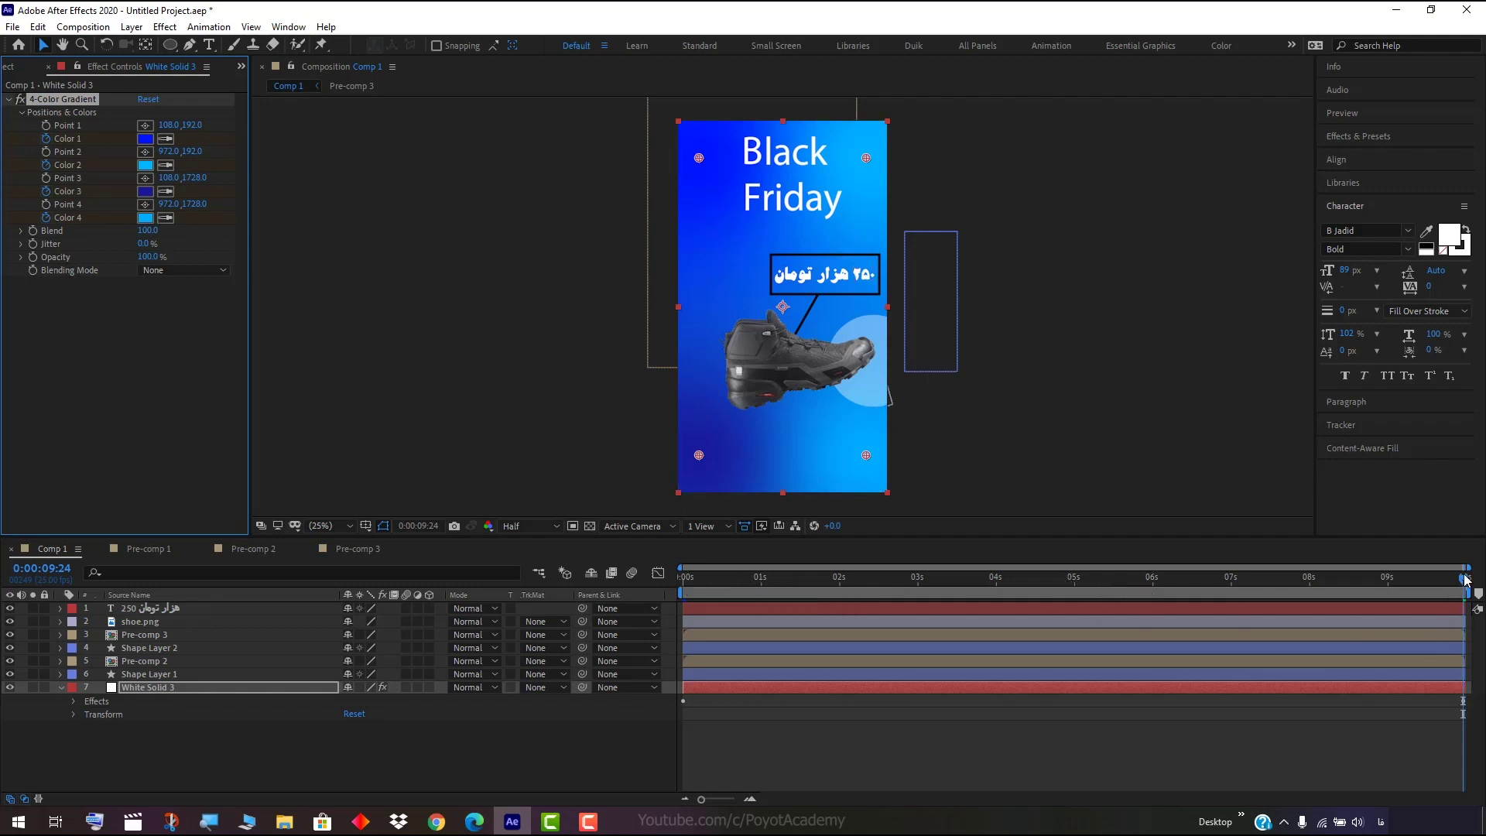
Play and scrub the preview to check the gradient shift from pink early to blue near eight seconds.
left_click_drag(1465, 579, 633, 596)
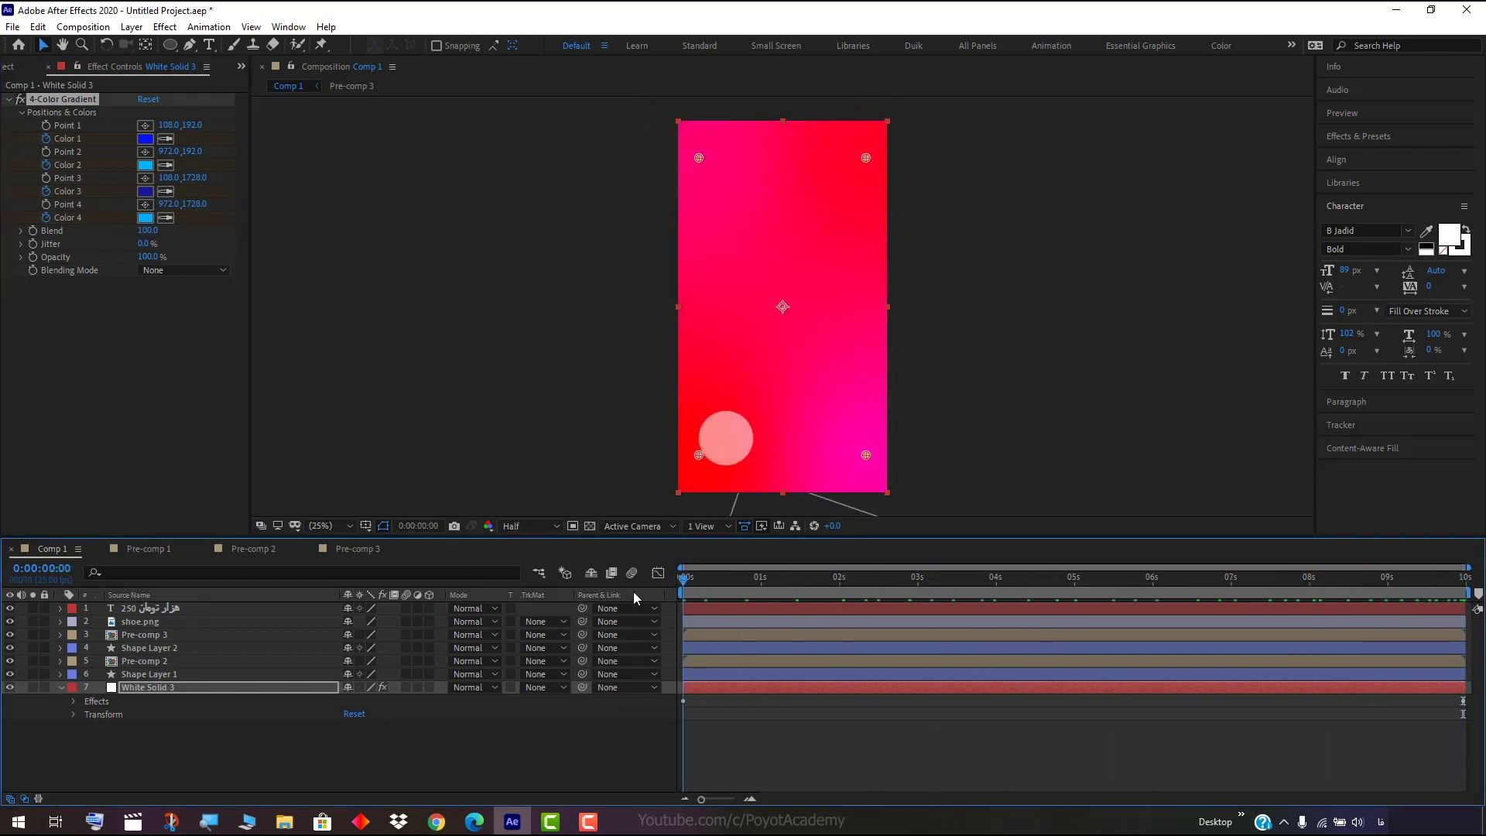
left_click(919, 745)
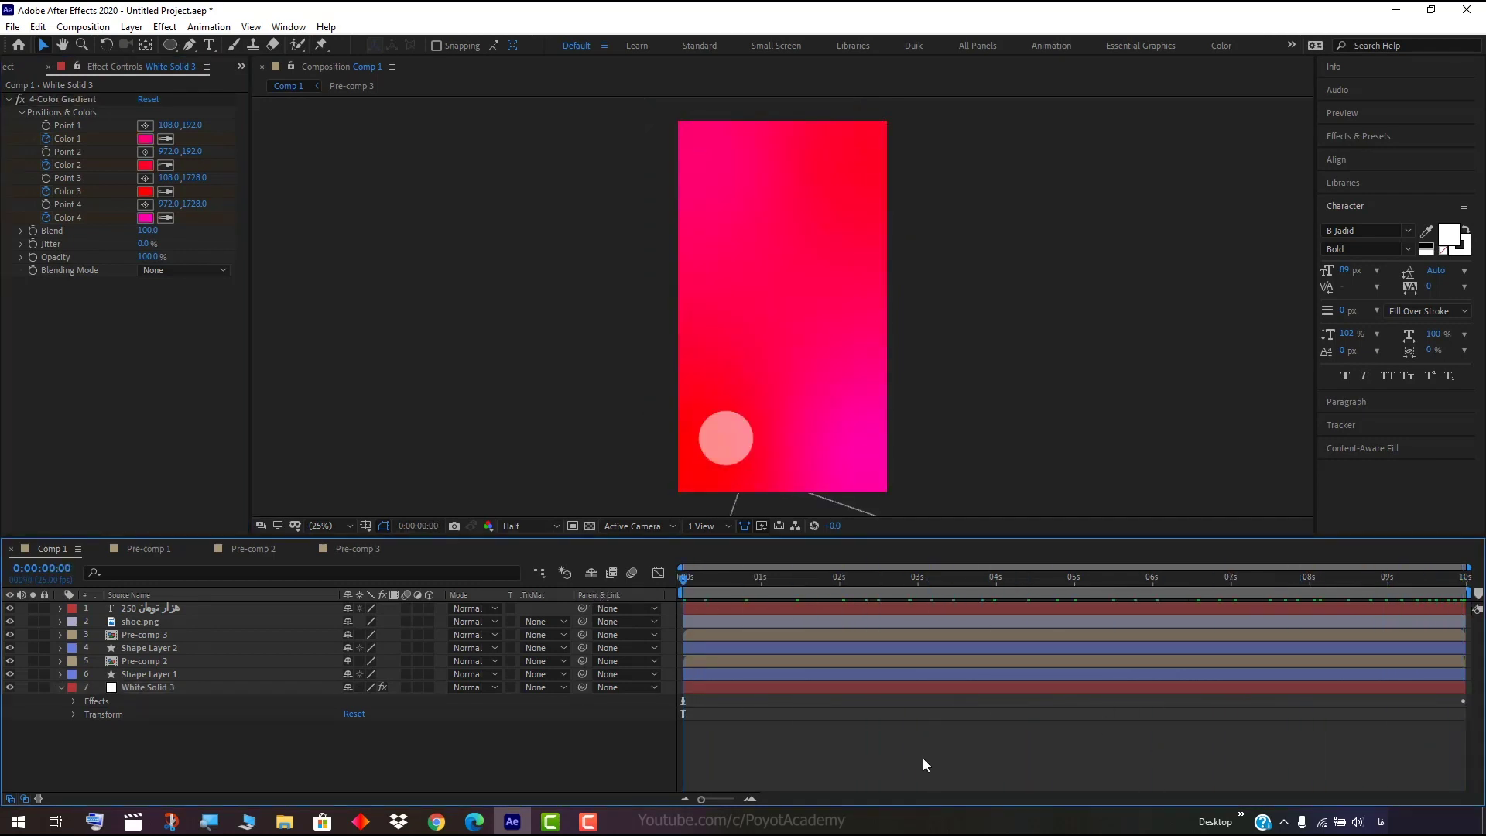
key("space")
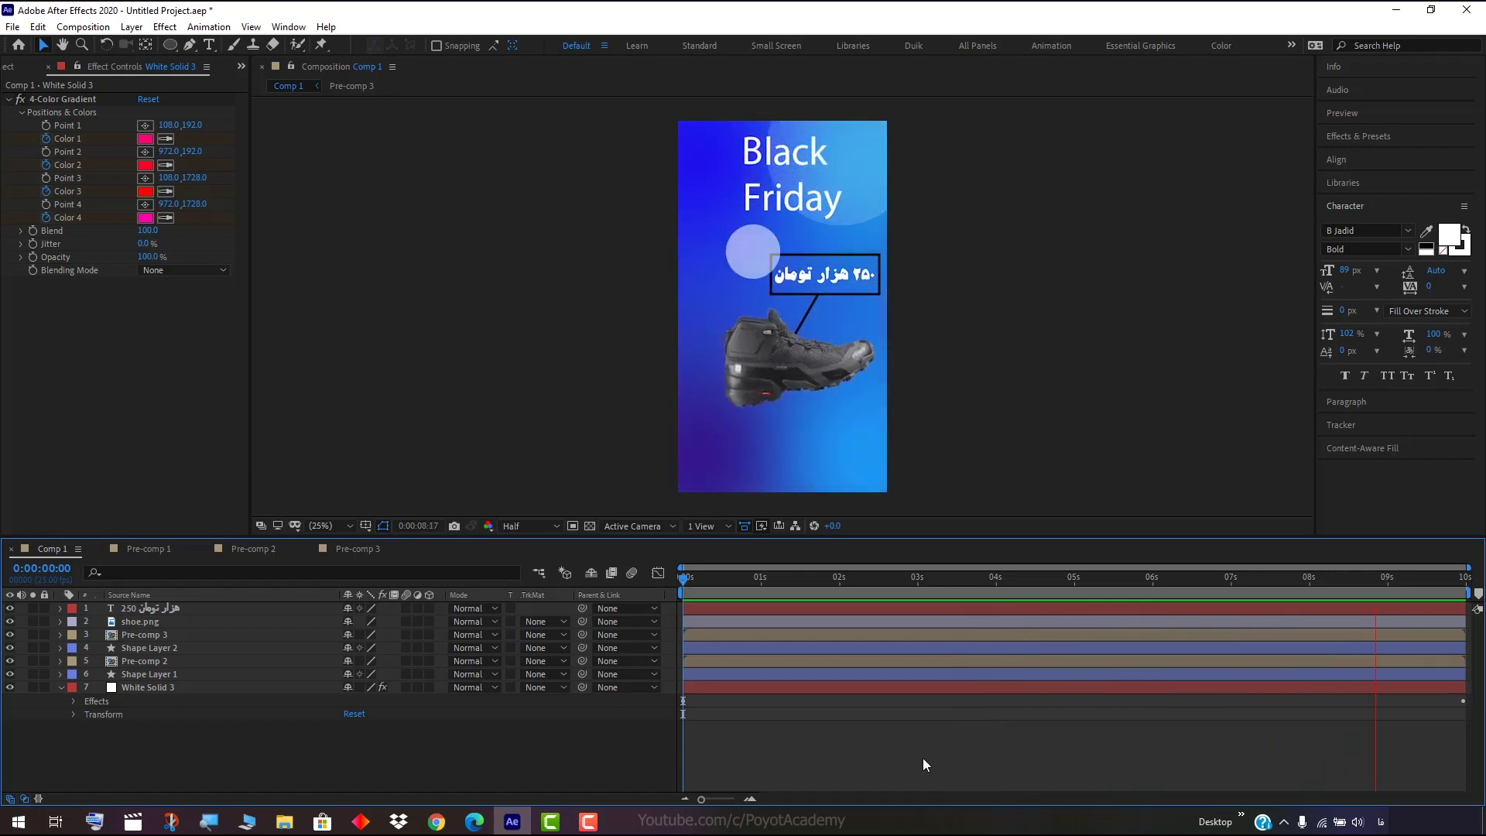
key("space")
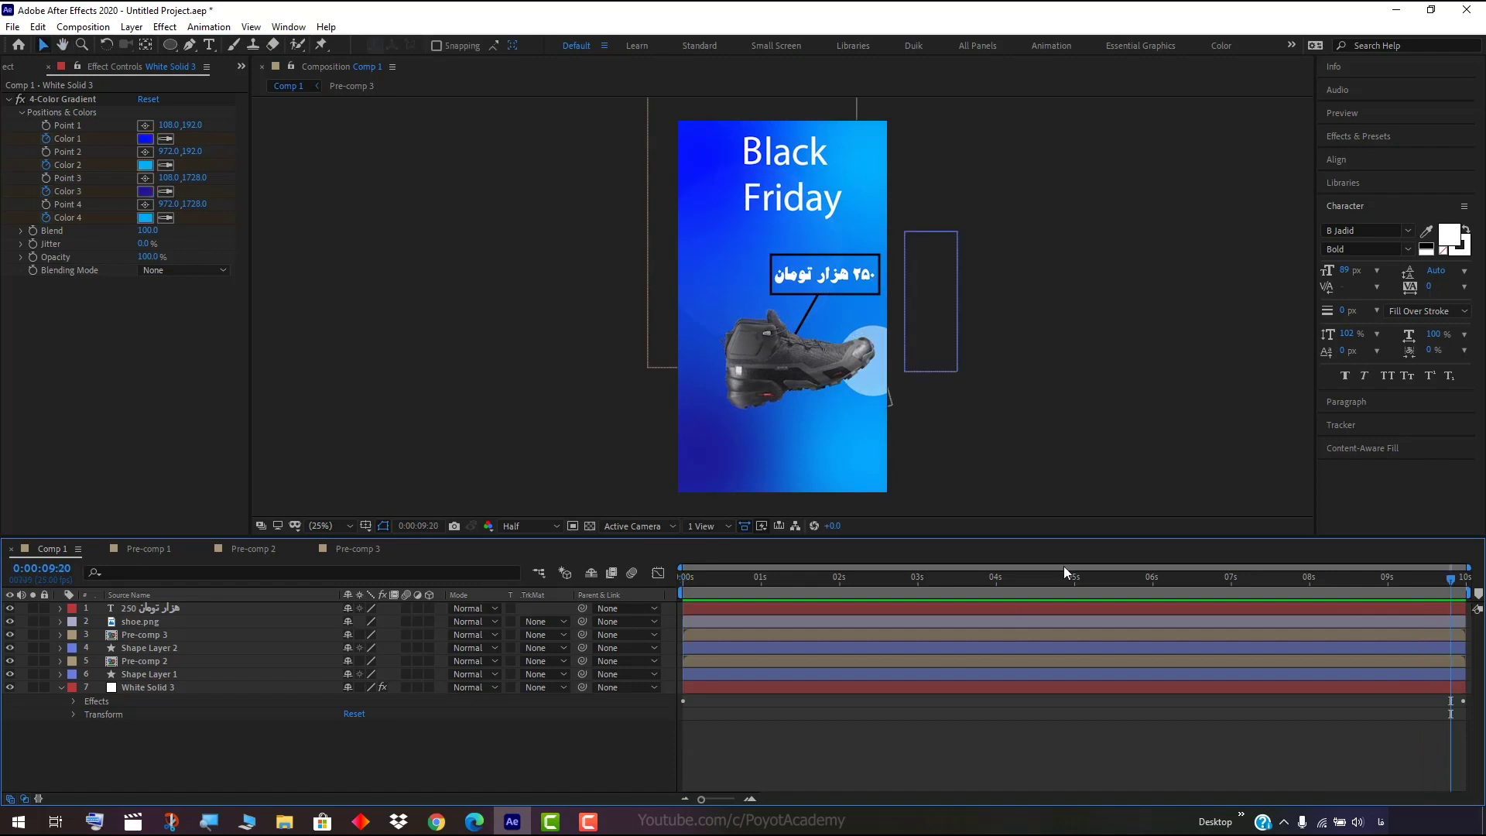
left_click_drag(1189, 587, 662, 598)
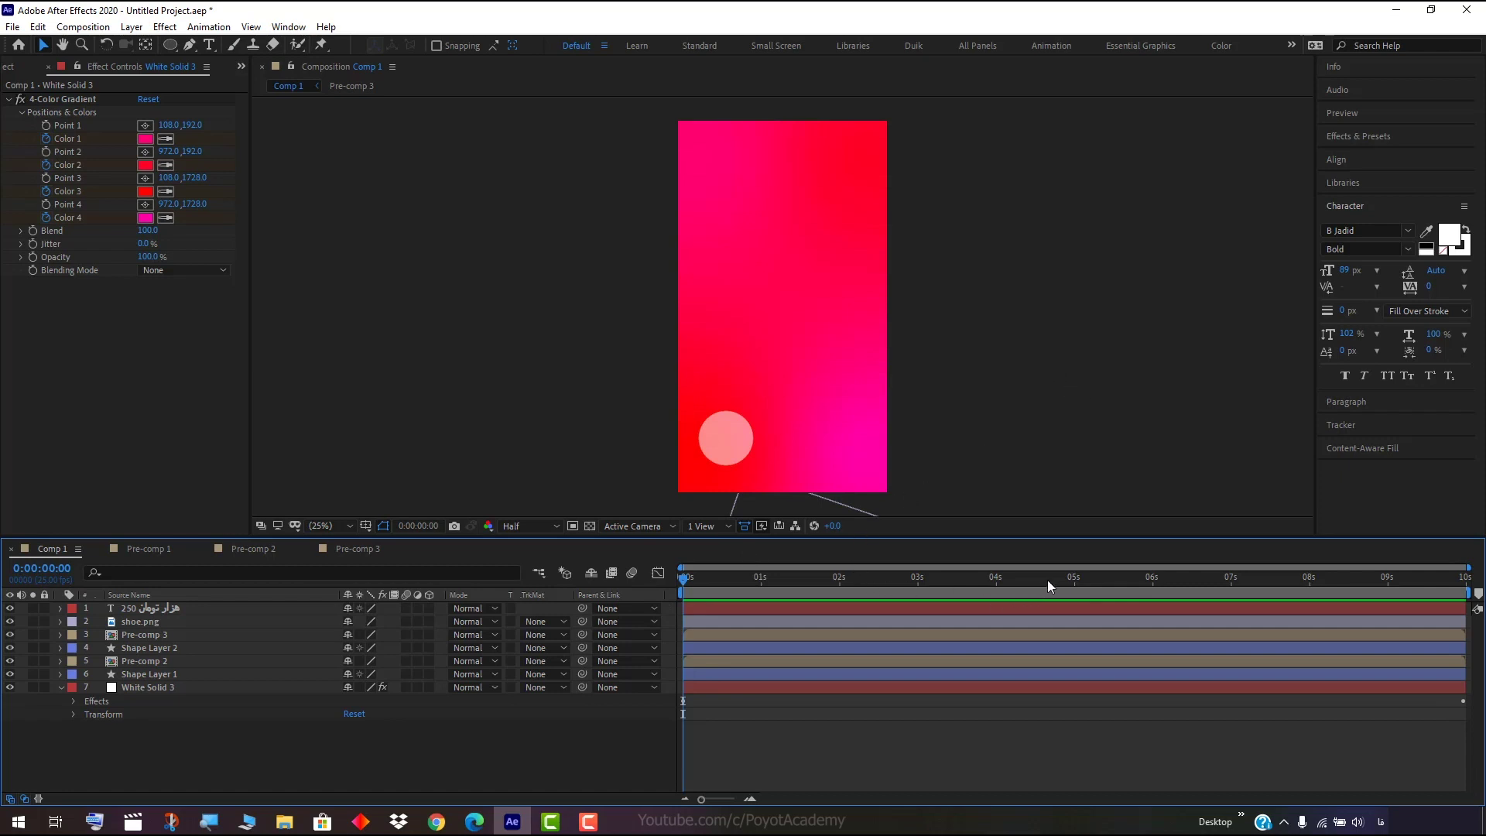
left_click_drag(1047, 587, 1321, 579)
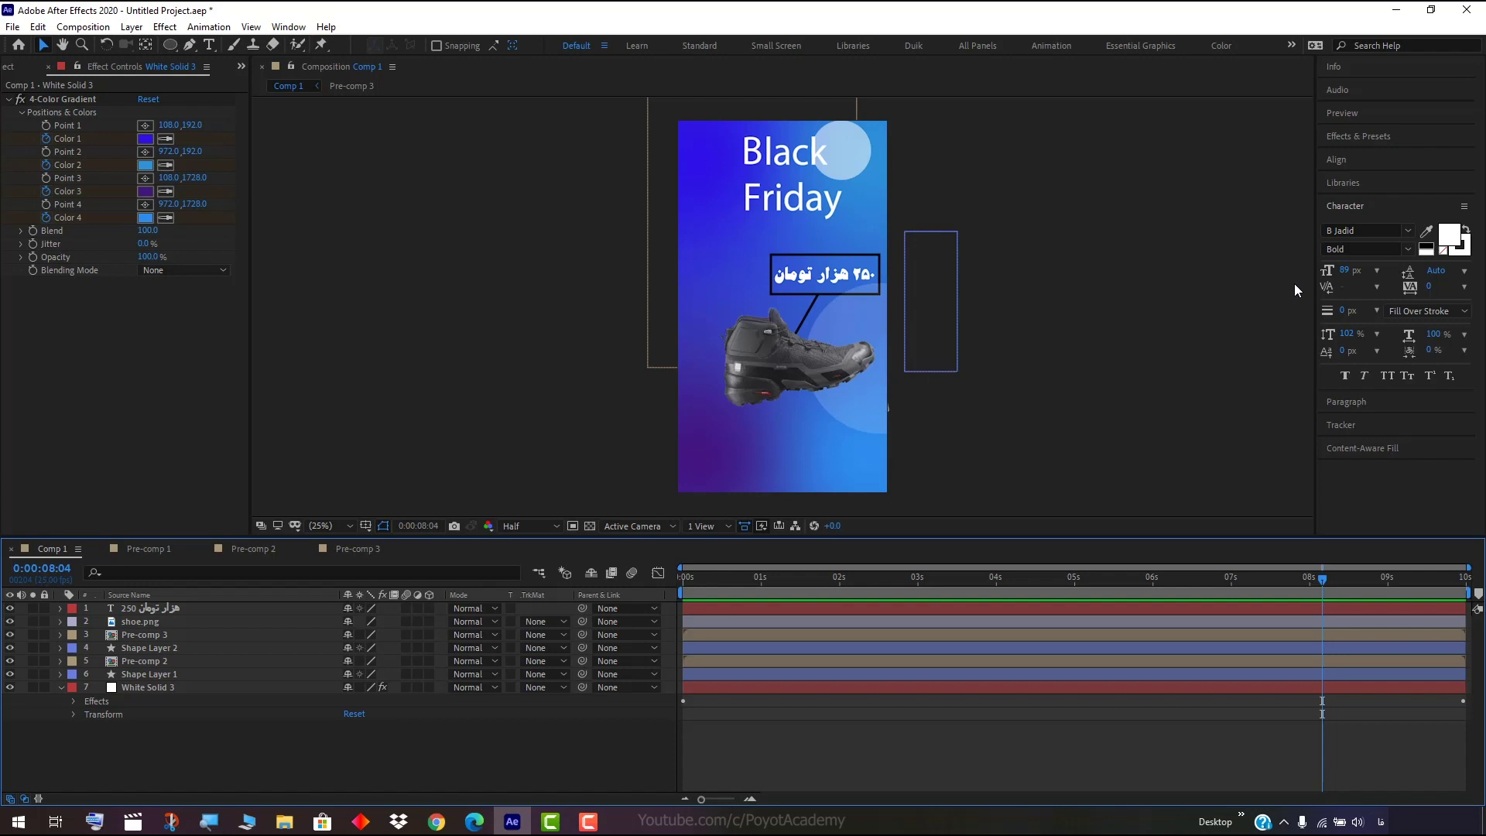
mouse_move(1324, 579)
left_mouse_down()
mouse_move(819, 612)
mouse_move(918, 585)
left_mouse_up()
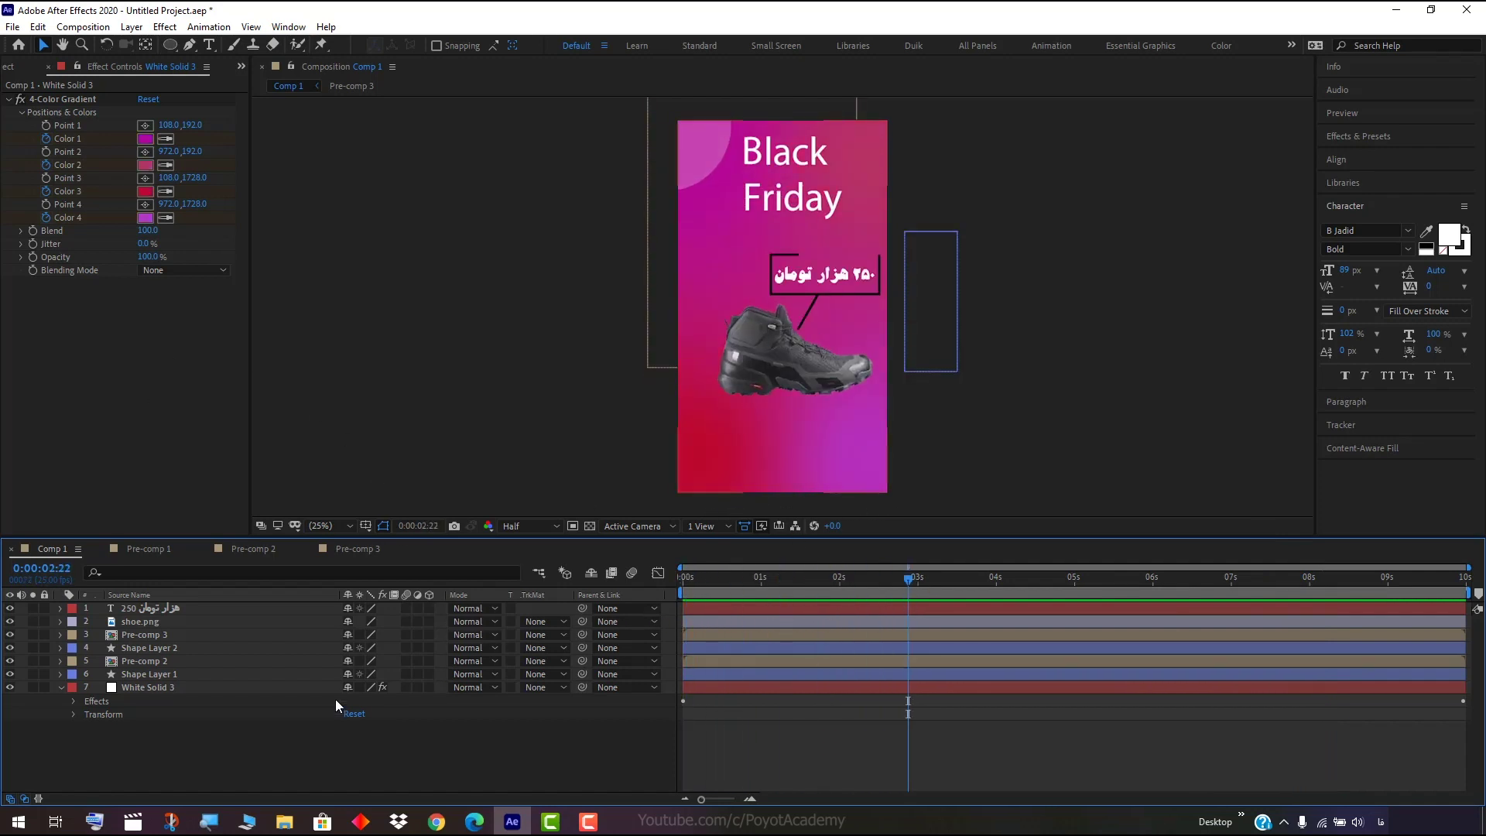
Add a '+' text layer low in the ad, sized 803 px with a black fill.
left_click(61, 686)
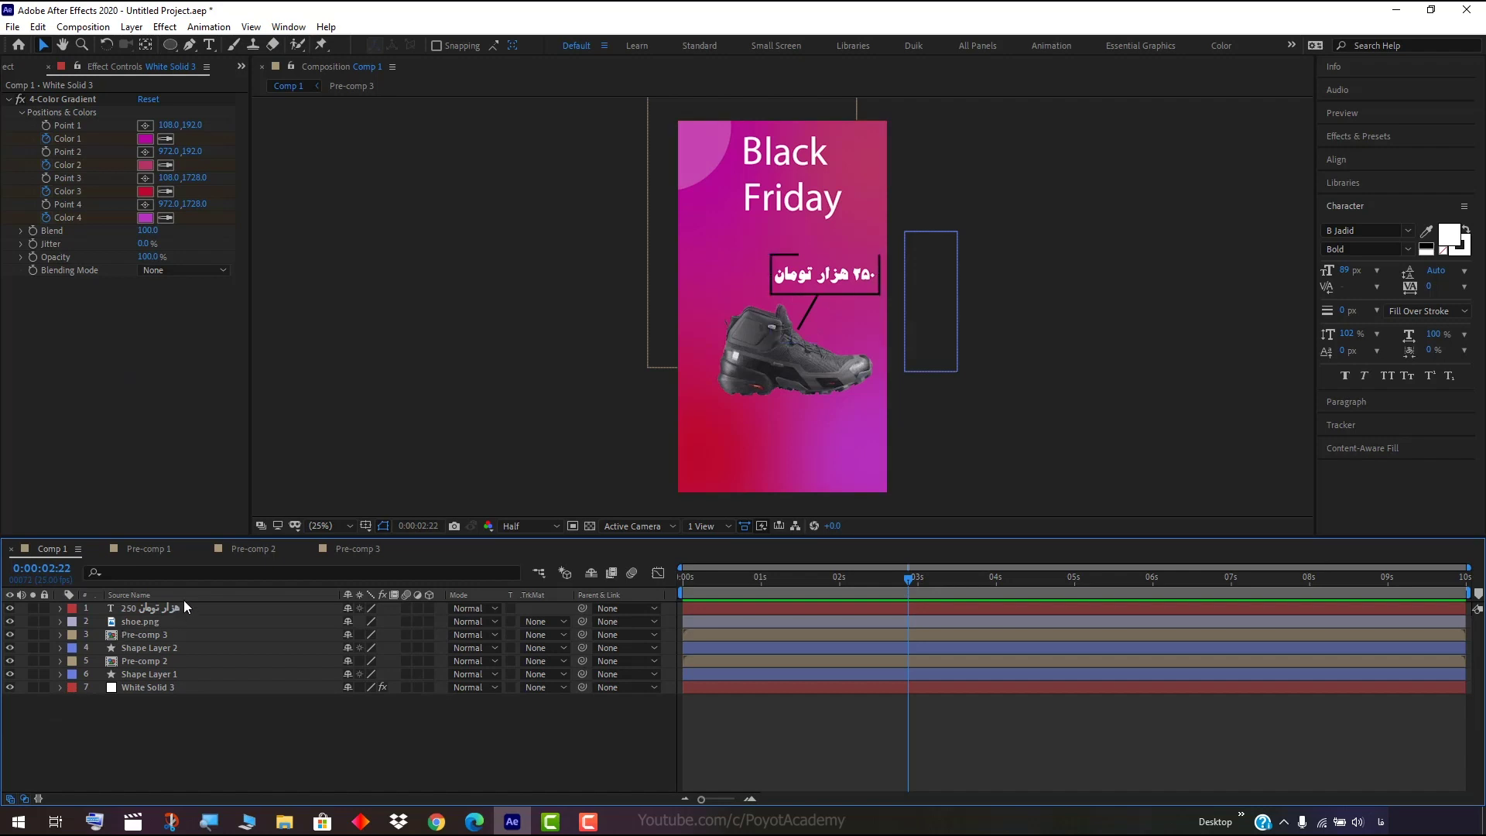
left_click(209, 44)
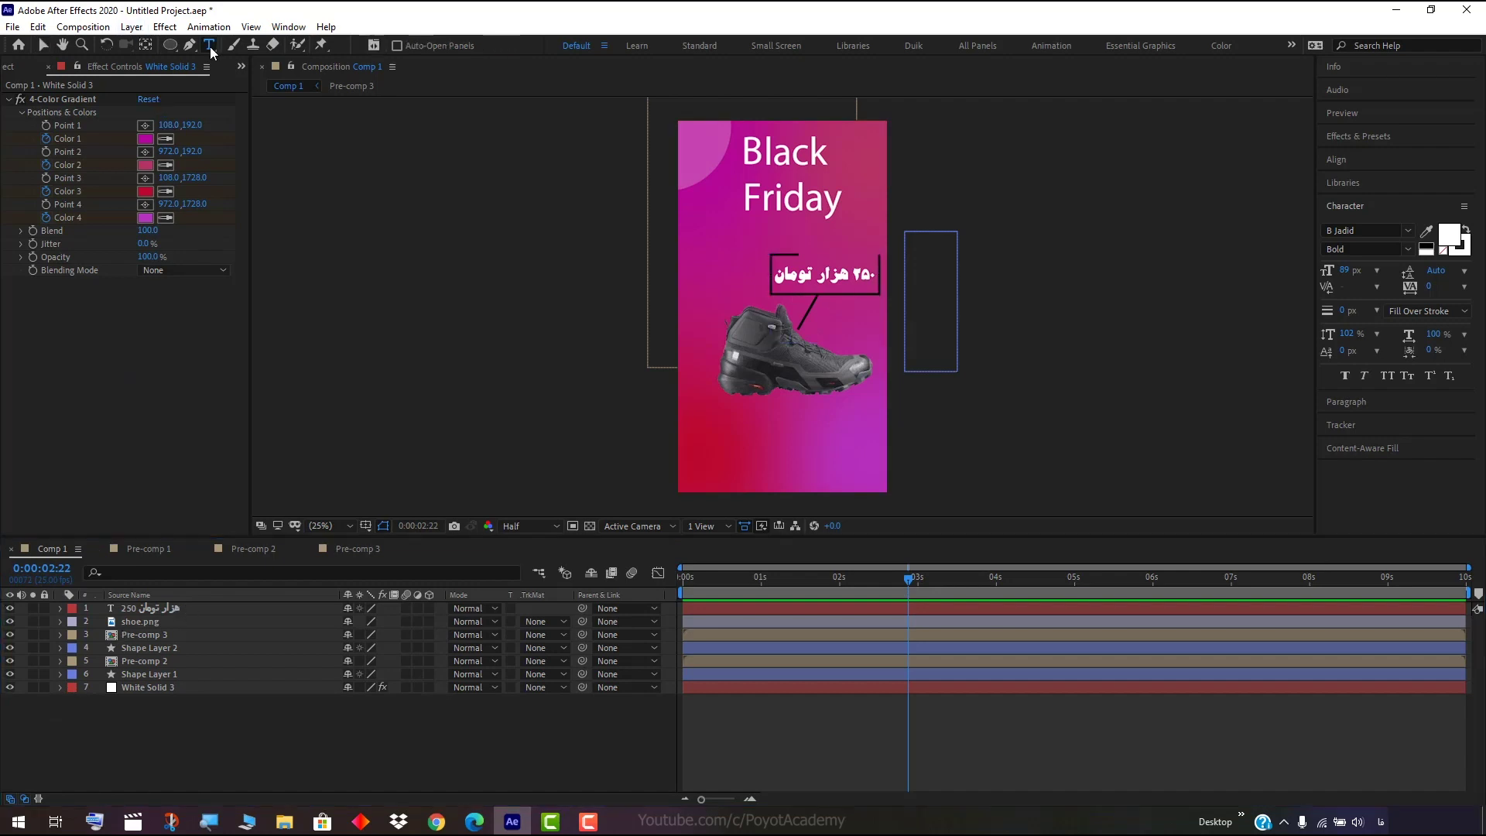
left_click(745, 428)
type("+")
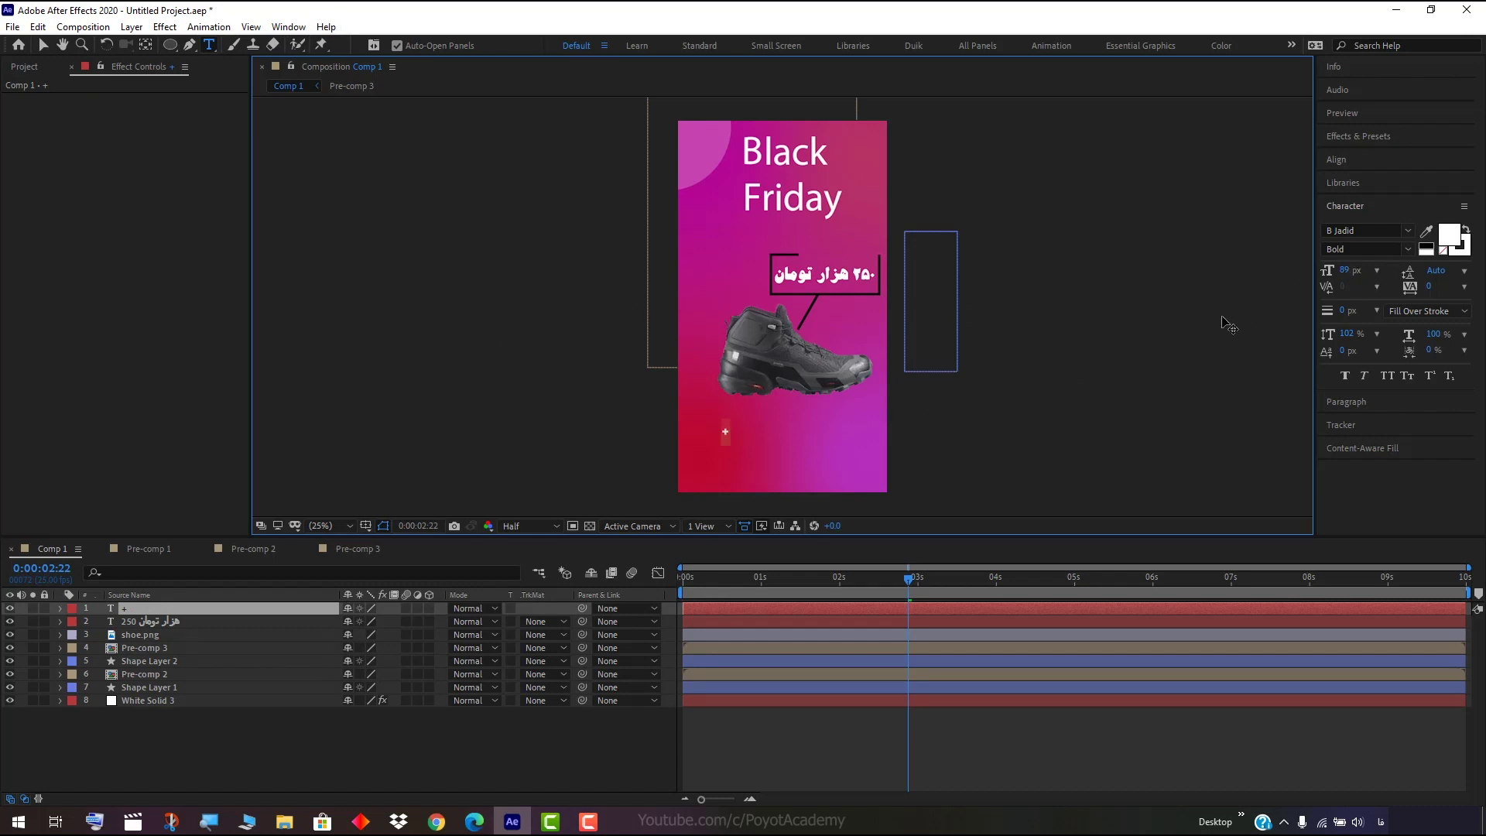
left_click_drag(1345, 270, 1482, 273)
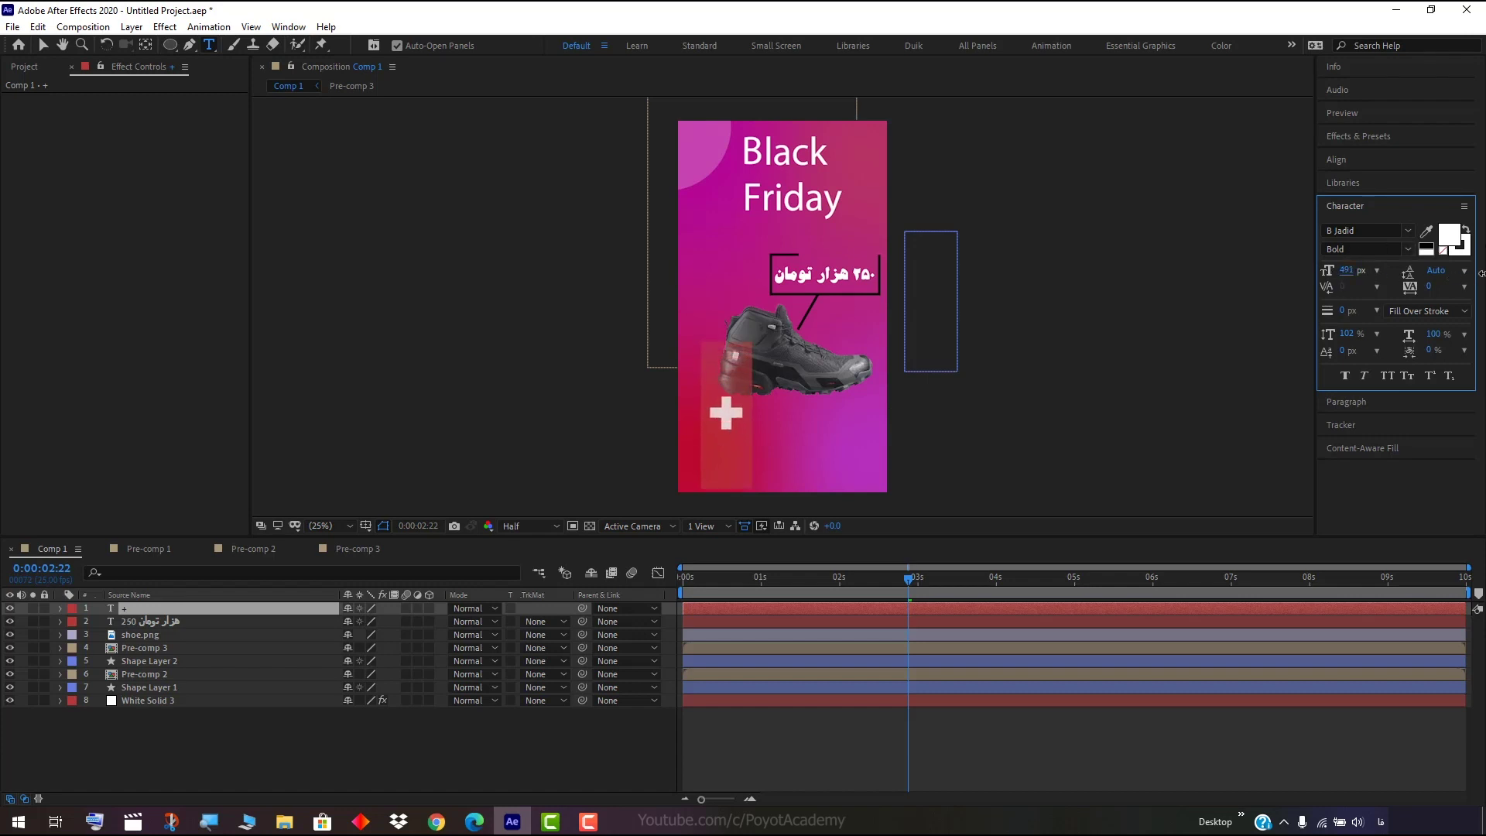
left_click_drag(1342, 272, 1457, 274)
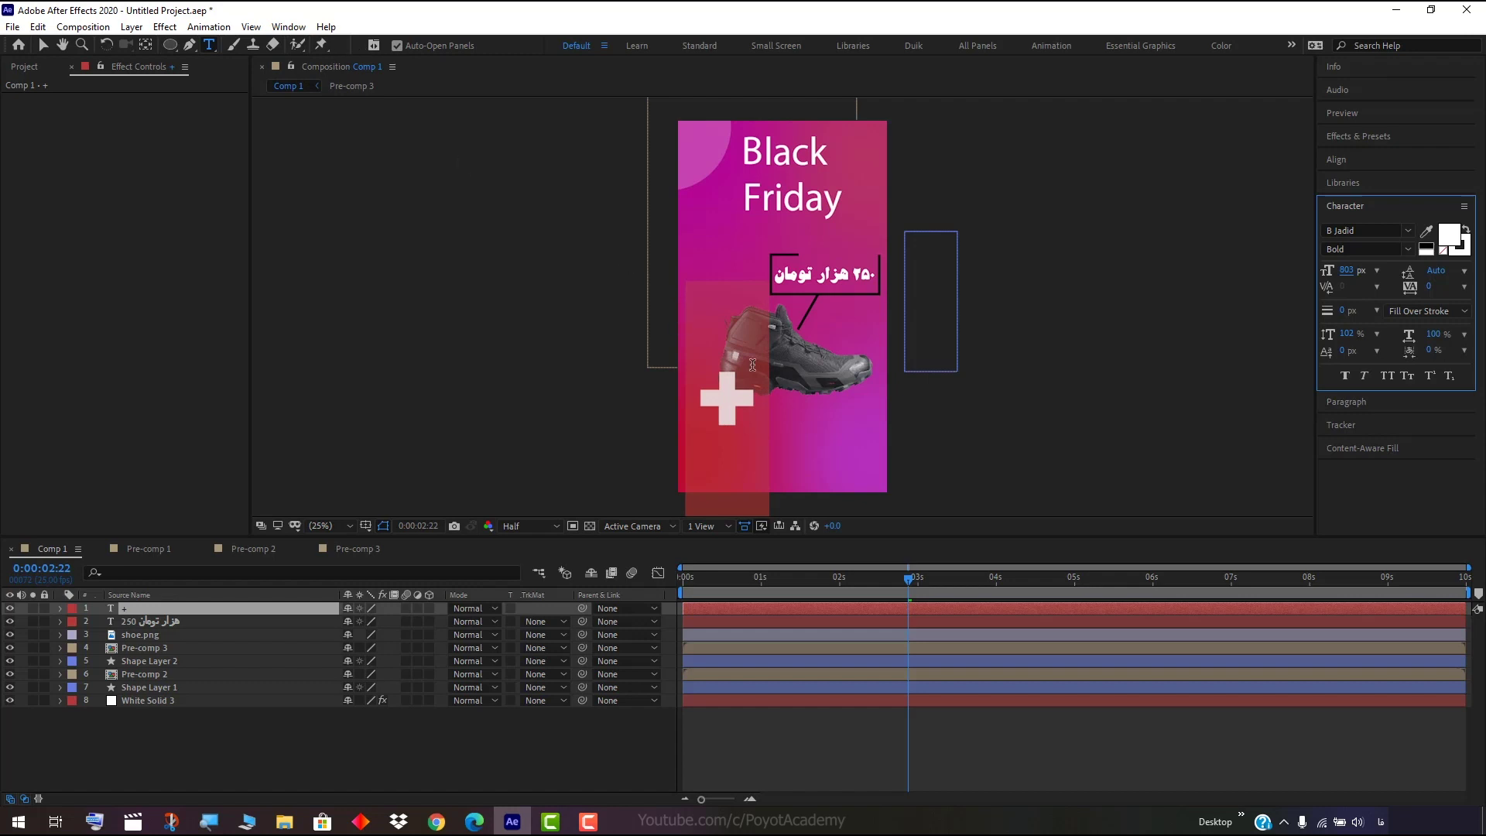
left_click(1450, 235)
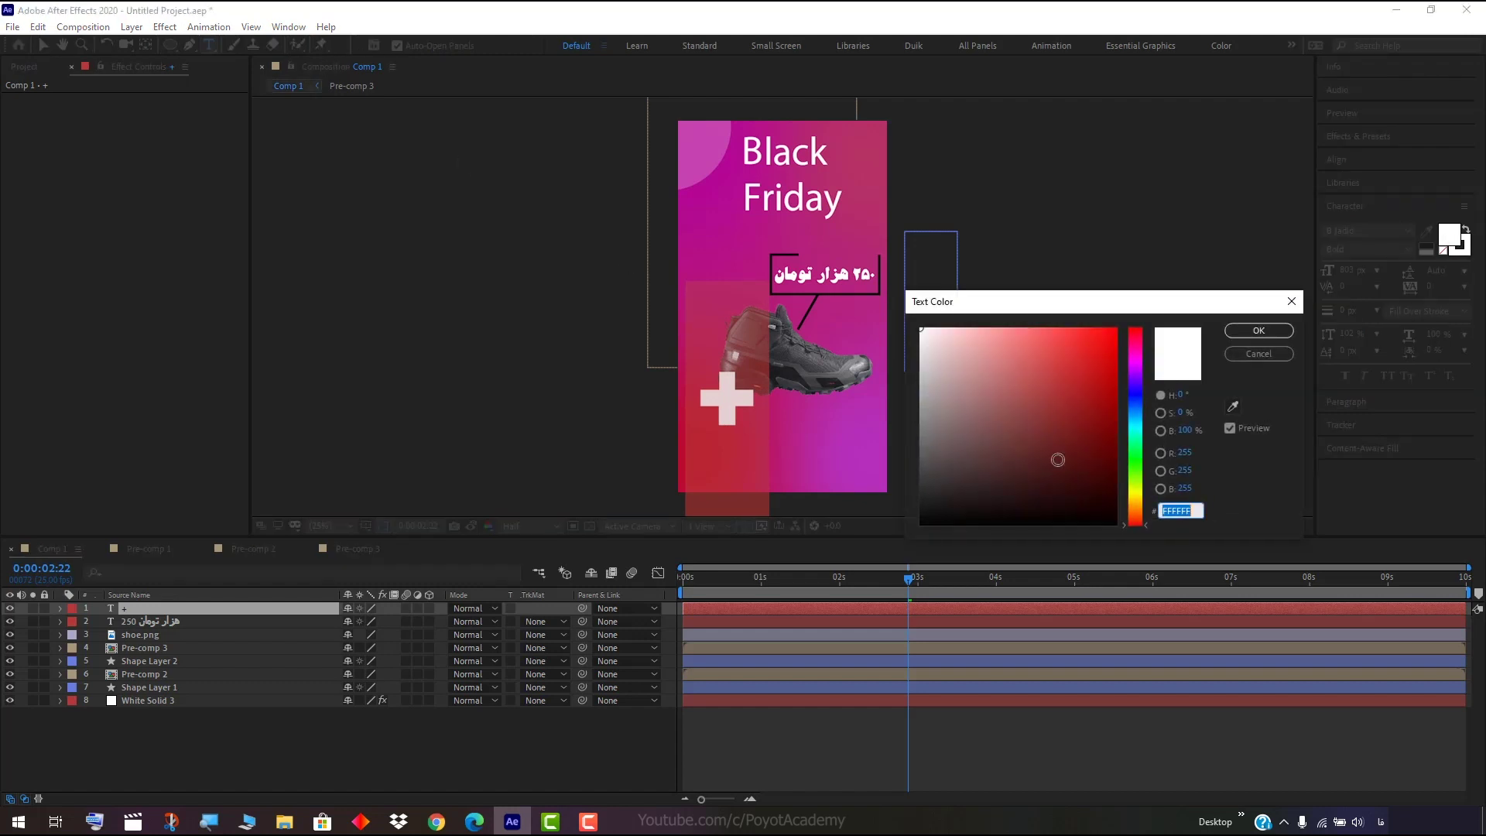
left_click_drag(1057, 459, 871, 548)
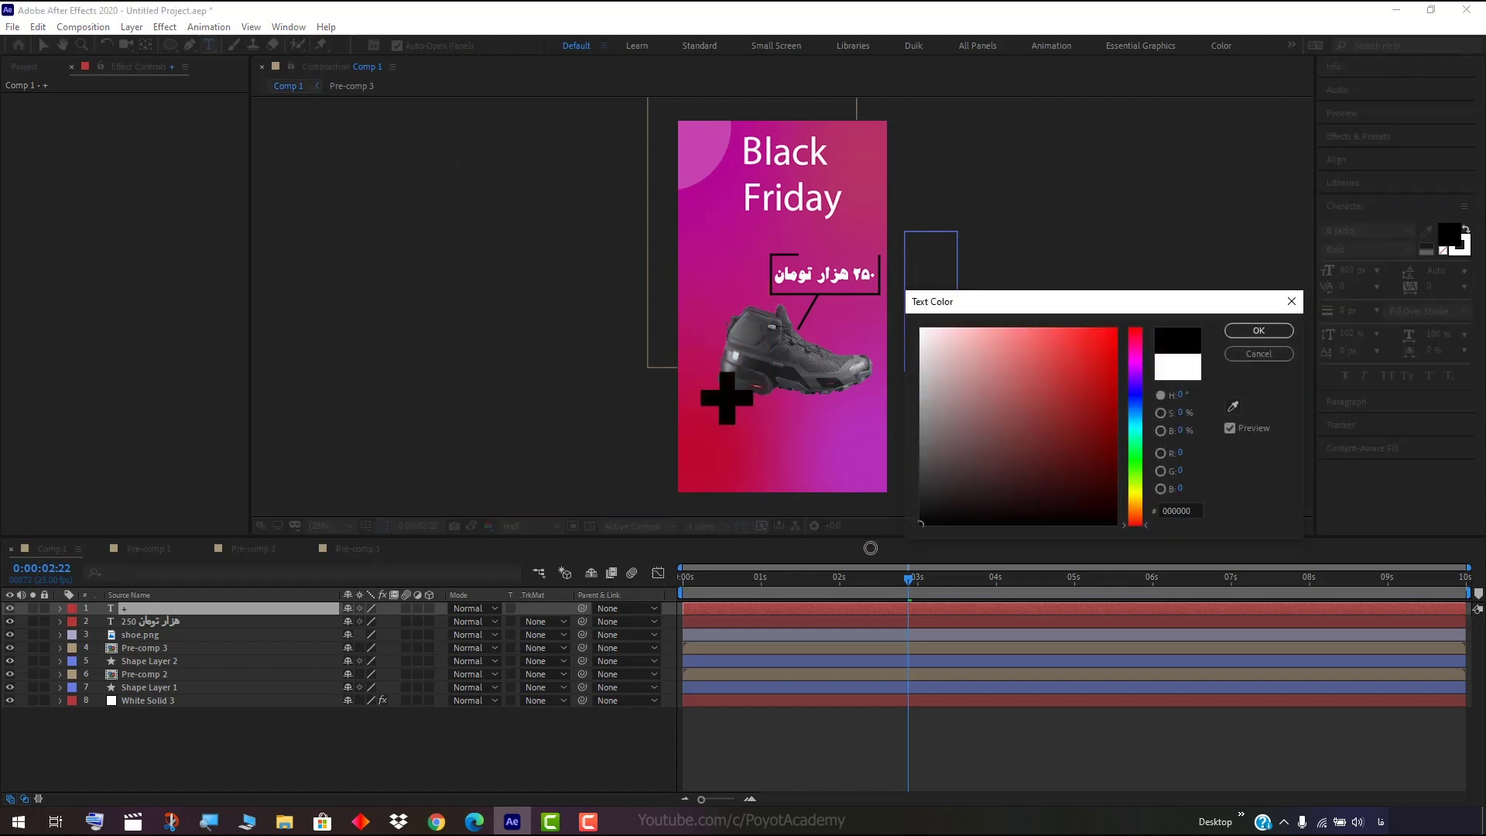
left_click(1274, 331)
left_click_drag(910, 581, 620, 595)
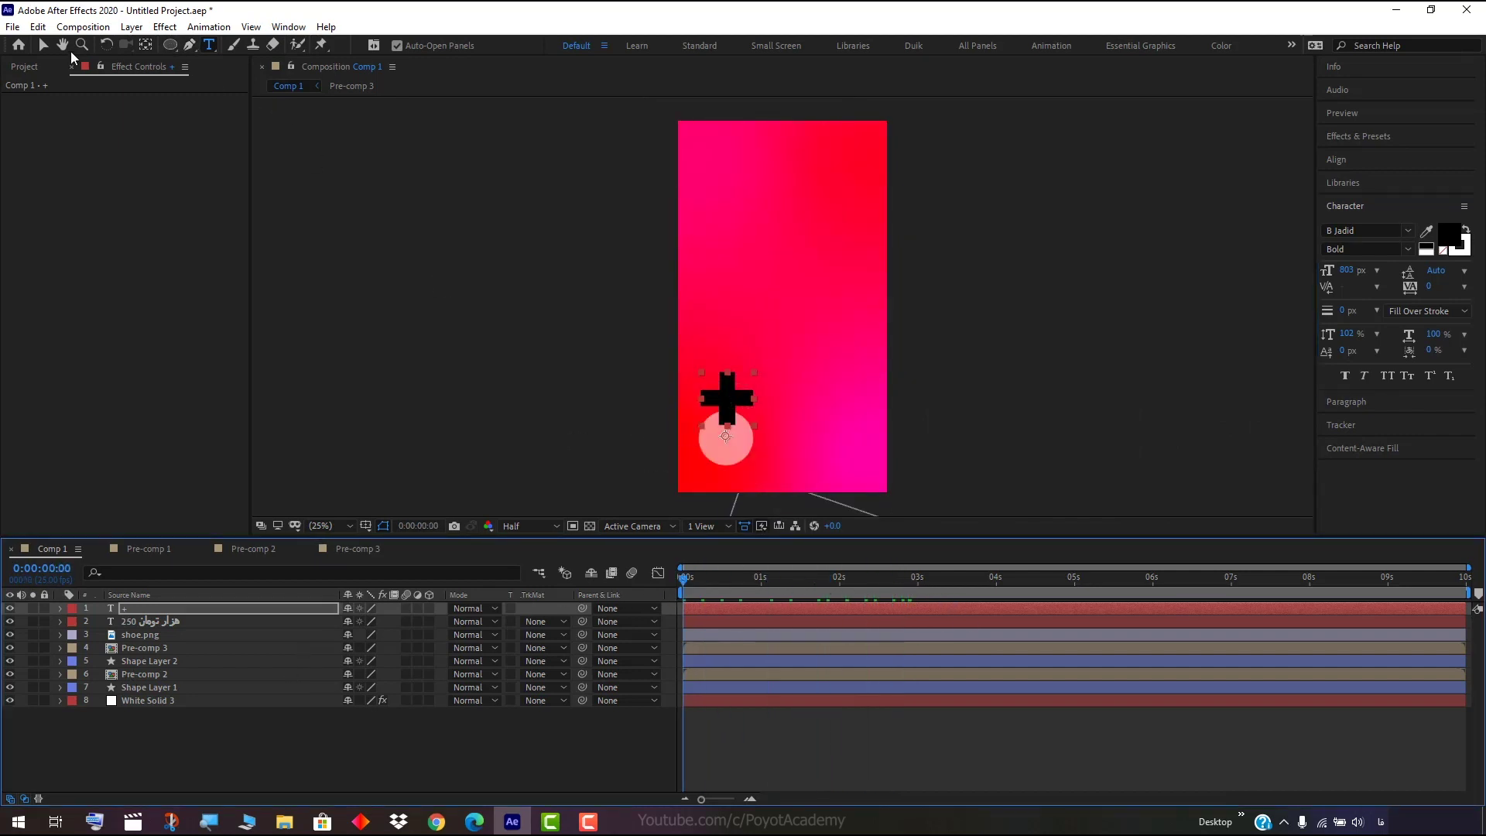
Move the plus sign onto the pink circle's centre and place its layer just above White Solid 3.
left_click(37, 44)
left_click_drag(714, 422, 718, 443)
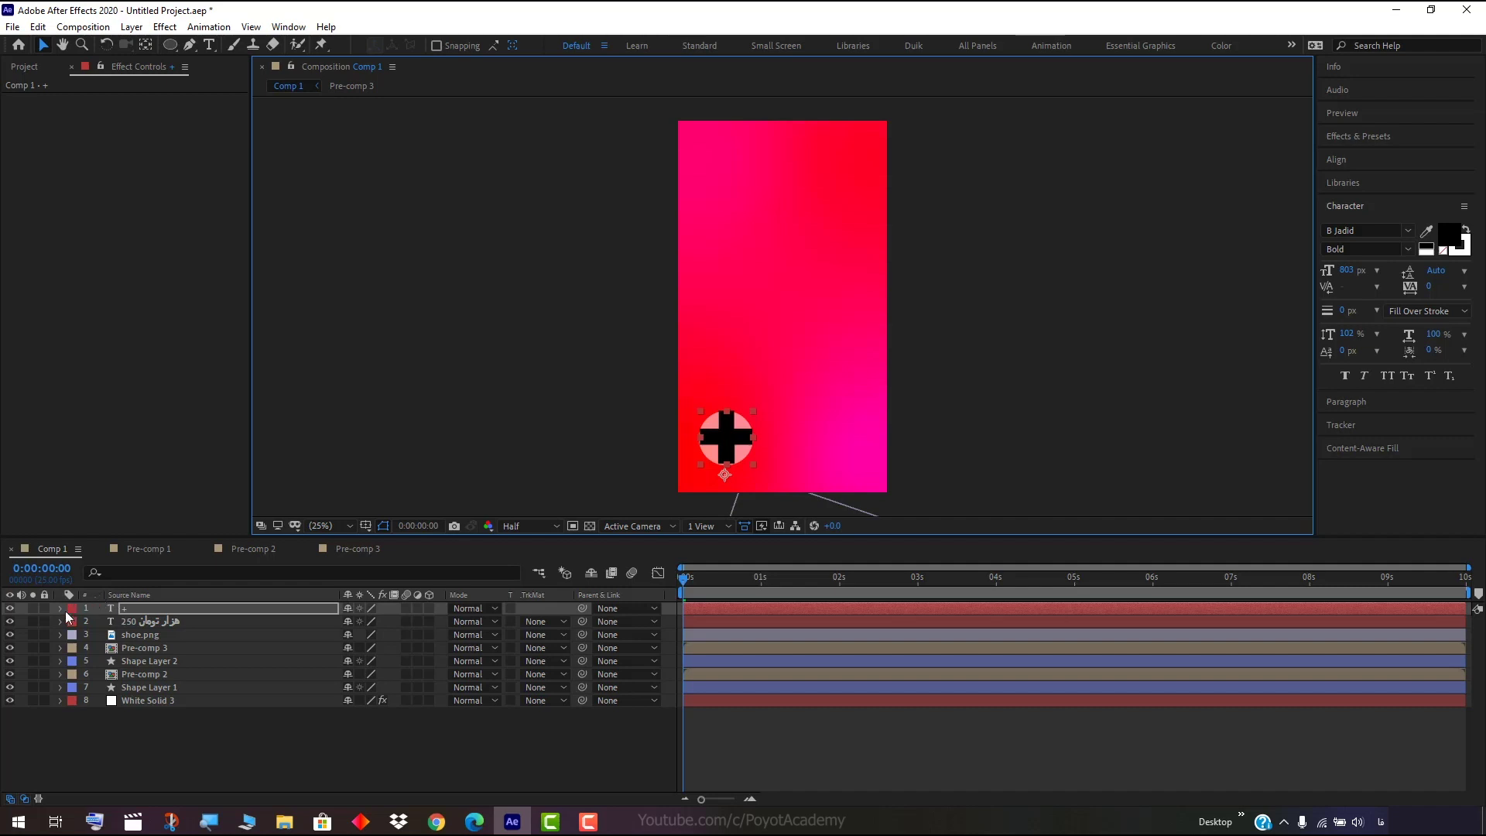
left_click_drag(154, 607, 158, 693)
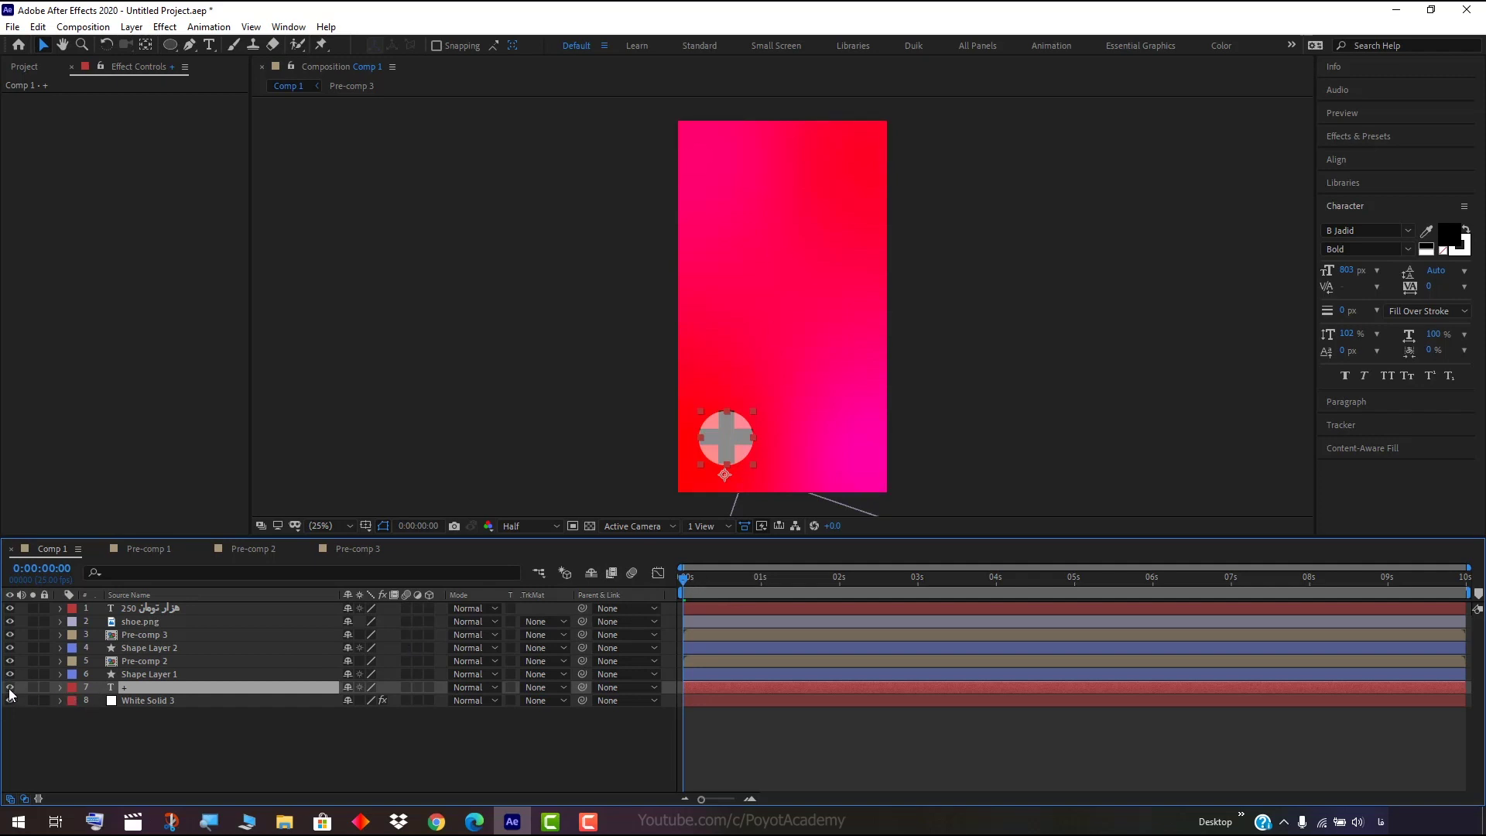
Keyframe the plus sign's Rotation from 0x+0.0° at 0s to 1x+0.0° at 9:24.
left_click(60, 687)
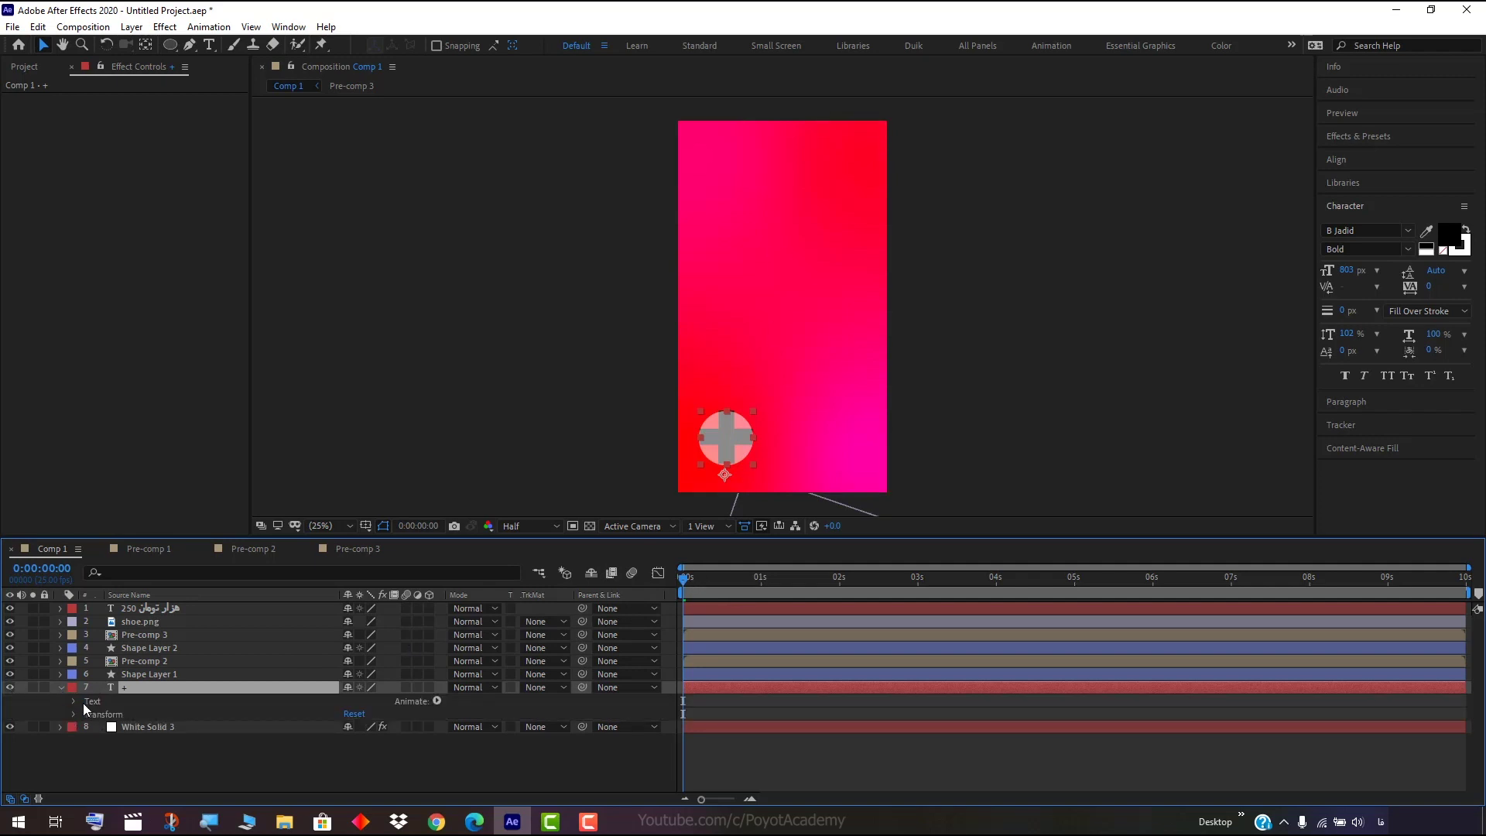
left_click(76, 713)
scroll(243, 742, "down", 1)
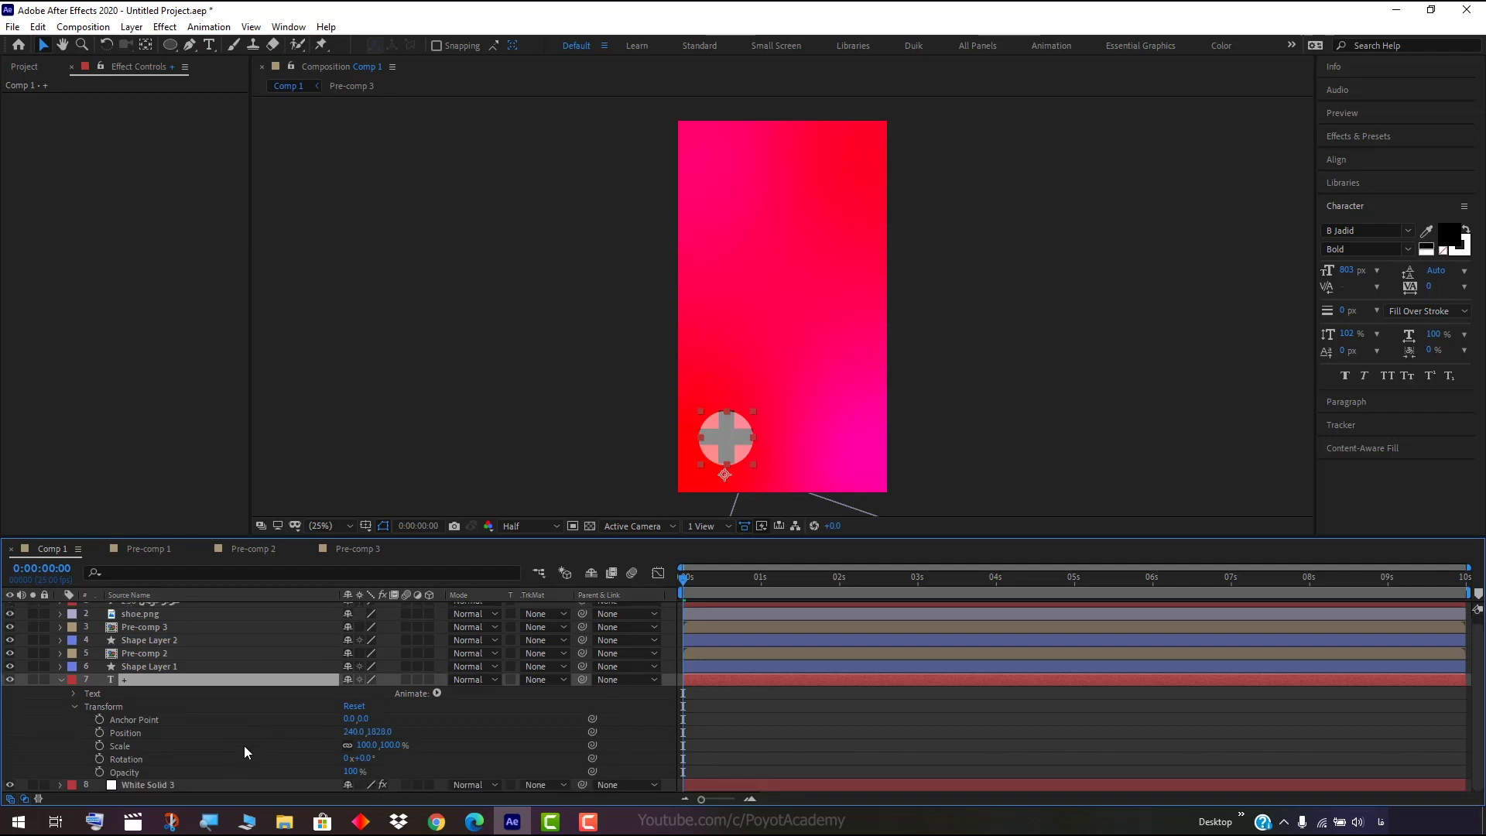
left_click(138, 761)
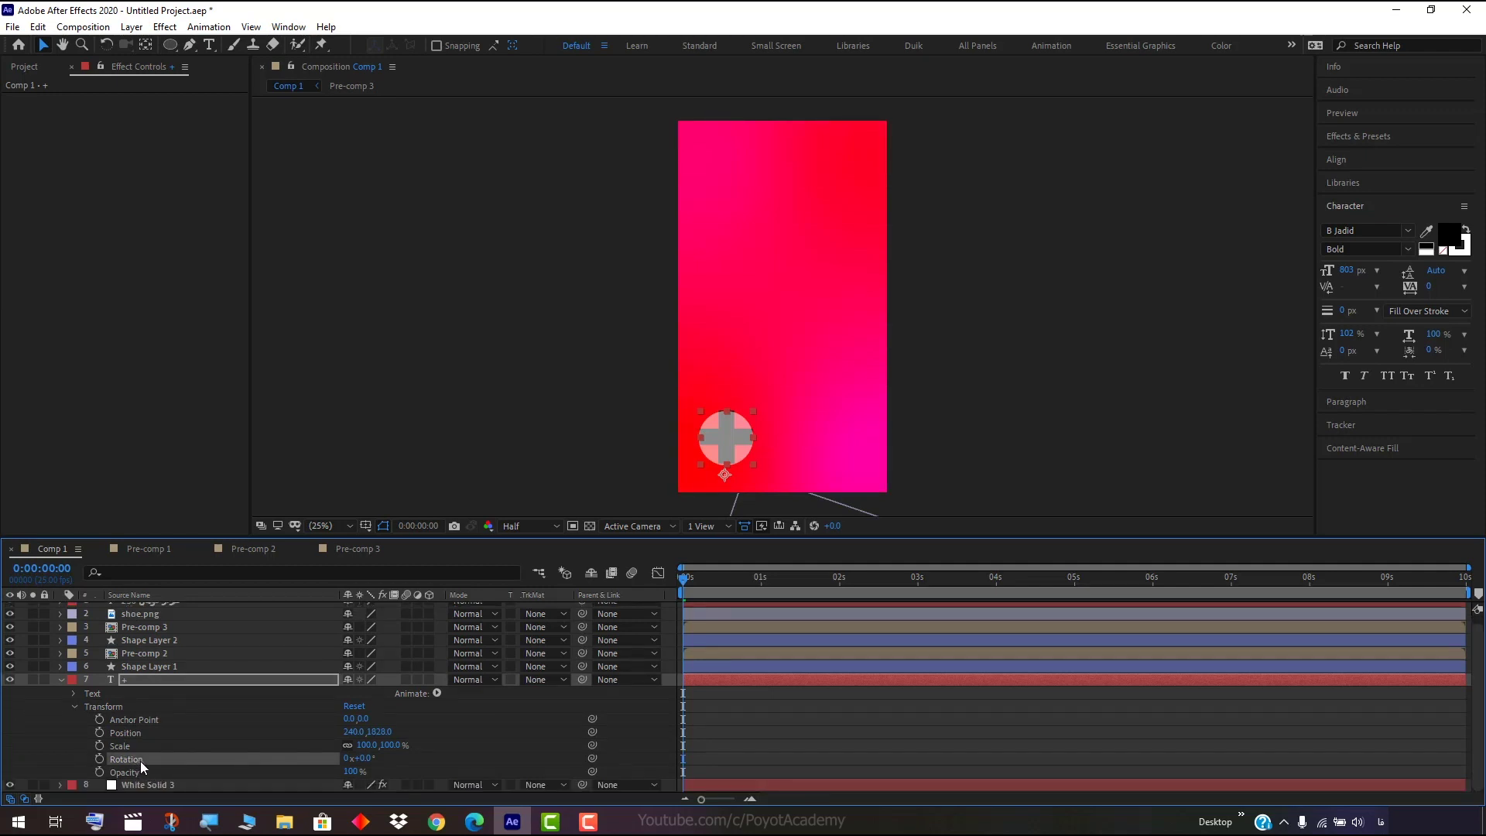
left_click(99, 759)
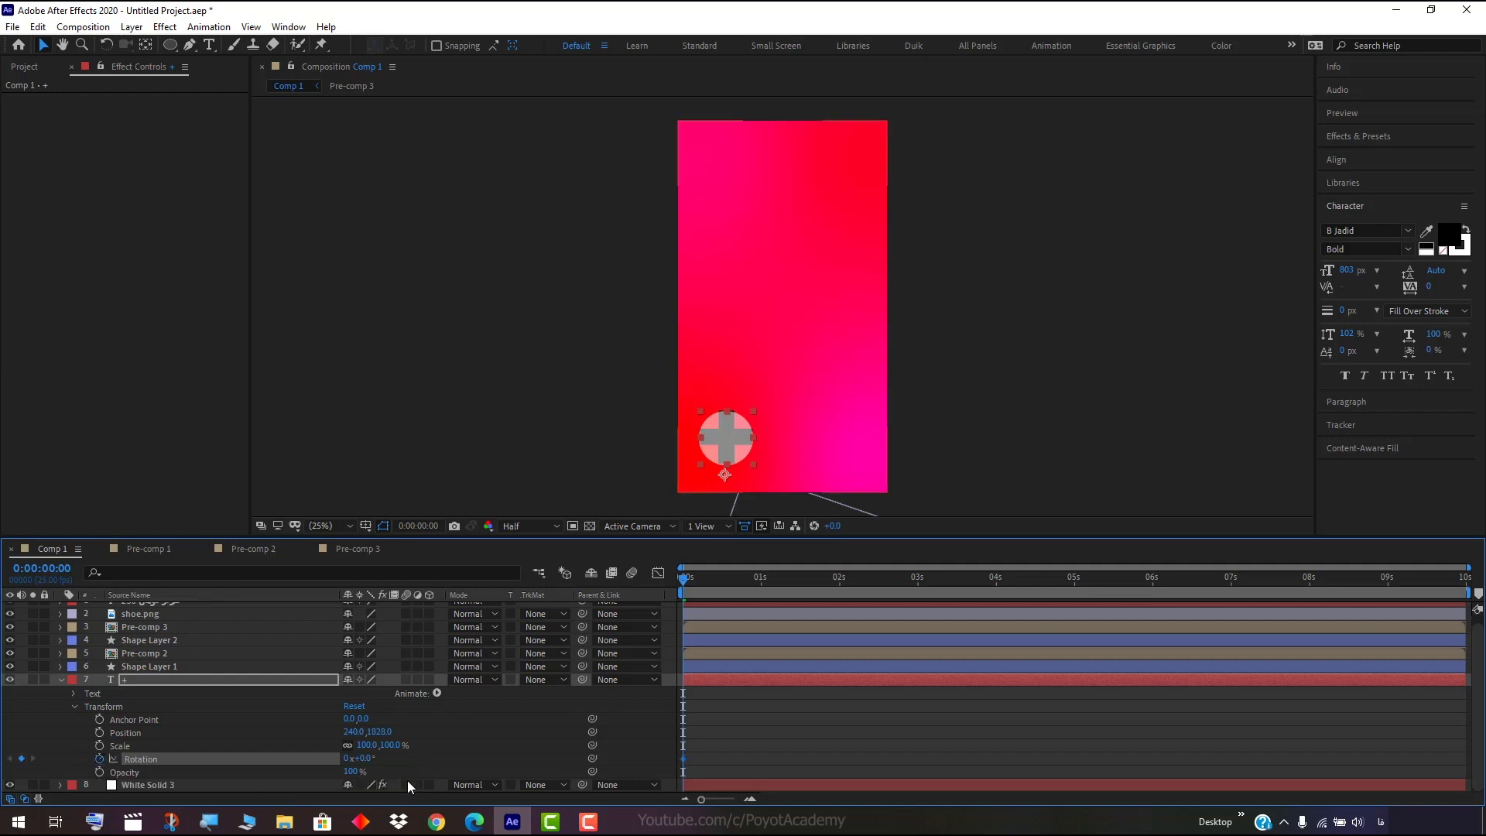
left_click_drag(687, 582, 1467, 589)
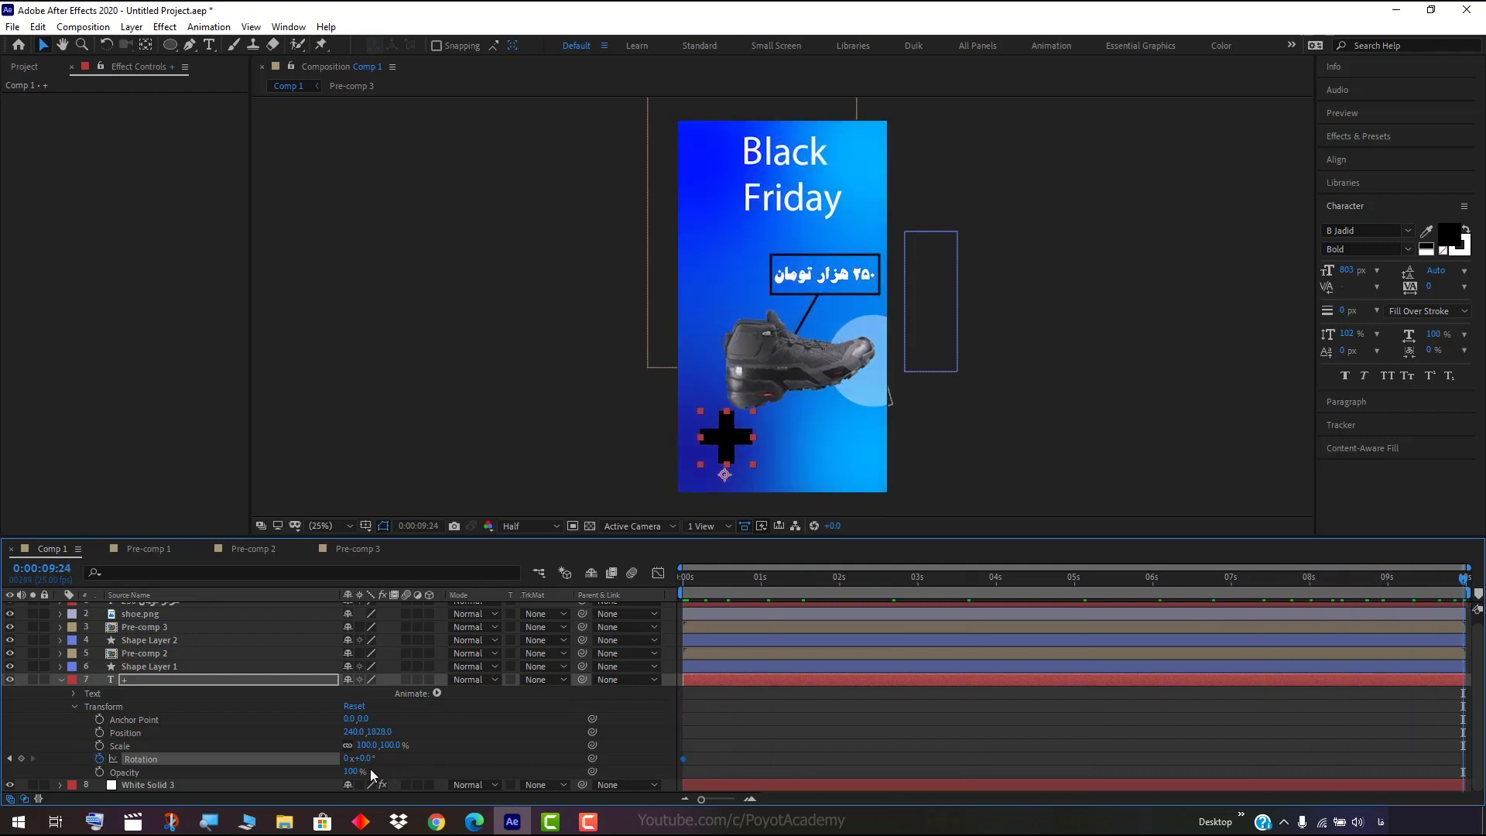
left_click(347, 759)
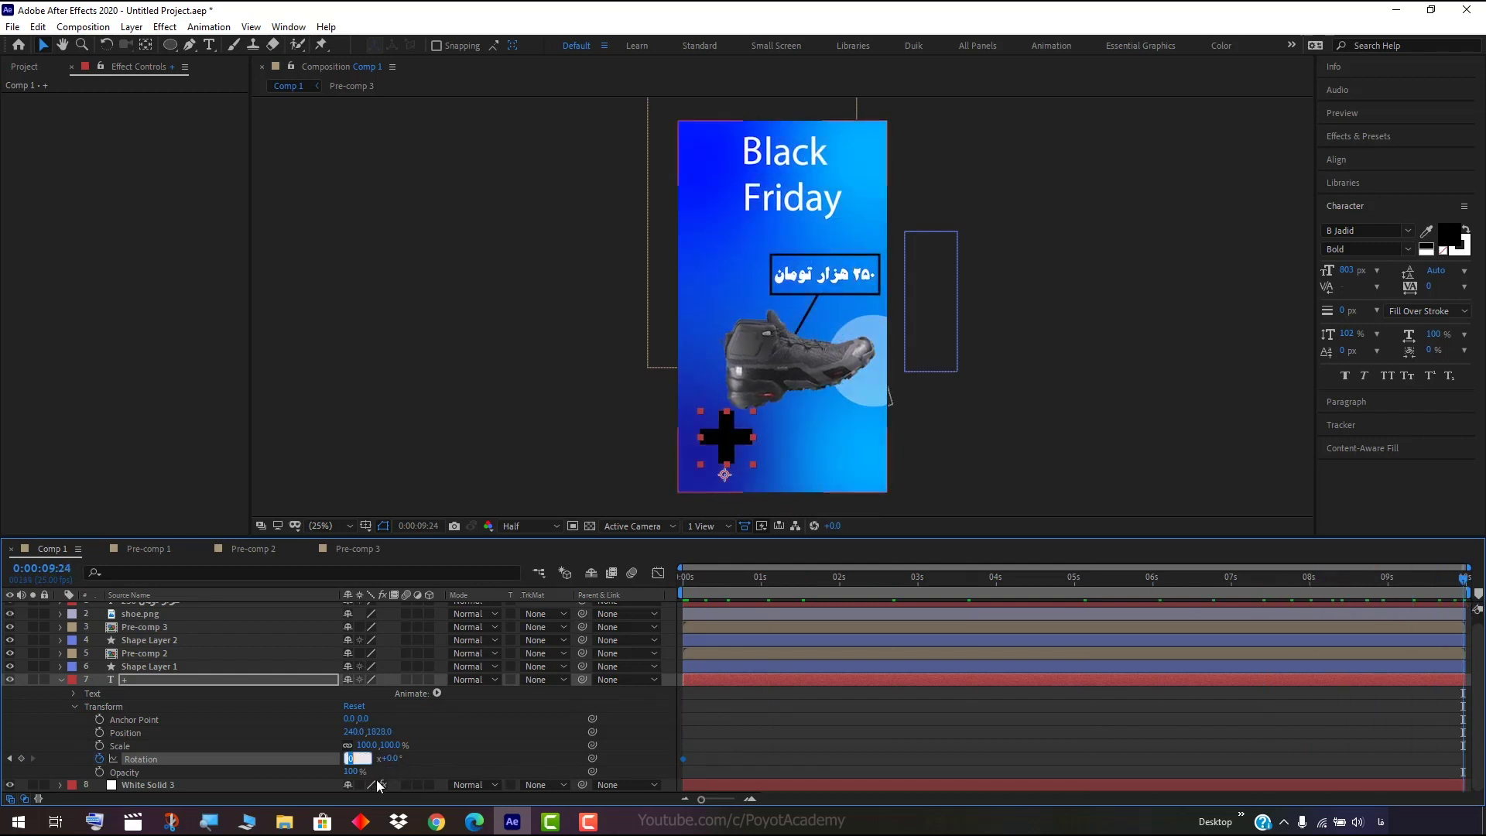
type("1")
key("Return")
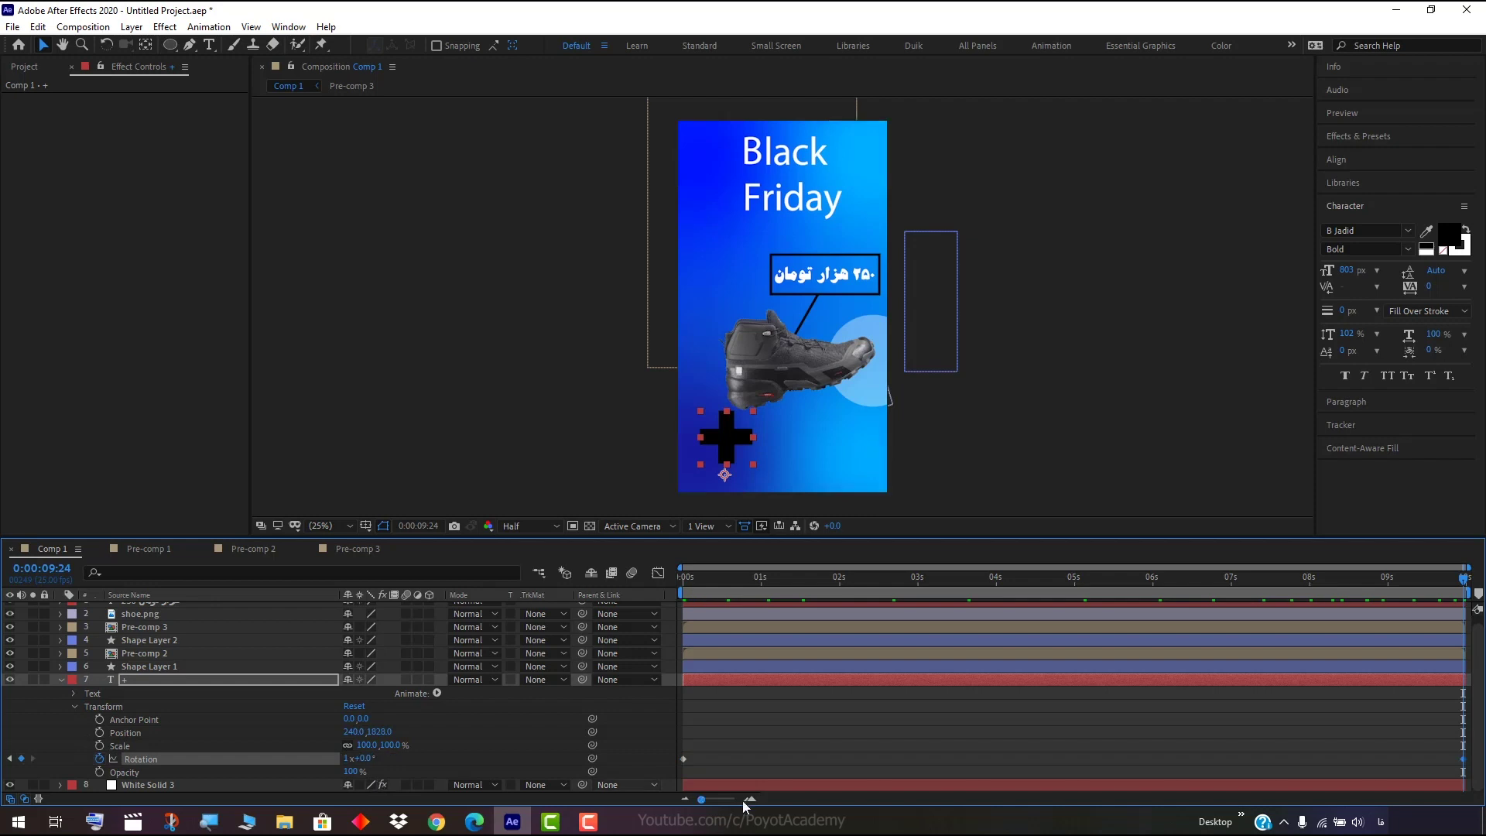
mouse_move(1464, 582)
left_mouse_down()
mouse_move(1221, 609)
mouse_move(771, 615)
left_mouse_up()
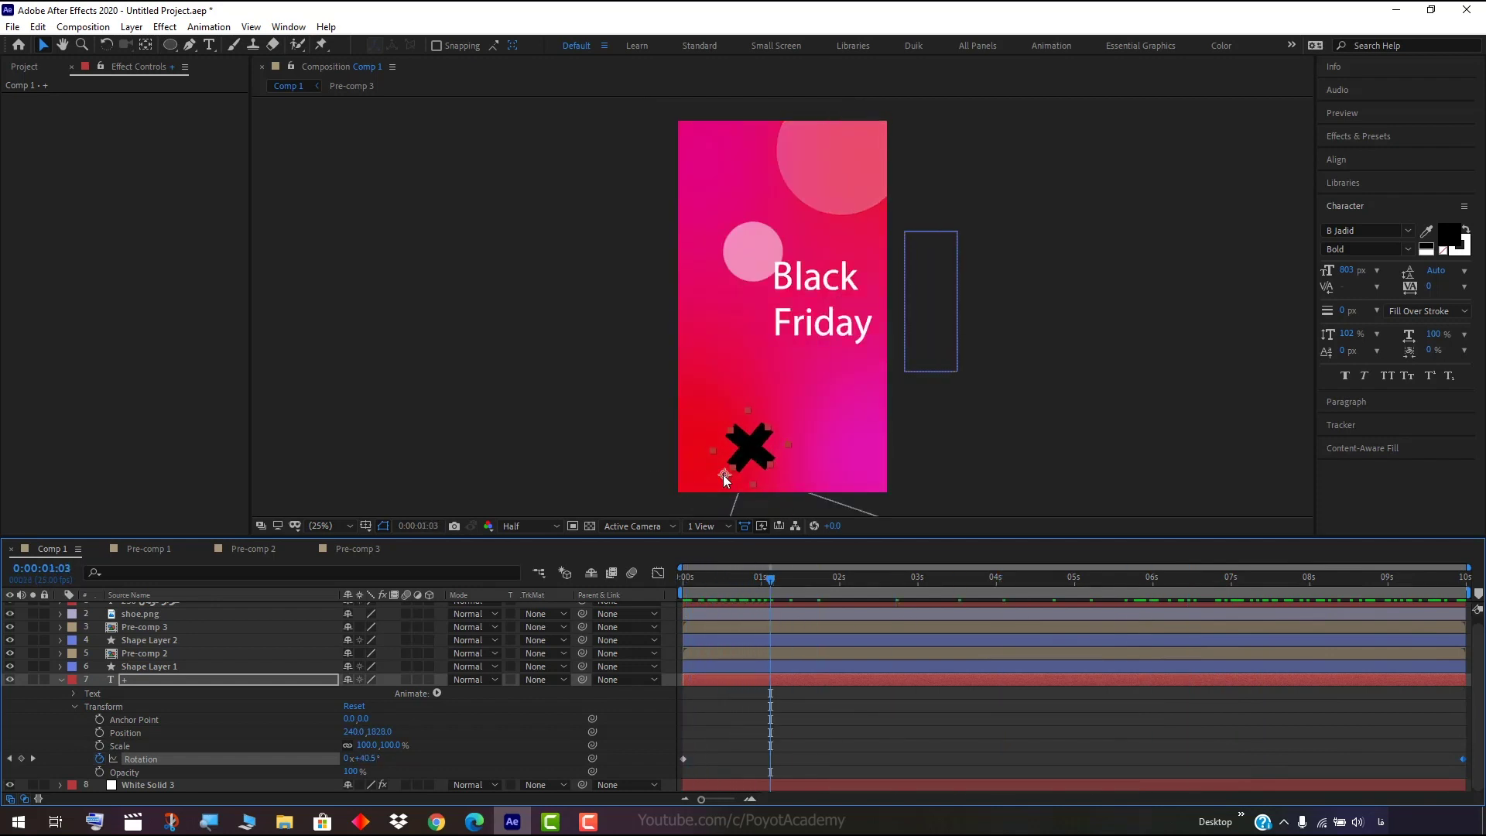
left_click_drag(772, 589, 634, 588)
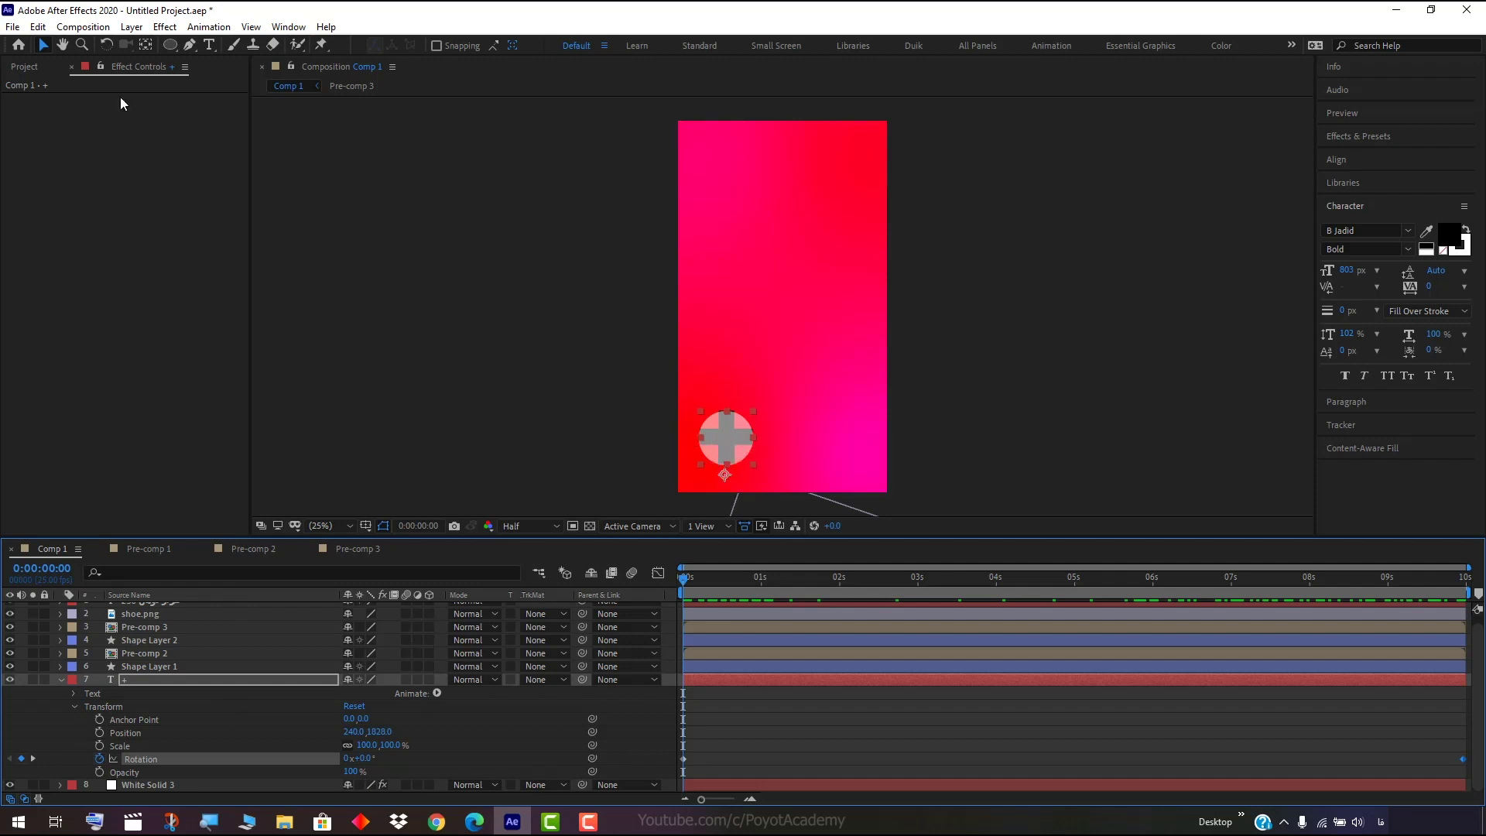
left_click(161, 680)
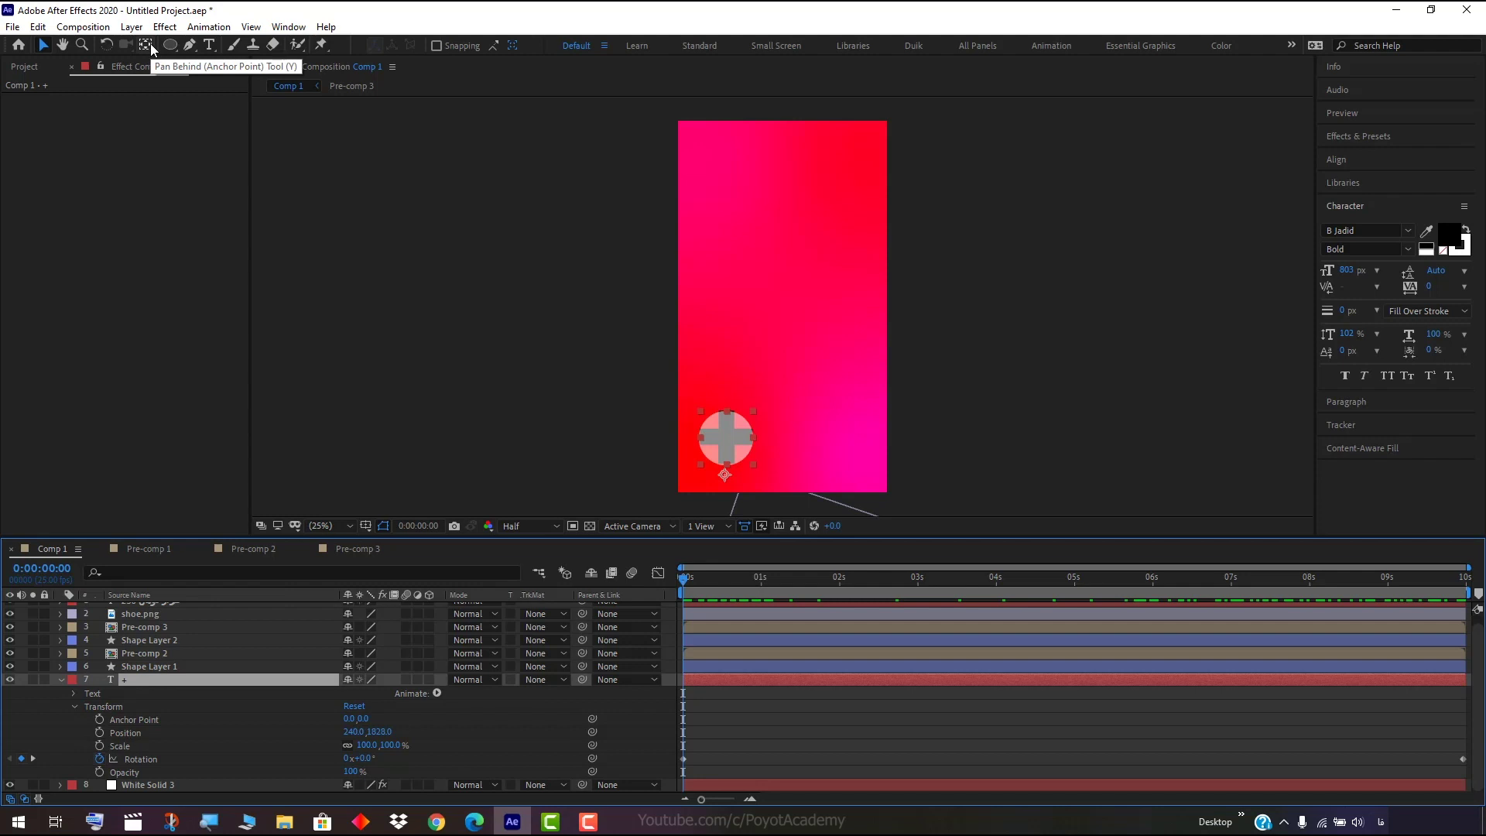
Centre the plus sign's anchor point with Pan Behind and lower its Opacity to 34%.
double_click(147, 48)
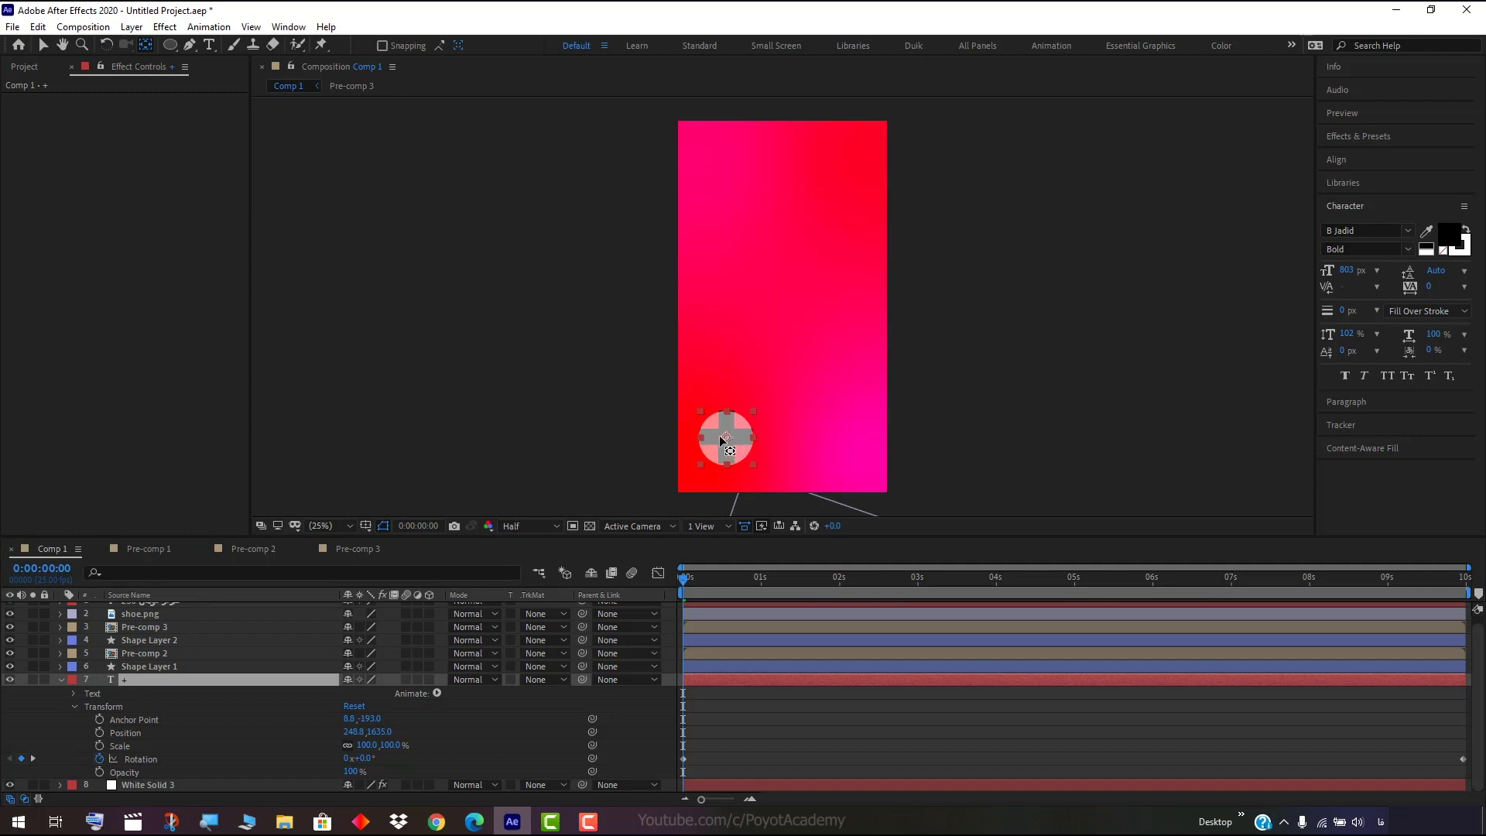
mouse_move(685, 578)
left_mouse_down()
mouse_move(1465, 601)
mouse_move(633, 620)
left_mouse_up()
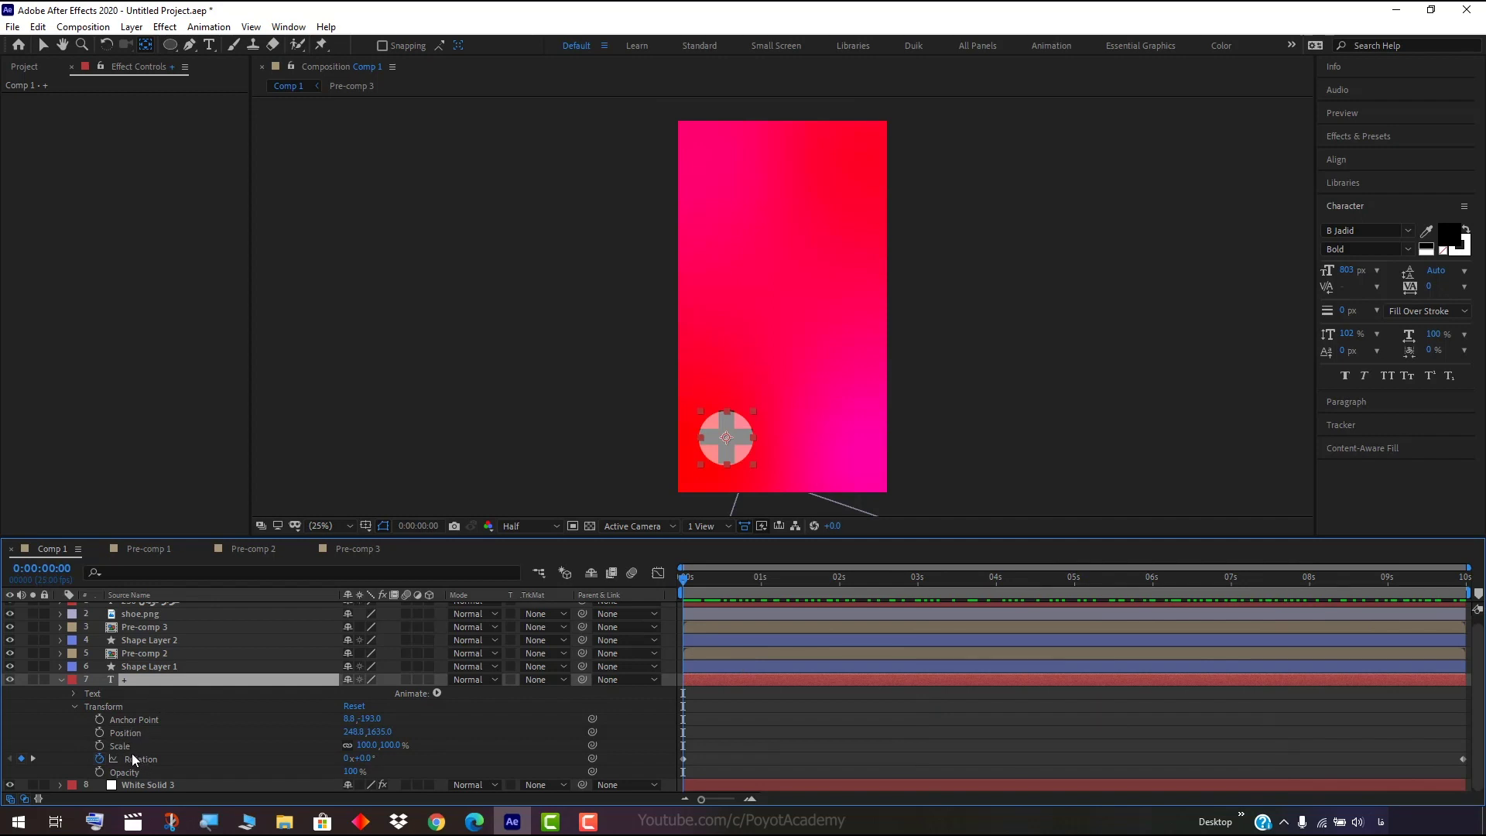
left_click(150, 773)
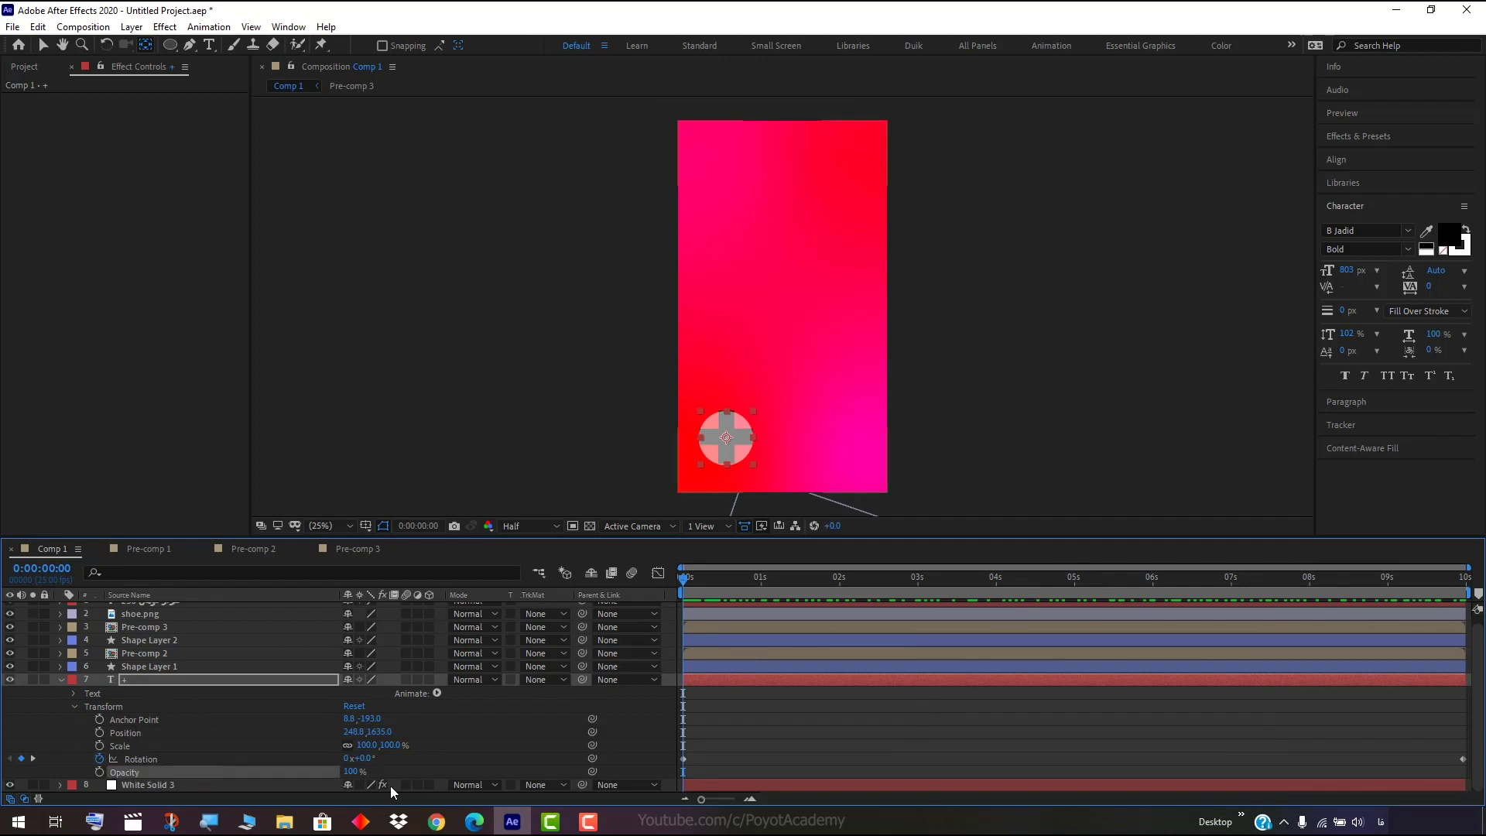
left_click_drag(350, 772, 309, 774)
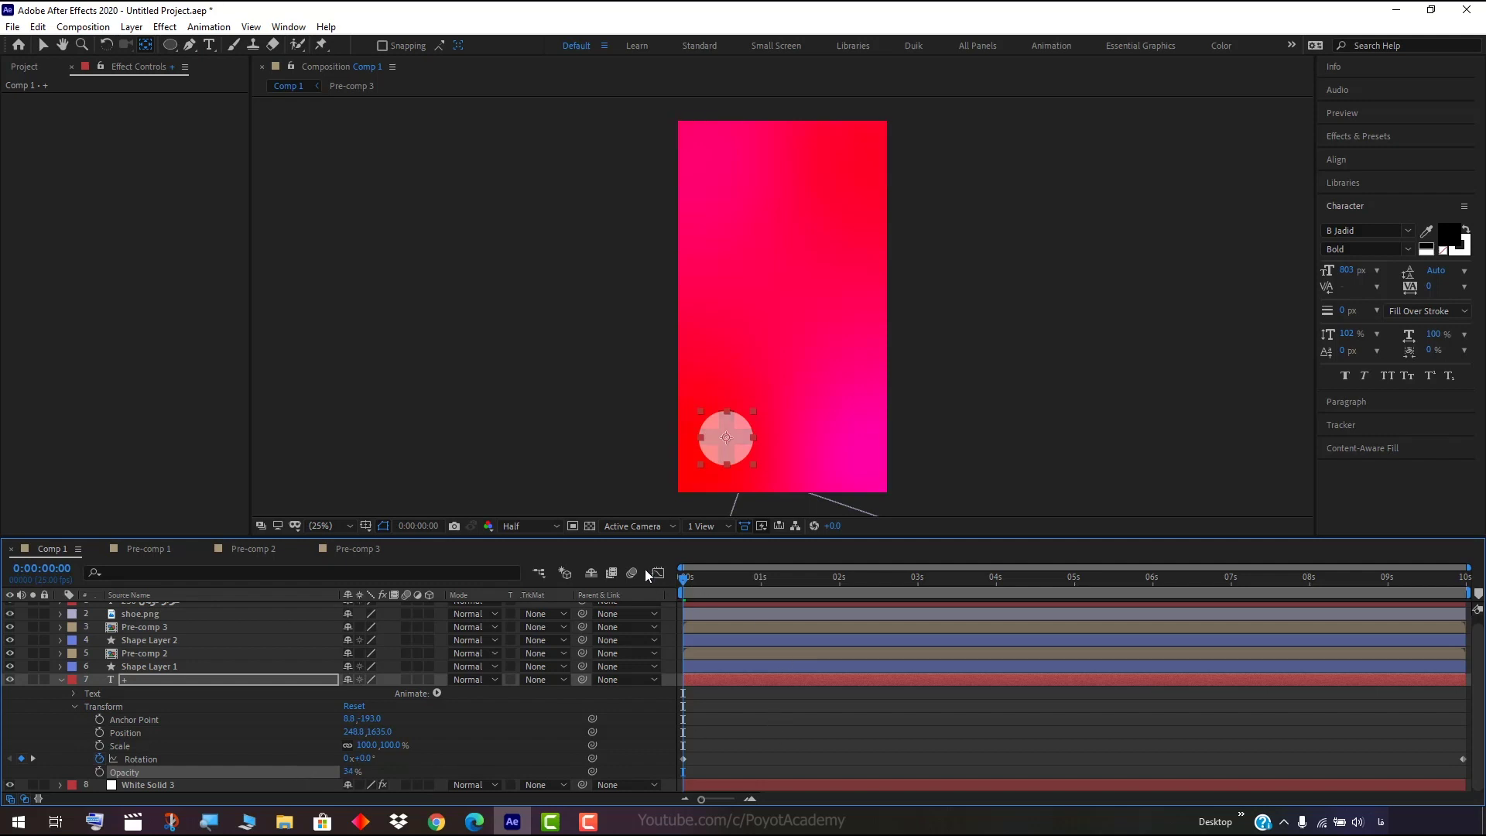
left_click(61, 681)
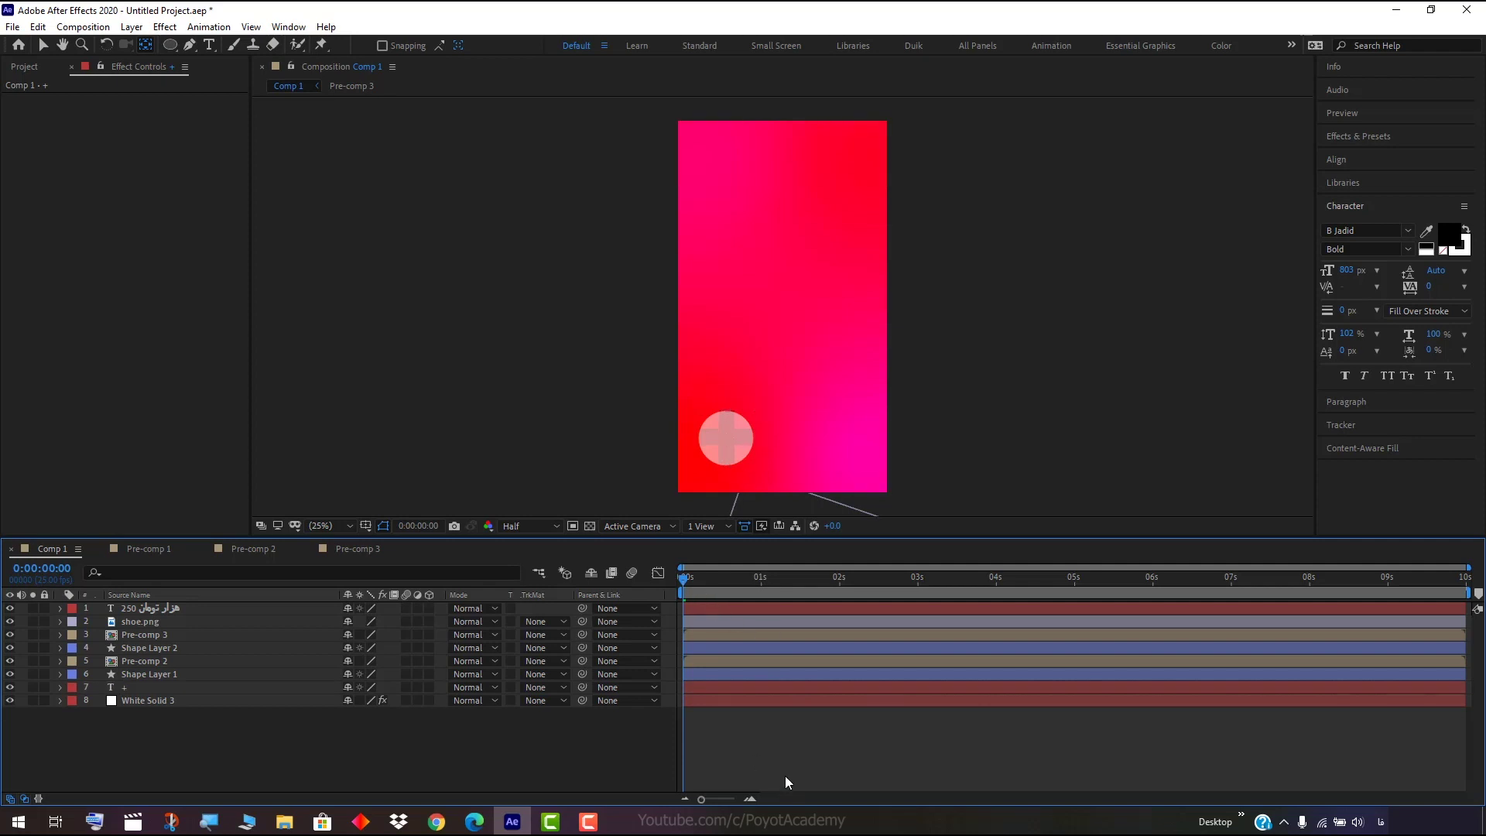
key("space")
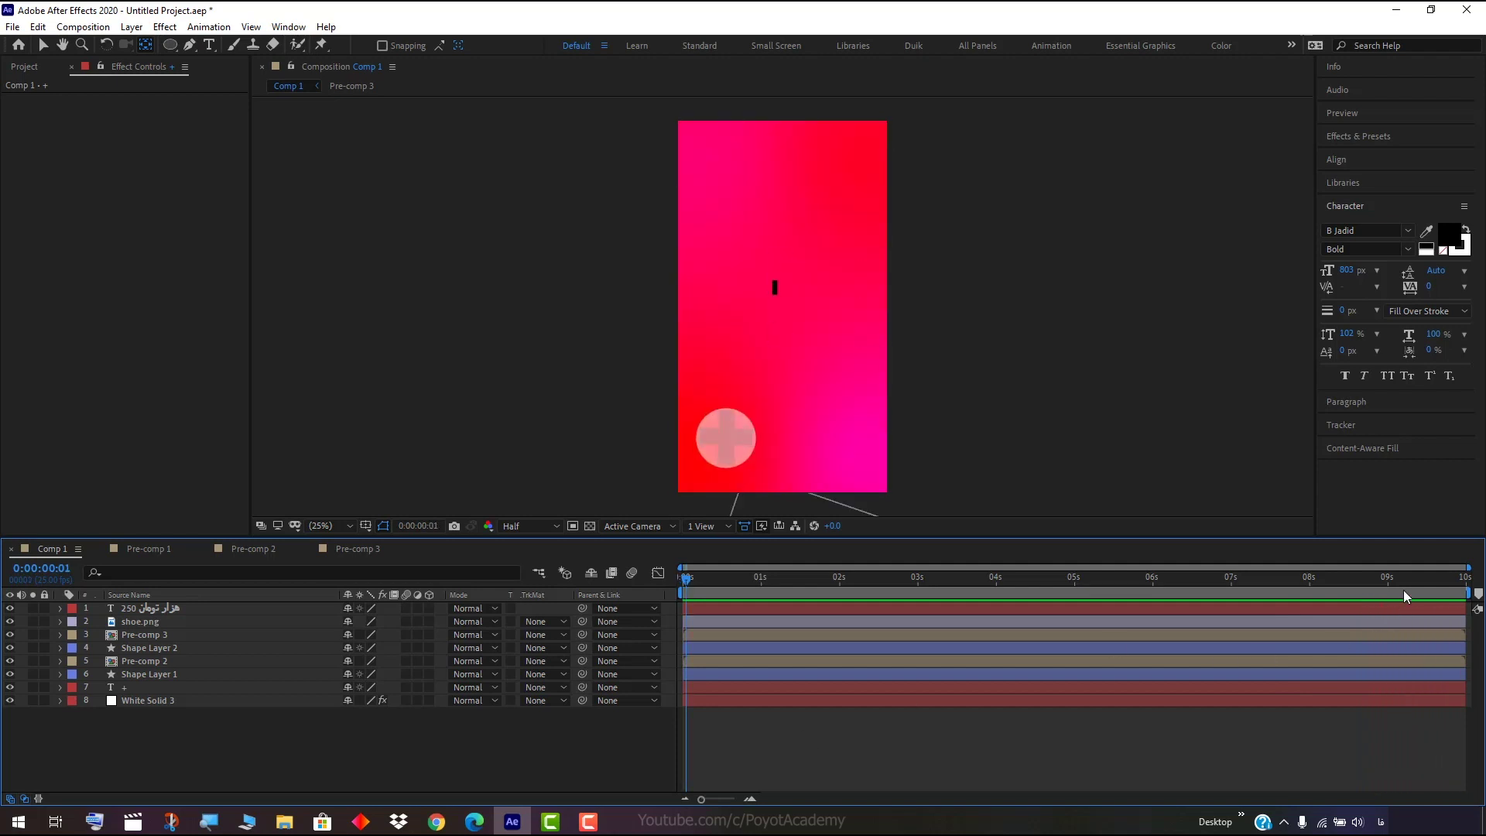
left_click(1421, 580)
left_click_drag(1427, 583, 1432, 581)
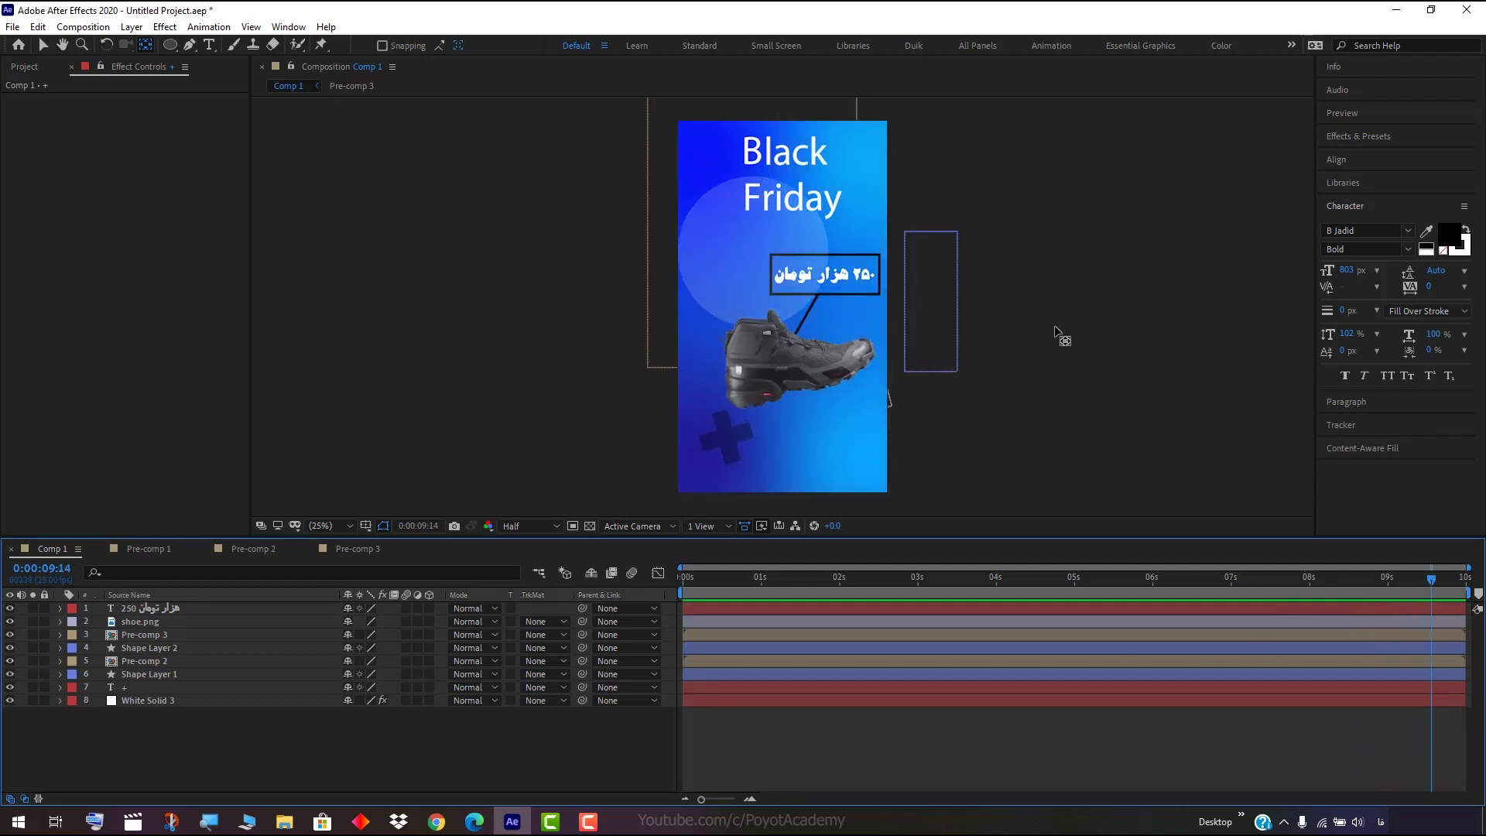